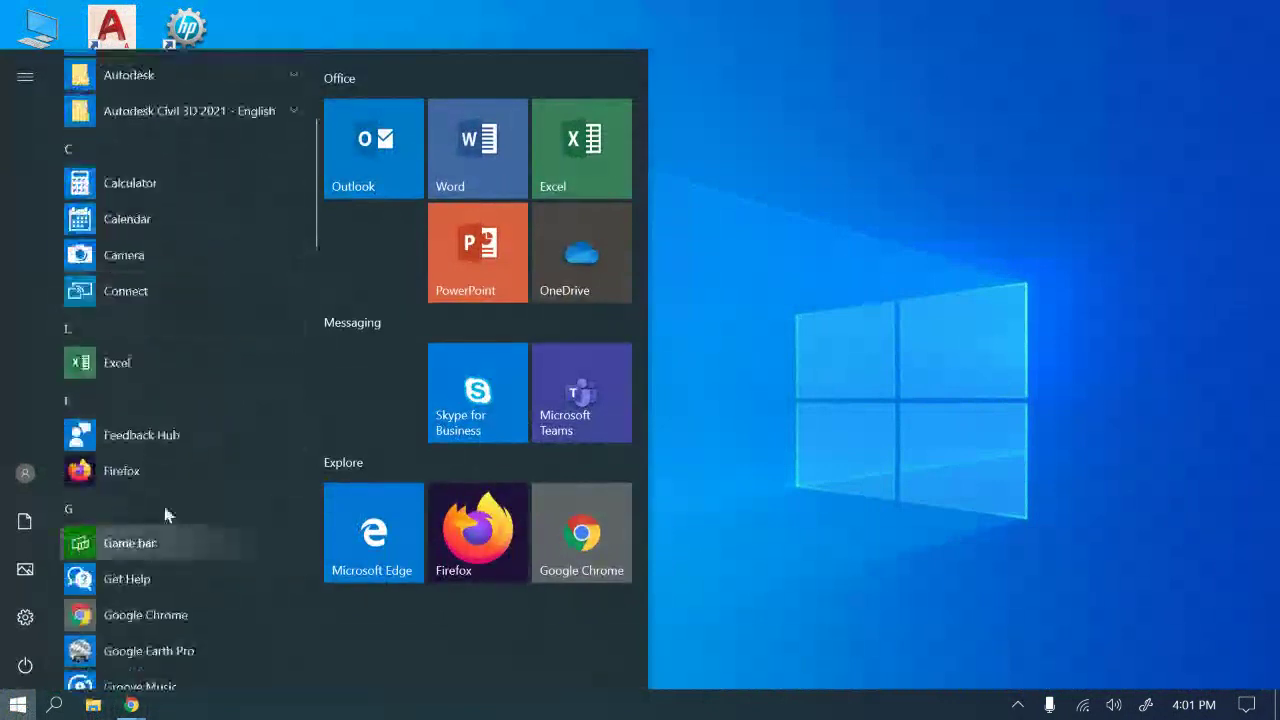
# - Launch Excel and browse the Verbatim (D:) drive for a workbook to open
pyautogui.click(106, 362)
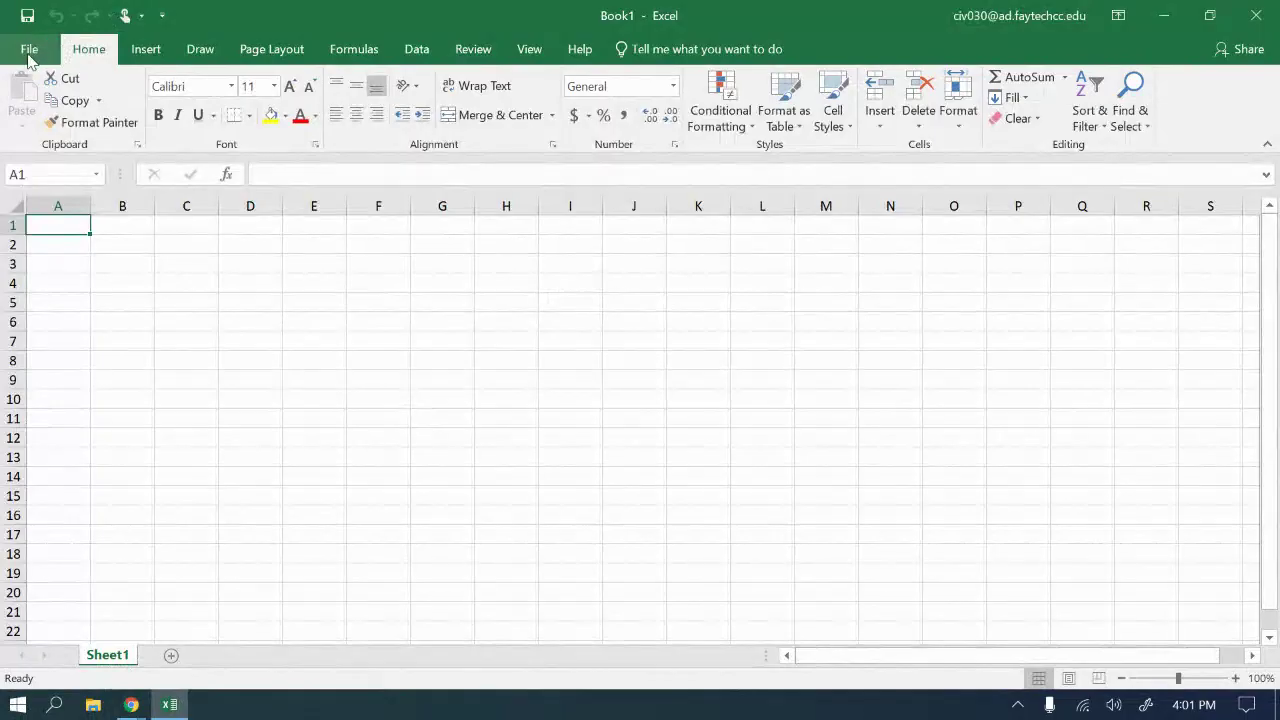
pyautogui.click(29, 52)
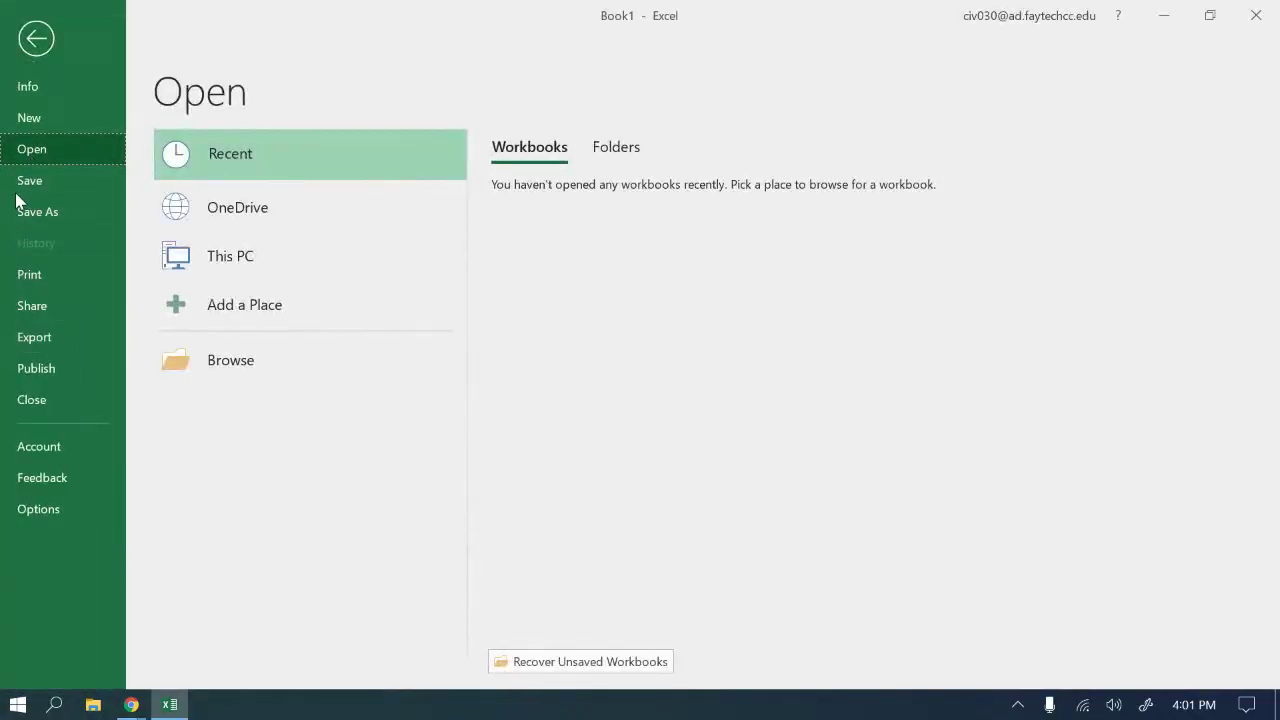
pyautogui.click(214, 359)
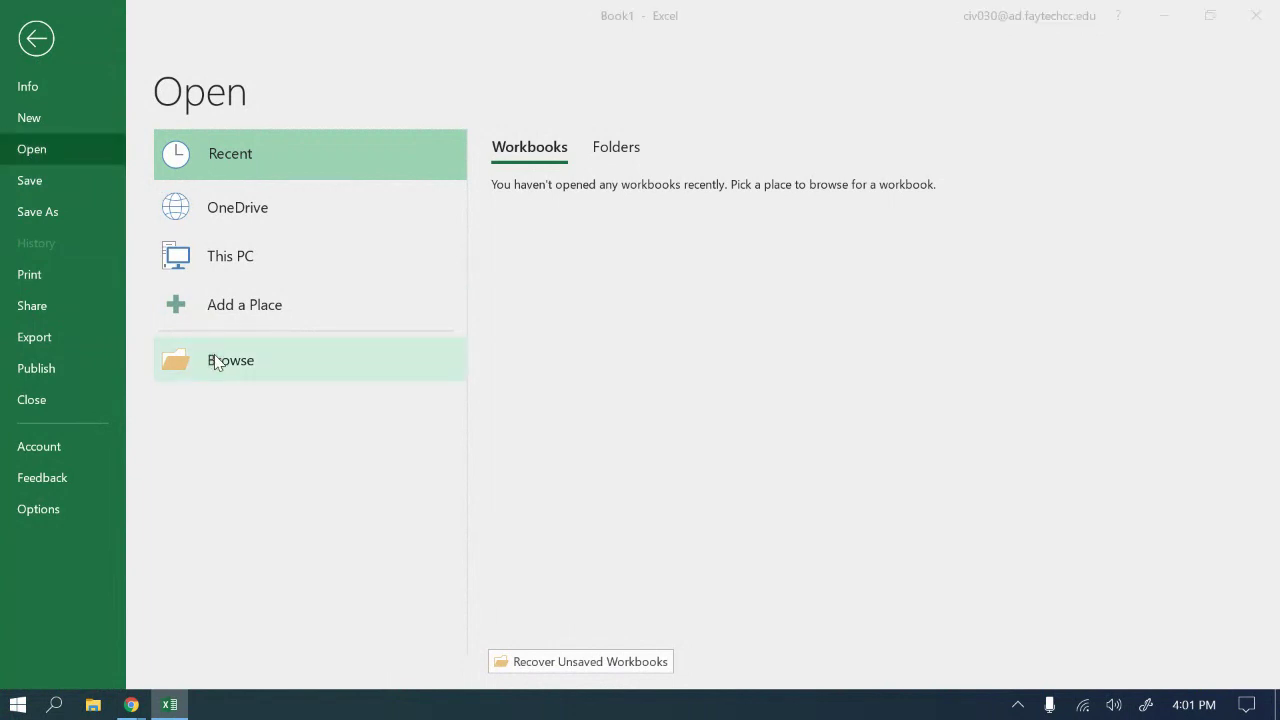
pyautogui.moveTo(153, 215); pyautogui.dragTo(168, 351)
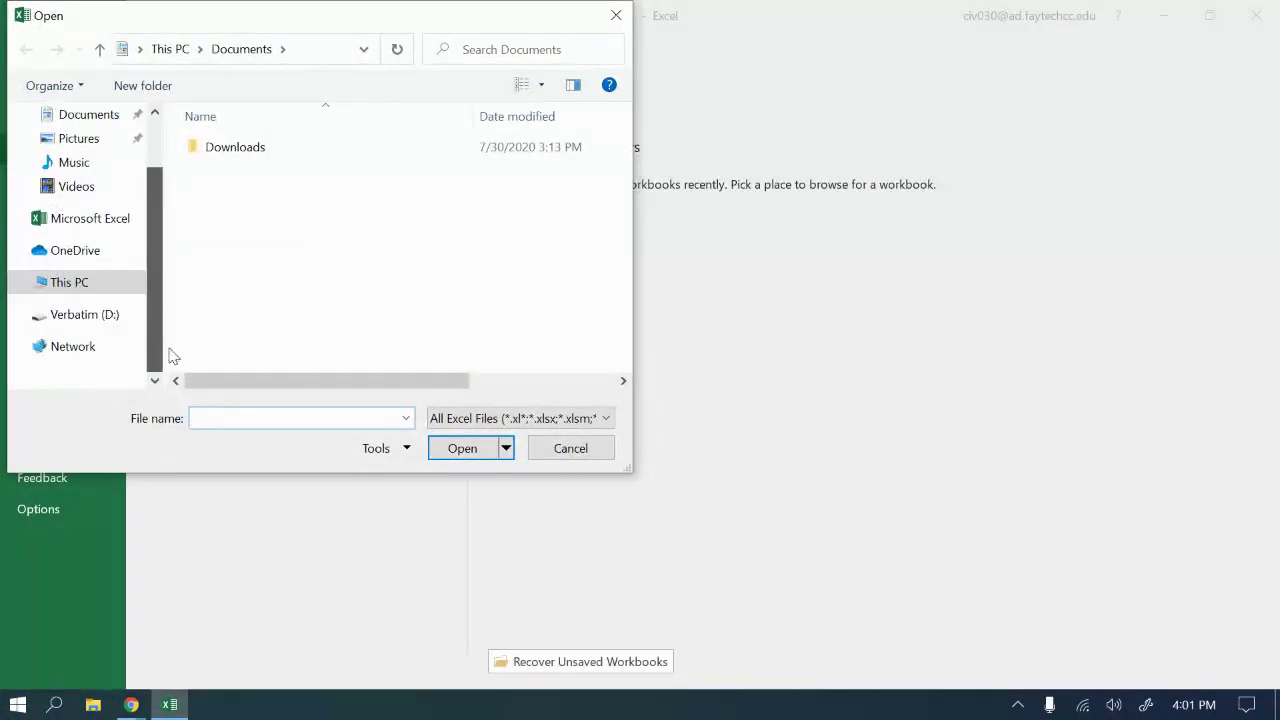
pyautogui.click(78, 316)
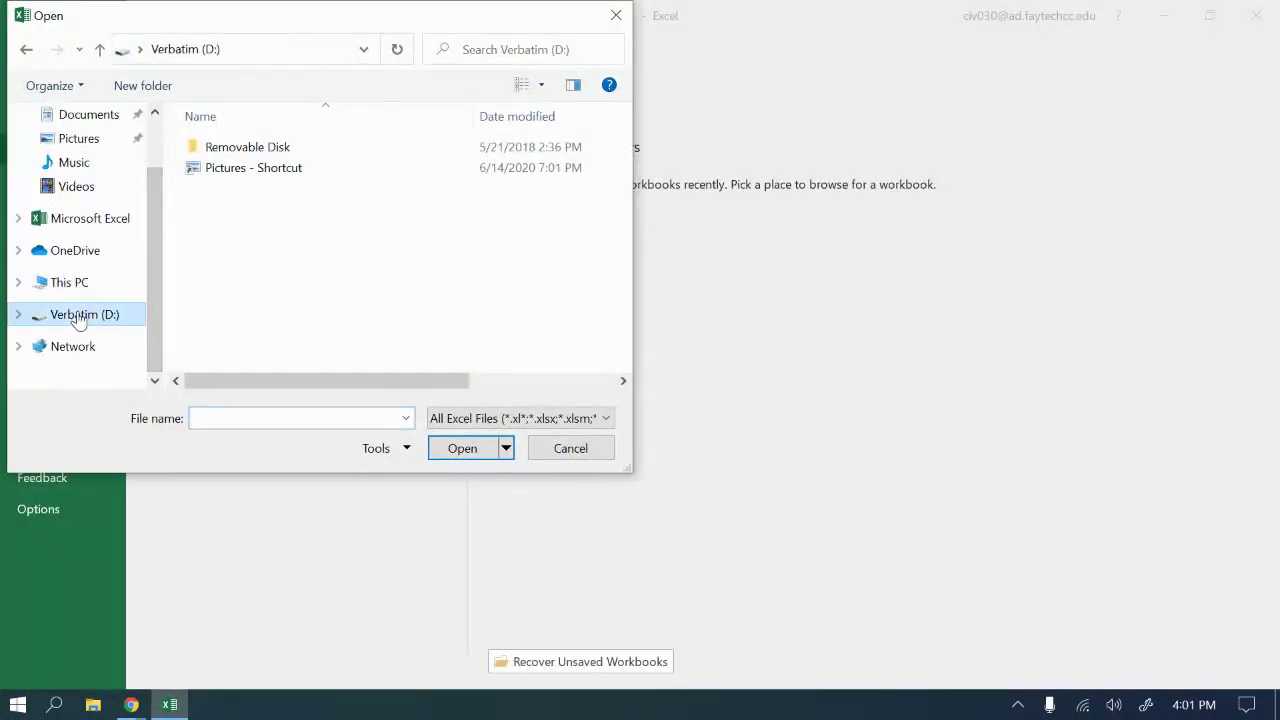
# - Go into the Removable Disk folder, its FTCC Courses folder, and the CIV 230 - Estimating folder
pyautogui.doubleClick(246, 150)
pyautogui.scroll(-6, 279, 282)
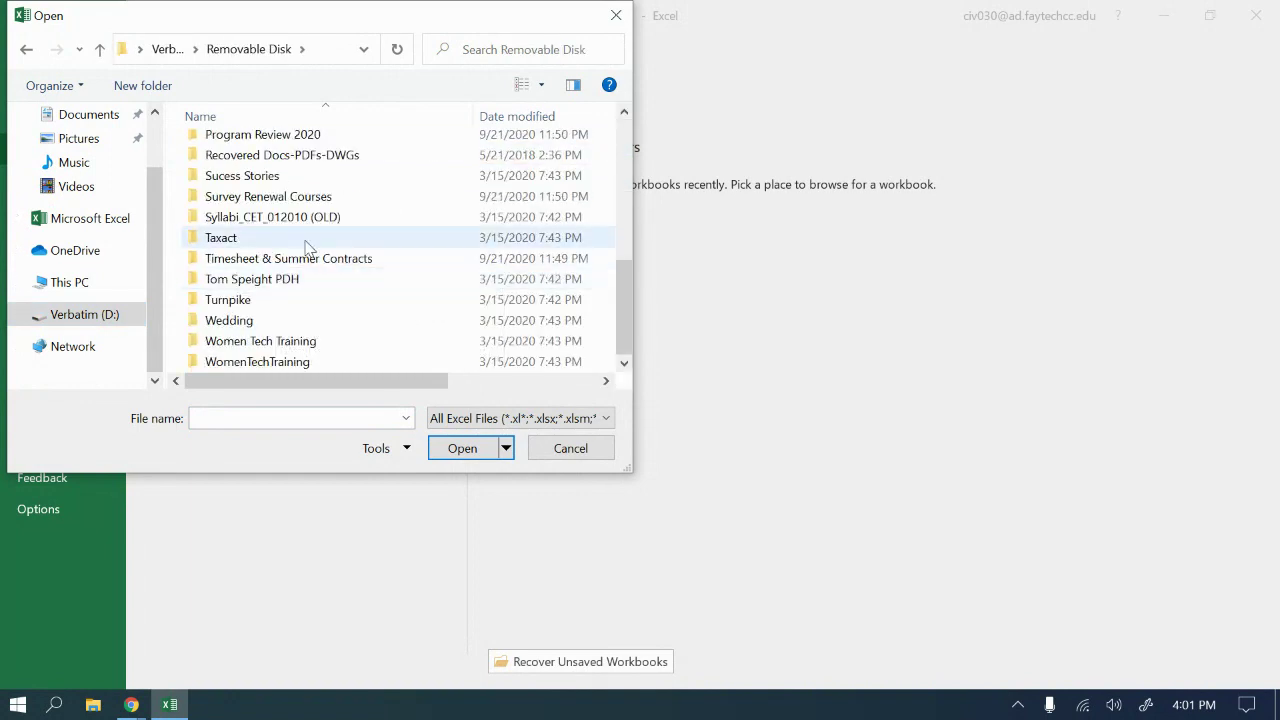
pyautogui.scroll(2, 284, 268)
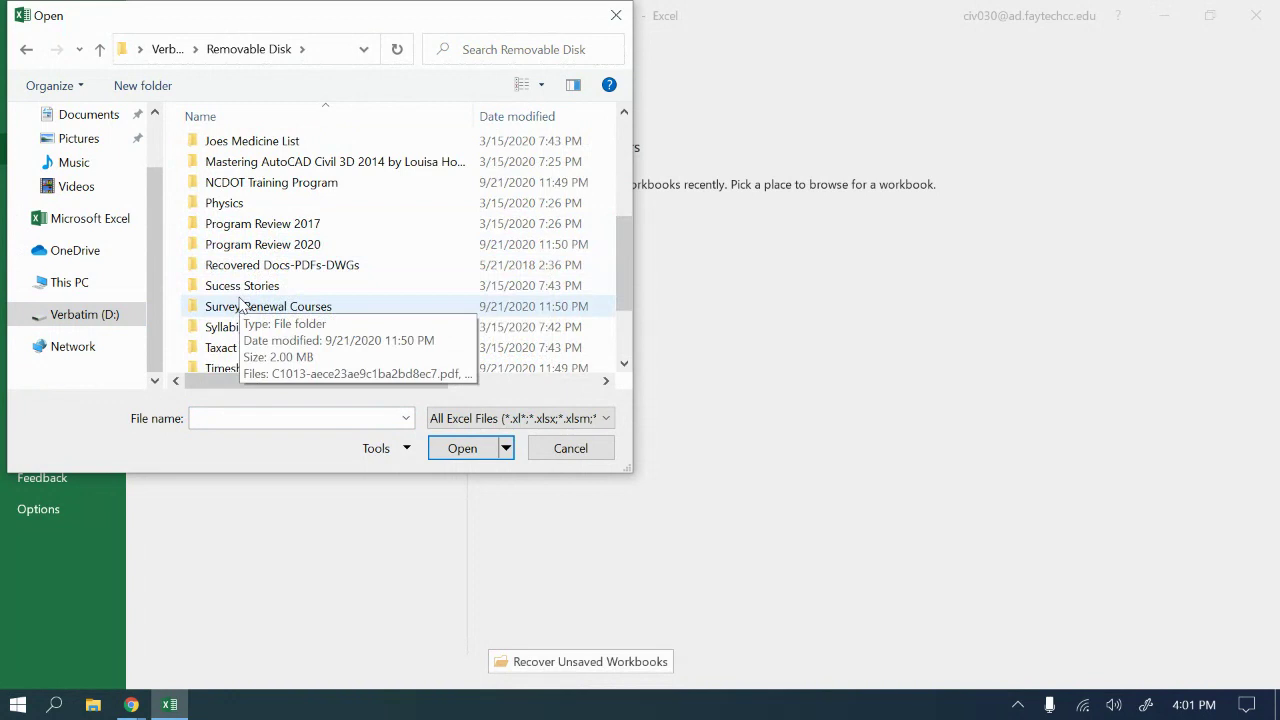
pyautogui.scroll(1, 242, 302)
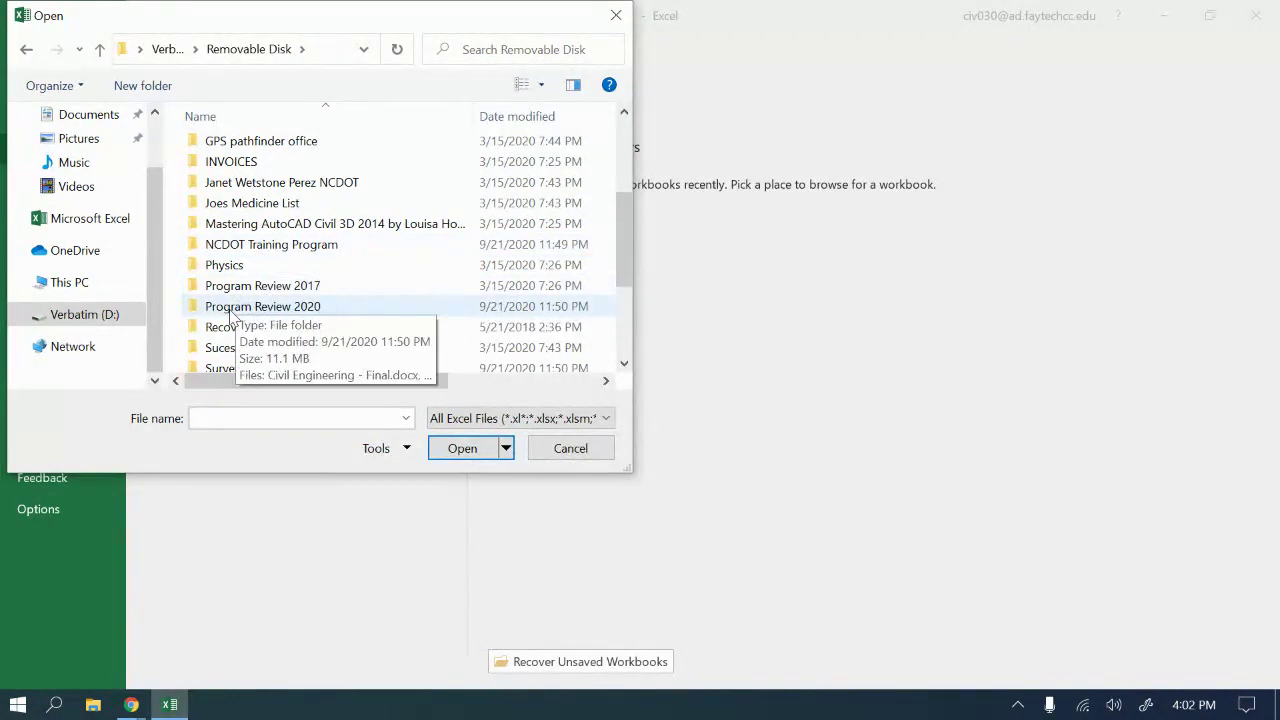
pyautogui.scroll(1, 231, 316)
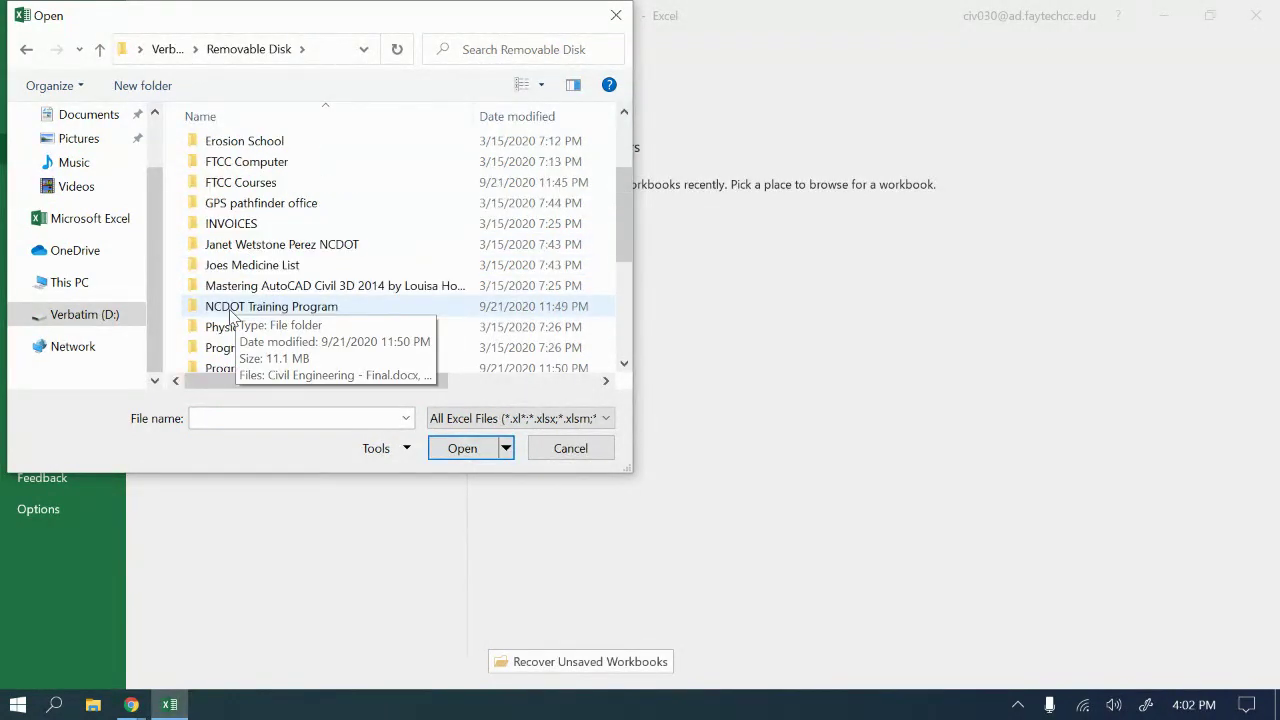
pyautogui.doubleClick(250, 183)
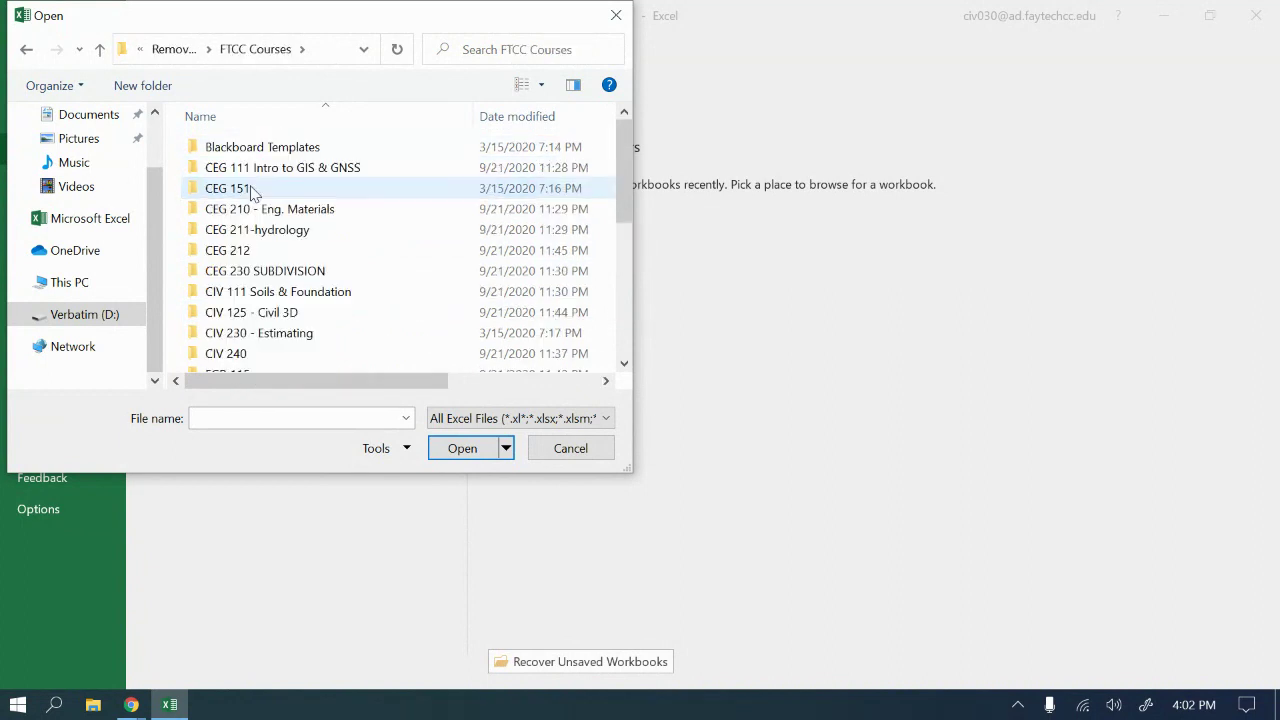
pyautogui.click(243, 333)
pyautogui.doubleClick(245, 333)
# - Open the workbook Homework 1 (1).xlsx from the CIV 230 - Estimating folder
pyautogui.scroll(-1, 263, 320)
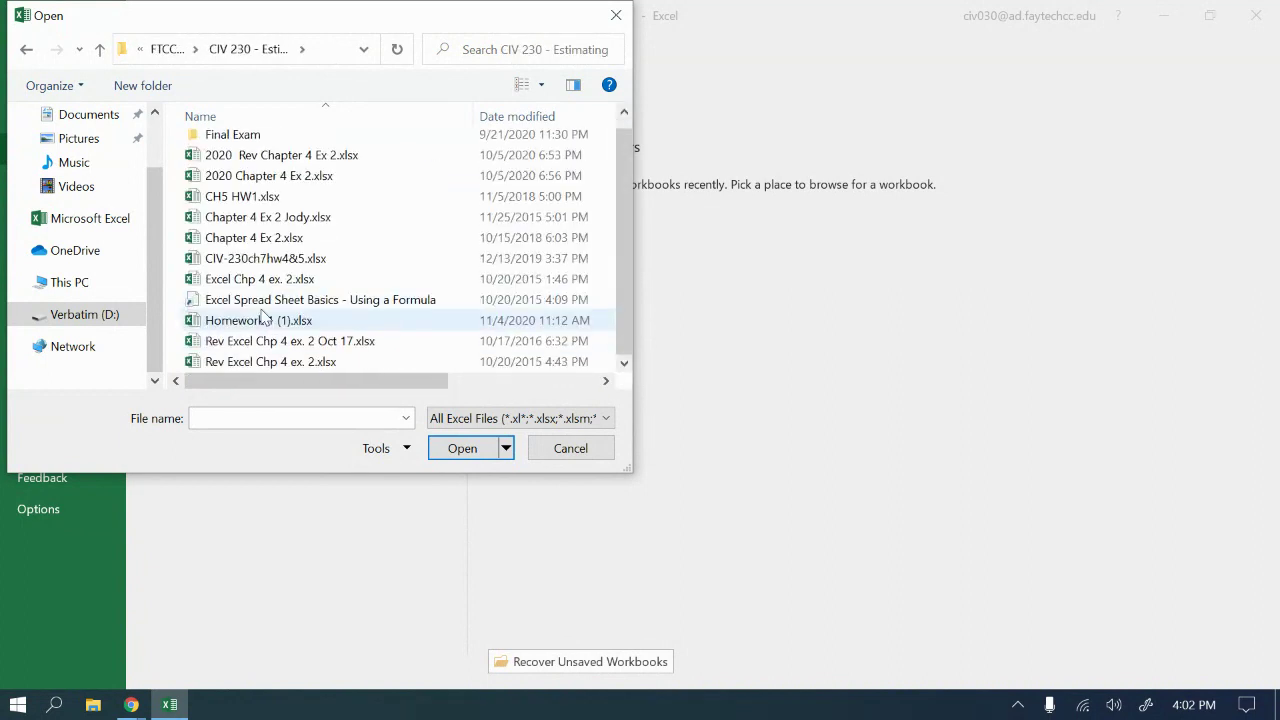
pyautogui.scroll(1, 285, 300)
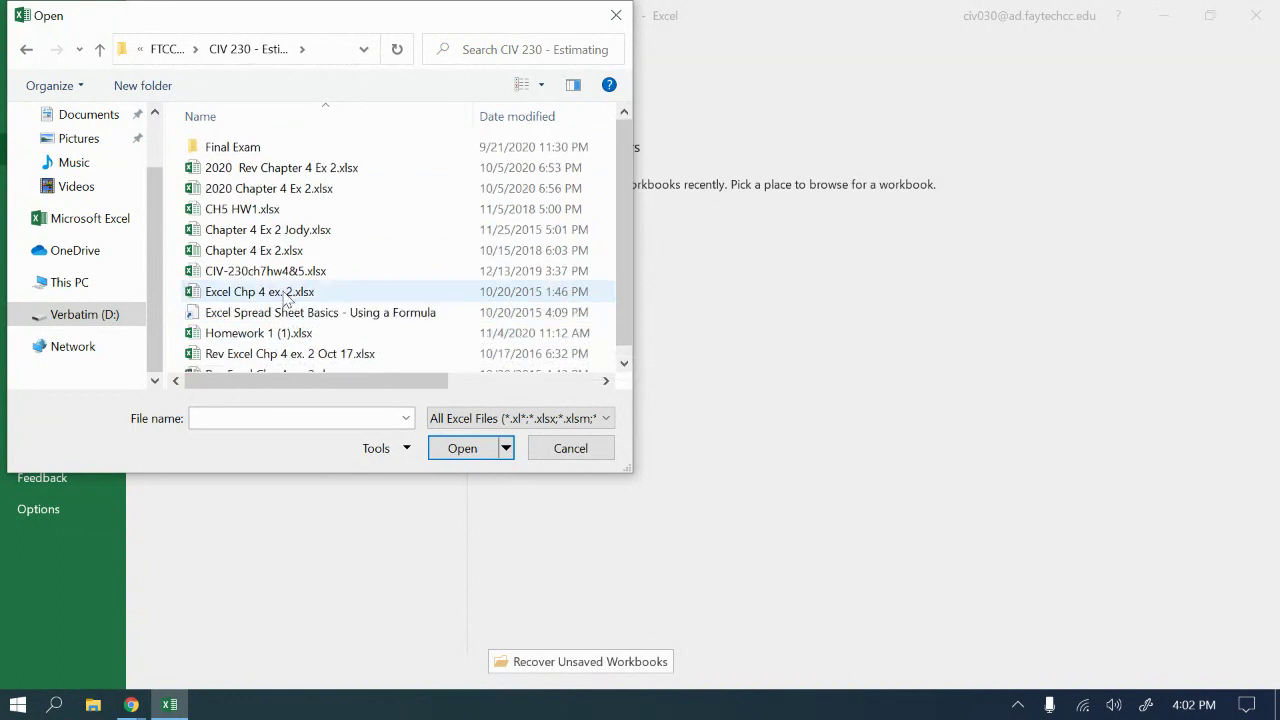
pyautogui.scroll(-1, 310, 305)
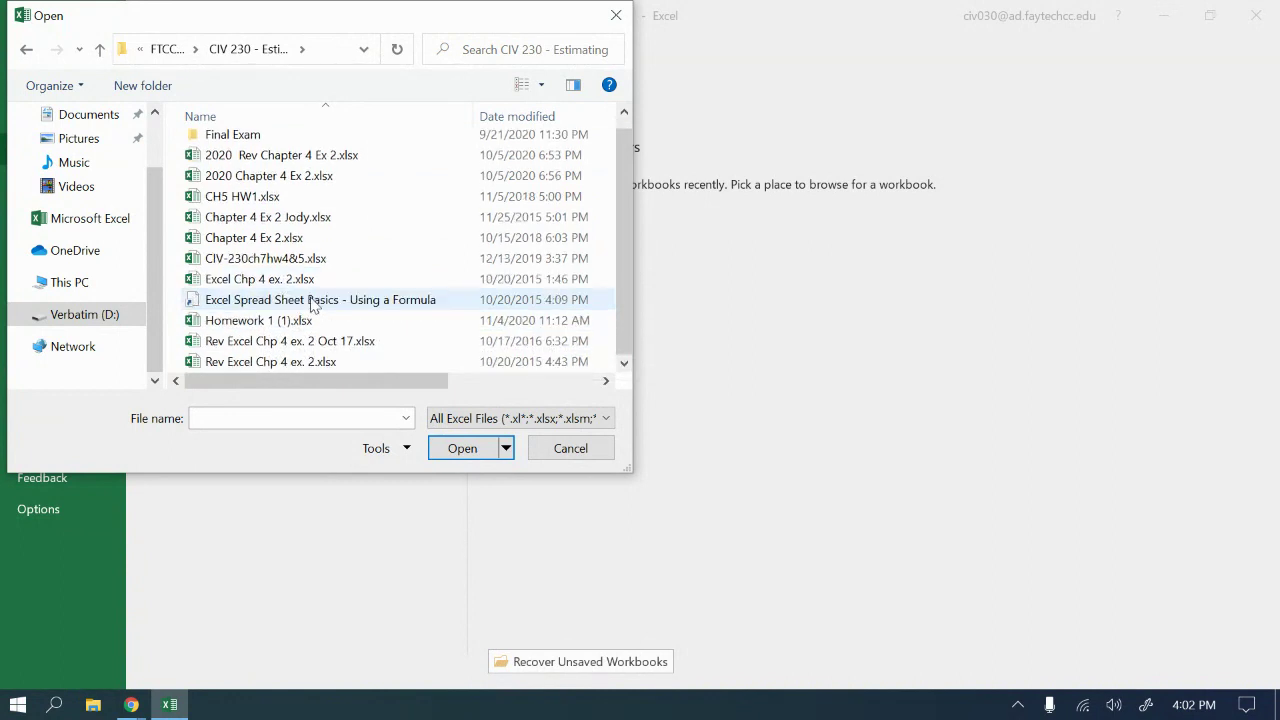
pyautogui.click(258, 325)
pyautogui.click(484, 450)
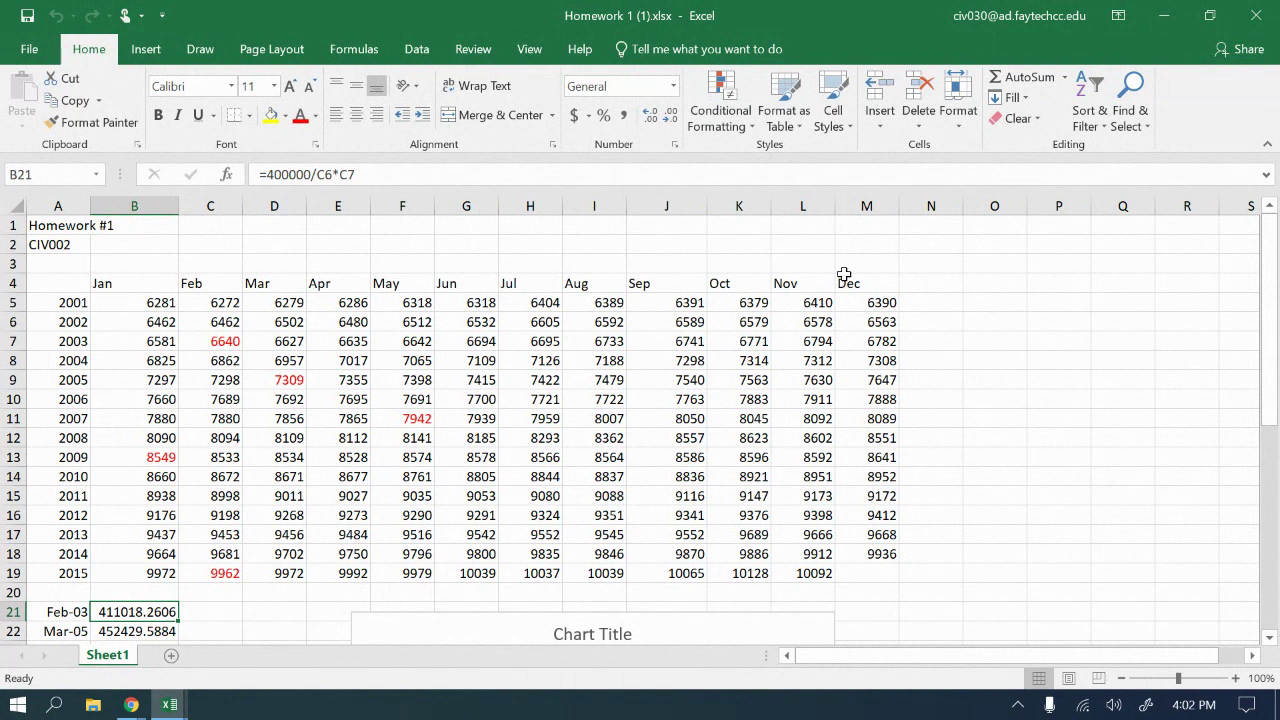
# - Return to the blank Book1 workbook and enter the label Year in cell A1
pyautogui.click(168, 706)
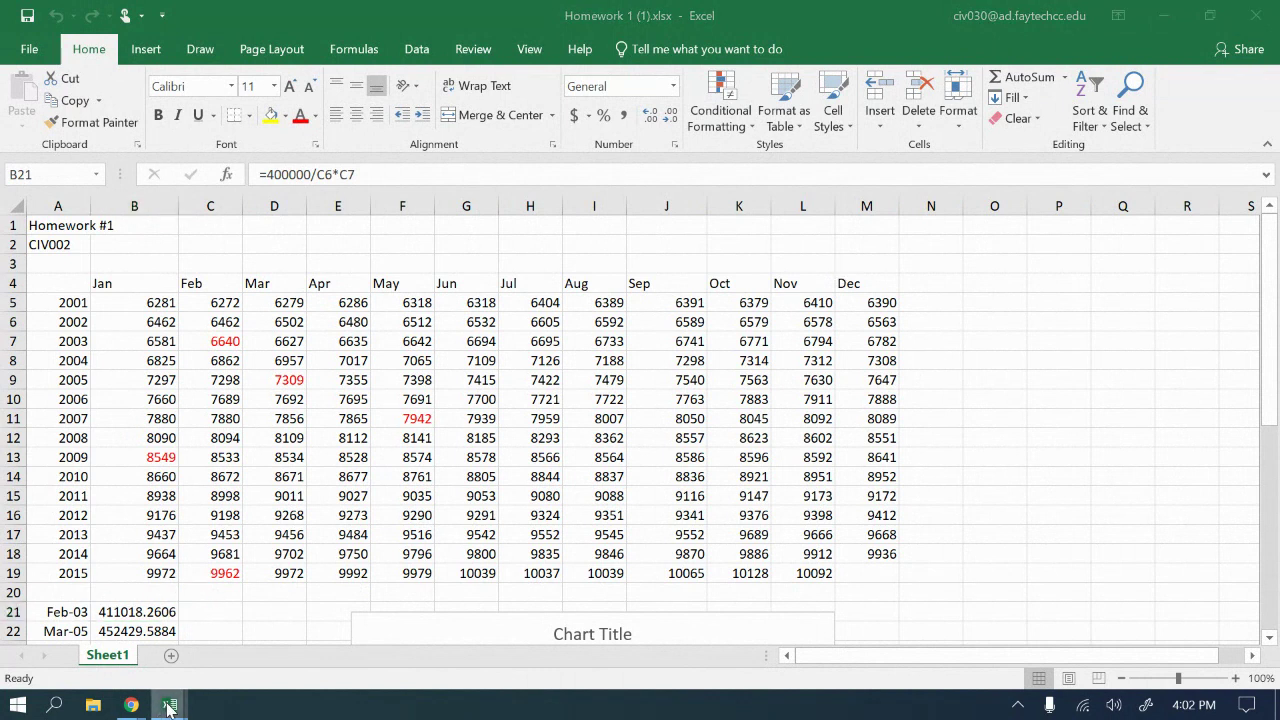
pyautogui.click(170, 590)
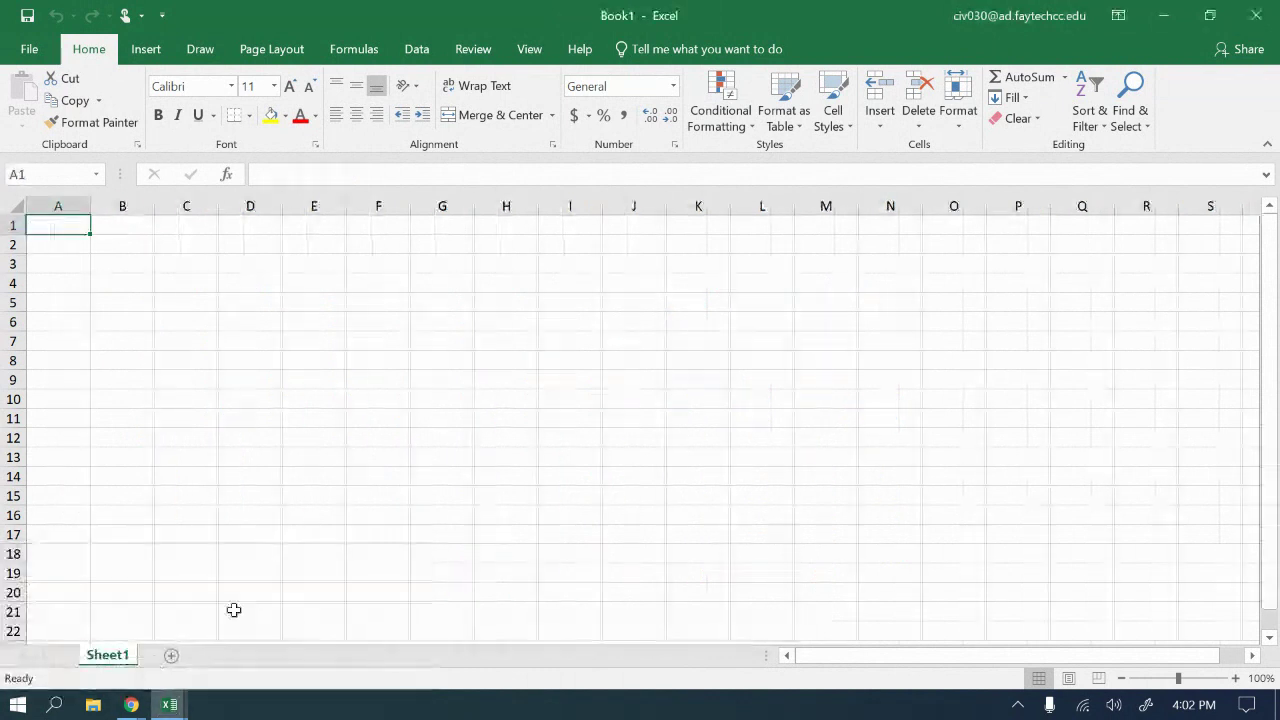
pyautogui.click(60, 243)
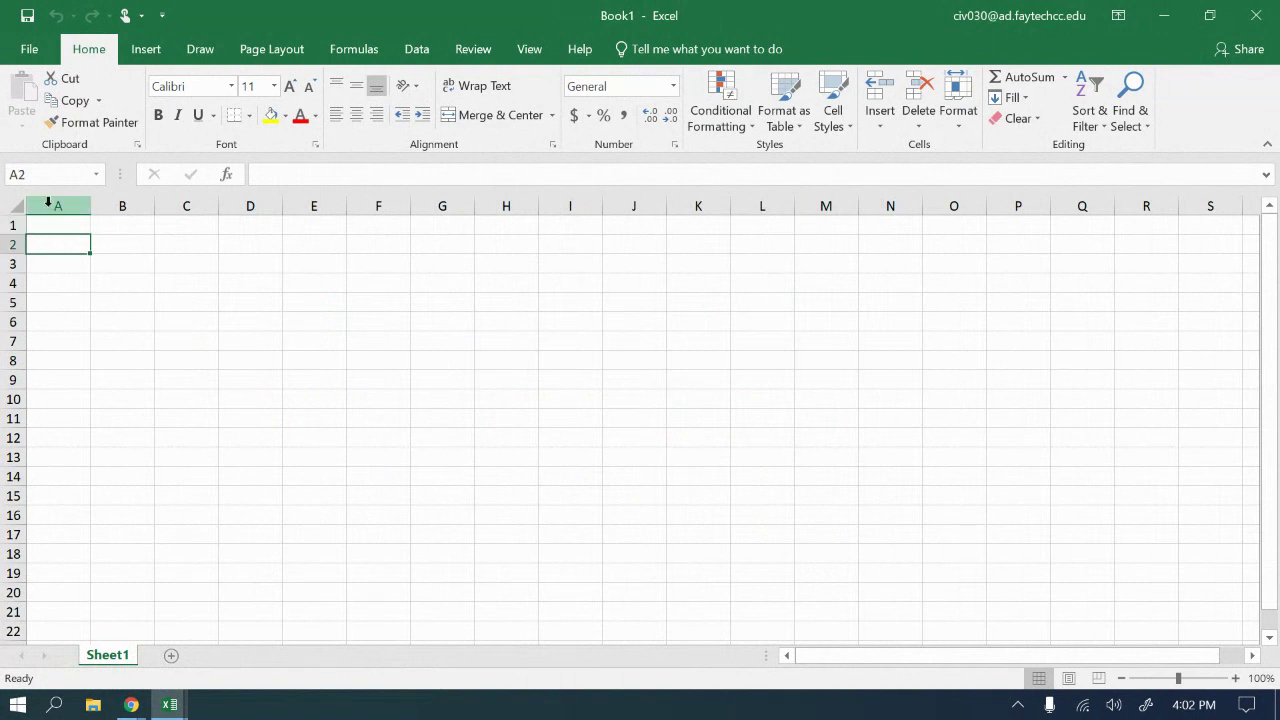
pyautogui.click(61, 222)
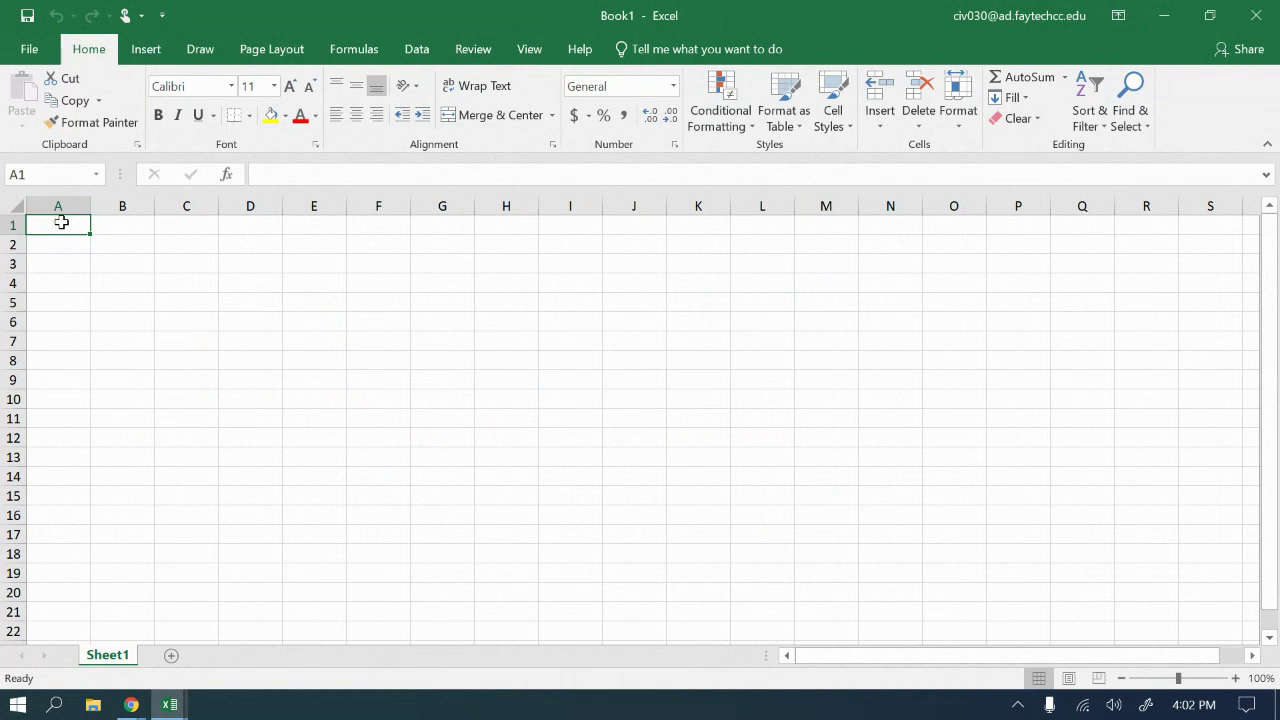
pyautogui.write('year')
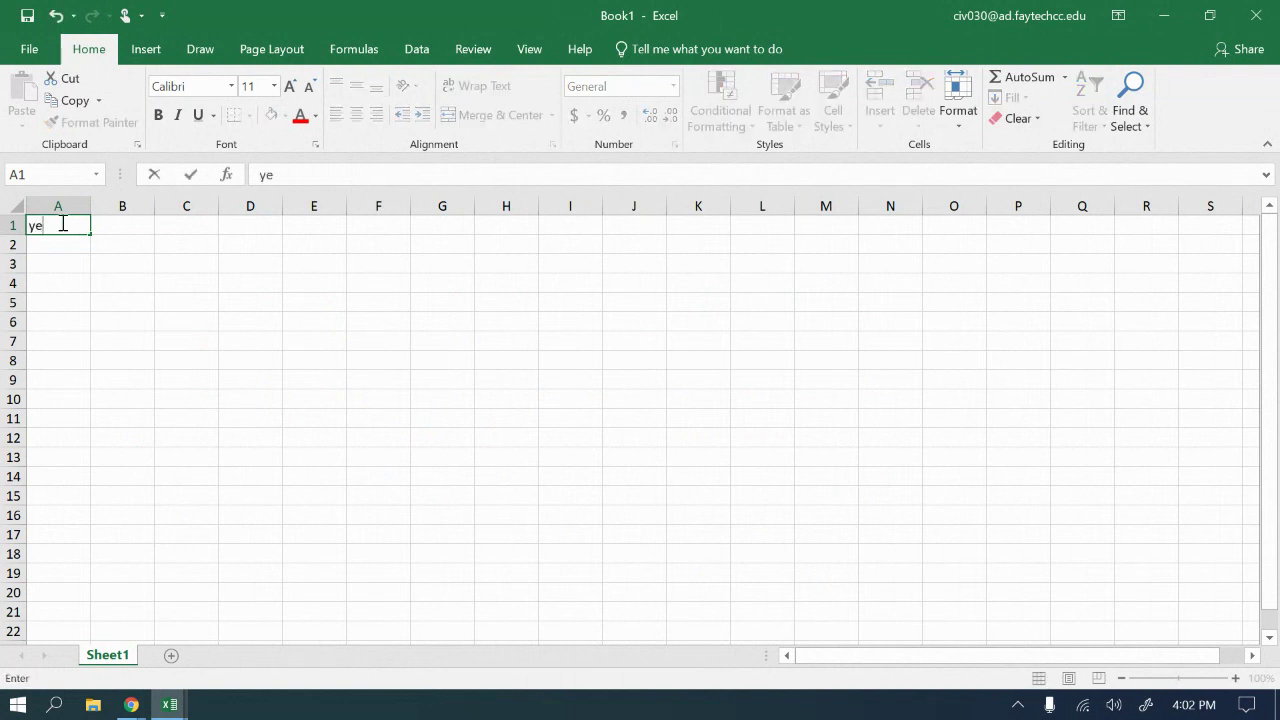
pyautogui.press('BackSpace')
pyautogui.press('BackSpace')
pyautogui.press('BackSpace')
pyautogui.press('BackSpace')
pyautogui.write('yEAR')
pyautogui.press('BackSpace')
pyautogui.press('BackSpace')
pyautogui.press('BackSpace')
pyautogui.press('BackSpace')
pyautogui.write('year')
pyautogui.press('BackSpace')
pyautogui.press('BackSpace')
pyautogui.press('BackSpace')
pyautogui.press('BackSpace')
pyautogui.write('Year')
# - Switch to Chrome to read the Homework #1 assignment PDF, and return to the Book1 workbook in Excel
pyautogui.click(134, 705)
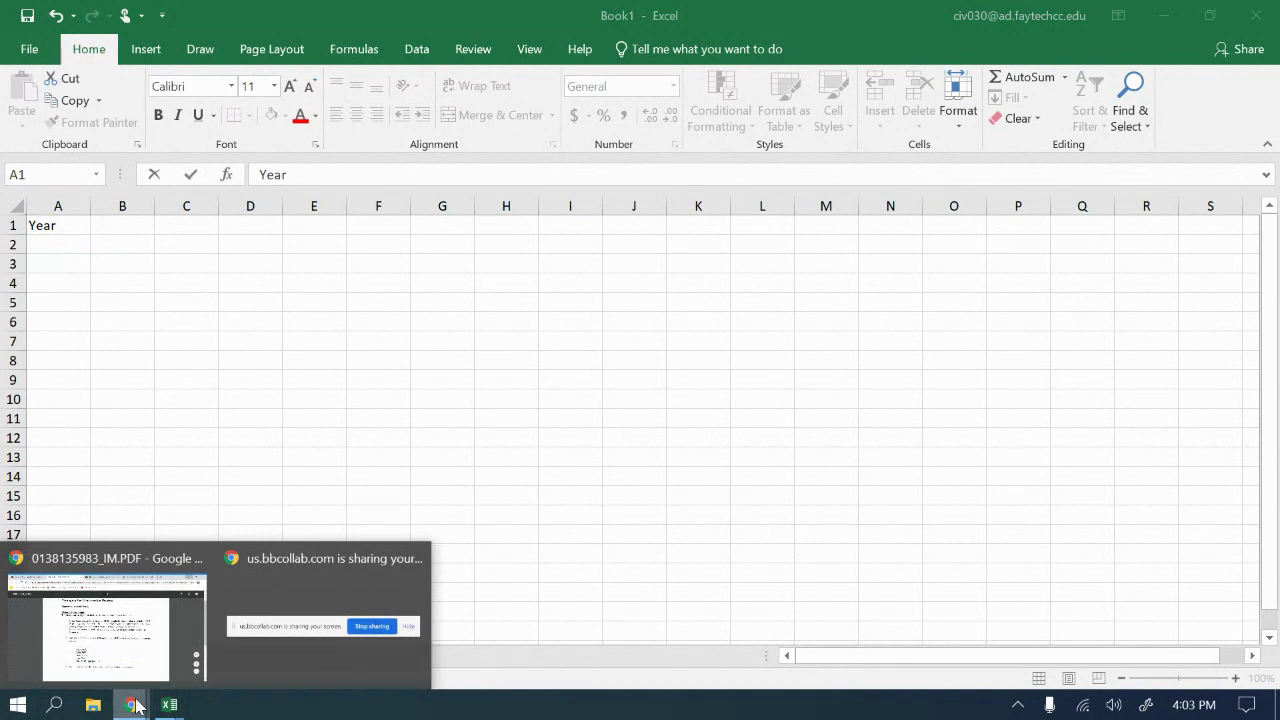
pyautogui.click(140, 630)
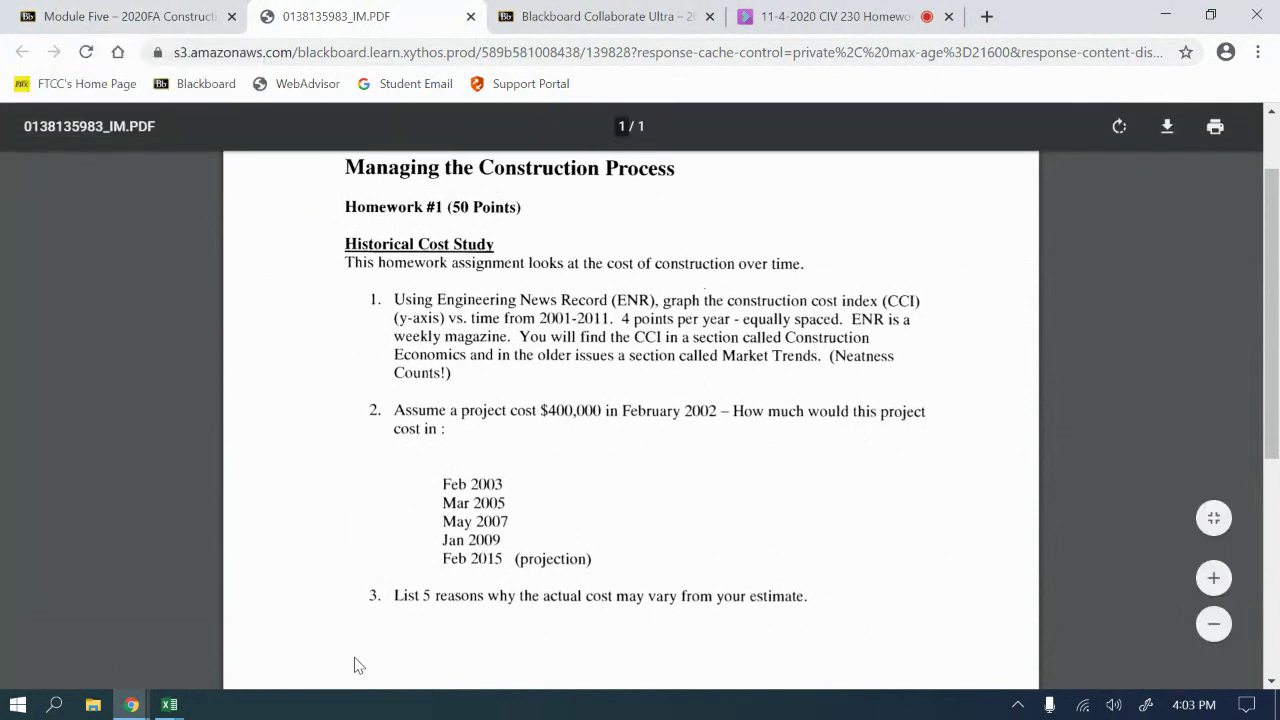
pyautogui.click(170, 705)
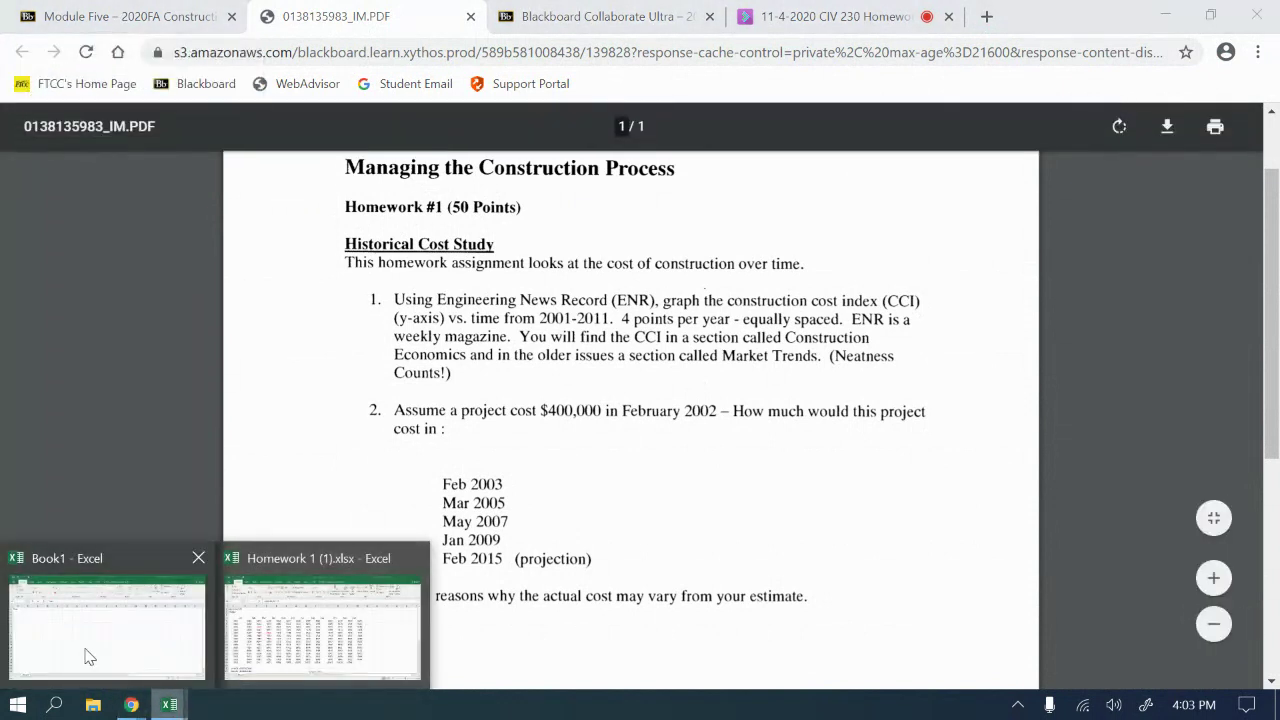
pyautogui.click(88, 656)
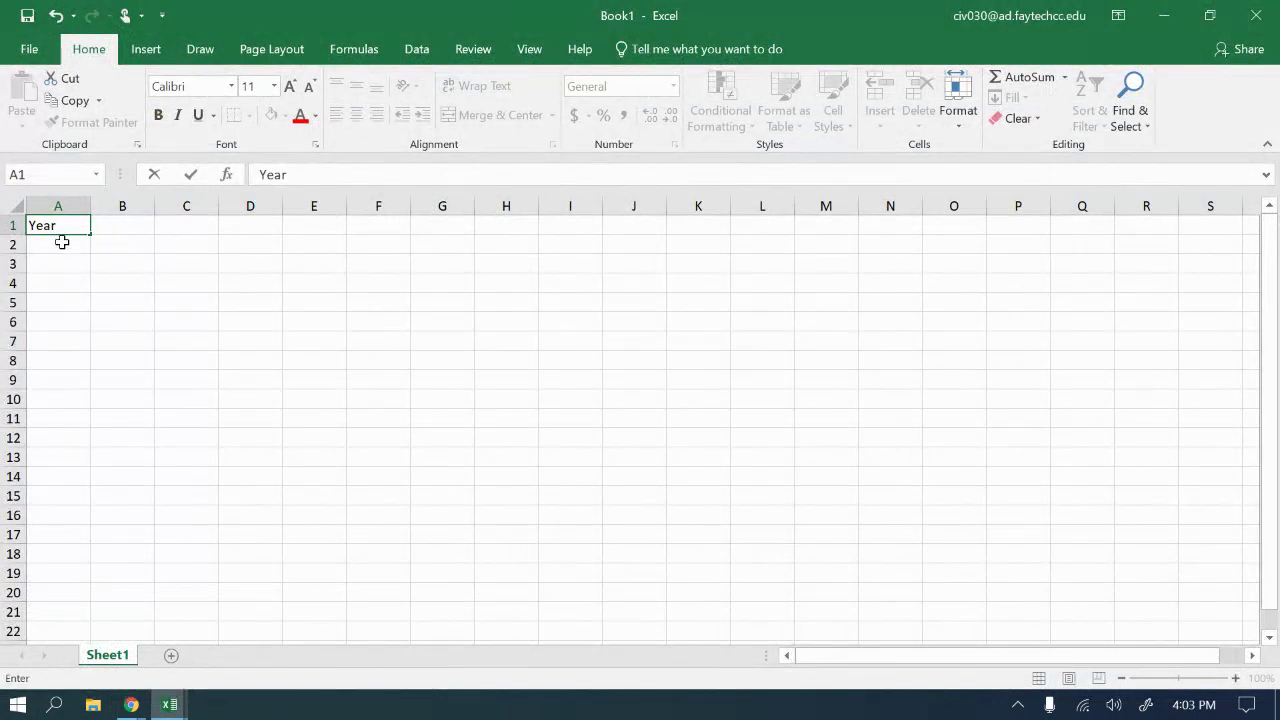
# - Copy the Year label from cell A1 into A2 and clear A1
pyautogui.moveTo(58, 225); pyautogui.dragTo(3, 228)
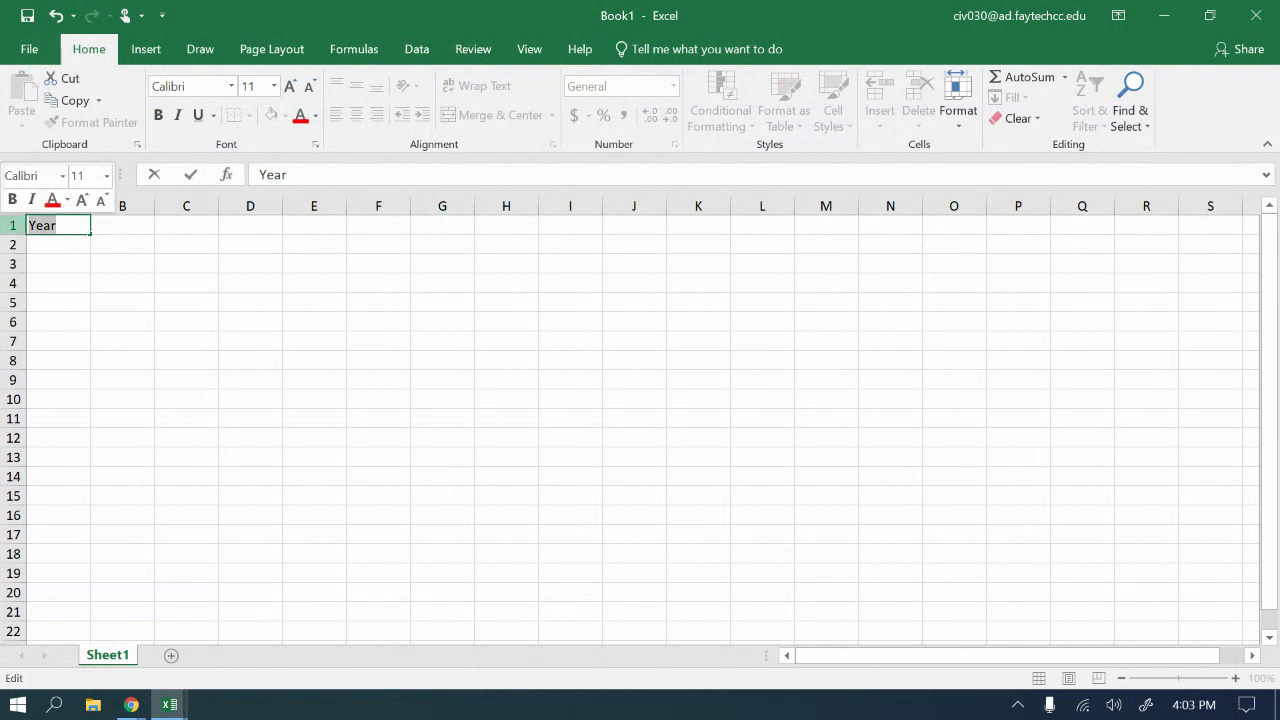
pyautogui.hotkey('ctrl', 'c')
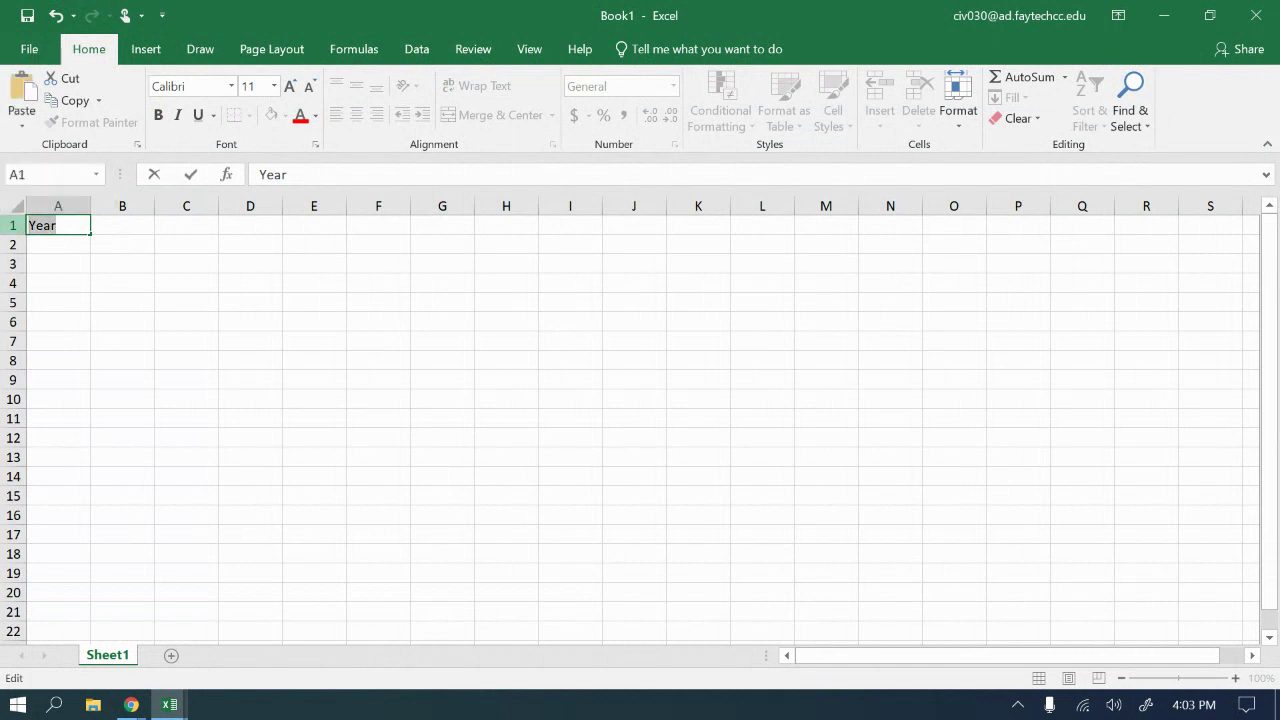
pyautogui.click(55, 243)
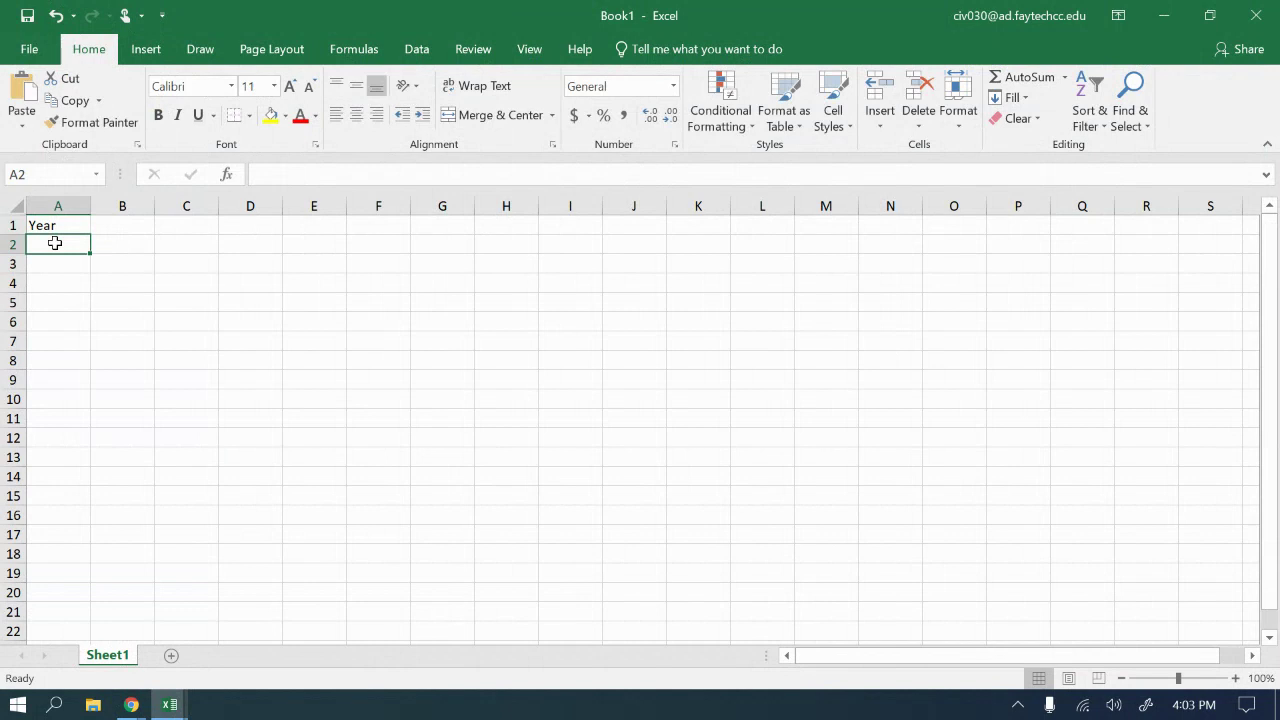
pyautogui.hotkey('ctrl', 'v')
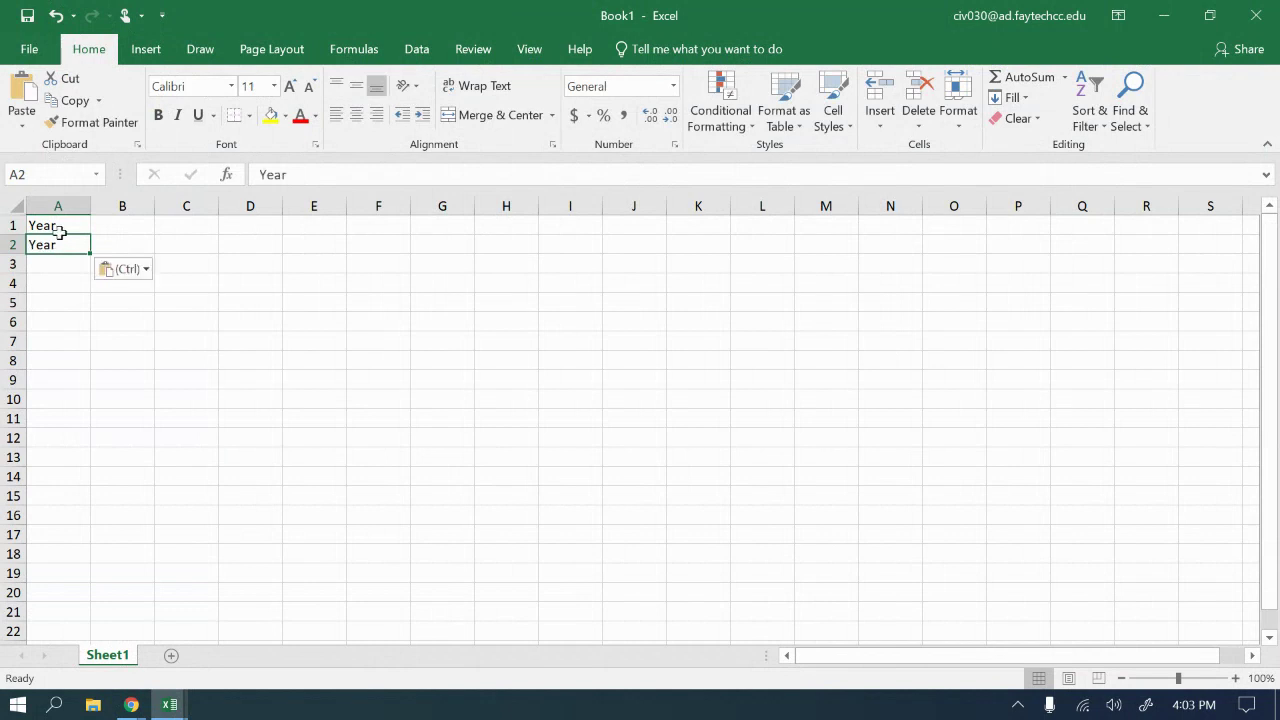
pyautogui.click(60, 224)
pyautogui.press('Delete')
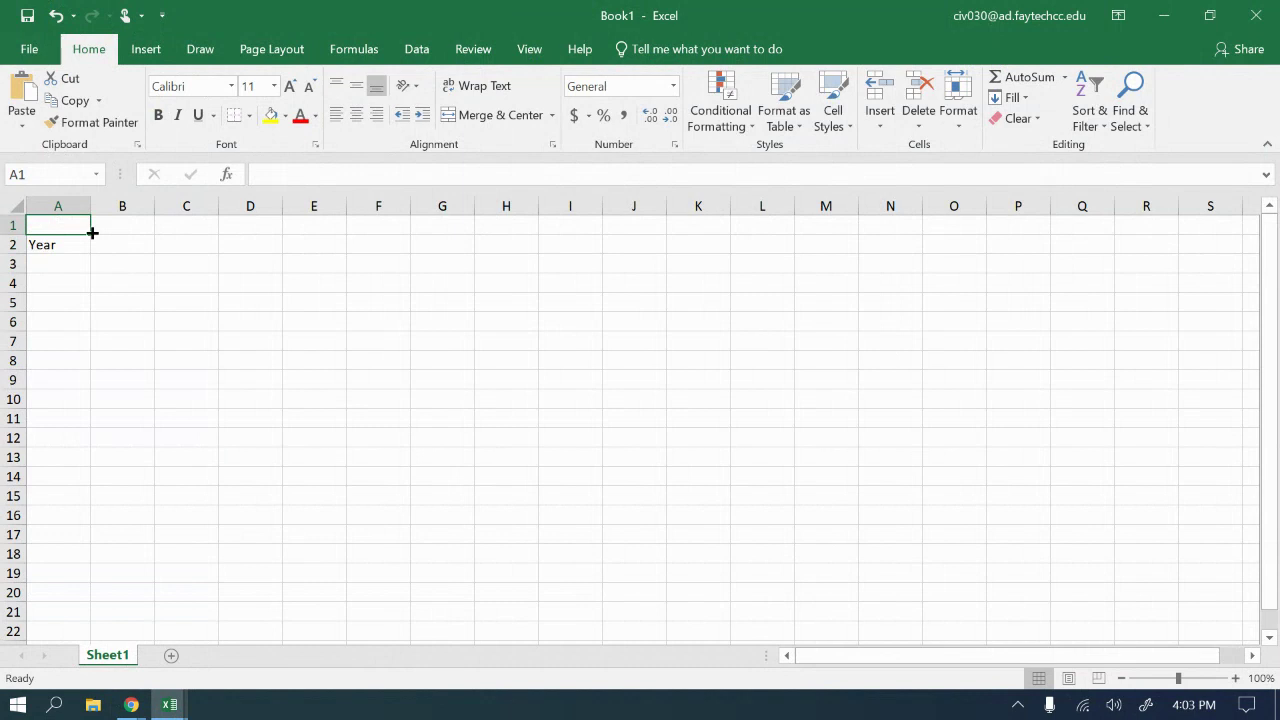
# - Enter the month headings Jan, Feb and March in cells B1 to D1
pyautogui.click(128, 227)
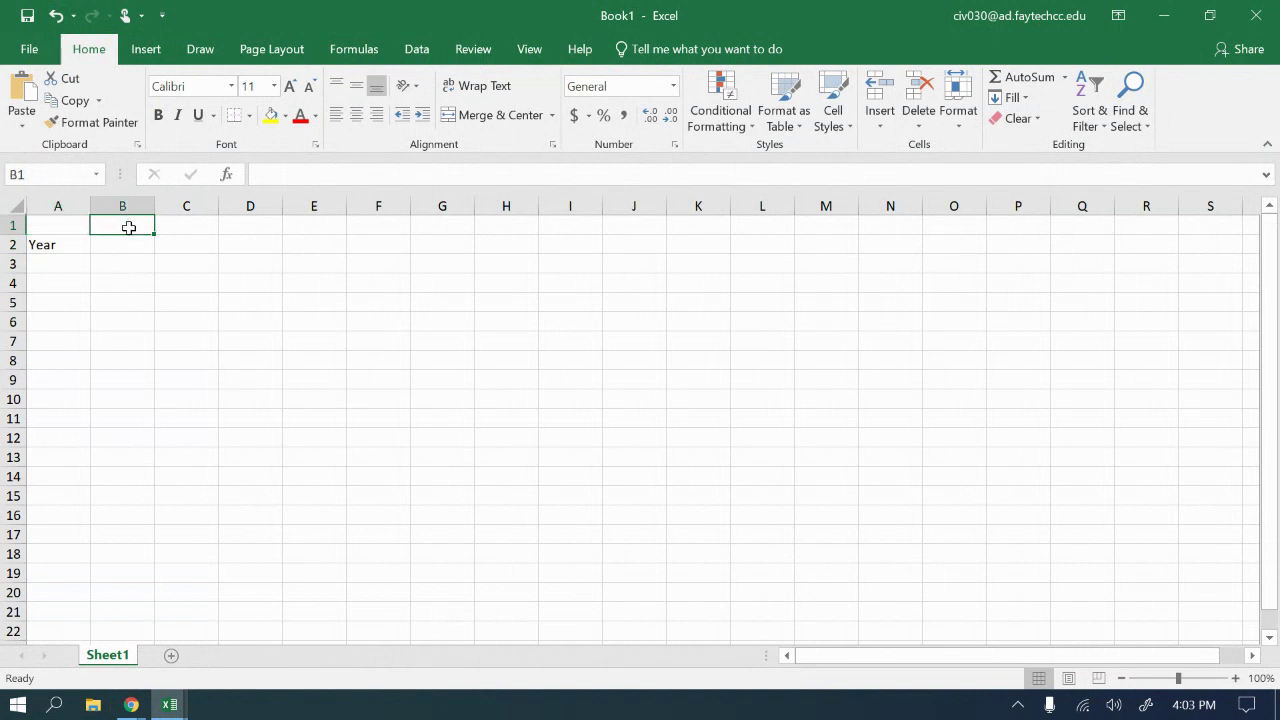
pyautogui.write('Jan')
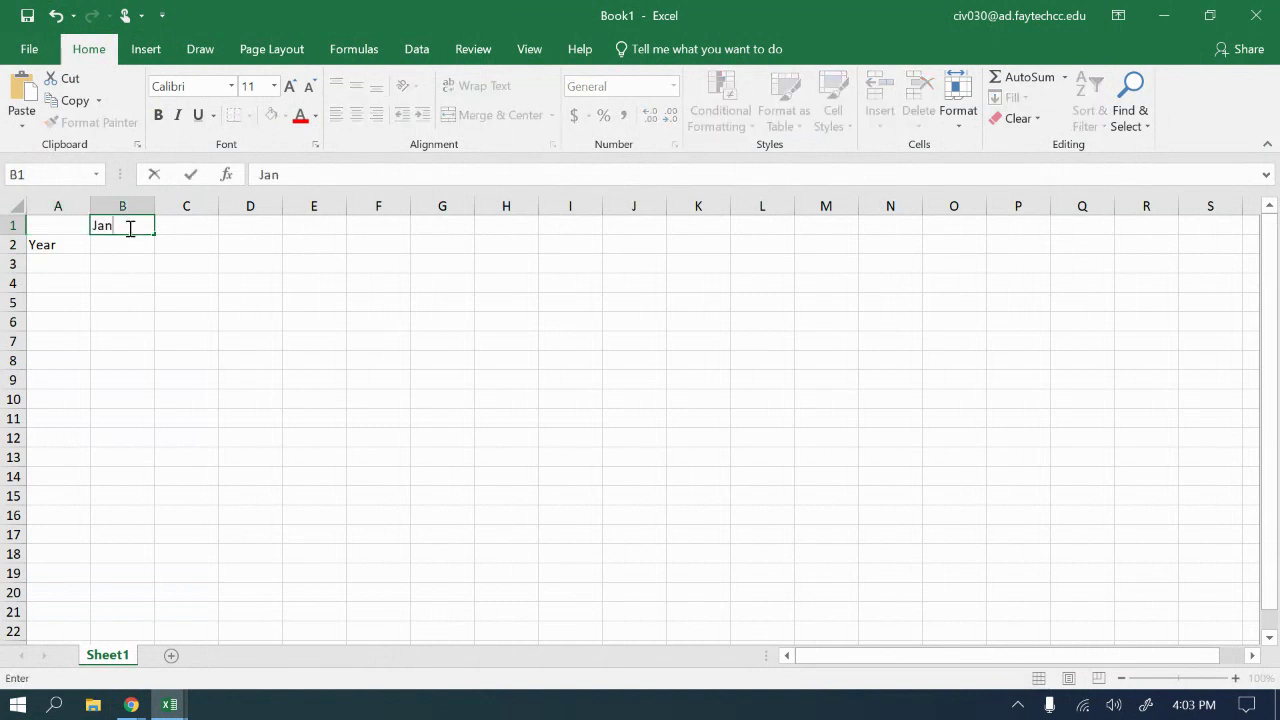
pyautogui.press('Tab')
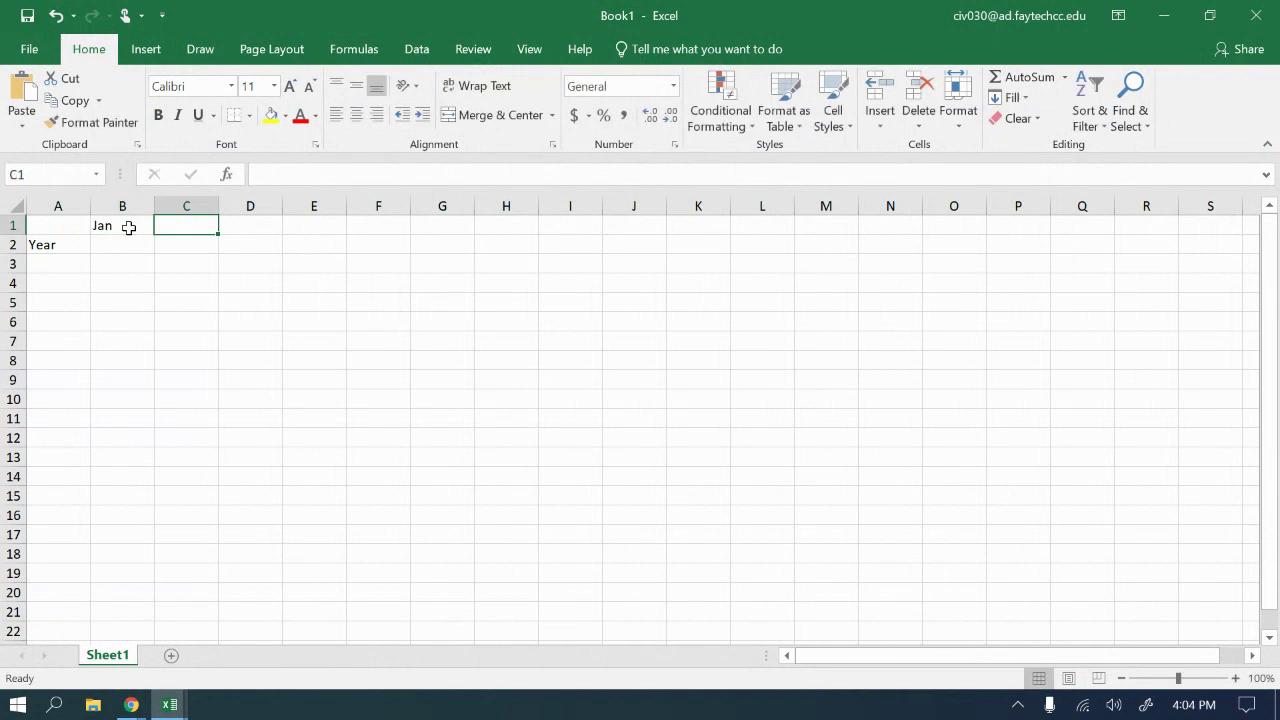
pyautogui.write('FEb')
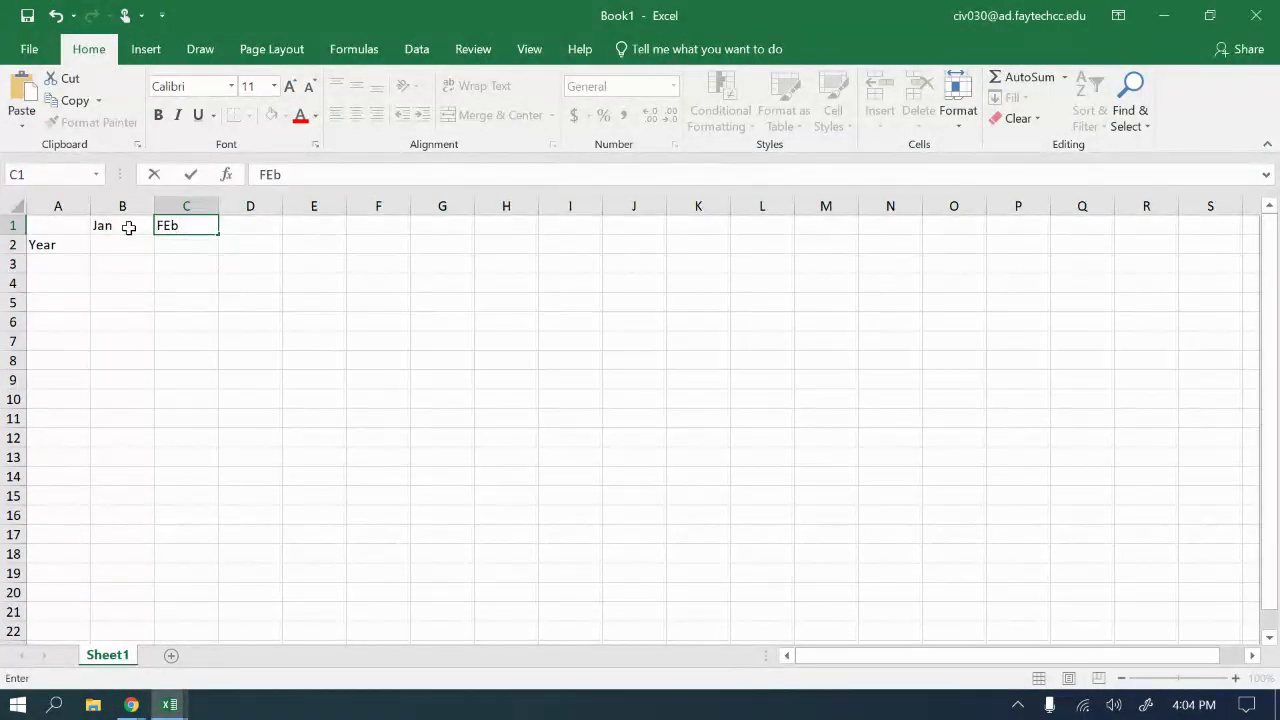
pyautogui.press('BackSpace')
pyautogui.press('BackSpace')
pyautogui.write('eb')
pyautogui.press('Tab')
pyautogui.write('March')
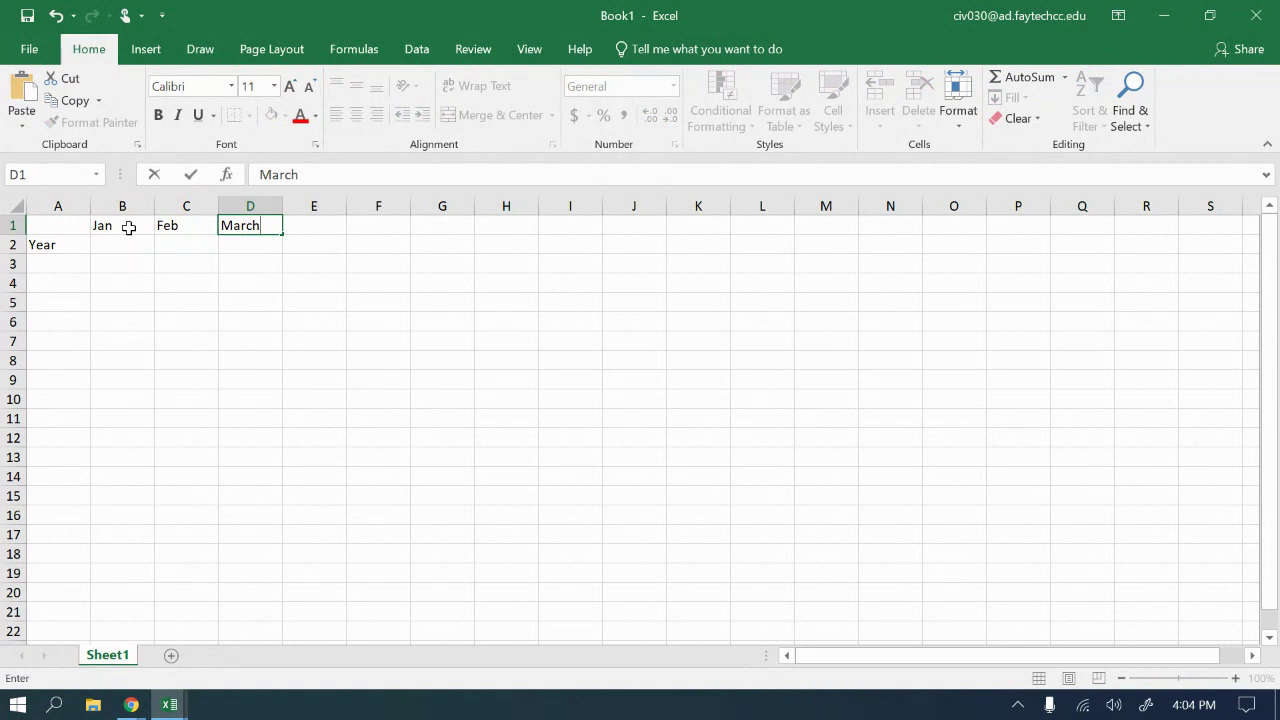
pyautogui.press('Tab')
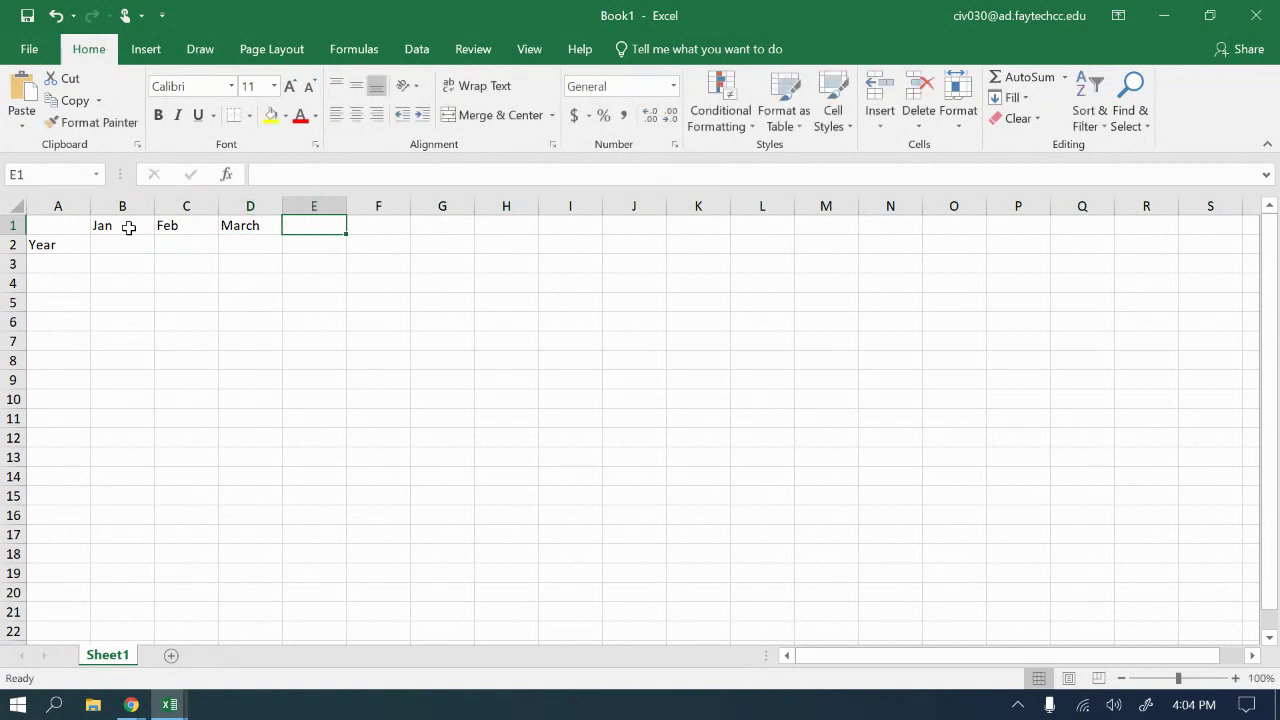
# - Continue the month headings in row 1 with April, May and June in cells E1 to G1
pyautogui.write('April')
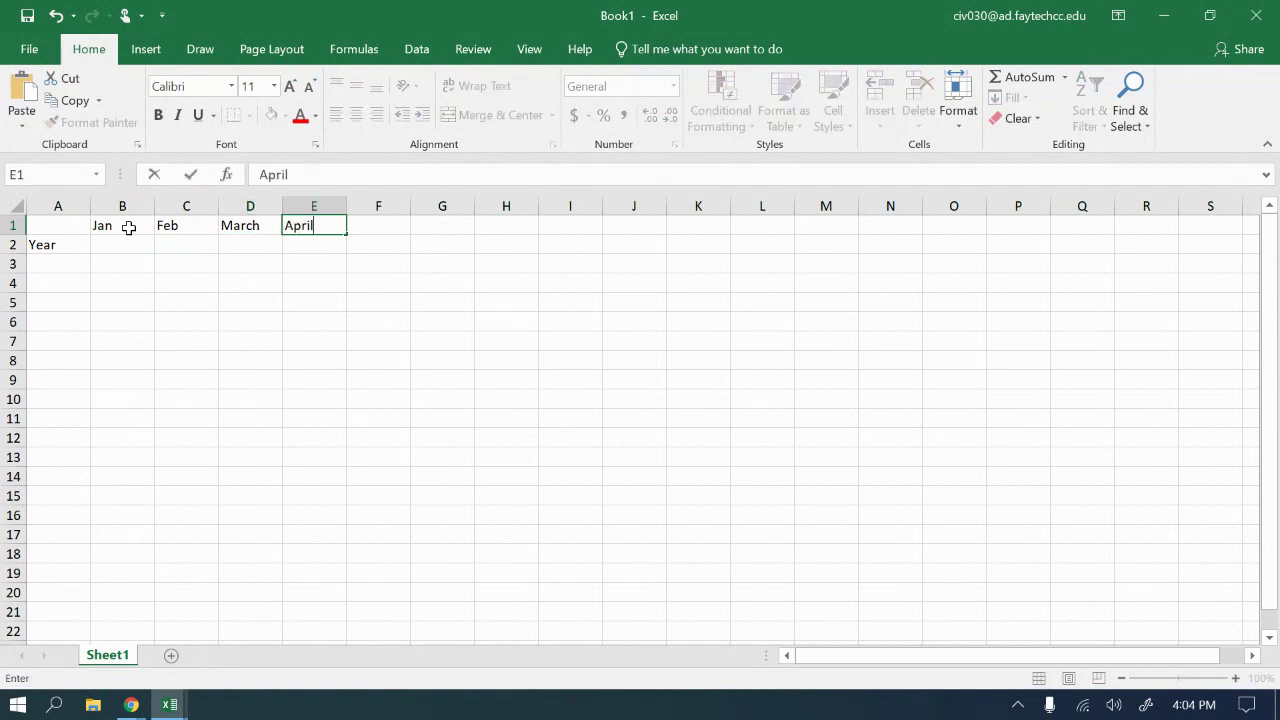
pyautogui.press('Tab')
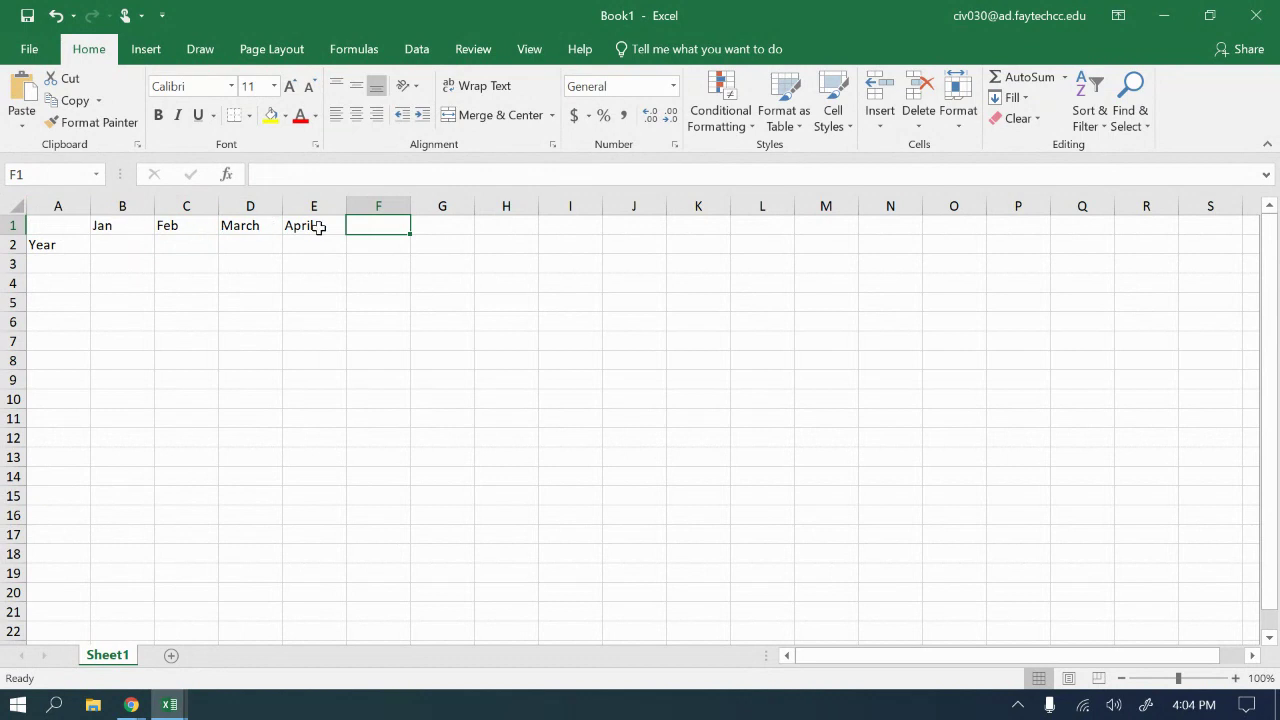
pyautogui.write('Ma')
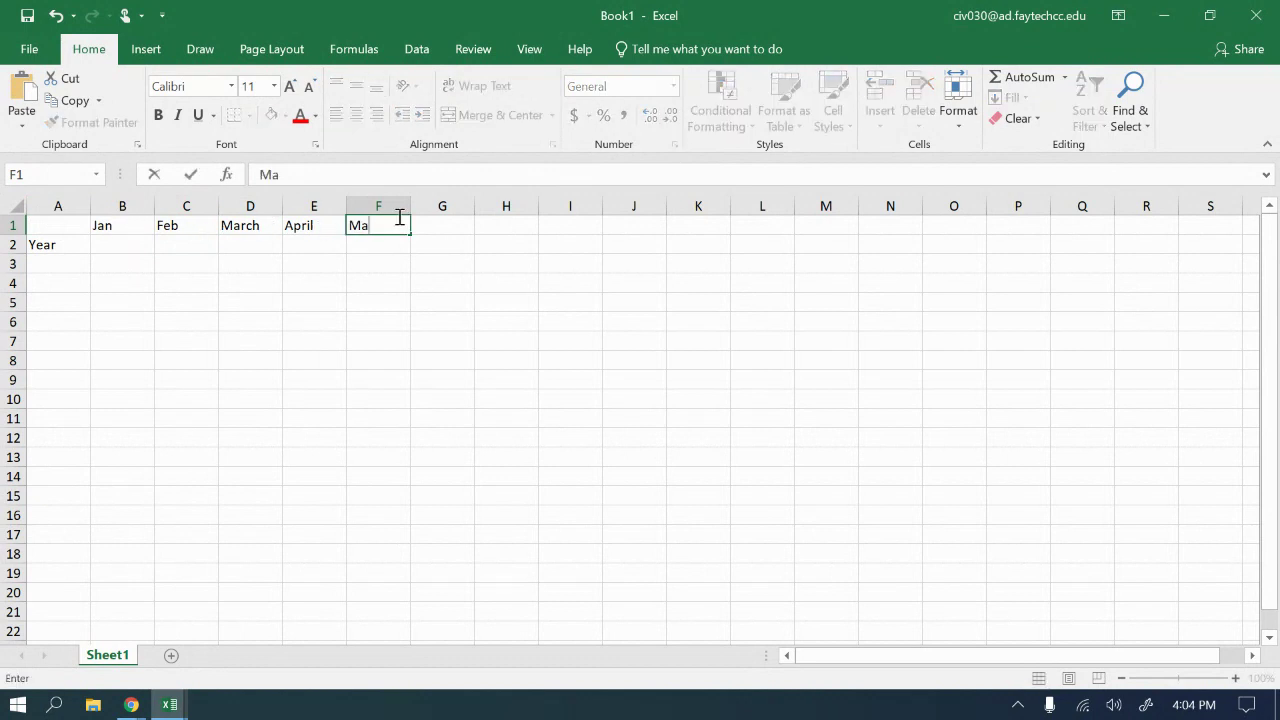
pyautogui.write('y')
pyautogui.press('Tab')
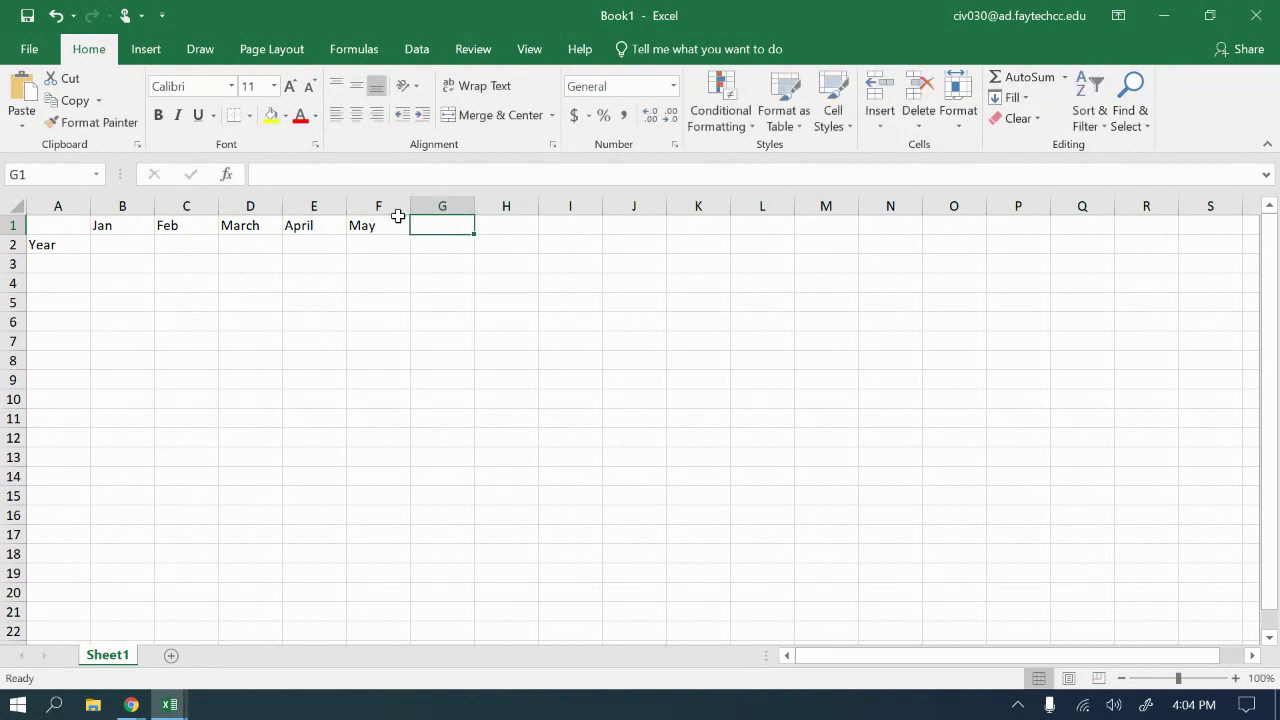
pyautogui.write('Ju')
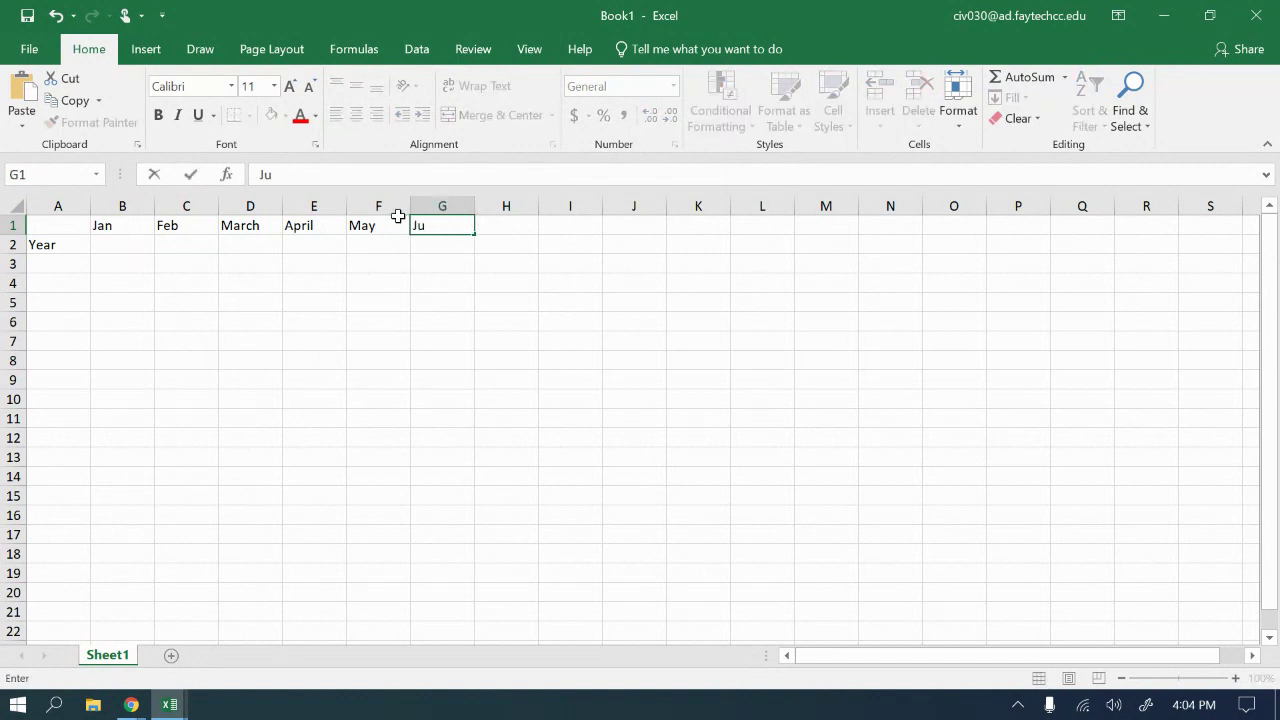
pyautogui.write('ne')
pyautogui.press('Tab')
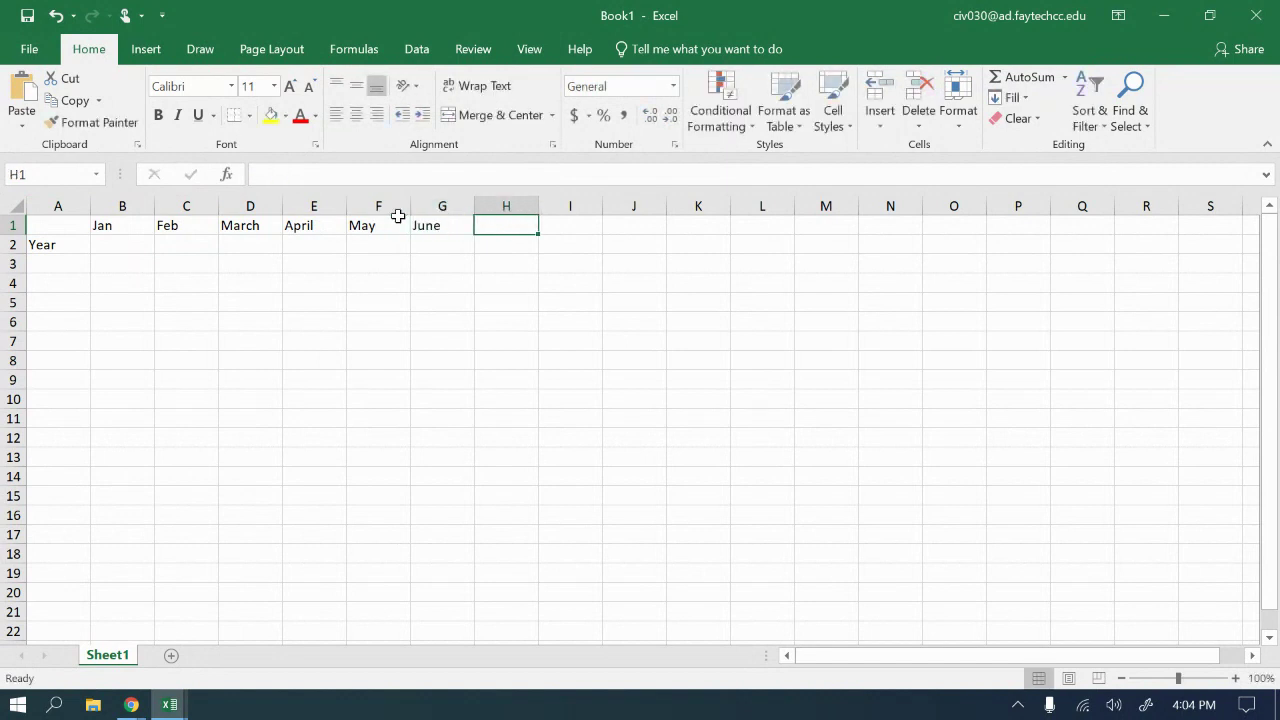
# - Add the month headings July, Aug and Sept in cells H1 to J1
pyautogui.write('July')
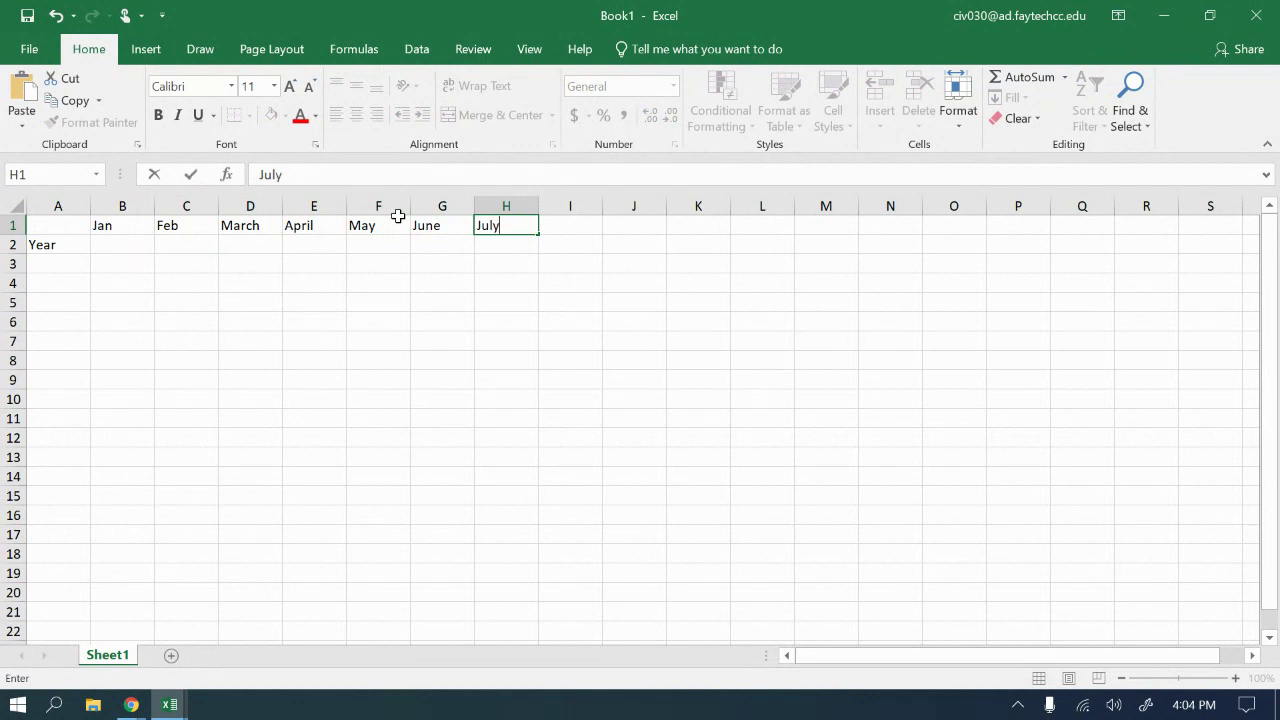
pyautogui.press('Tab')
pyautogui.write('A')
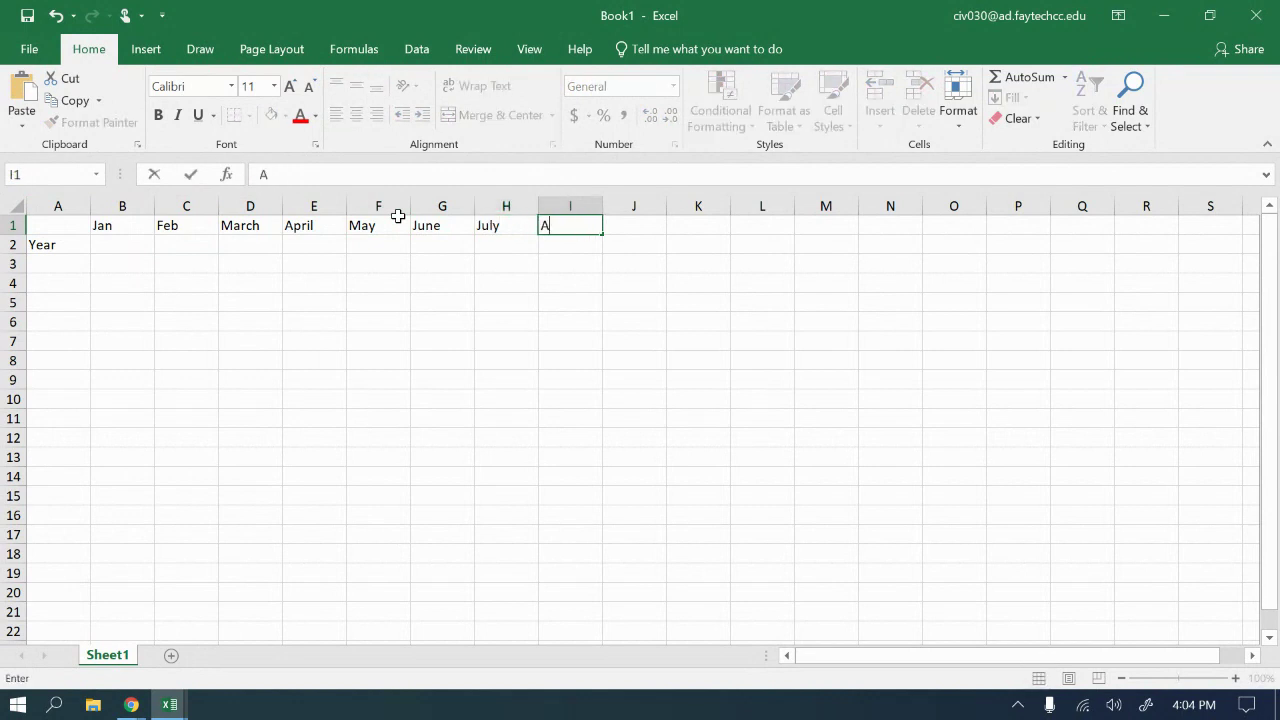
pyautogui.write('ug')
pyautogui.press('Tab')
pyautogui.write('Sep')
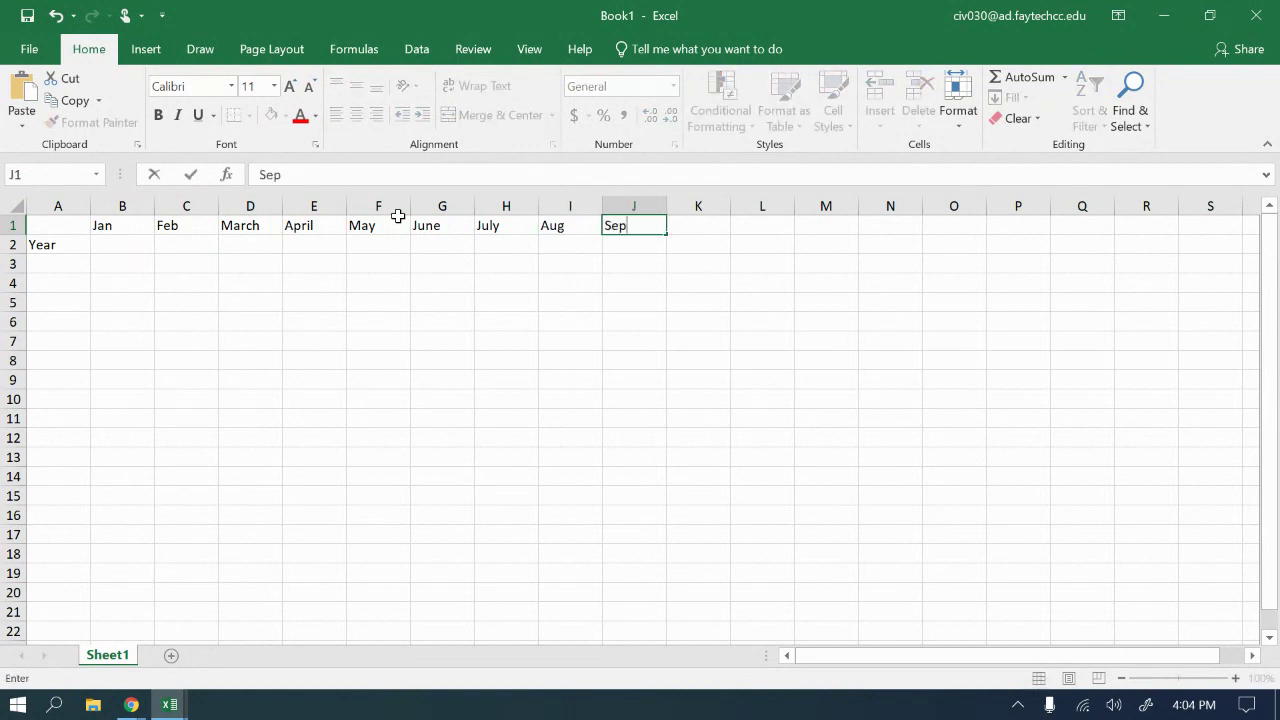
pyautogui.write('tember')
pyautogui.press('BackSpace')
pyautogui.press('BackSpace')
pyautogui.press('BackSpace')
pyautogui.press('BackSpace')
pyautogui.press('BackSpace')
pyautogui.press('Tab')
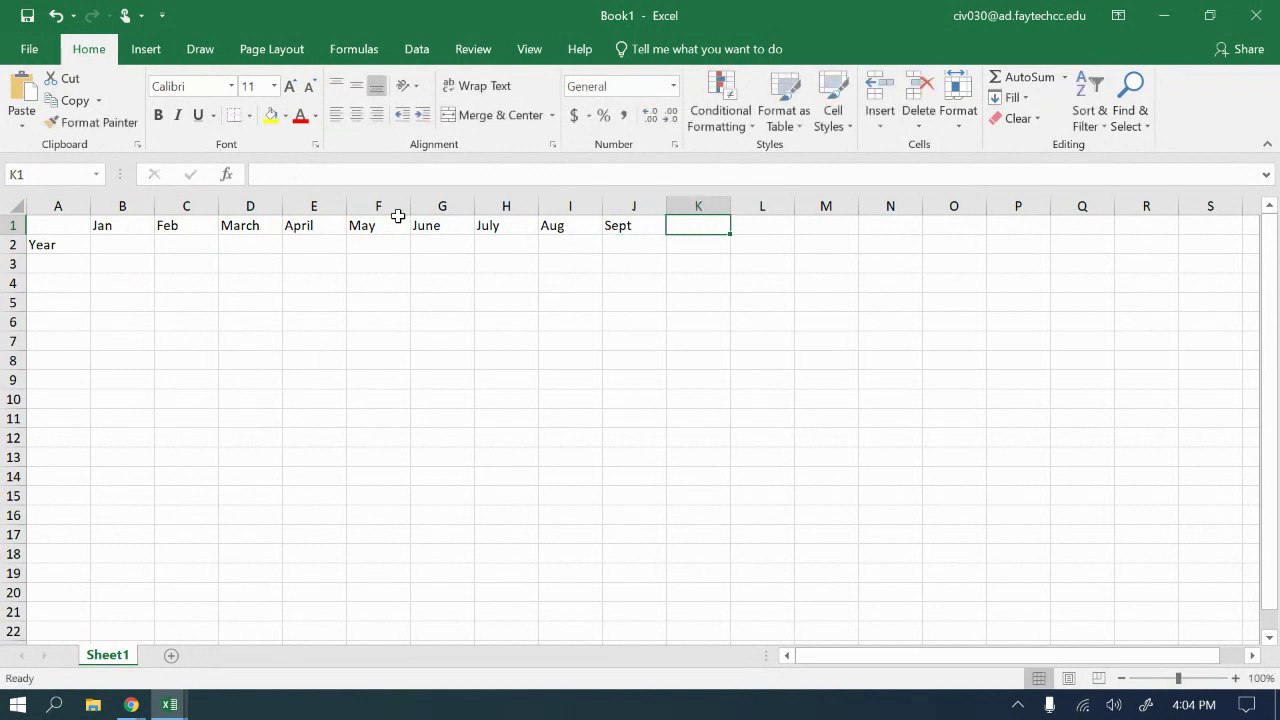
# - Complete the month headings with Oct, Nov and Dec in cells K1 to M1
pyautogui.write('Oct')
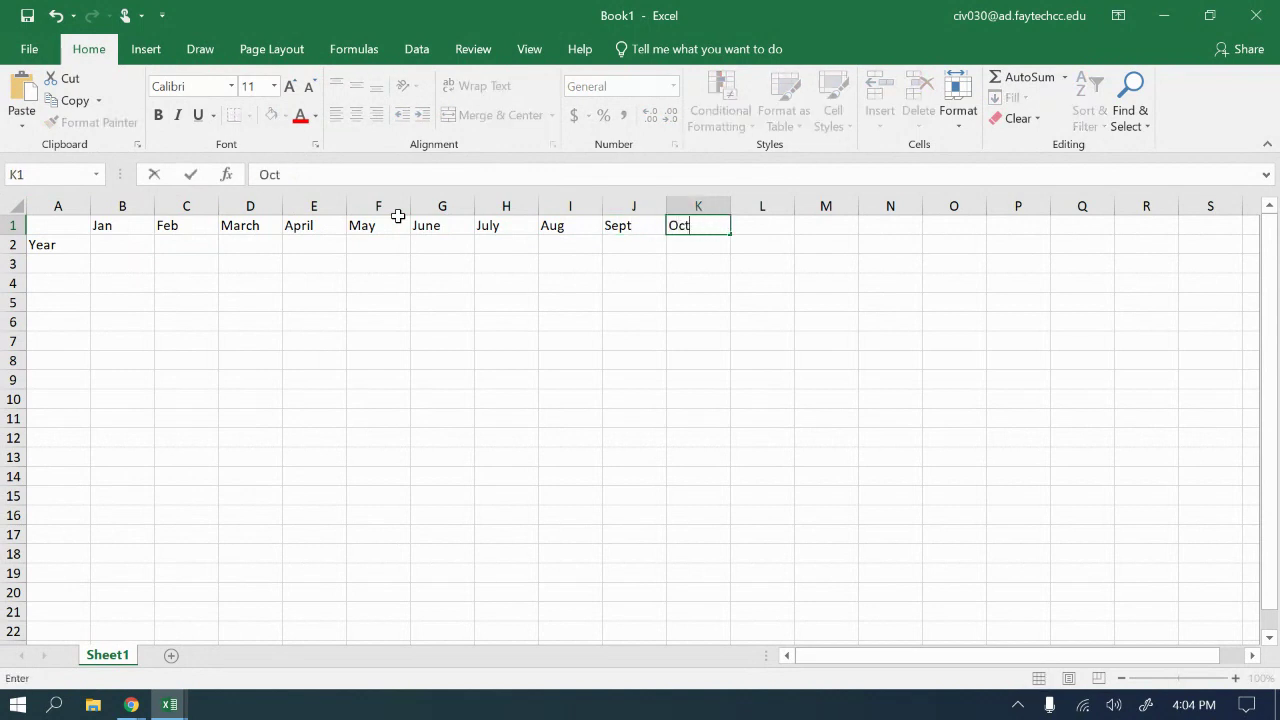
pyautogui.press('Tab')
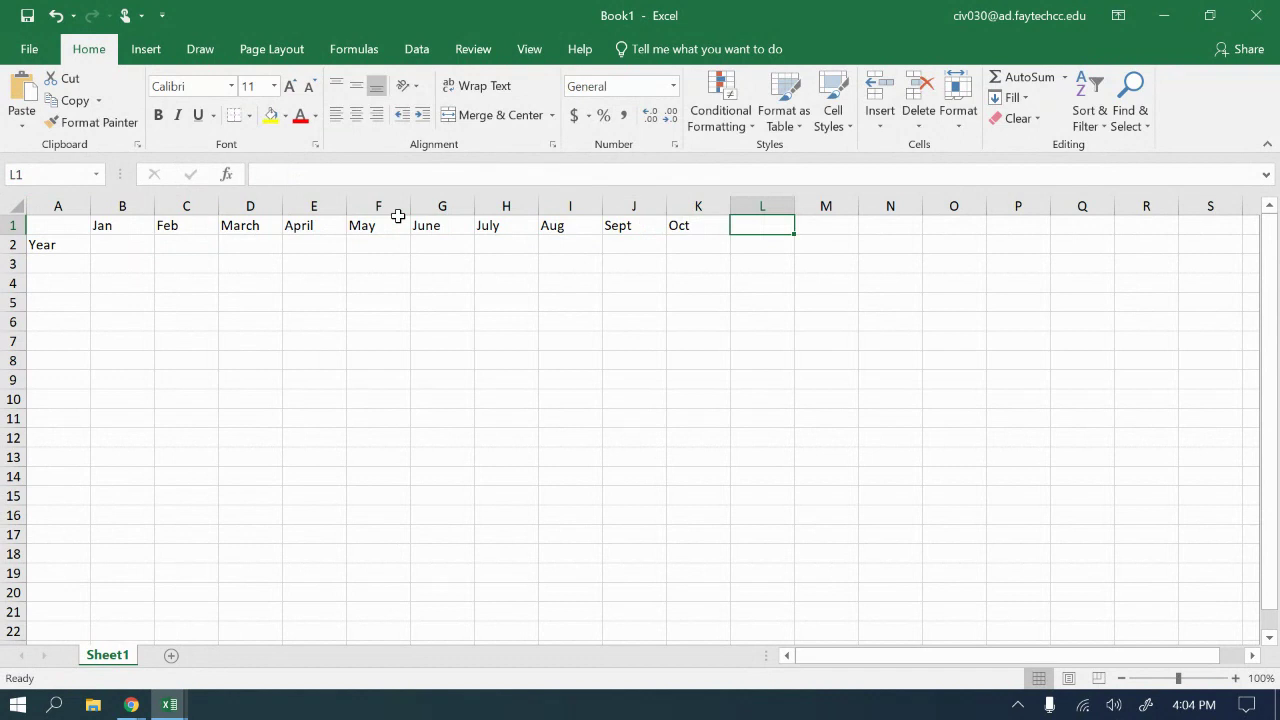
pyautogui.write('N')
pyautogui.press('BackSpace')
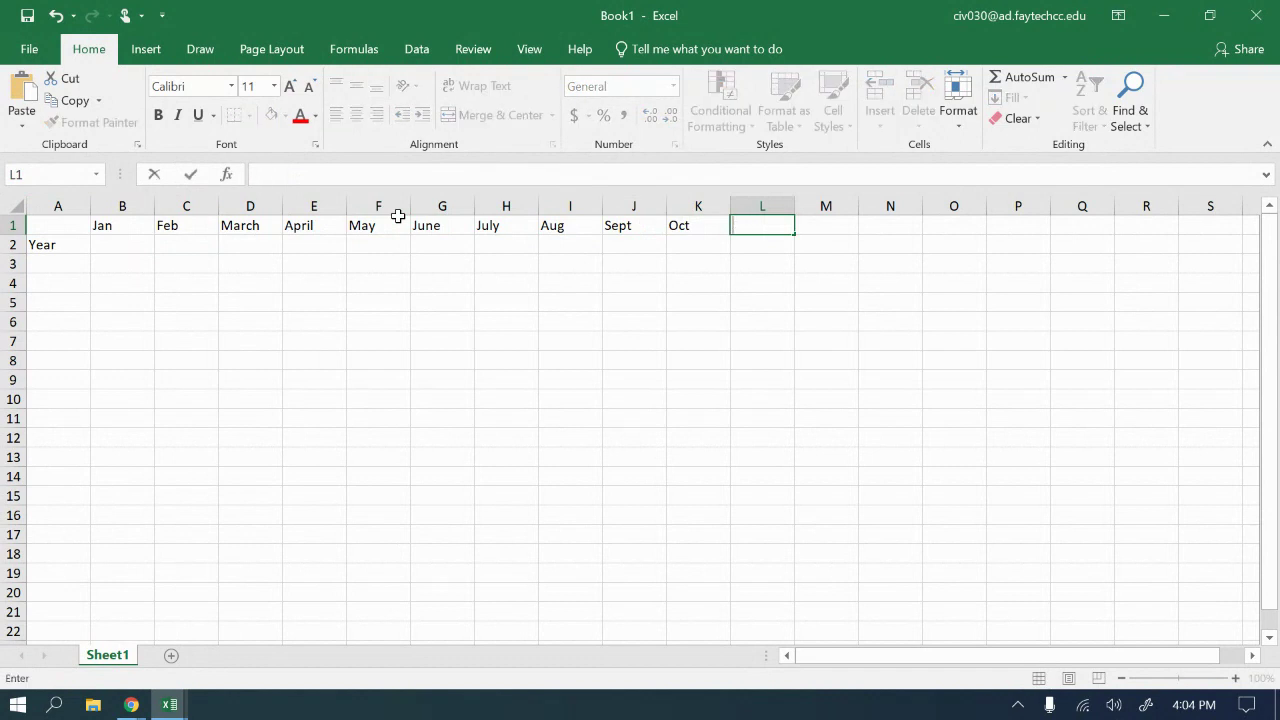
pyautogui.write('Nov')
pyautogui.press('Tab')
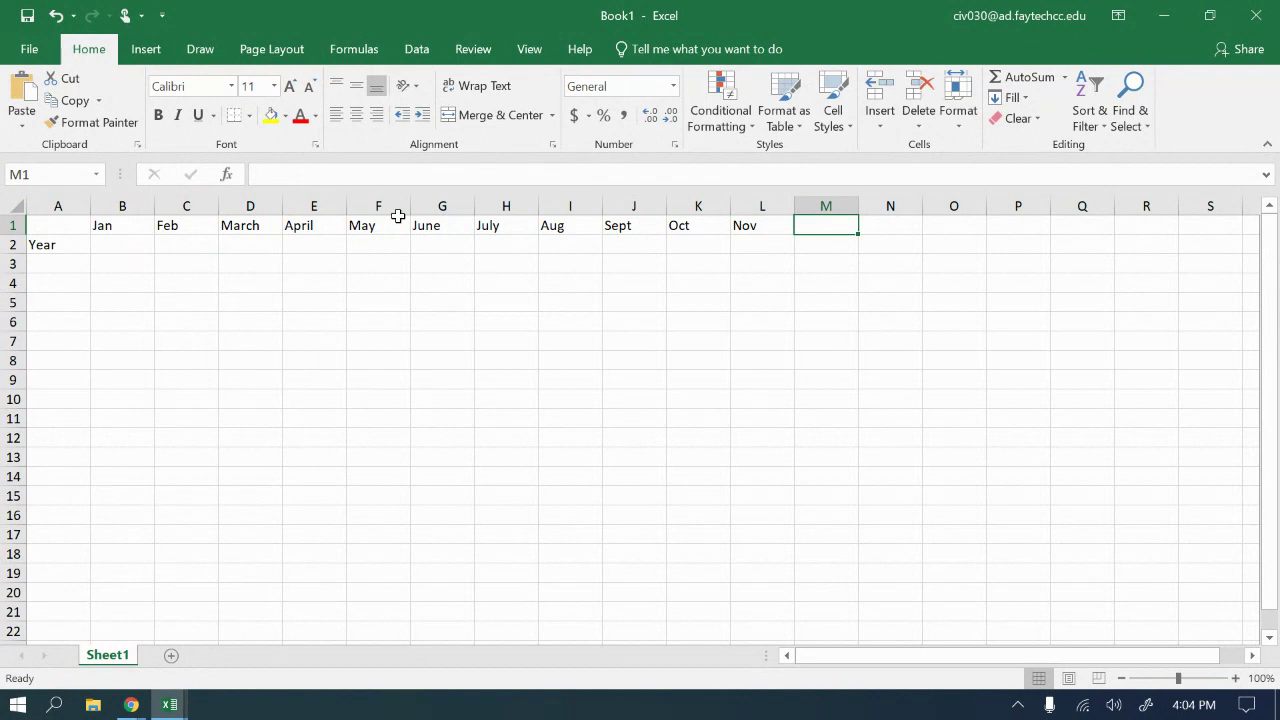
pyautogui.write('Dec')
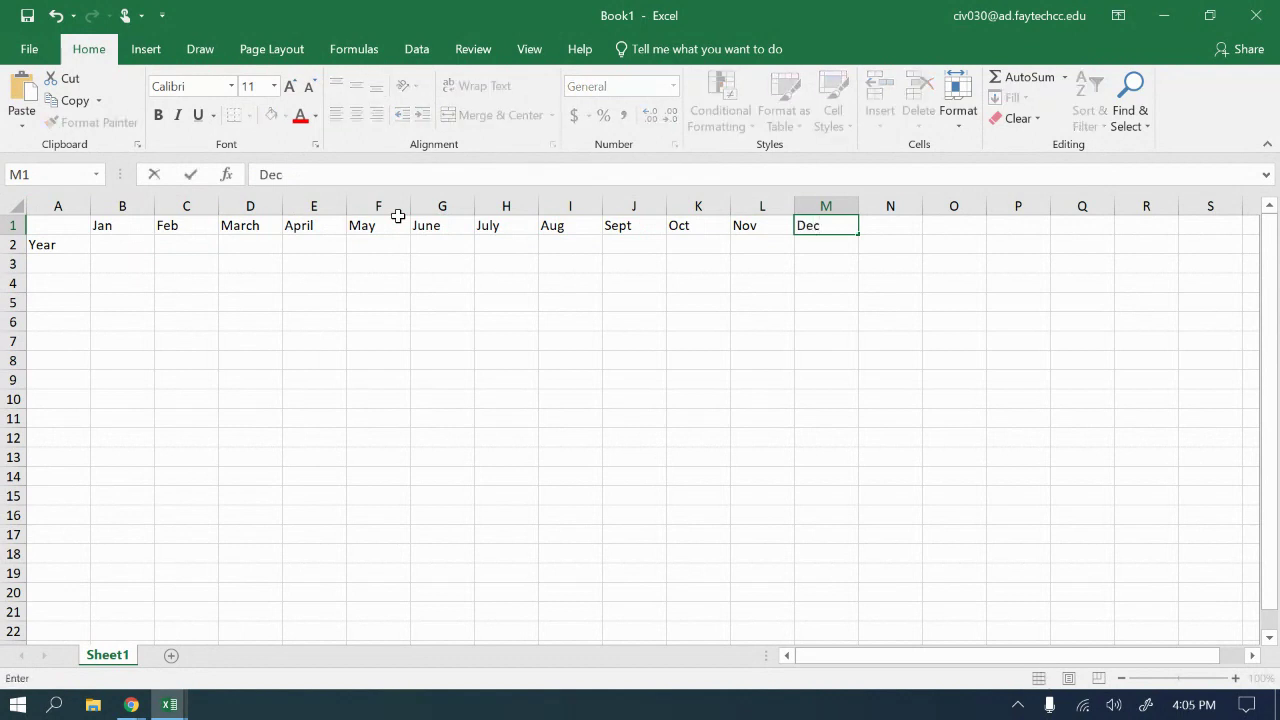
pyautogui.press('Return')
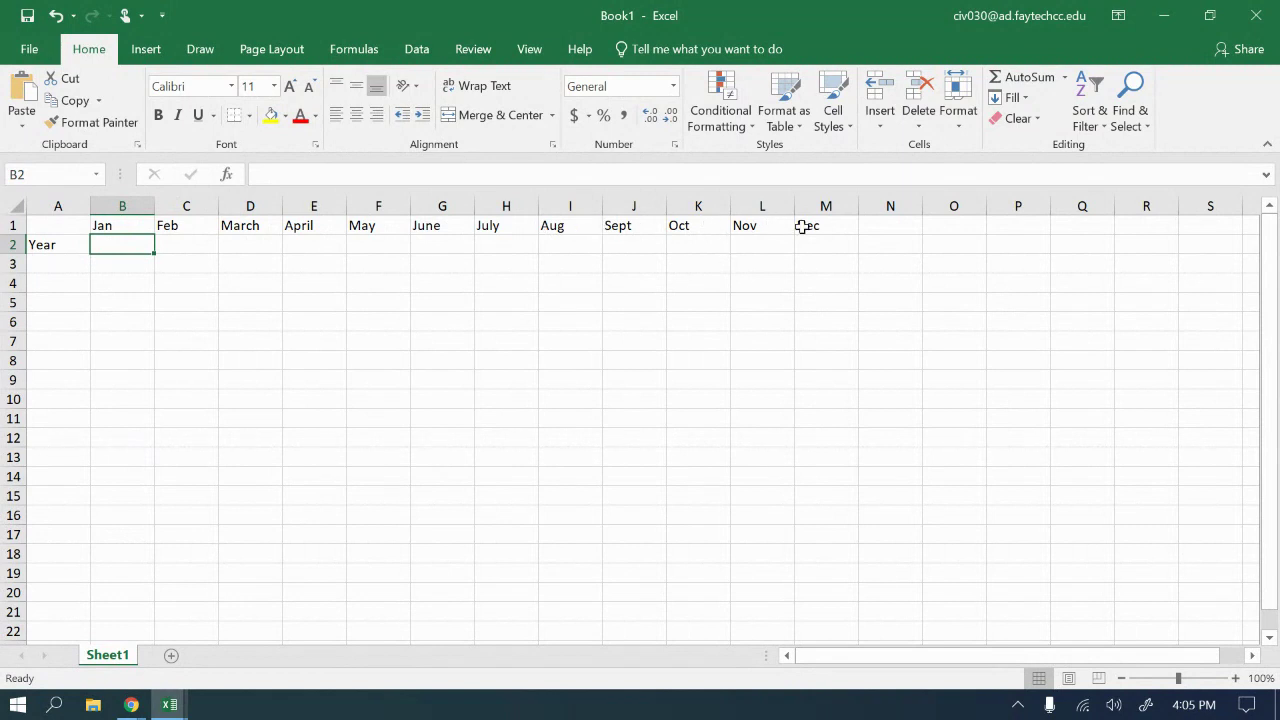
# - Enter the years 2015 in cell A3 and 2014 in cell A4 below the Year label
pyautogui.click(48, 263)
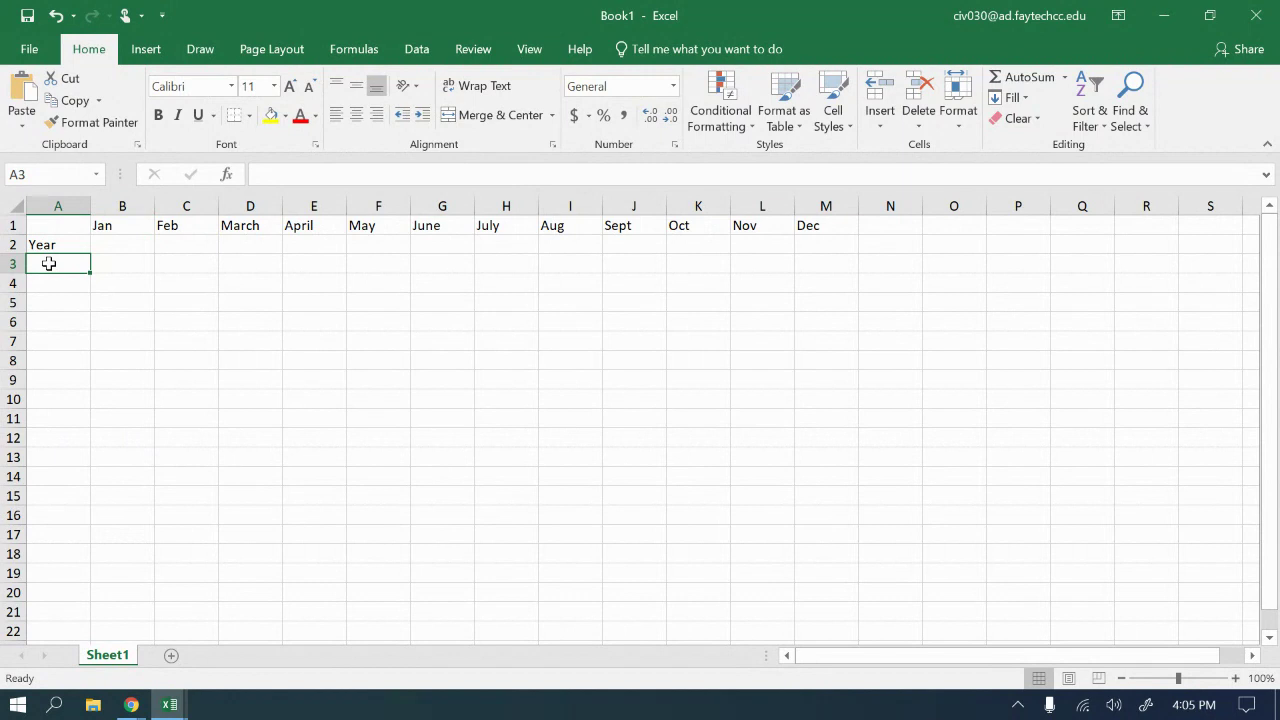
pyautogui.write('2015')
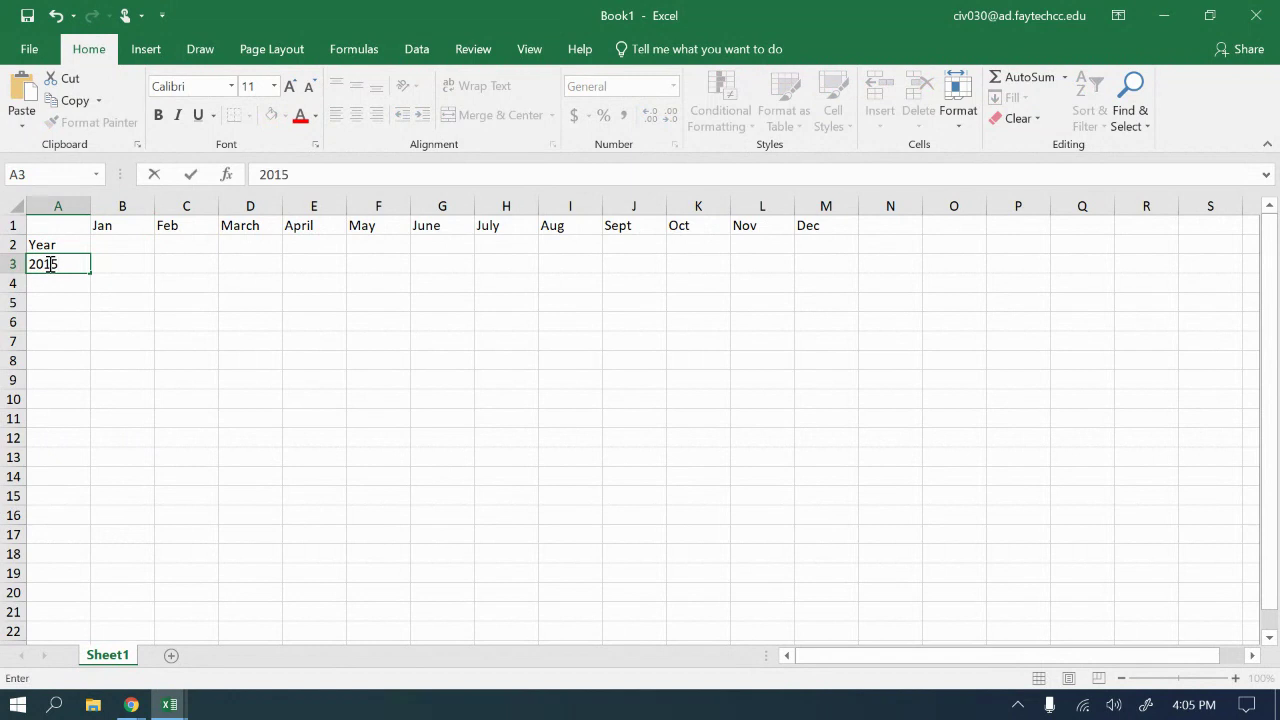
pyautogui.press('Return')
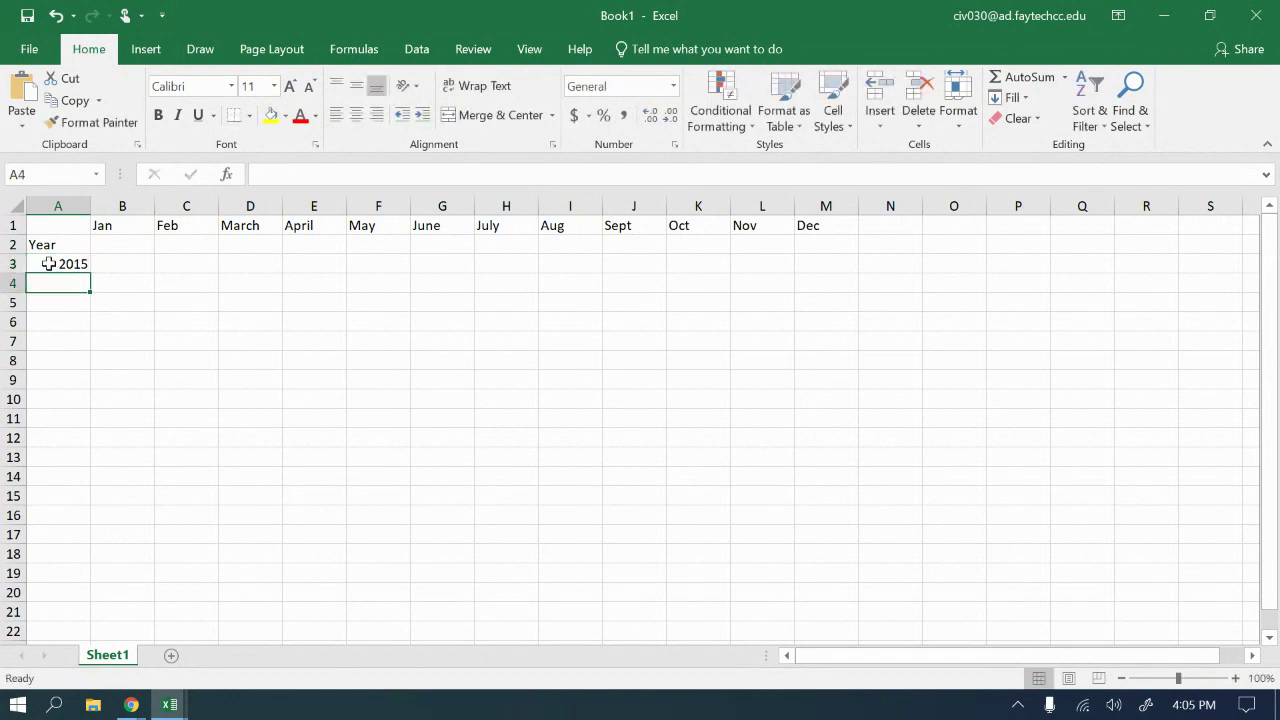
pyautogui.write('2014')
pyautogui.press('Return')
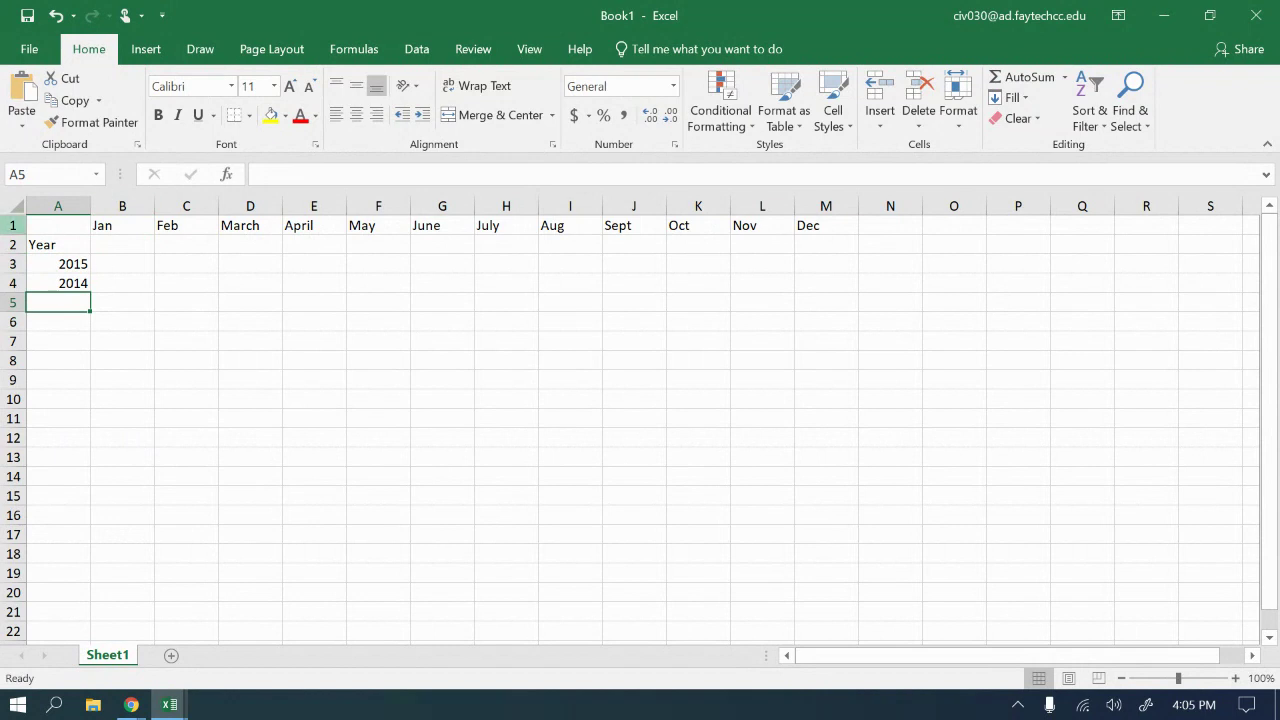
# - Fill the year 2015 from cell A3 down through A18
pyautogui.click(78, 260)
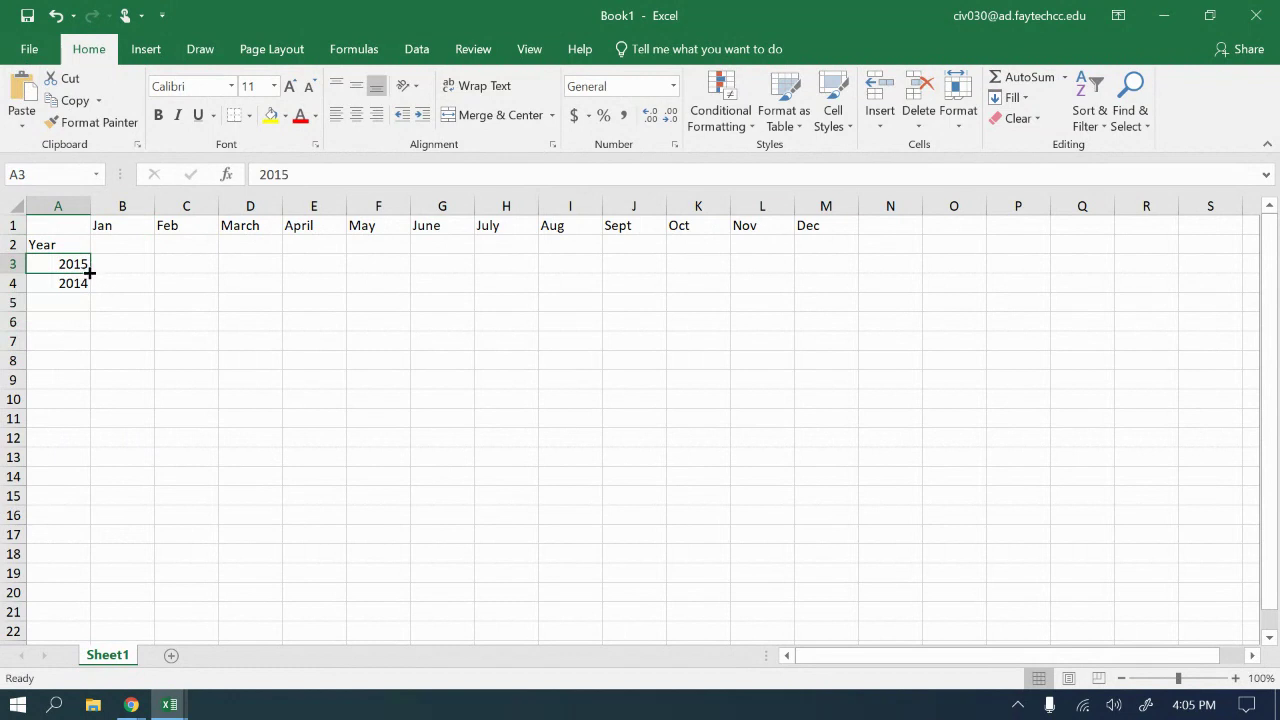
pyautogui.moveTo(89, 272); pyautogui.dragTo(69, 572)
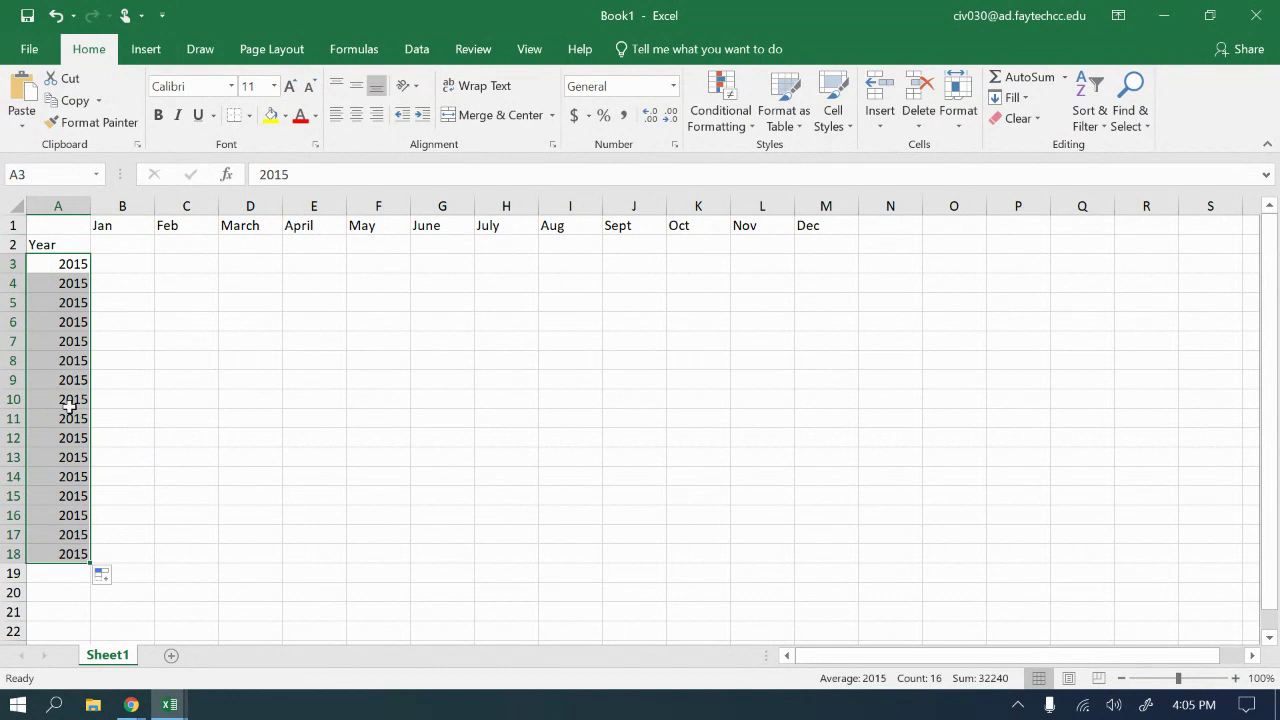
pyautogui.click(70, 284)
pyautogui.click(73, 264)
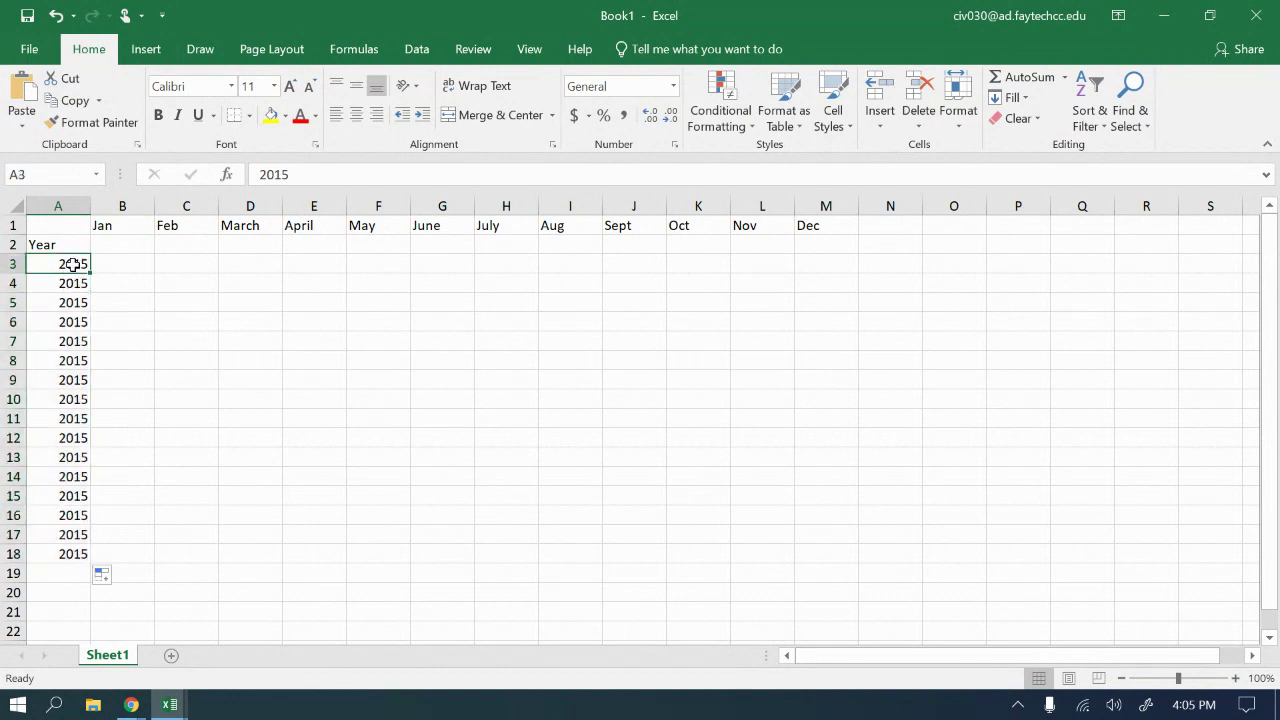
# - Replace the repeated years in cells A4 to A6 with 2014, 2013 and 2012
pyautogui.click(64, 284)
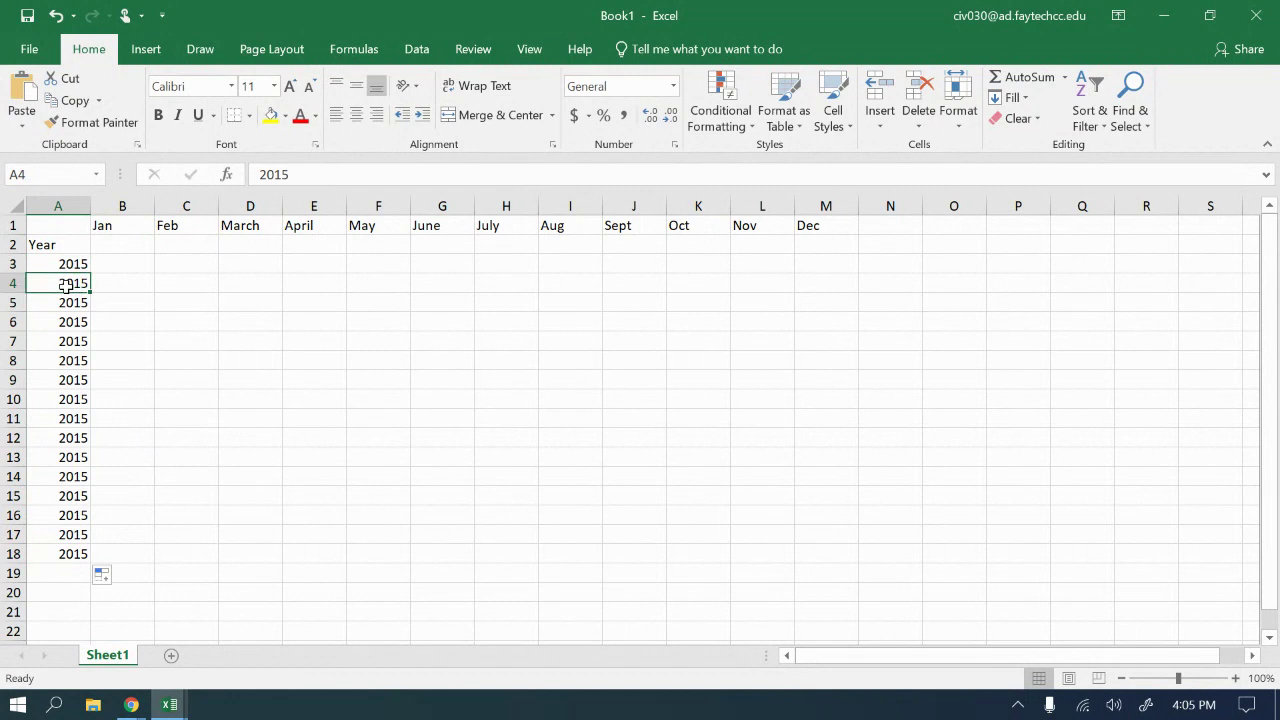
pyautogui.write('2014')
pyautogui.press('Return')
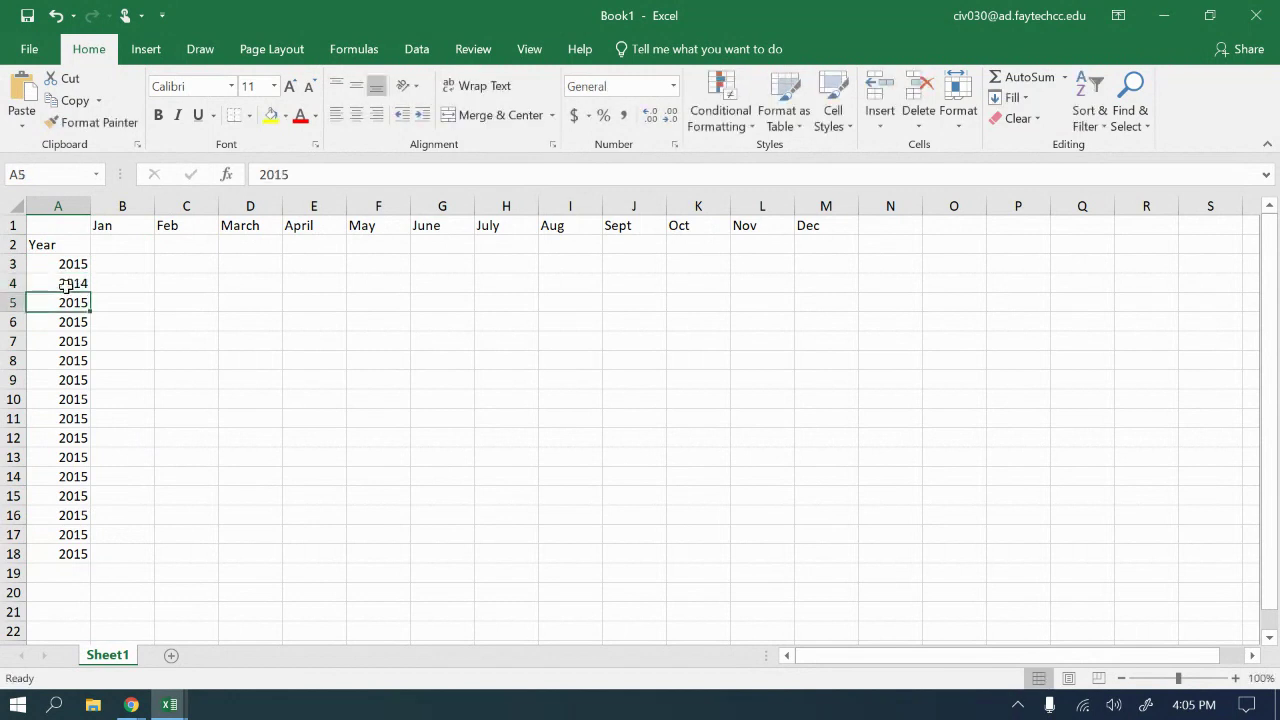
pyautogui.write('2013')
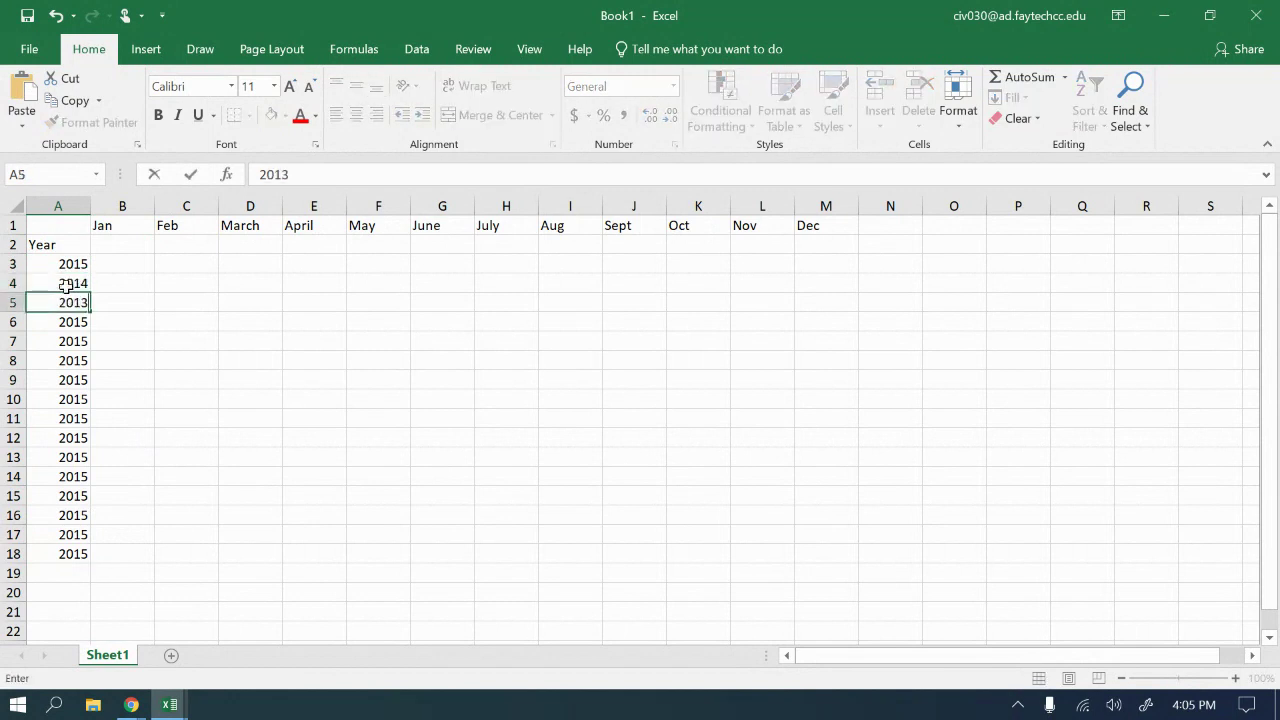
pyautogui.press('Return')
pyautogui.write('20')
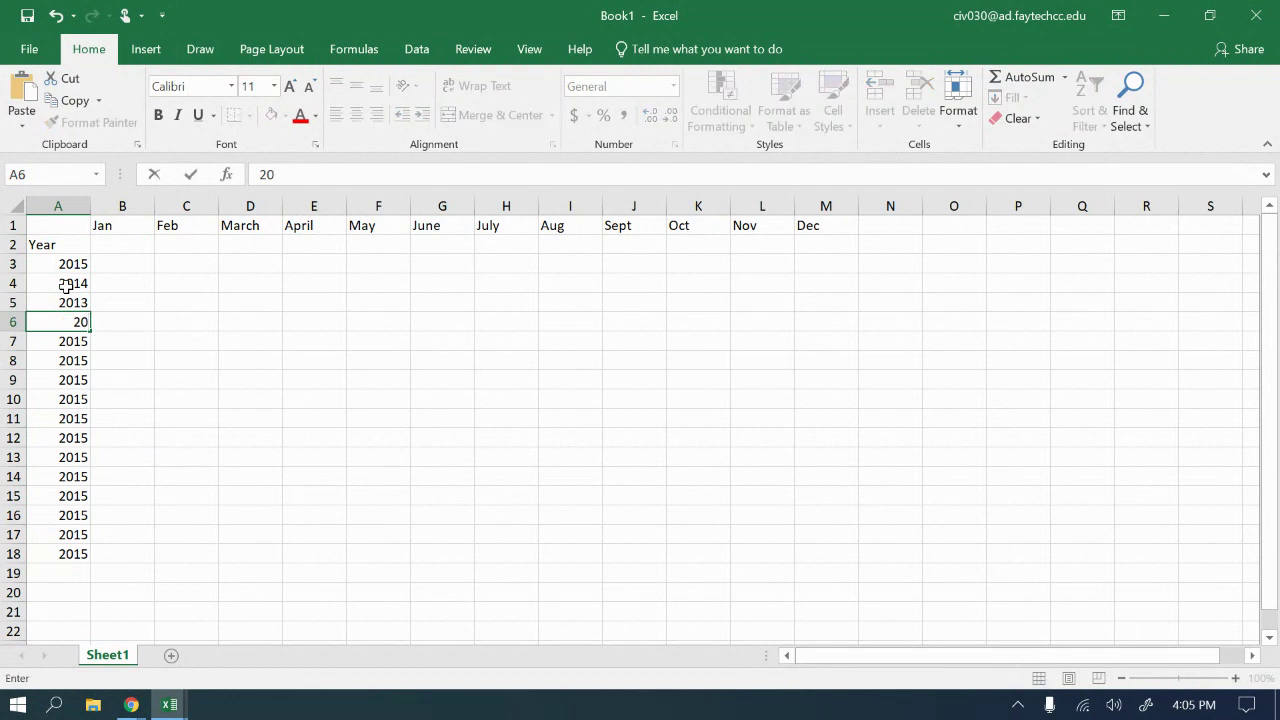
pyautogui.write('12')
pyautogui.press('Return')
# - Continue the descending years with 2011, 2010 and 2009 in cells A7 to A9
pyautogui.write('2')
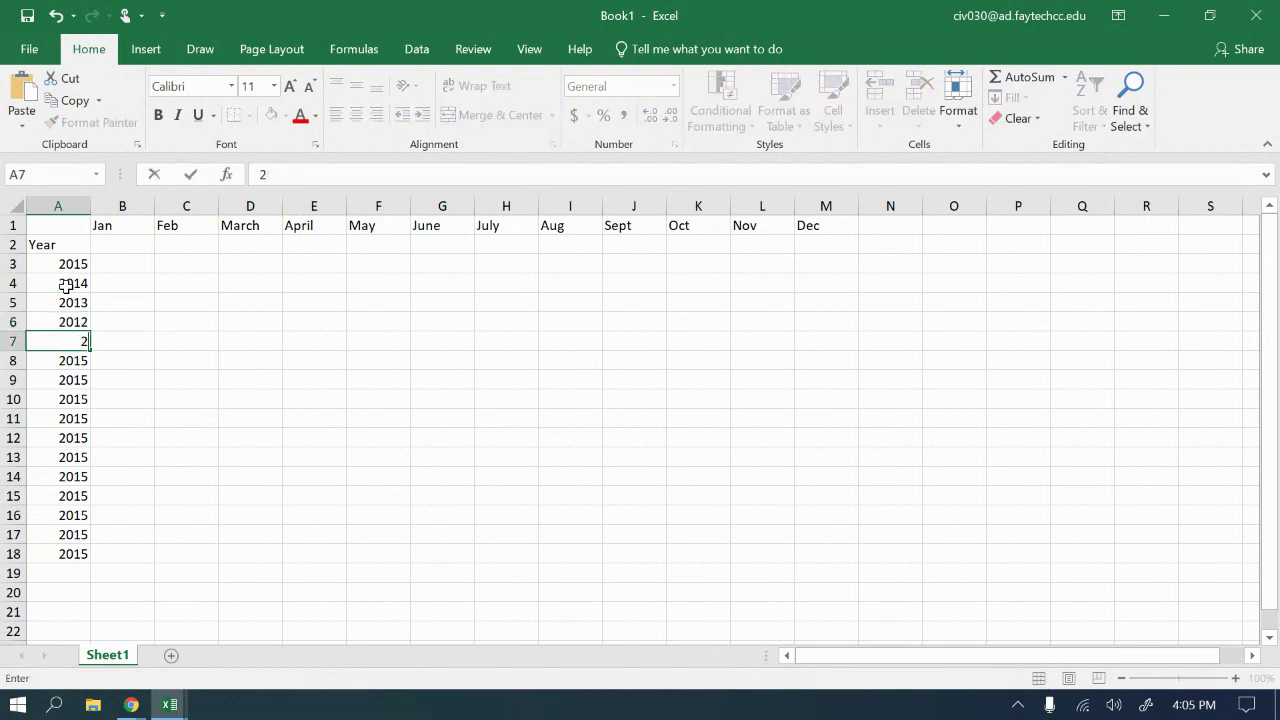
pyautogui.write('011')
pyautogui.press('Return')
pyautogui.write('20')
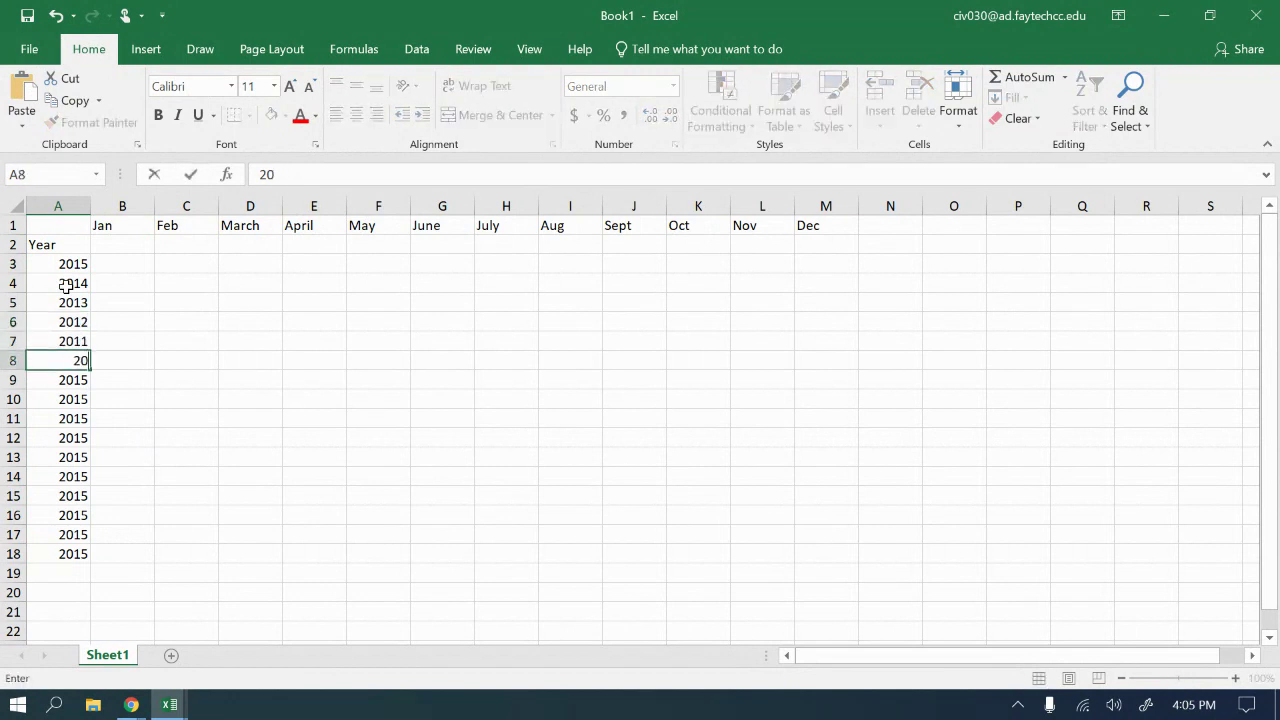
pyautogui.write('10')
pyautogui.press('Return')
pyautogui.write('20')
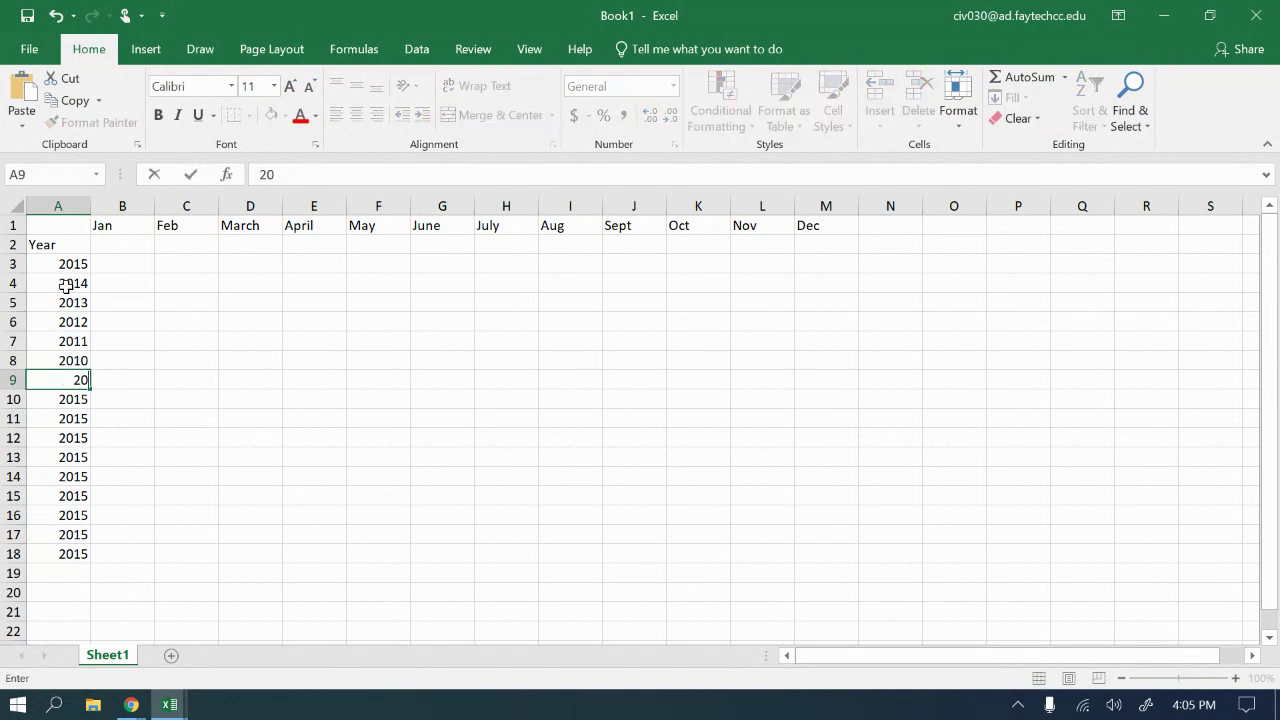
pyautogui.write('09')
pyautogui.press('Return')
# - Enter the years 2008, 2007 and 2006 in cells A10 to A12
pyautogui.write('20')
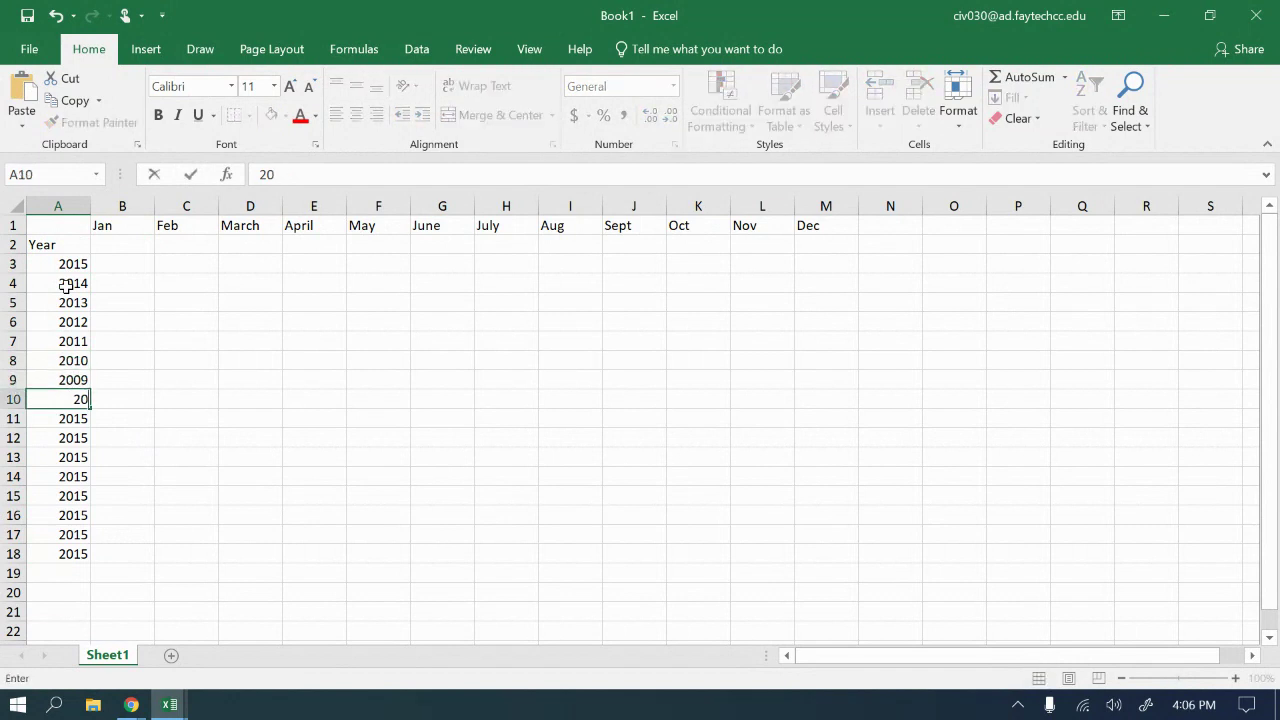
pyautogui.write('08')
pyautogui.press('Return')
pyautogui.write('200')
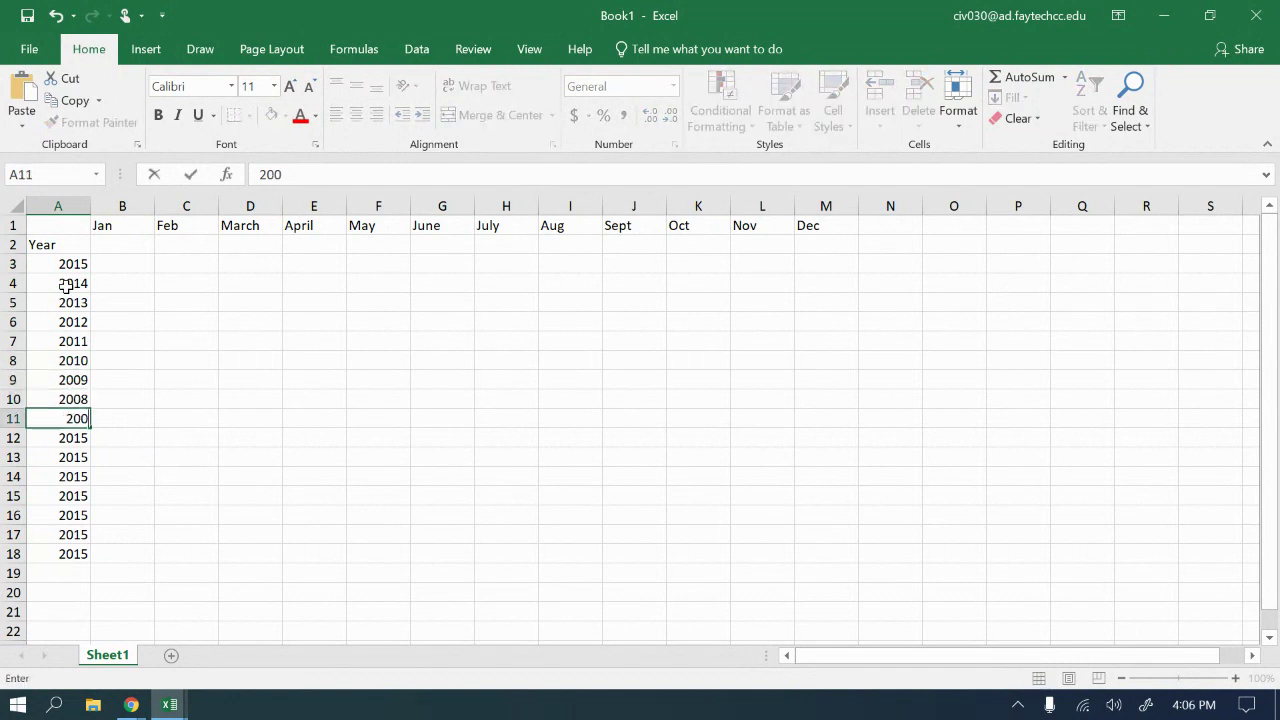
pyautogui.write('7')
pyautogui.press('Return')
pyautogui.write('20')
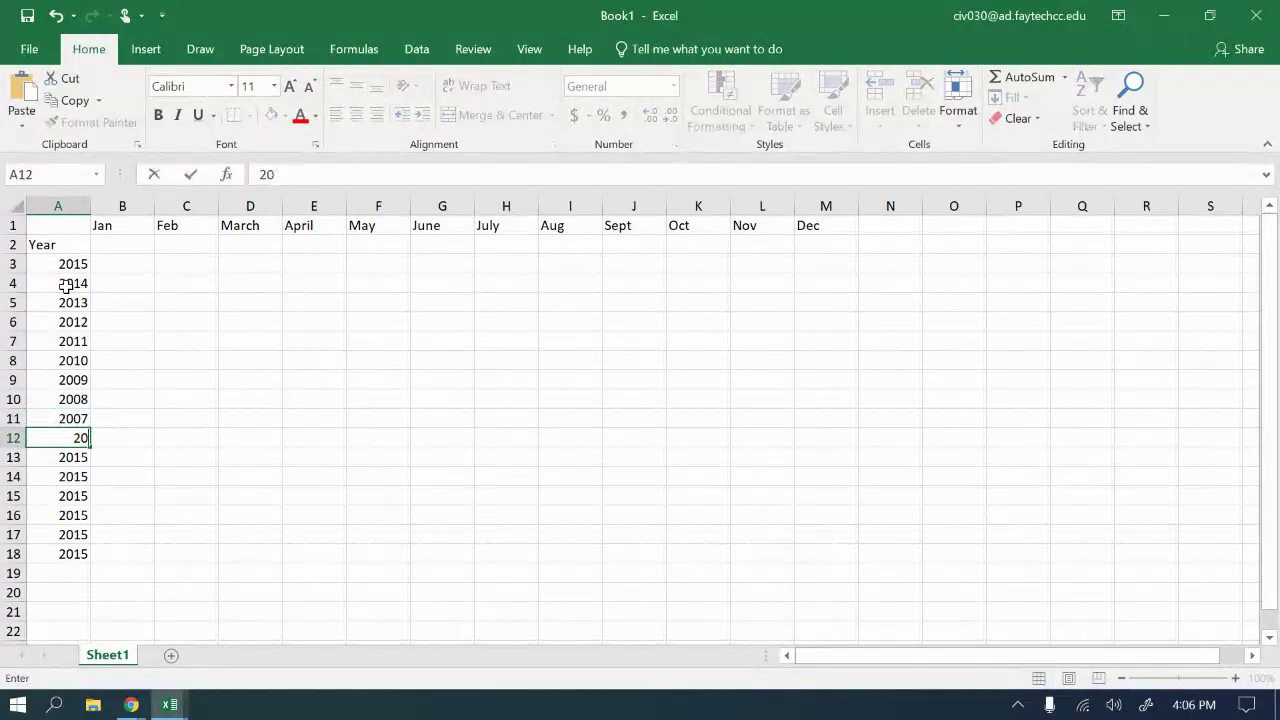
pyautogui.write('06')
pyautogui.press('Return')
# - Enter the years 2005, 2004 and 2003 in cells A13 to A15
pyautogui.write('200')
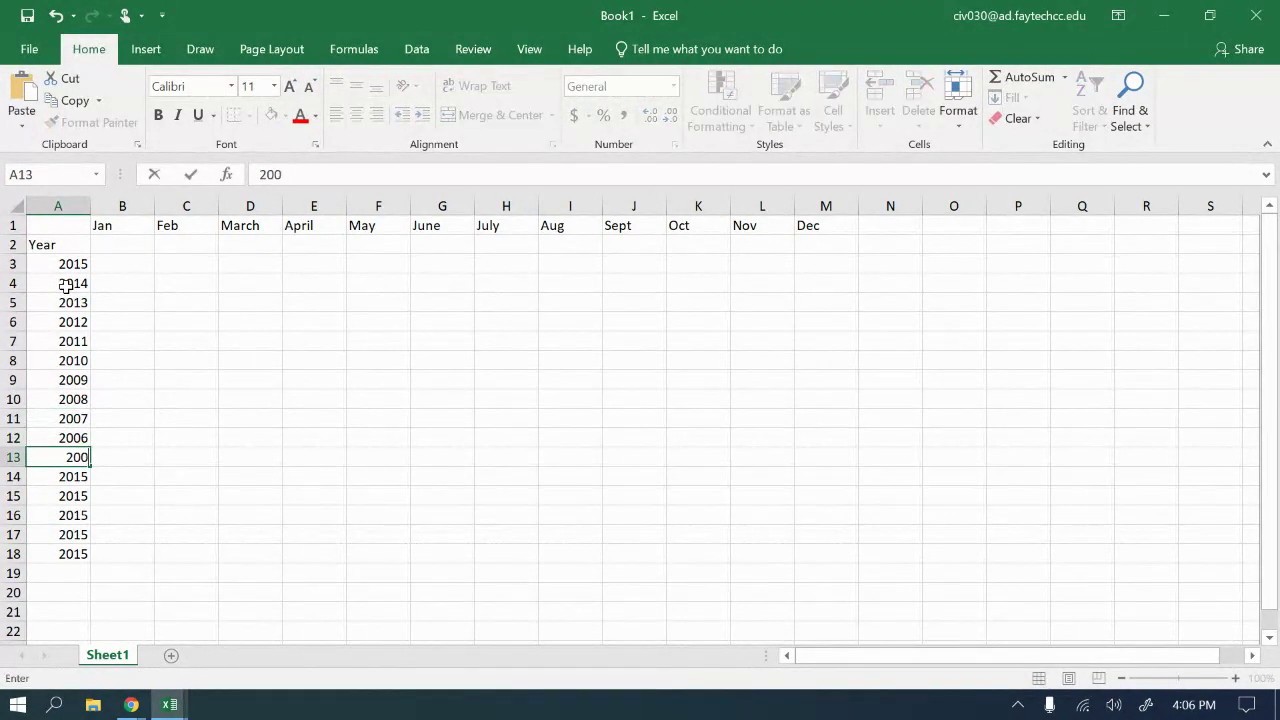
pyautogui.write('5')
pyautogui.press('Return')
pyautogui.write('200')
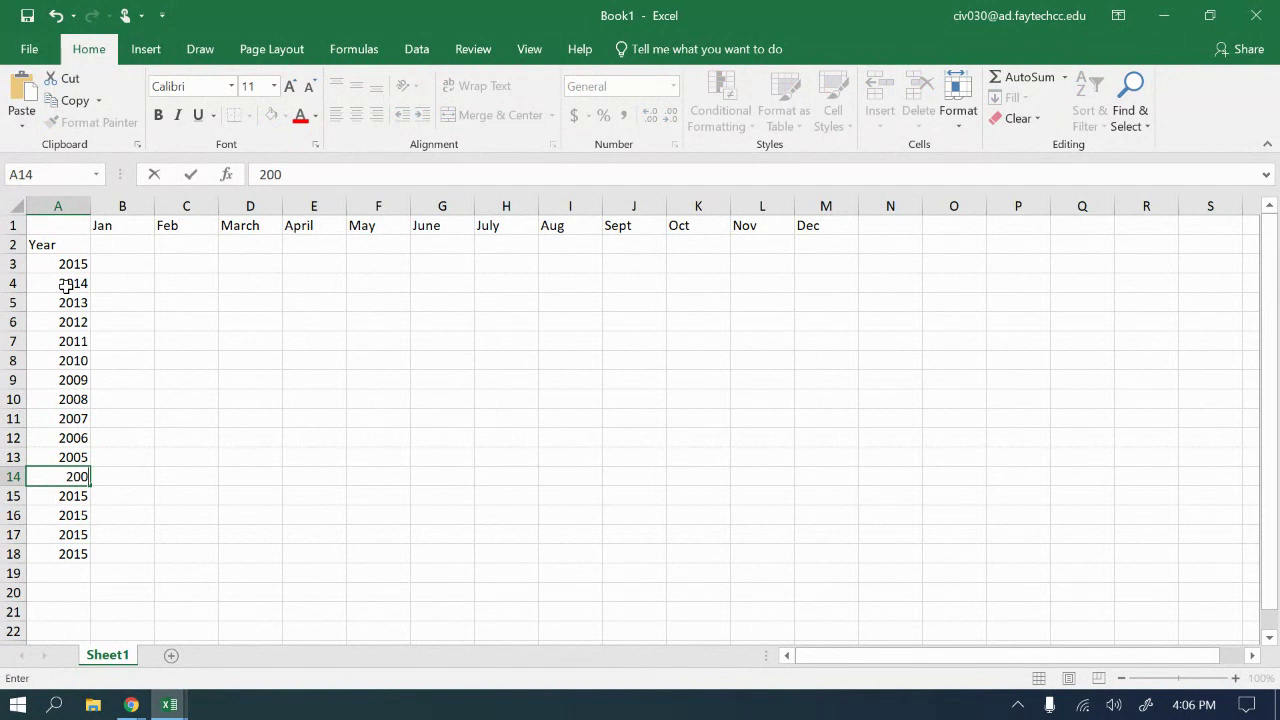
pyautogui.write('4')
pyautogui.press('Return')
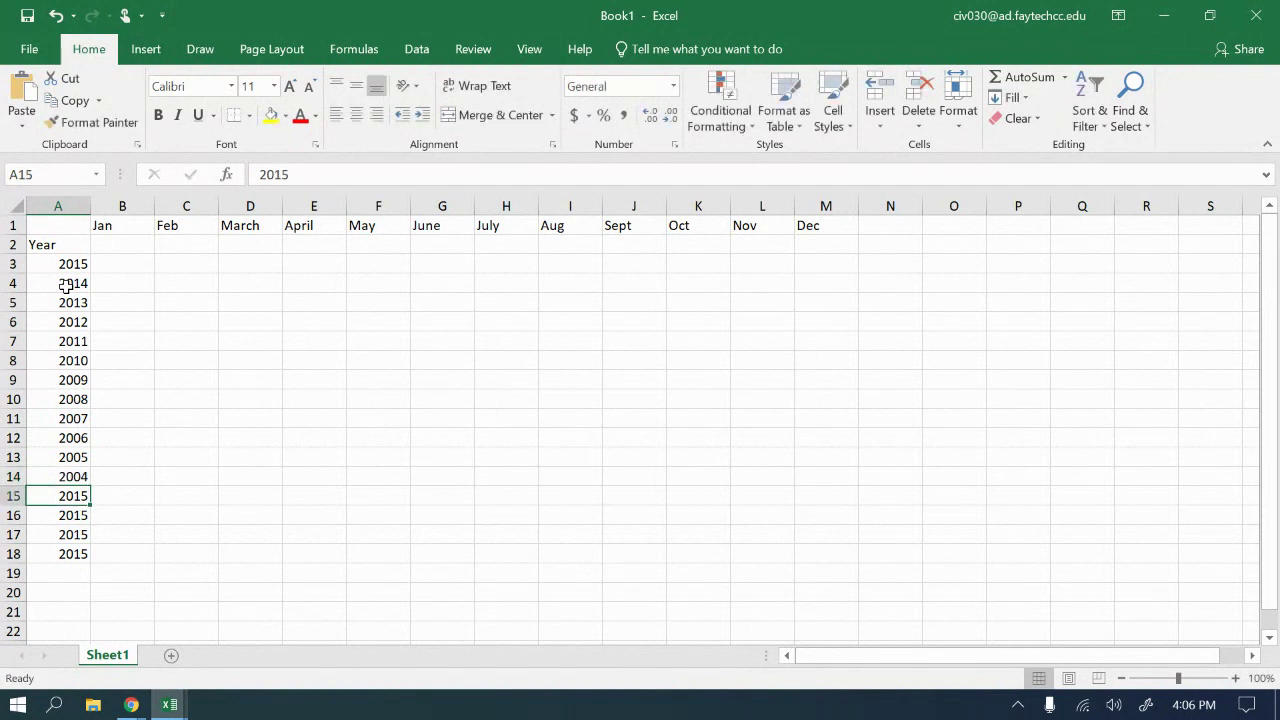
pyautogui.write('2003')
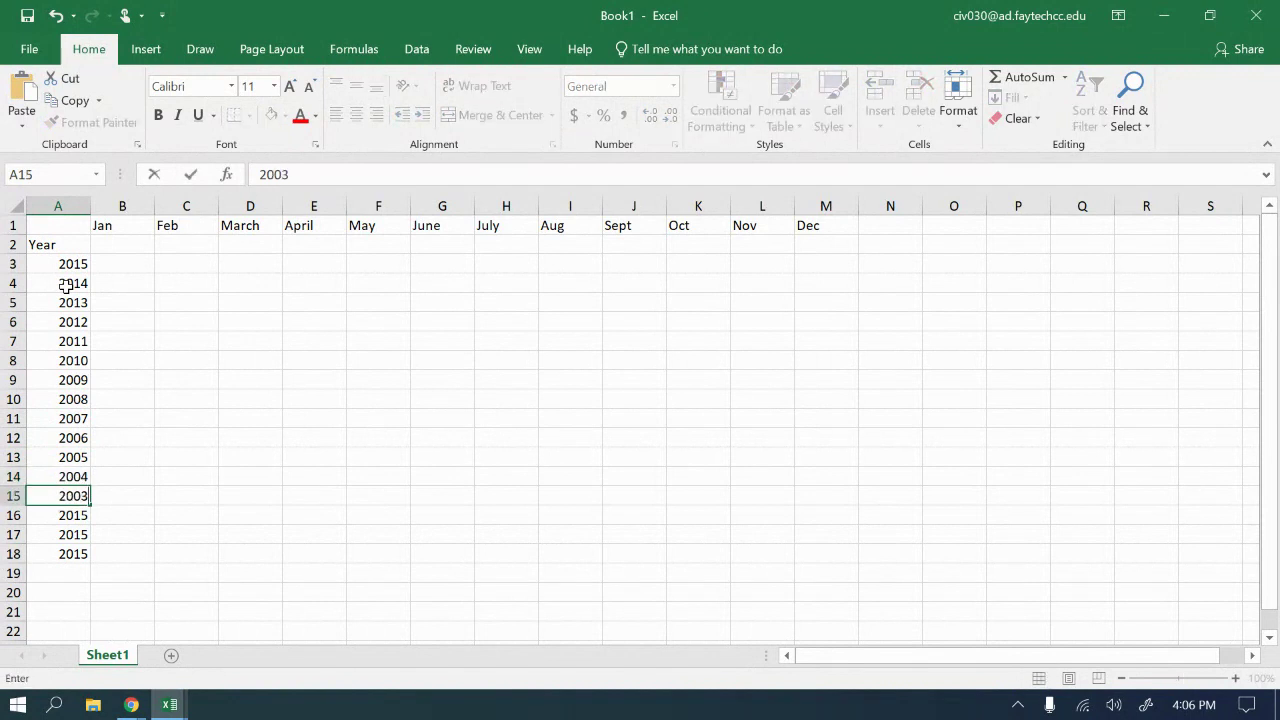
pyautogui.press('Return')
# - Finish the year column with 2002 in A16 and 2001 in A17, and clear the surplus year in A18
pyautogui.write('202')
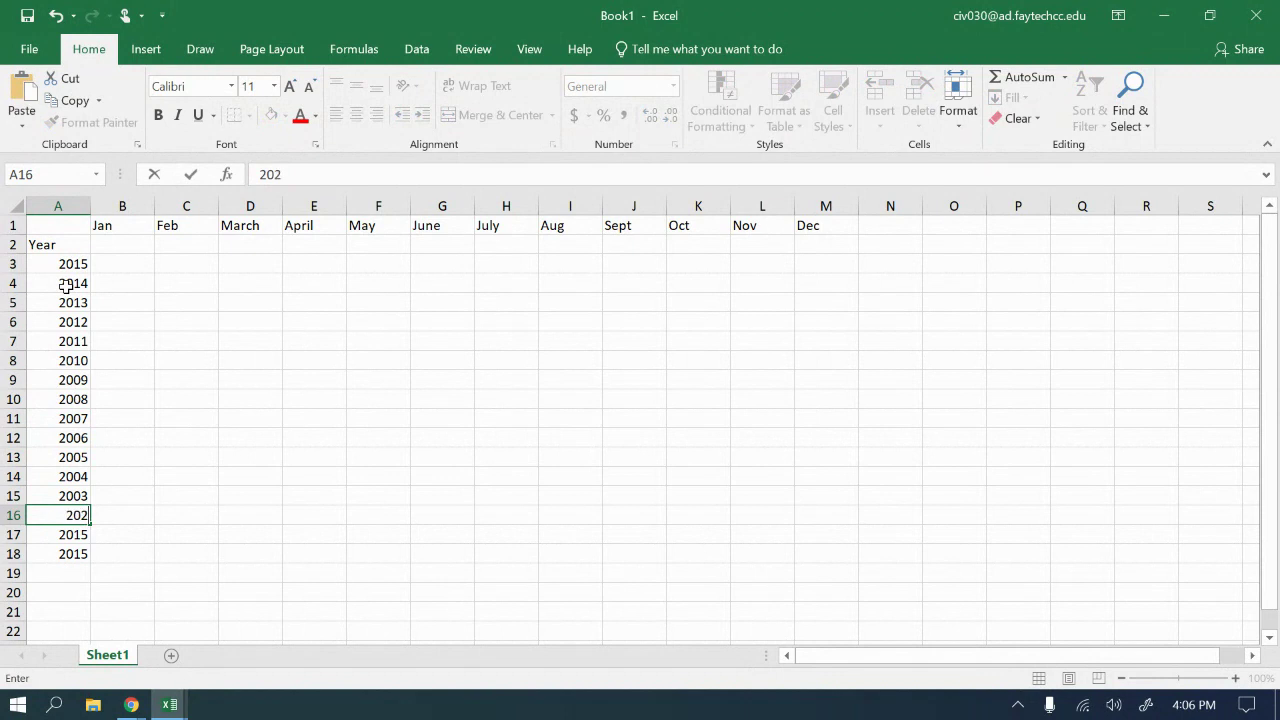
pyautogui.press('BackSpace')
pyautogui.write('2')
pyautogui.press('BackSpace')
pyautogui.write('02')
pyautogui.press('Return')
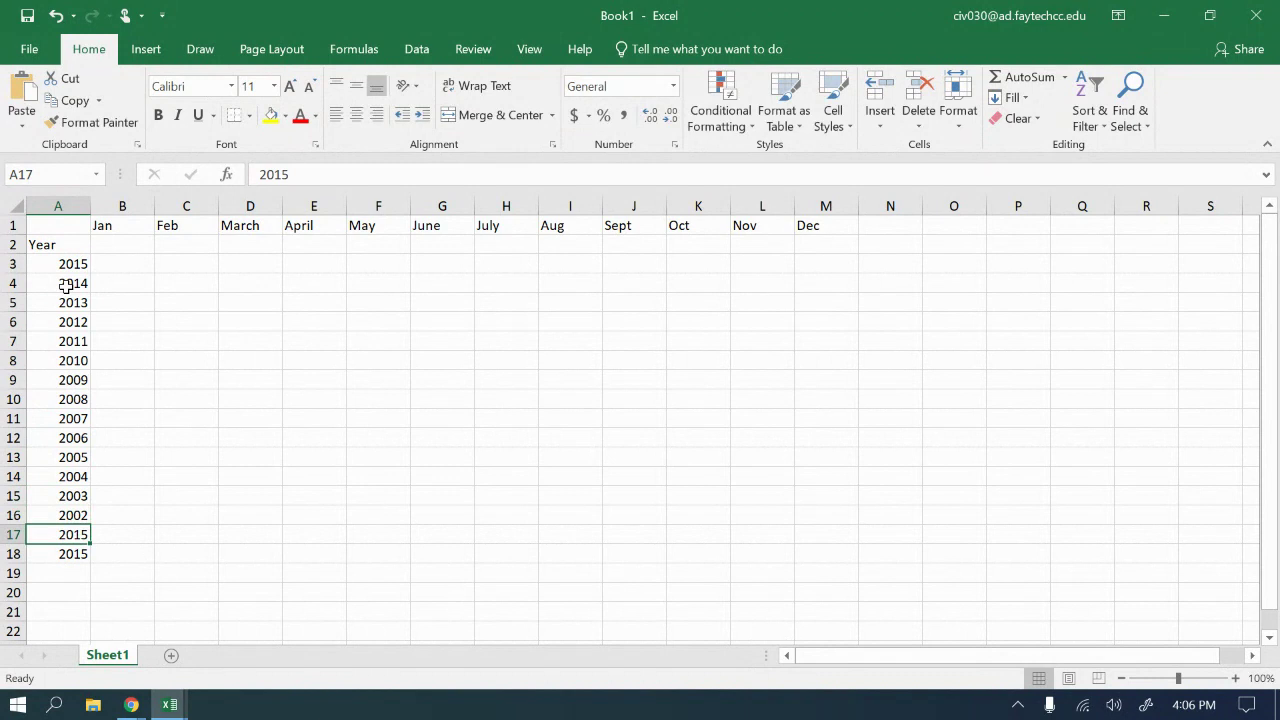
pyautogui.write('2001')
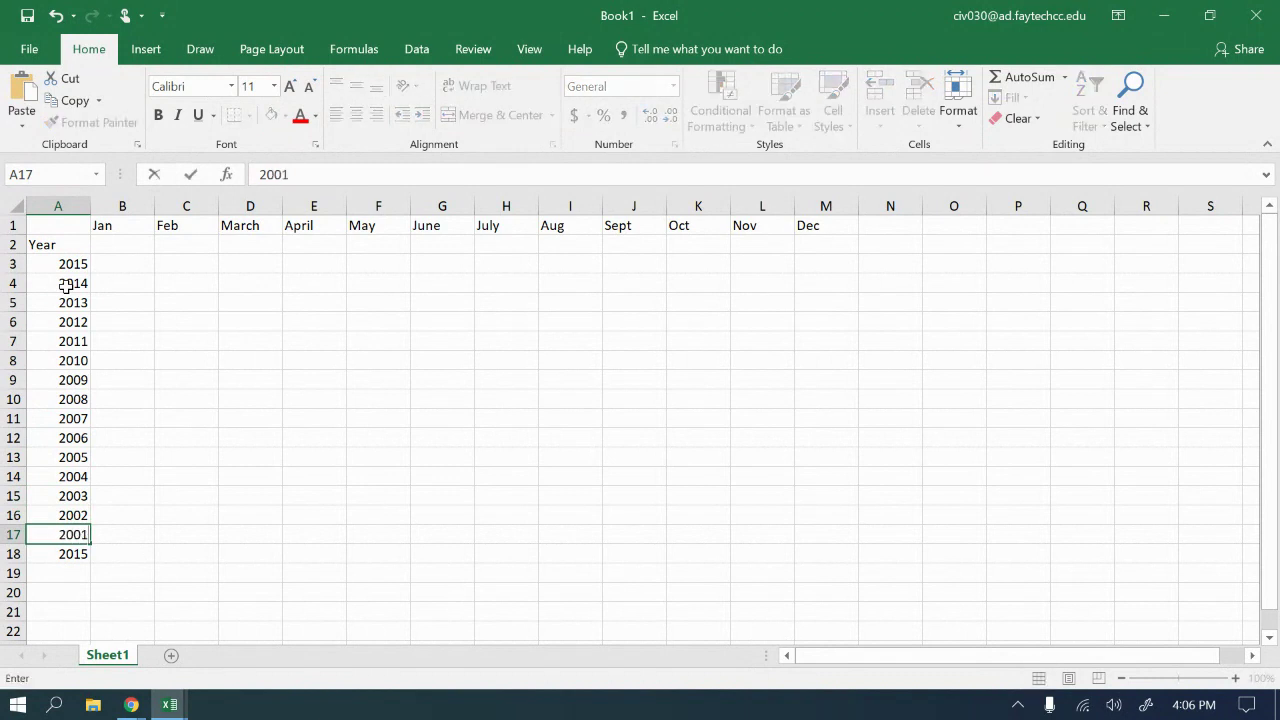
pyautogui.press('Return')
pyautogui.press('Return')
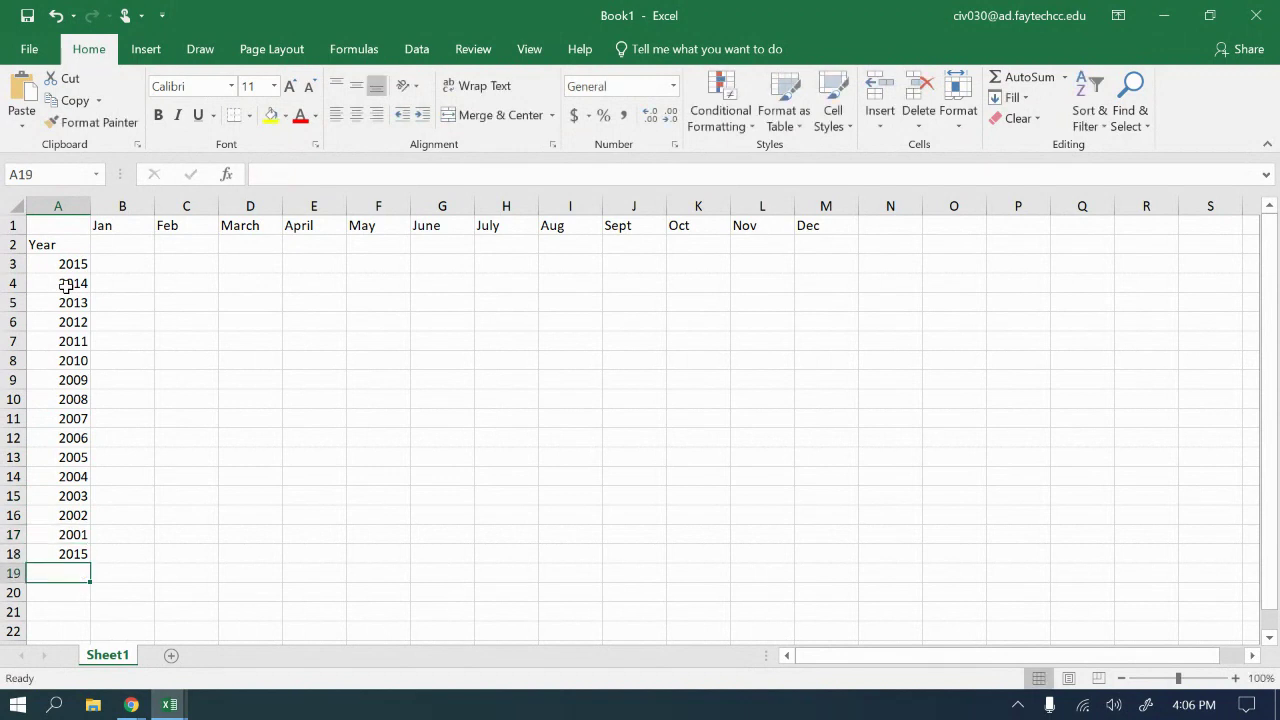
pyautogui.click(64, 556)
pyautogui.press('Delete')
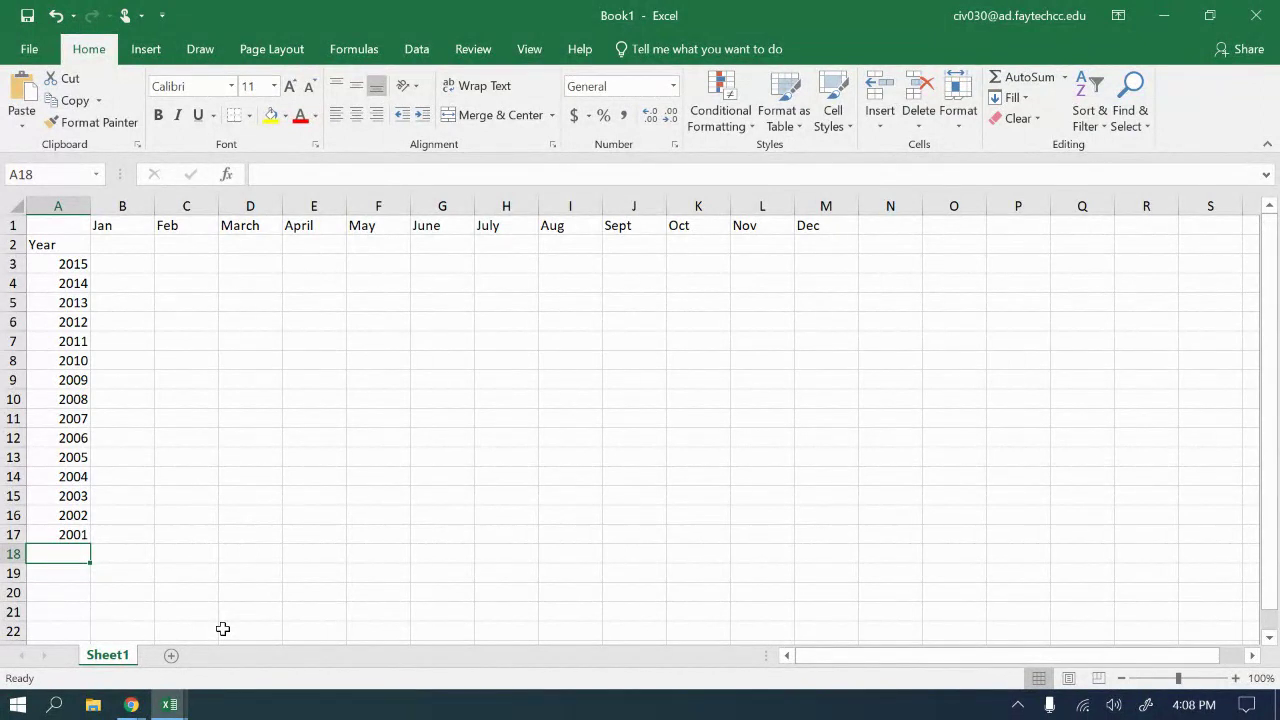
# - Enter the 2015 index values 9972 for Jan, 9962 for Feb and 9972 for March in cells B3 to D3
pyautogui.click(120, 264)
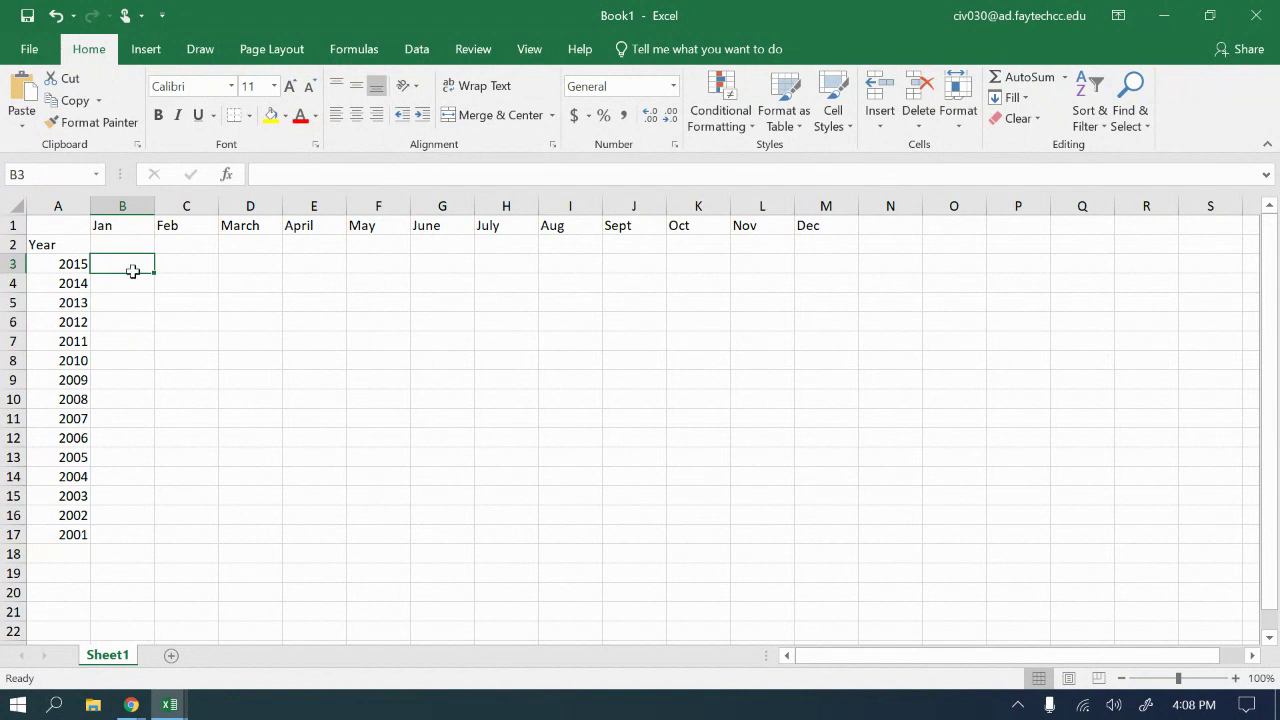
pyautogui.write('9972')
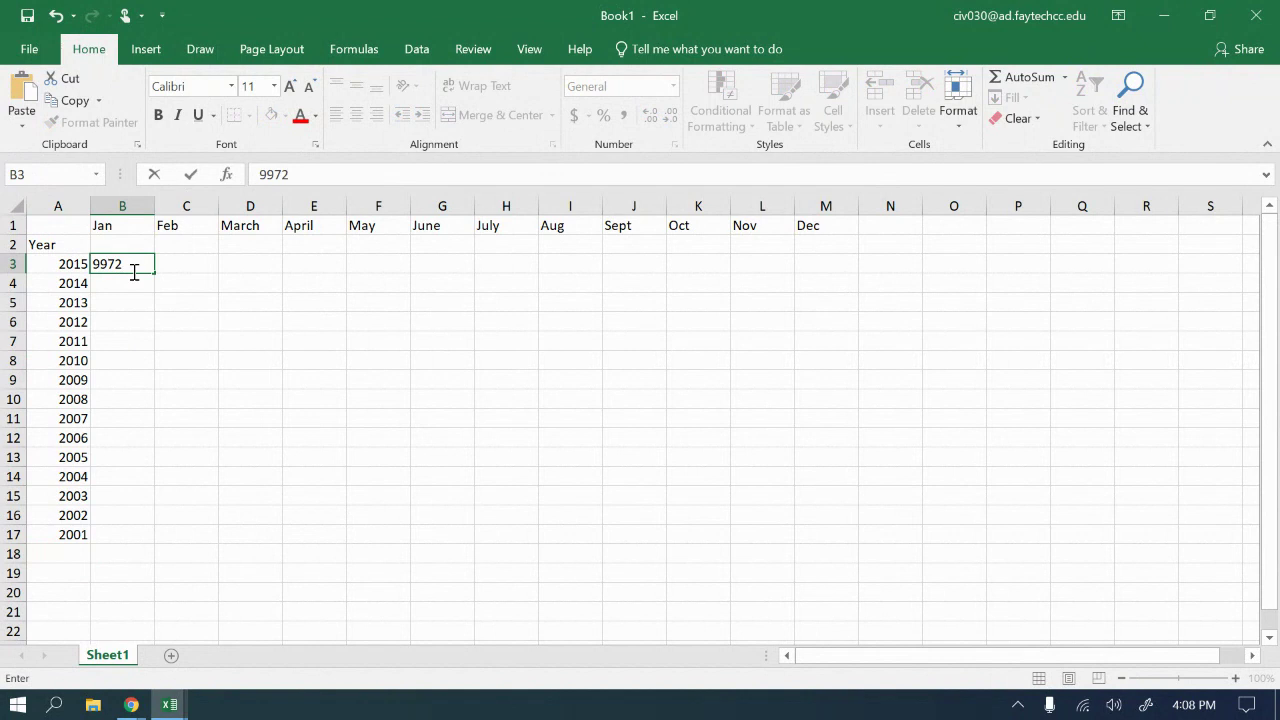
pyautogui.press('Tab')
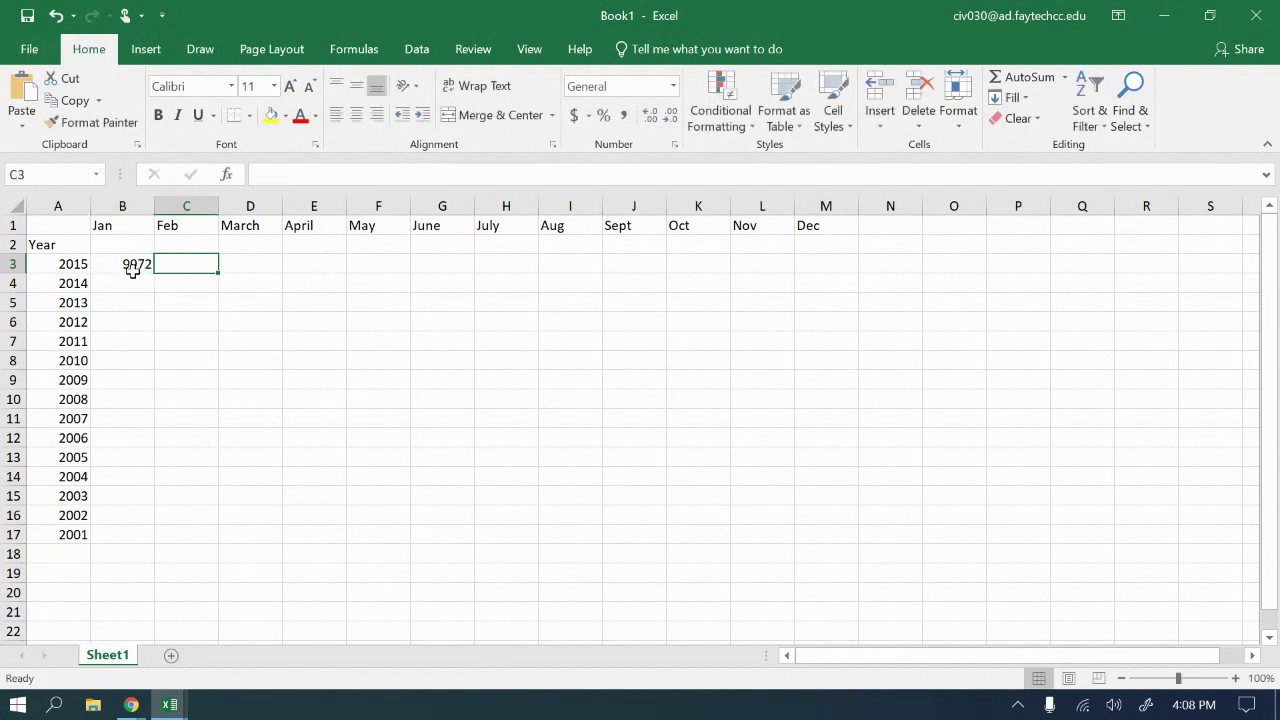
pyautogui.write('9962')
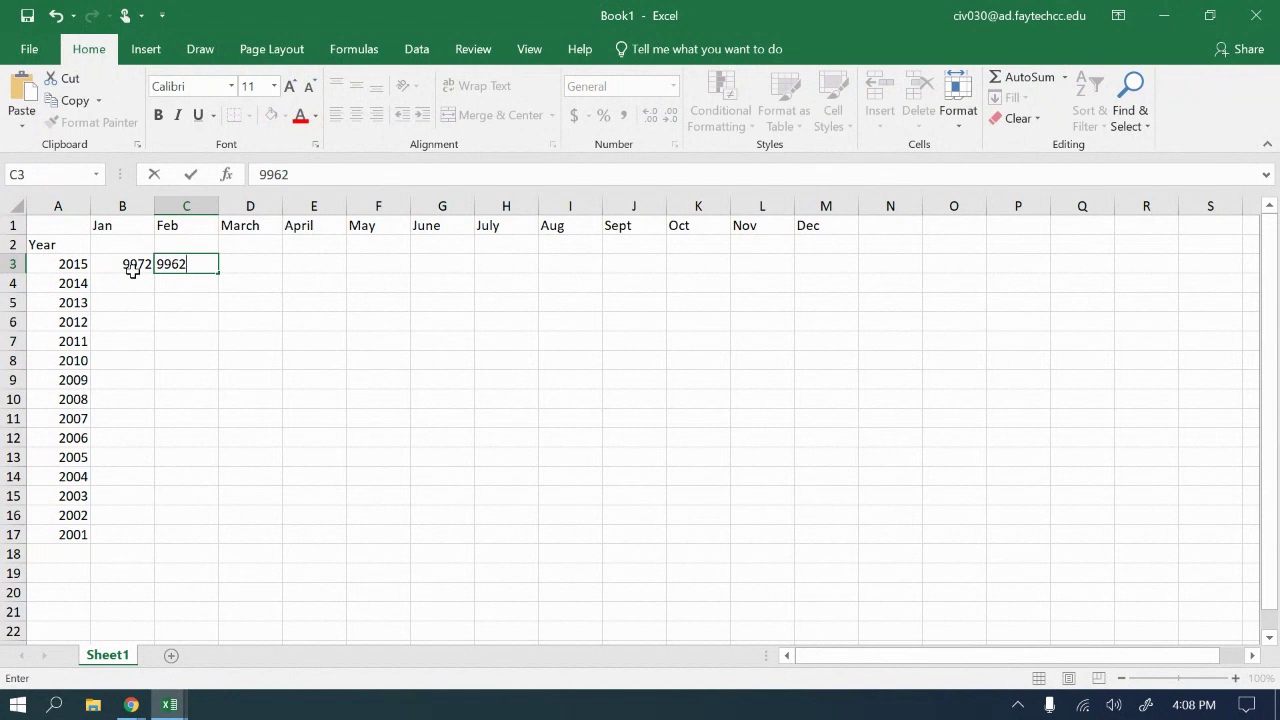
pyautogui.press('Tab')
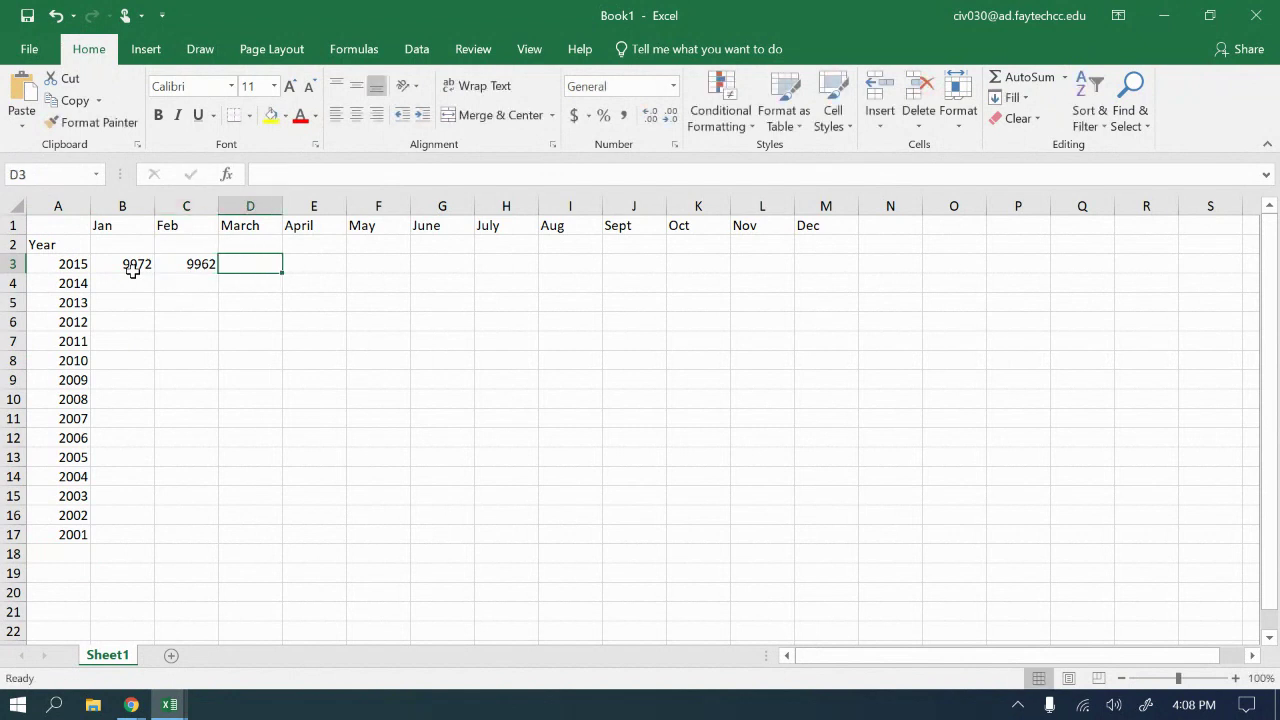
pyautogui.write('9972')
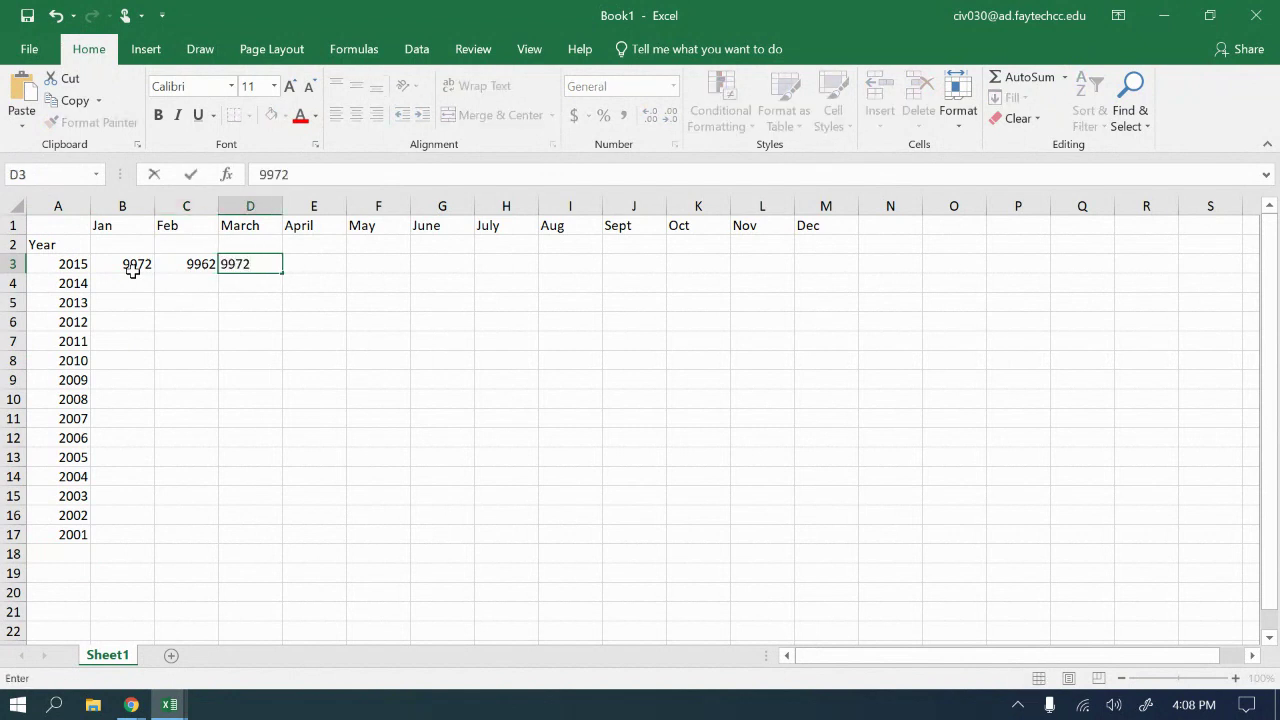
pyautogui.press('Tab')
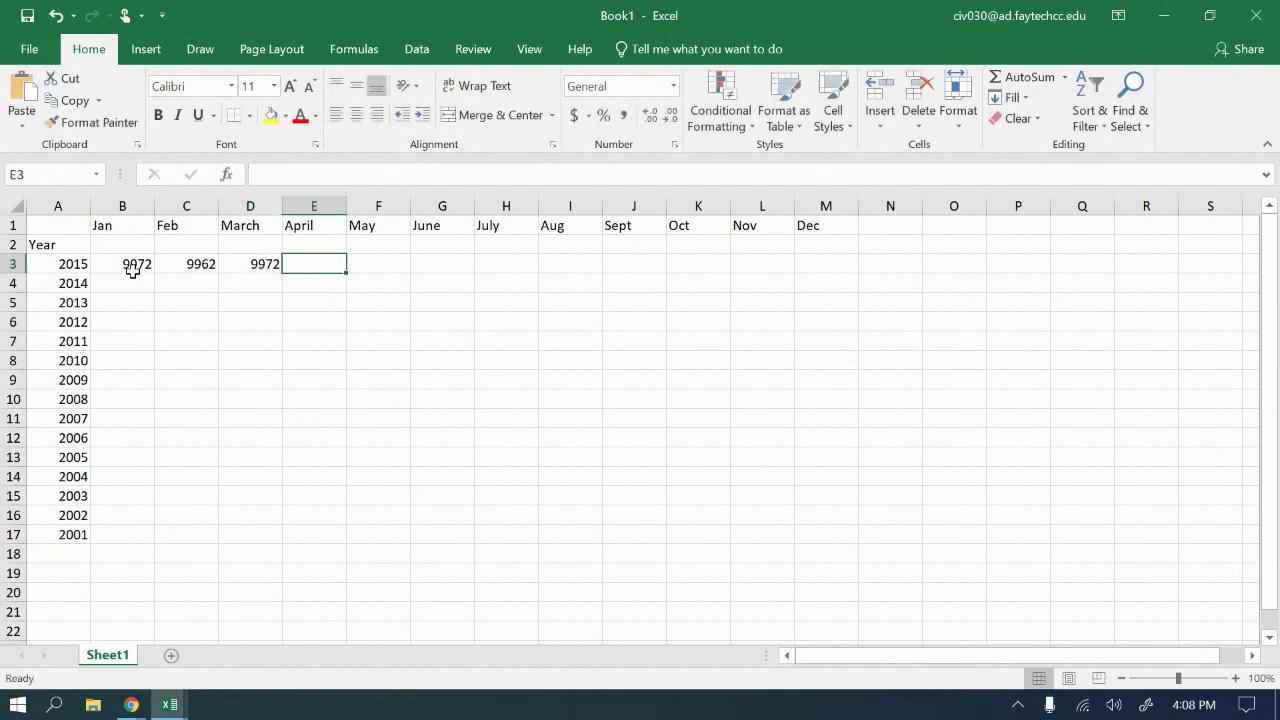
# - Enter 9979 for April, 100039 for May and 100 for June in the 2015 row
pyautogui.write('9979')
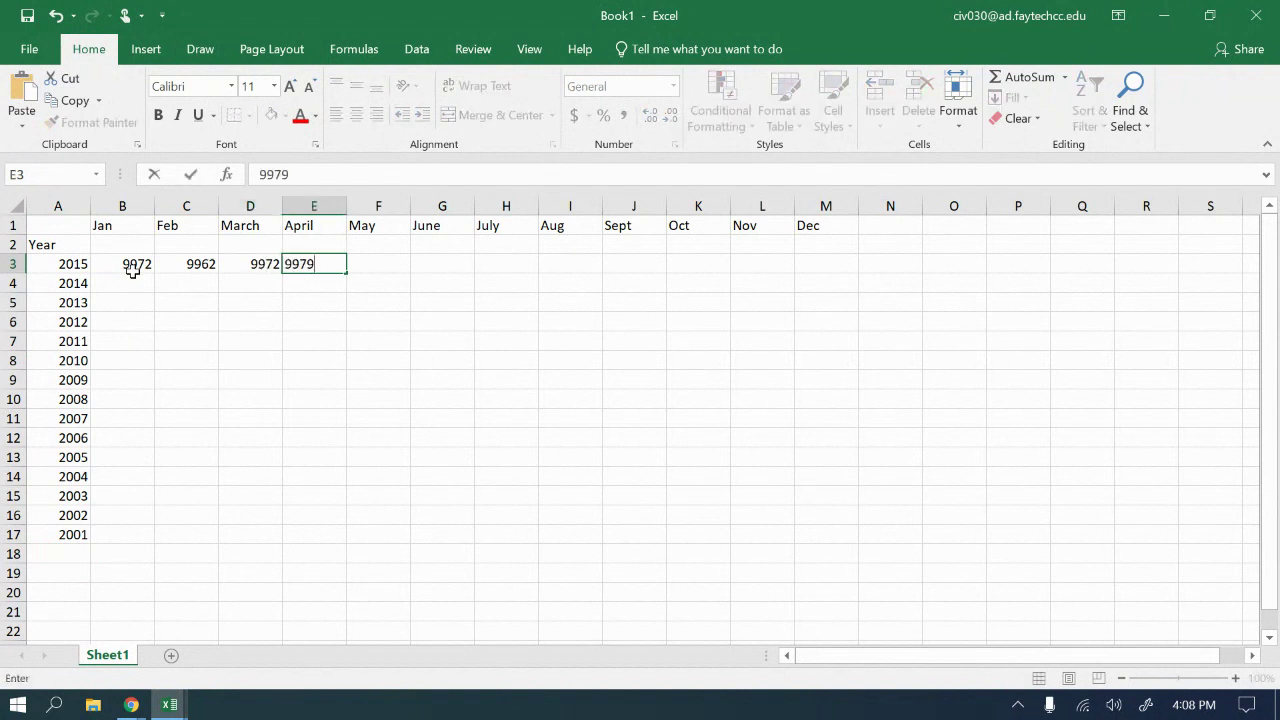
pyautogui.press('Tab')
pyautogui.write('1000')
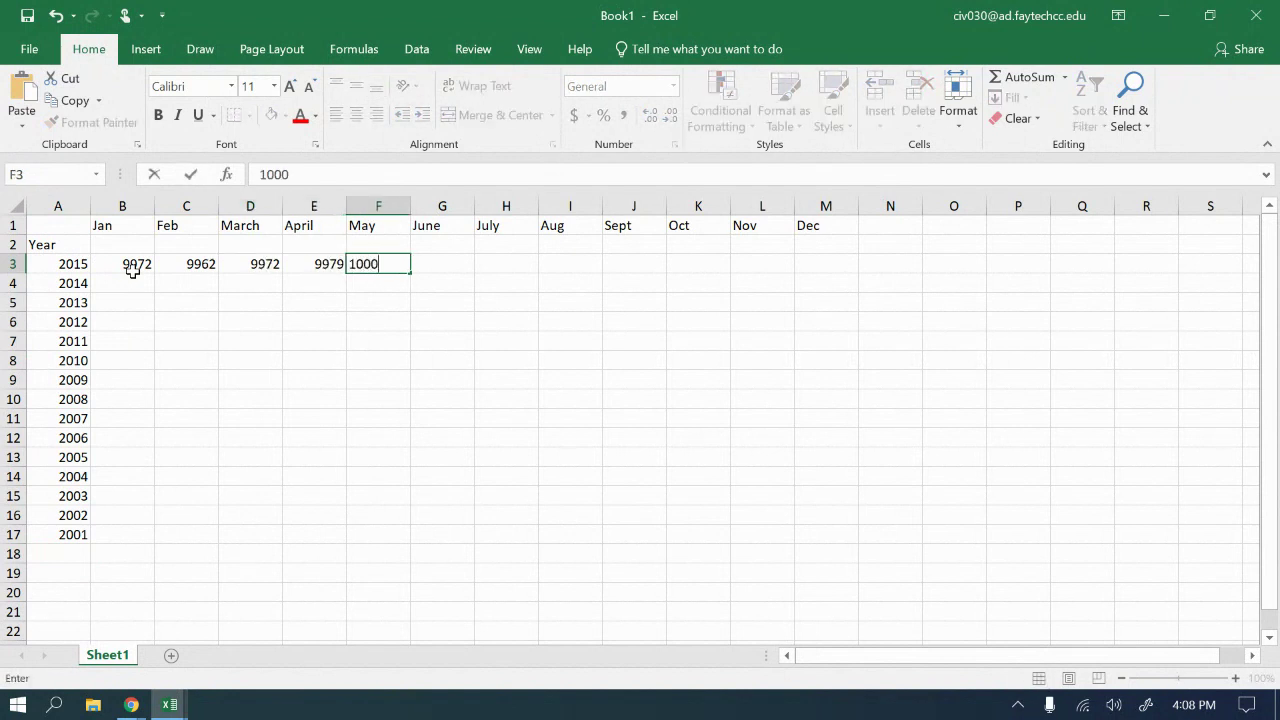
pyautogui.write('39')
pyautogui.press('Tab')
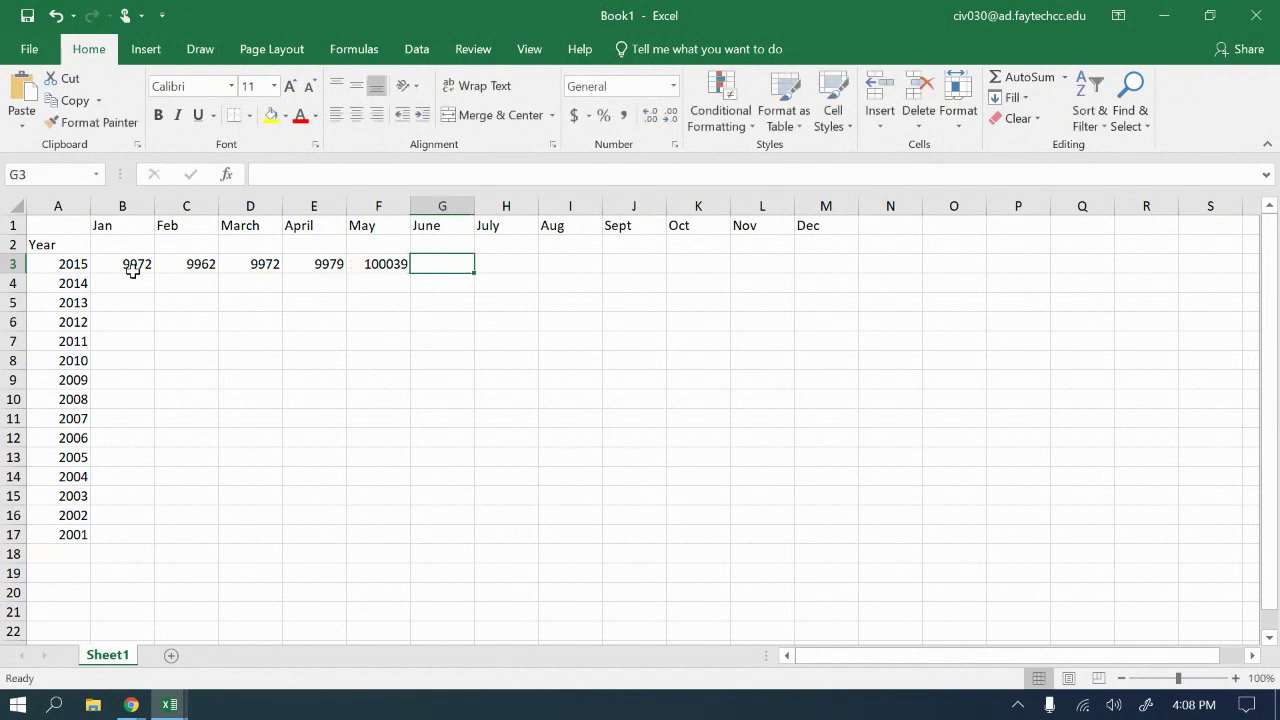
pyautogui.write('100')
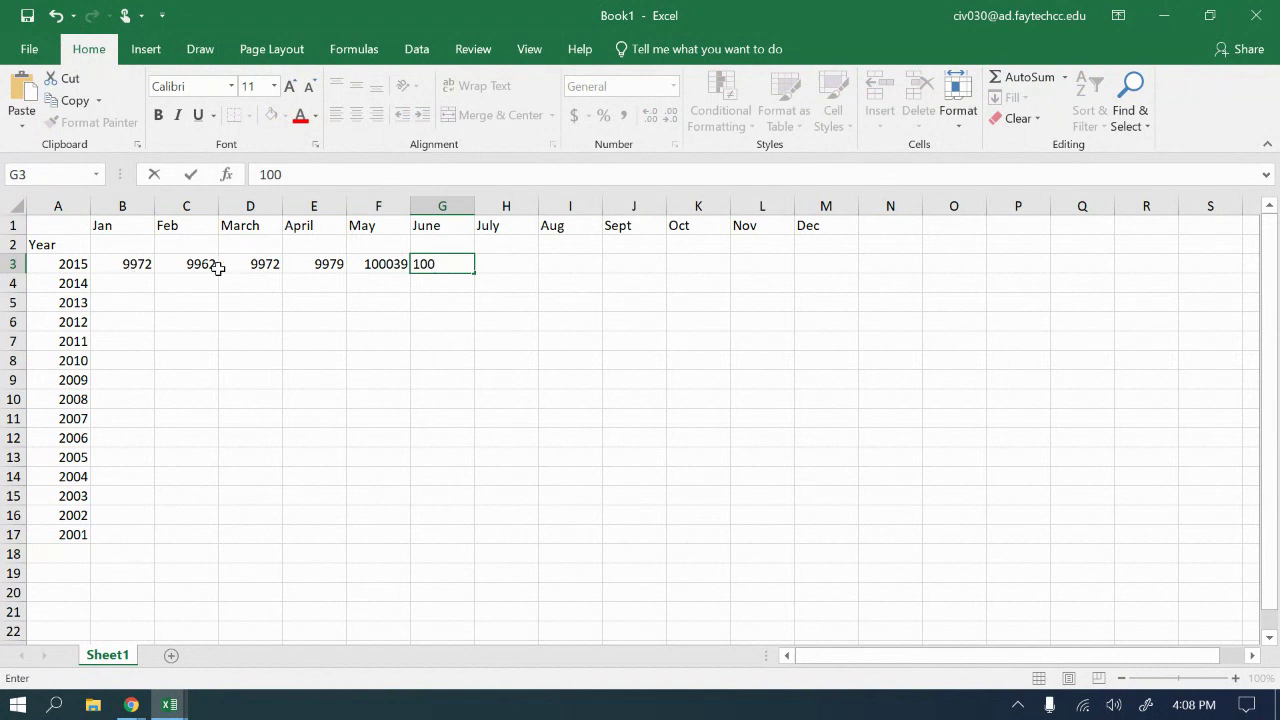
# - Correct the 2015 row by setting April in E3 to 9992 and May in F3 to 9979
pyautogui.click(340, 263)
pyautogui.write('99')
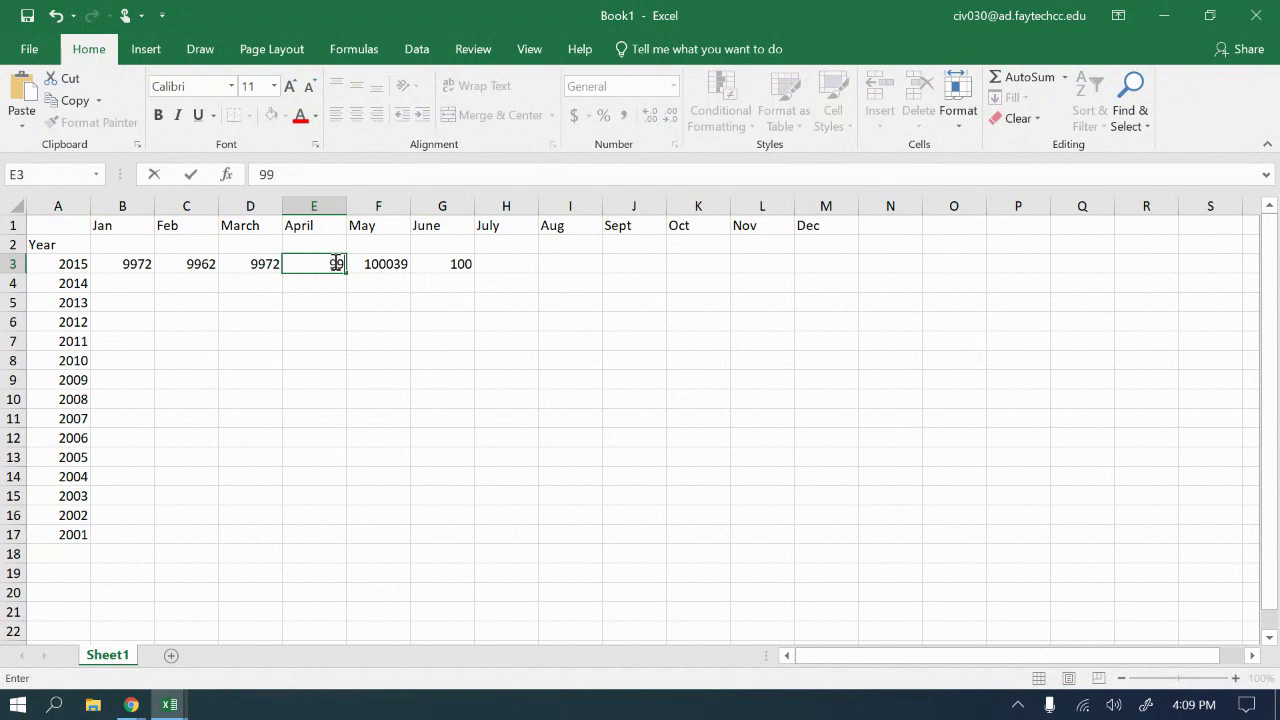
pyautogui.write('92')
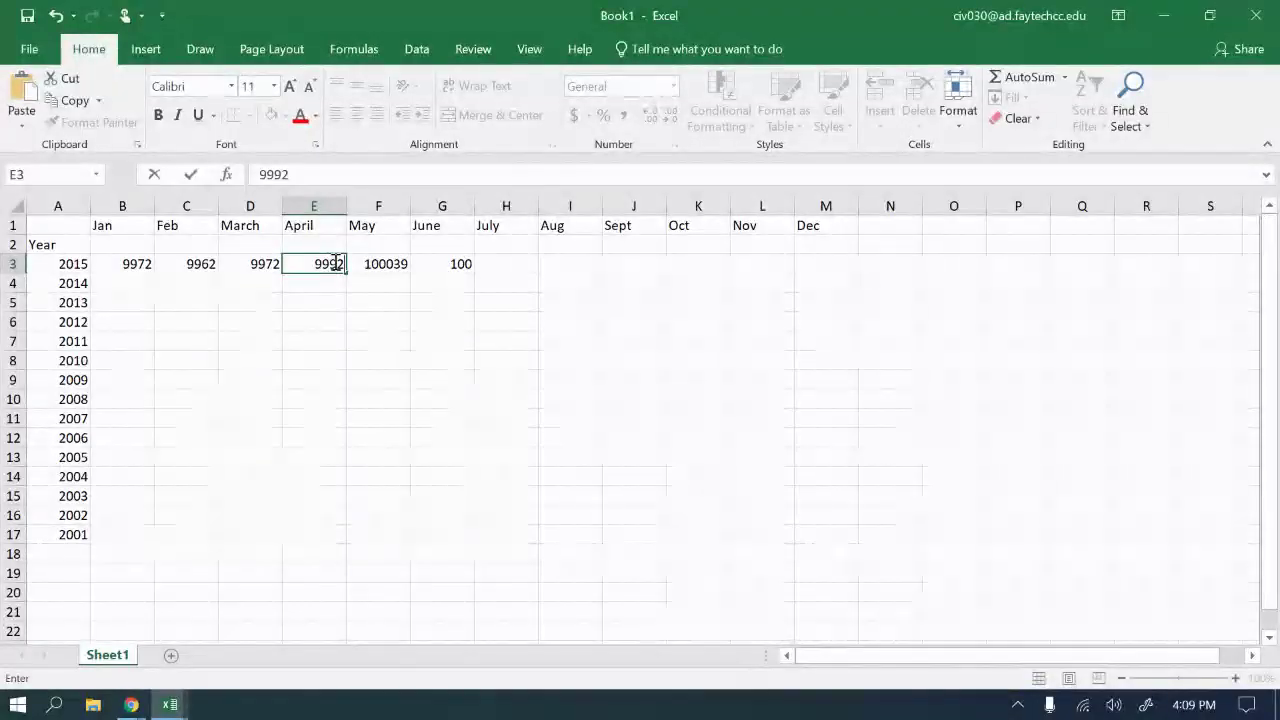
pyautogui.press('Tab')
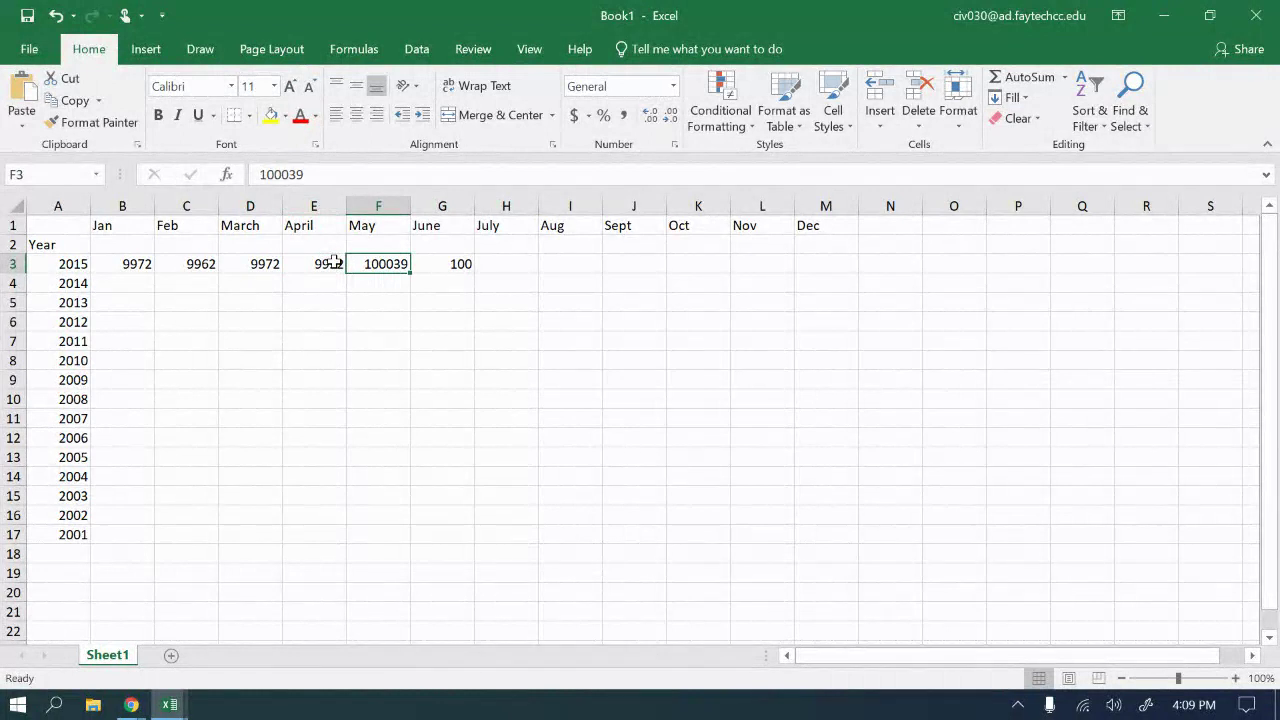
pyautogui.write('9979')
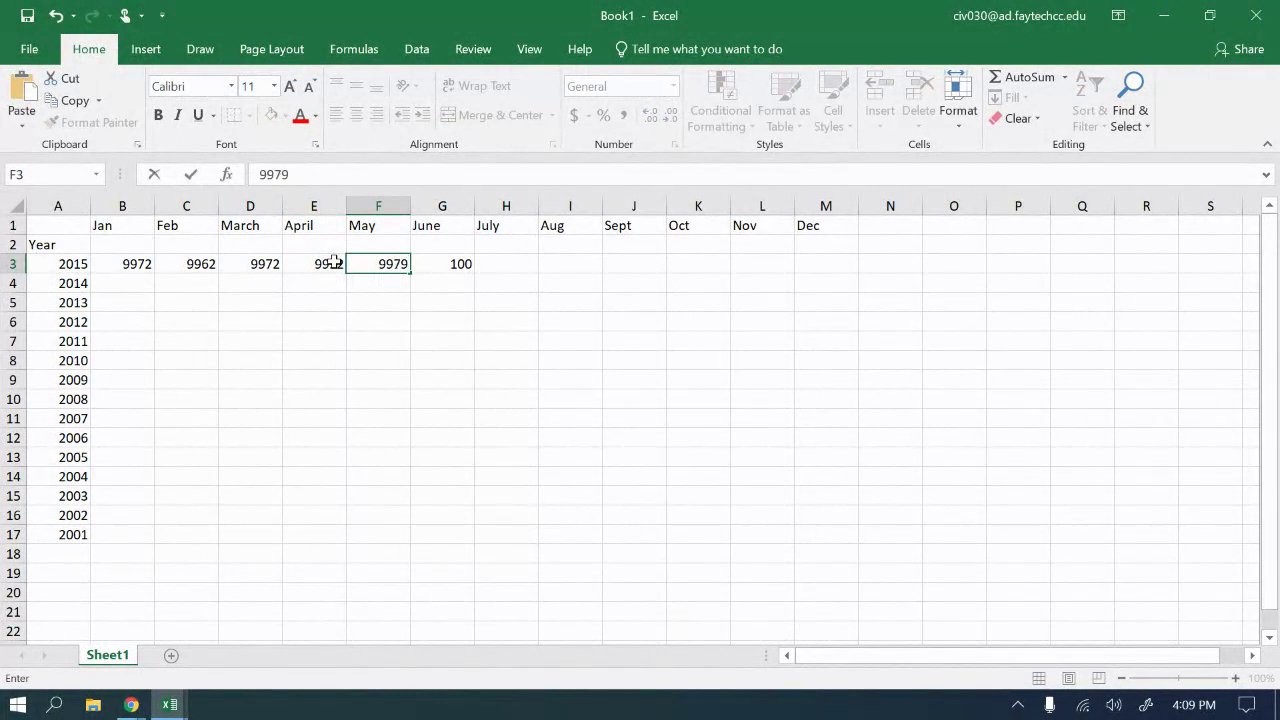
pyautogui.press('Tab')
# - Correct the June value of the 2015 row in G3 to 10039
pyautogui.write('10')
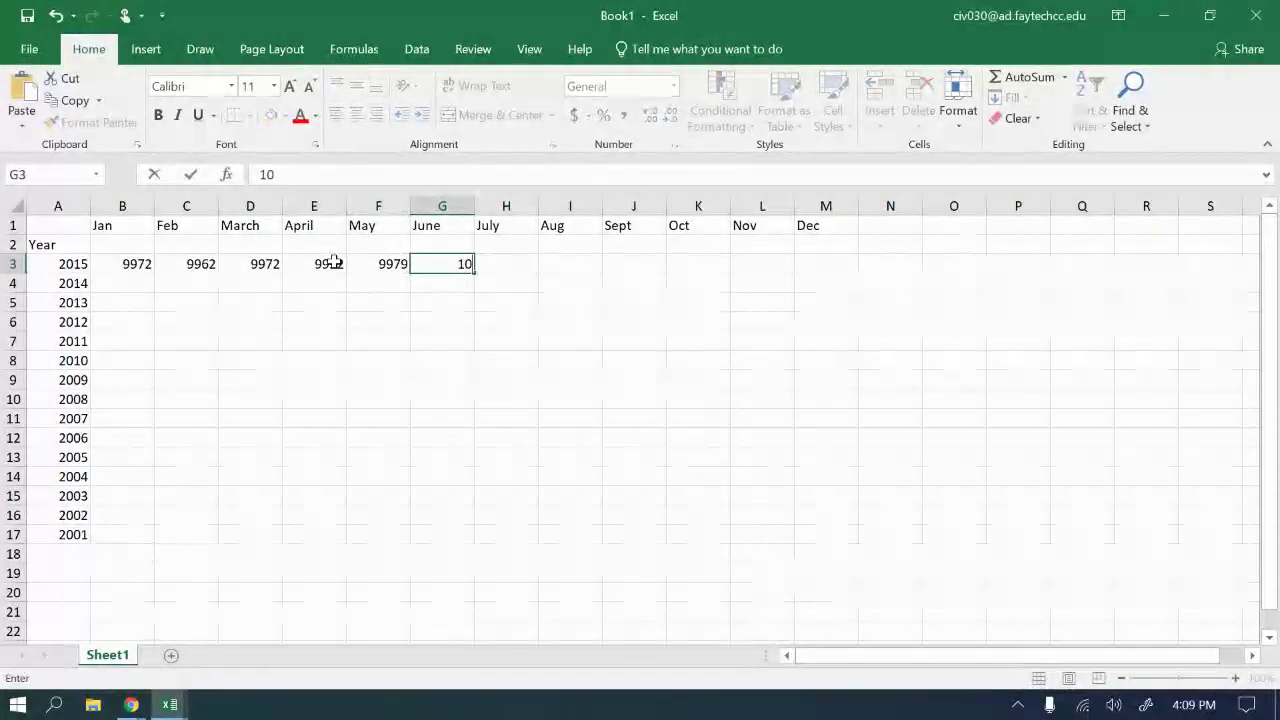
pyautogui.write('039')
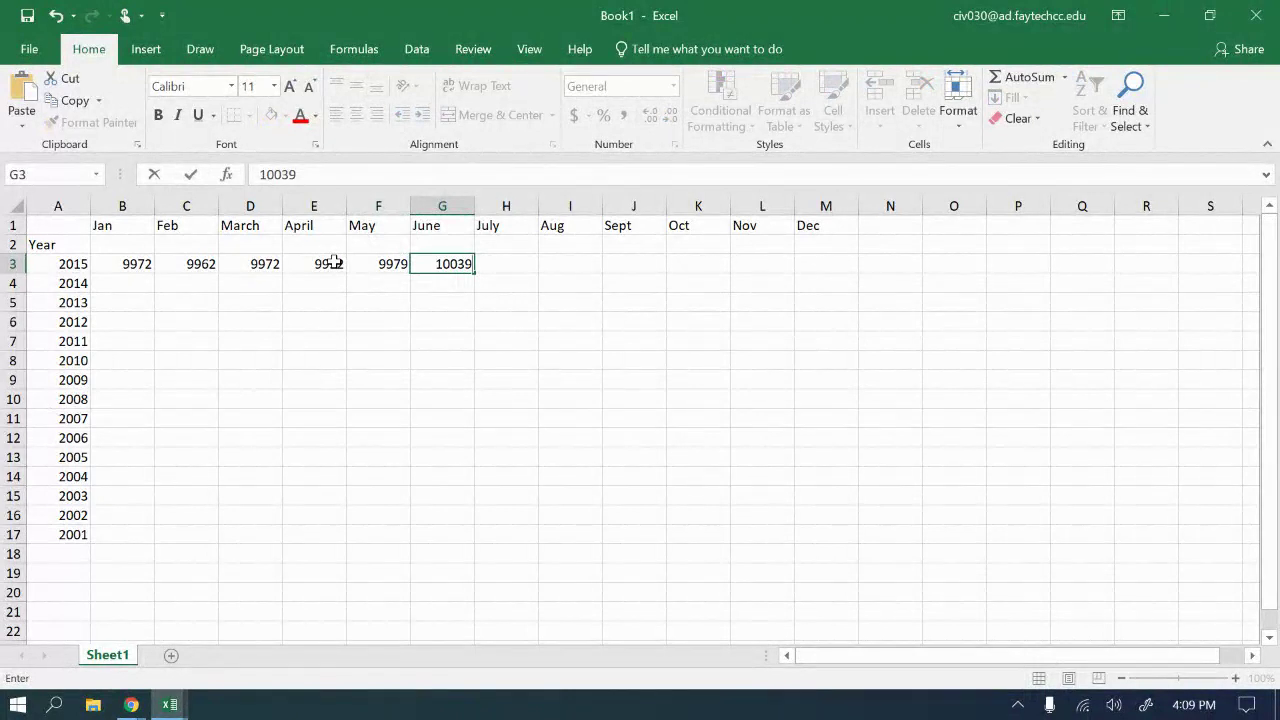
pyautogui.press('Tab')
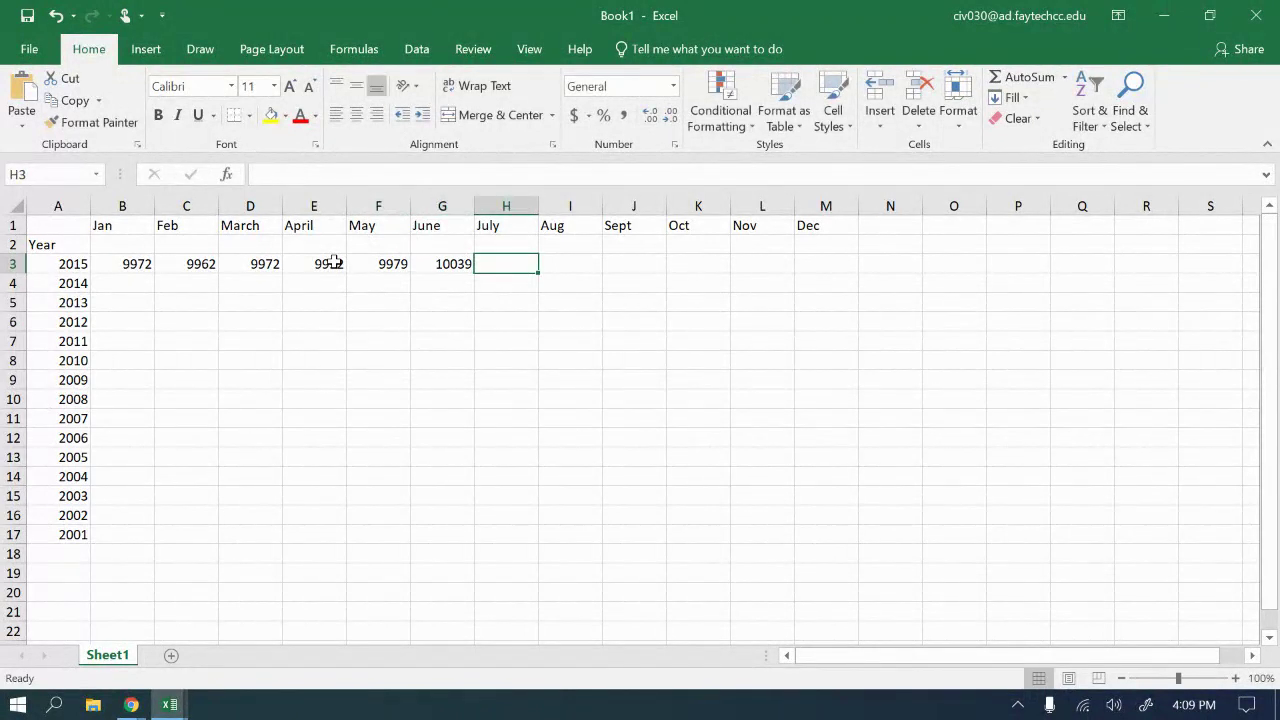
# - Enter 100037 for July in H3 and 100065 for Aug in I3 of the 2015 row
pyautogui.write('100037')
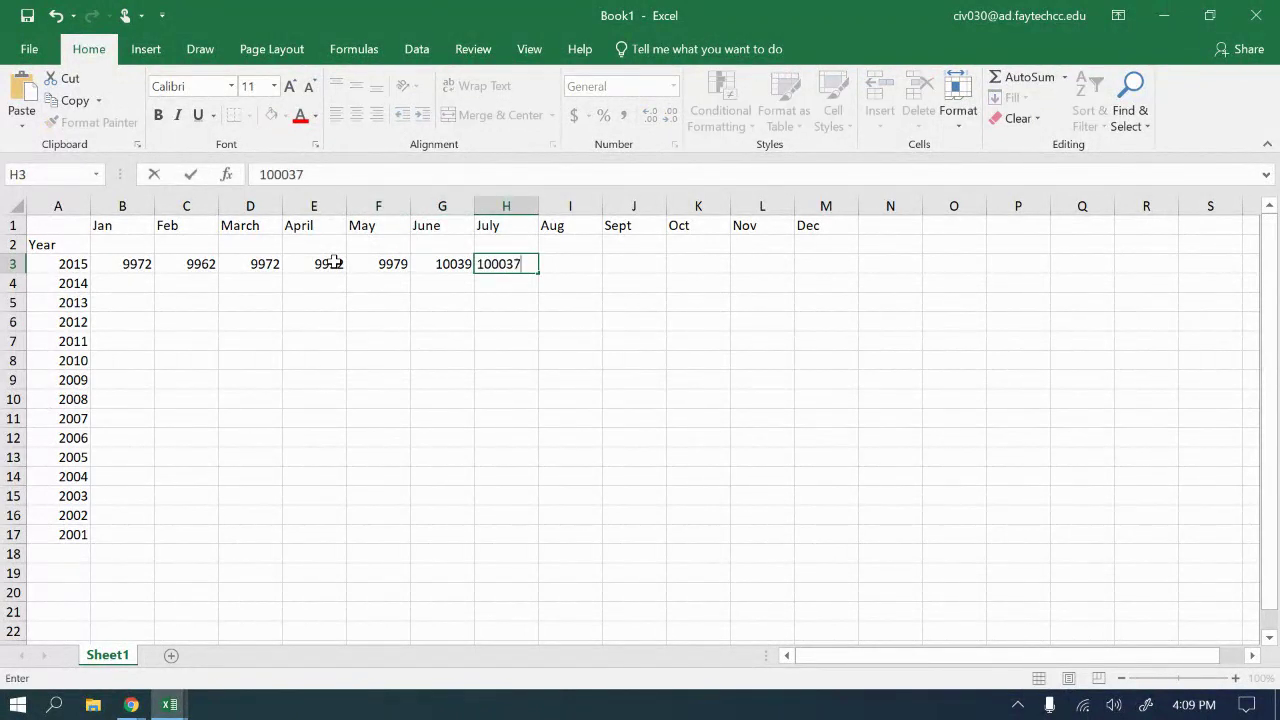
pyautogui.press('Tab')
pyautogui.write('100065')
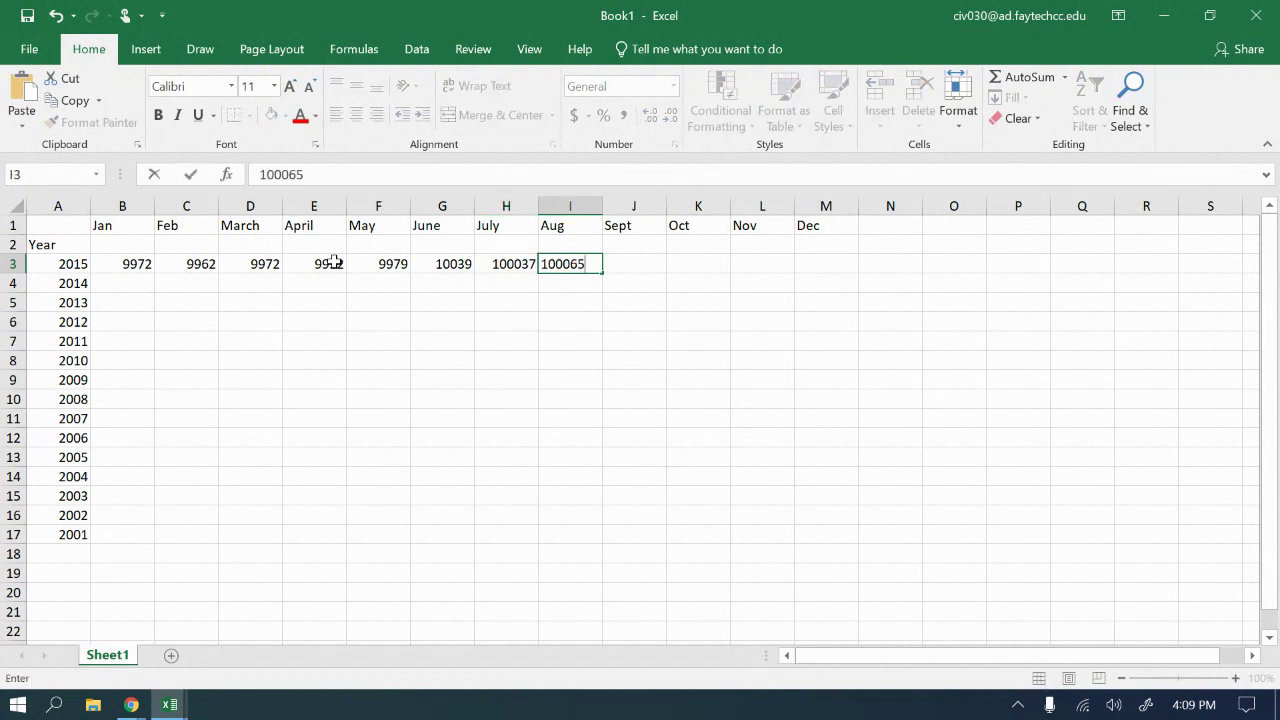
# - Change the July value of the 2015 row in H3 to 10065
pyautogui.click(518, 264)
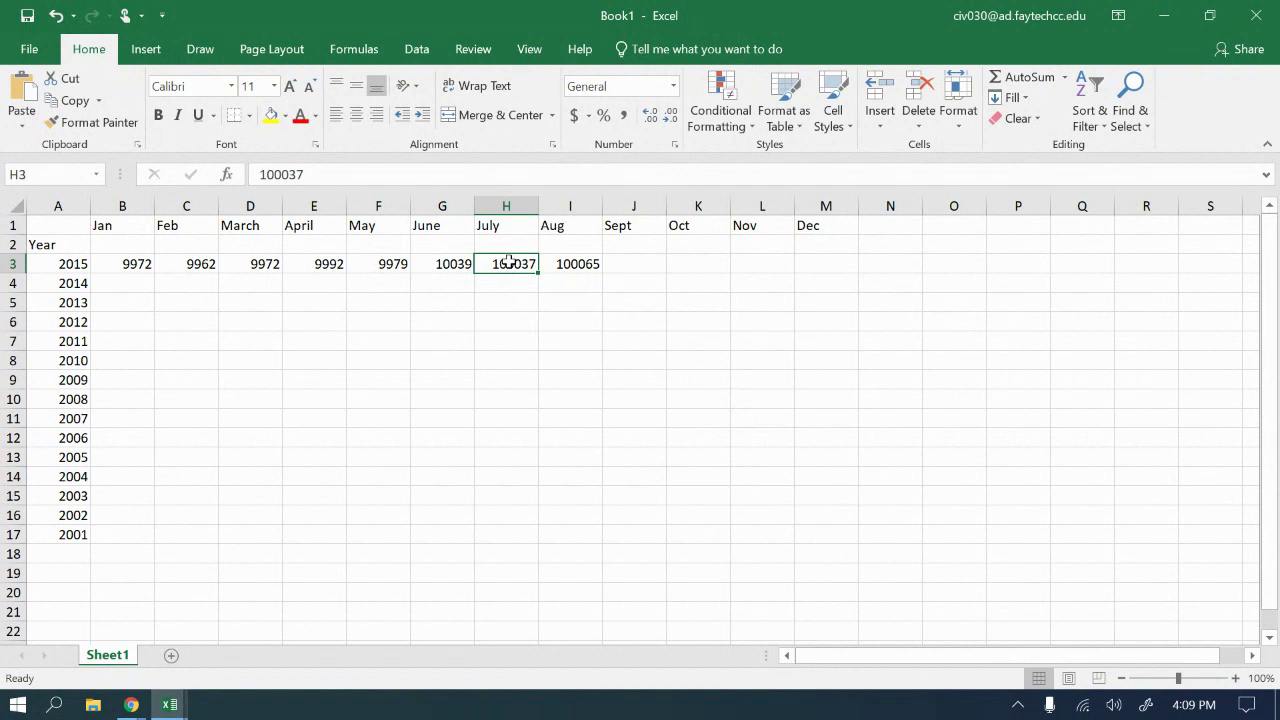
pyautogui.write('100')
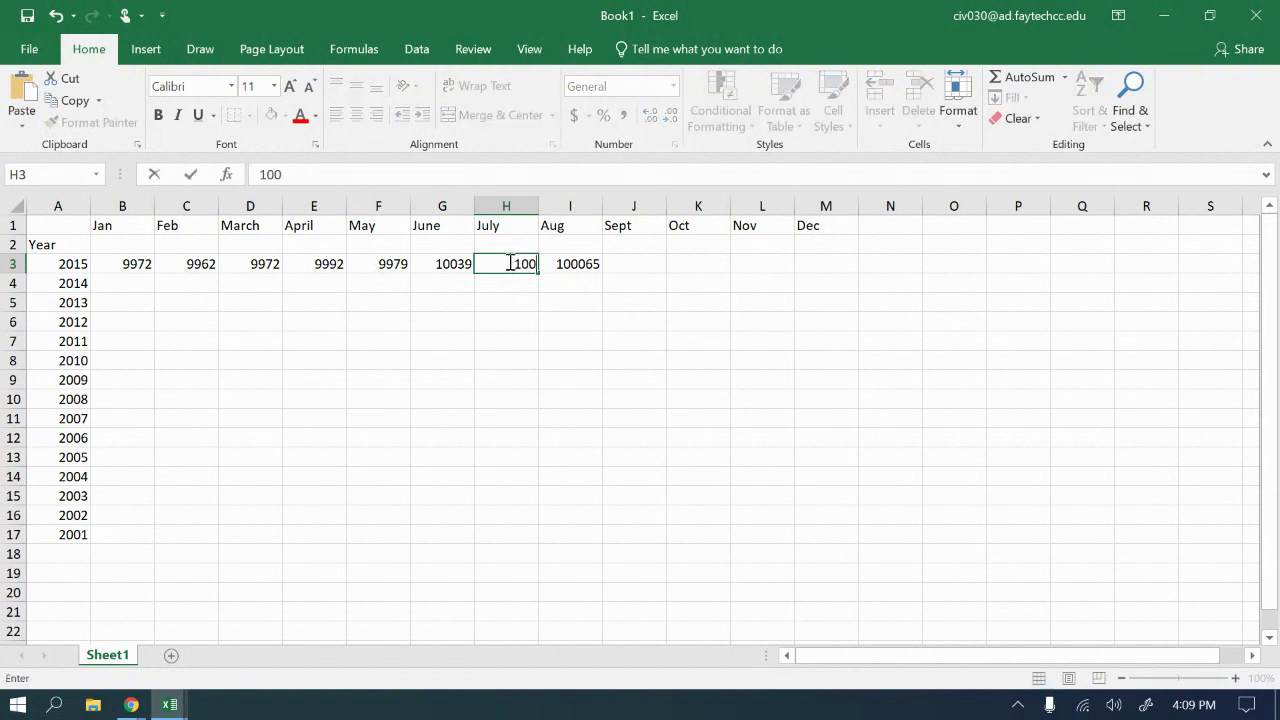
pyautogui.write('065')
pyautogui.press('Tab')
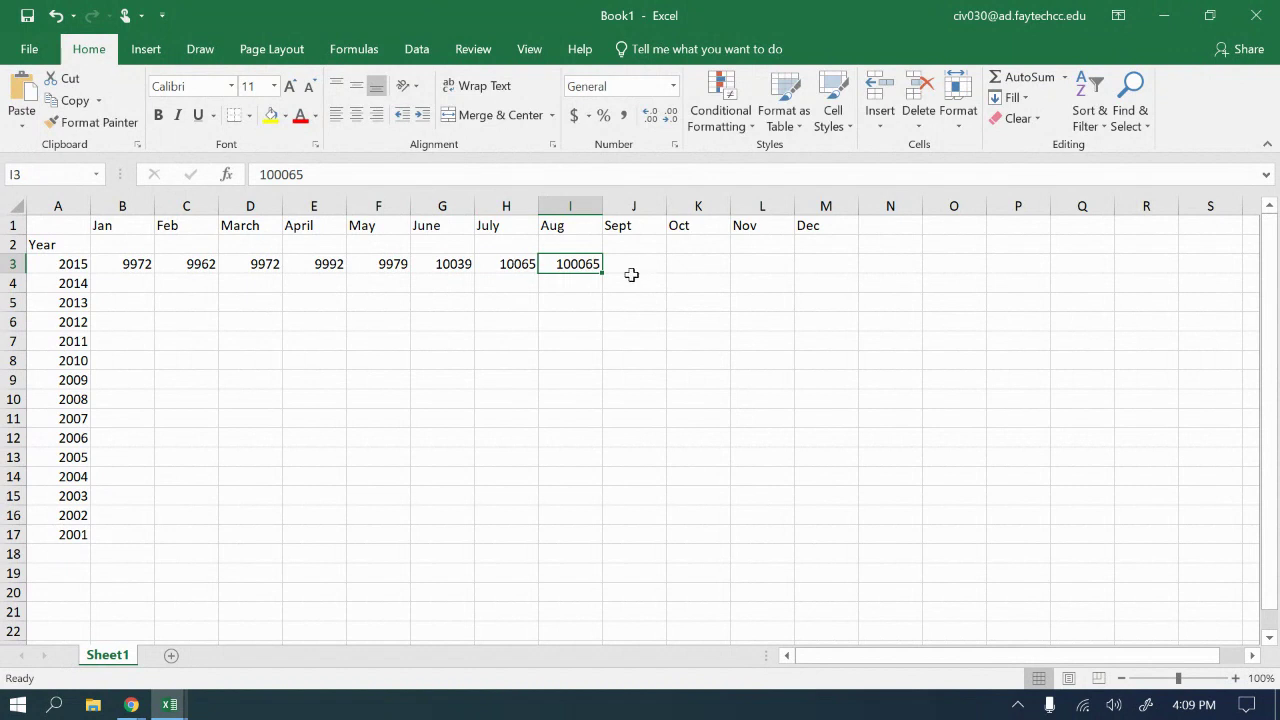
# - Correct the 2015 row by setting July in H3 to 10037 and Aug in I3 to 10039
pyautogui.click(527, 266)
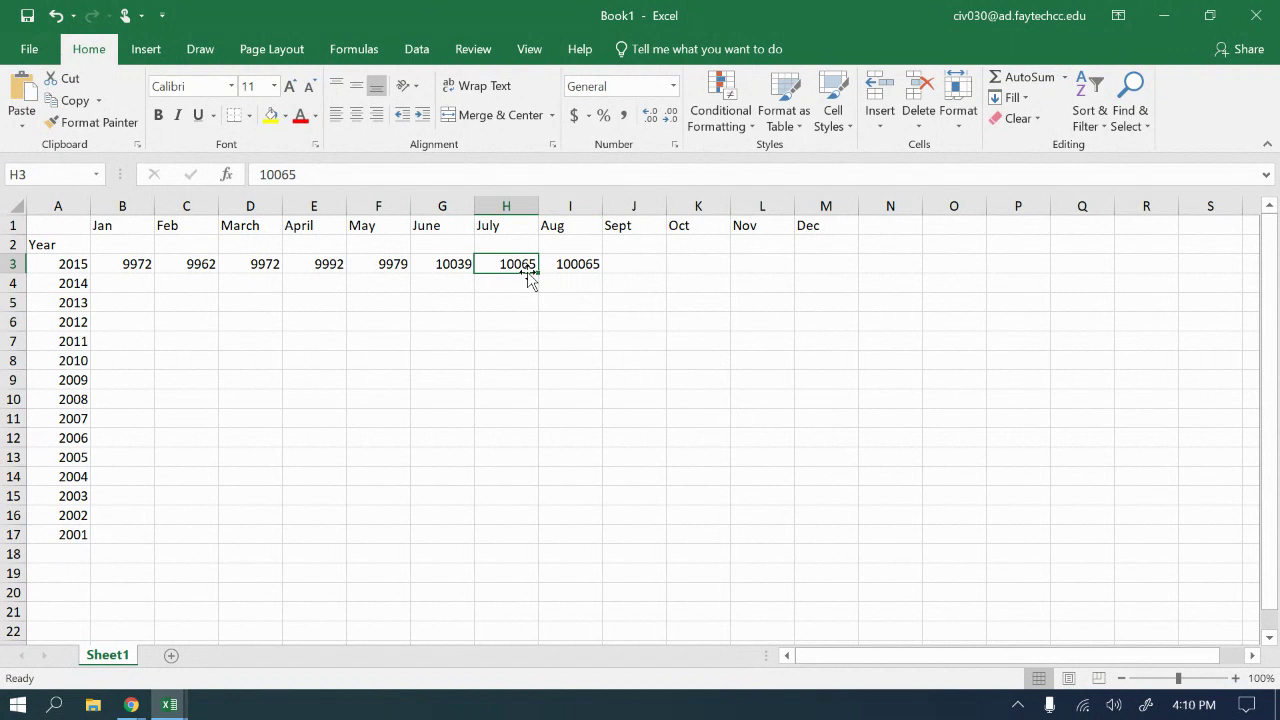
pyautogui.write('100')
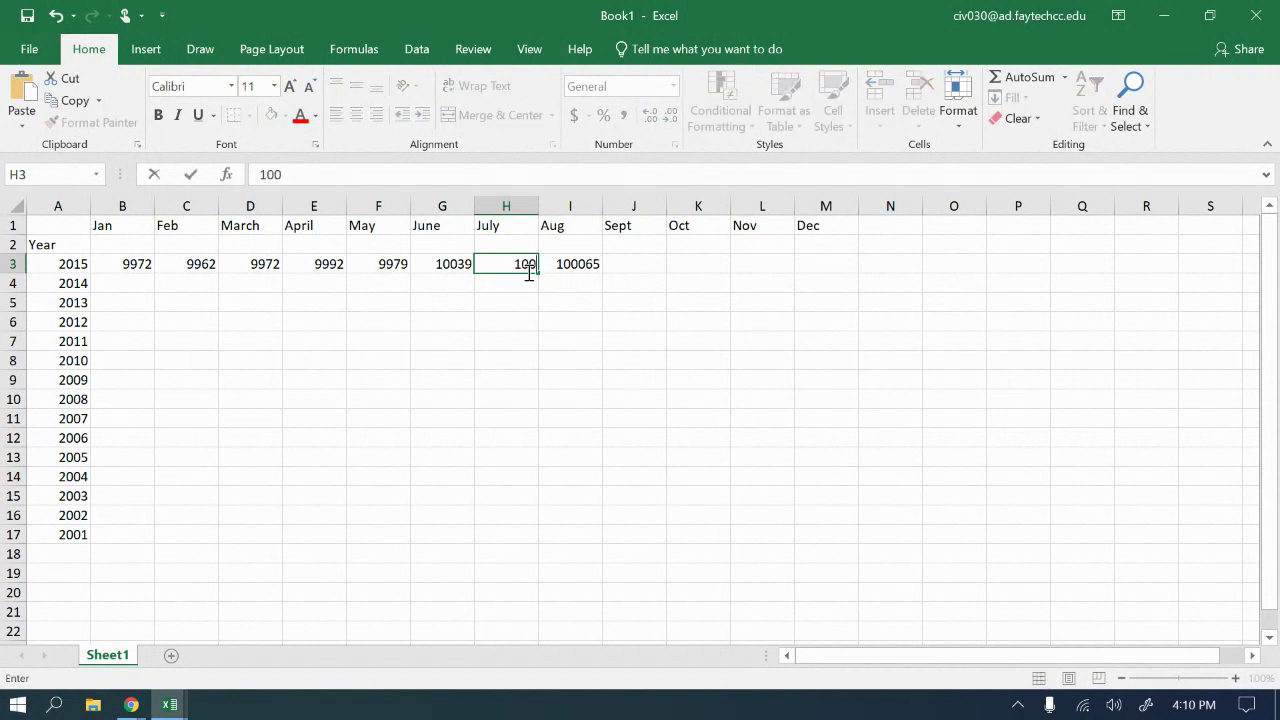
pyautogui.write('37')
pyautogui.press('Tab')
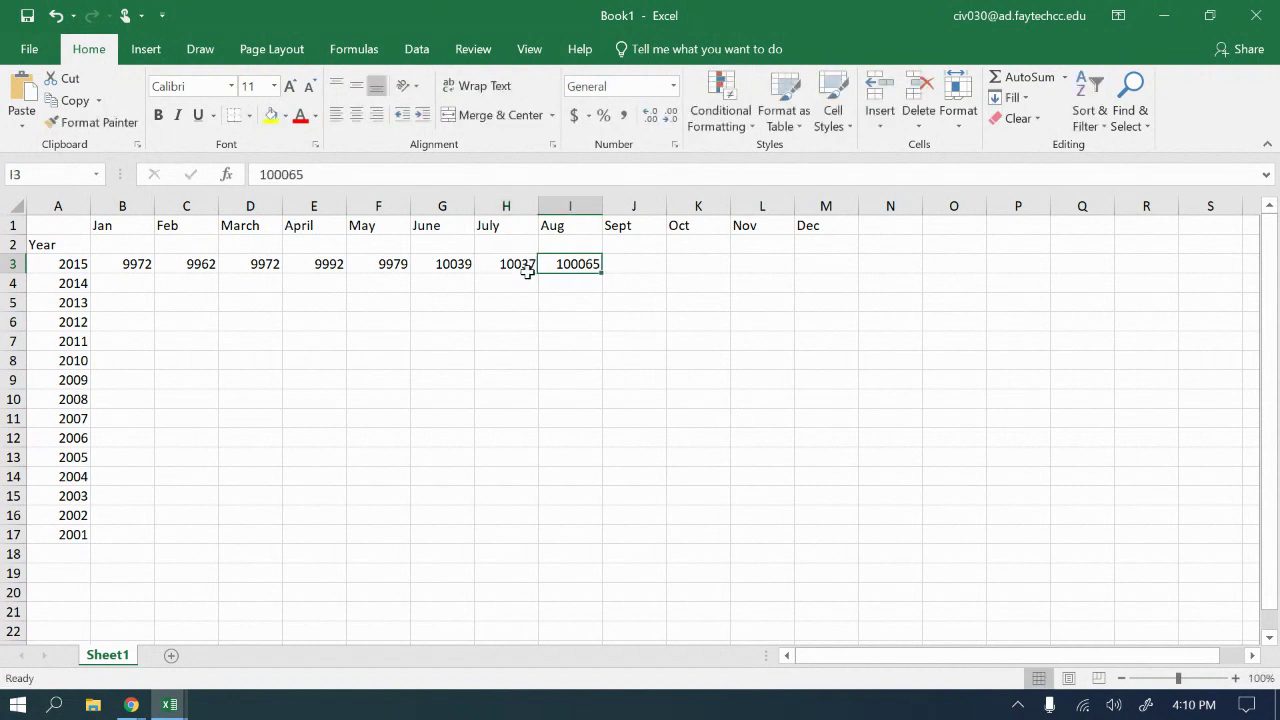
pyautogui.write('100')
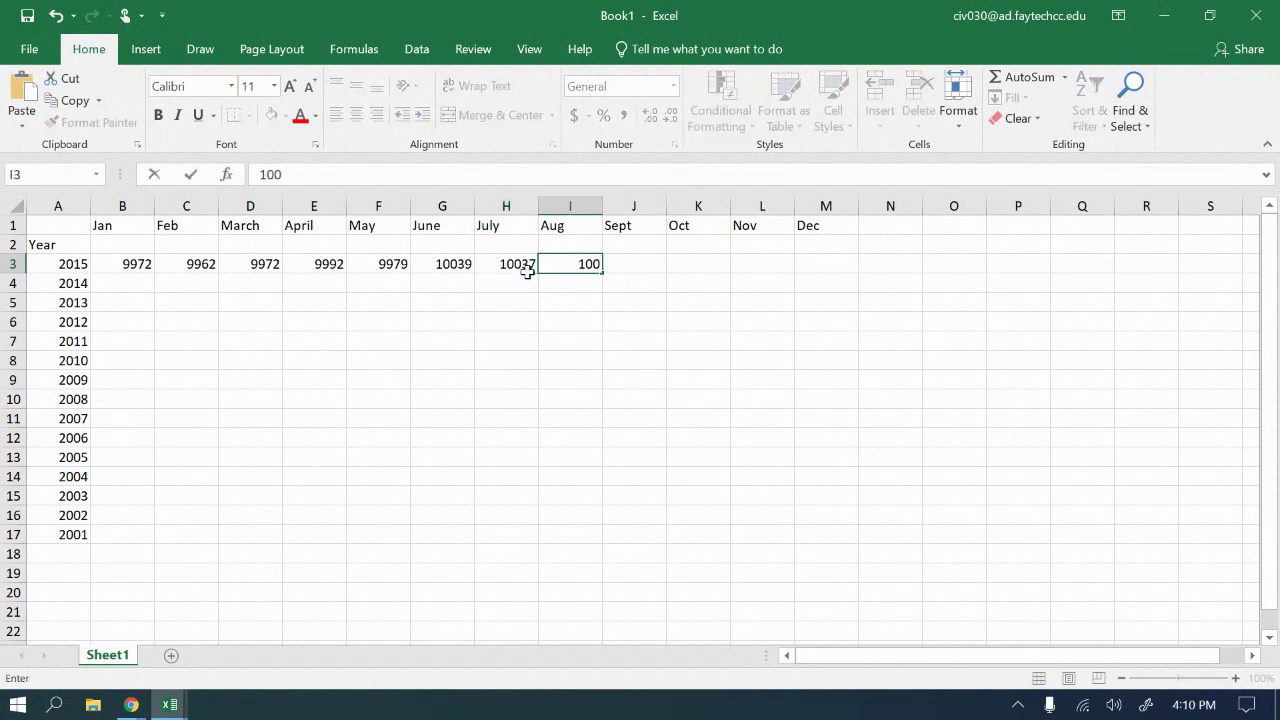
pyautogui.write('39')
pyautogui.press('Tab')
# - Enter 100065 for Sept, 10128 for Oct and 10092 for Nov in cells J3 to L3 of the 2015 row
pyautogui.write('1')
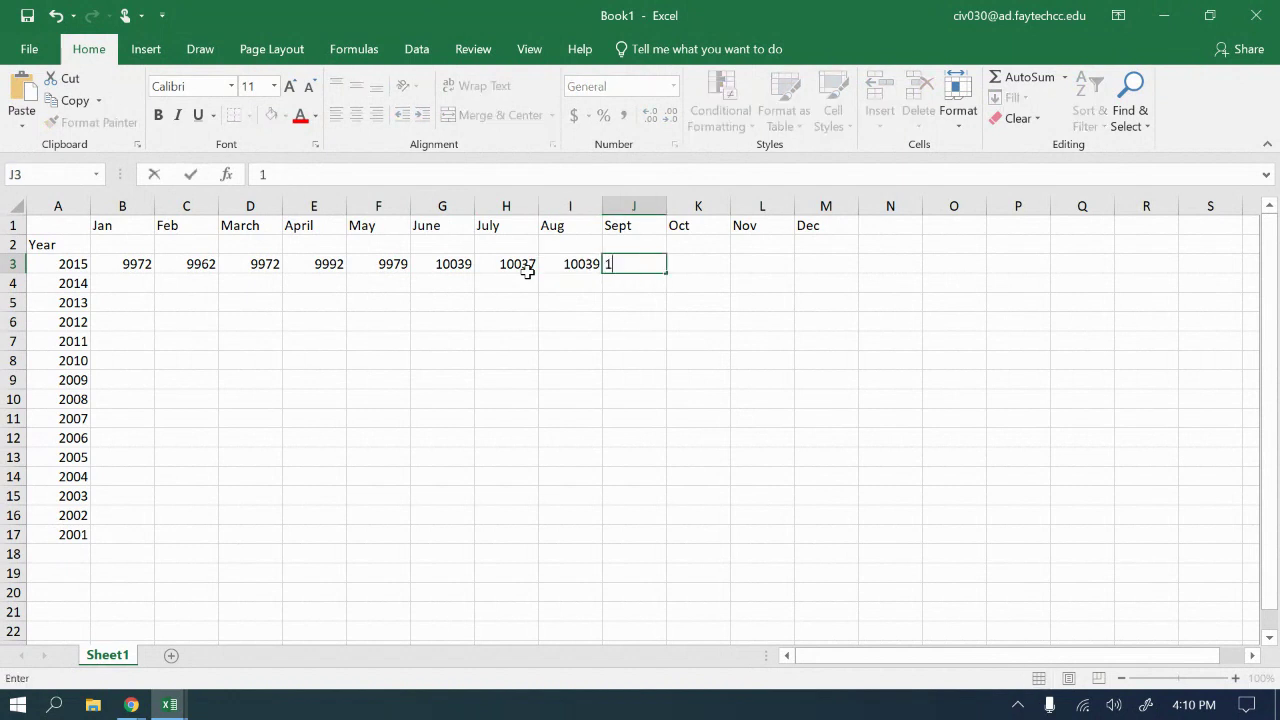
pyautogui.write('00065')
pyautogui.press('Tab')
pyautogui.write('1')
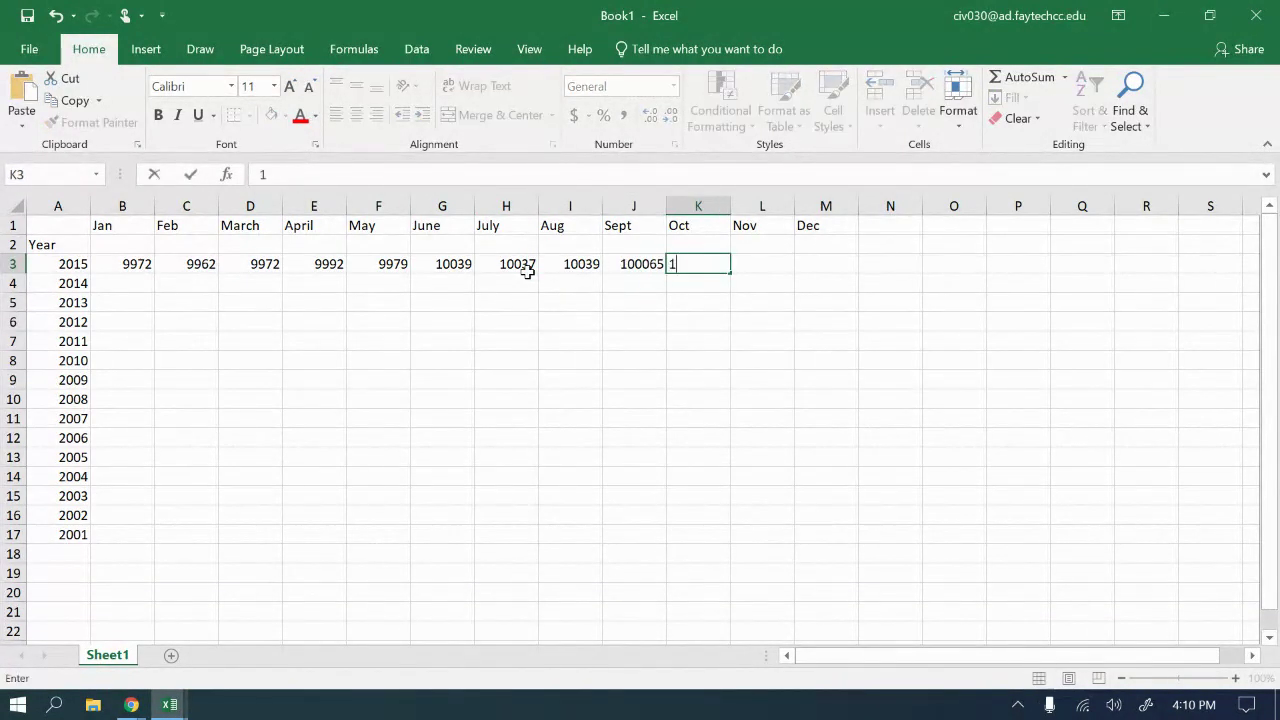
pyautogui.write('0128')
pyautogui.press('Tab')
pyautogui.write('100')
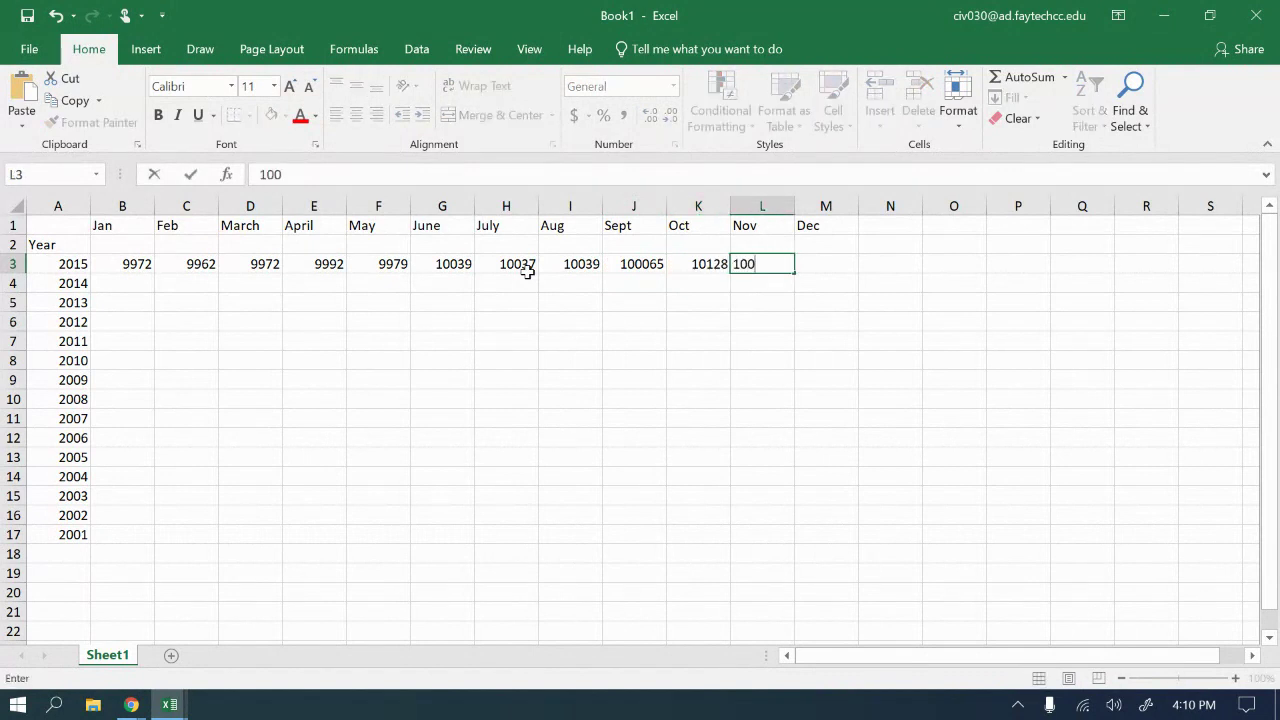
pyautogui.write('92')
pyautogui.press('Return')
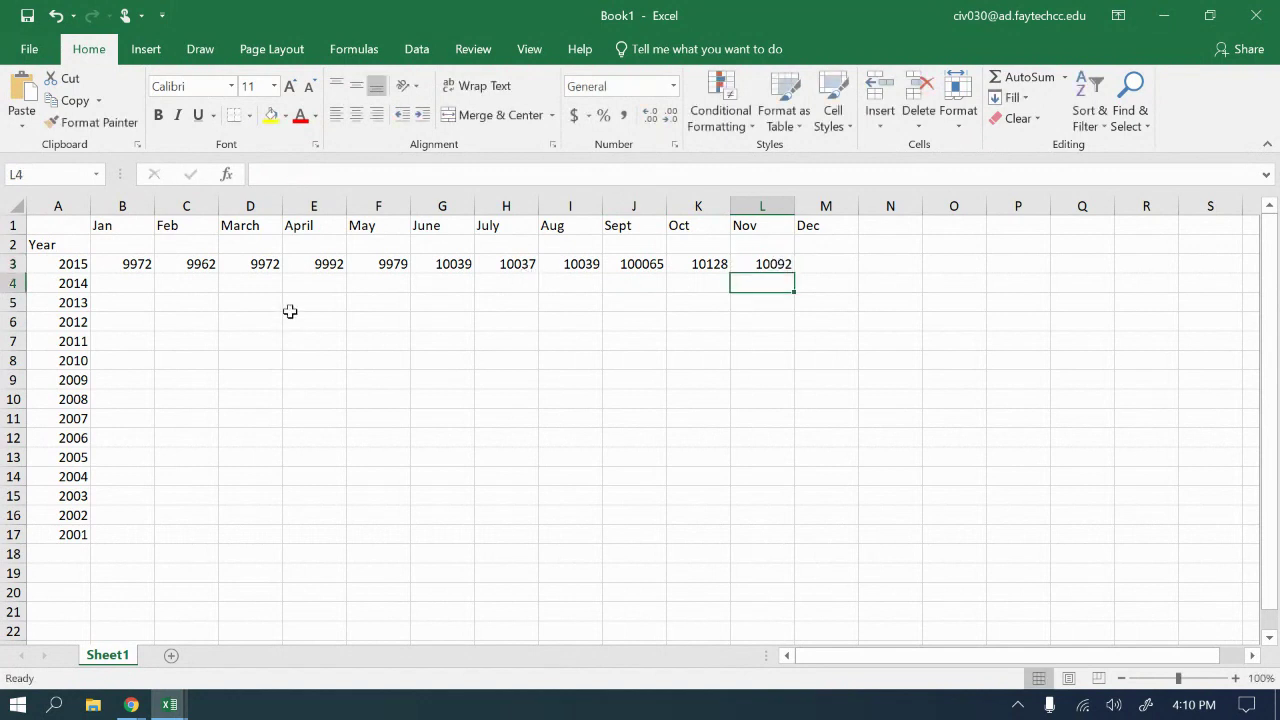
# - Enter the 2014 index values 9664 for Jan, 9681 for Feb and 9702 for March in cells B4 to D4
pyautogui.click(126, 281)
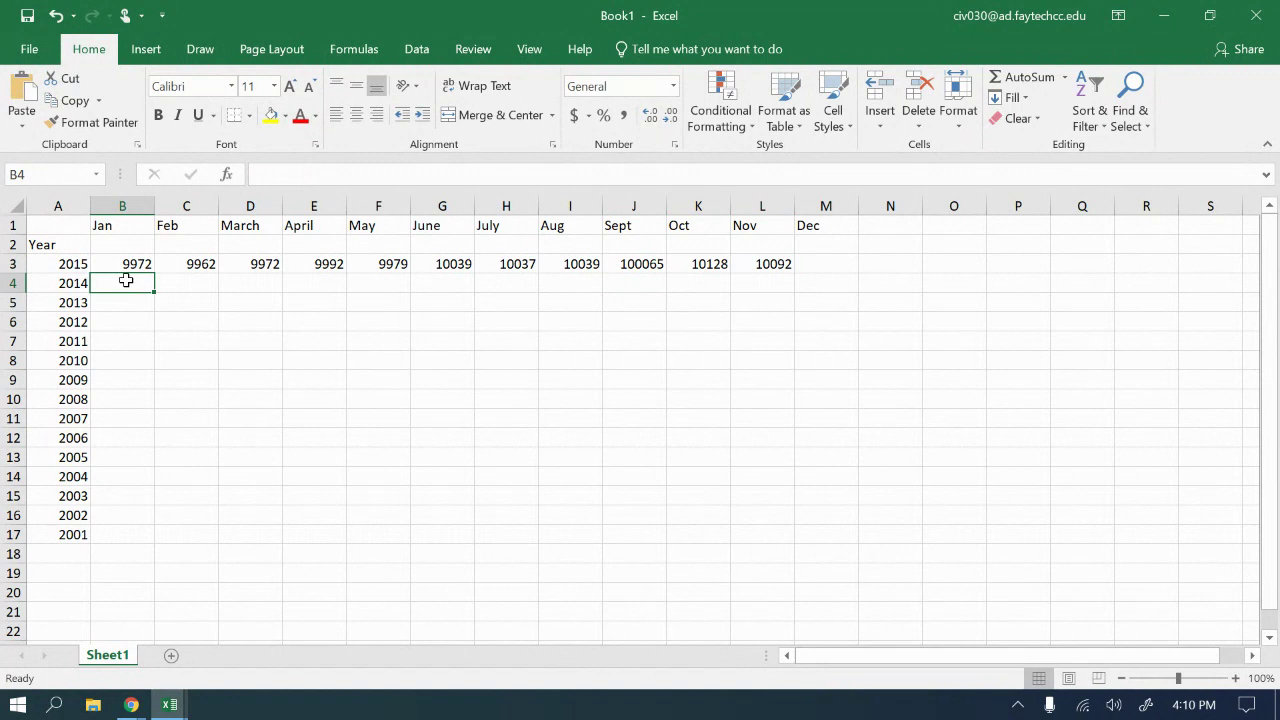
pyautogui.write('9664')
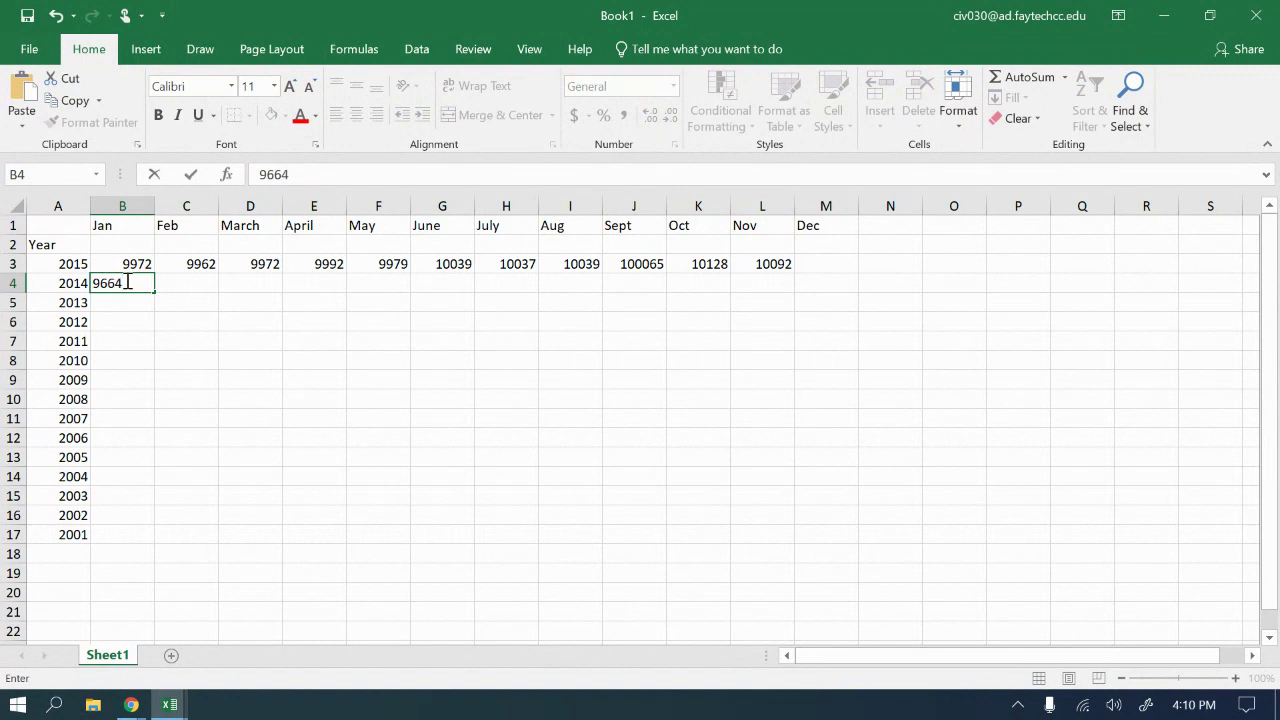
pyautogui.press('Tab')
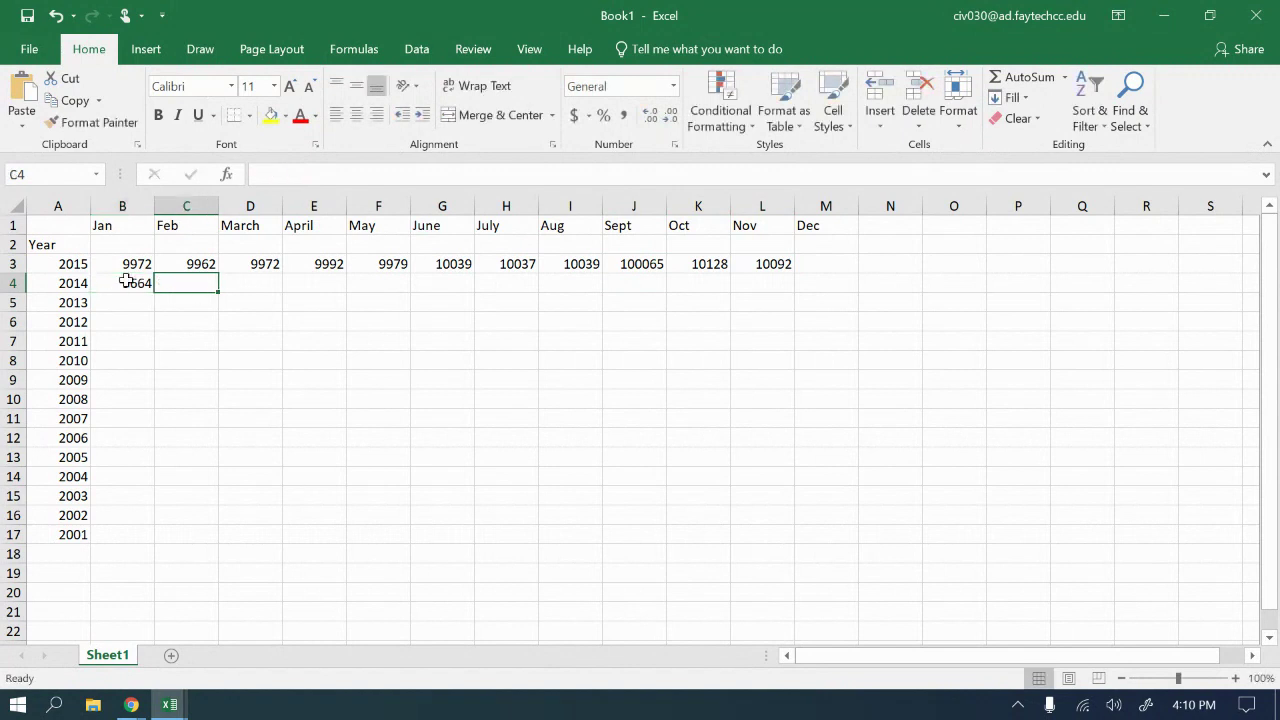
pyautogui.write('9681')
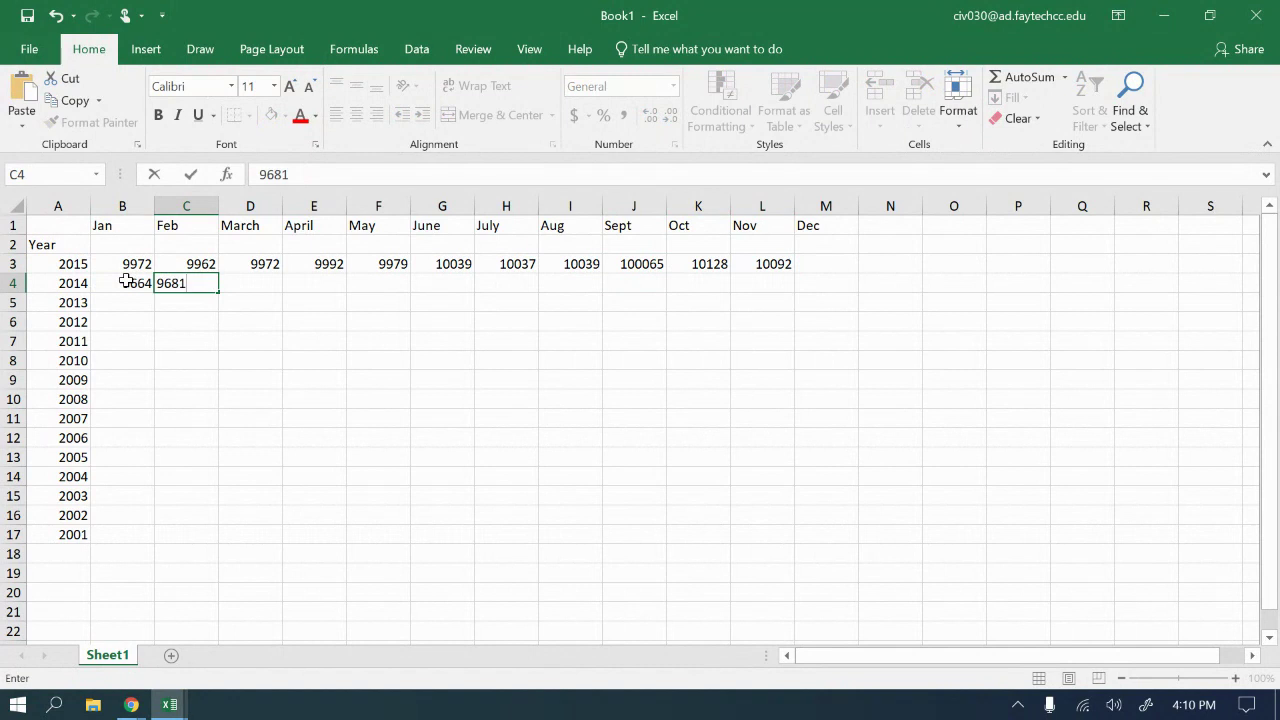
pyautogui.press('Tab')
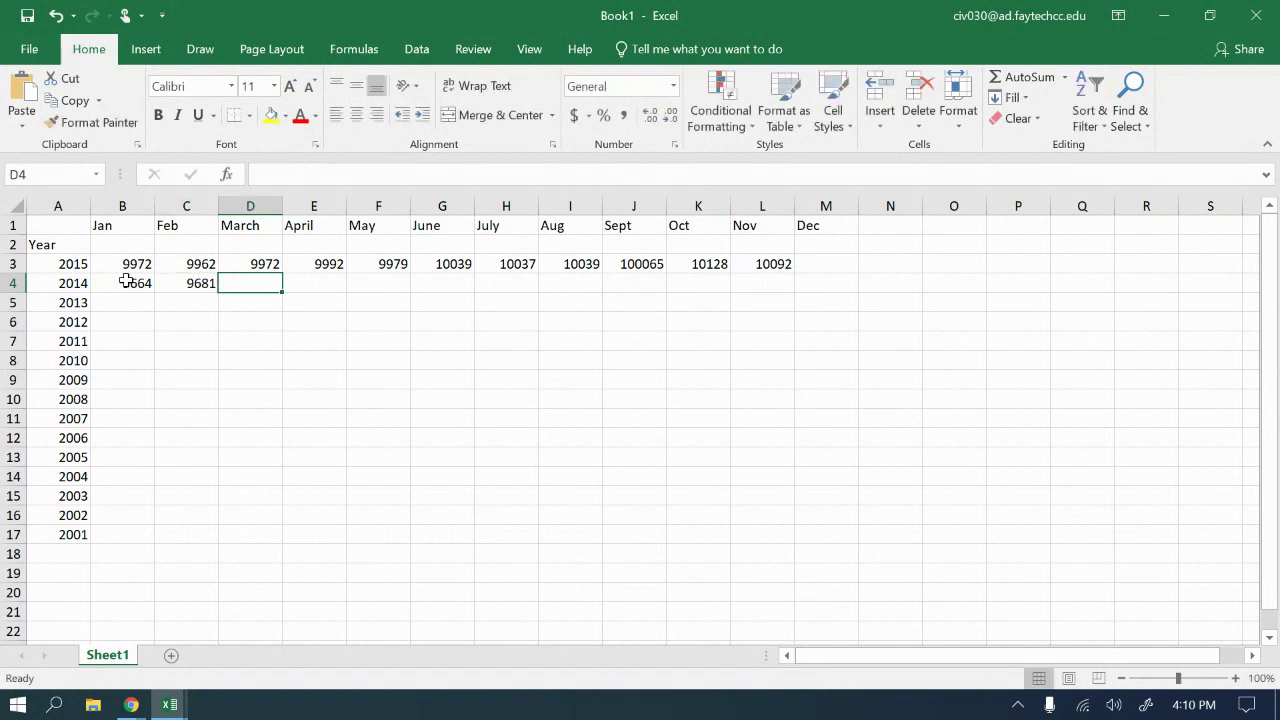
pyautogui.write('9702')
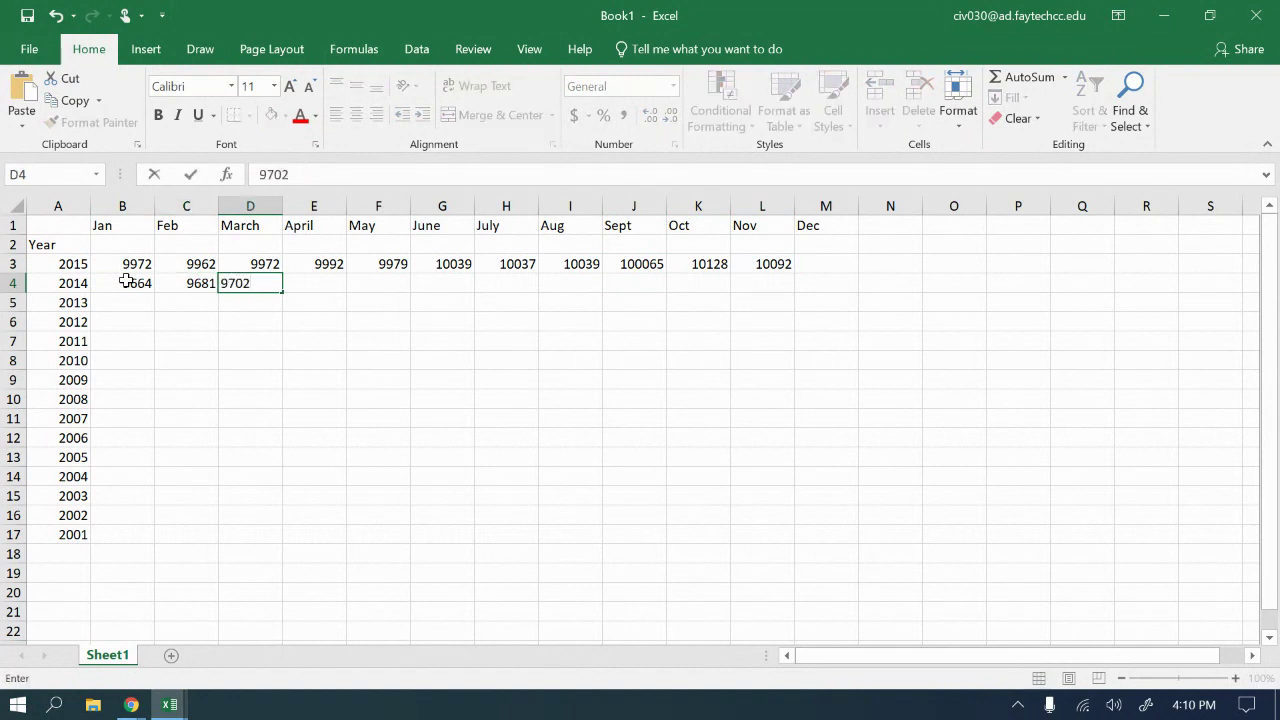
pyautogui.press('Tab')
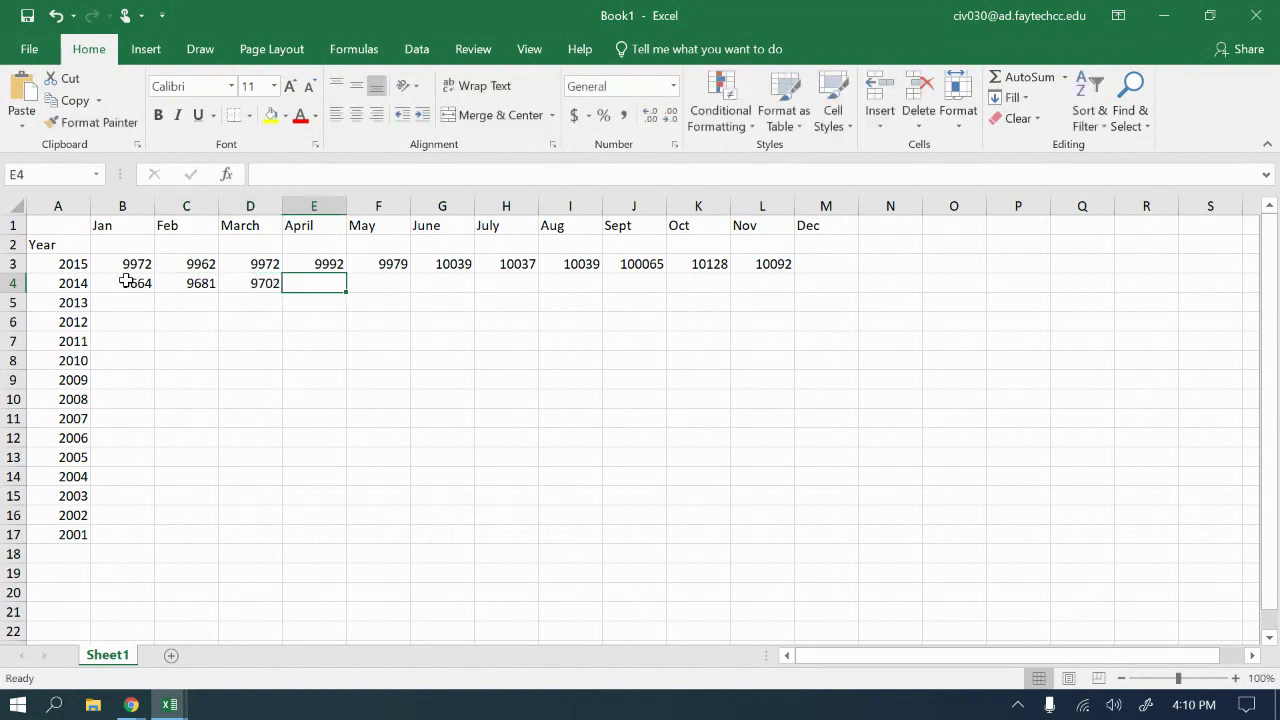
# - Enter 9750 for April, 9796 for May and 9800 for June in cells E4 to G4 of the 2014 row
pyautogui.write('9')
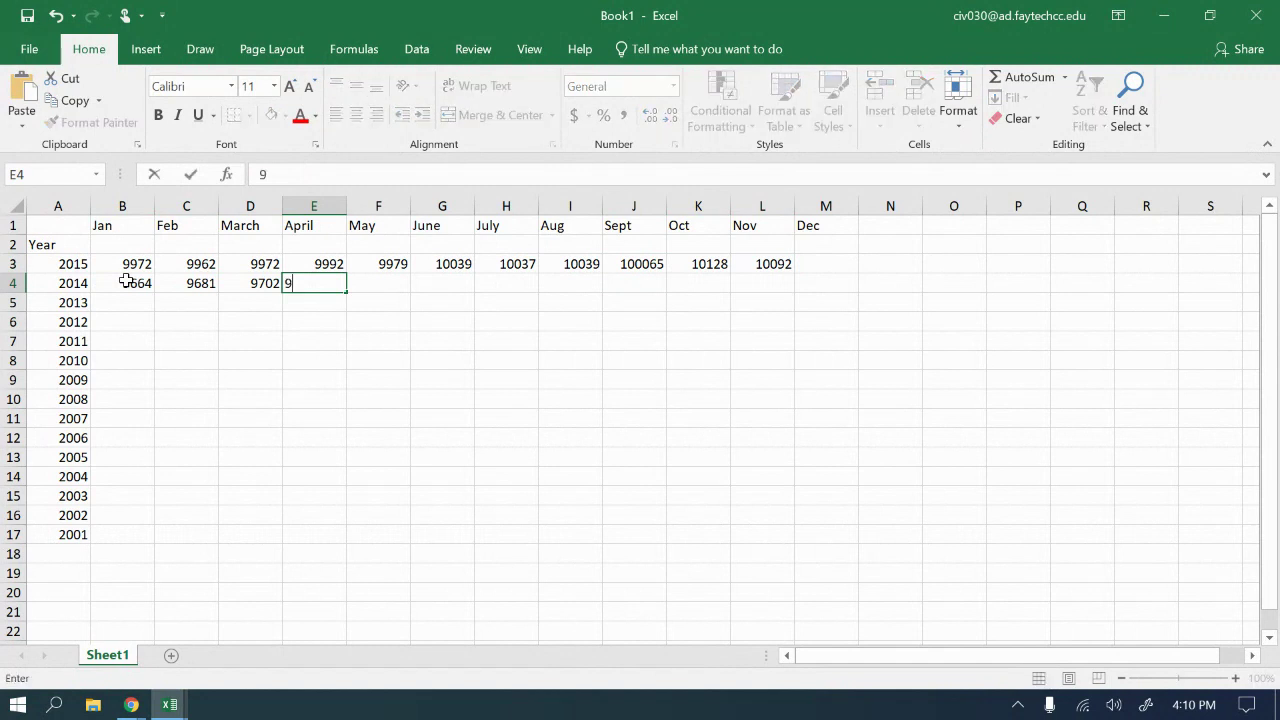
pyautogui.write('750')
pyautogui.press('Tab')
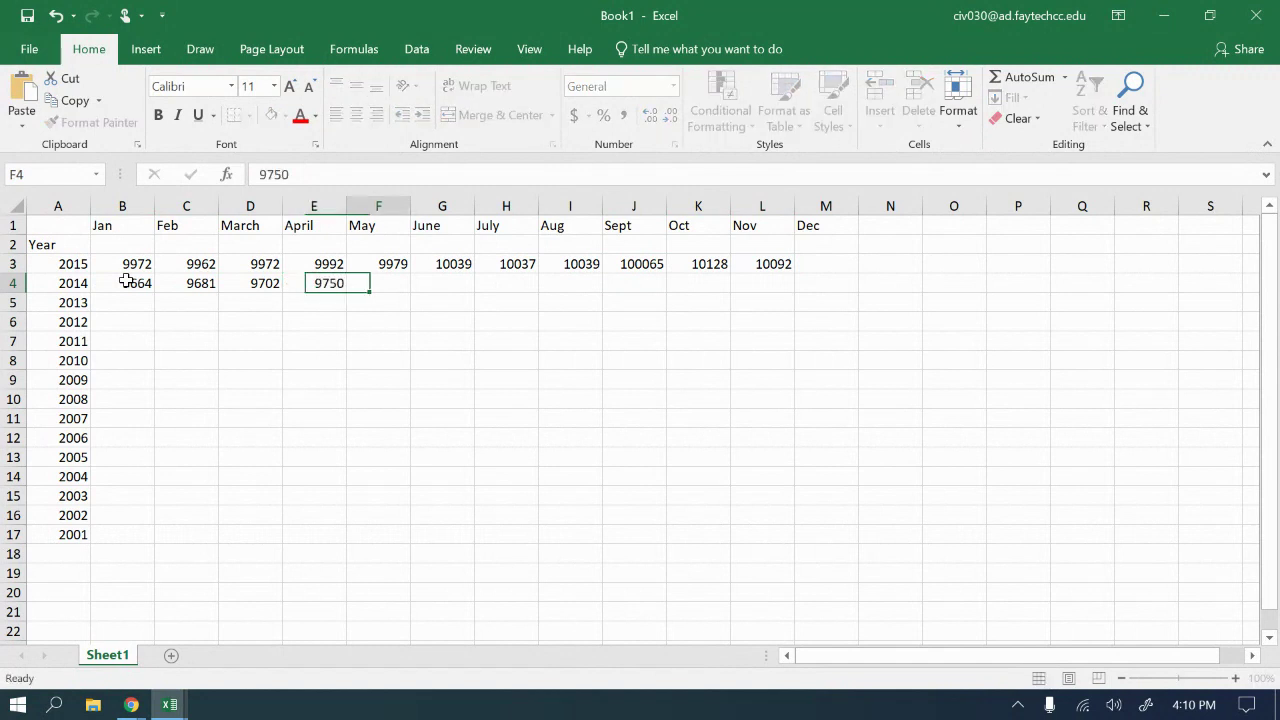
pyautogui.write('979')
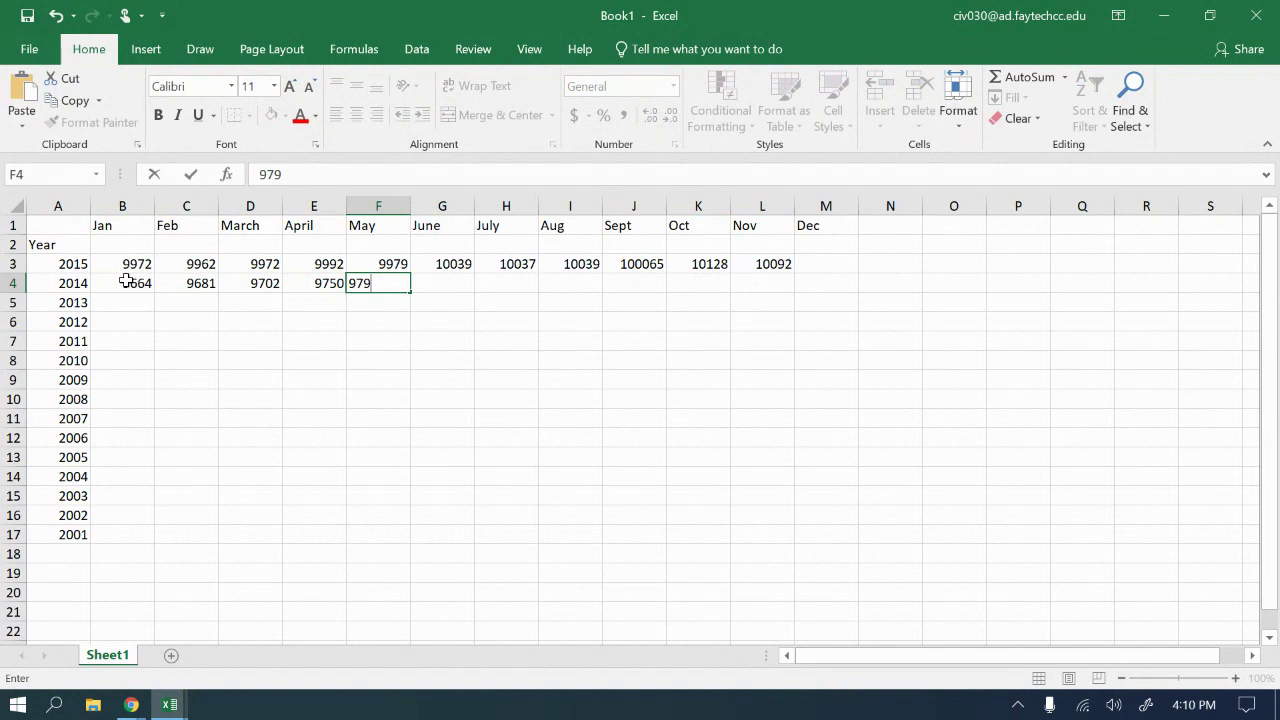
pyautogui.write('6')
pyautogui.press('Tab')
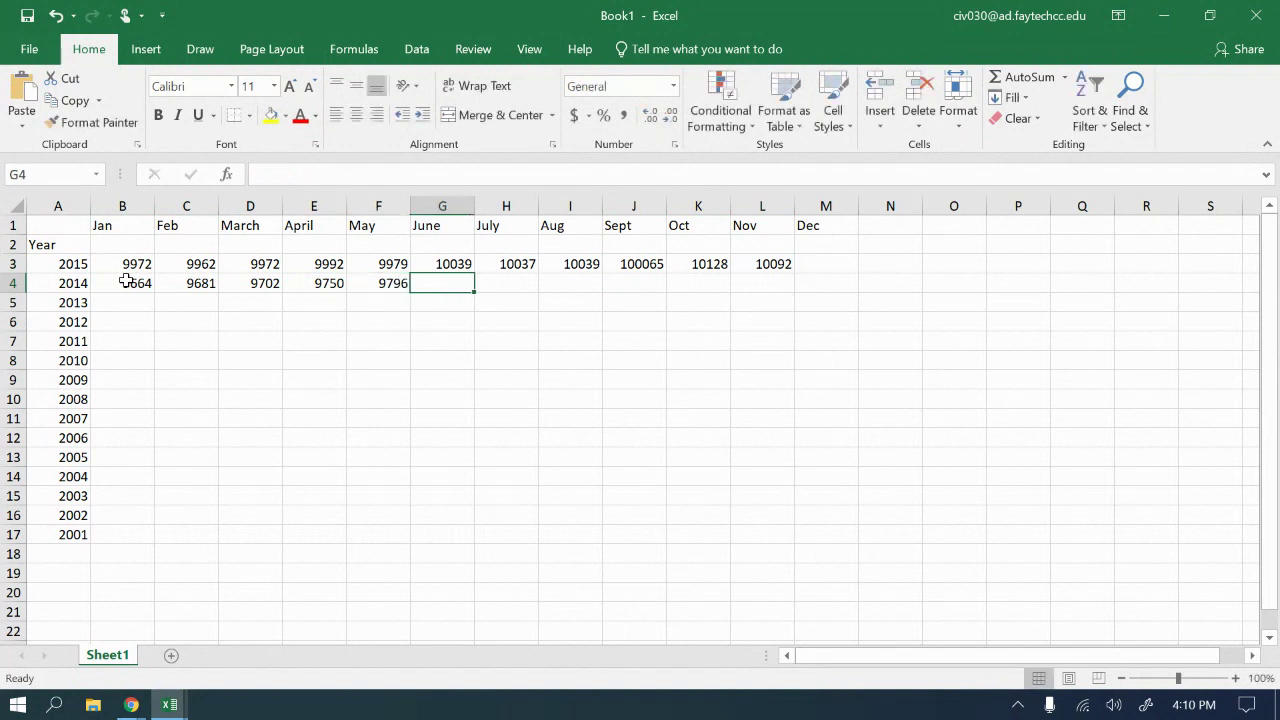
pyautogui.write('9')
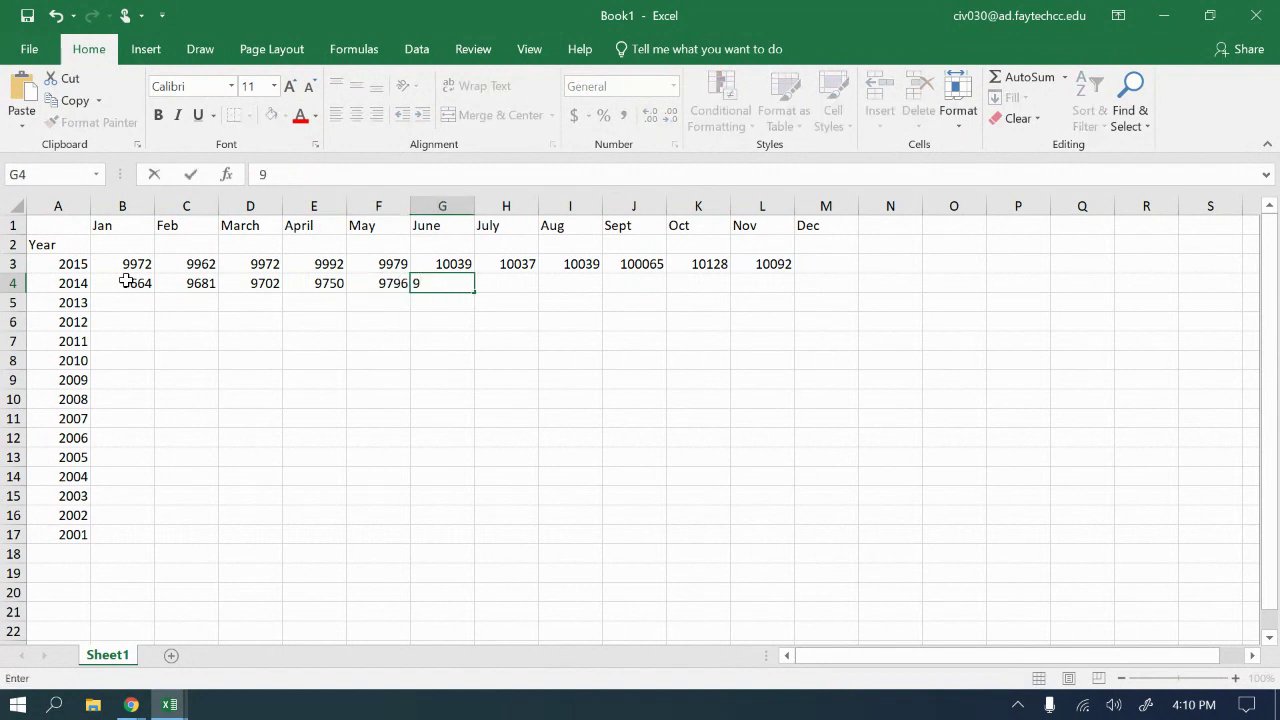
pyautogui.write('800')
pyautogui.press('Tab')
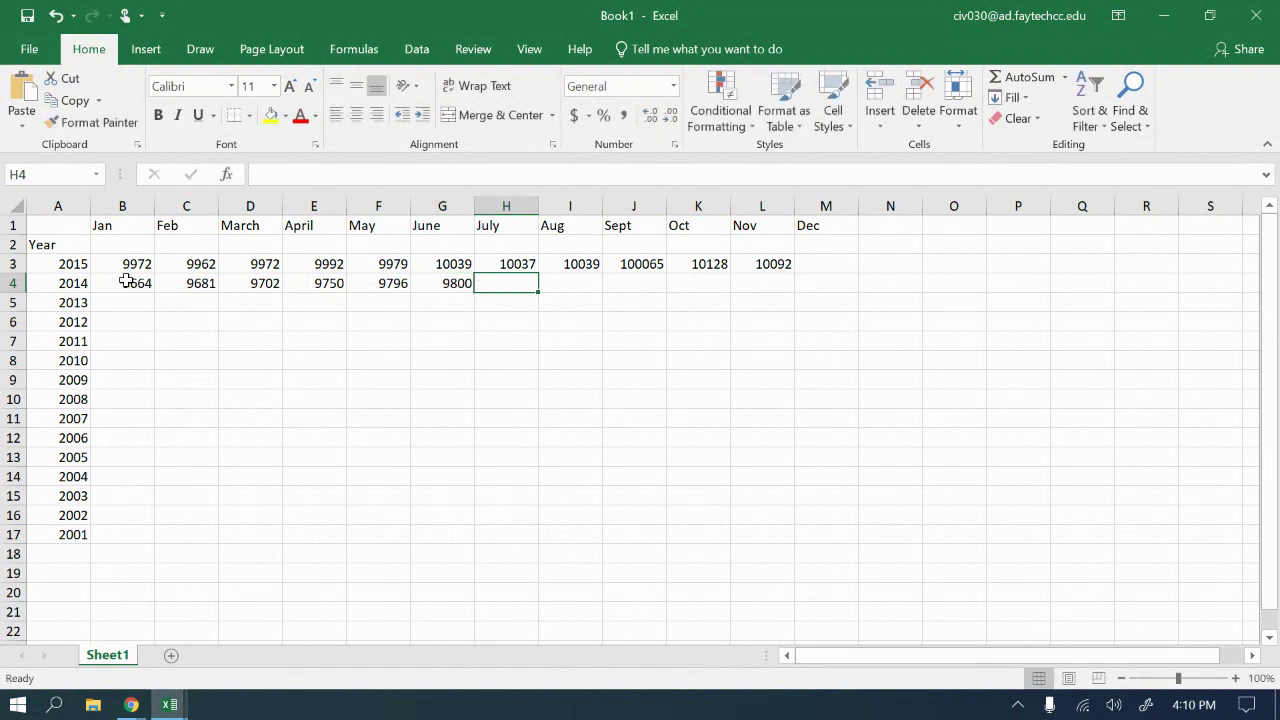
# - Enter 9835 for July, 9846 for Aug and 9870 for Sept in cells H4 to J4 of the 2014 row
pyautogui.write('9835')
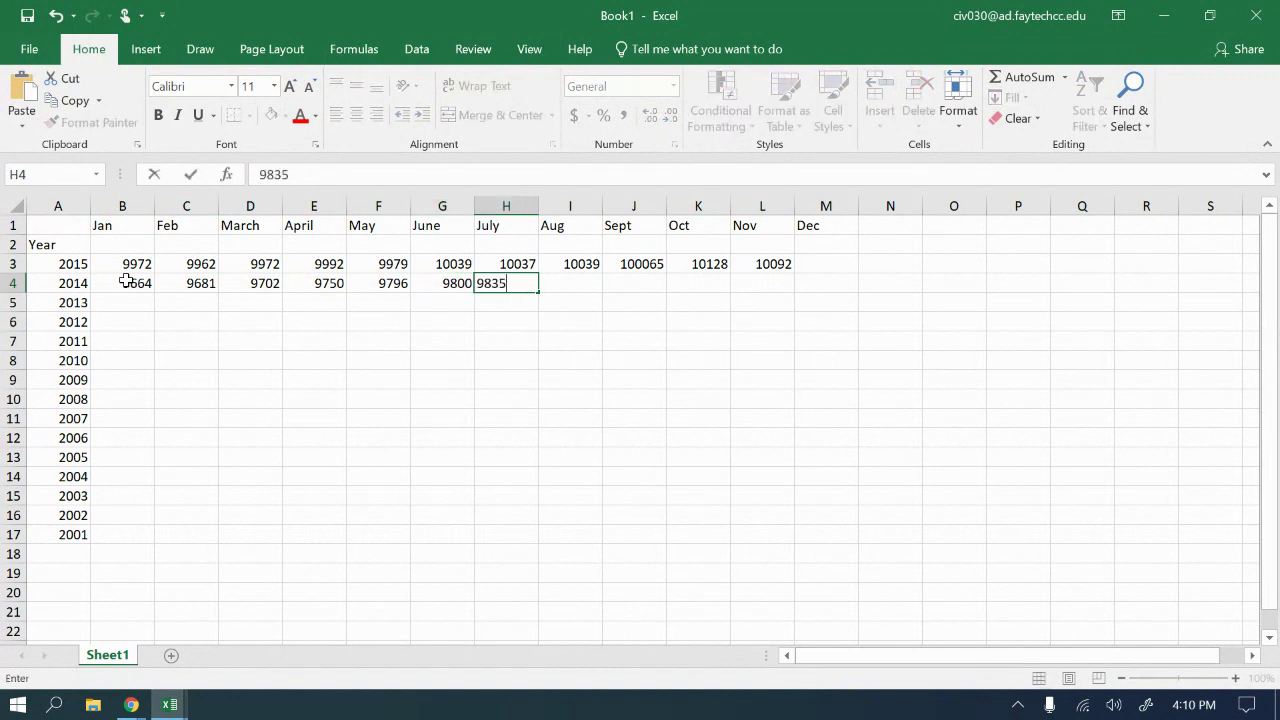
pyautogui.press('Tab')
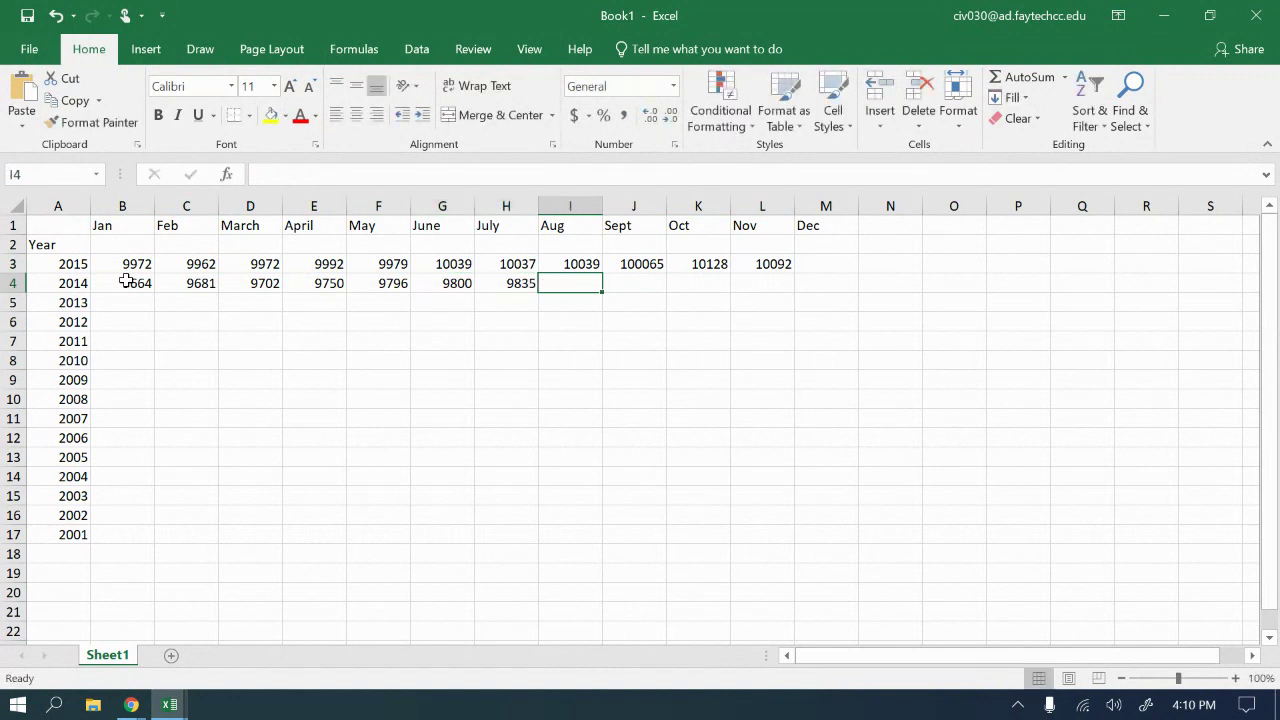
pyautogui.write('9')
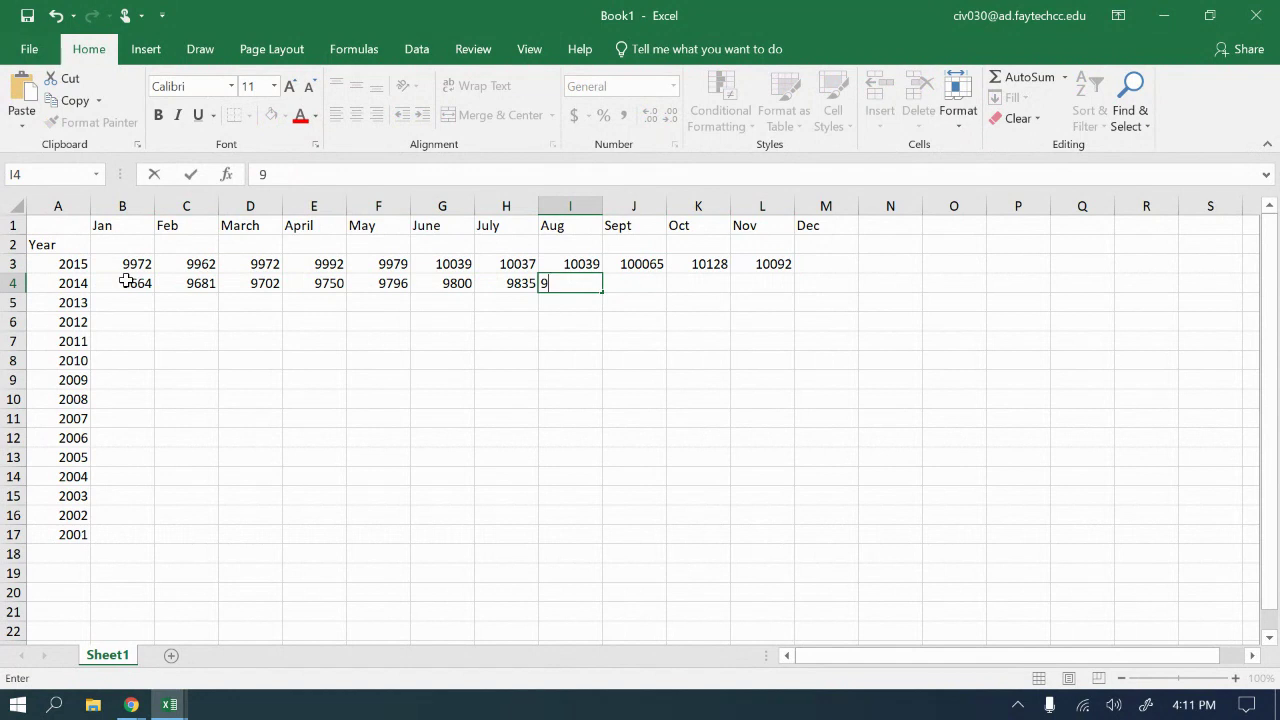
pyautogui.write('846')
pyautogui.press('Tab')
pyautogui.write('9870')
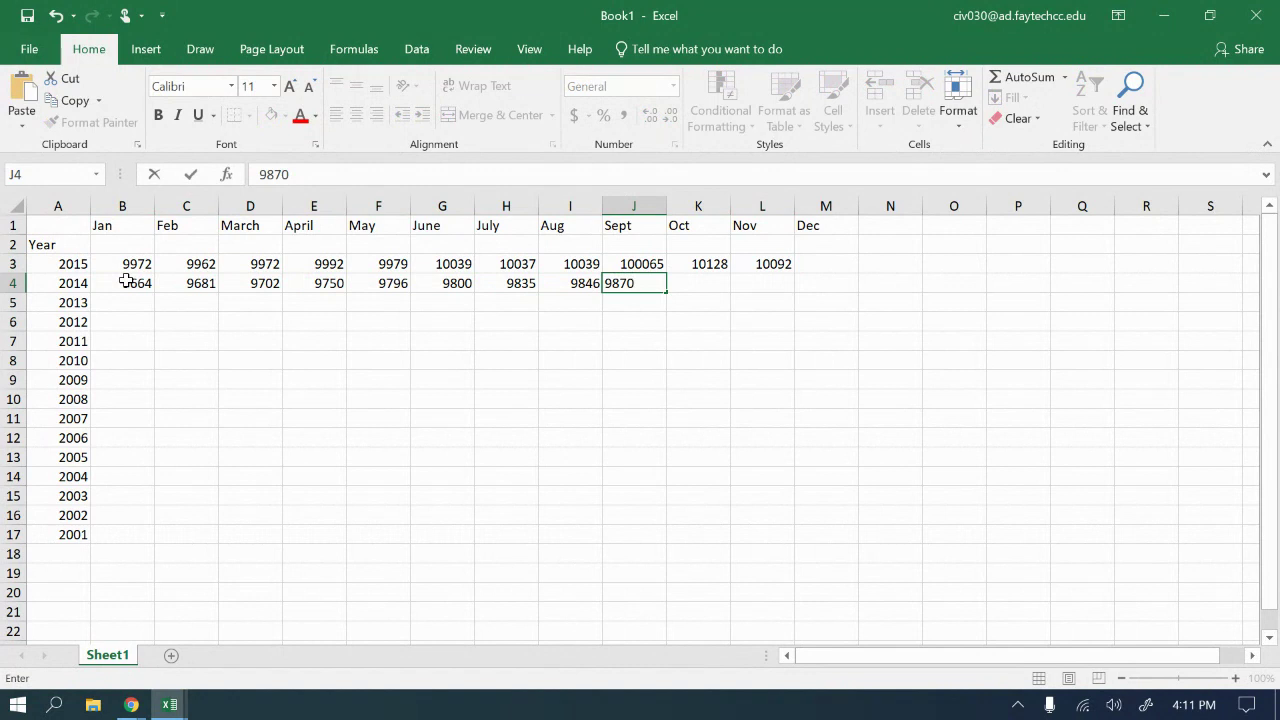
pyautogui.press('Tab')
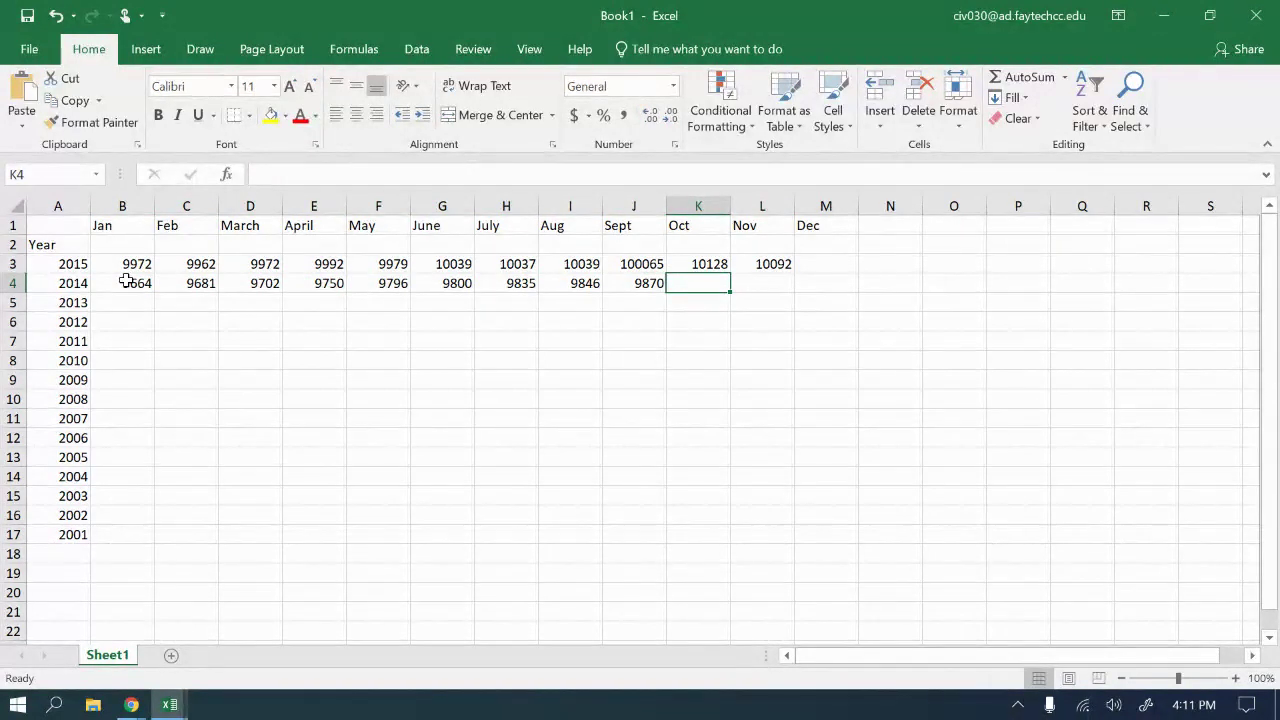
# - Complete the 2014 row with 9886 for Oct, 9912 for Nov and 9936 for Dec in cells K4 to M4
pyautogui.write('9886')
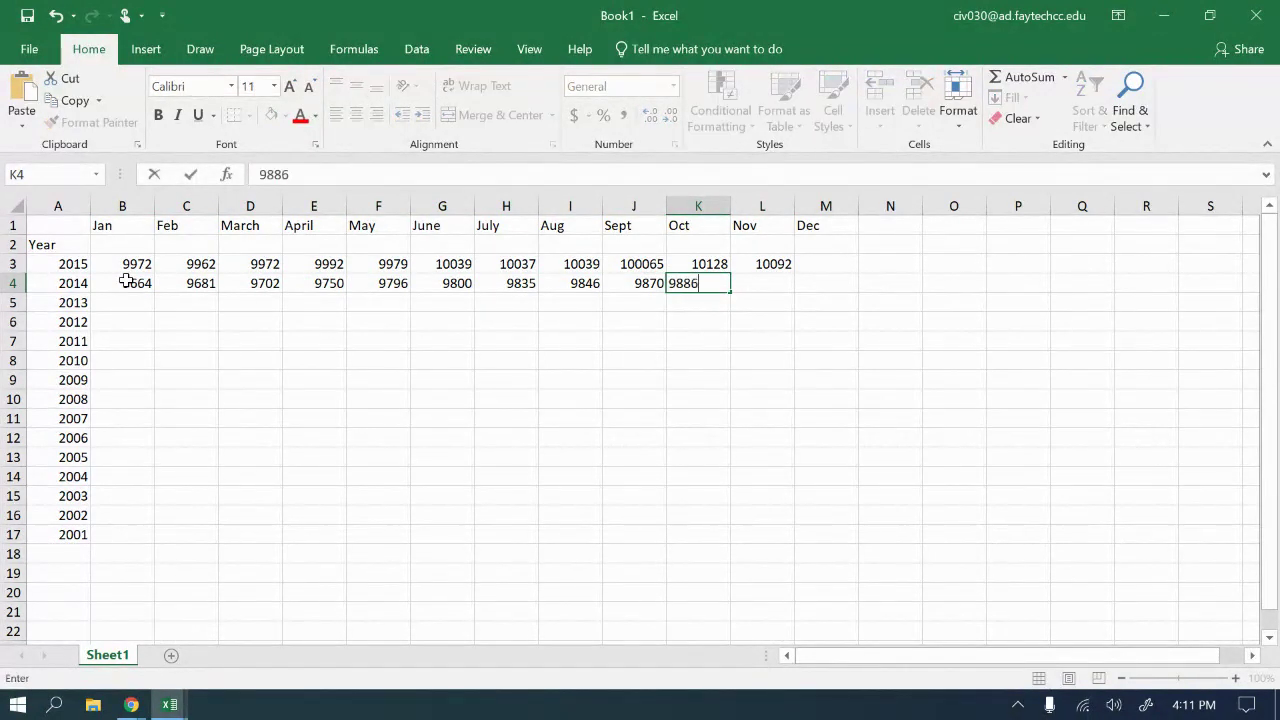
pyautogui.press('Tab')
pyautogui.write('9912')
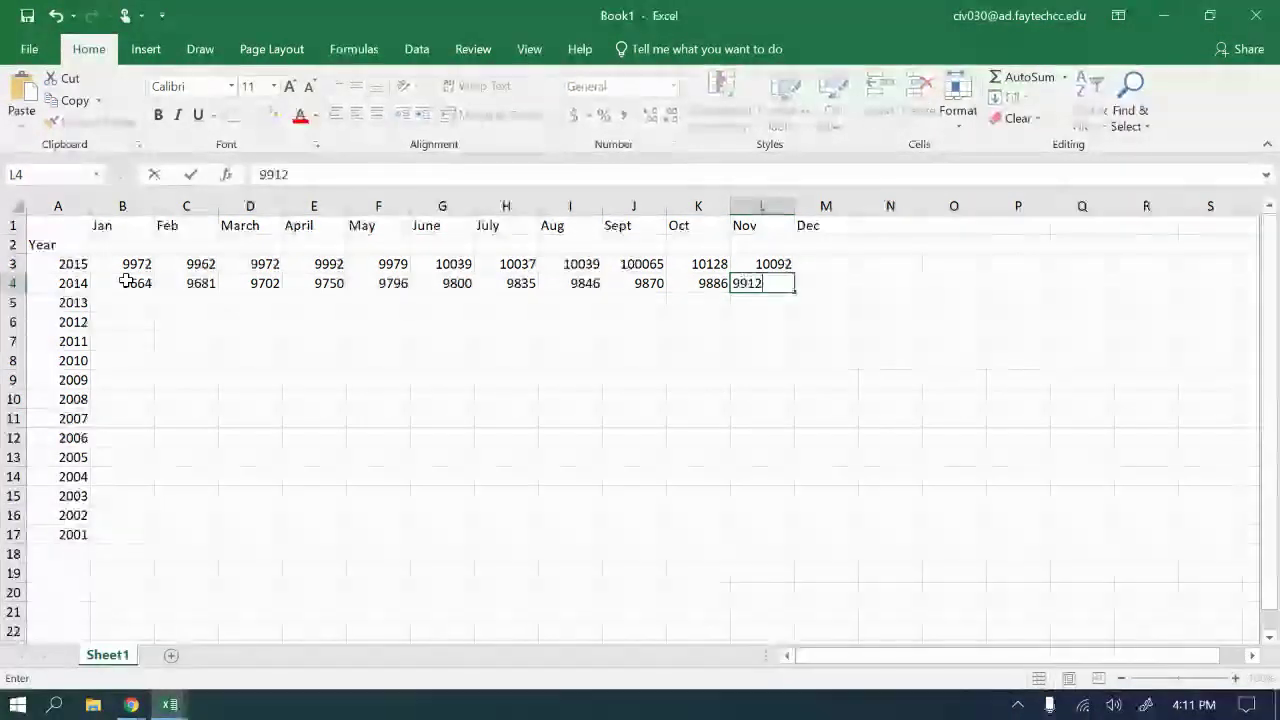
pyautogui.press('Tab')
pyautogui.write('9')
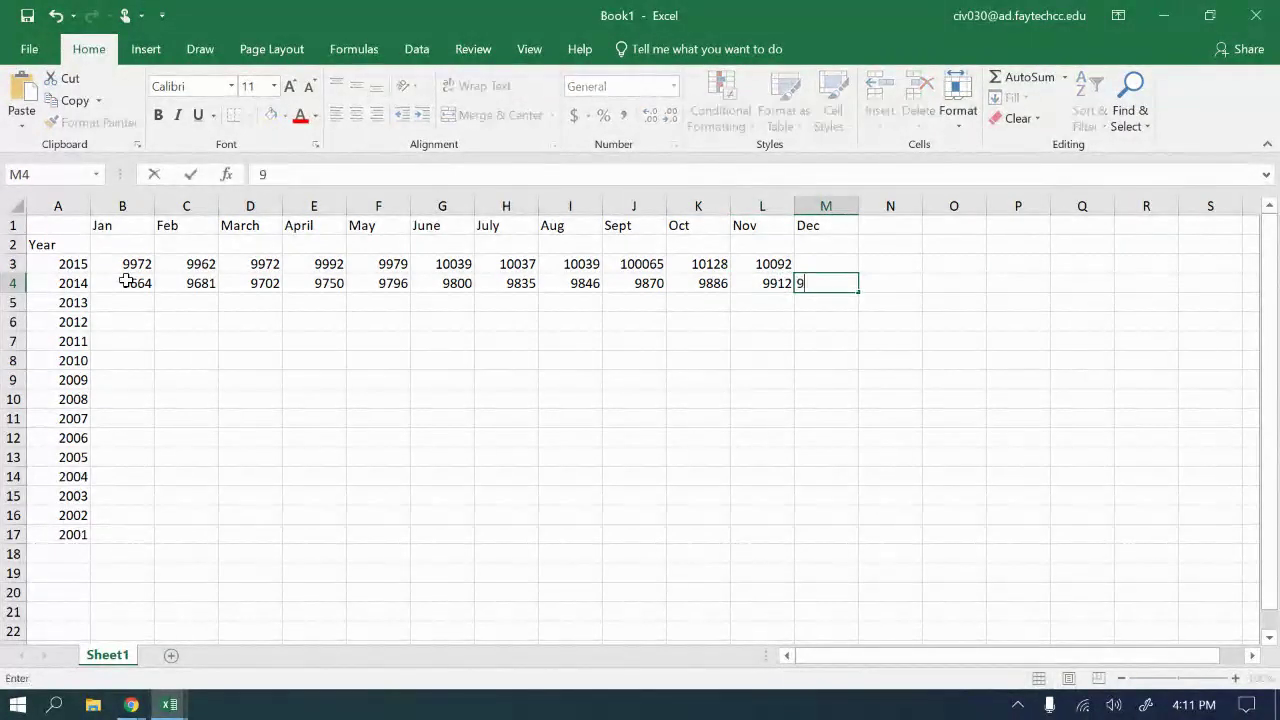
pyautogui.write('936')
pyautogui.press('Tab')
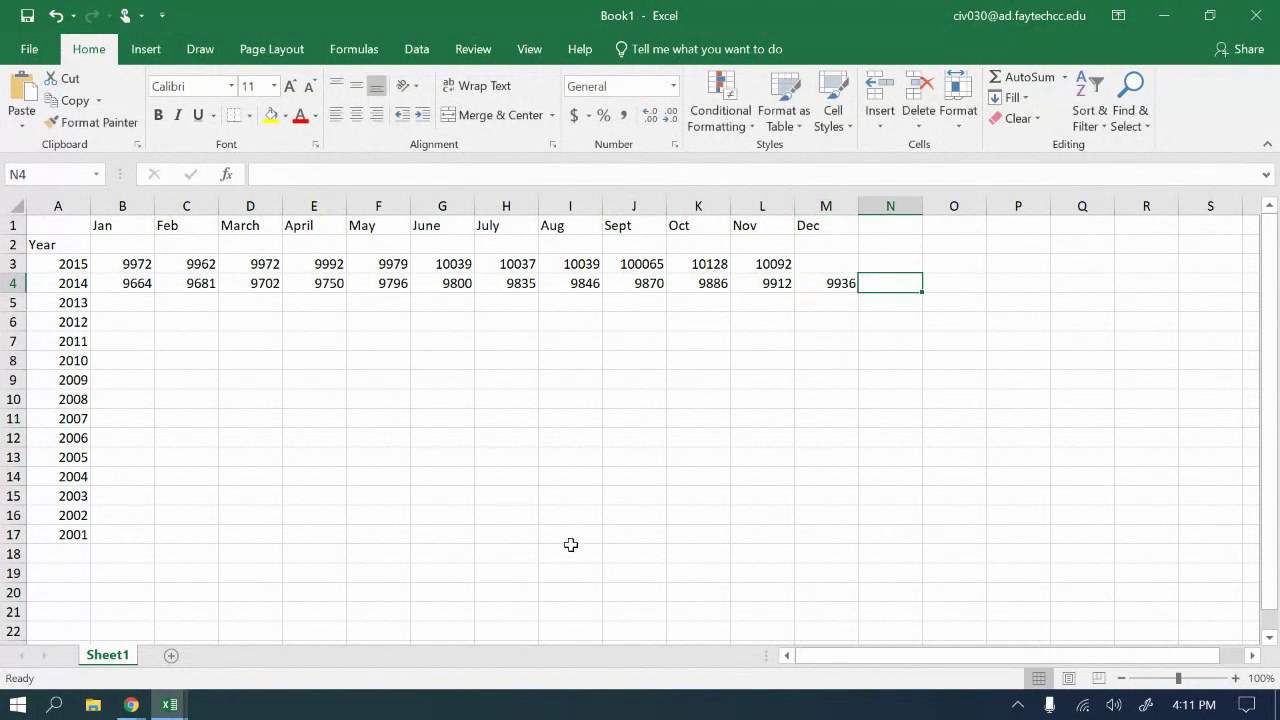
# - Enter the 2013 index values 9437 for Jan, 9453 for Feb and 9456 for March in cells B5 to D5
pyautogui.click(127, 300)
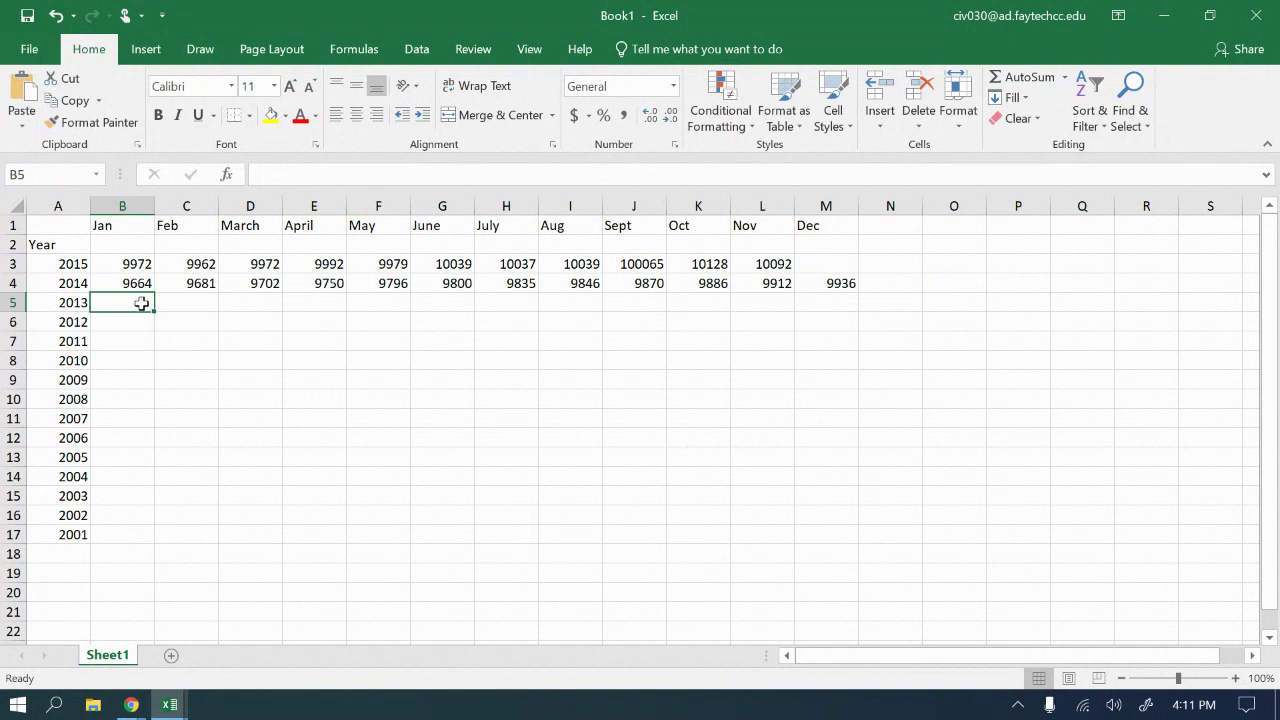
pyautogui.write('9437')
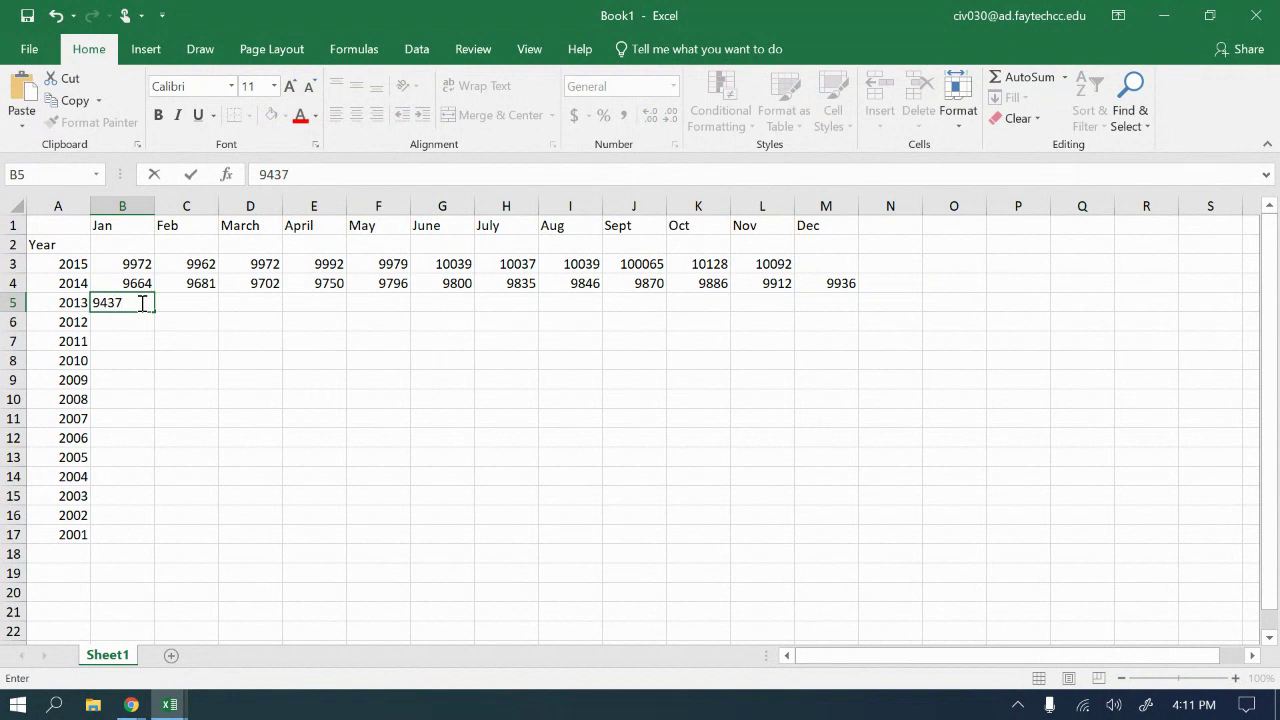
pyautogui.press('Tab')
pyautogui.write('9453')
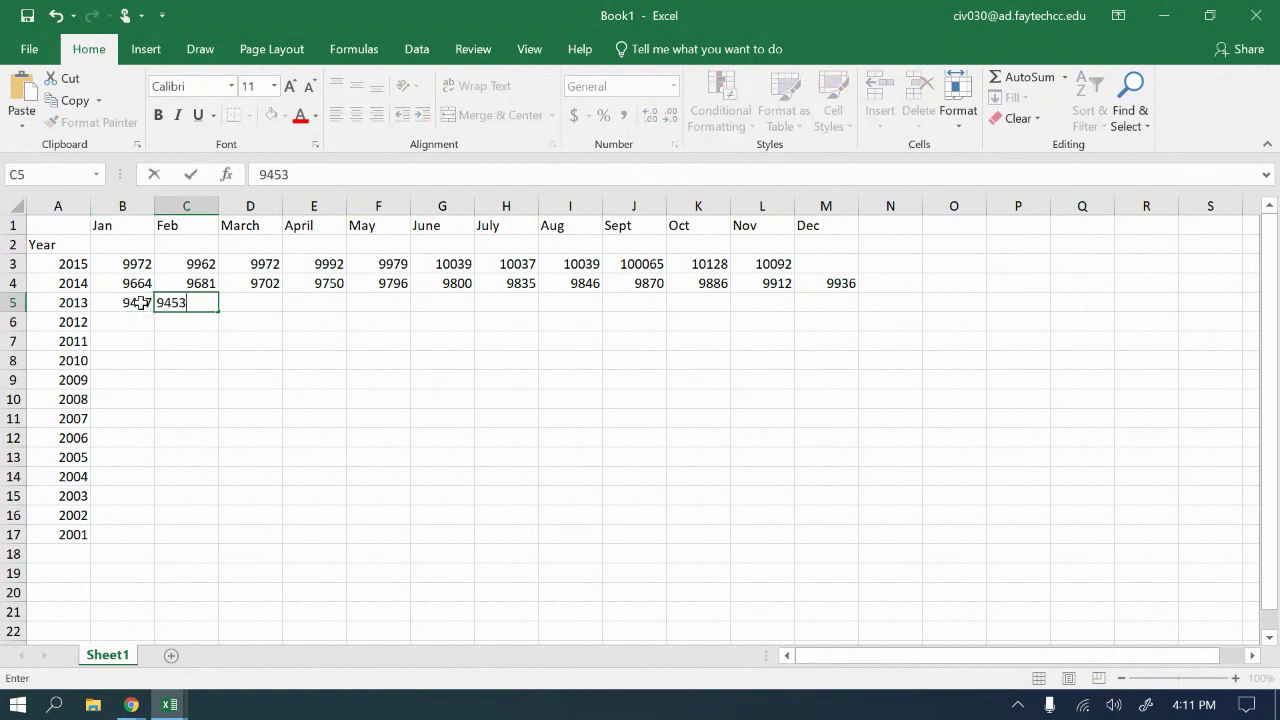
pyautogui.press('Tab')
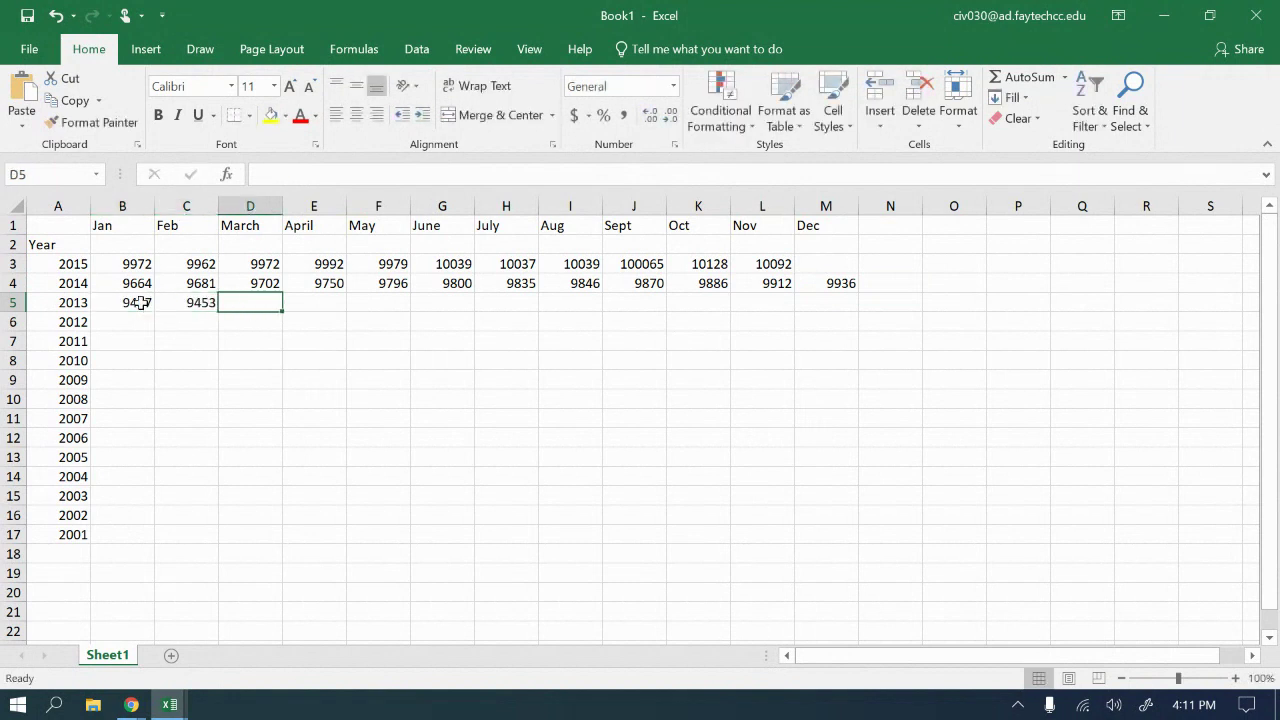
pyautogui.write('9484')
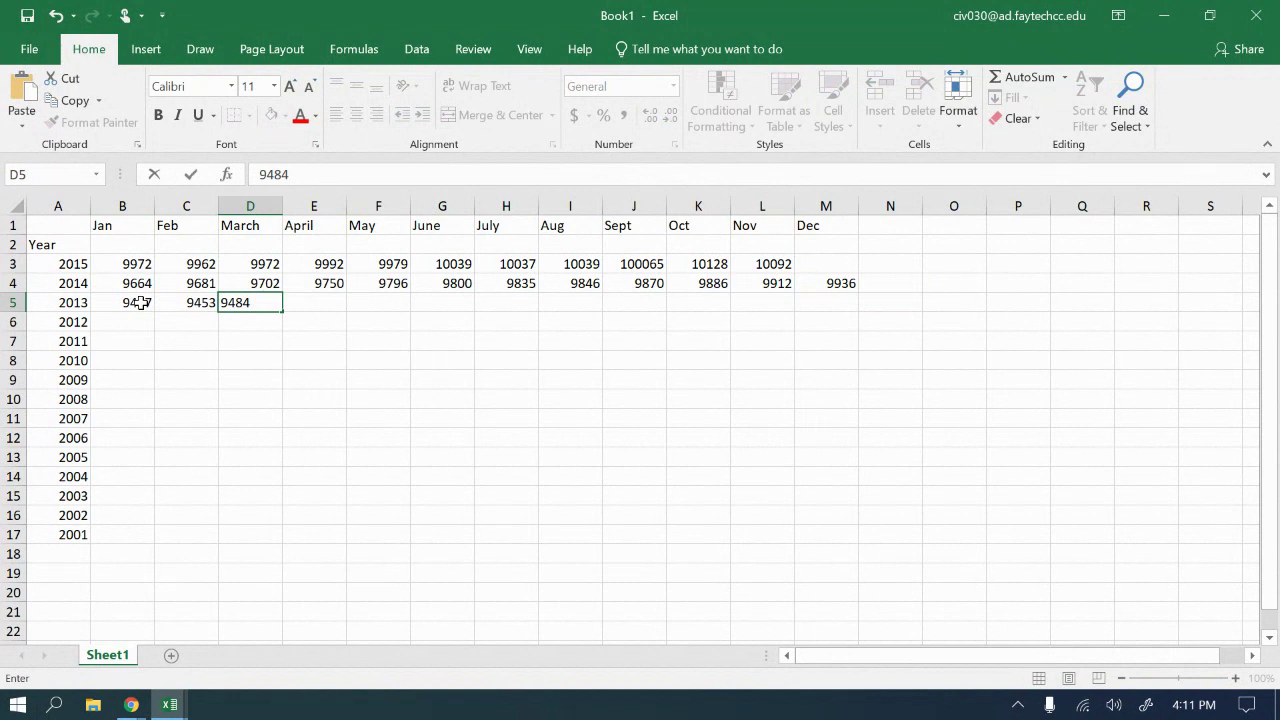
pyautogui.press('BackSpace')
pyautogui.press('BackSpace')
pyautogui.press('BackSpace')
pyautogui.press('BackSpace')
pyautogui.write('9456')
pyautogui.press('Tab')
# - Enter 9484 for April, 9516 for May and 9542 for June in cells E5 to G5 of the 2013 row
pyautogui.write('948')
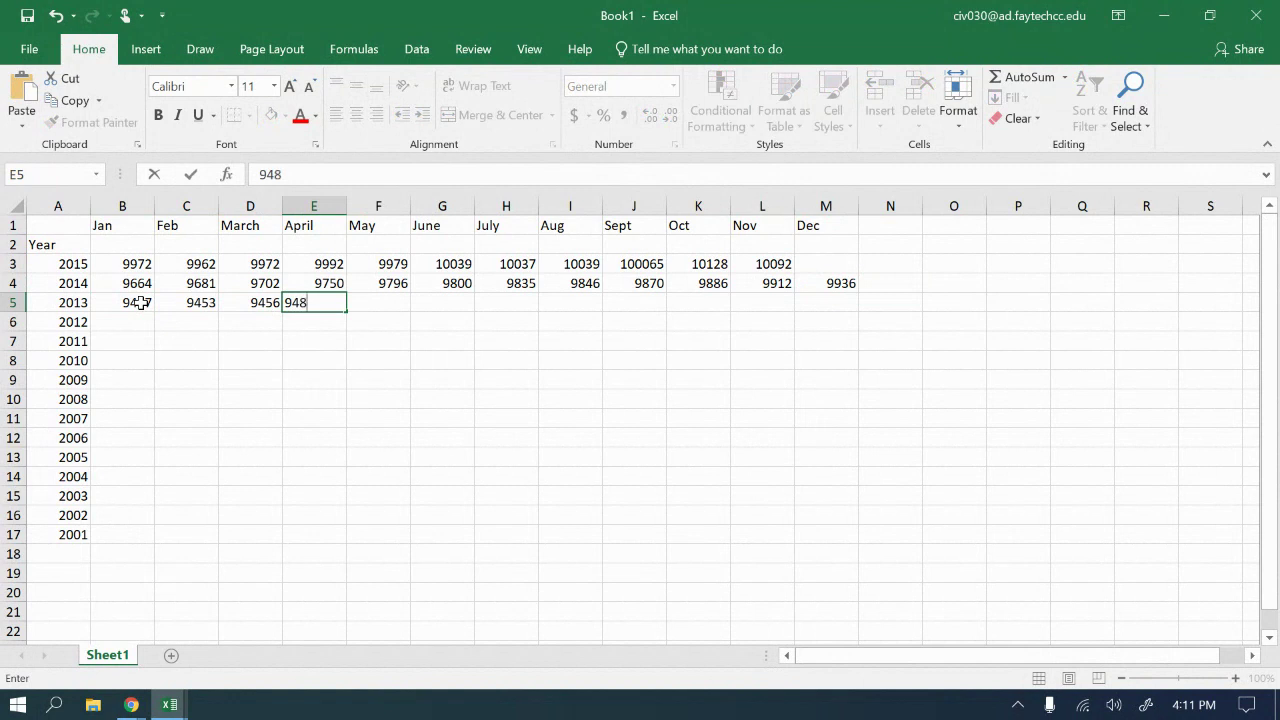
pyautogui.write('4')
pyautogui.press('Tab')
pyautogui.write('9')
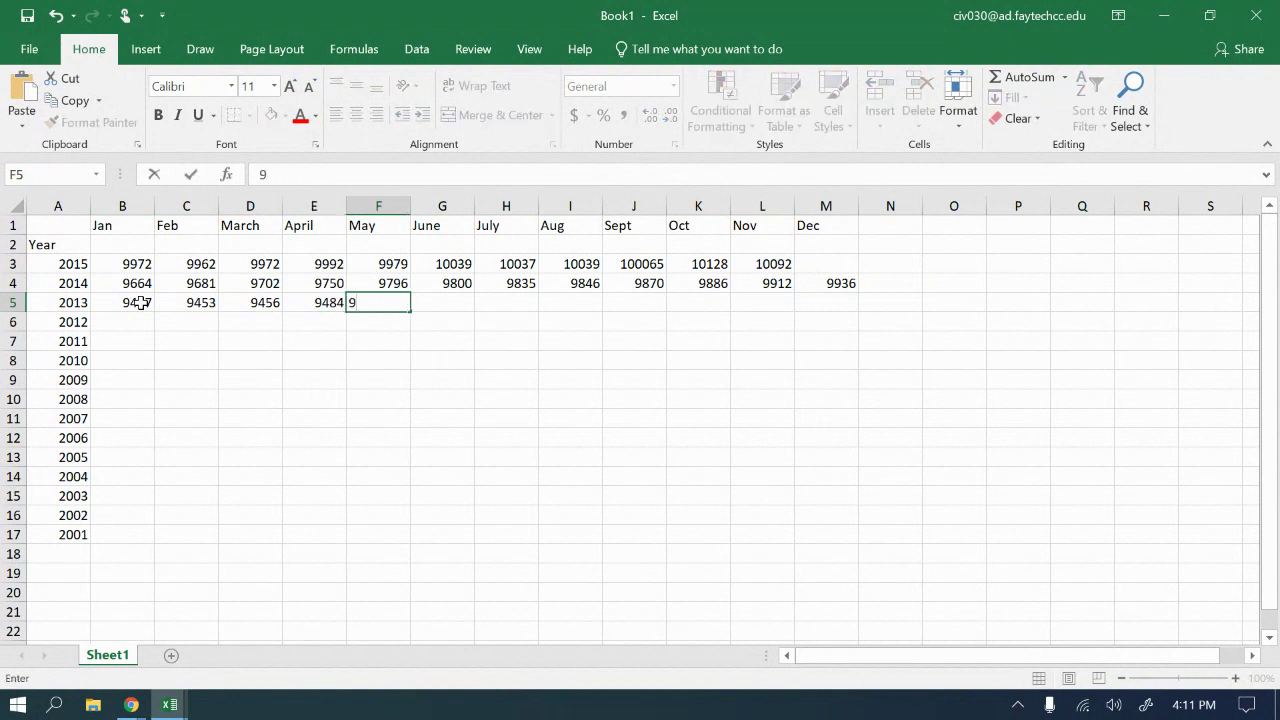
pyautogui.write('516')
pyautogui.press('Tab')
pyautogui.write('9')
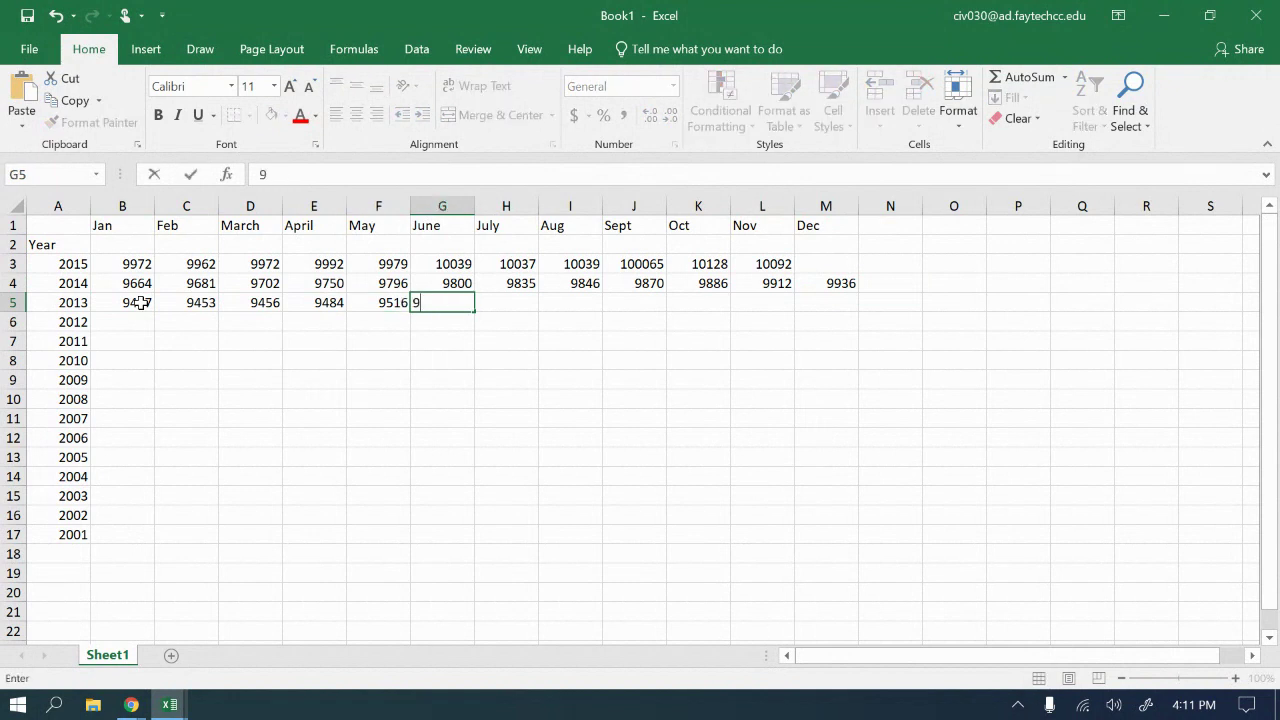
pyautogui.write('542')
pyautogui.press('Tab')
# - Enter 9552 for July, 9545 for Aug and 9552 for Sept in cells H5 to J5 of the 2013 row
pyautogui.write('9552')
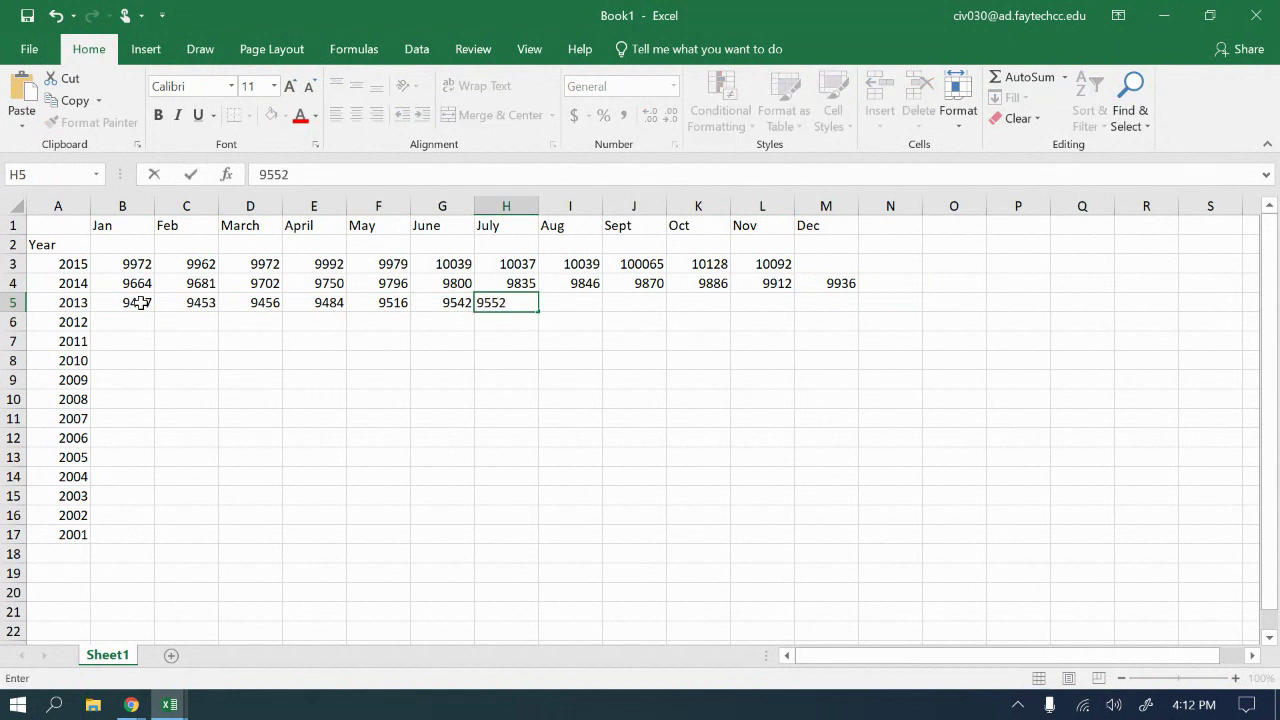
pyautogui.press('Tab')
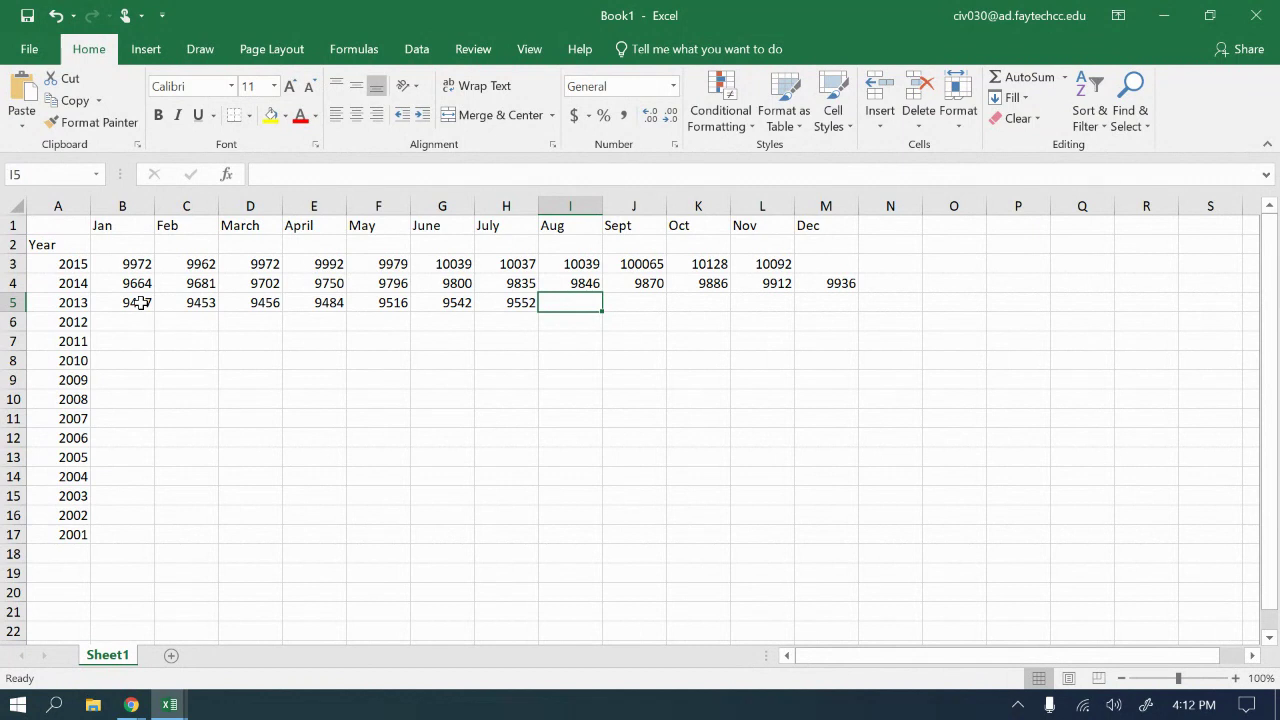
pyautogui.write('9545')
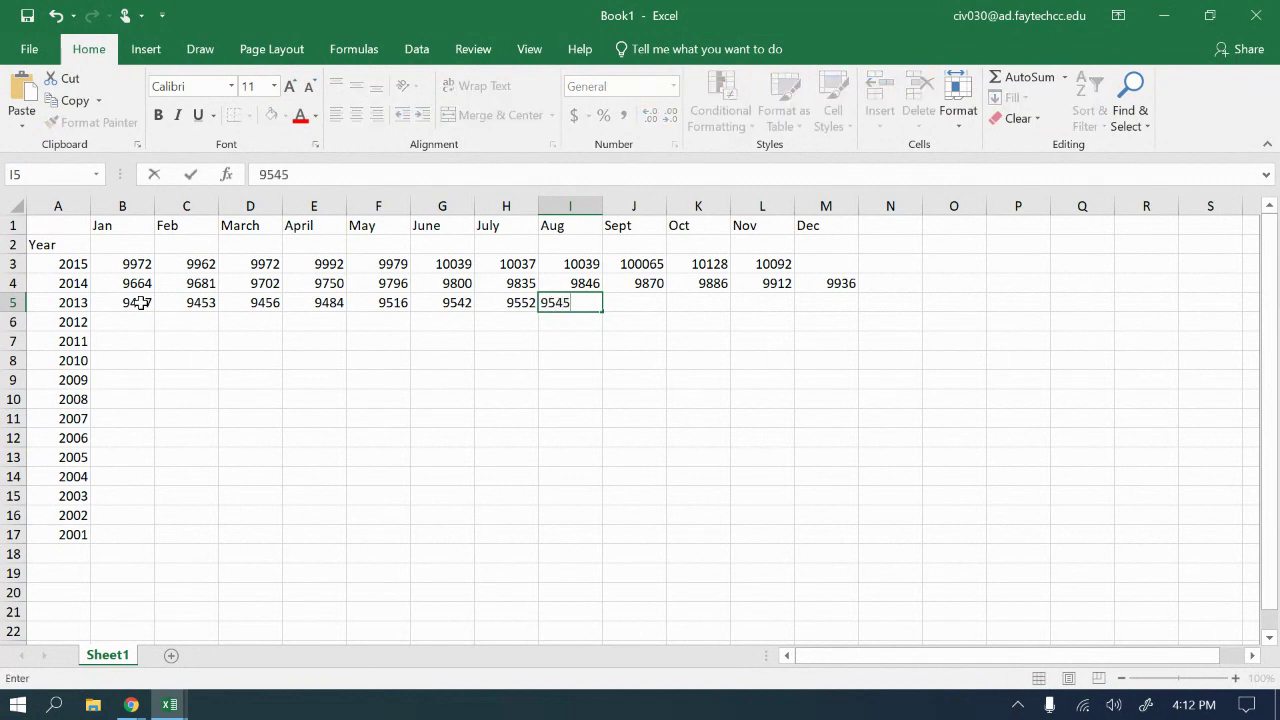
pyautogui.press('Tab')
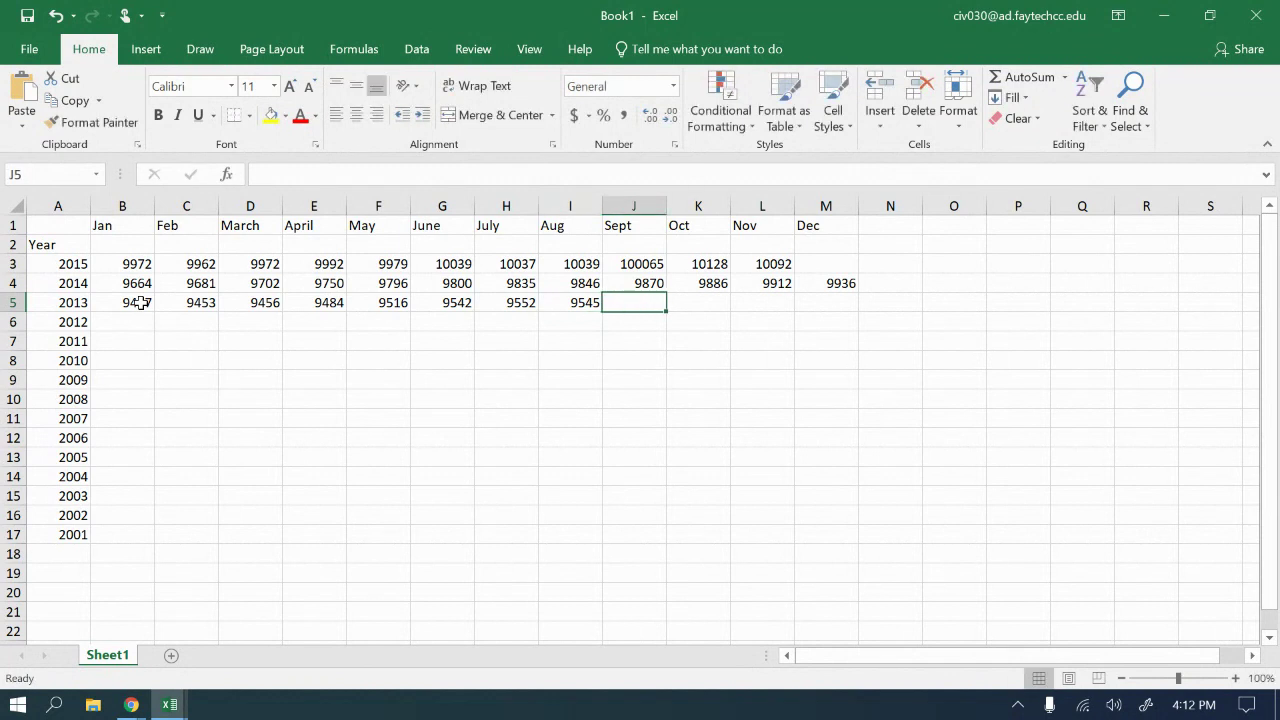
pyautogui.write('9552')
pyautogui.press('Tab')
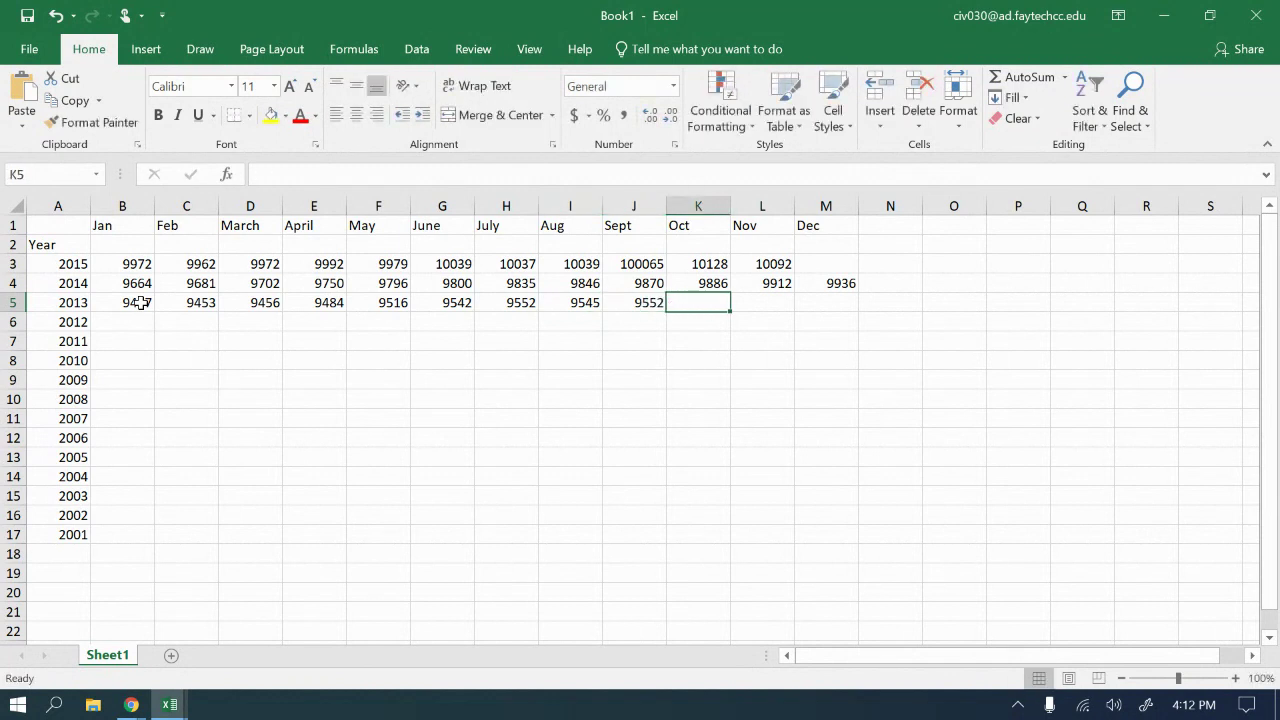
# - Complete the 2013 row with 9689 for Oct, 9666 for Nov and 9668 for Dec in cells K5 to M5
pyautogui.write('96')
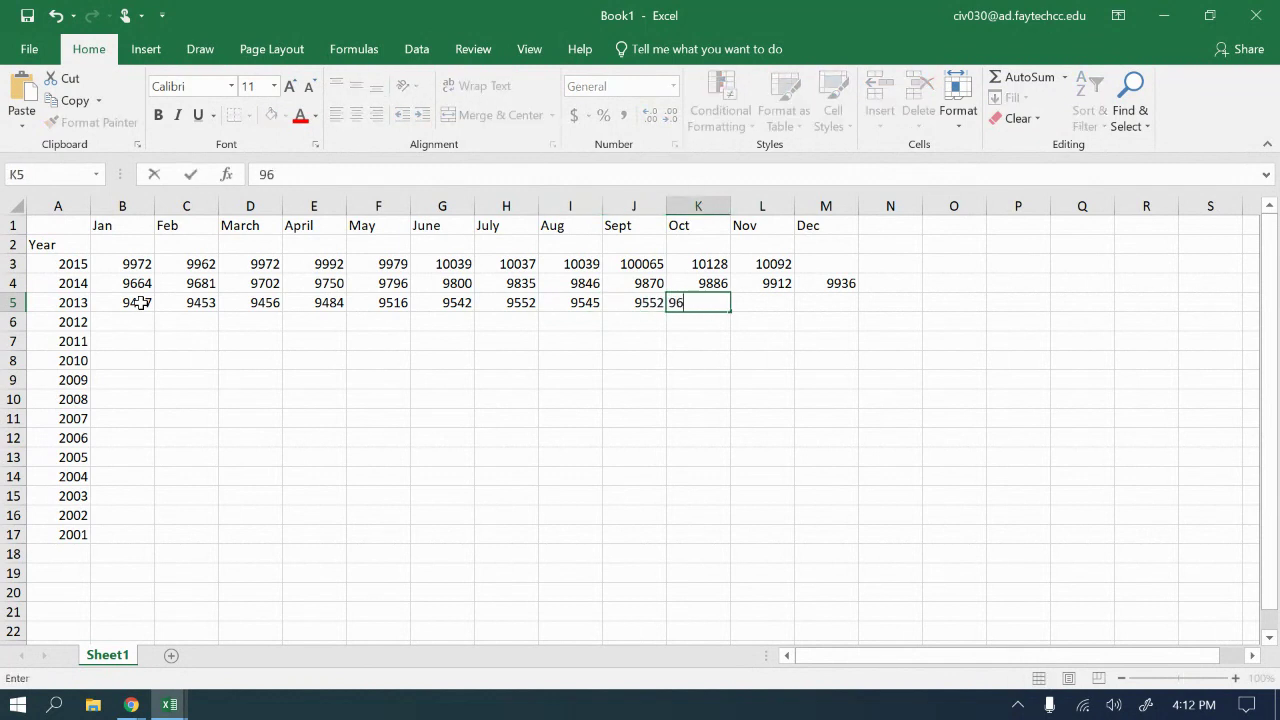
pyautogui.write('89')
pyautogui.press('Tab')
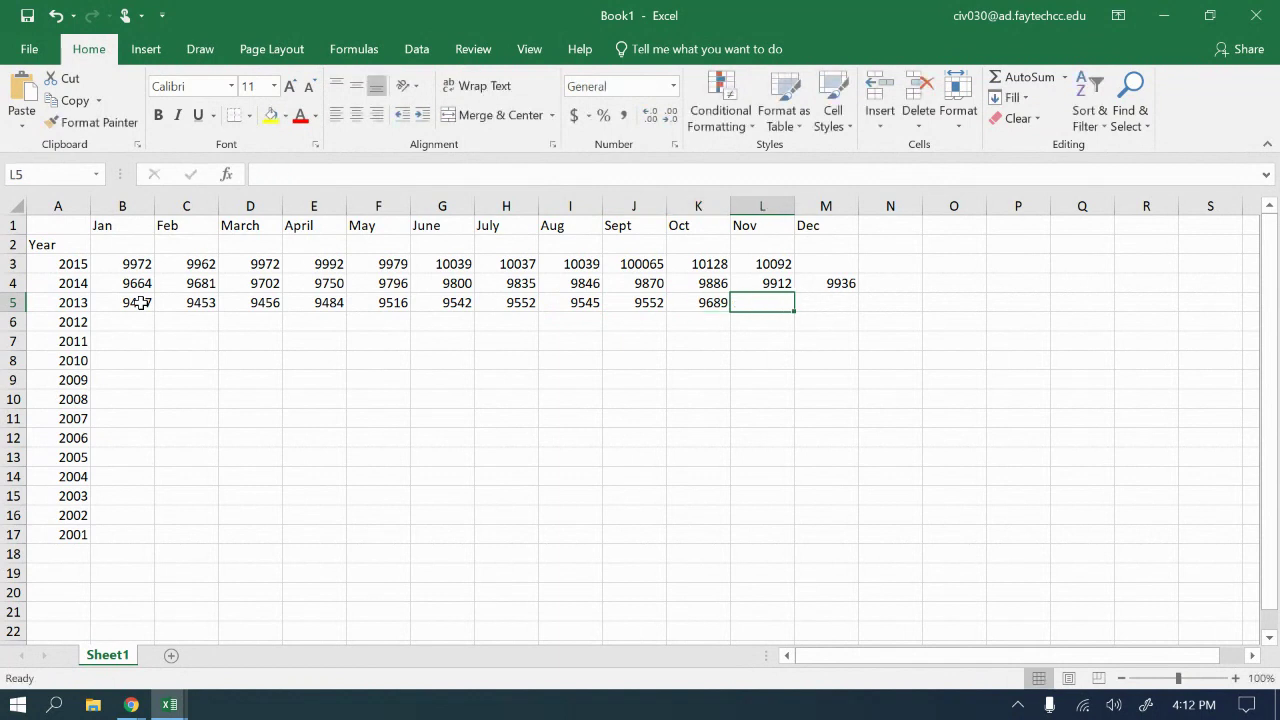
pyautogui.write('9666')
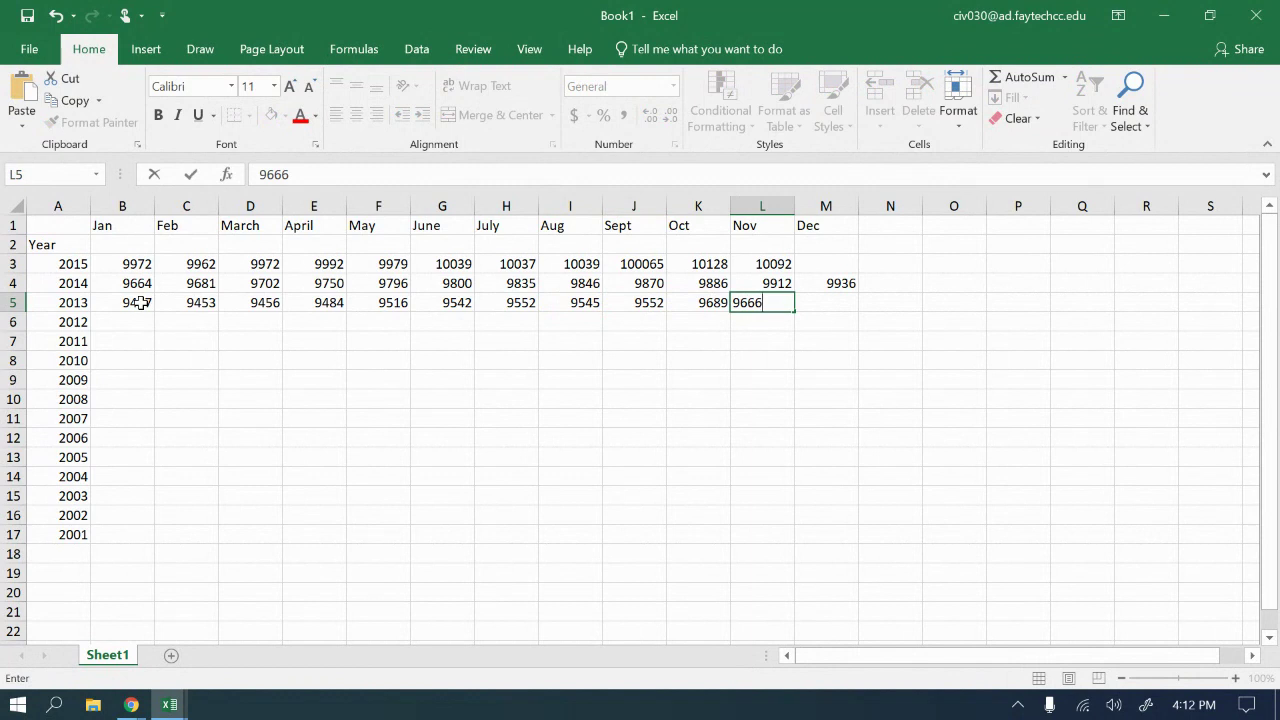
pyautogui.press('Tab')
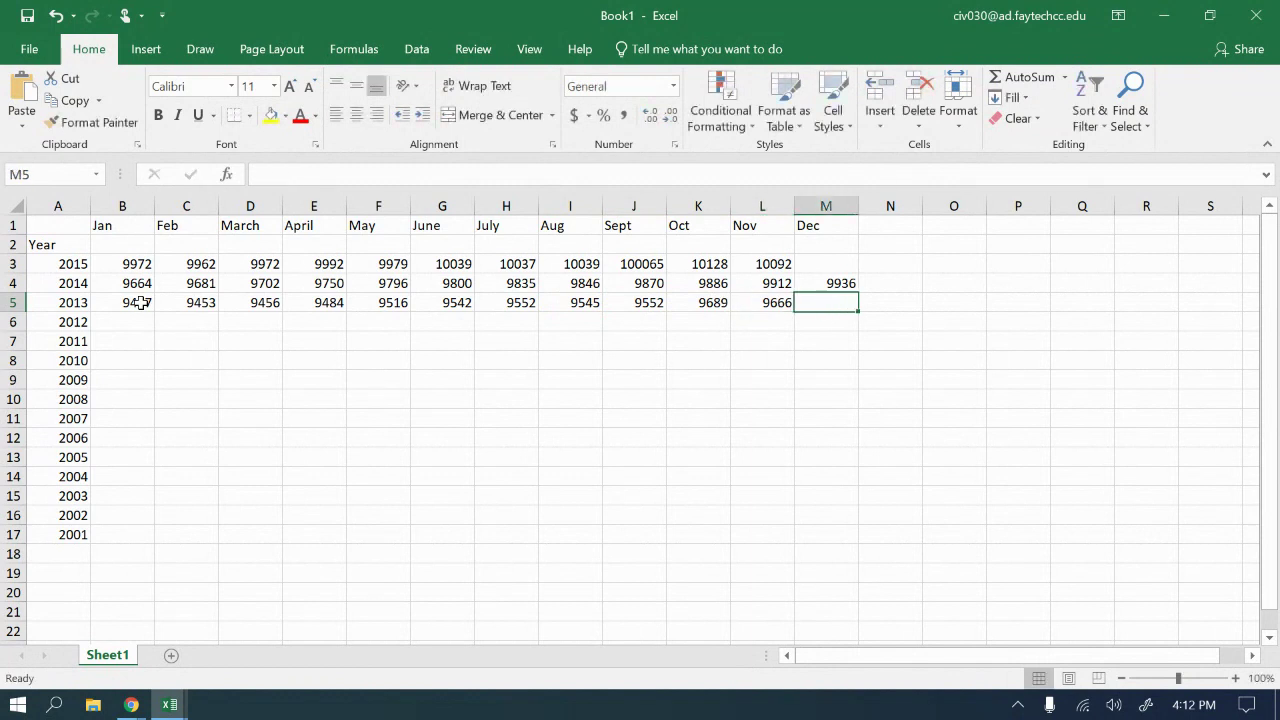
pyautogui.write('9668')
pyautogui.press('Return')
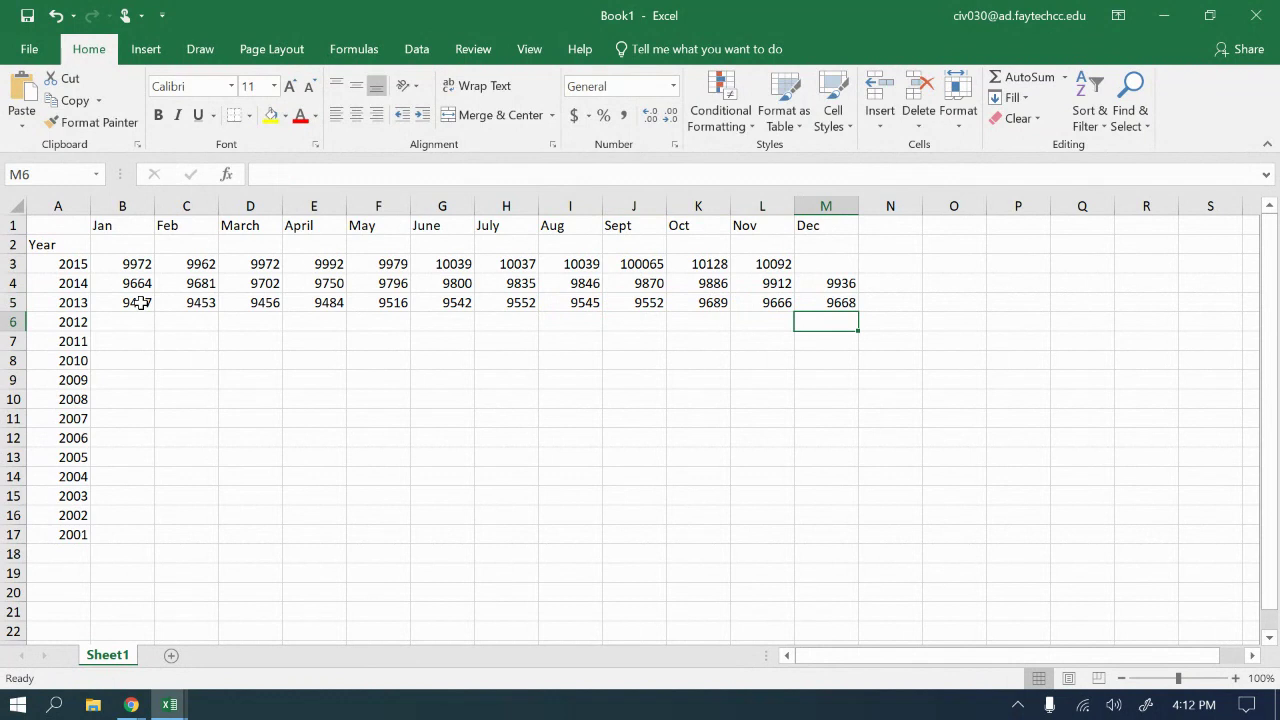
# - Enter the Jan index values 9176 for 2012 in B6 and 8938 for 2011 in B7
pyautogui.press('Left')
pyautogui.press('Left')
pyautogui.press('Left')
pyautogui.press('Left')
pyautogui.press('Left')
pyautogui.press('Left')
pyautogui.press('Left')
pyautogui.press('Left')
pyautogui.press('Left')
pyautogui.press('Left')
pyautogui.press('Left')
pyautogui.press('Left')
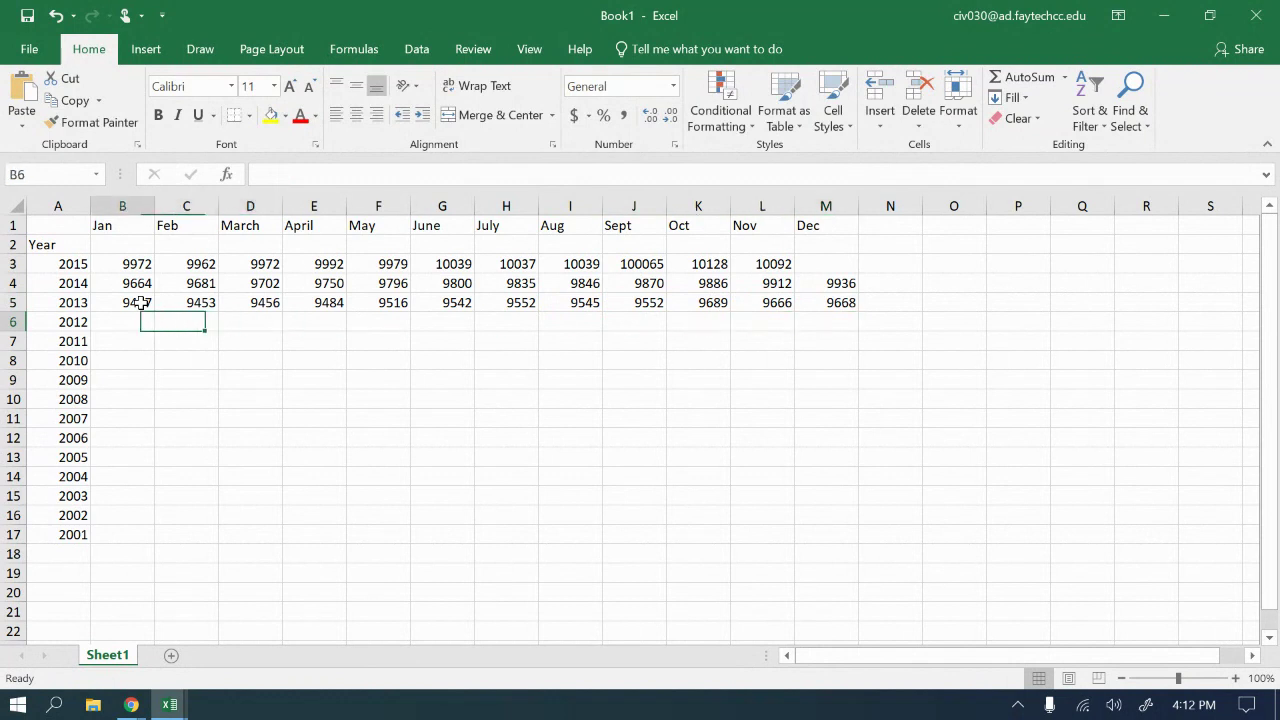
pyautogui.press('Right')
pyautogui.write('9176')
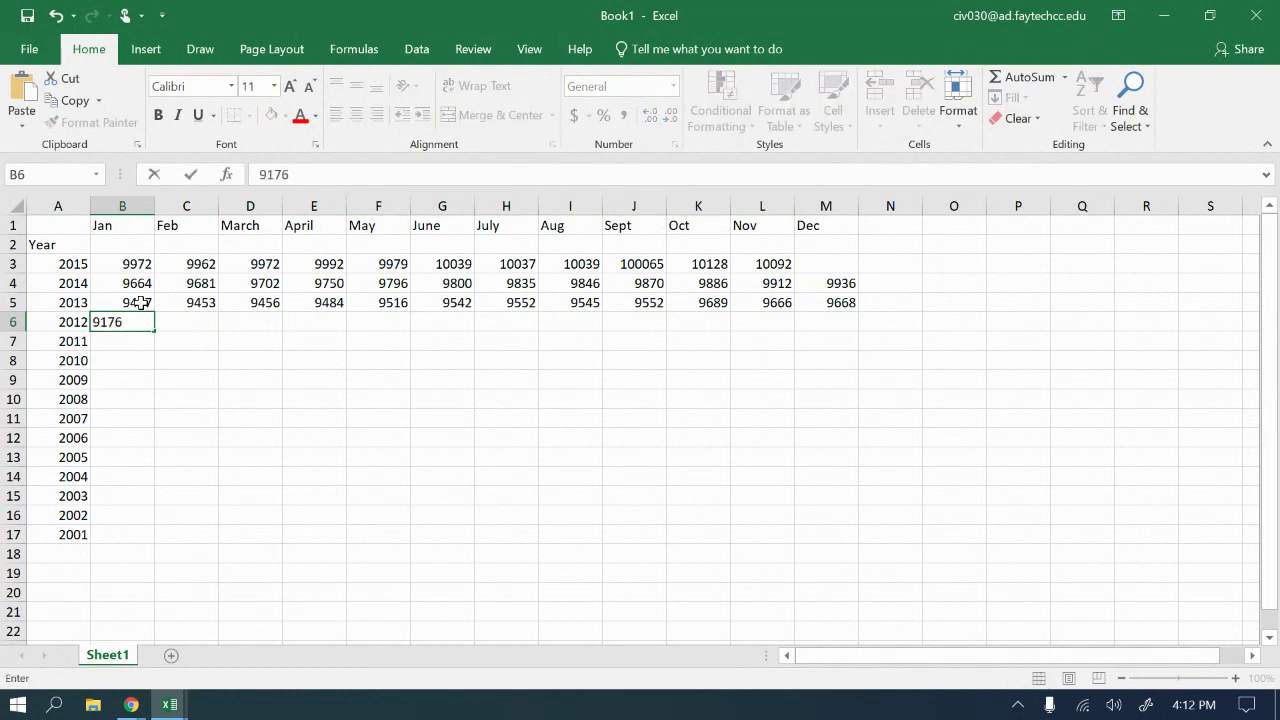
pyautogui.press('Return')
pyautogui.write('89')
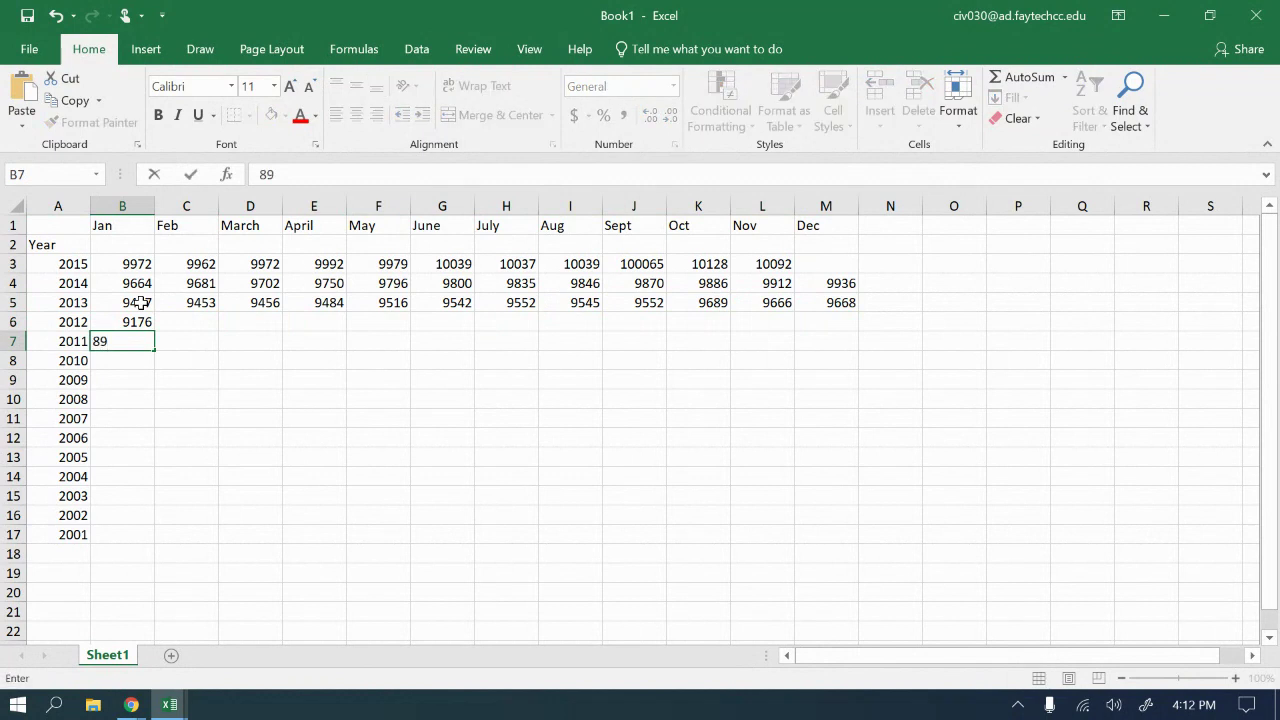
pyautogui.write('38')
pyautogui.press('Return')
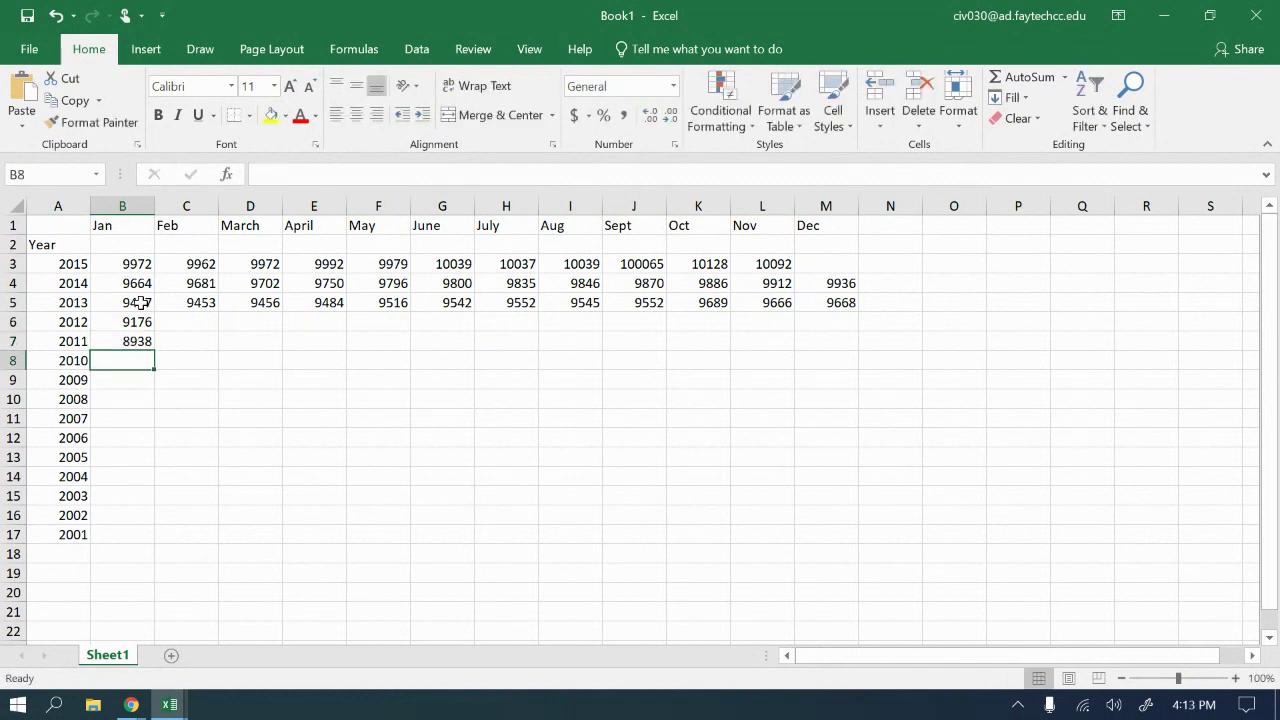
# - Enter the Jan index values 8660 for 2010, 8549 for 2009 and 8090 for 2008 in cells B8 to B10
pyautogui.write('8660')
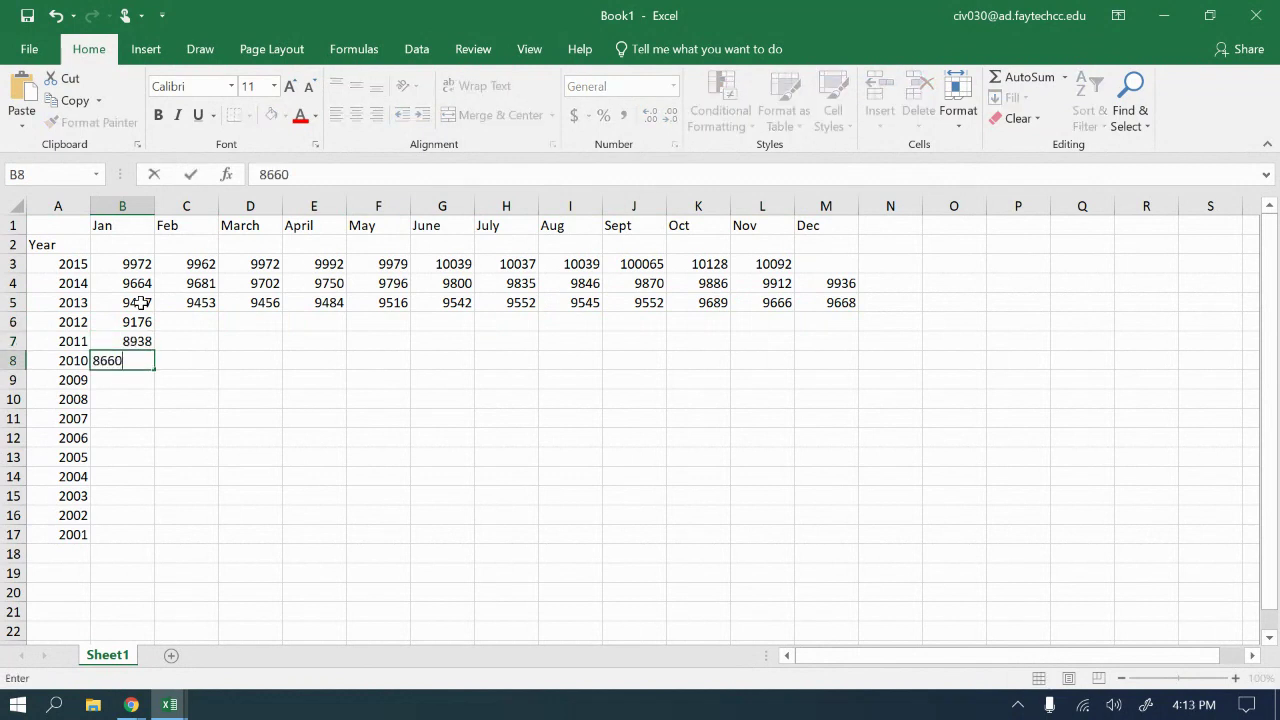
pyautogui.press('Return')
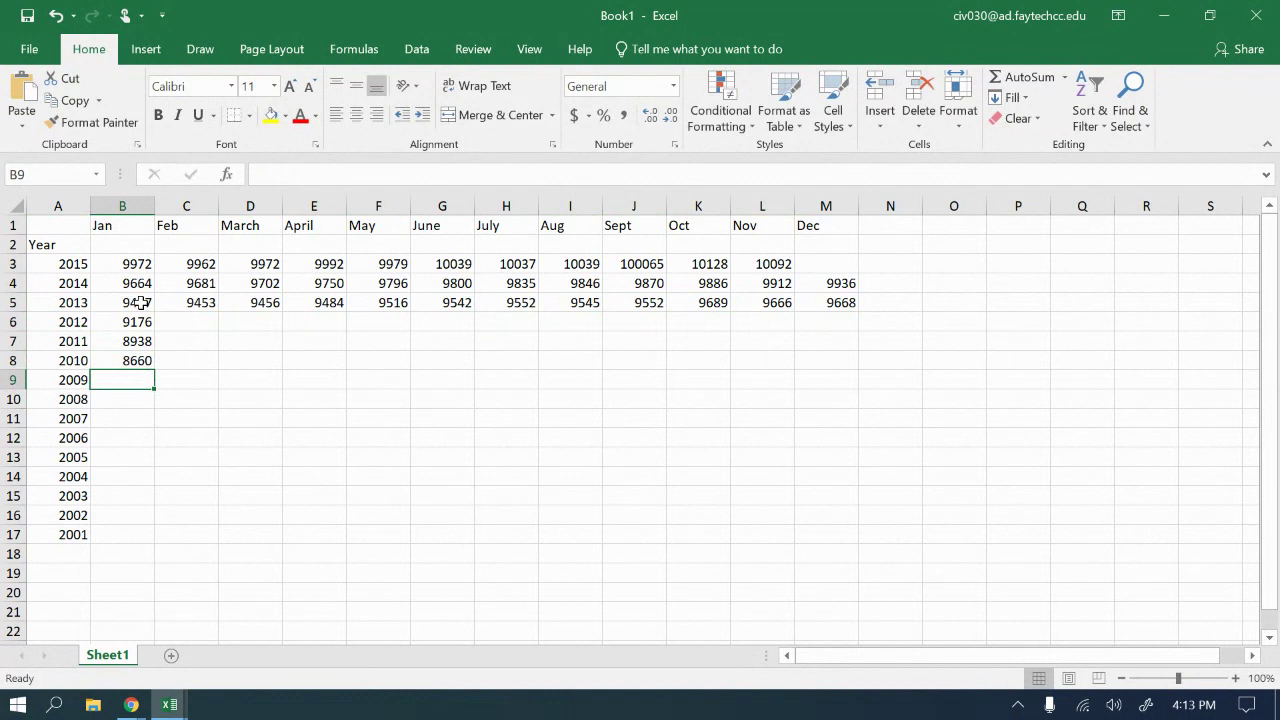
pyautogui.write('8549')
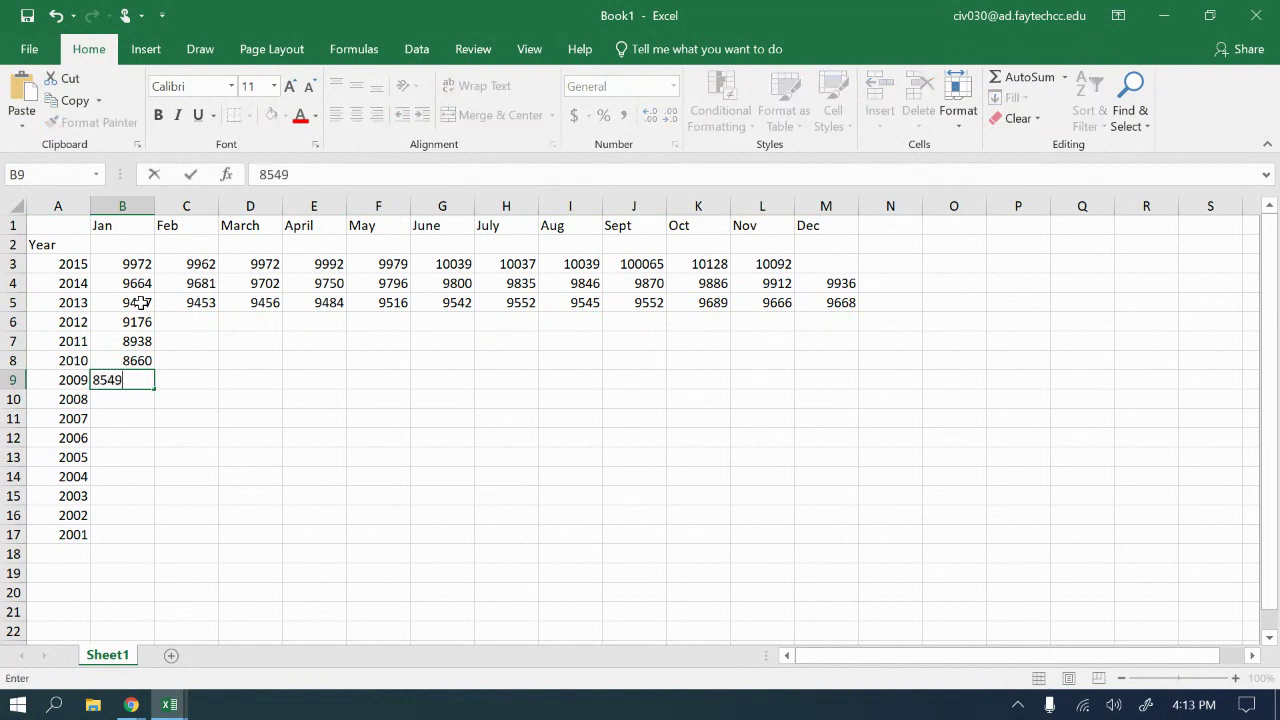
pyautogui.press('Return')
pyautogui.write('8090')
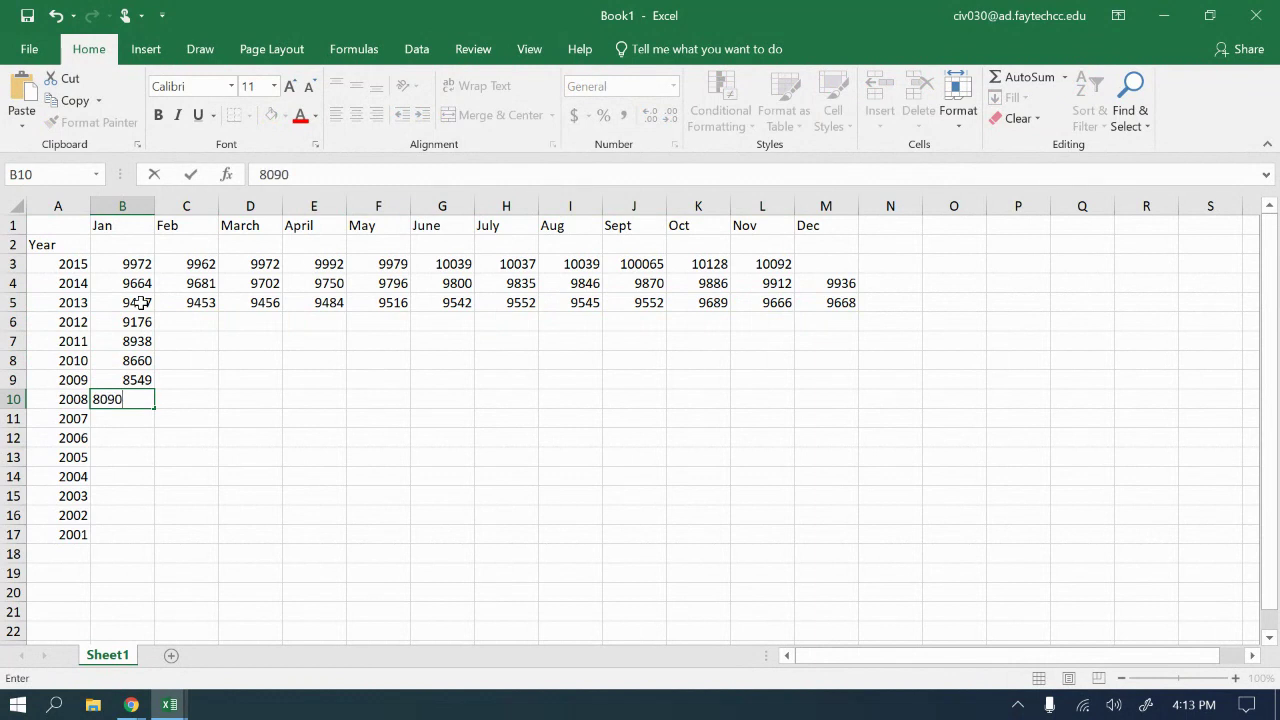
pyautogui.press('Return')
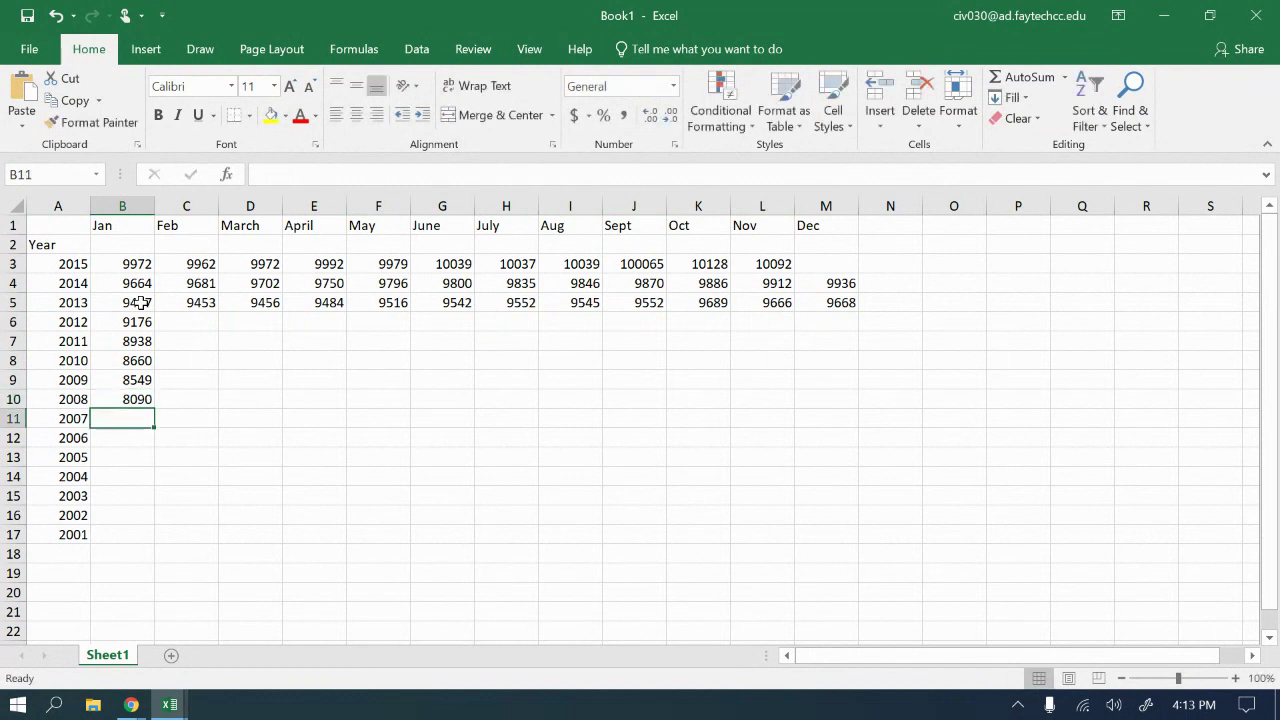
# - Enter the Jan index values 7880 for 2007, 7660 for 2006 and 7297 for 2005 in cells B11 to B13
pyautogui.write('7880')
pyautogui.press('Return')
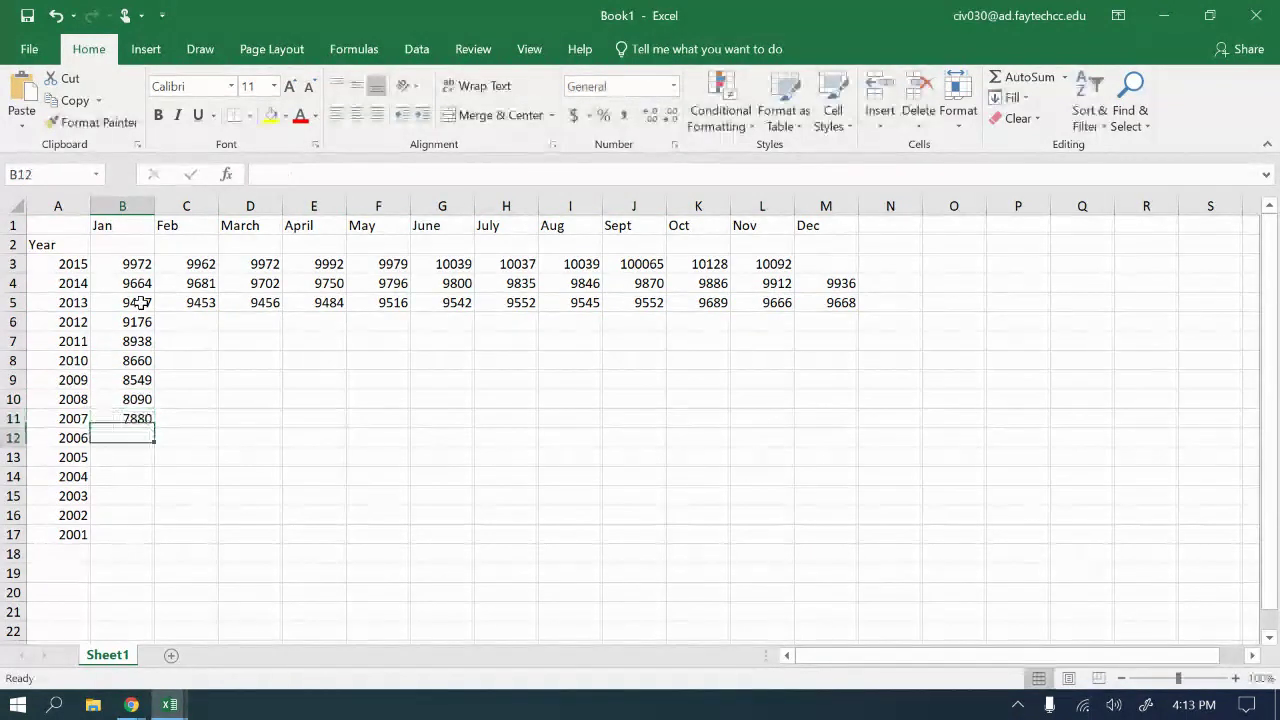
pyautogui.write('7660')
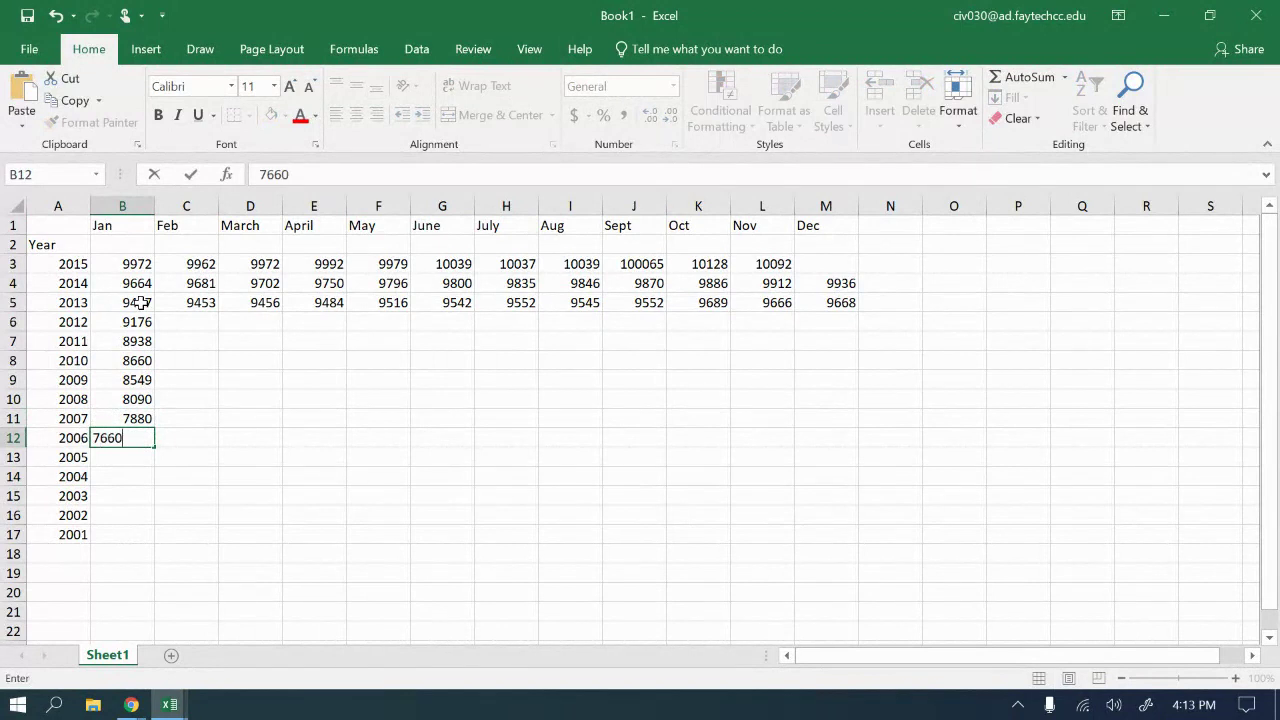
pyautogui.press('Return')
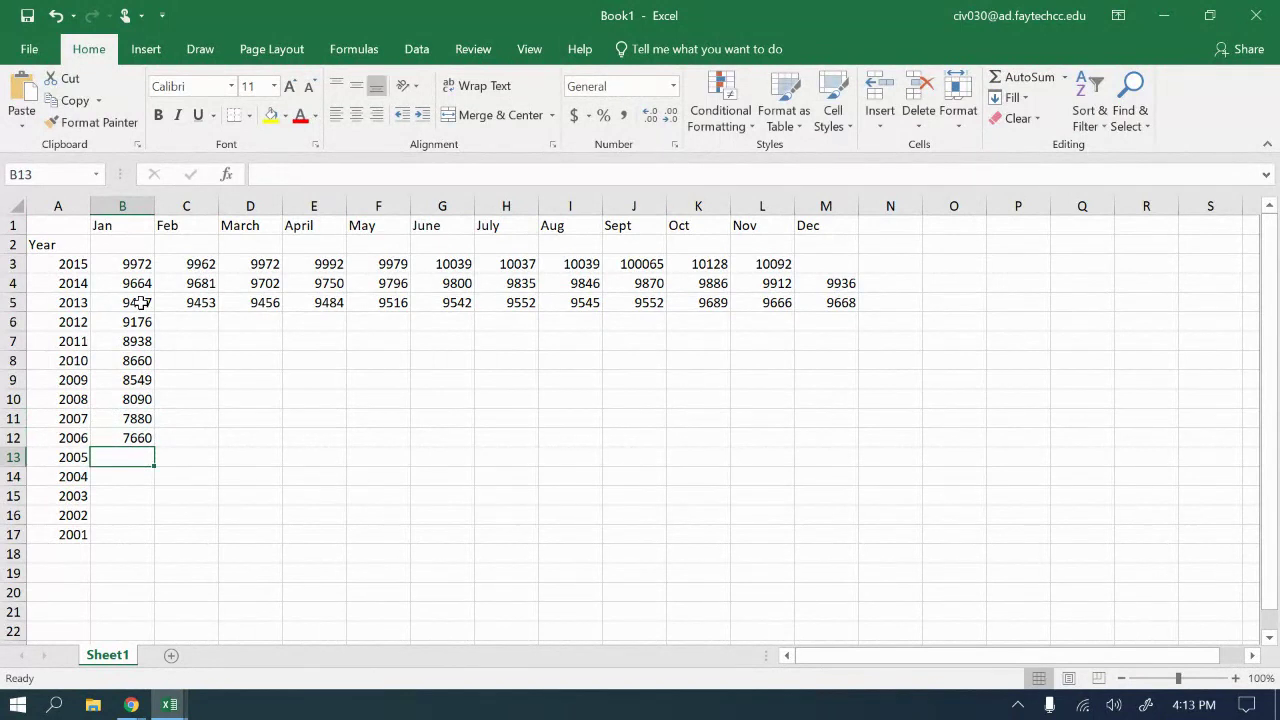
pyautogui.write('72')
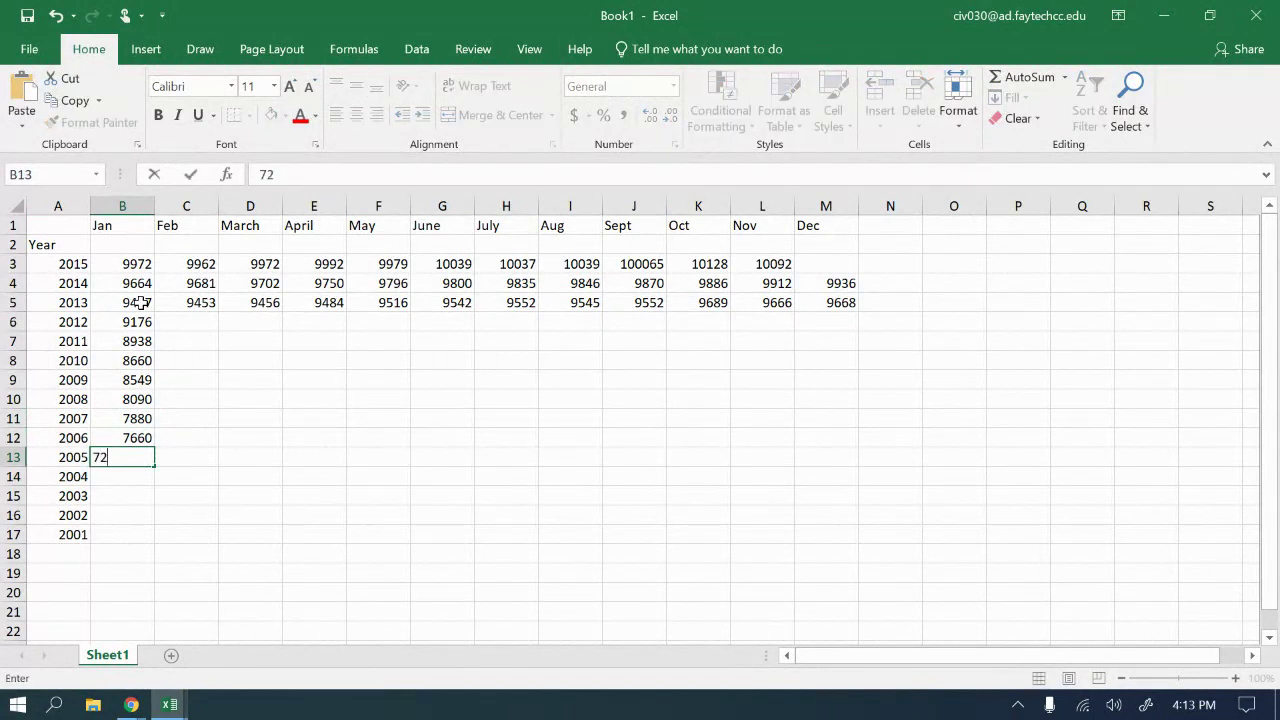
pyautogui.write('97')
pyautogui.press('Return')
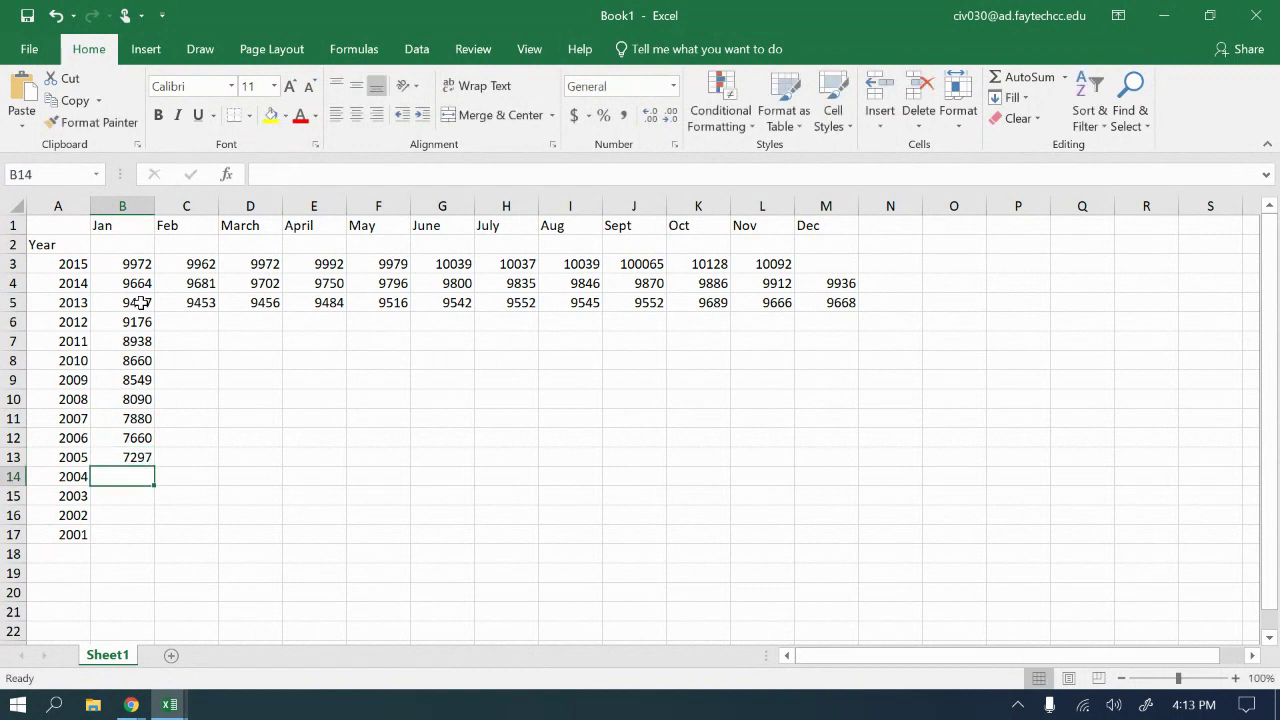
# - Complete the Jan column with 6825 for 2004, 6581 for 2003, 6462 for 2002 and 6281 for 2001 in cells B14 to B17
pyautogui.write('6825')
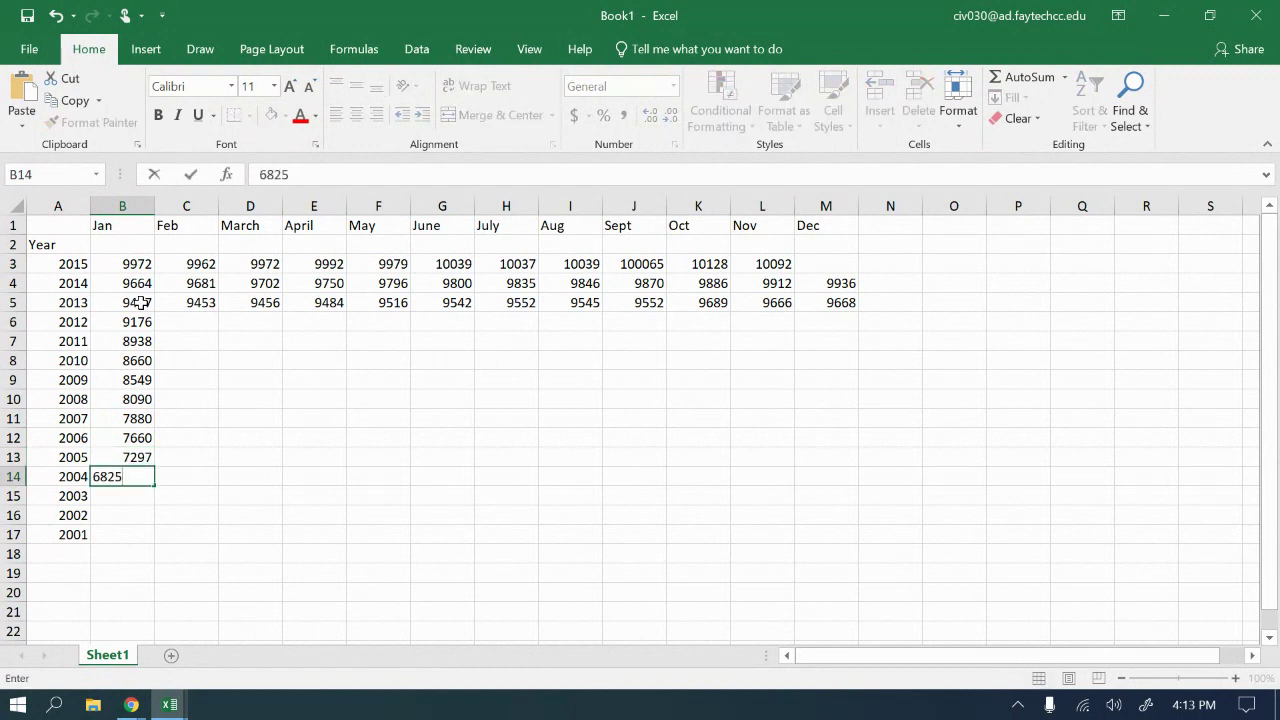
pyautogui.press('Return')
pyautogui.write('6581')
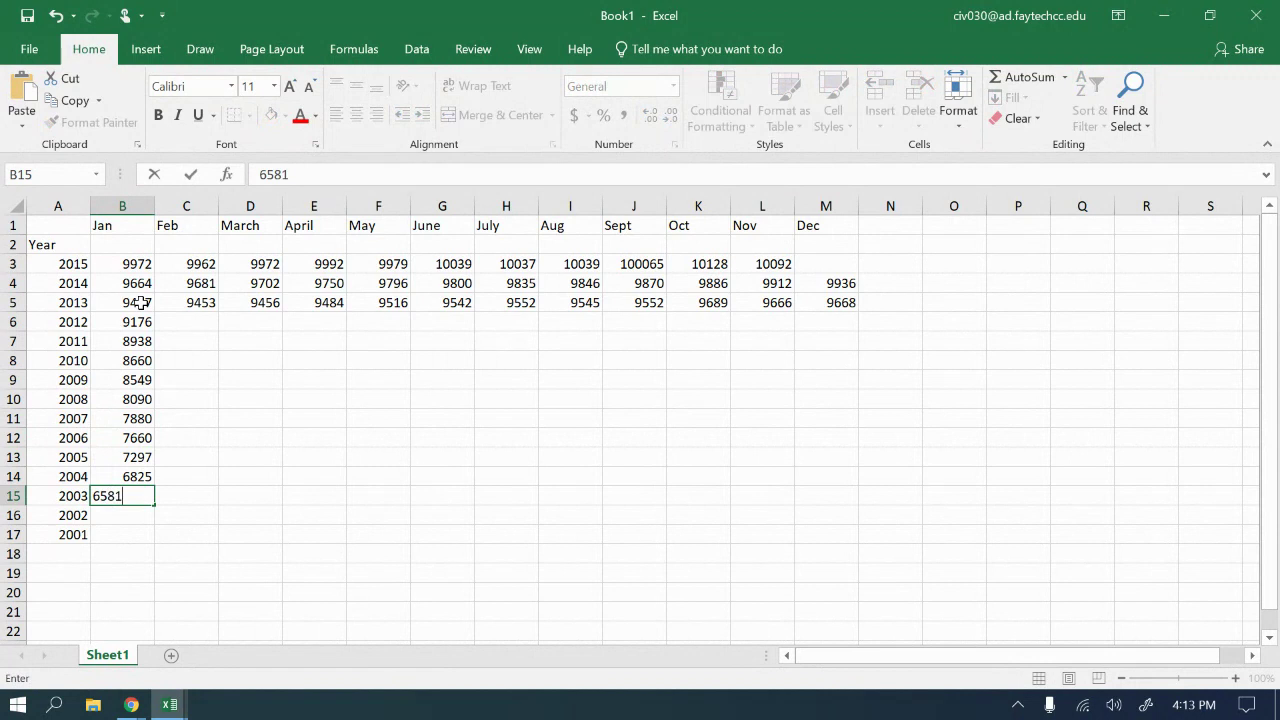
pyautogui.press('Return')
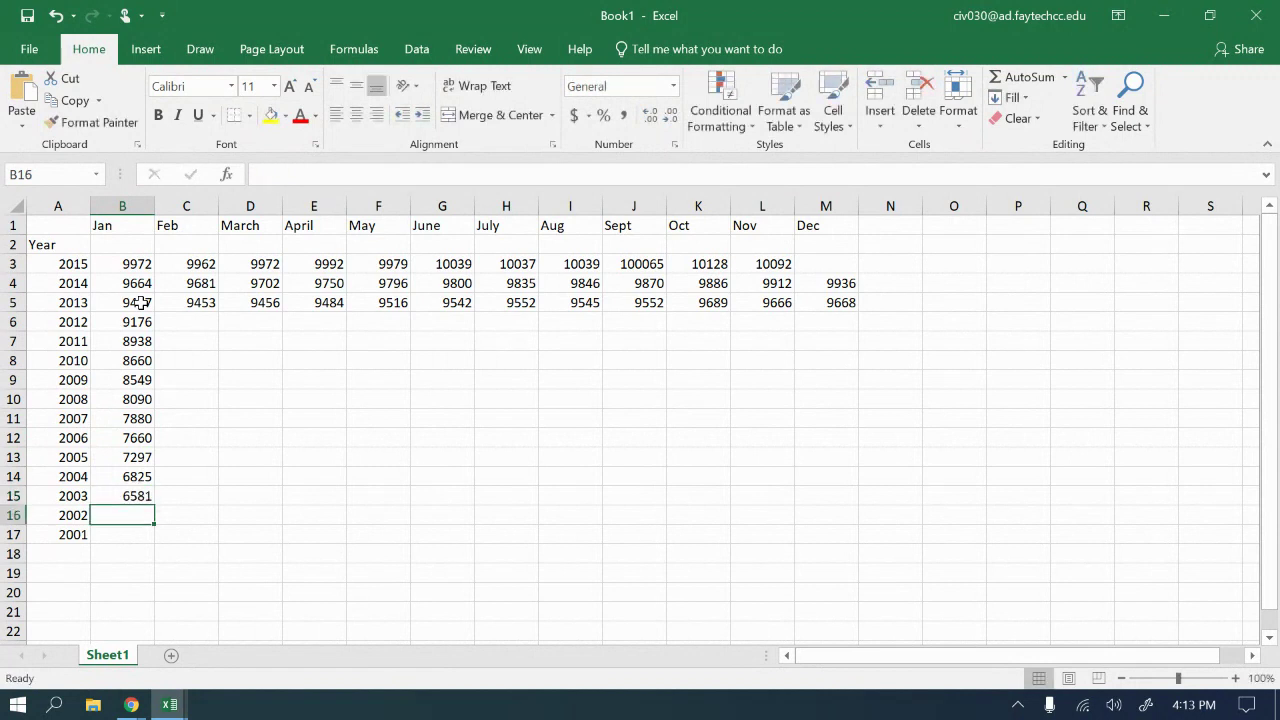
pyautogui.write('64')
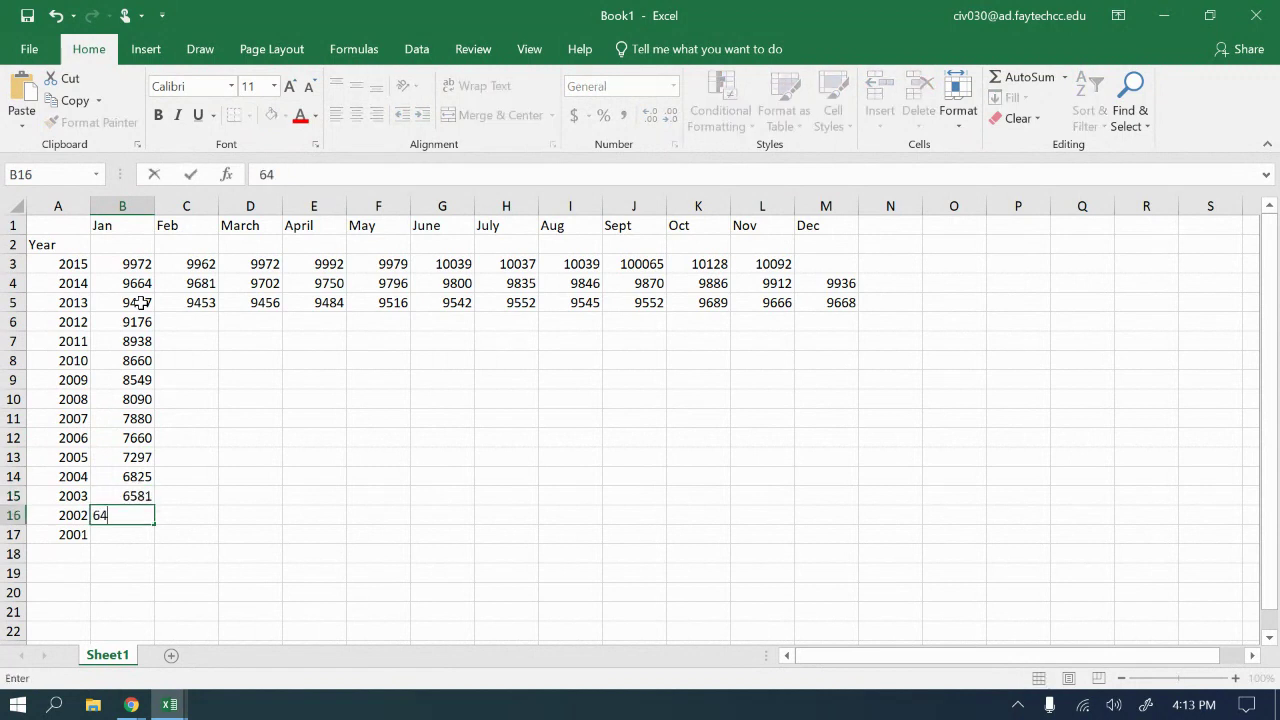
pyautogui.write('62')
pyautogui.press('Return')
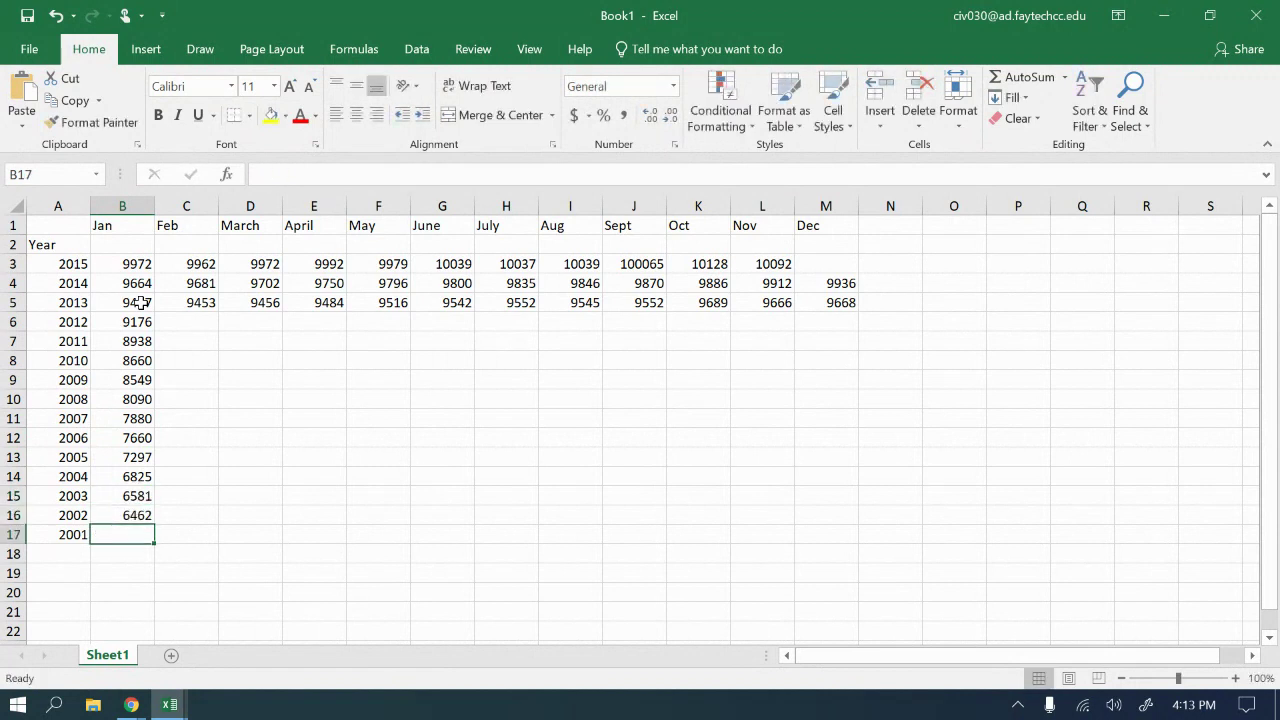
pyautogui.write('6281')
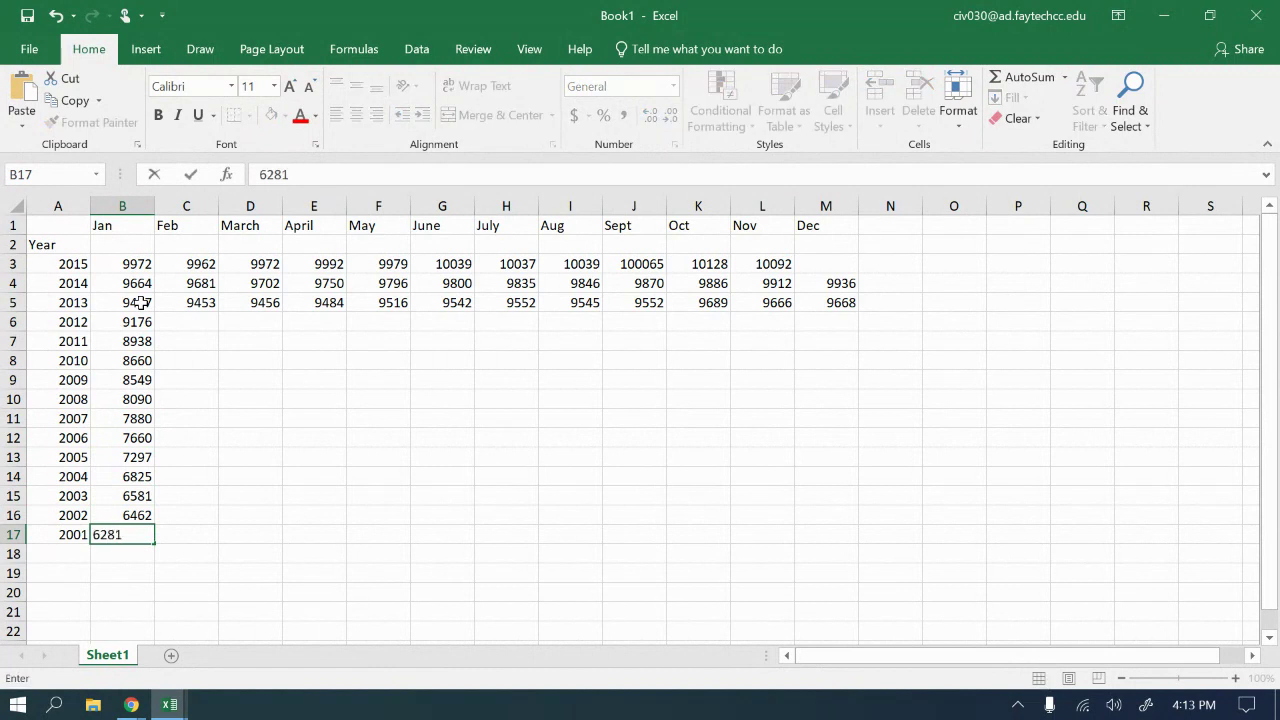
pyautogui.press('Return')
# - Enter the Feb index values 9198 for 2012, 8998 for 2011 and 8672 for 2010 in cells C6 to C8
pyautogui.click(188, 322)
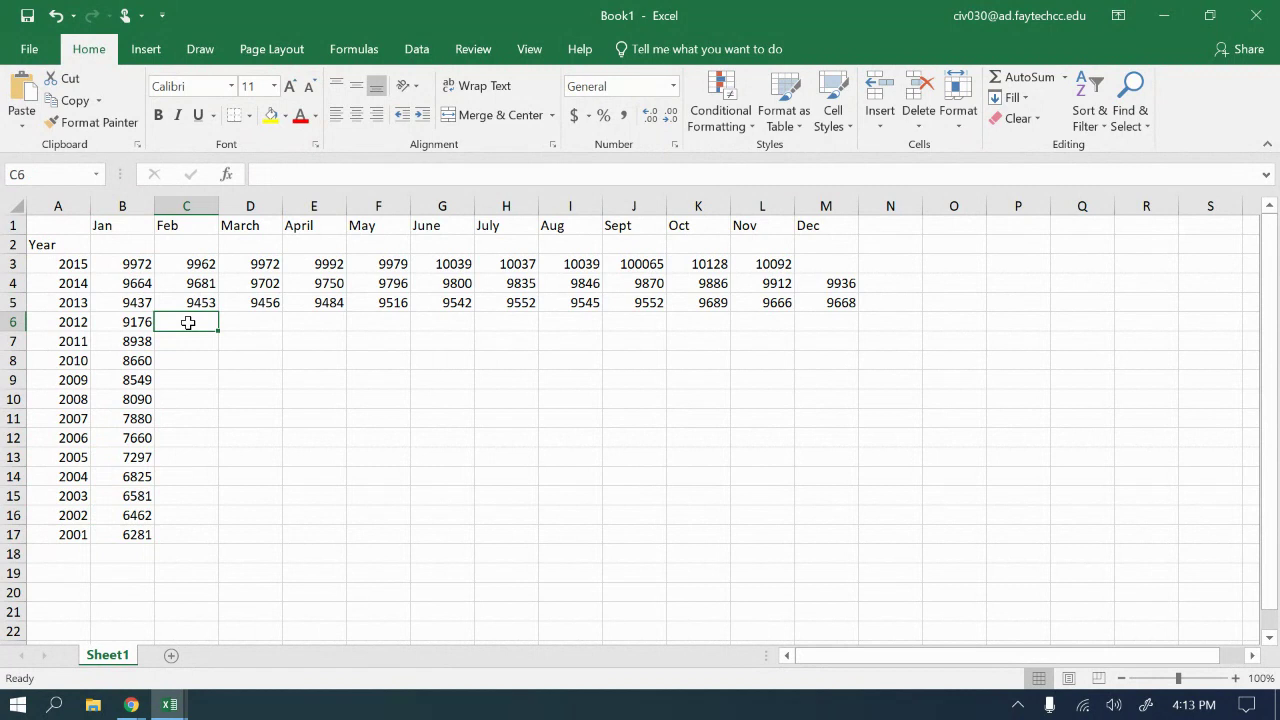
pyautogui.write('9198')
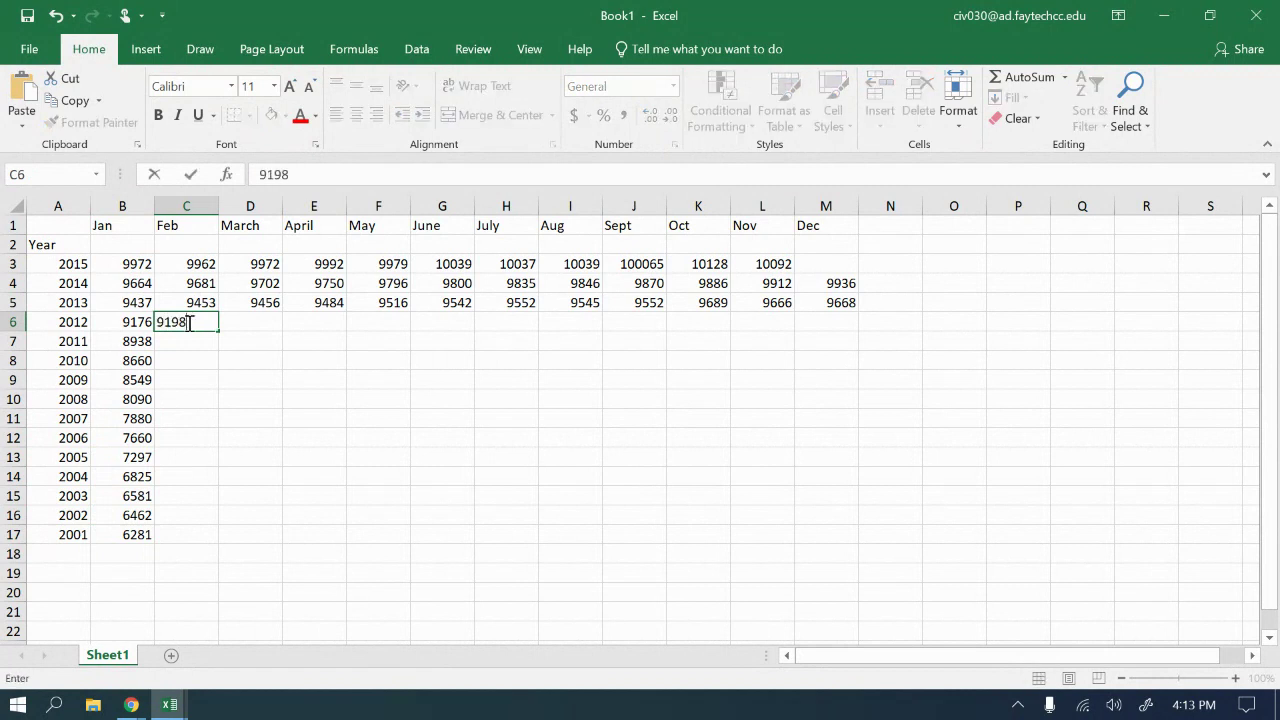
pyautogui.press('Return')
pyautogui.write('899')
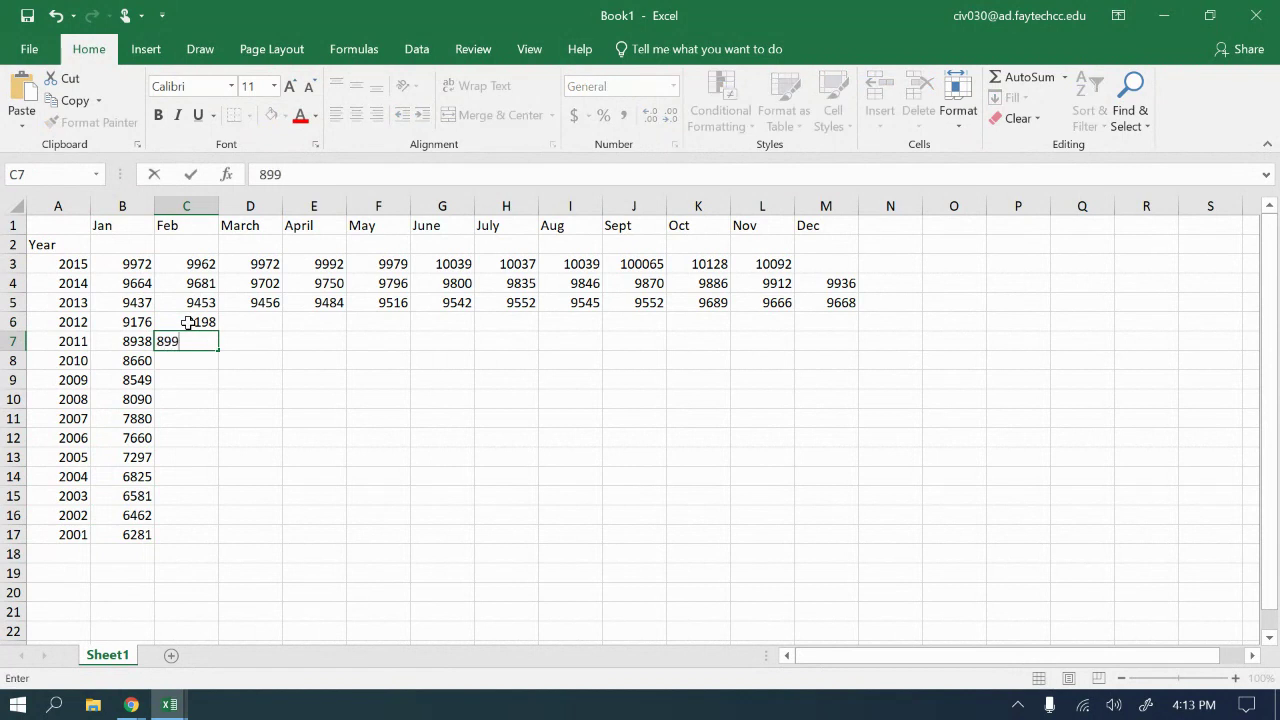
pyautogui.write('8')
pyautogui.press('Return')
pyautogui.write('8672')
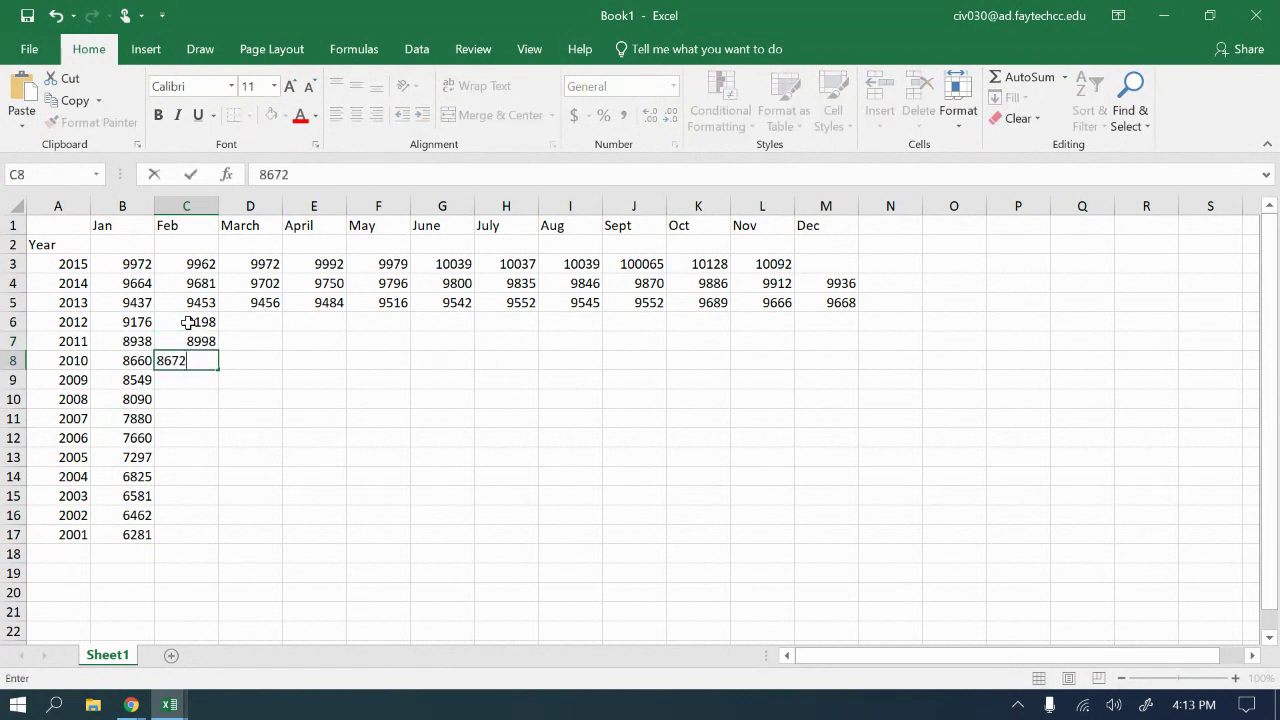
pyautogui.press('Return')
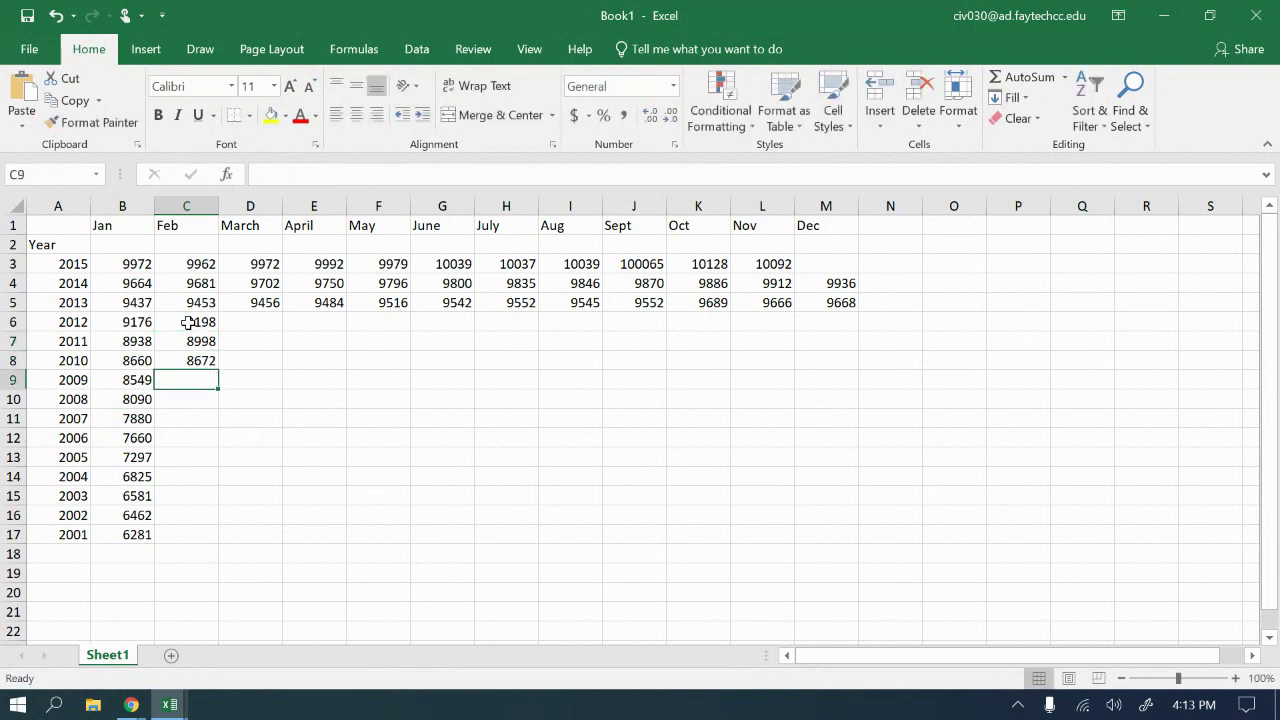
# - Enter the Feb index values 8533 for 2009, 8094 for 2008 and 7880 for 2007 in cells C9 to C11
pyautogui.write('8533')
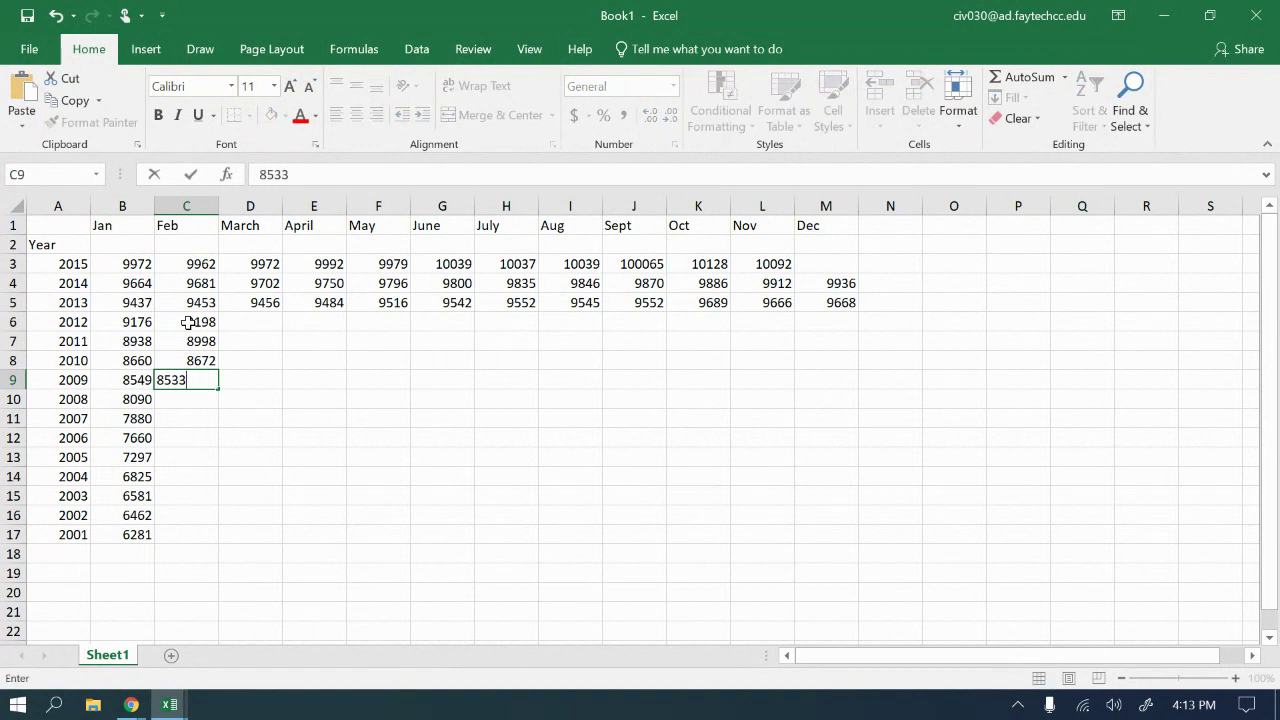
pyautogui.press('Return')
pyautogui.write('8094')
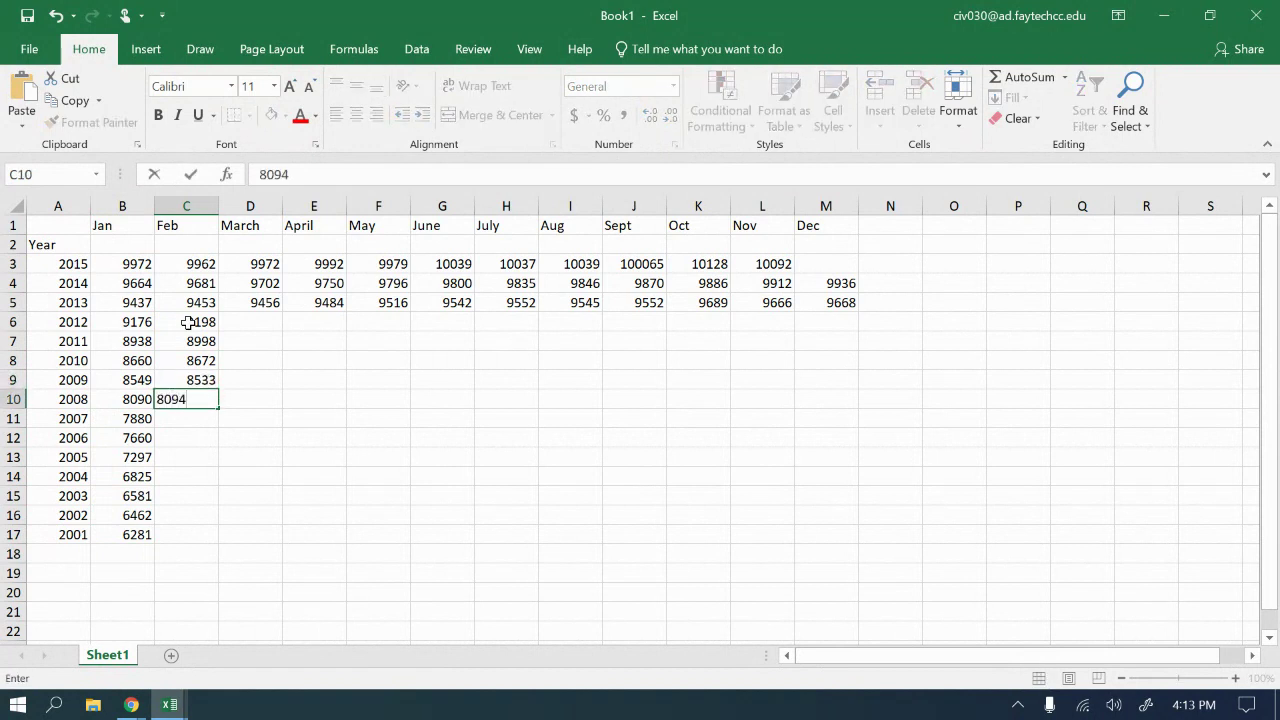
pyautogui.press('Return')
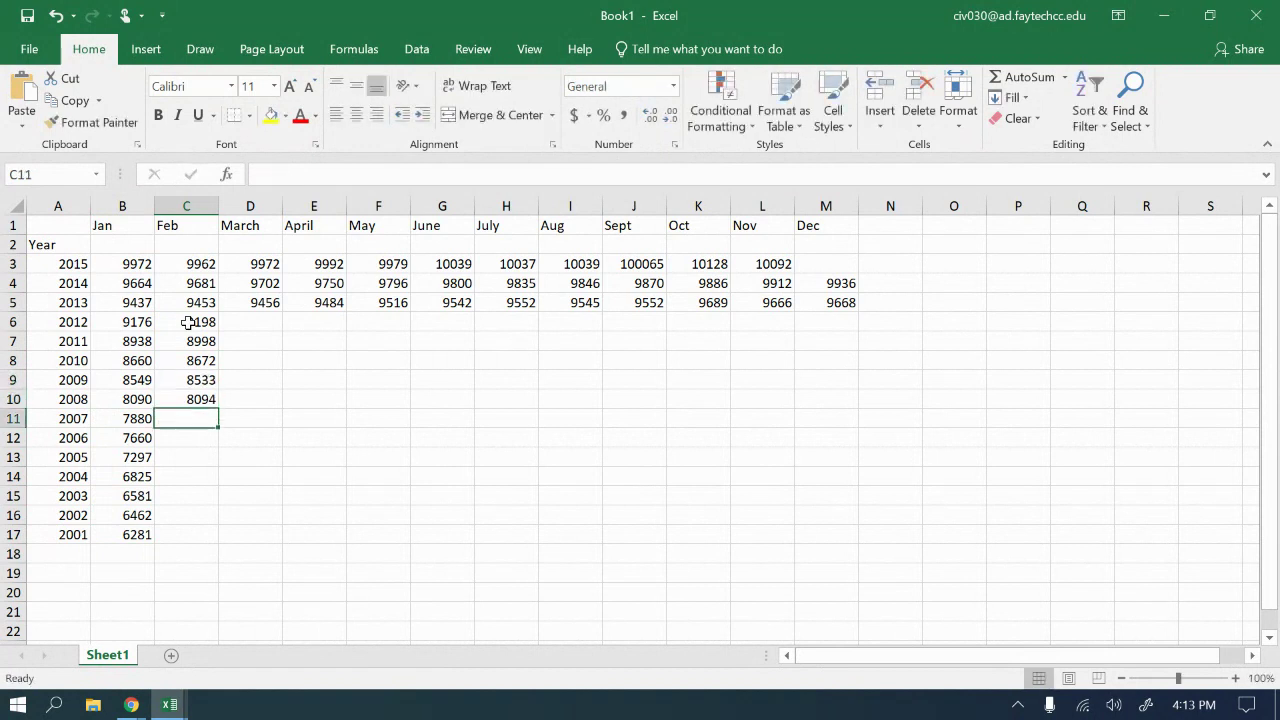
pyautogui.write('7880')
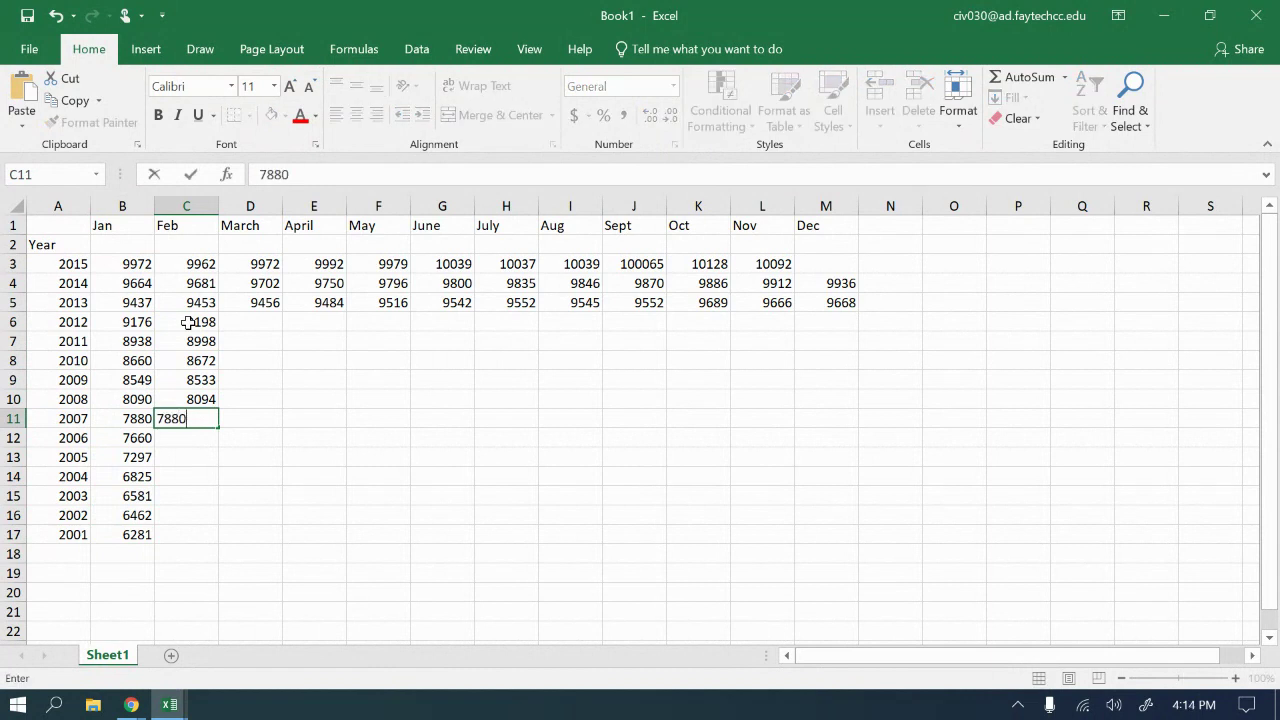
pyautogui.press('Return')
# - Enter the Feb index values 7689 for 2006 in C12 and 7298 for 2005 in C13
pyautogui.write('7')
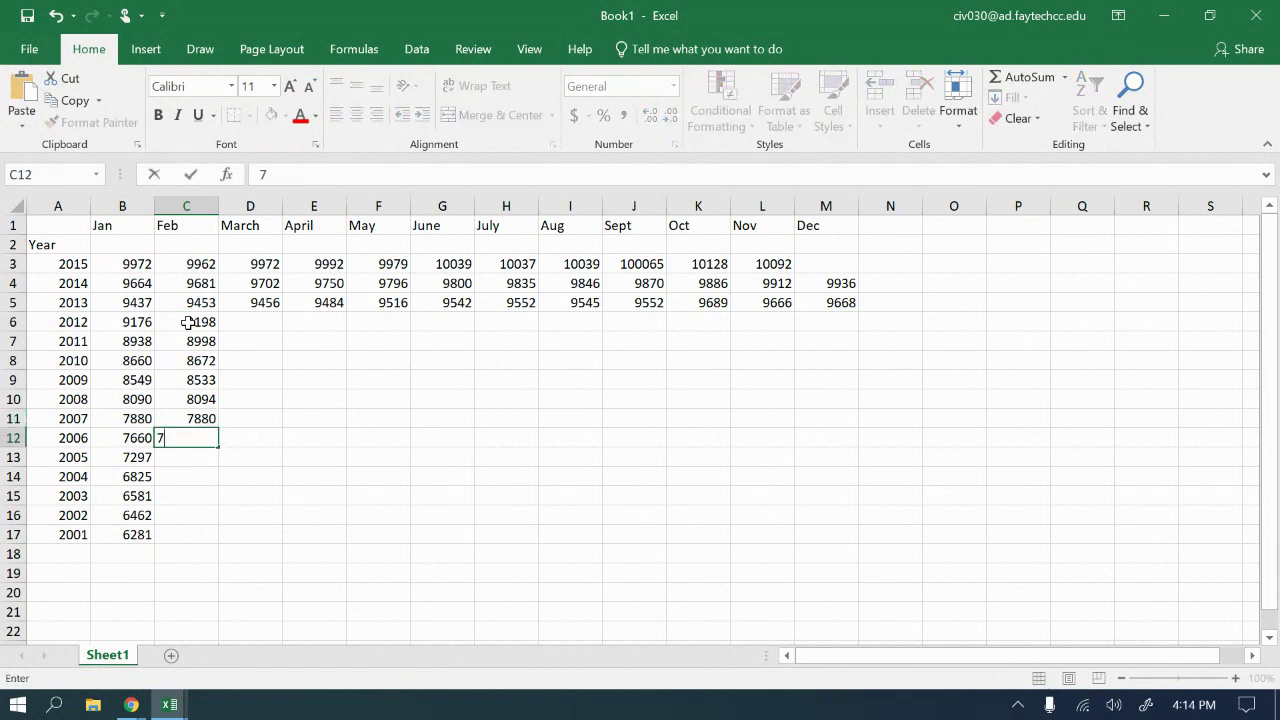
pyautogui.write('689')
pyautogui.press('Return')
pyautogui.write('7289')
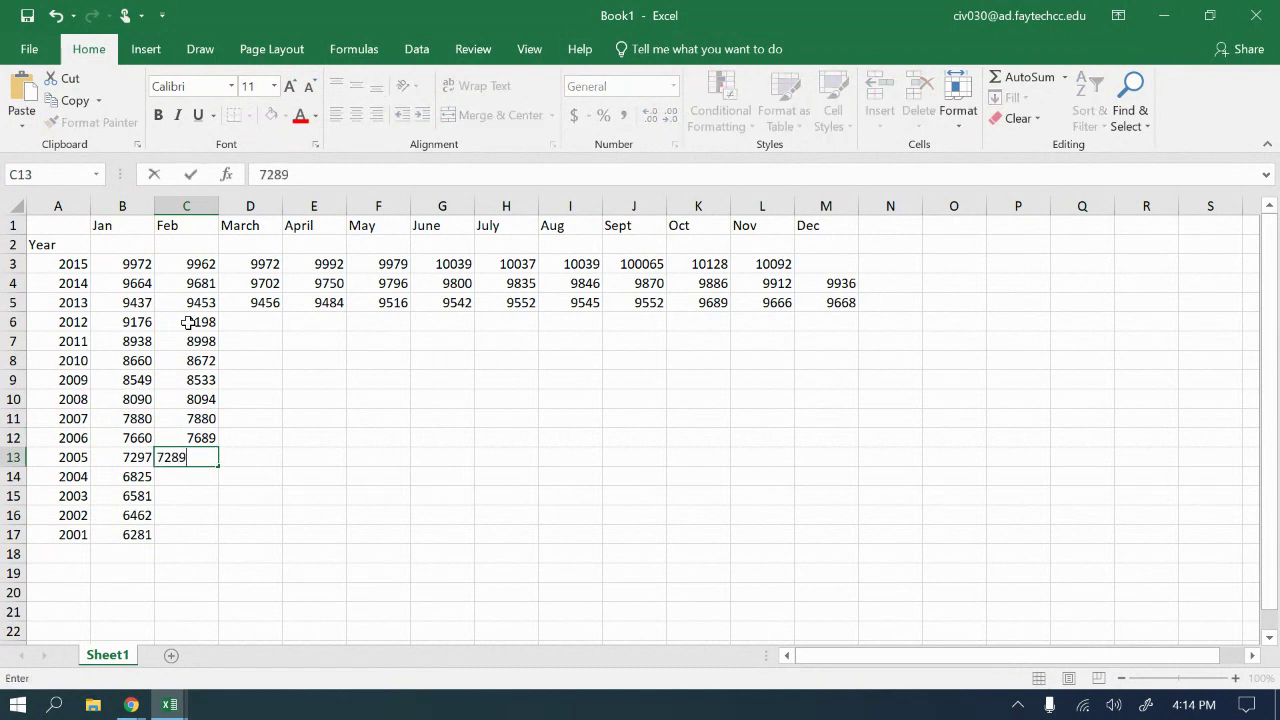
pyautogui.press('BackSpace')
pyautogui.press('BackSpace')
pyautogui.write('98')
pyautogui.press('Return')
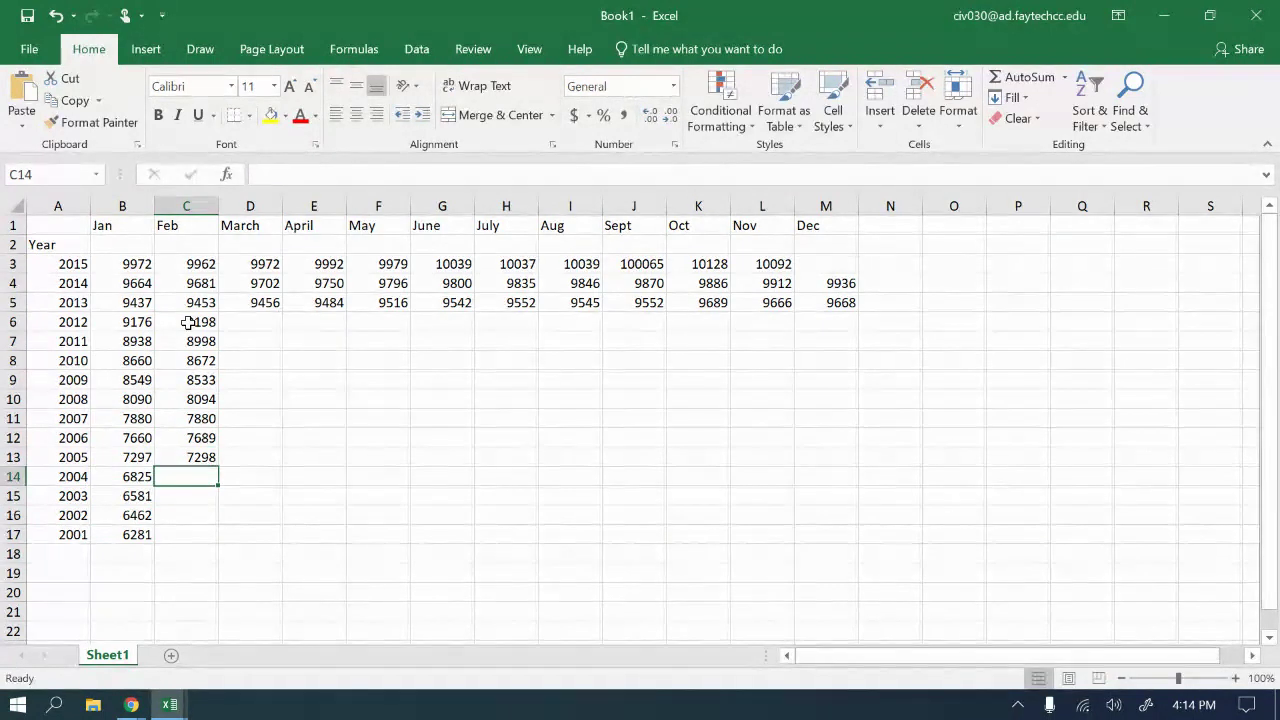
# - Complete the Feb column with 6862 for 2004, 6640 for 2003, 6462 for 2002 and 6272 for 2001 in cells C14 to C17
pyautogui.write('68')
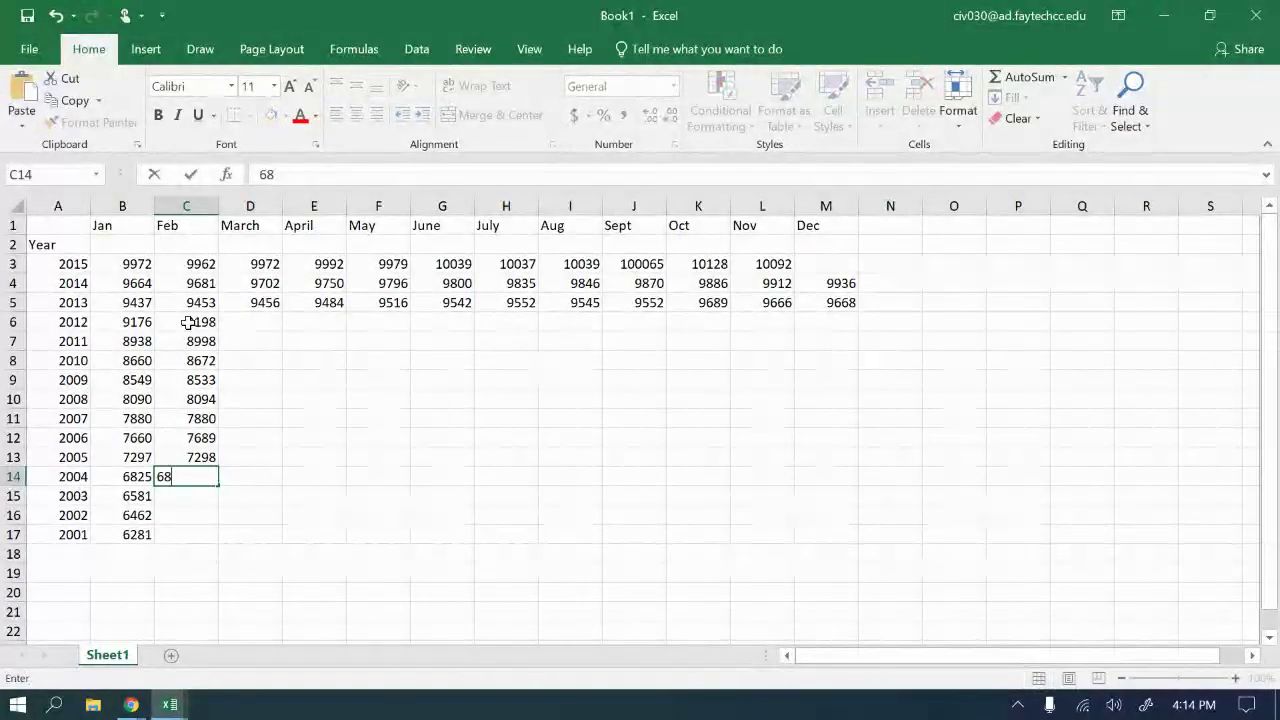
pyautogui.write('62')
pyautogui.press('Return')
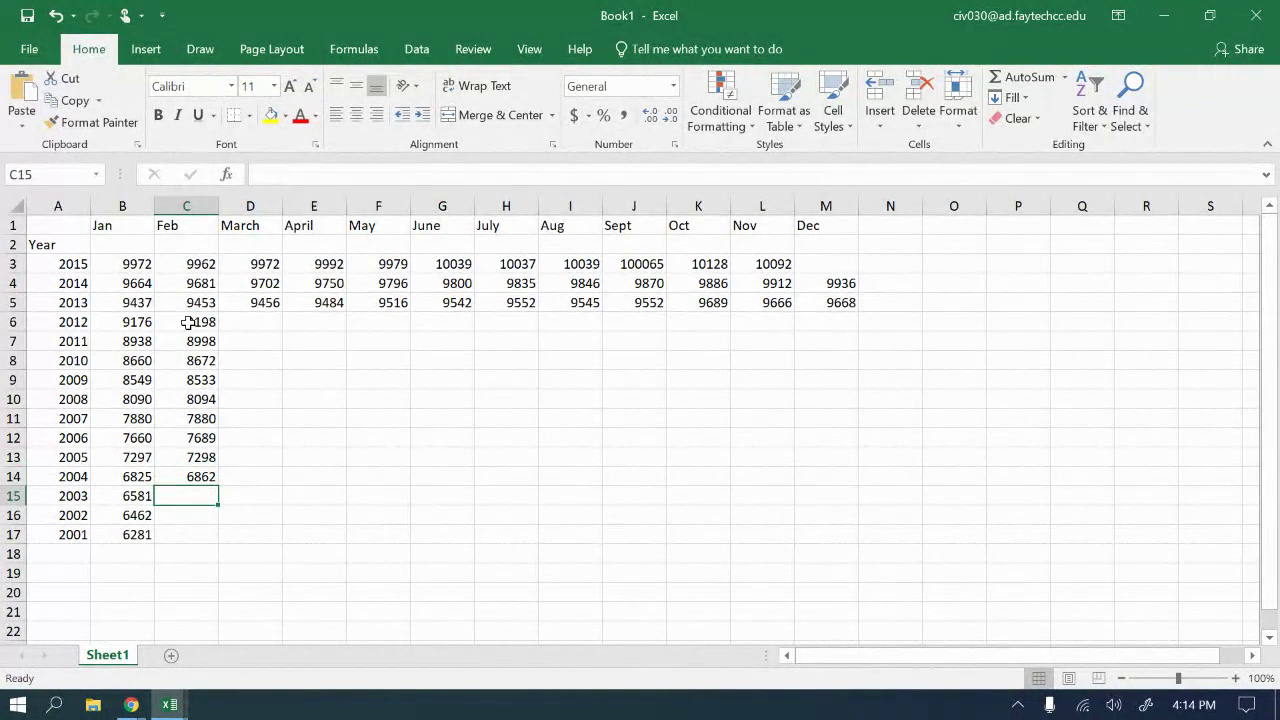
pyautogui.write('6640')
pyautogui.press('Return')
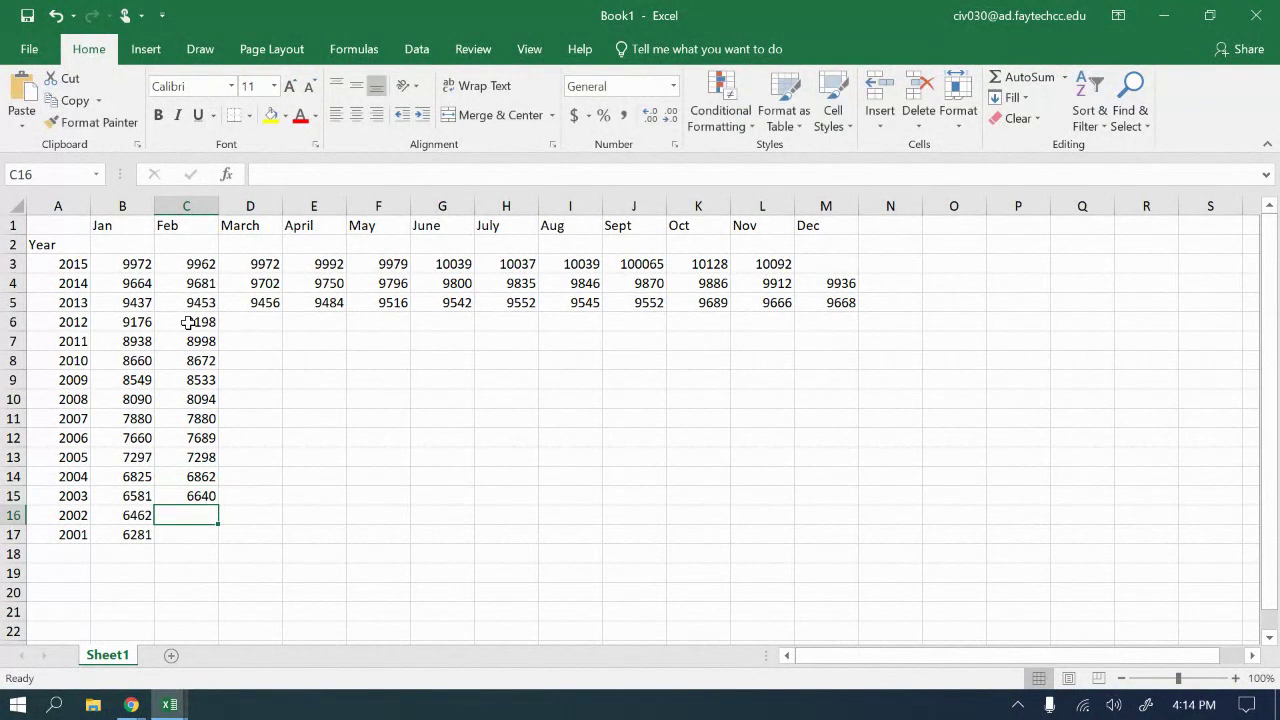
pyautogui.write('6462')
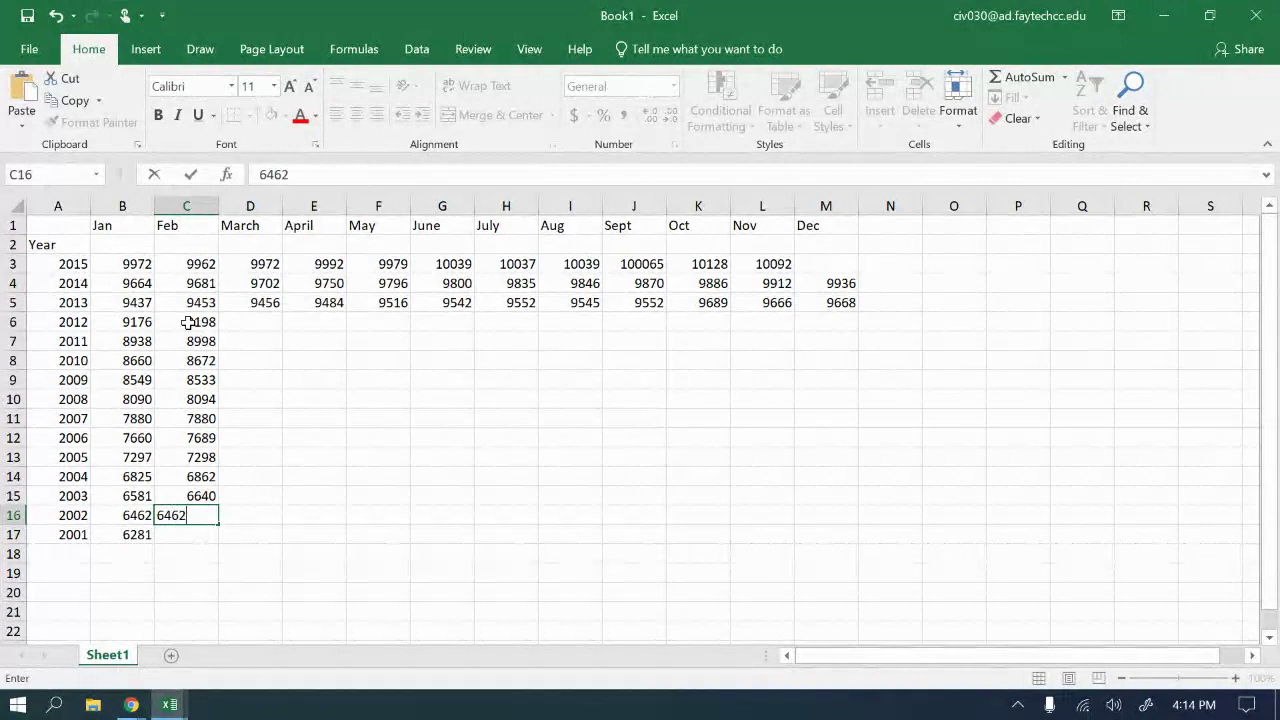
pyautogui.press('Return')
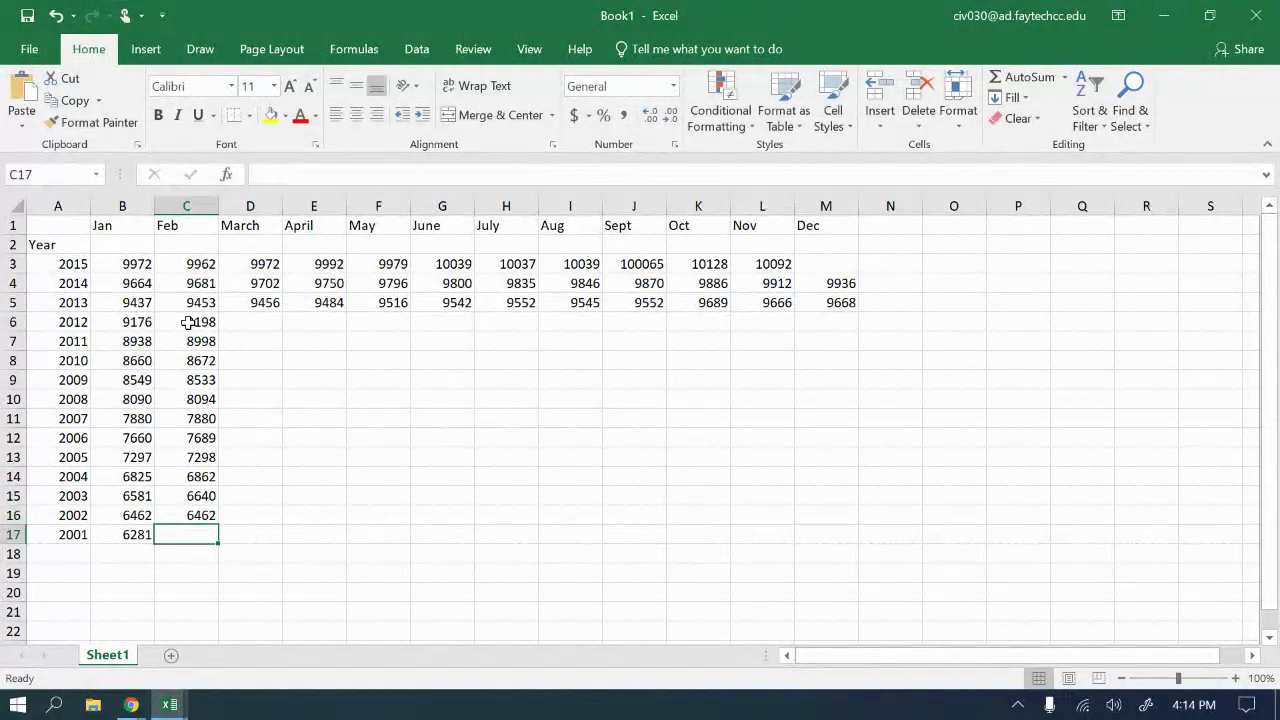
pyautogui.write('62')
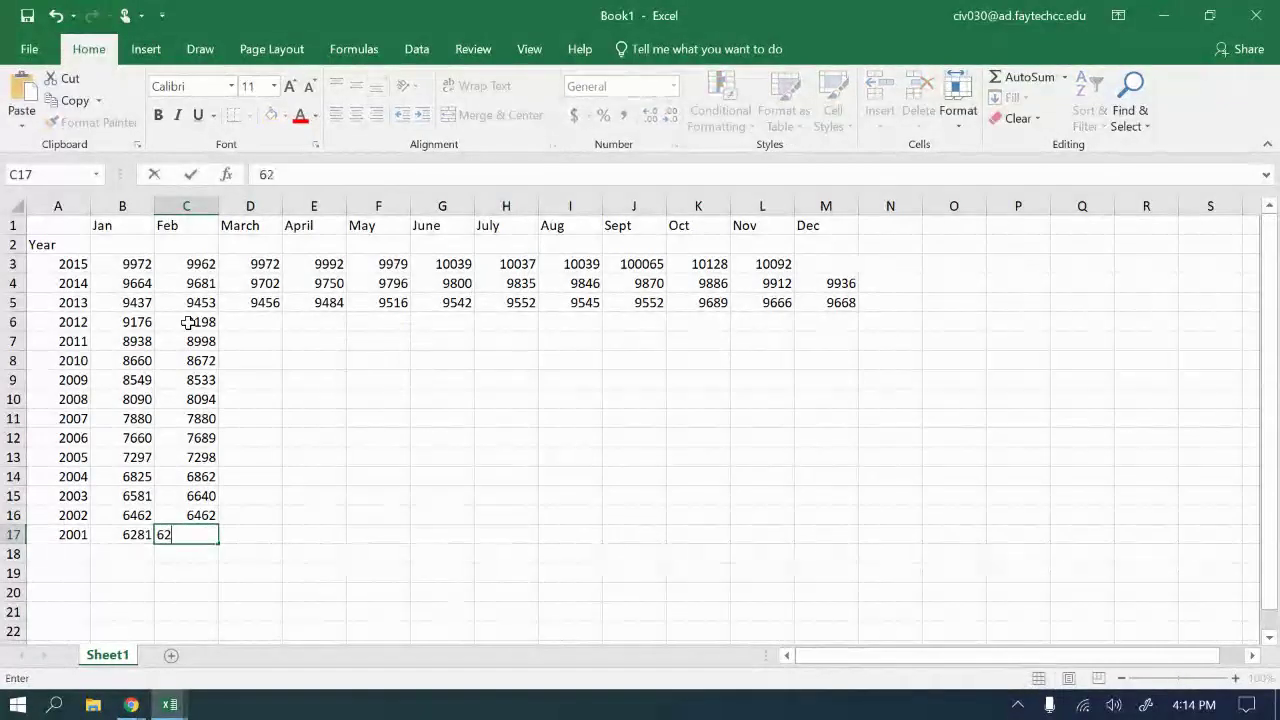
pyautogui.write('72')
pyautogui.press('Return')
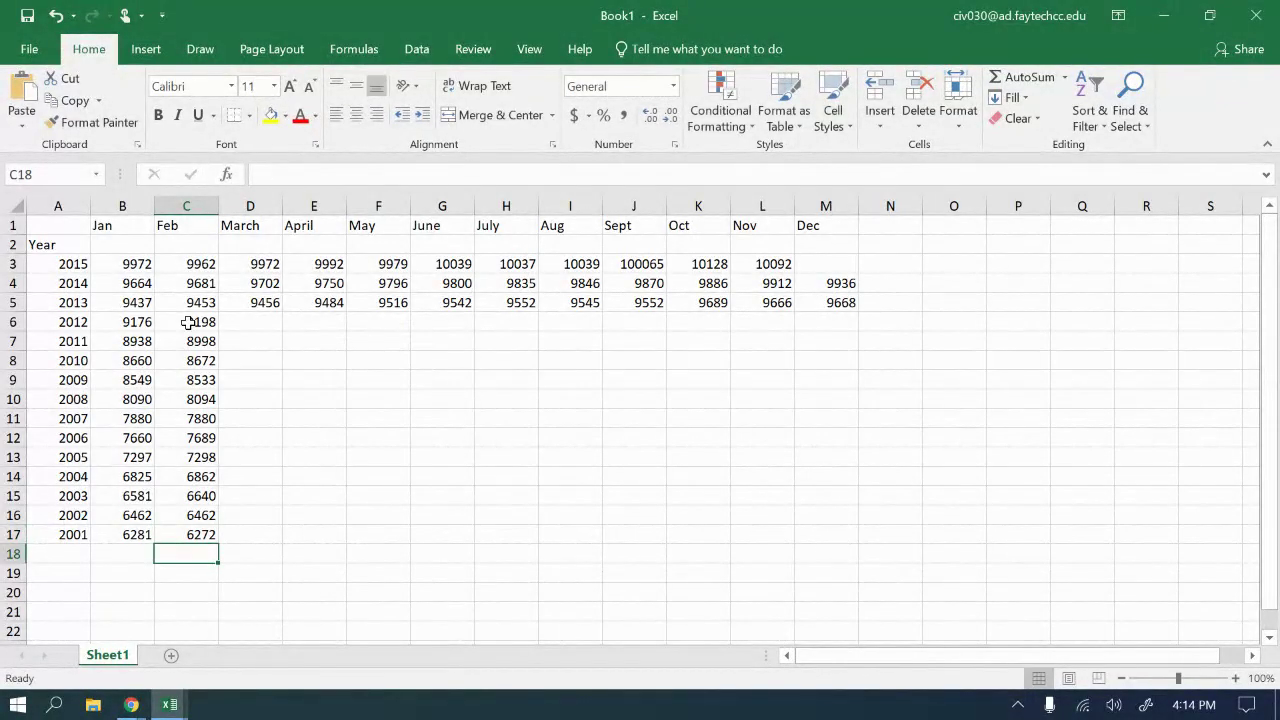
# - Enter the March index values 9268 for 2012, 9011 for 2011 and 8671 for 2010 in cells D6 to D8
pyautogui.click(246, 323)
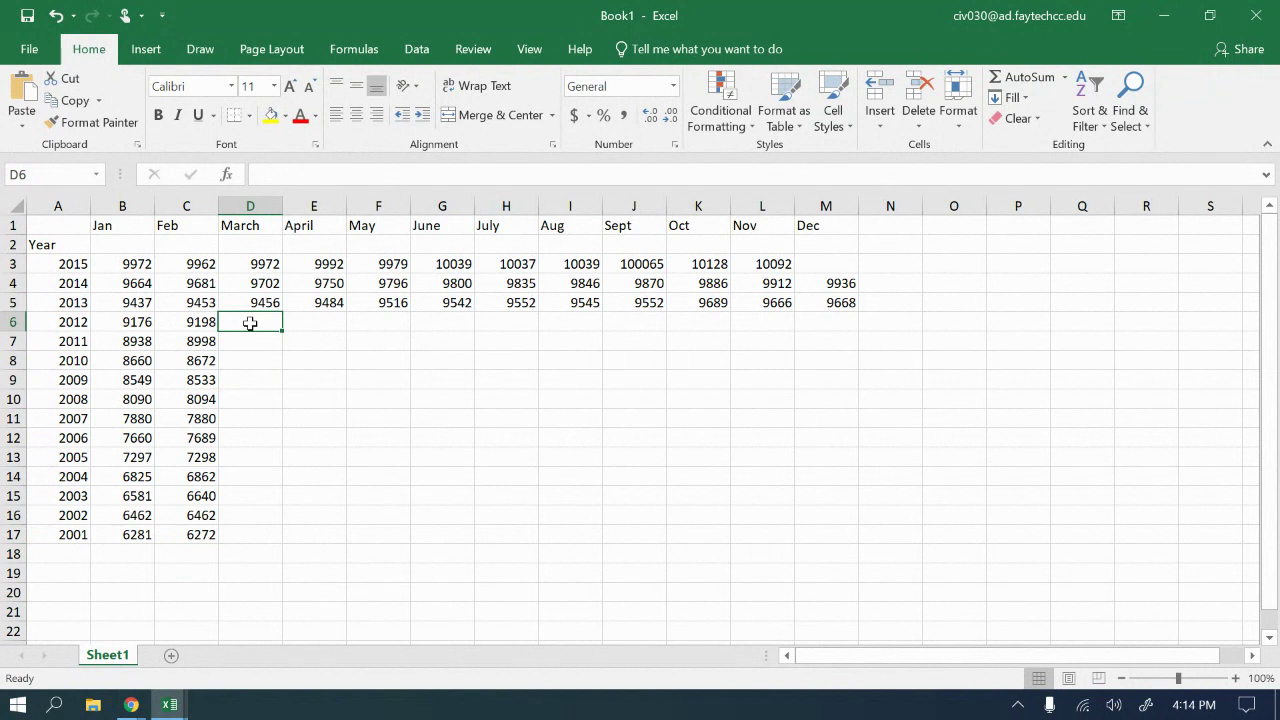
pyautogui.write('9268')
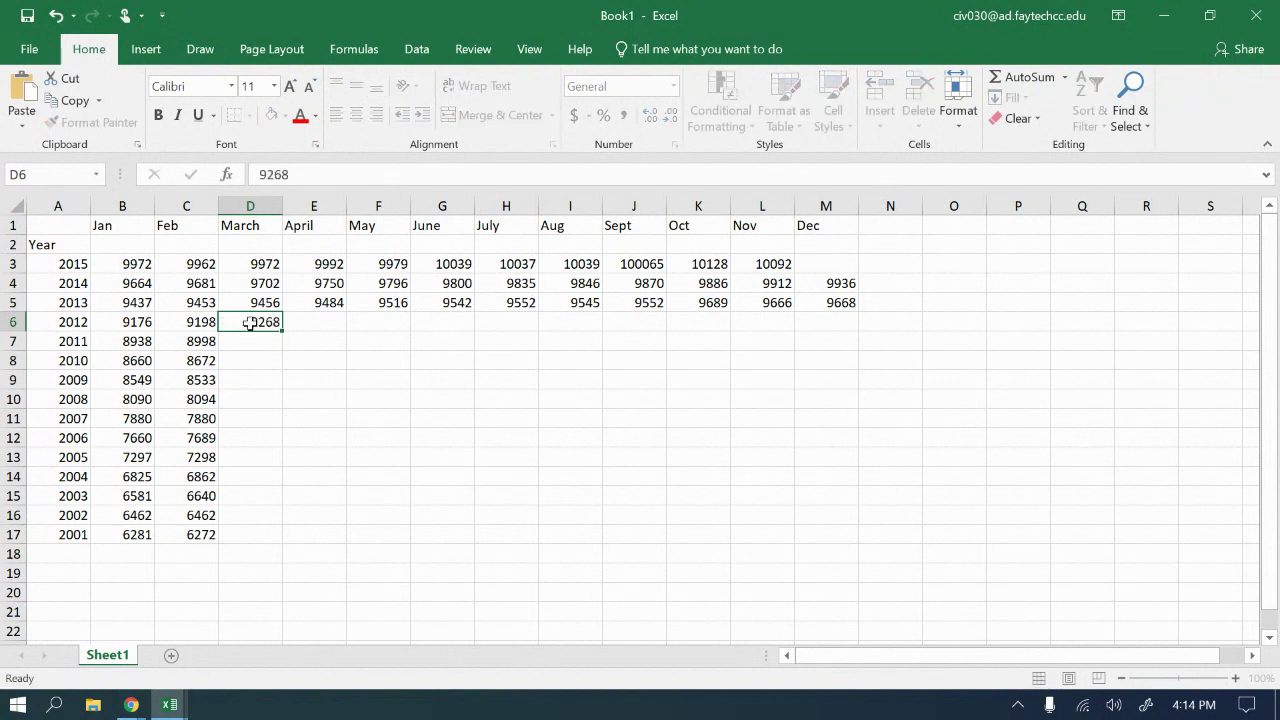
pyautogui.press('Return')
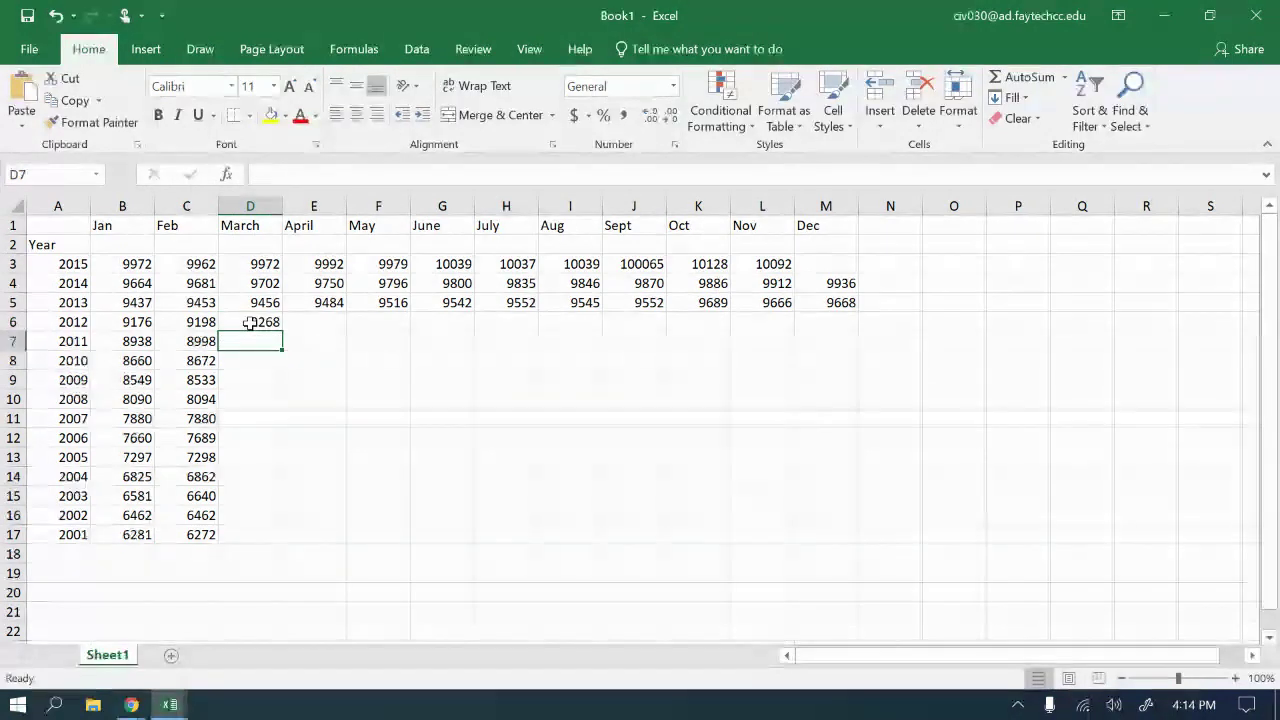
pyautogui.write('9011')
pyautogui.press('Return')
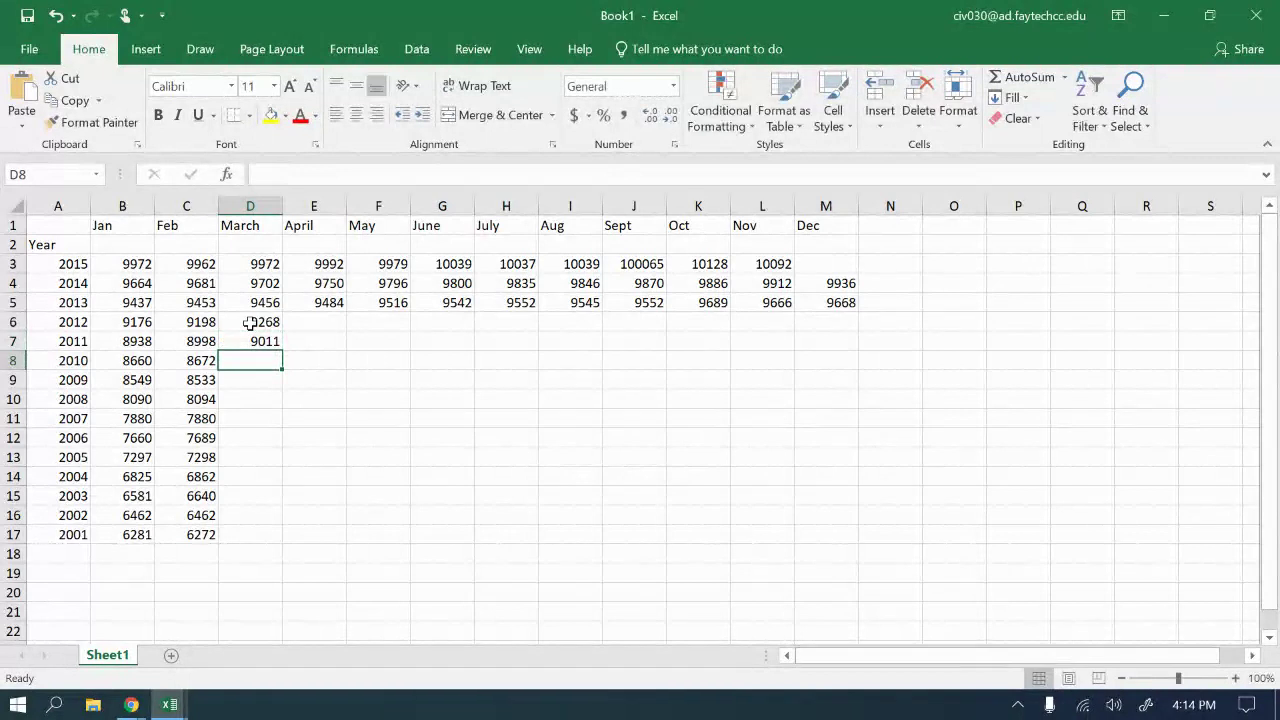
pyautogui.write('8671')
pyautogui.press('Return')
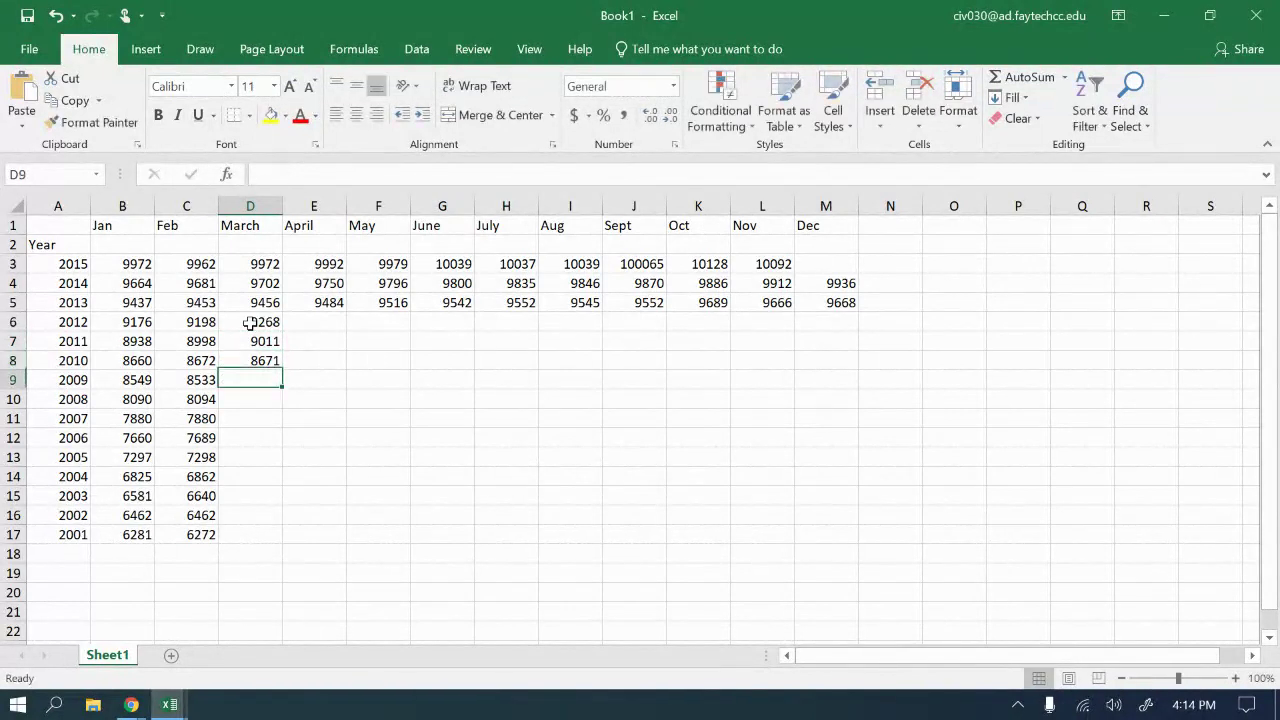
# - Enter the March index values 8534 for 2009, 8109 for 2008 and 7856 for 2007 in cells D9 to D11
pyautogui.write('85')
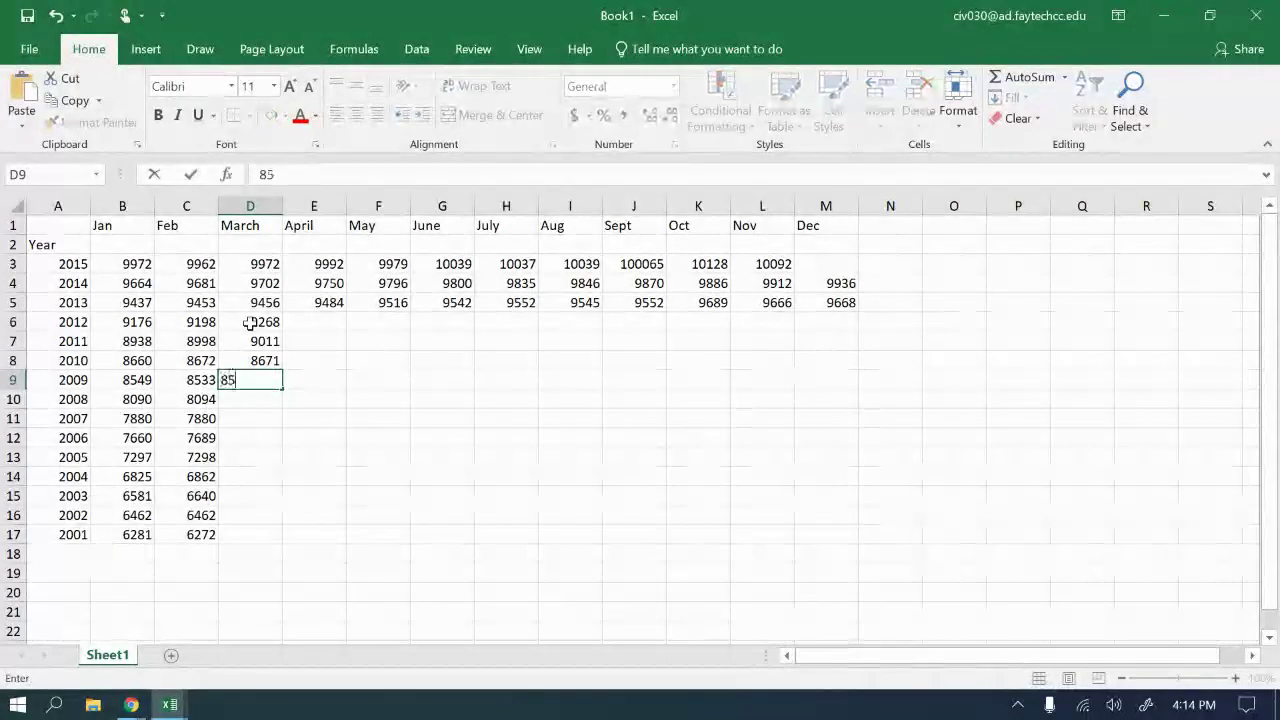
pyautogui.write('34')
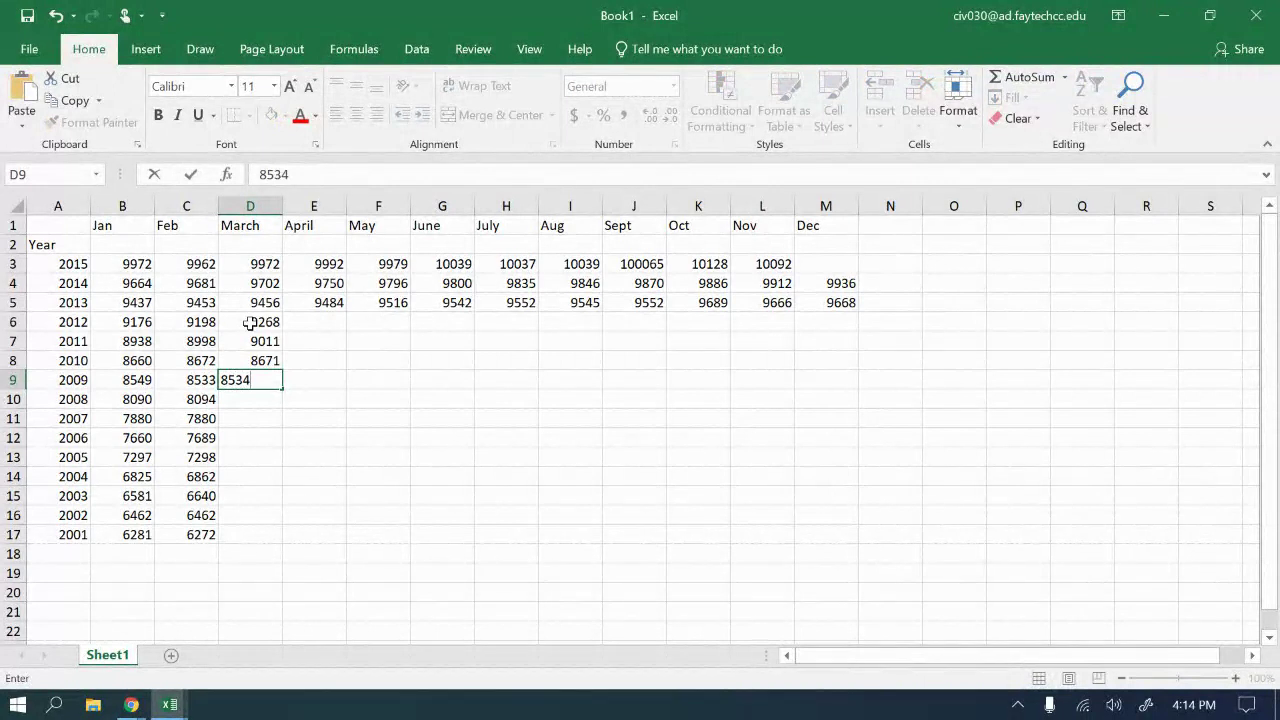
pyautogui.press('Return')
pyautogui.write('8')
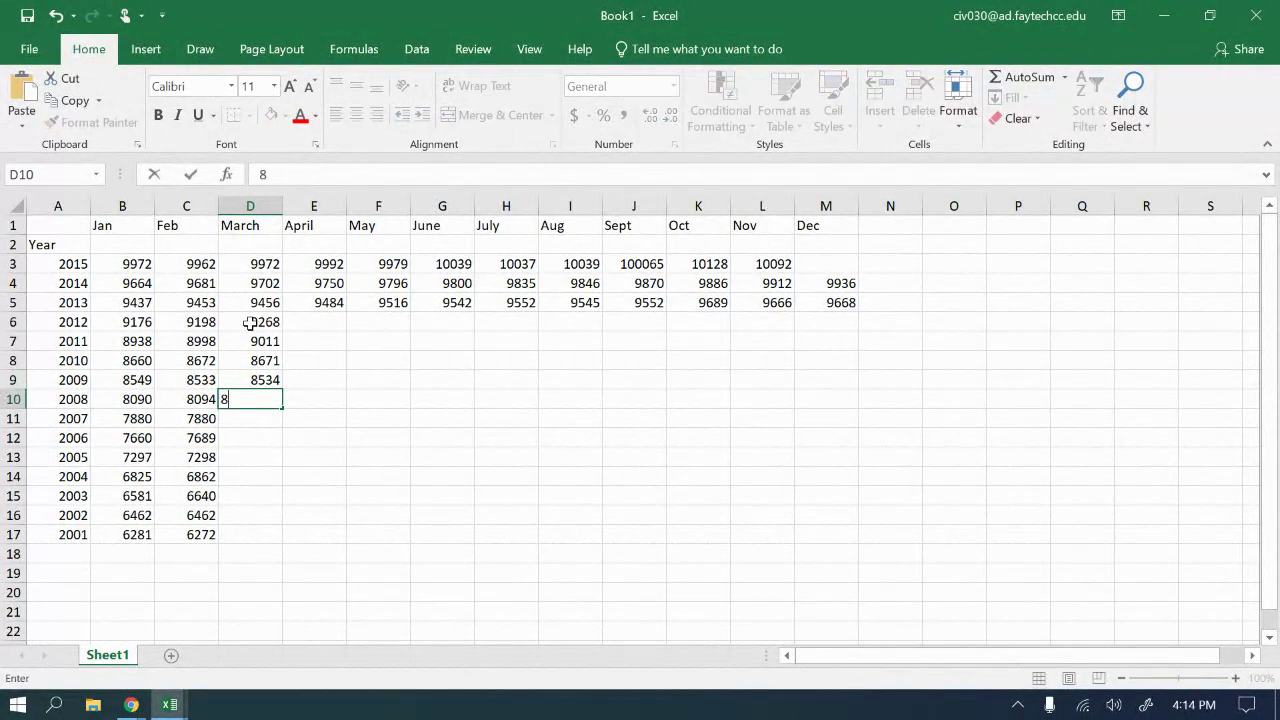
pyautogui.write('109')
pyautogui.press('Return')
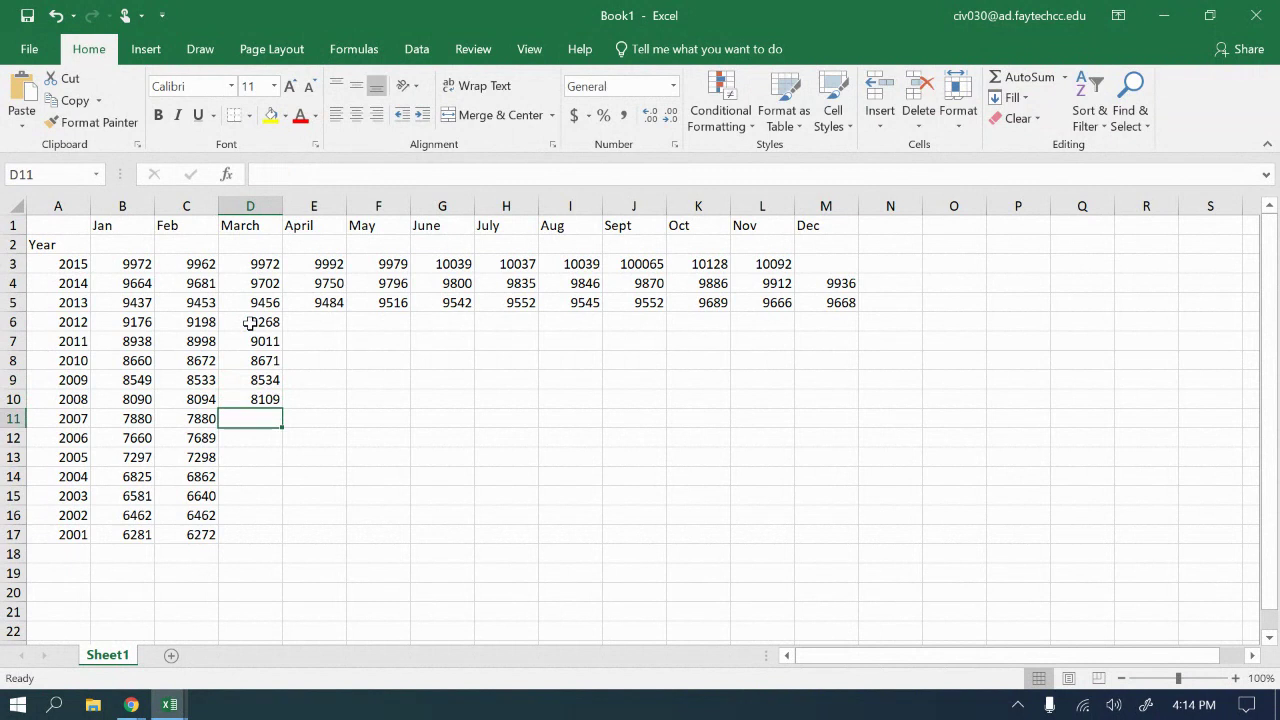
pyautogui.write('7856')
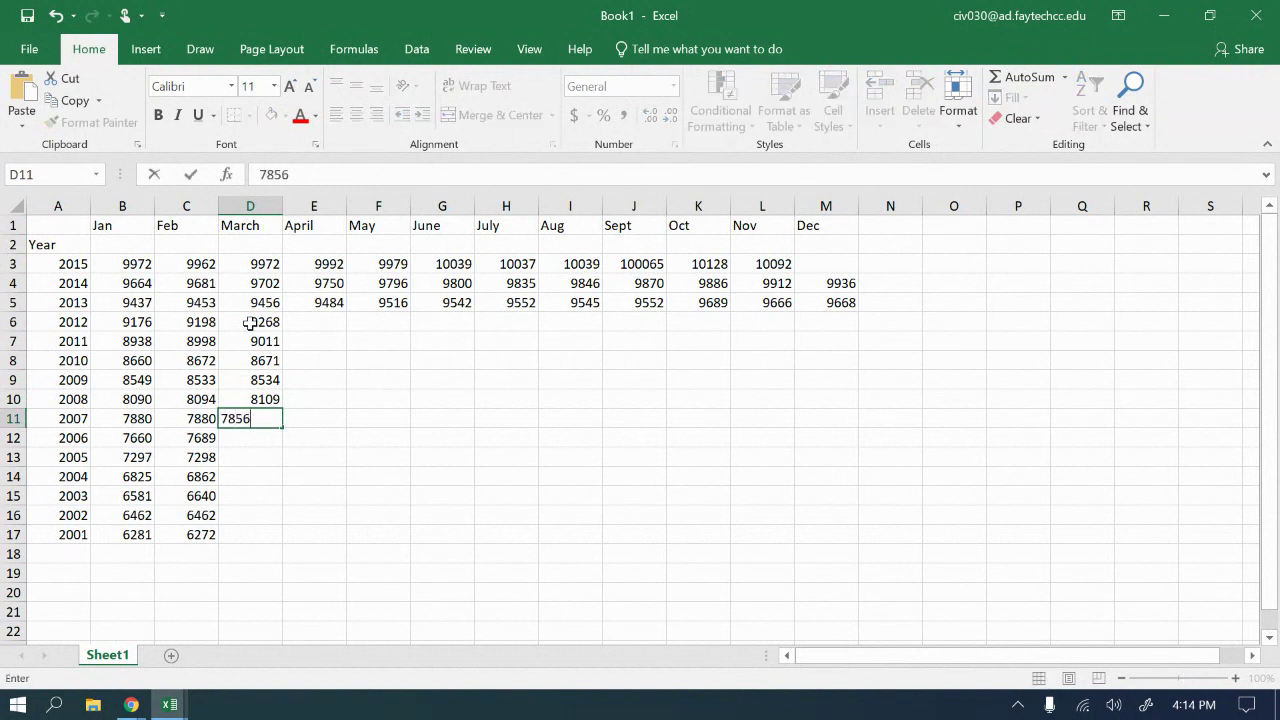
pyautogui.press('Return')
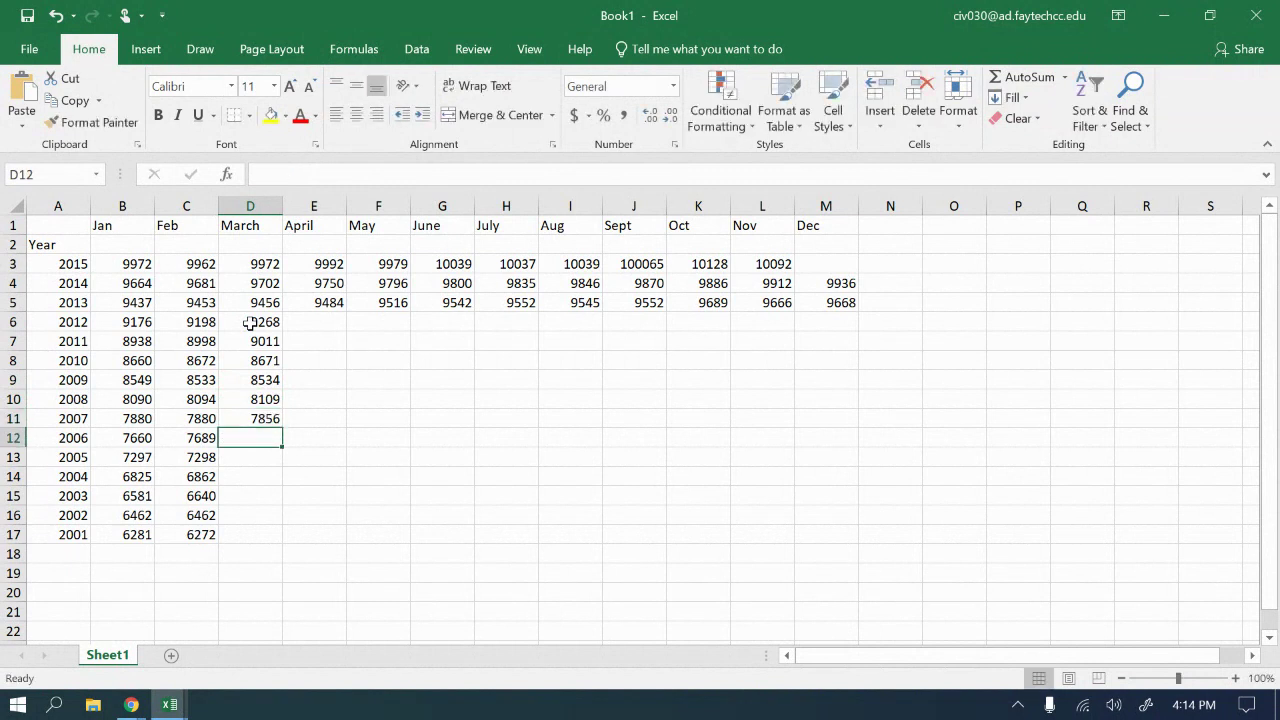
# - Enter the March index values 7692 for 2006, 7309 for 2005 and 6857 for 2004 in cells D12 to D14
pyautogui.write('7692')
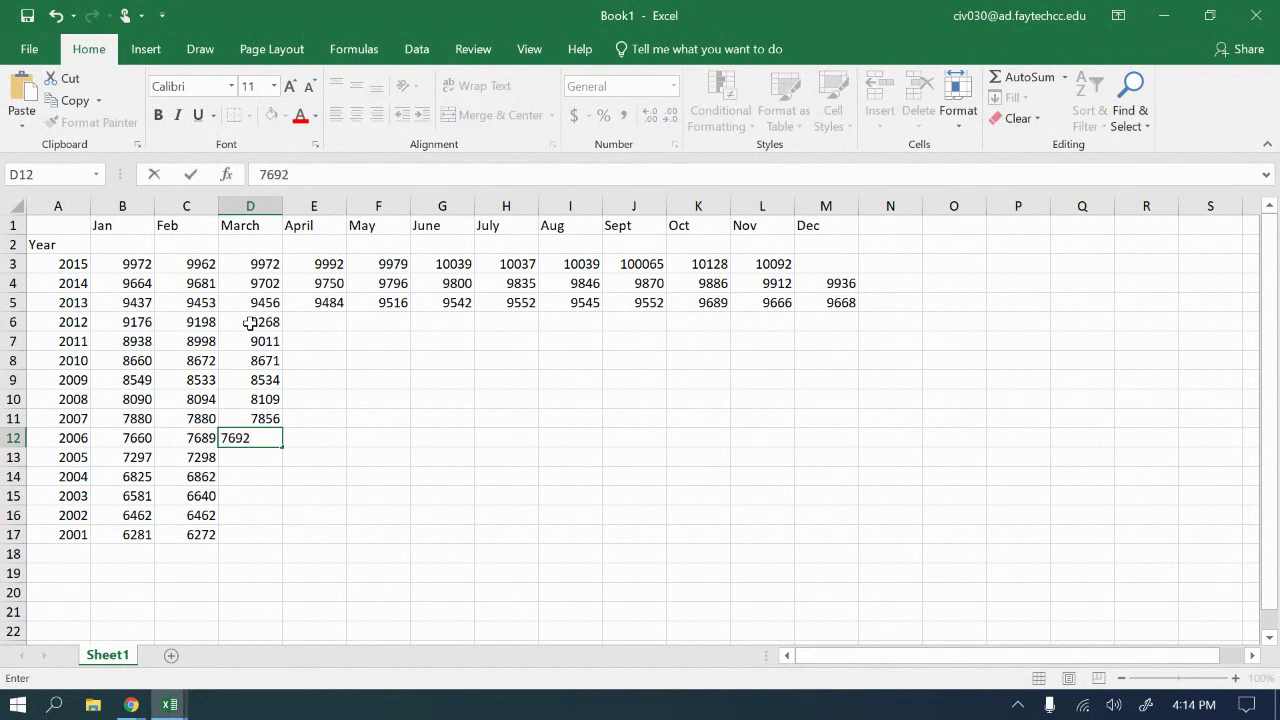
pyautogui.press('Return')
pyautogui.write('7309')
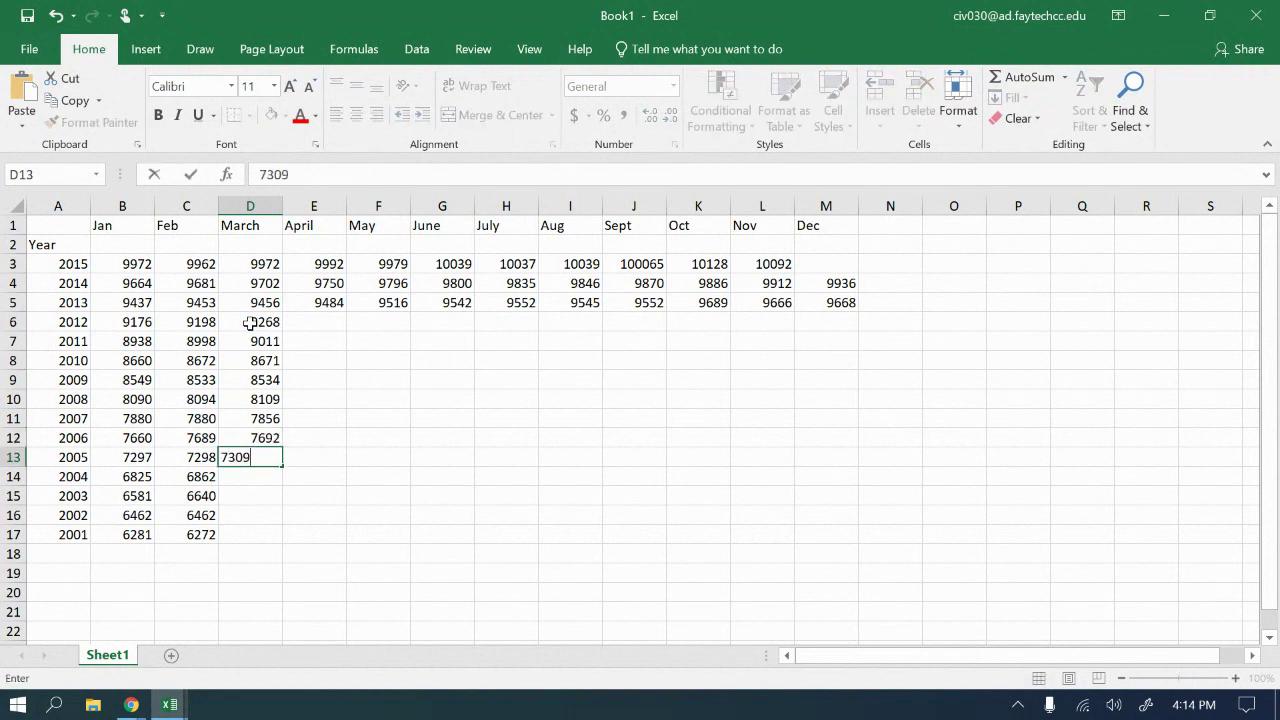
pyautogui.press('Return')
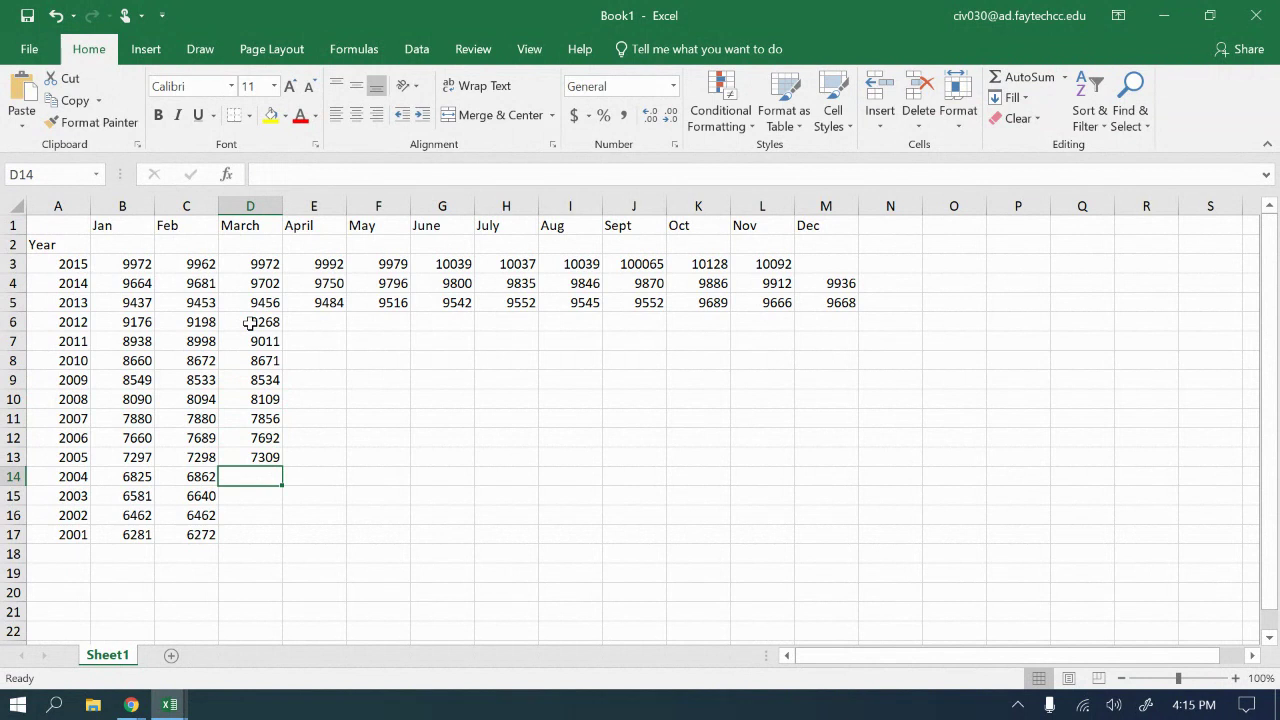
pyautogui.write('6857')
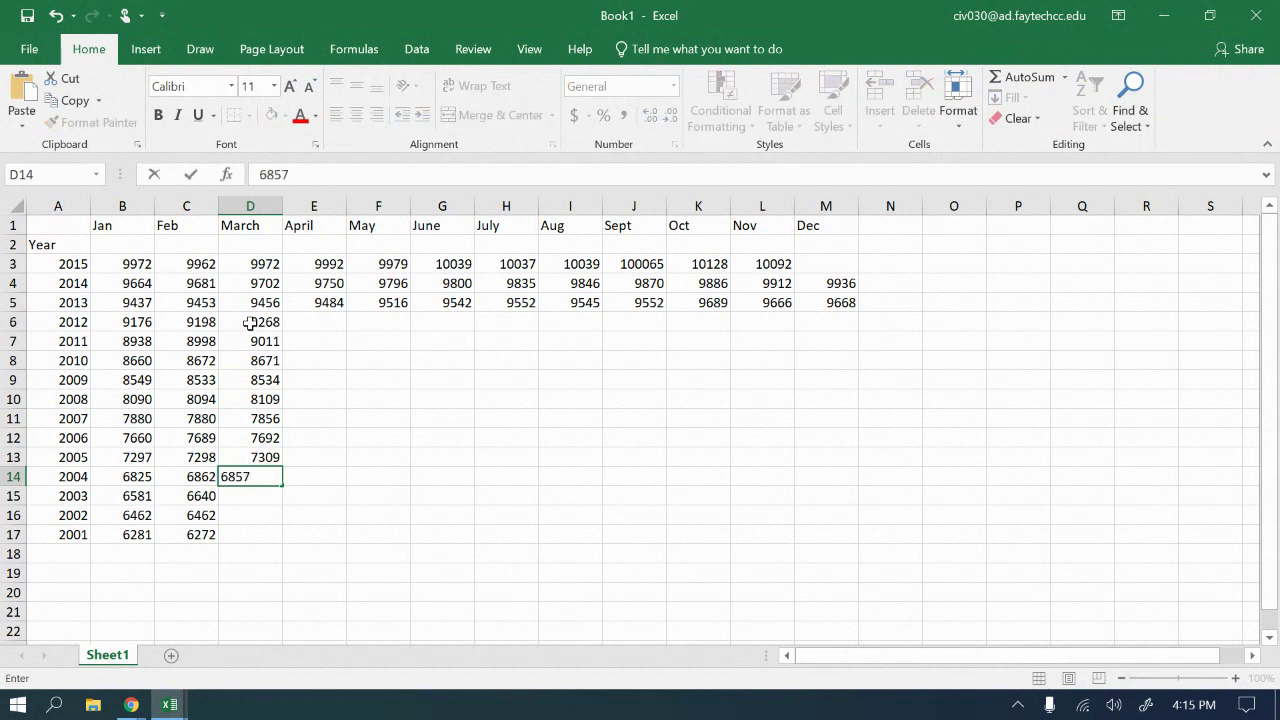
pyautogui.press('Return')
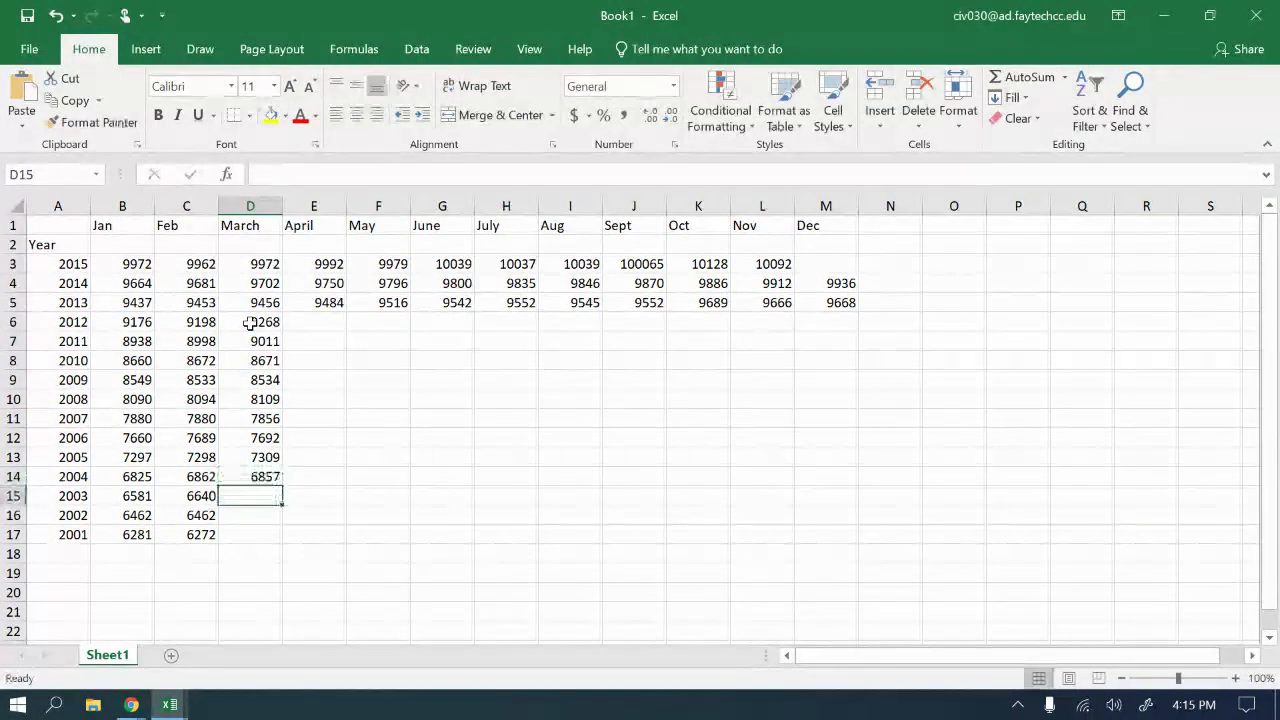
# - Complete the March column with 6627 for 2003, 6502 for 2002 and 6279 for 2001 in cells D15 to D17
pyautogui.write('6627')
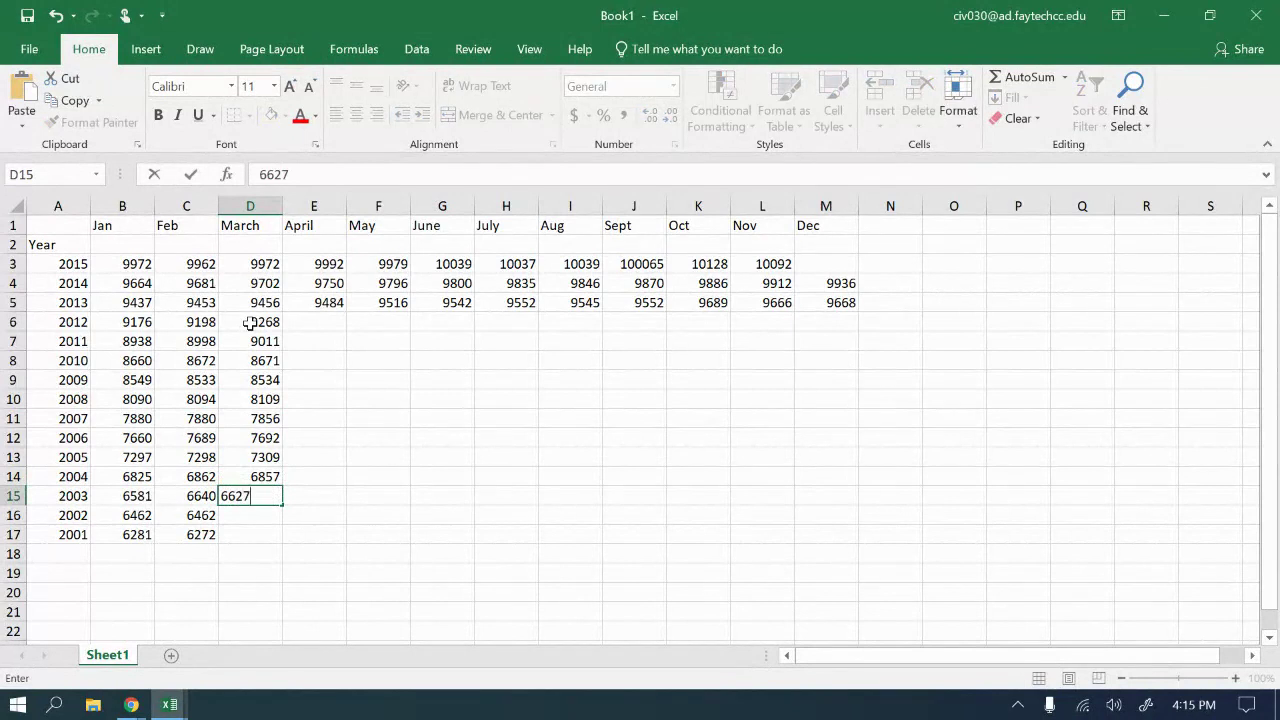
pyautogui.press('Return')
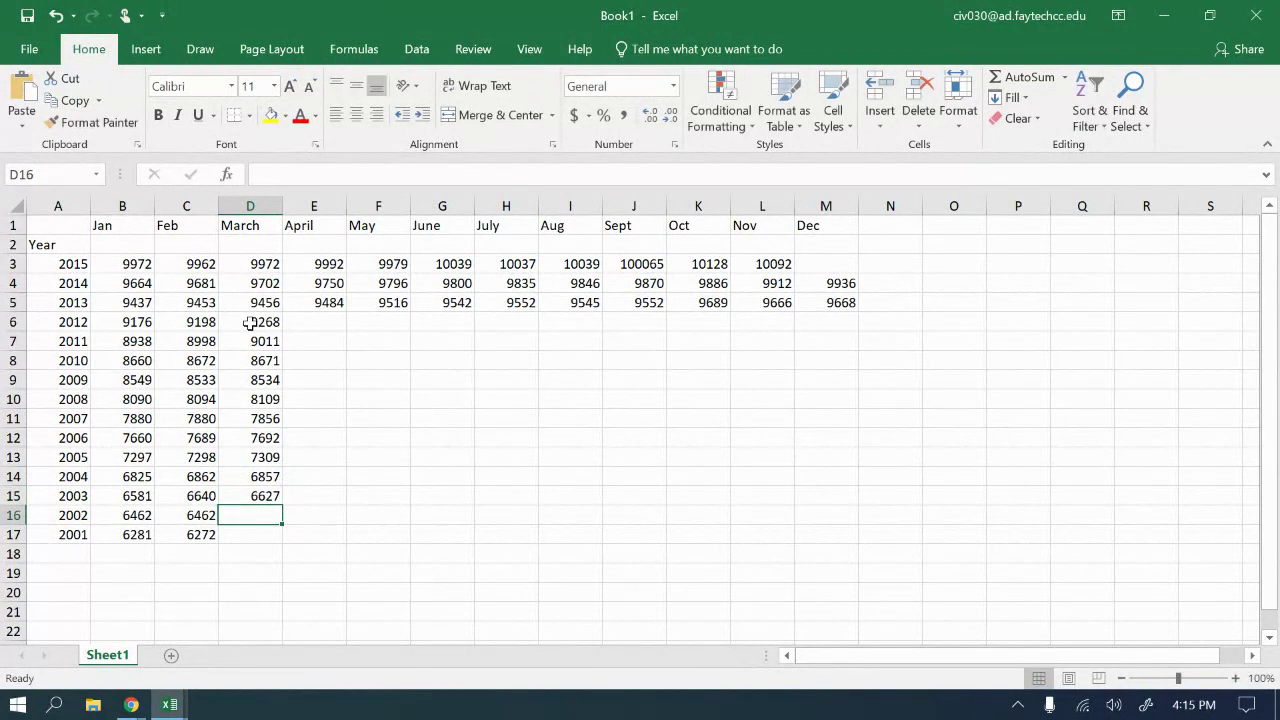
pyautogui.write('6501')
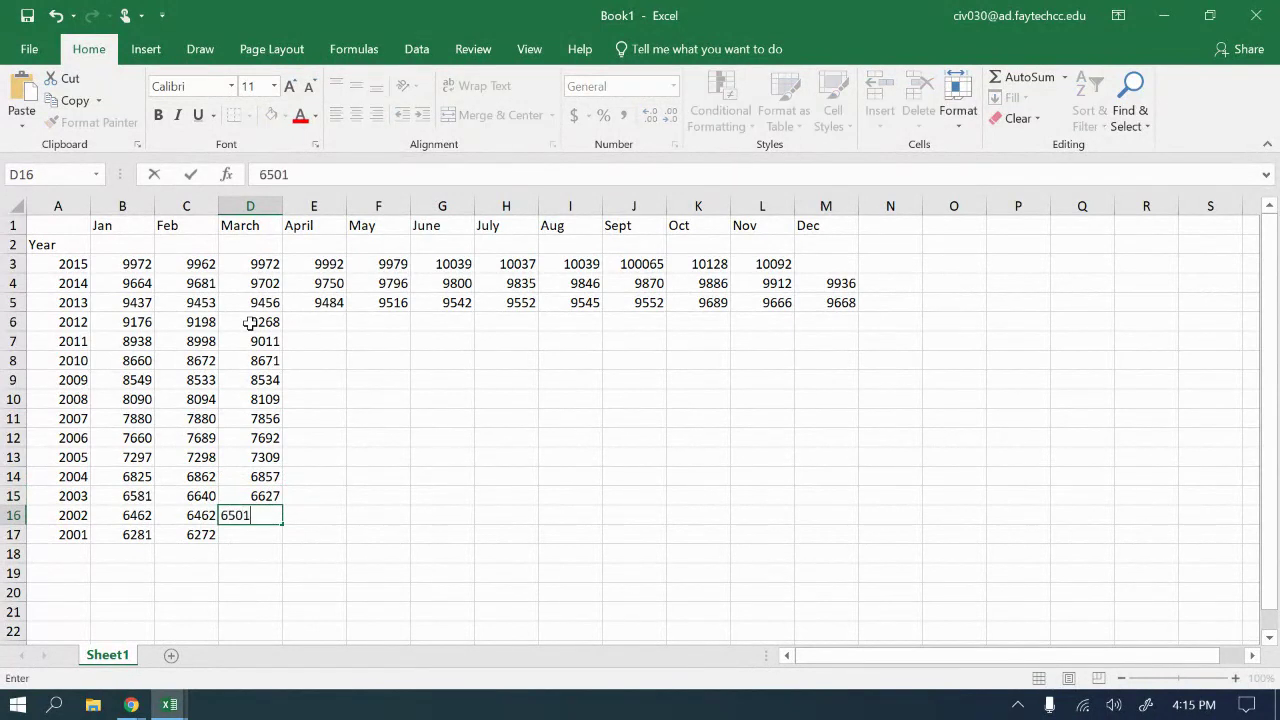
pyautogui.press('BackSpace')
pyautogui.write('2')
pyautogui.press('Return')
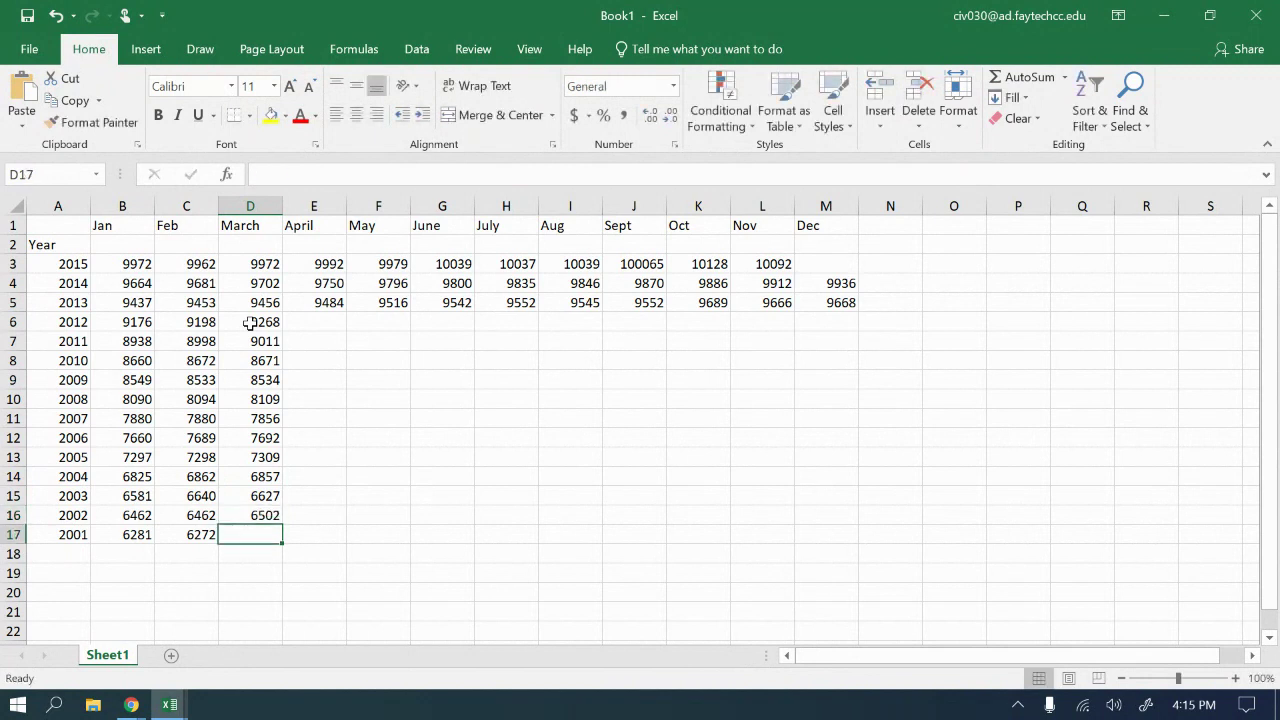
pyautogui.write('6279')
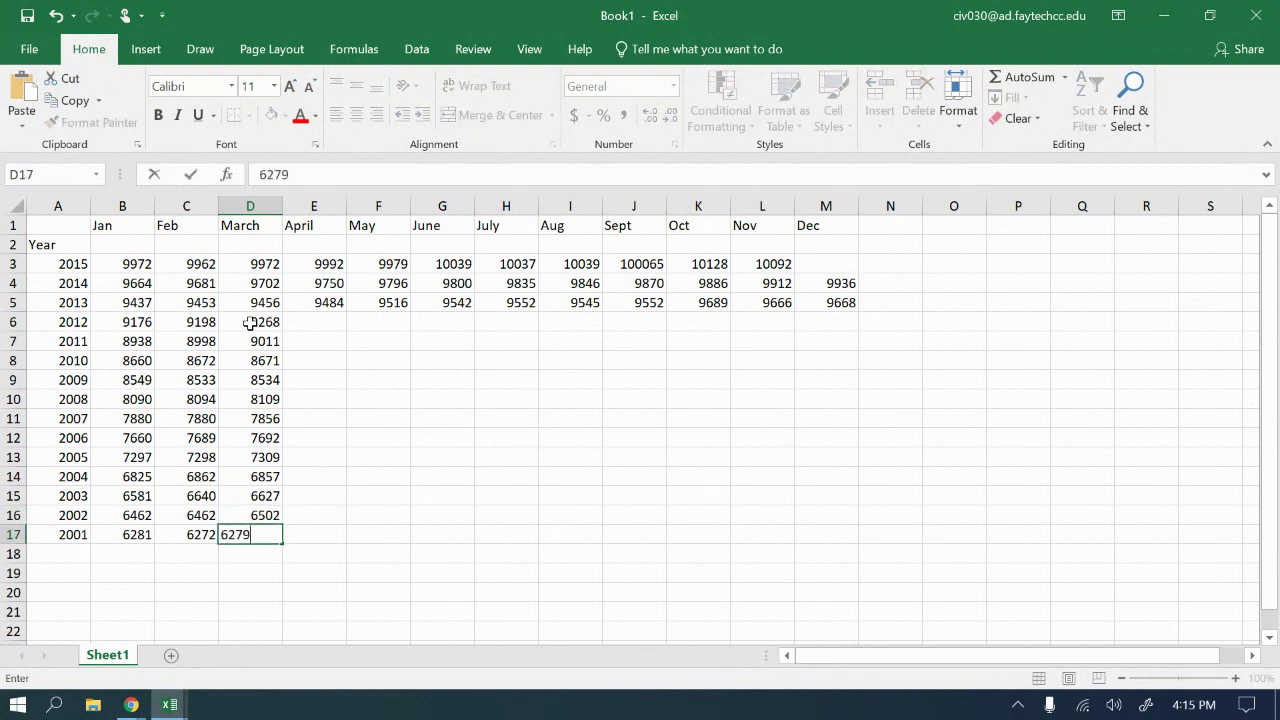
pyautogui.press('Return')
pyautogui.click(318, 319)
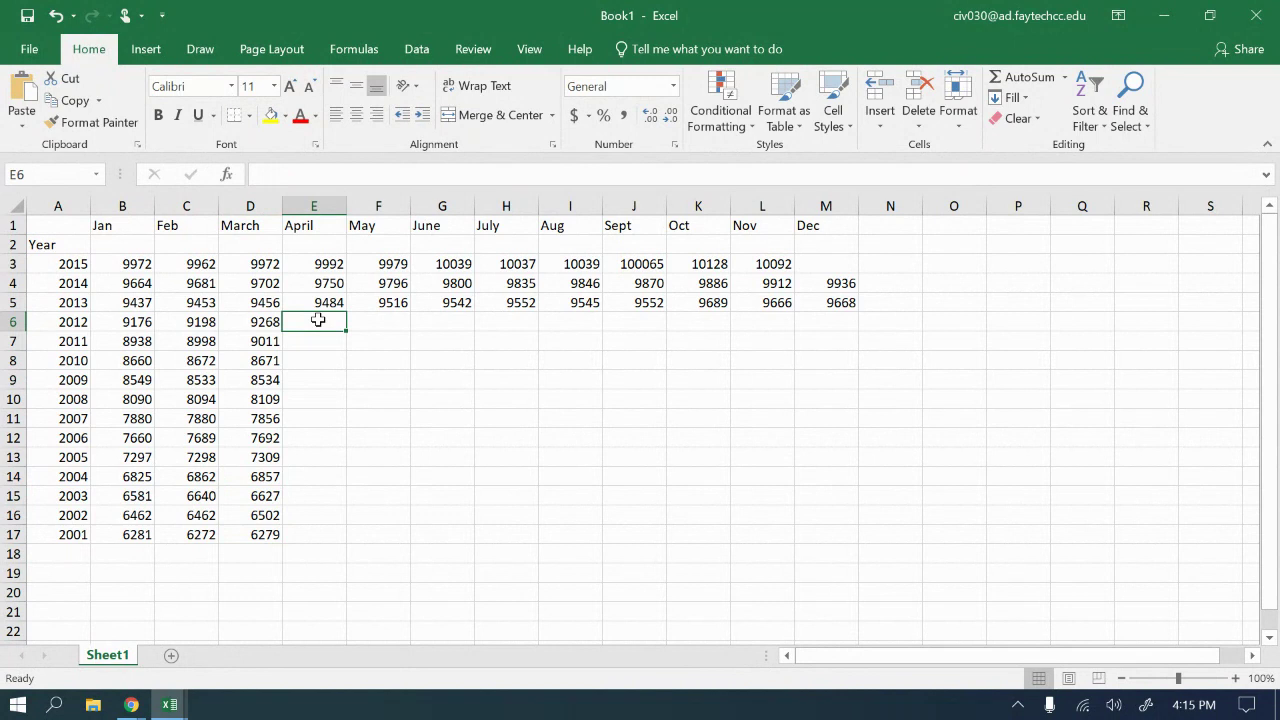
# - Start saving the workbook as a new file and browse to Removable Disk > FTCC Courses on the Verbatim (D:) drive
pyautogui.click(29, 48)
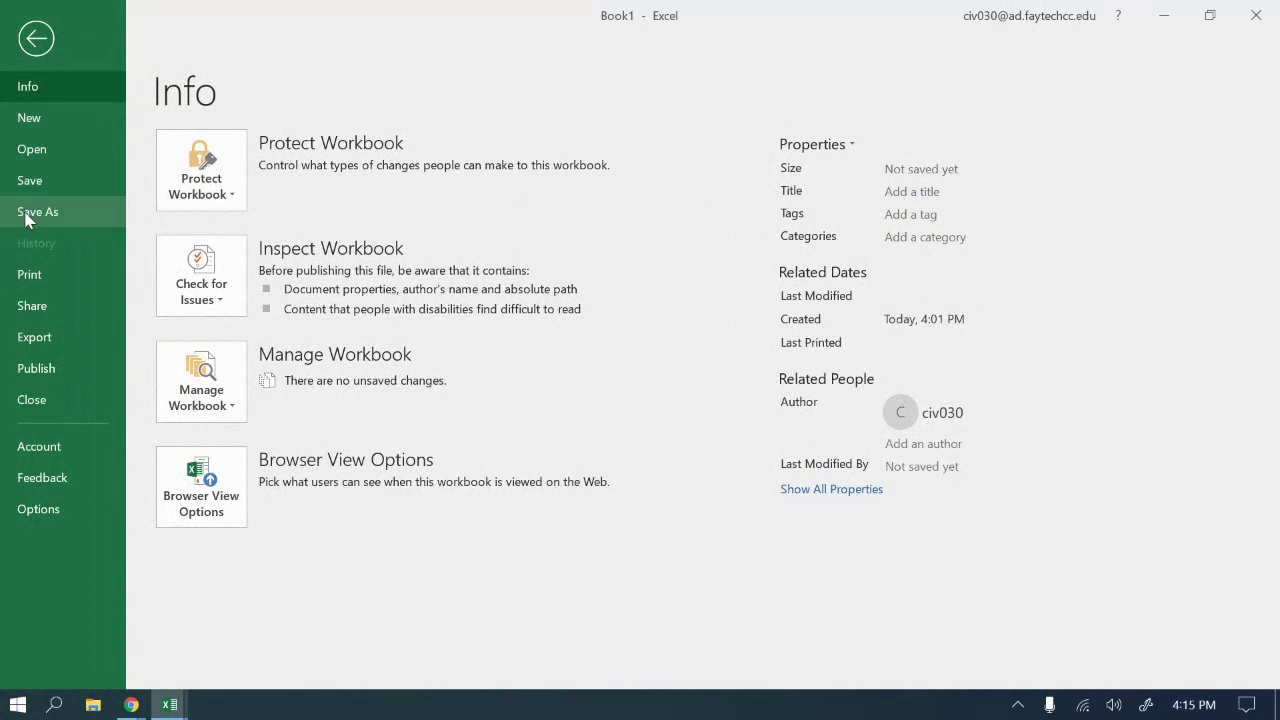
pyautogui.click(29, 212)
pyautogui.click(243, 366)
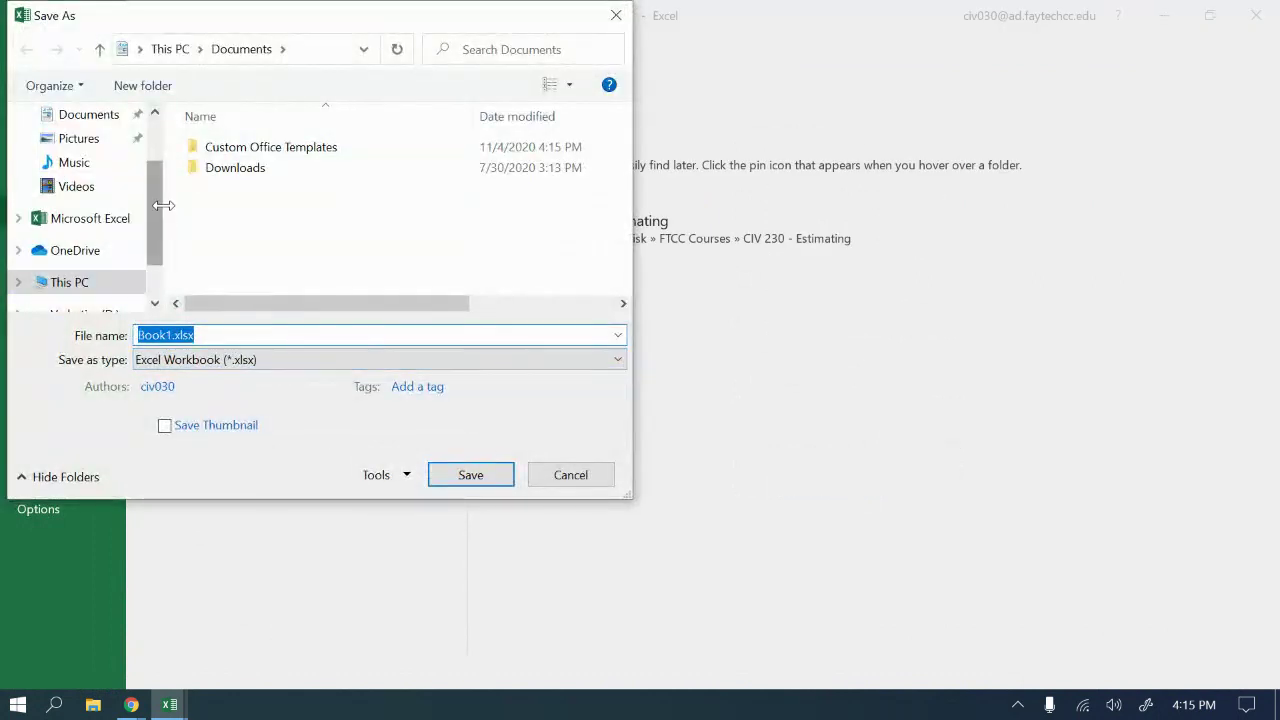
pyautogui.scroll(-1, 140, 240)
pyautogui.click(69, 245)
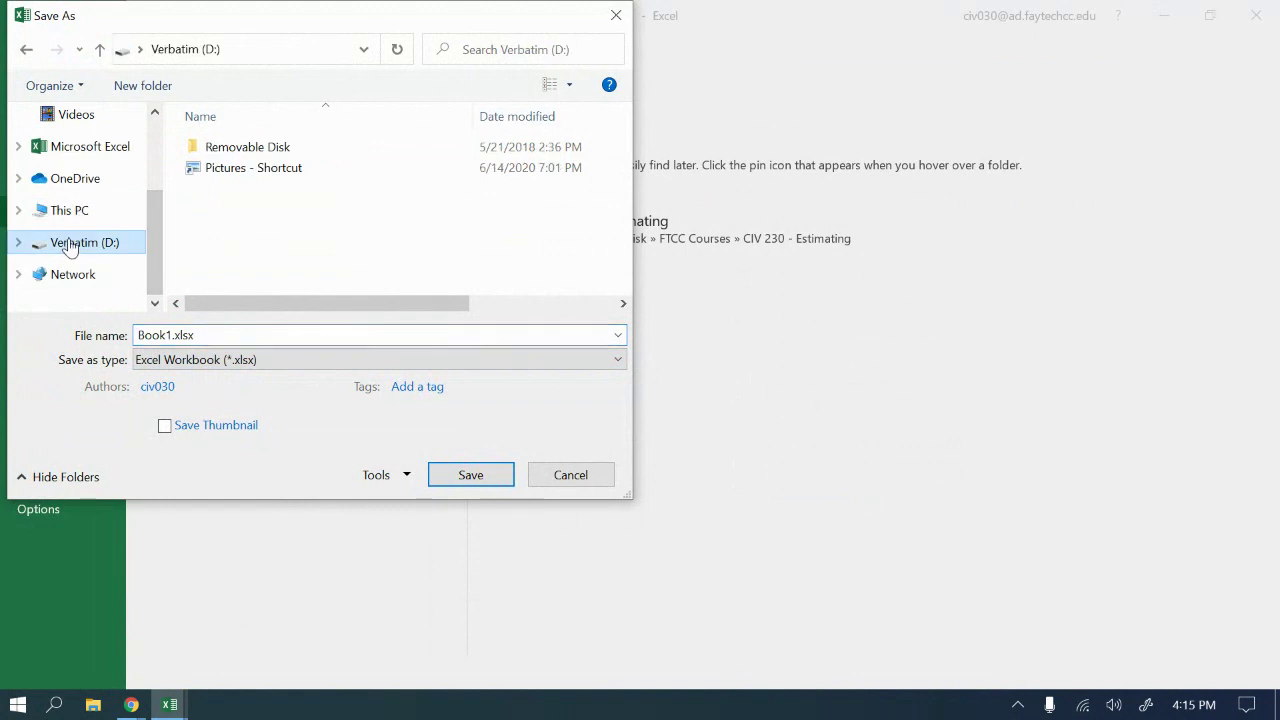
pyautogui.doubleClick(230, 148)
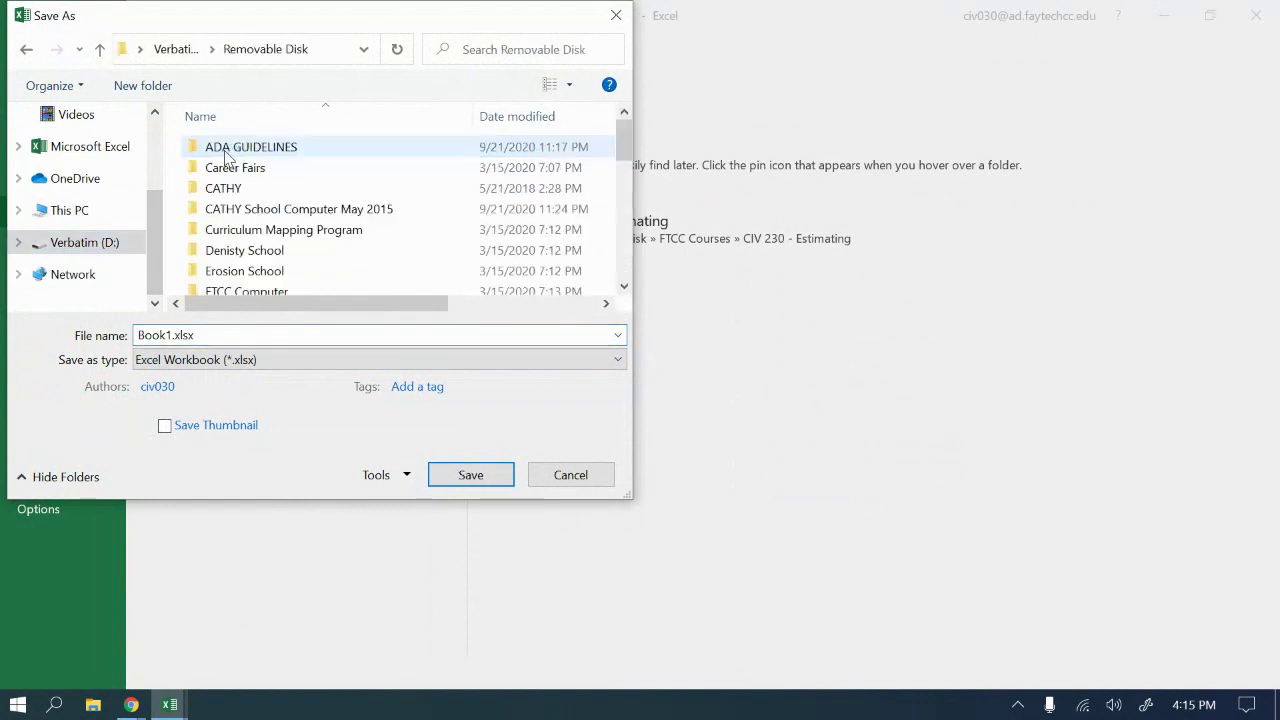
pyautogui.scroll(-1, 258, 245)
pyautogui.click(253, 266)
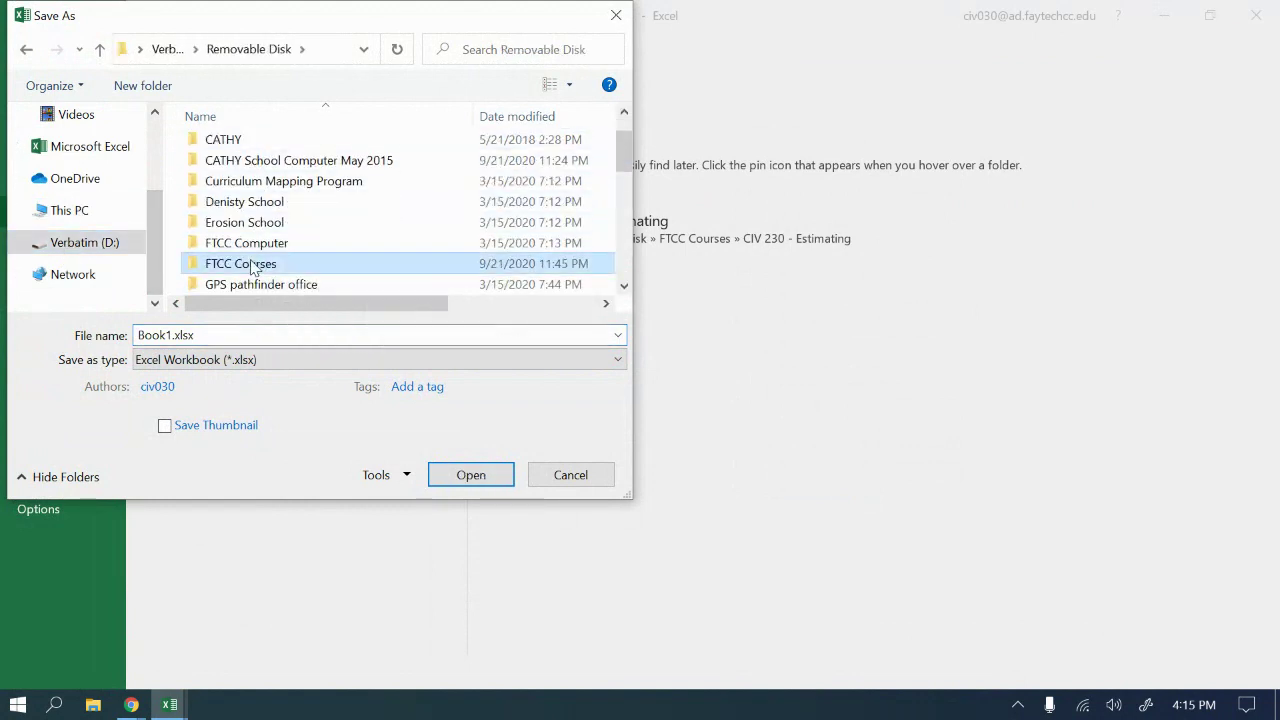
pyautogui.doubleClick(253, 266)
pyautogui.scroll(-1, 263, 240)
pyautogui.doubleClick(260, 205)
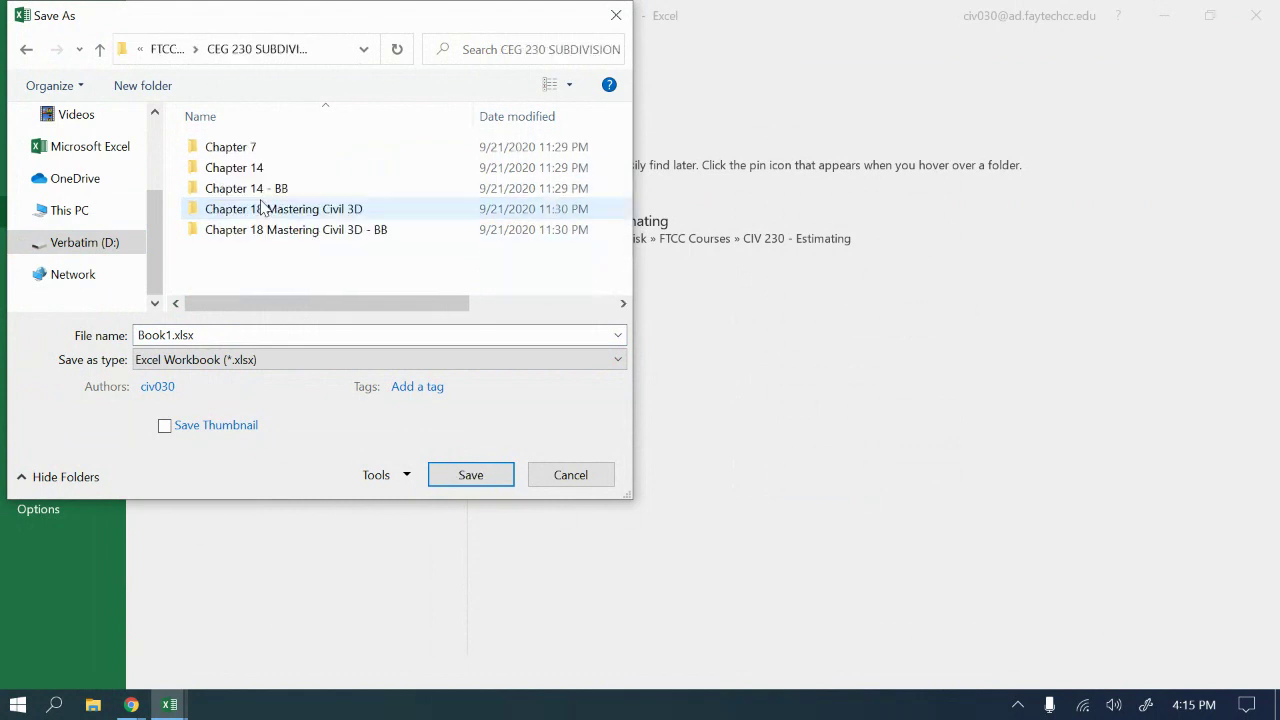
pyautogui.click(100, 49)
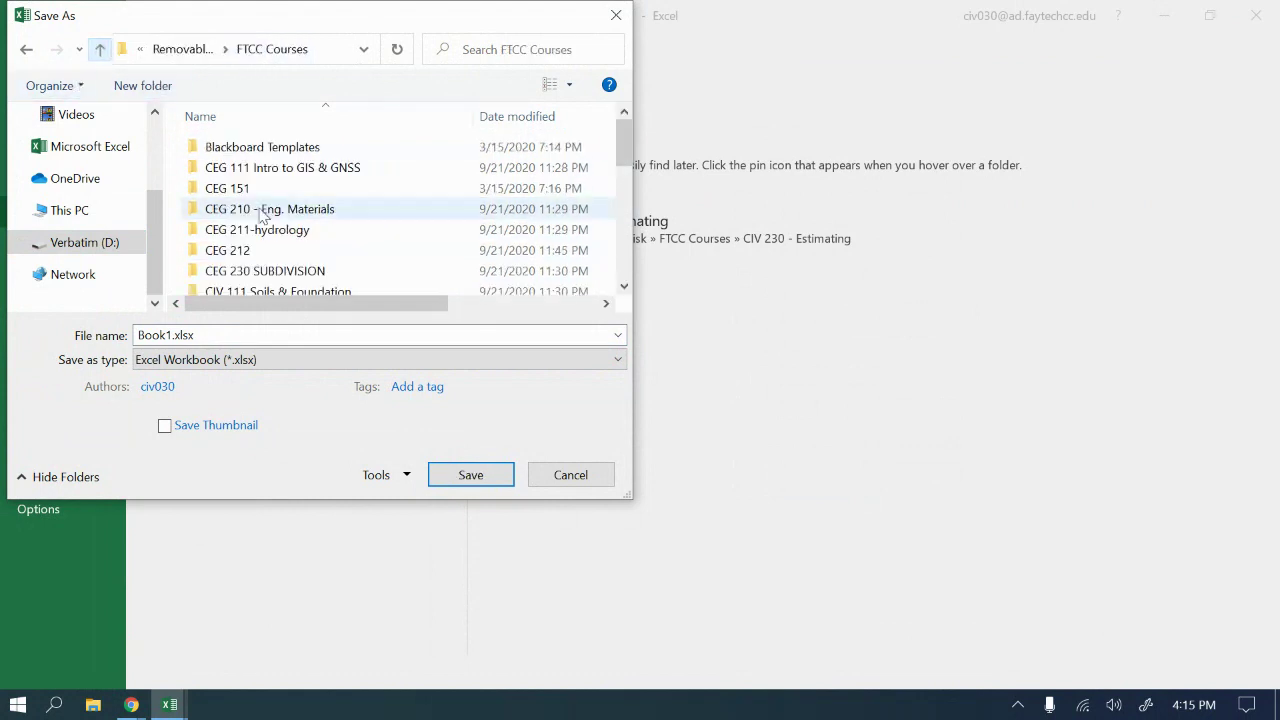
# - Save the workbook in the CIV 230 - Estimating folder under the file name Homework 1 2020 Fall
pyautogui.scroll(-1, 270, 250)
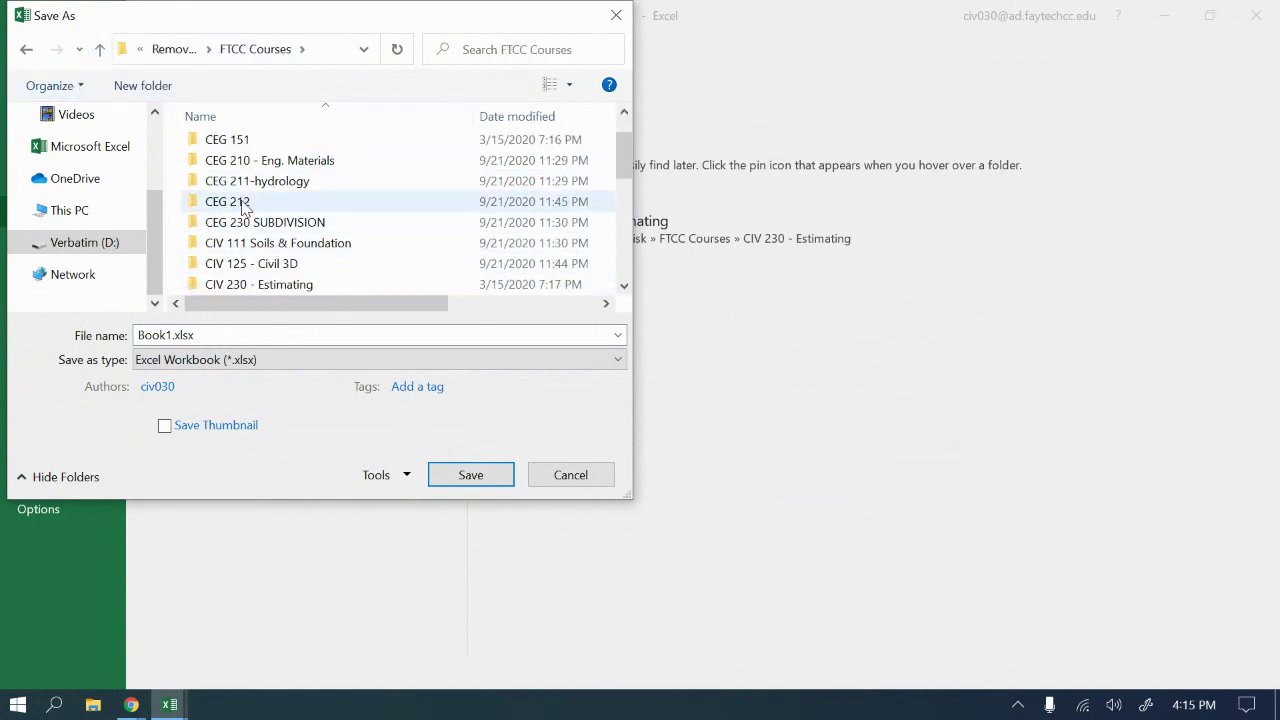
pyautogui.click(271, 286)
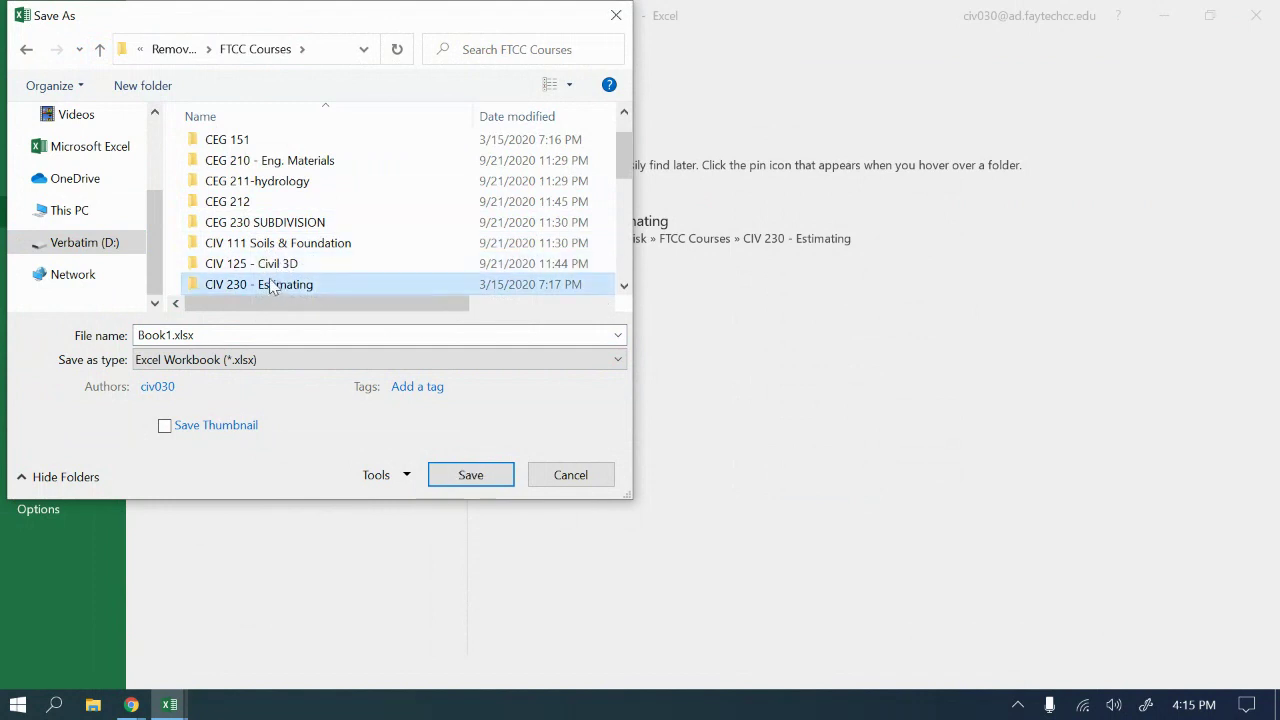
pyautogui.doubleClick(271, 286)
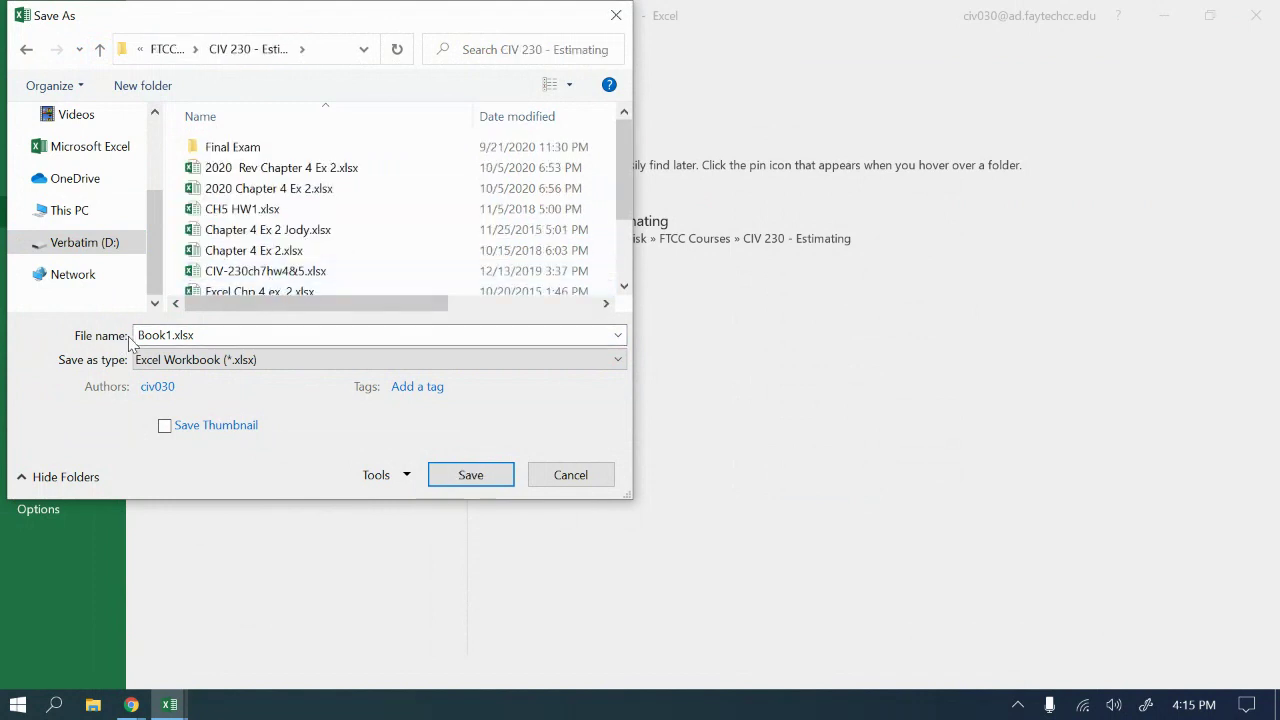
pyautogui.moveTo(136, 336); pyautogui.dragTo(197, 340)
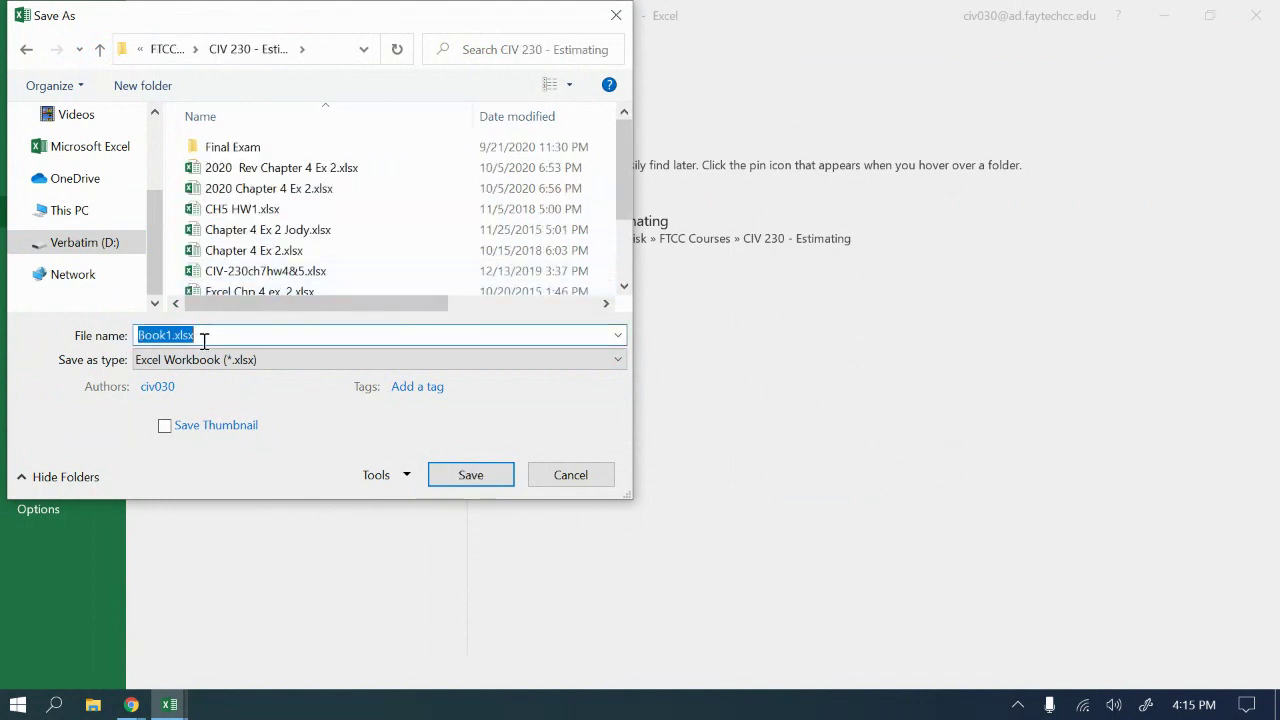
pyautogui.write('Hom')
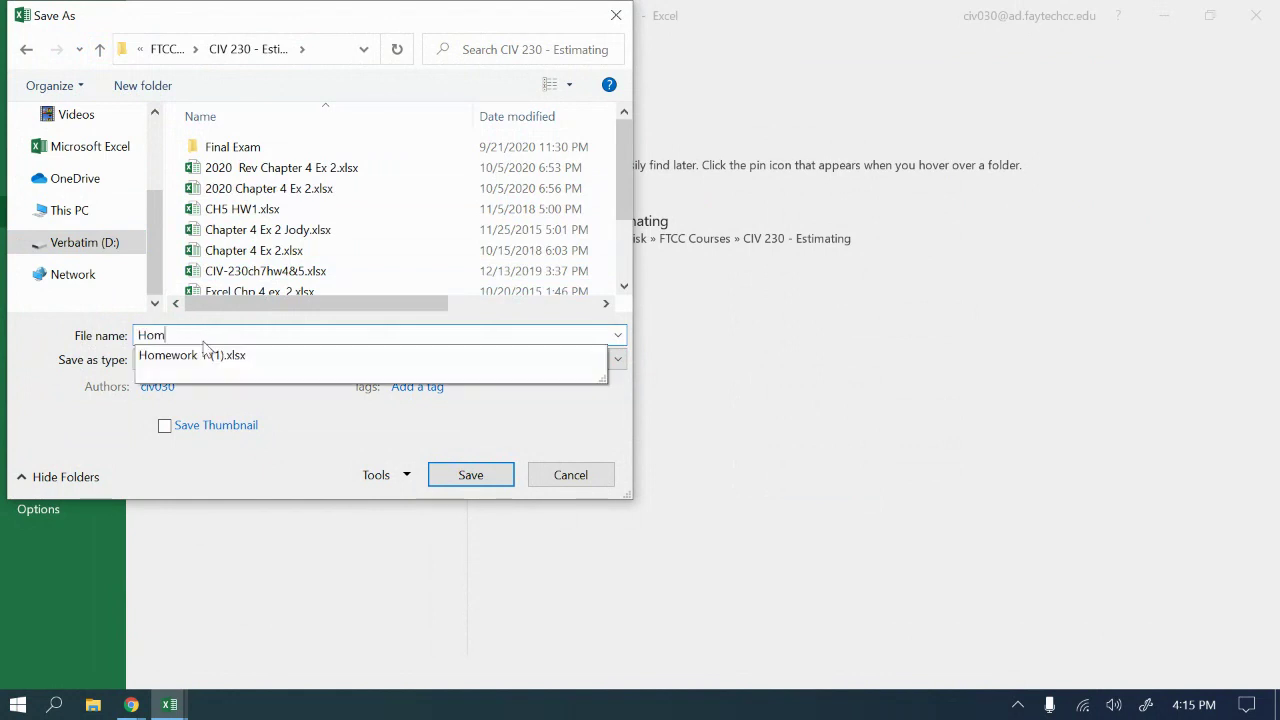
pyautogui.write('ework 1 2020')
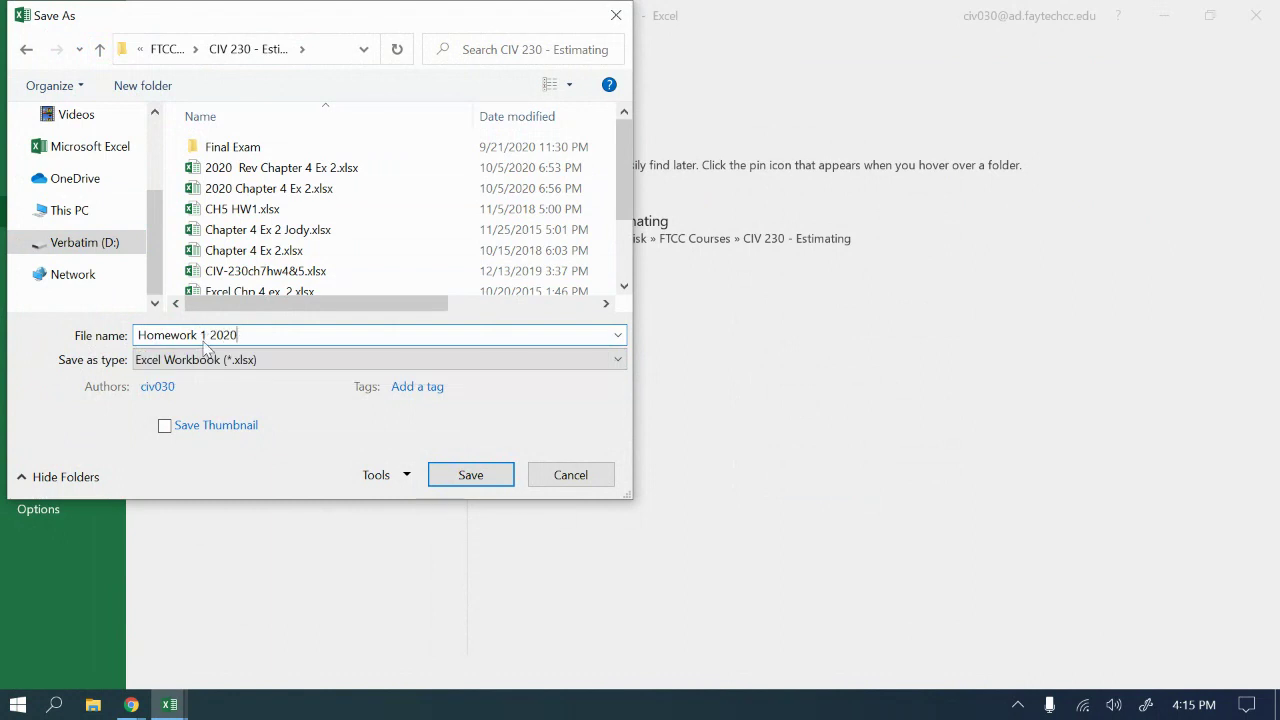
pyautogui.write(' Fall')
pyautogui.click(478, 485)
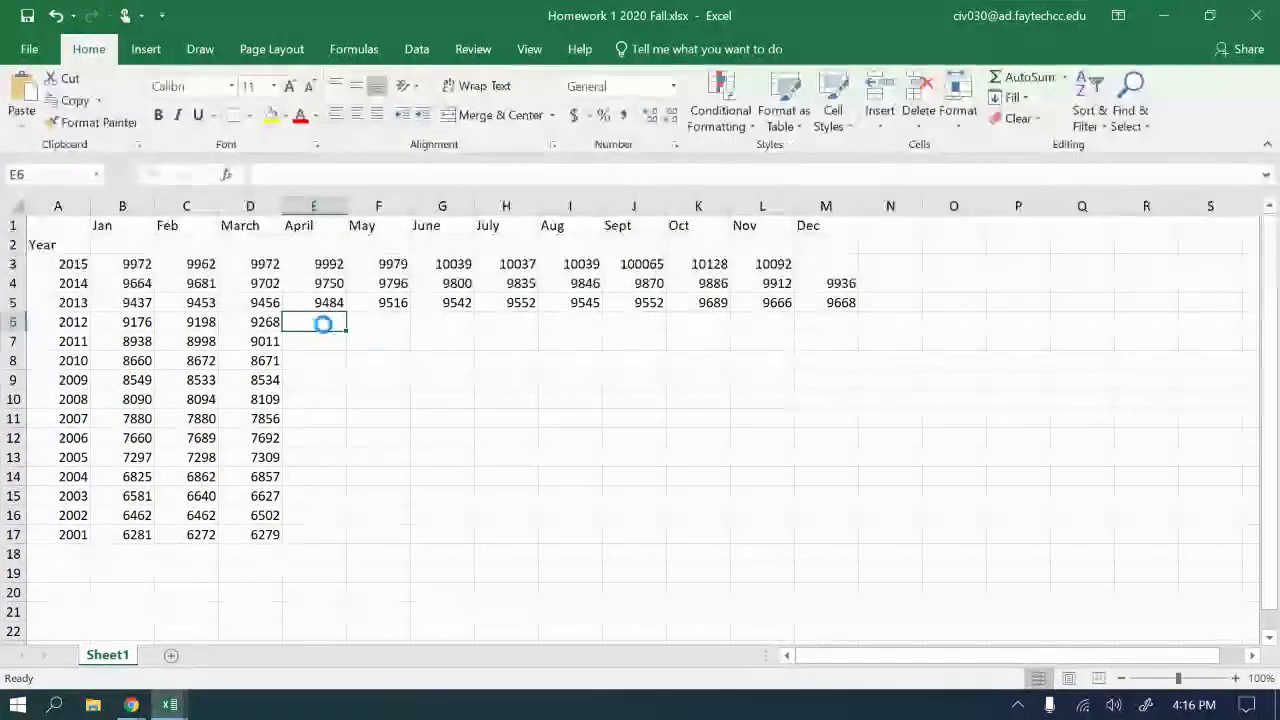
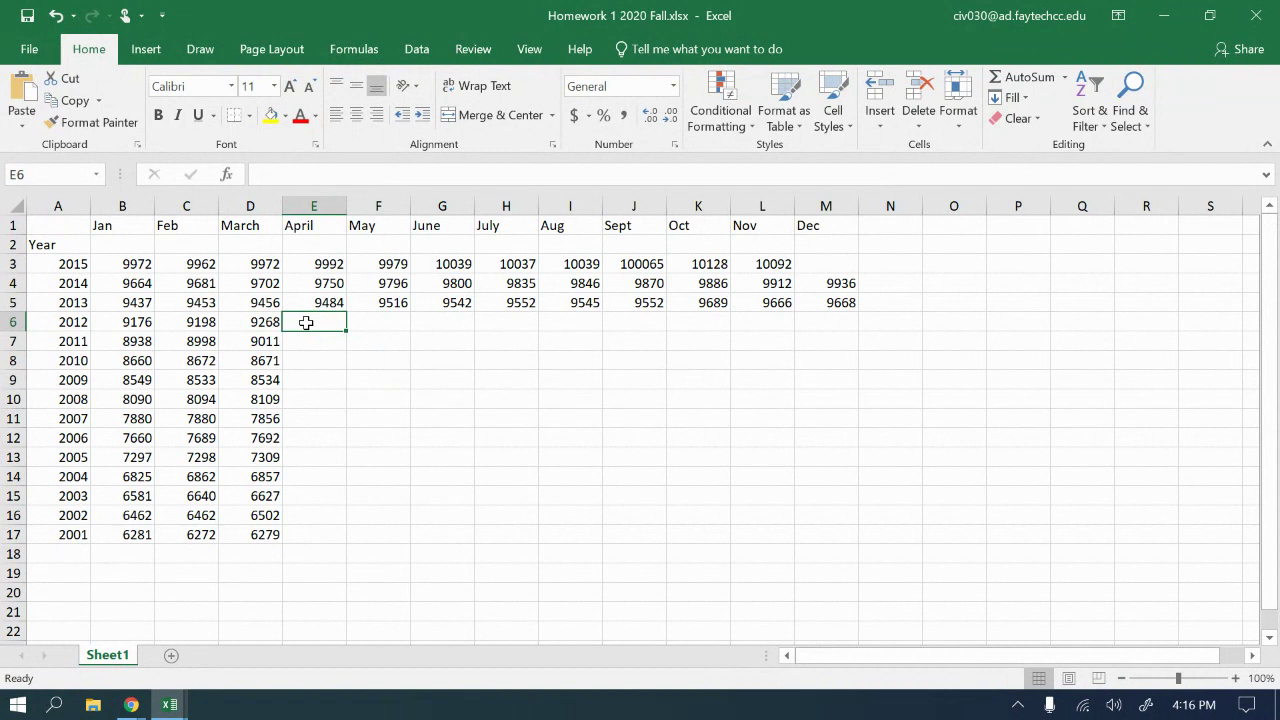
# - Enter the April index values 9273 for 2012, 9027 for 2011 and 8677 for 2010 in cells E6 to E8
pyautogui.write('9273')
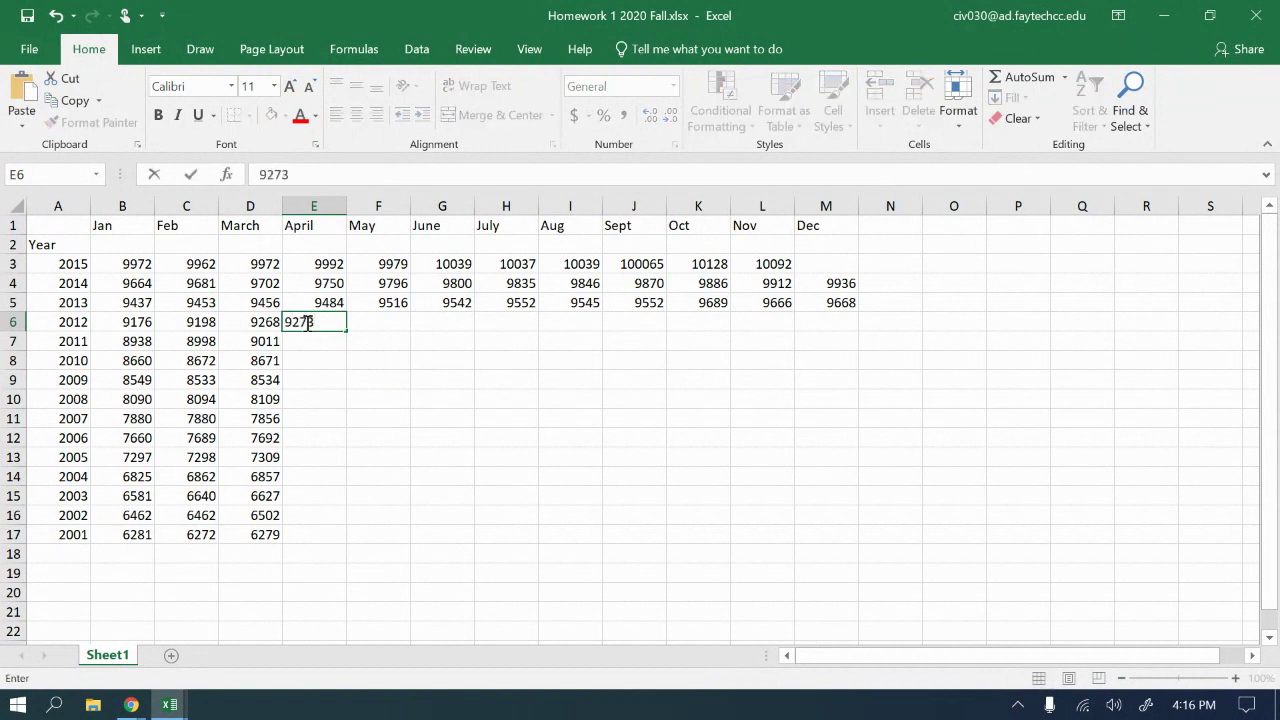
pyautogui.press('Return')
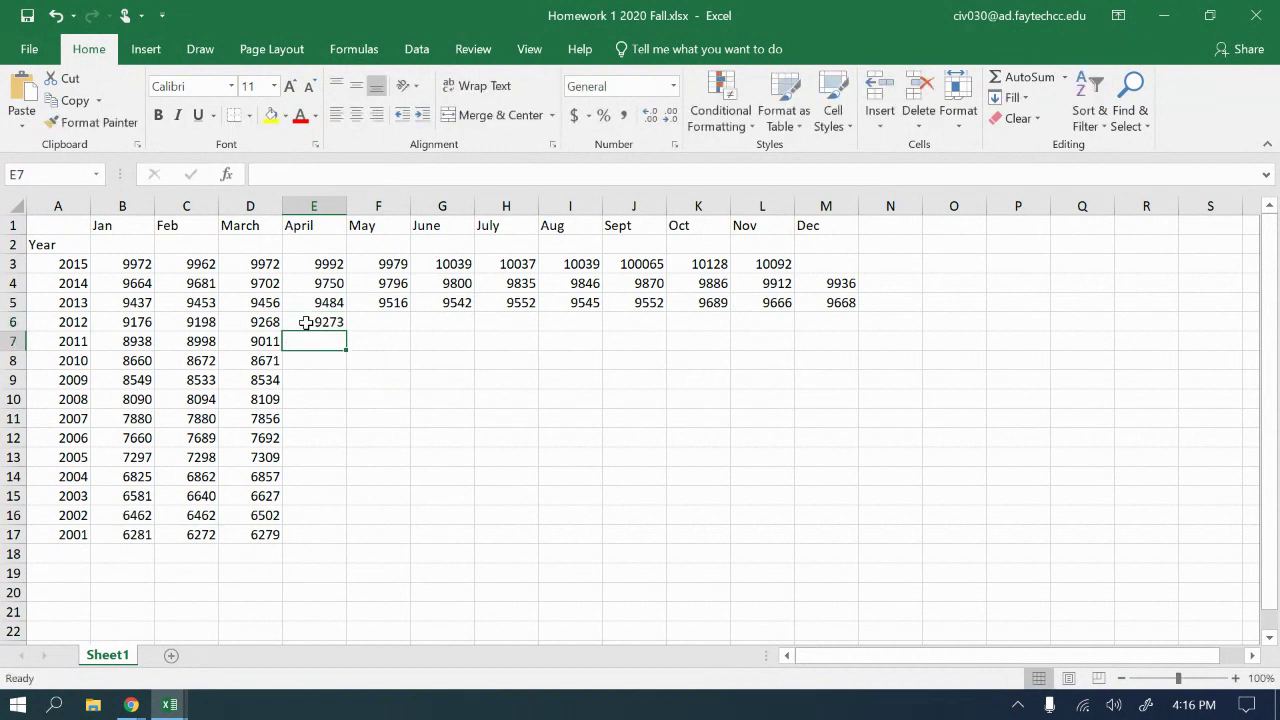
pyautogui.write('9027')
pyautogui.press('Return')
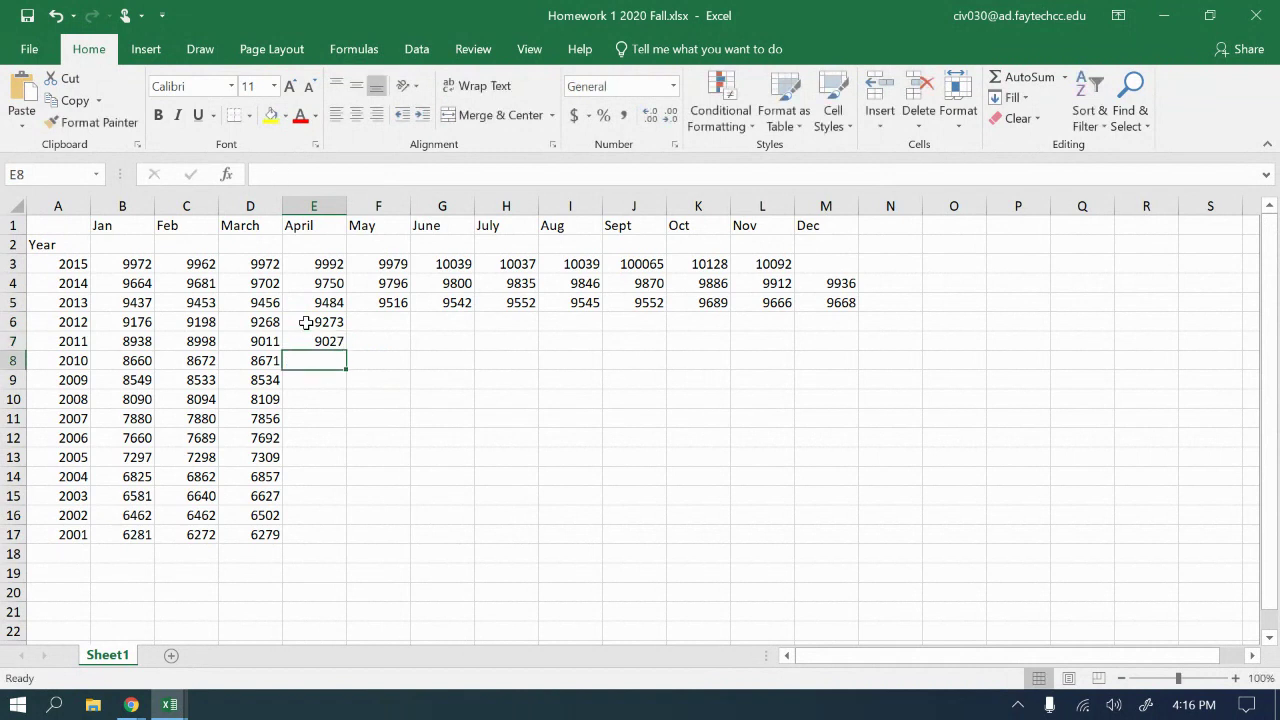
pyautogui.write('8677')
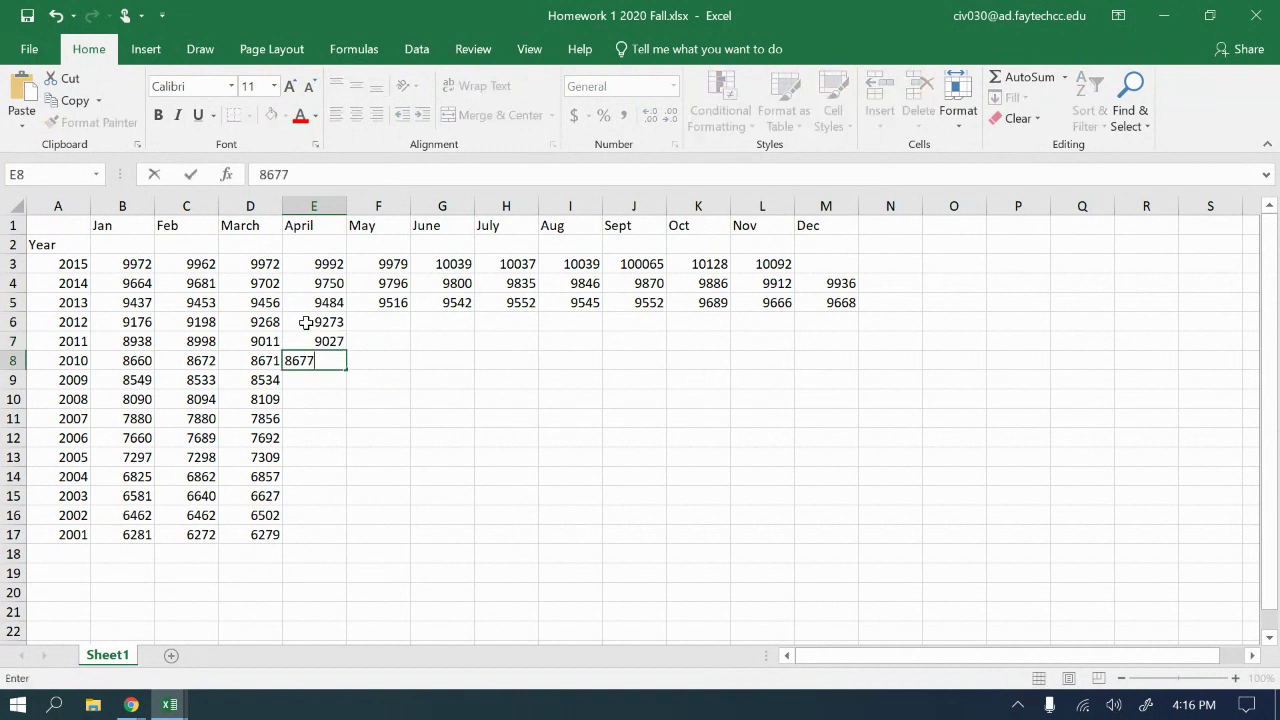
pyautogui.press('Return')
# - Enter the April index values 8528 for 2009, 8112 for 2008 and 7865 for 2007 in cells E9 to E11
pyautogui.write('8528')
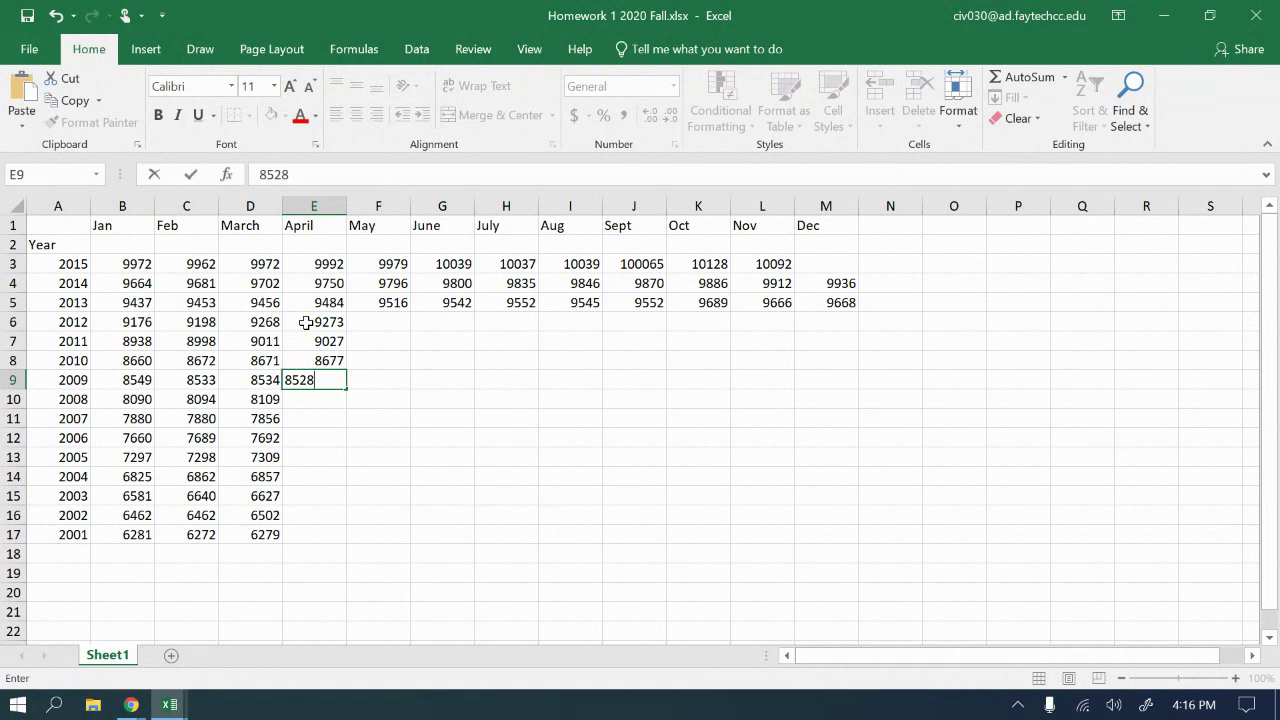
pyautogui.press('Return')
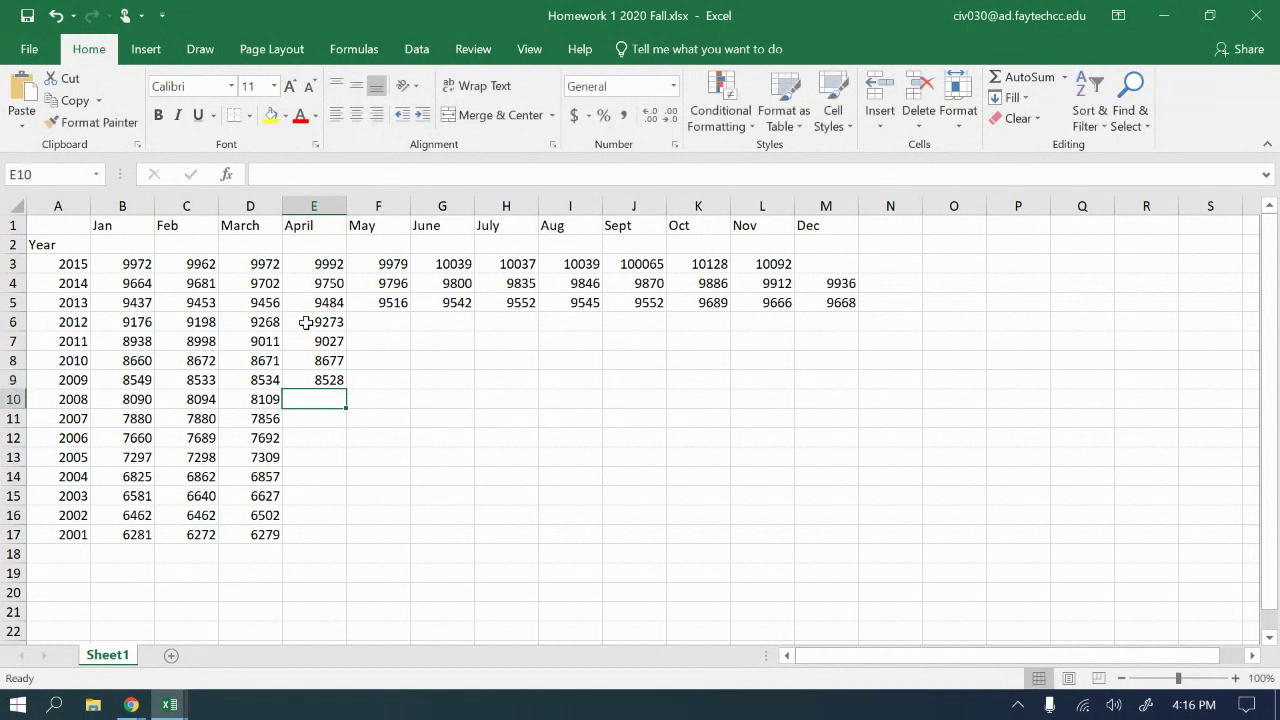
pyautogui.write('8112')
pyautogui.press('Return')
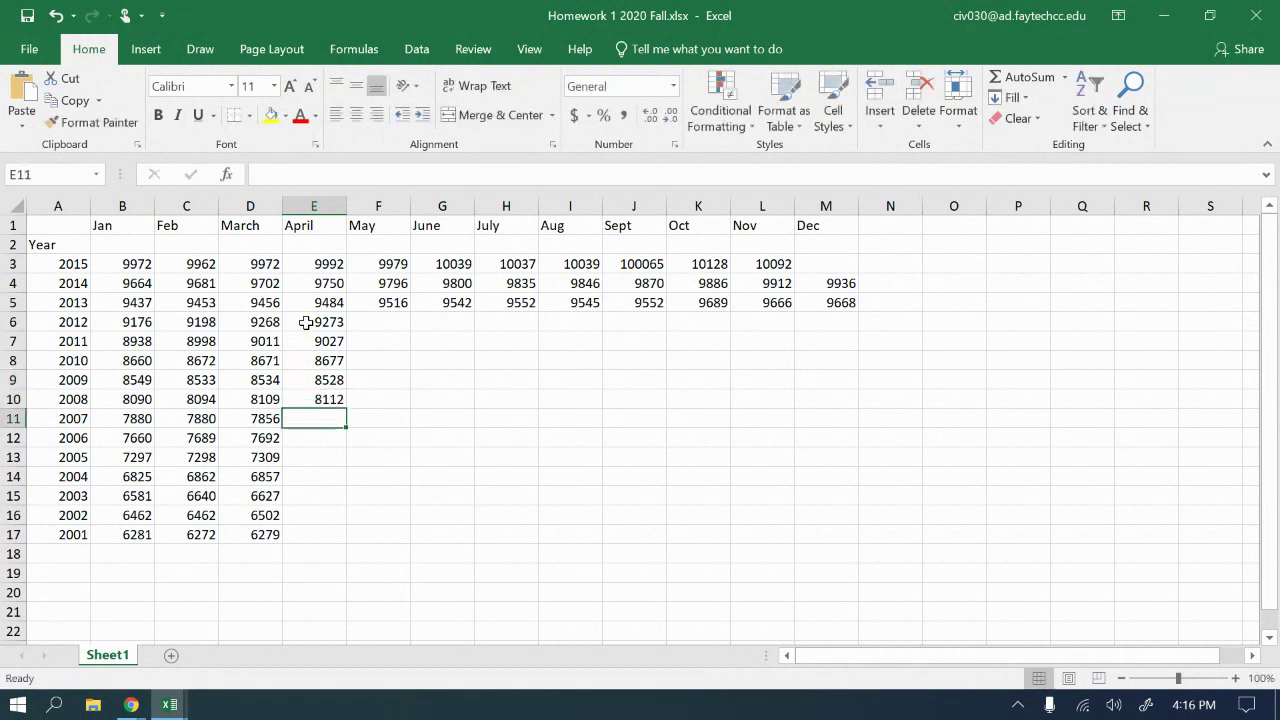
pyautogui.write('7865')
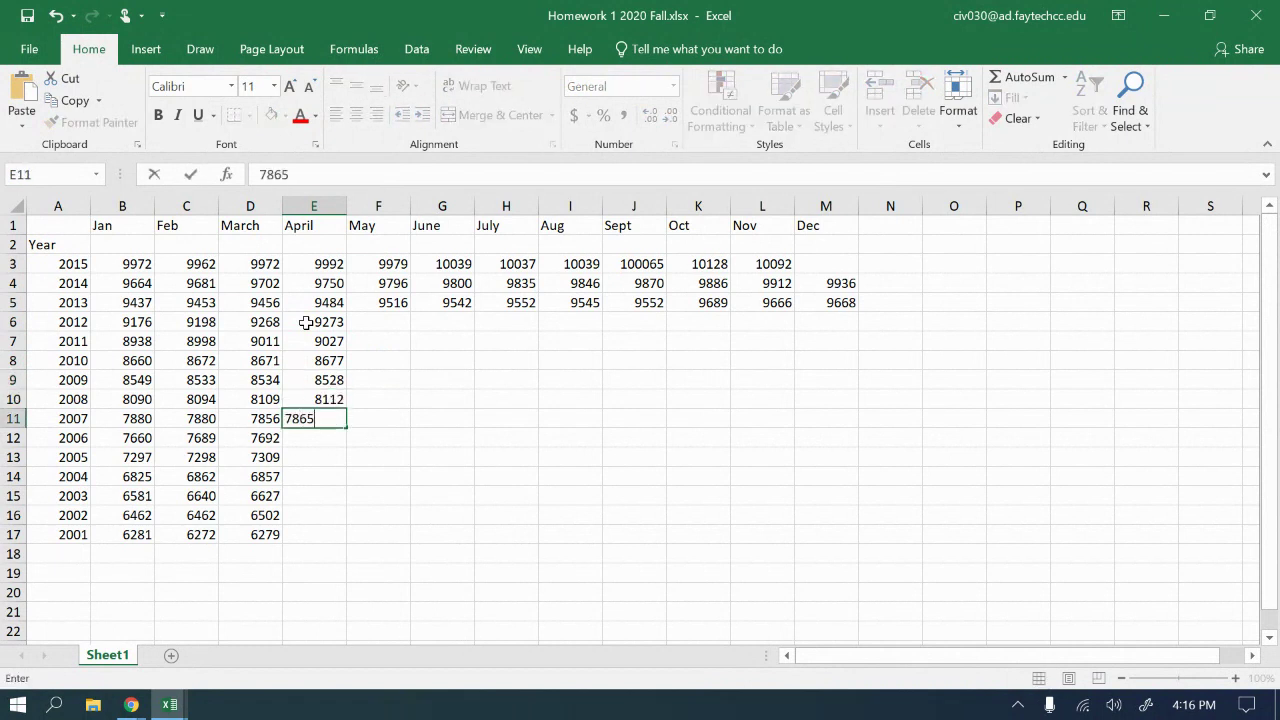
pyautogui.press('Return')
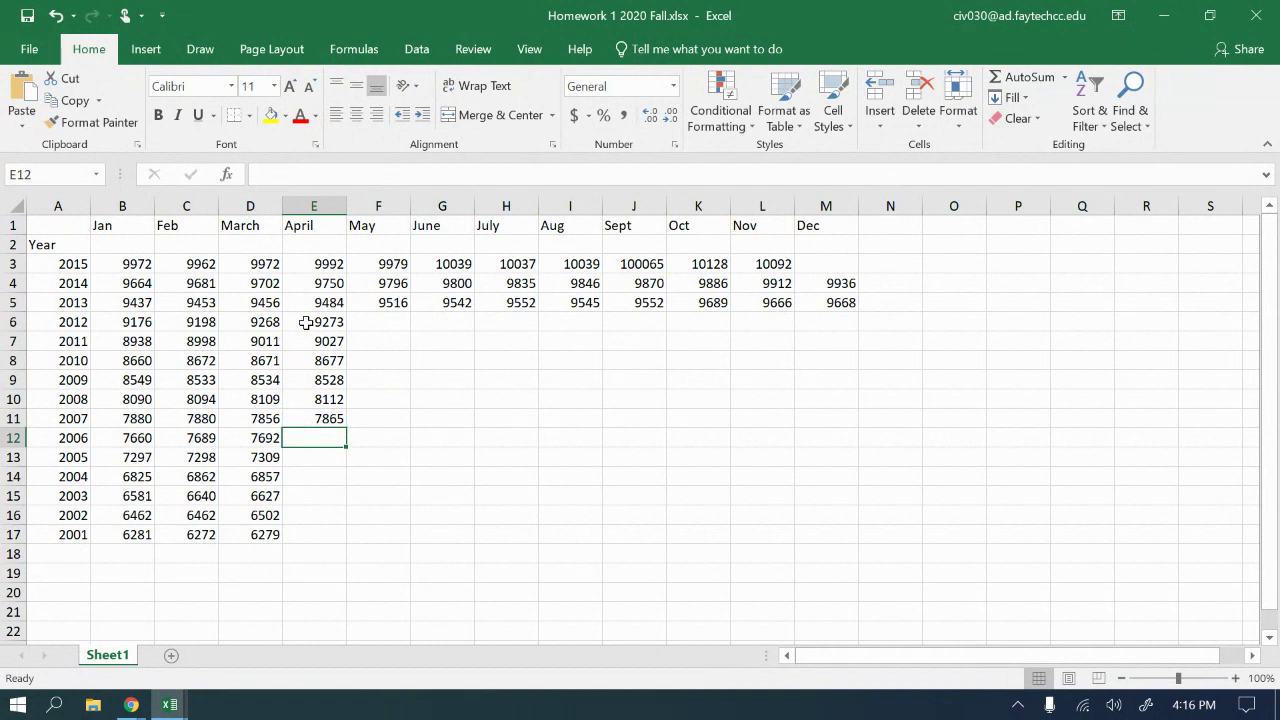
# - Enter the April index values 7695 for 2006, 7355 for 2005 and 7017 for 2004 in cells E12 to E14
pyautogui.write('76')
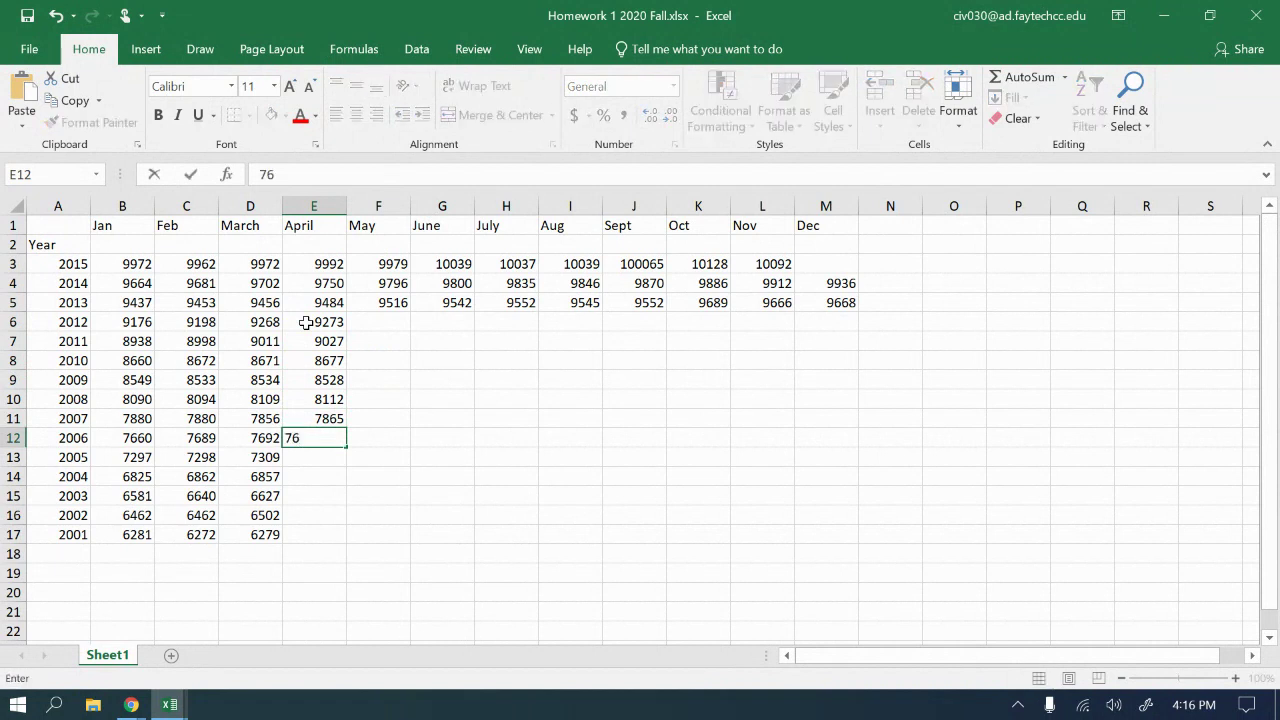
pyautogui.write('95')
pyautogui.press('Return')
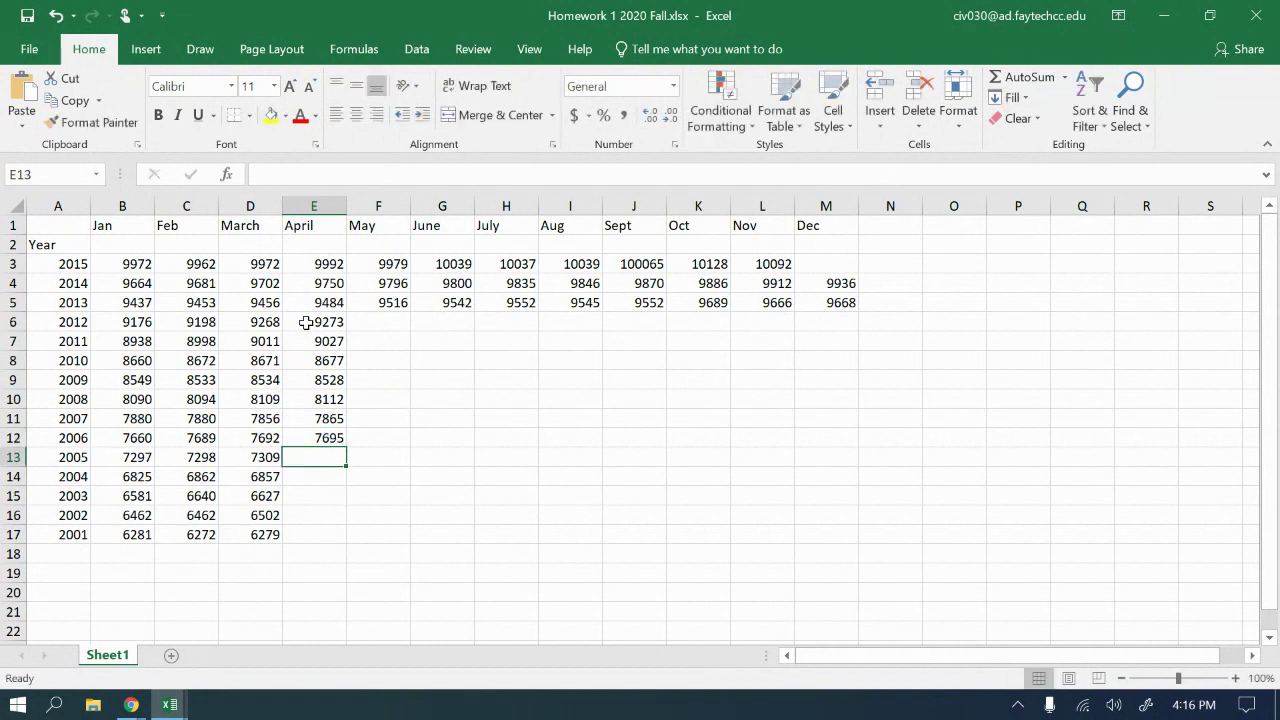
pyautogui.write('7355')
pyautogui.press('Return')
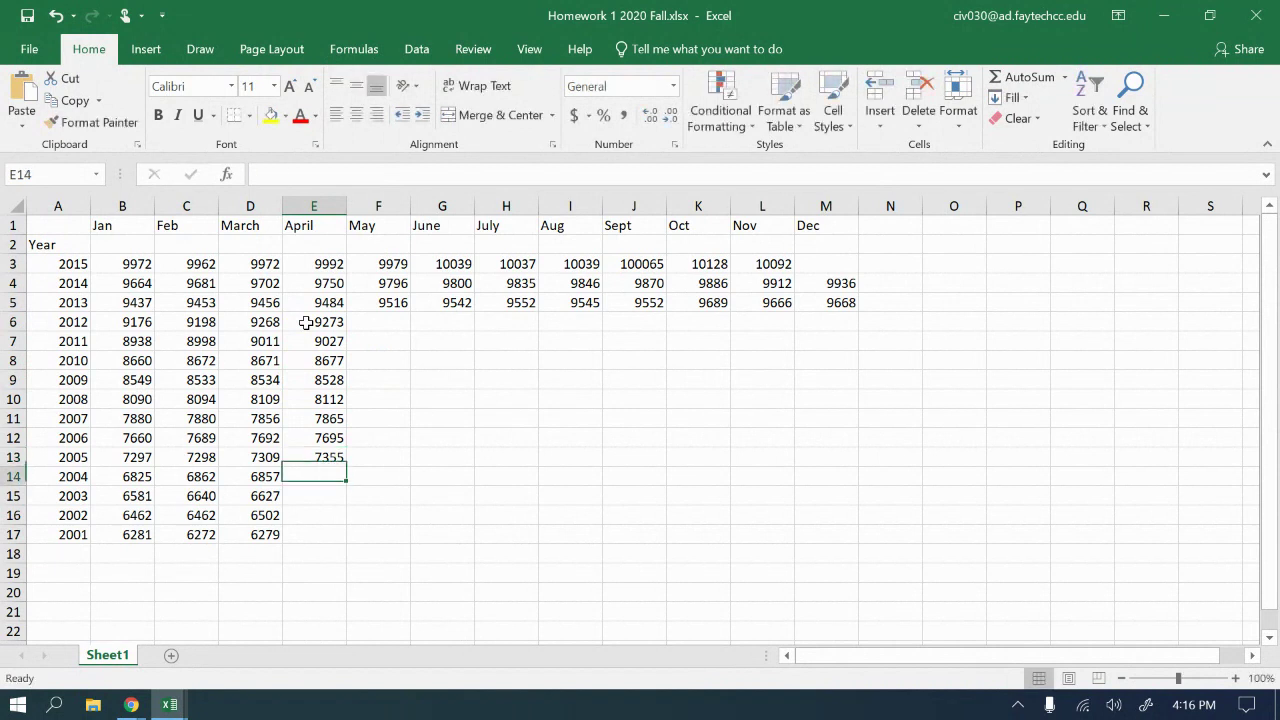
pyautogui.write('7017')
pyautogui.press('Return')
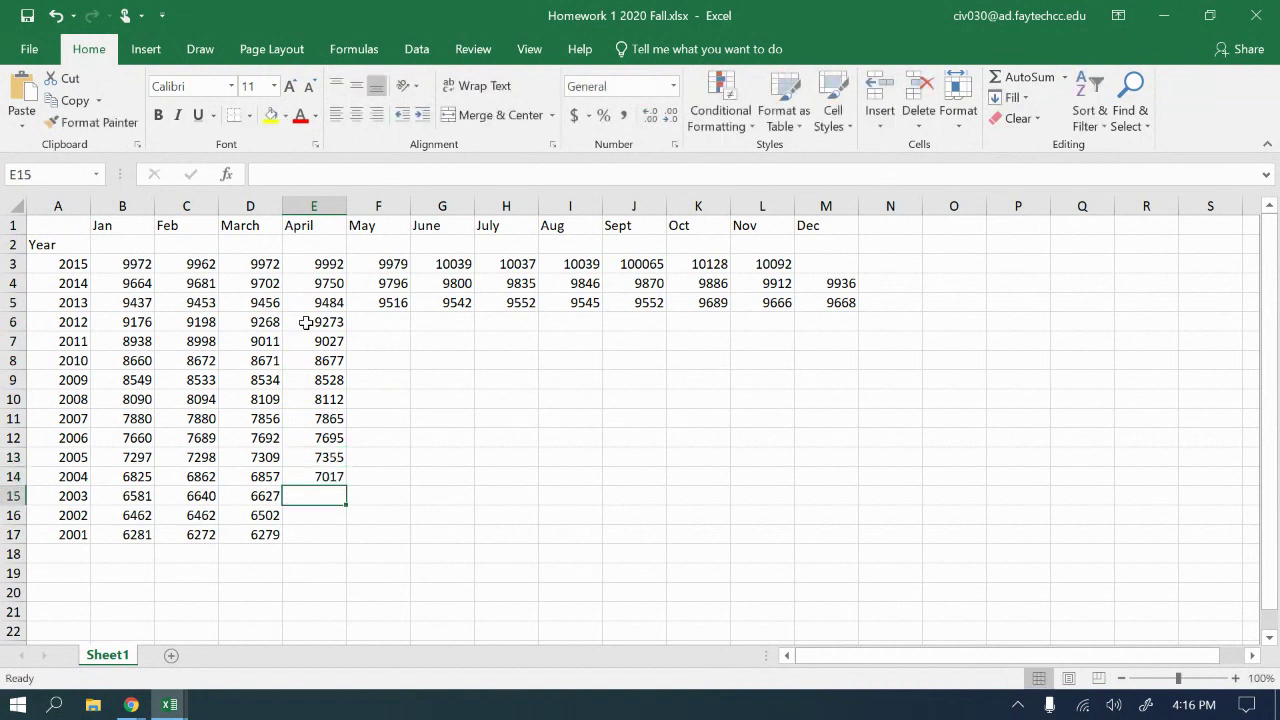
# - Complete the April column with 6635 for 2003, 6480 for 2002 and 6286 for 2001 in cells E15 to E17
pyautogui.write('6635')
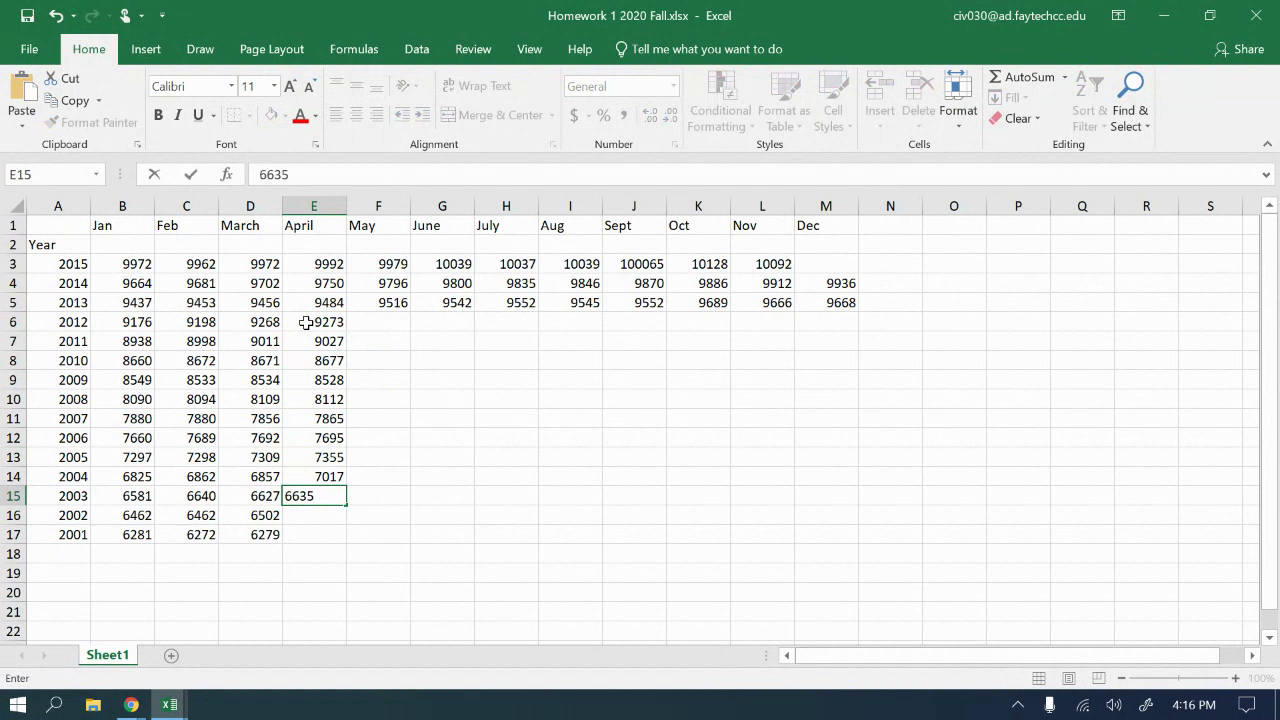
pyautogui.press('Return')
pyautogui.write('6')
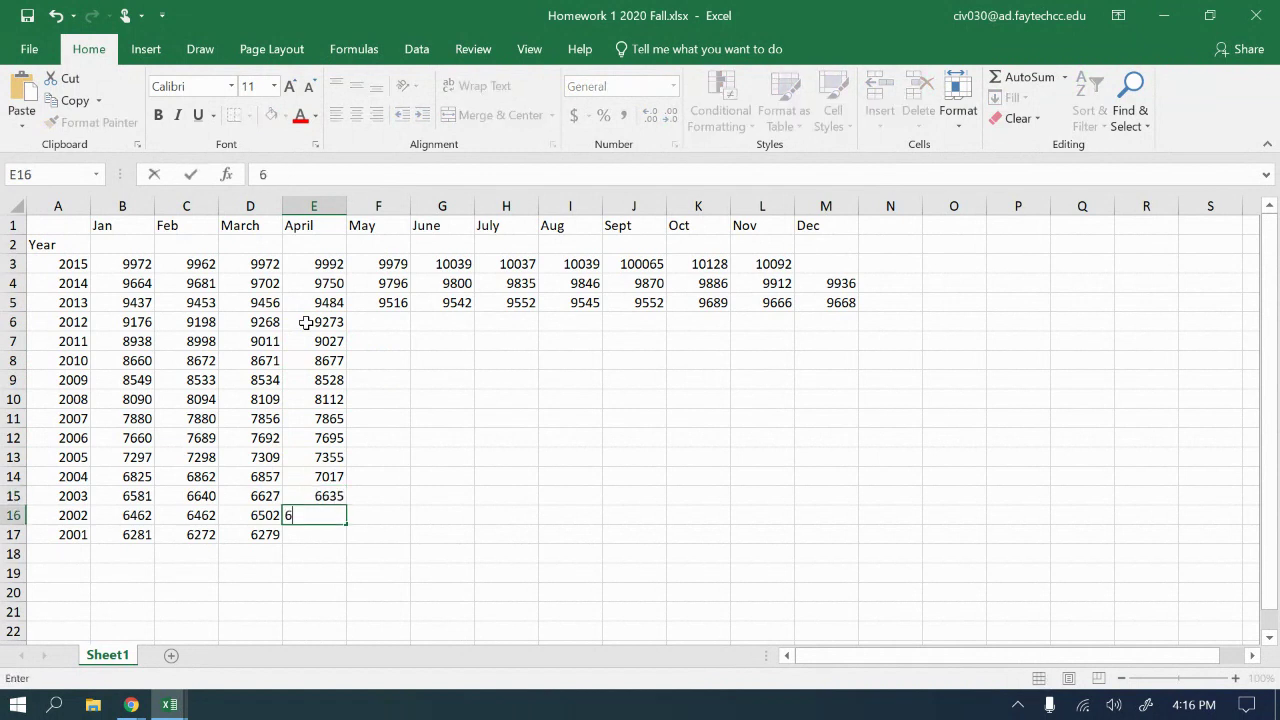
pyautogui.write('480')
pyautogui.press('Return')
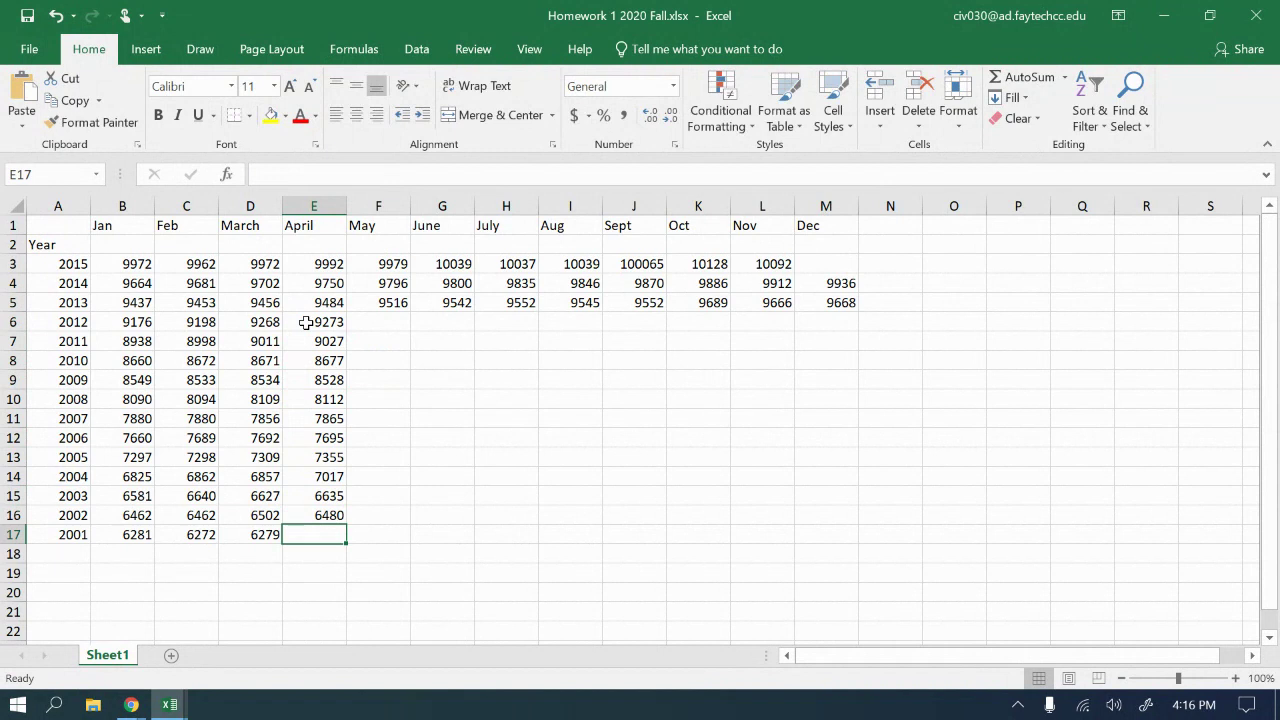
pyautogui.write('6286')
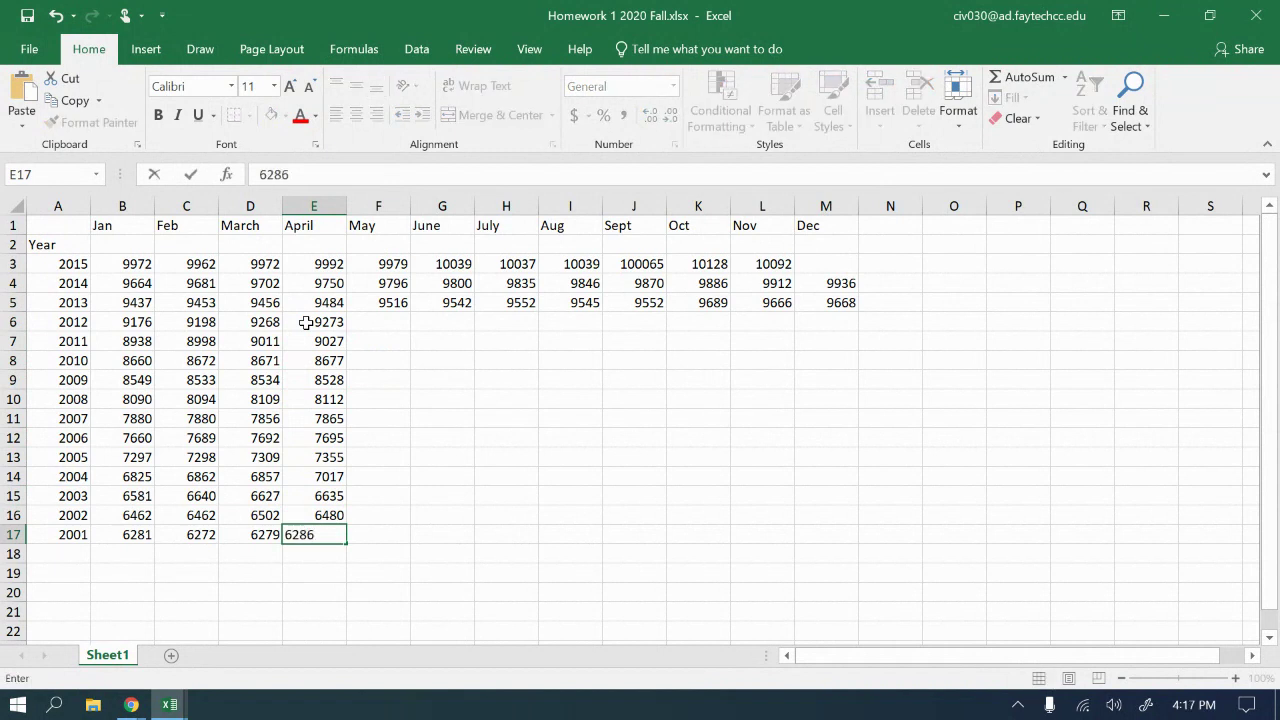
pyautogui.press('Return')
# - Enter the May index values 9290 for 2012, 9035 for 2011 and 8761 for 2010 in cells F6 to F8
pyautogui.click(381, 316)
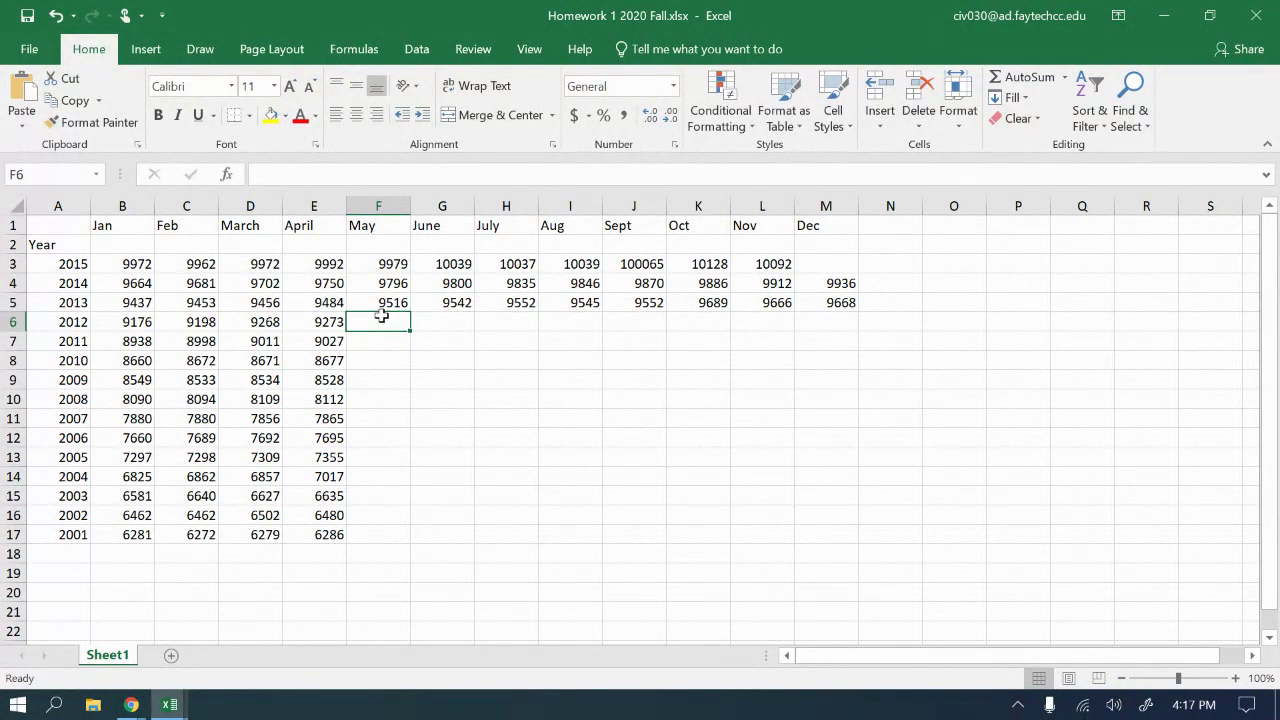
pyautogui.write('9290')
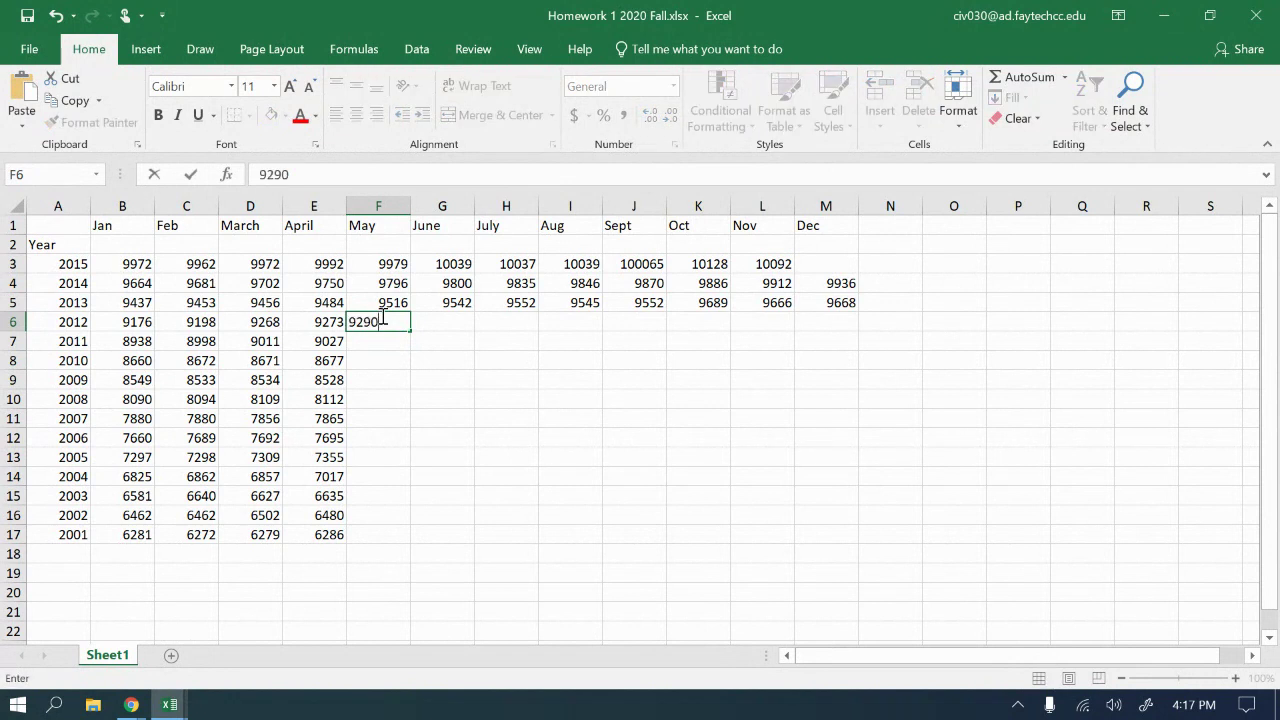
pyautogui.press('Return')
pyautogui.write('9035')
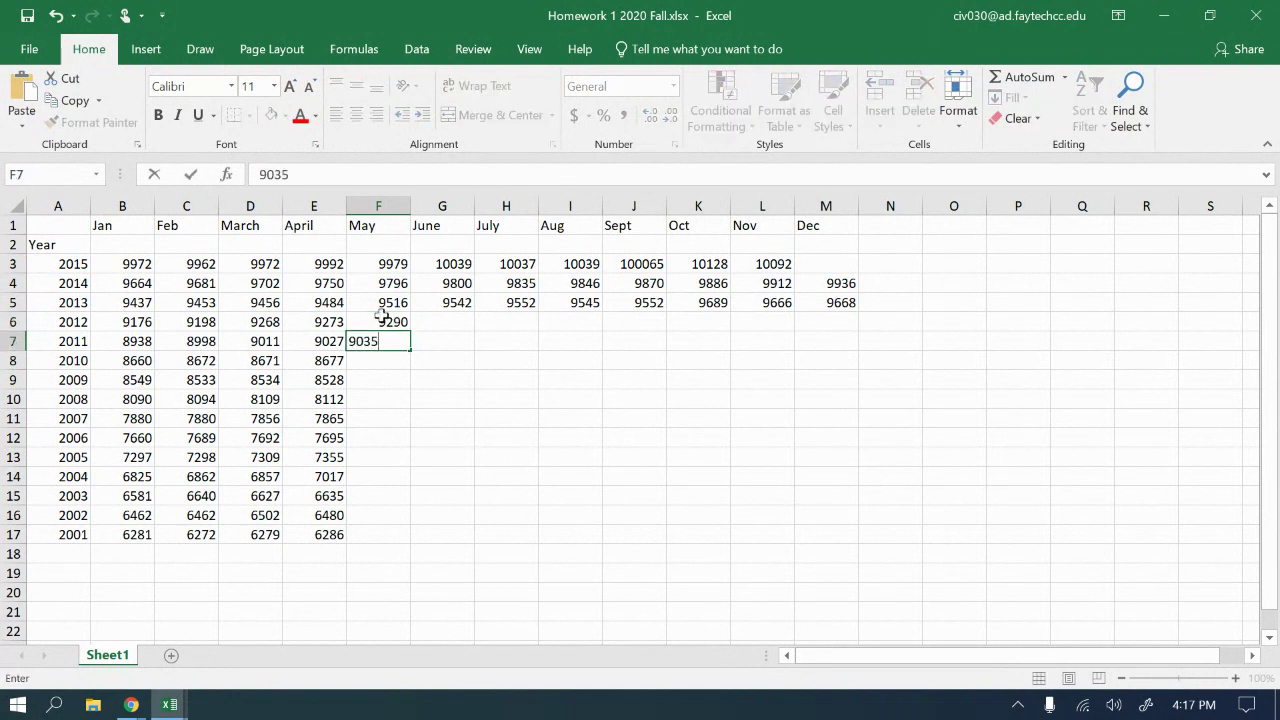
pyautogui.press('Return')
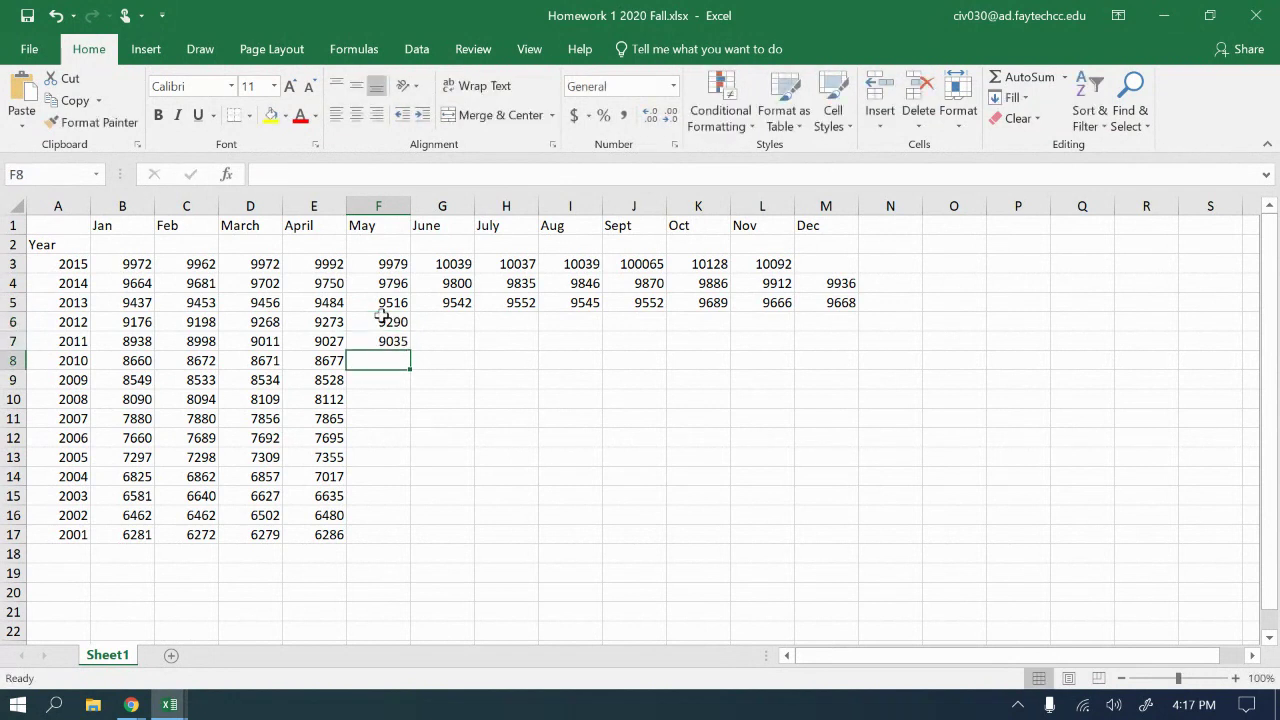
pyautogui.write('8761')
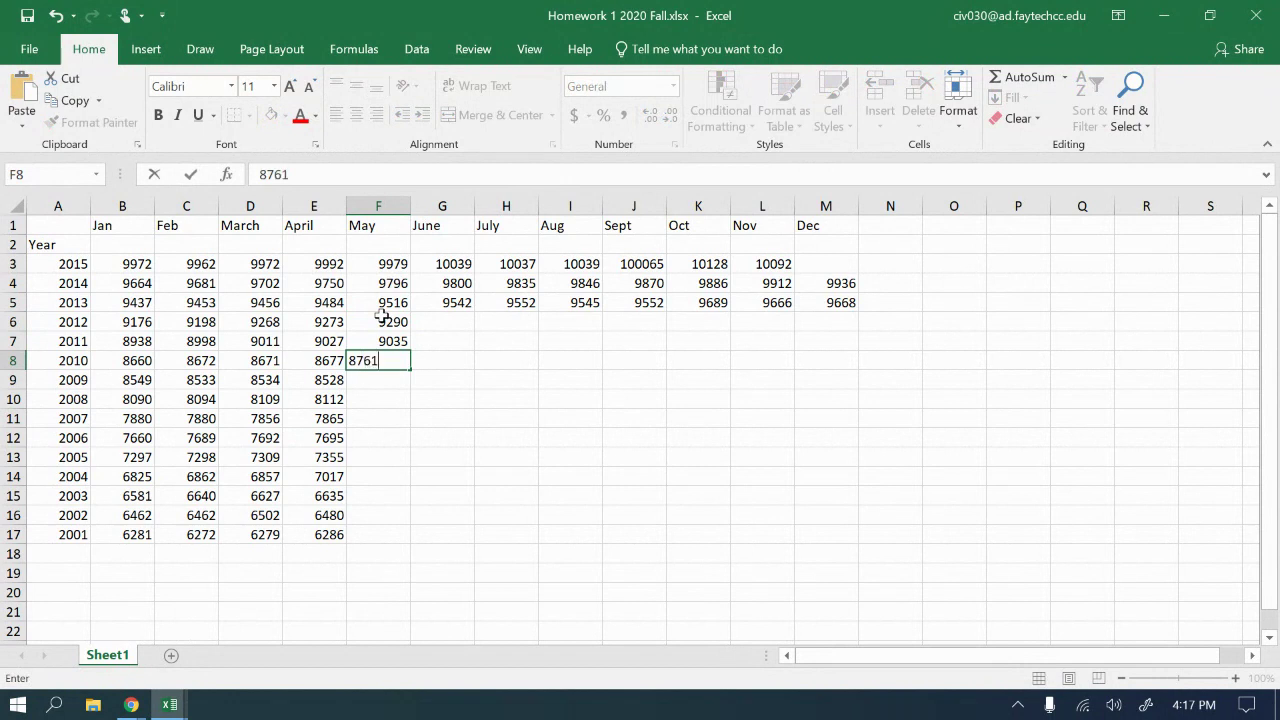
pyautogui.press('Return')
# - Enter the May index values 8574 for 2009, 8141 for 2008 and 7942 for 2007 in cells F9 to F11
pyautogui.write('8')
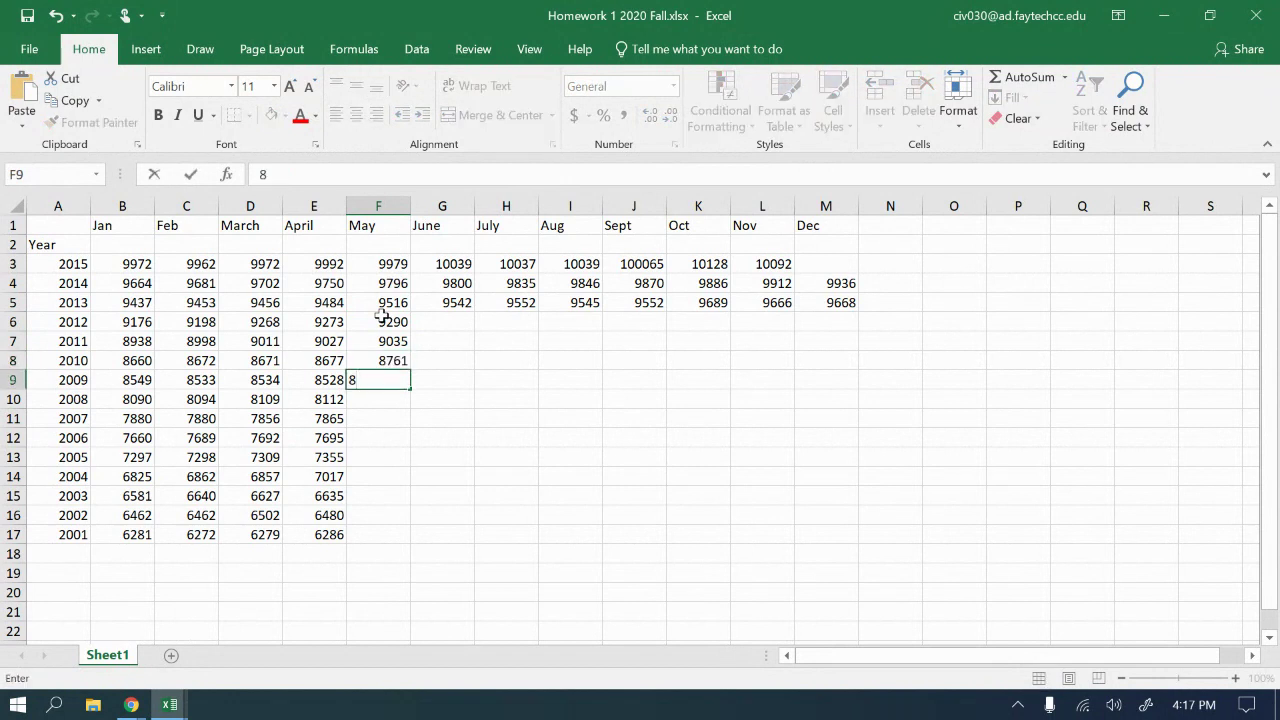
pyautogui.write('574')
pyautogui.press('Return')
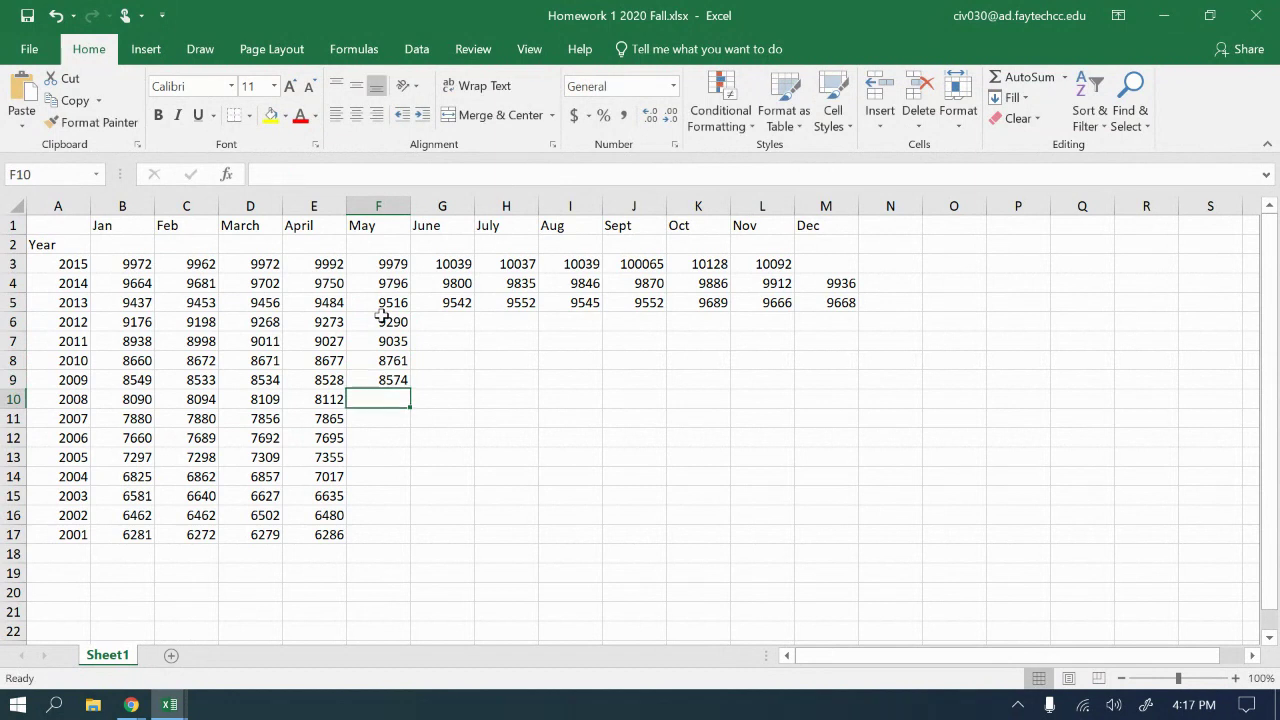
pyautogui.write('8141')
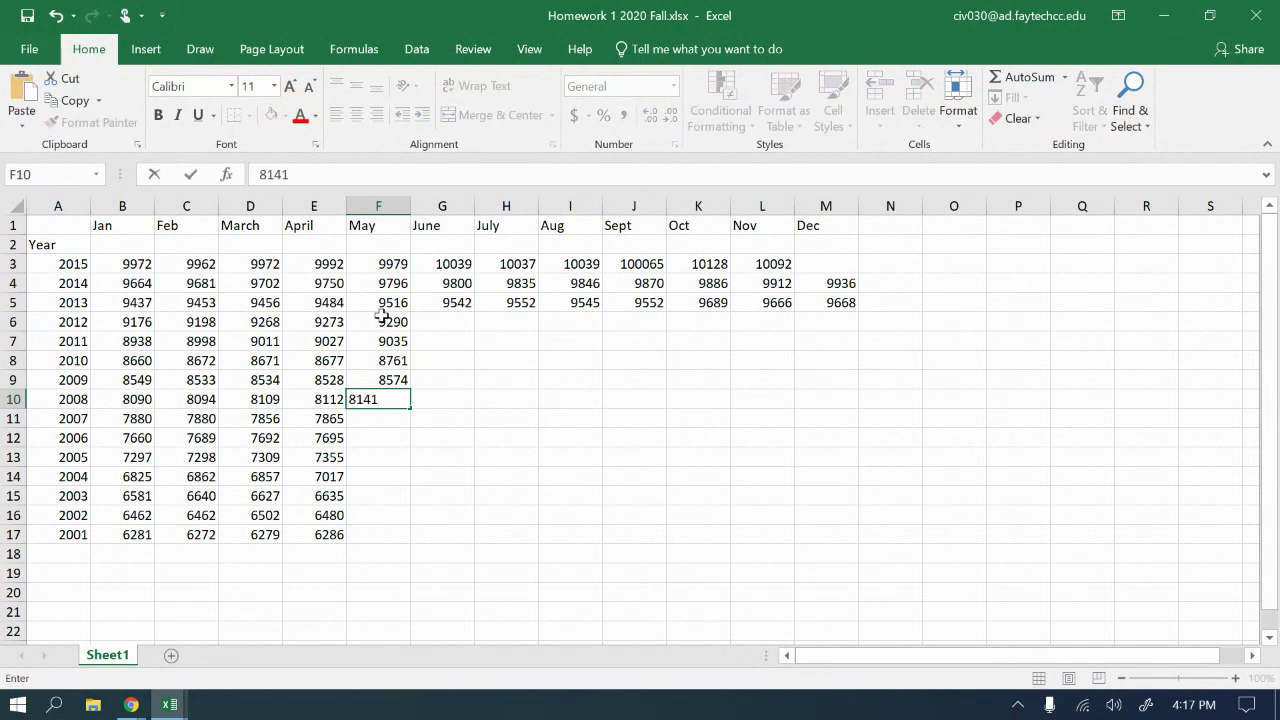
pyautogui.press('Return')
pyautogui.write('79')
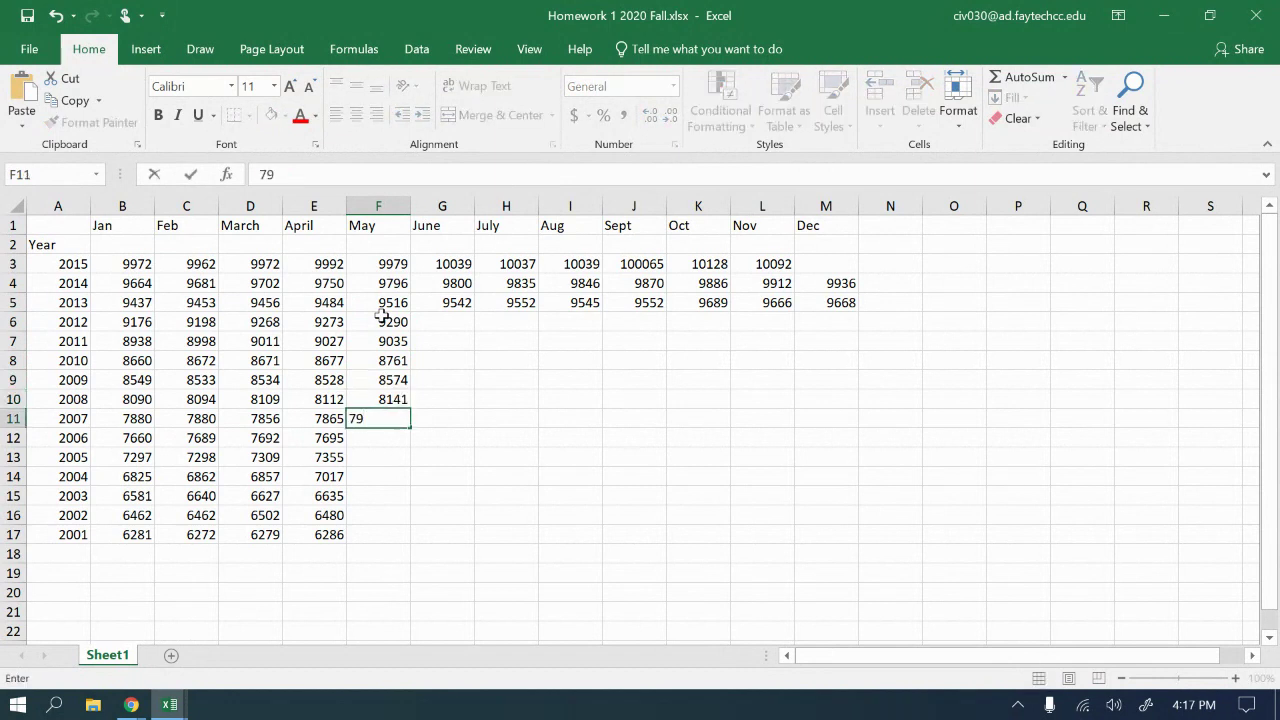
pyautogui.write('42')
pyautogui.press('Return')
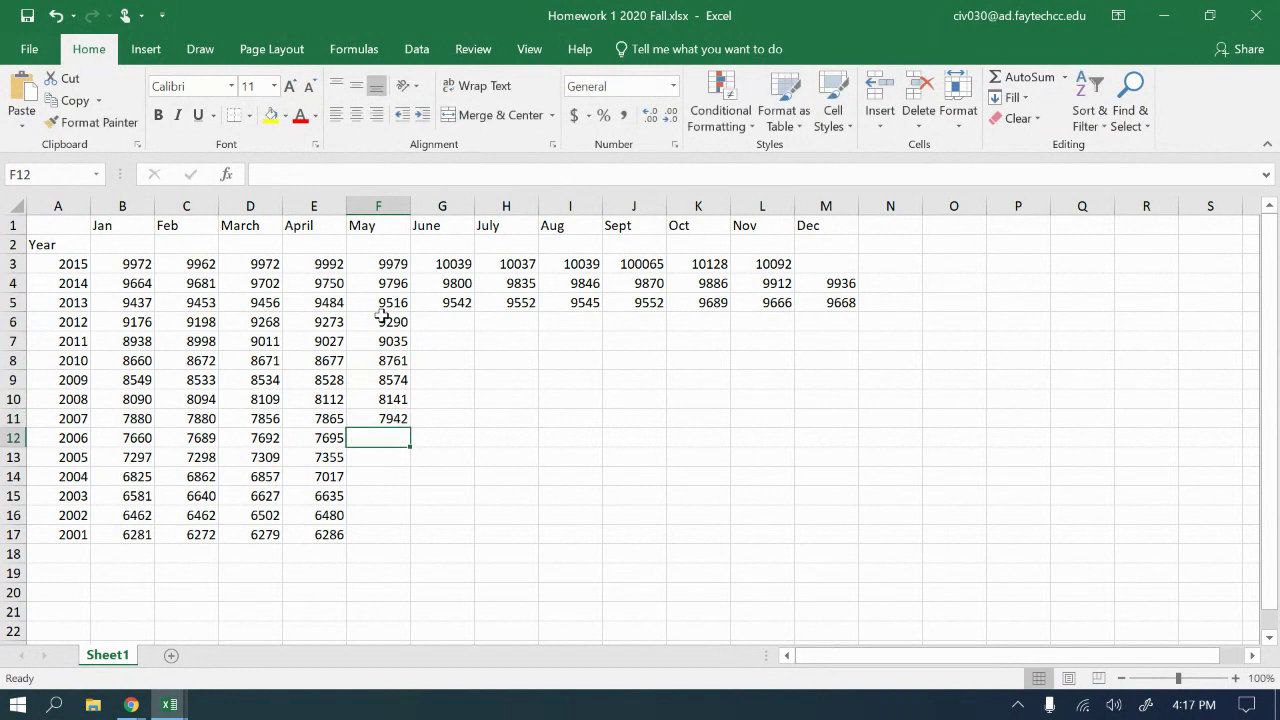
# - Enter the May index values 7691 for 2006, 7398 for 2005 and 7065 for 2004 in cells F12 to F14
pyautogui.write('7691')
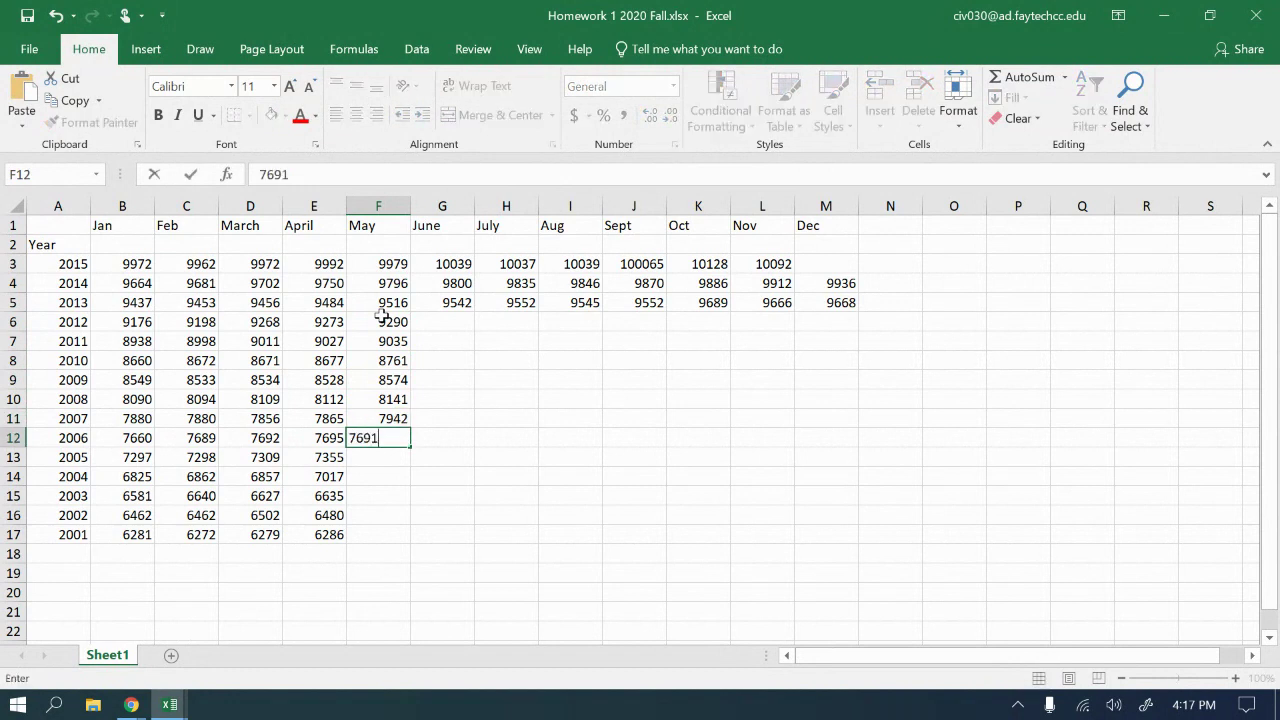
pyautogui.press('Return')
pyautogui.write('7398')
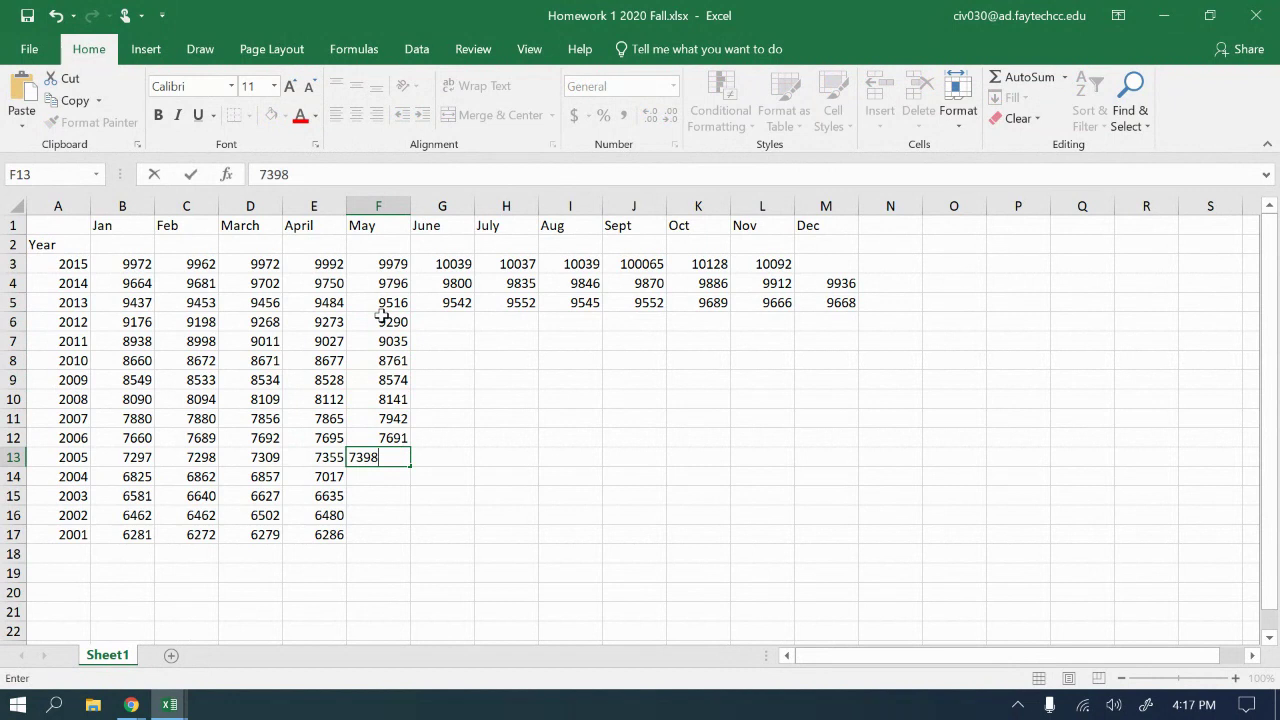
pyautogui.press('Return')
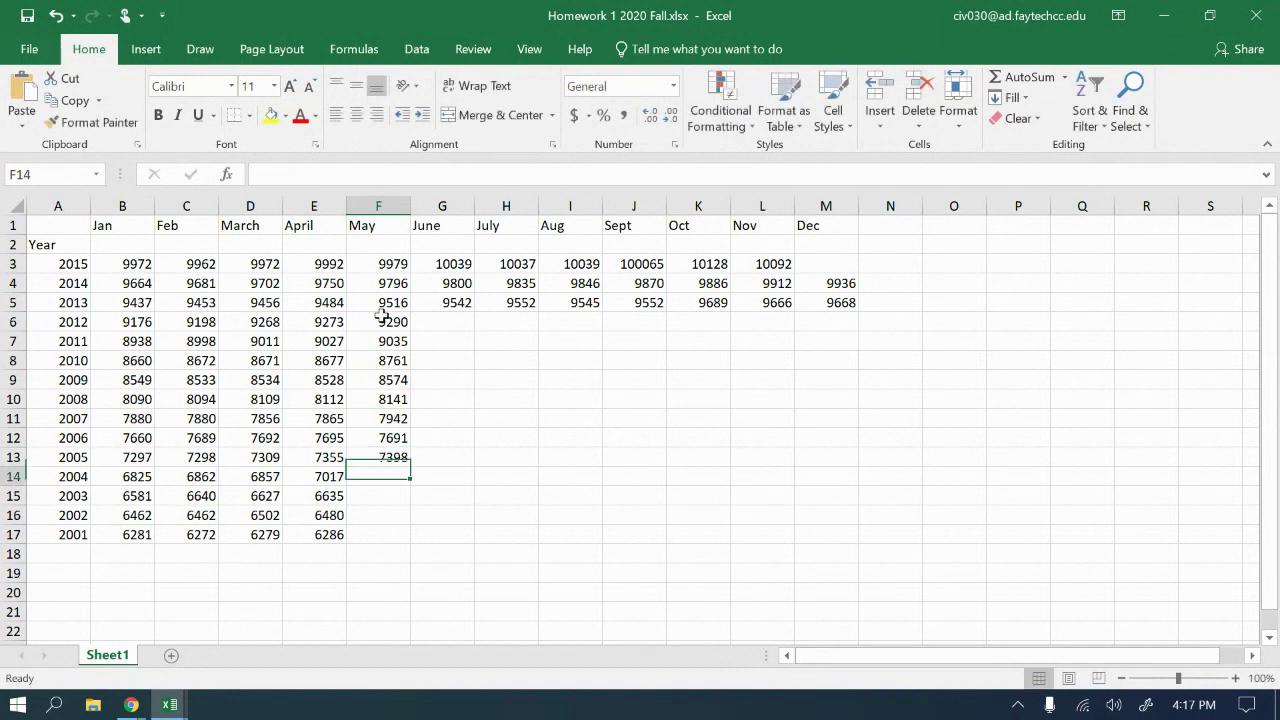
pyautogui.write('7065')
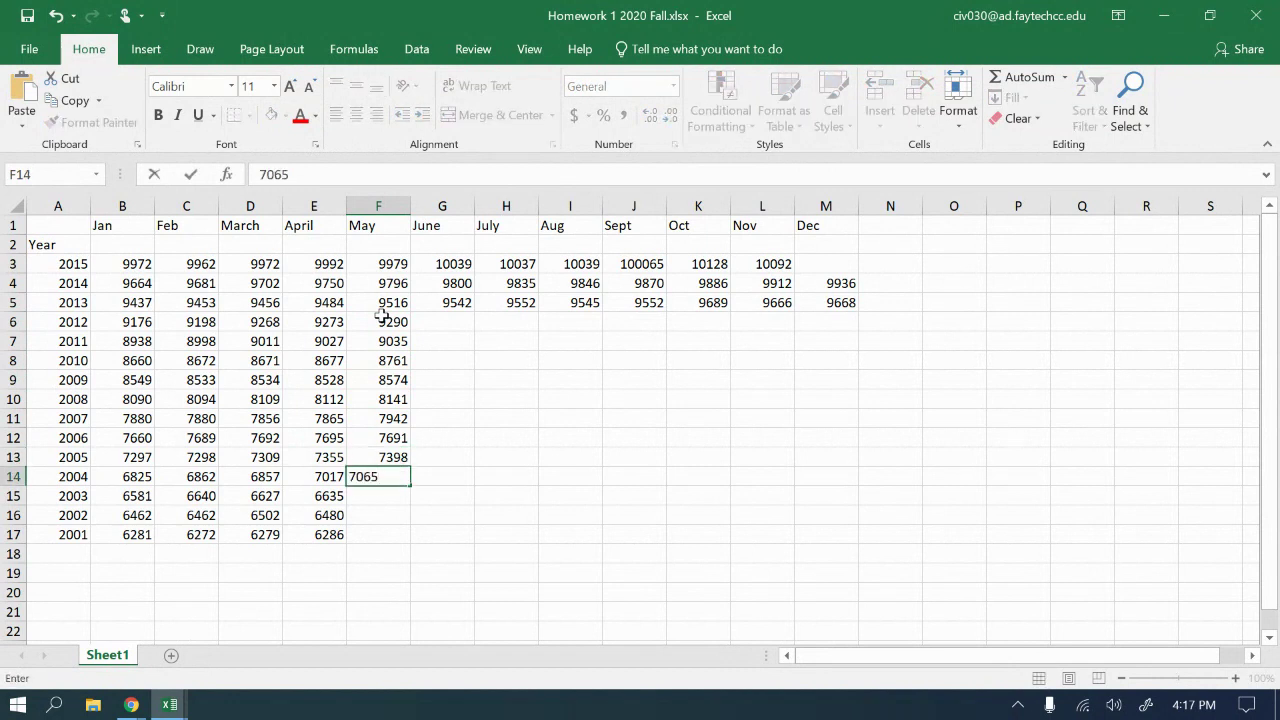
pyautogui.press('Return')
# - Complete the May column with 6642 for 2003, 6512 for 2002 and 6288 for 2001 in cells F15 to F17
pyautogui.write('6642')
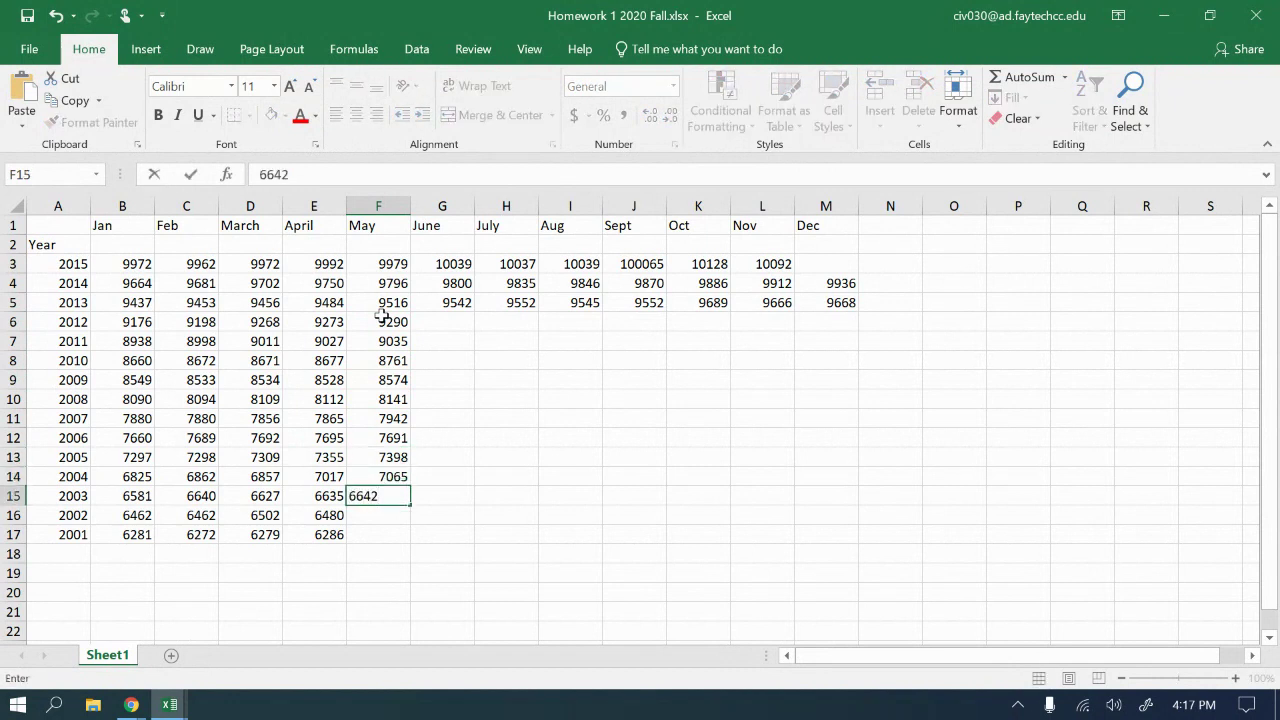
pyautogui.press('Return')
pyautogui.write('6512')
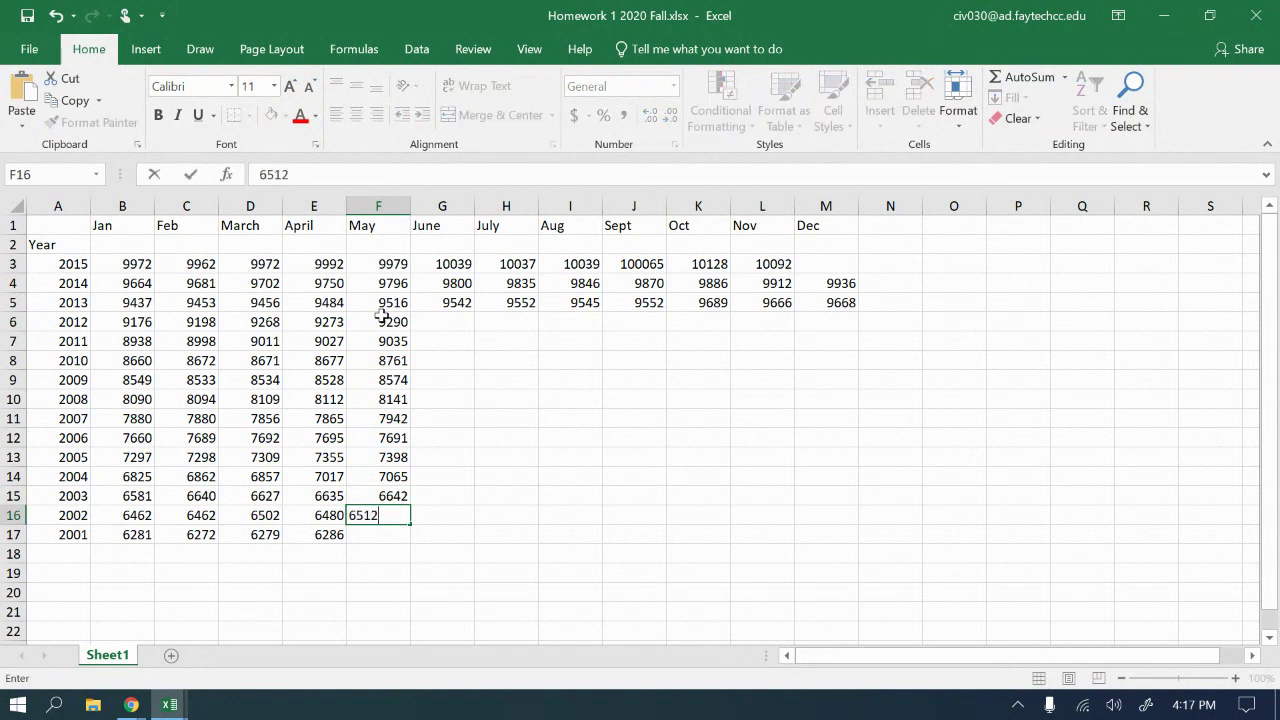
pyautogui.press('Return')
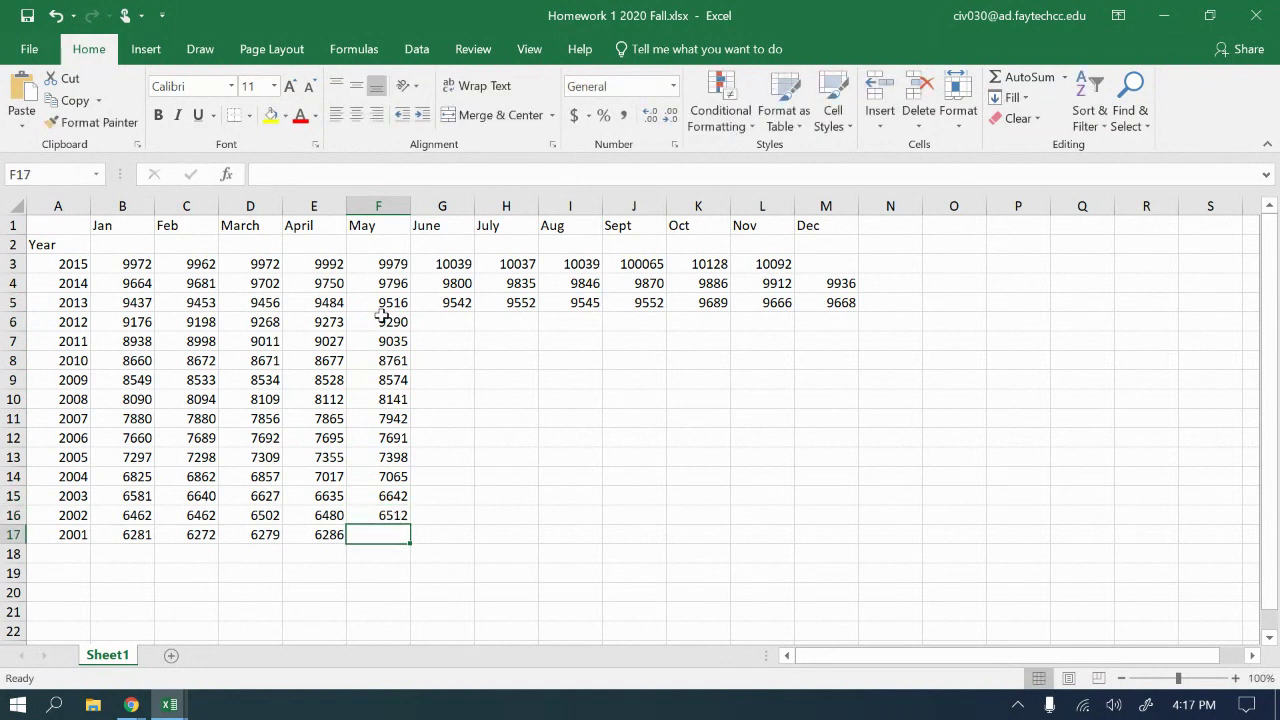
pyautogui.write('6288')
pyautogui.press('Return')
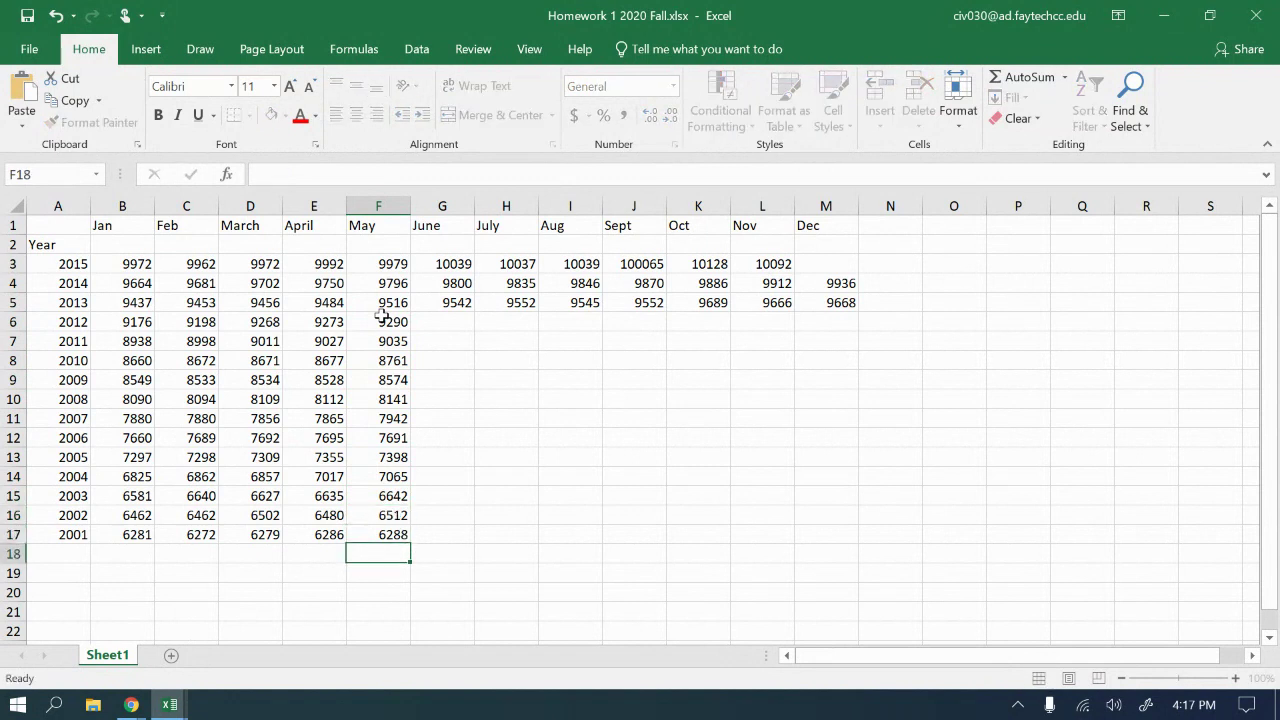
# - Enter the June index values 9291 for 2012, 9053 for 2011 and 8805 for 2010 in cells G6 to G8
pyautogui.click(451, 317)
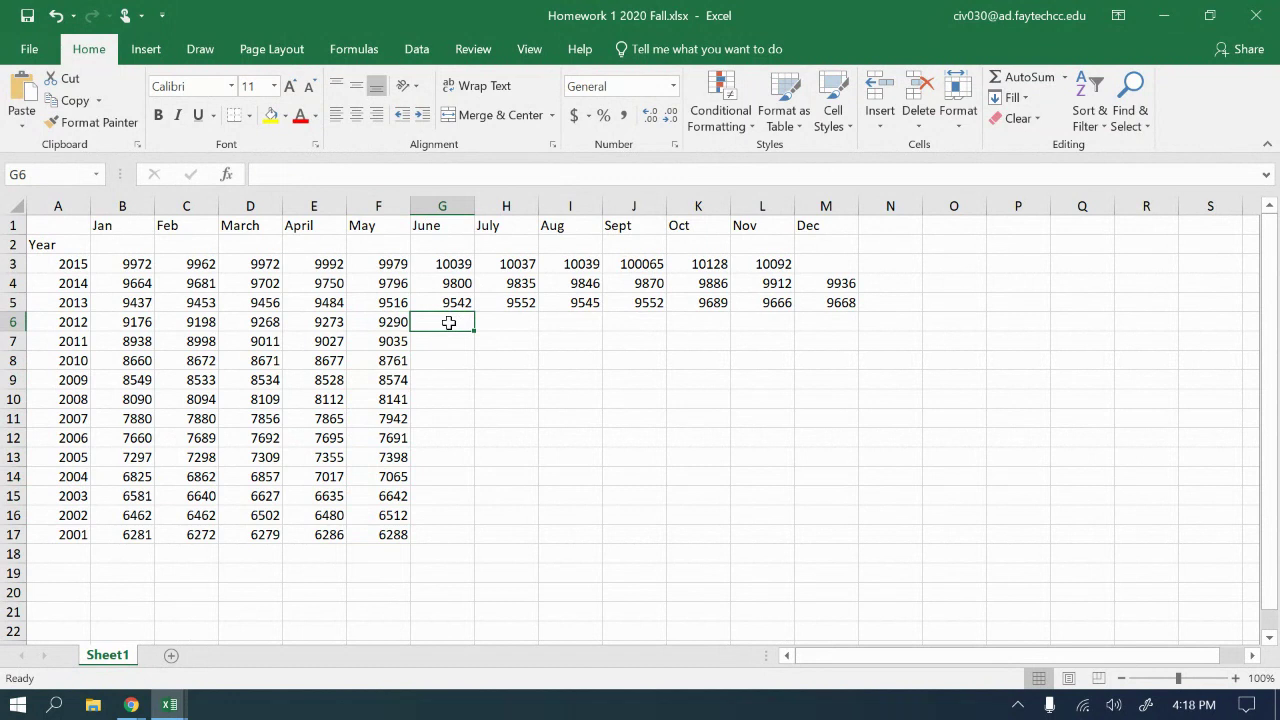
pyautogui.write('9291')
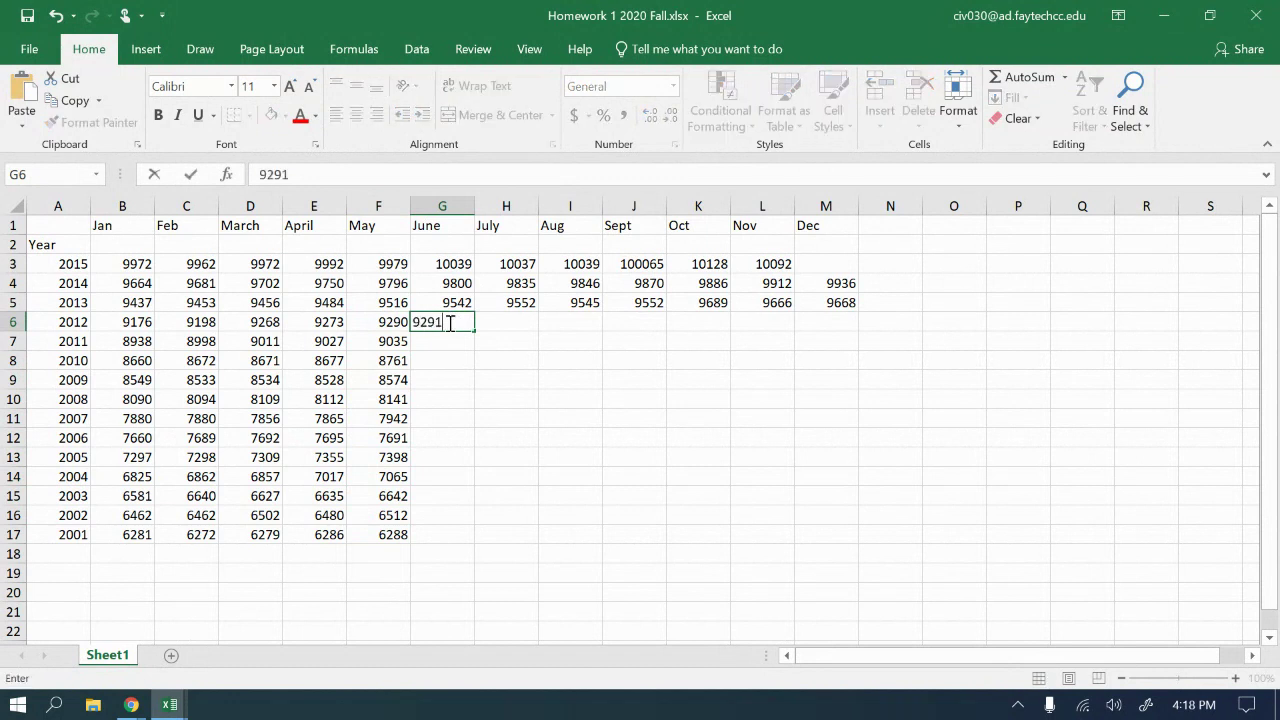
pyautogui.press('Return')
pyautogui.write('9053')
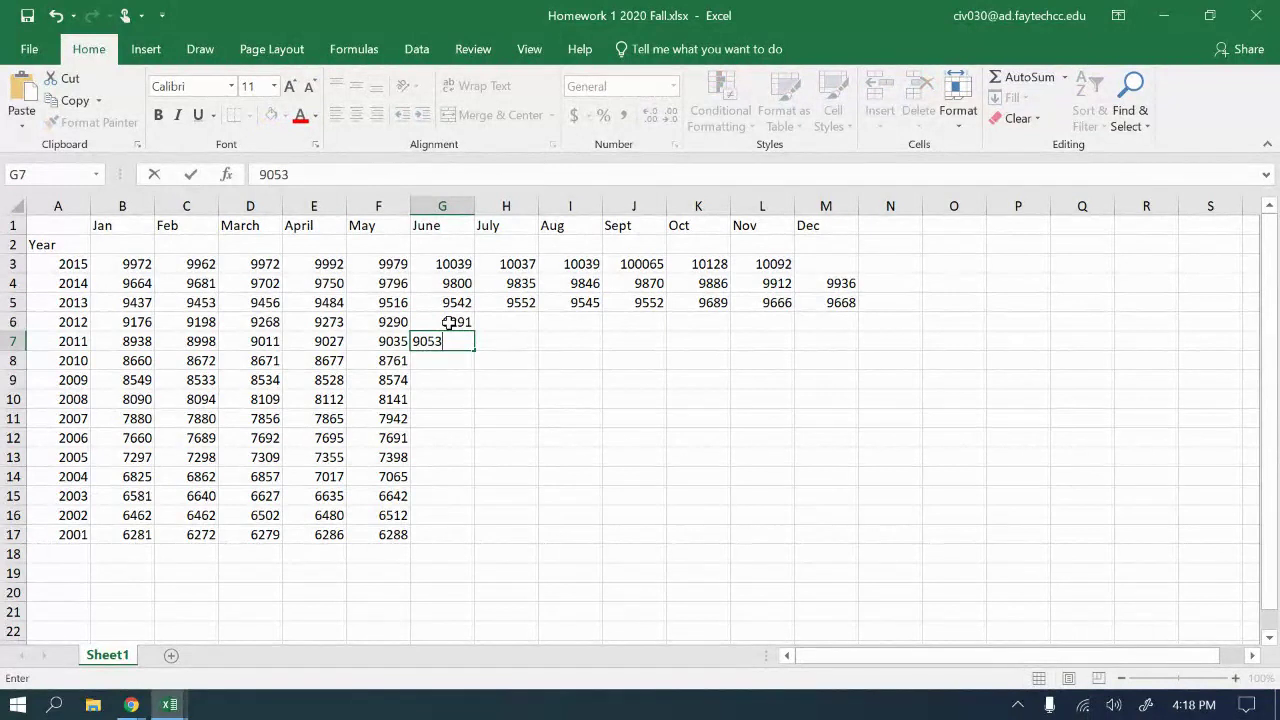
pyautogui.press('Return')
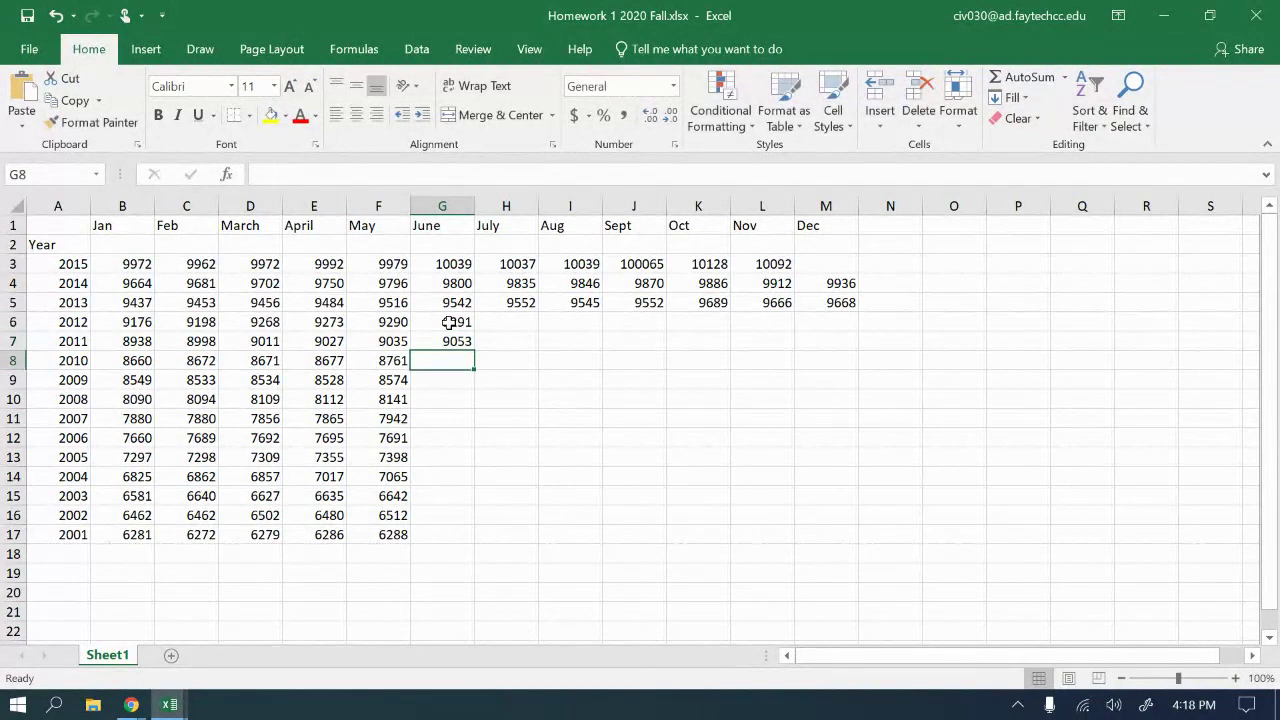
pyautogui.write('8805')
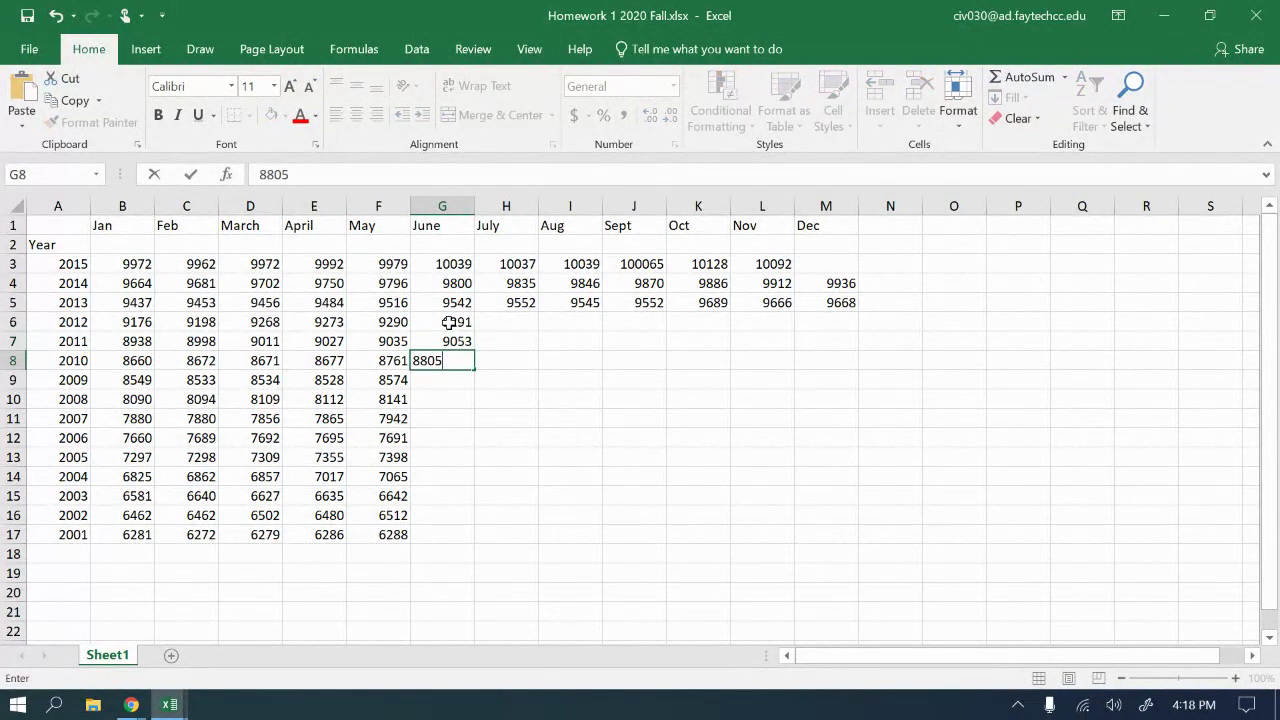
pyautogui.press('Return')
# - Enter the June index values 8578 for 2009 and 8185 for 2008 in cells G9 and G10
pyautogui.write('8')
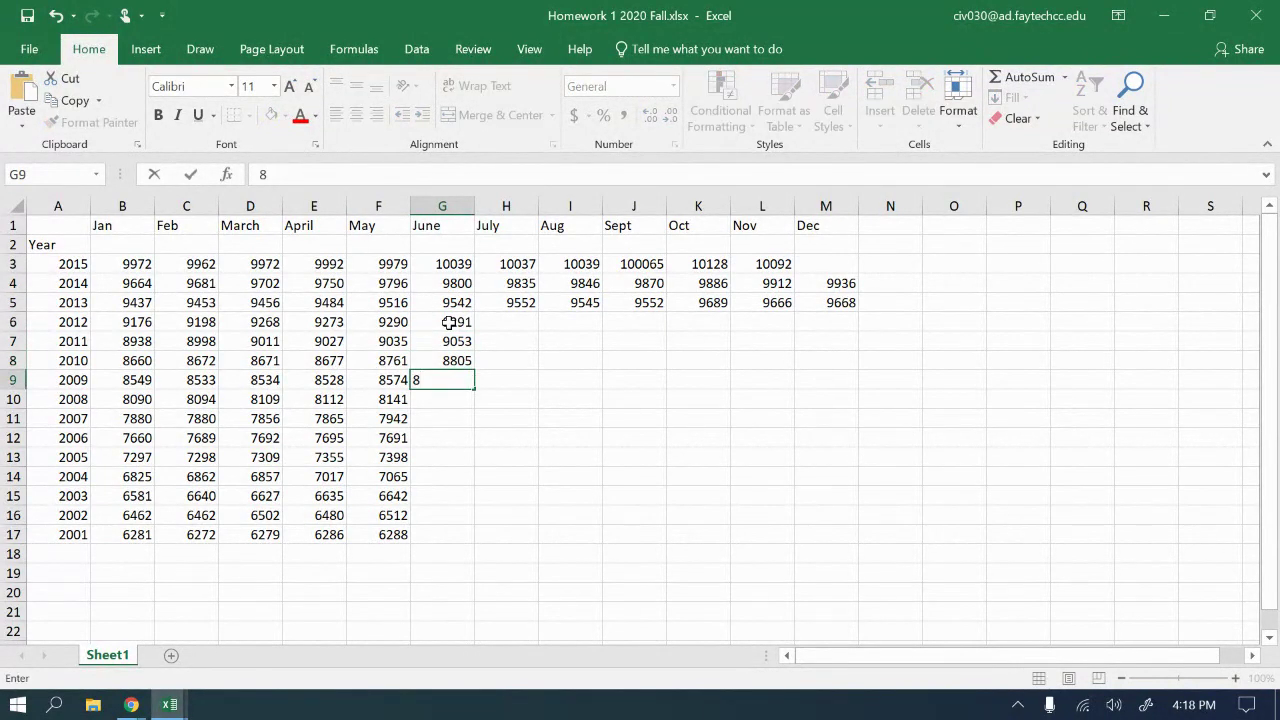
pyautogui.write('578')
pyautogui.press('Return')
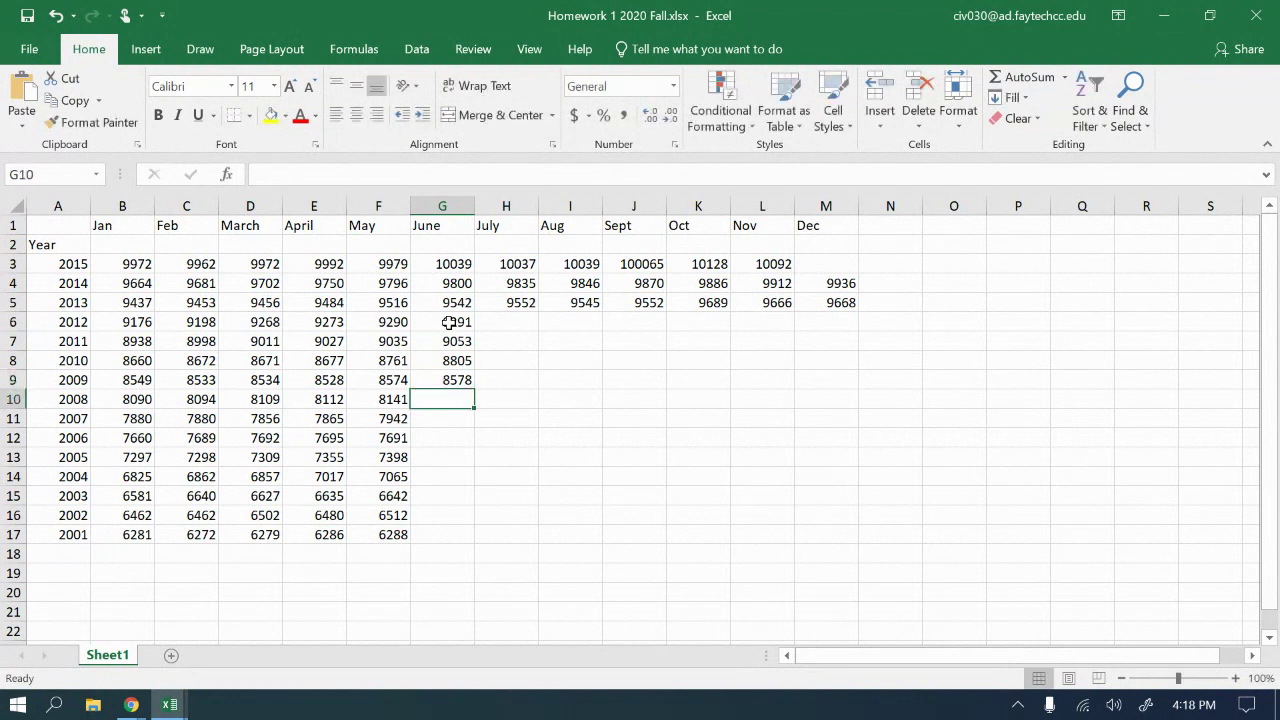
pyautogui.write('8185')
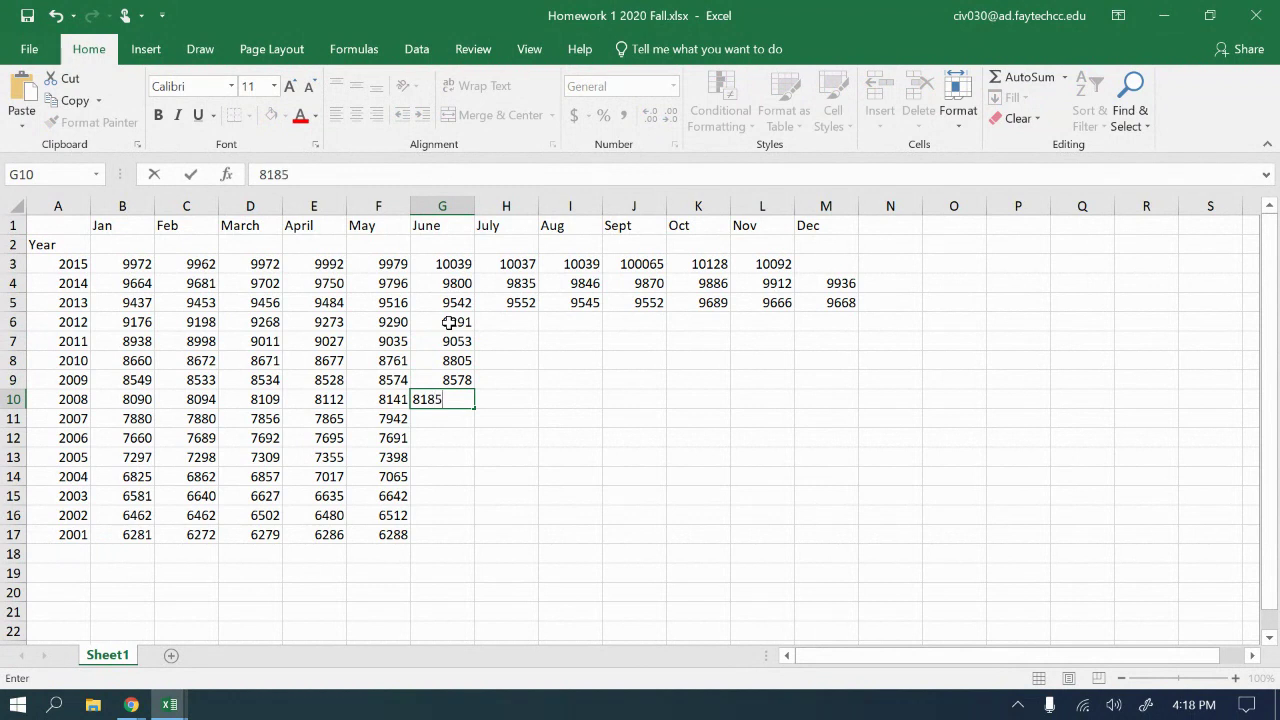
pyautogui.press('BackSpace')
pyautogui.press('BackSpace')
pyautogui.write('8')
pyautogui.write('5')
pyautogui.press('Return')
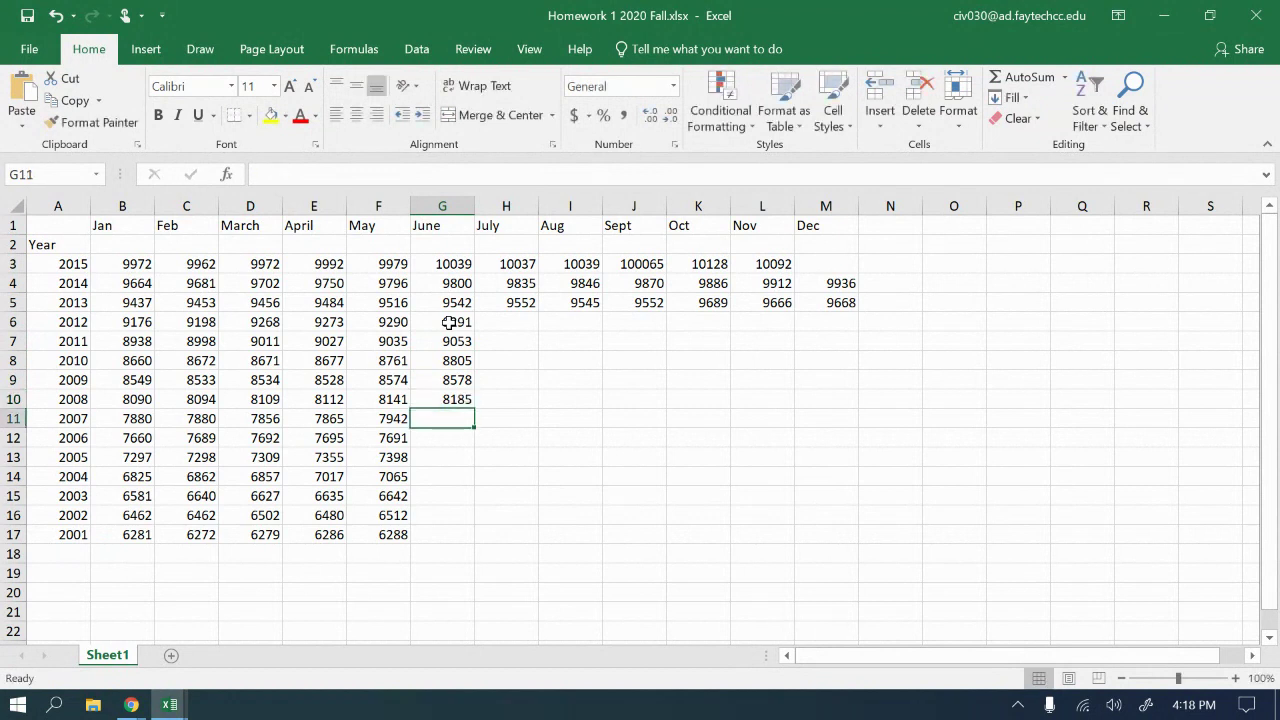
# - Enter the June index values 7939 for 2007, 7700 for 2006, 7415 for 2005 and 7109 for 2004 in cells G11 to G14
pyautogui.write('7939')
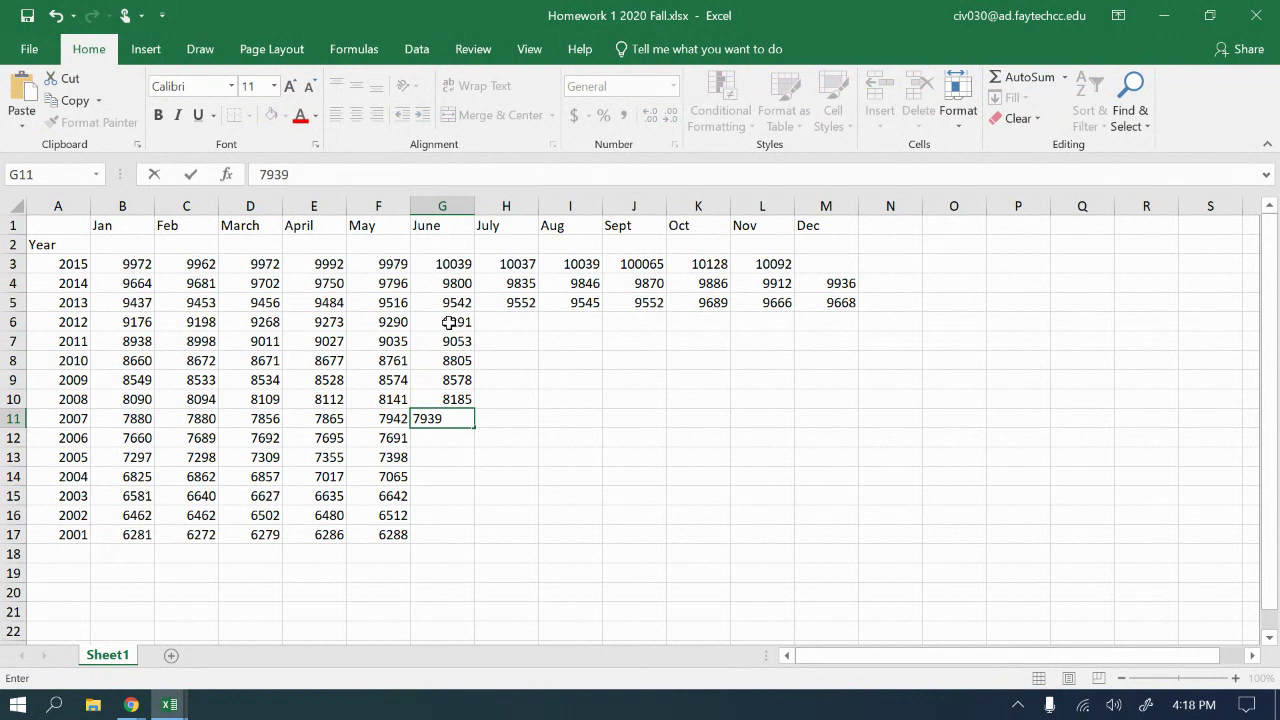
pyautogui.press('Return')
pyautogui.write('7700')
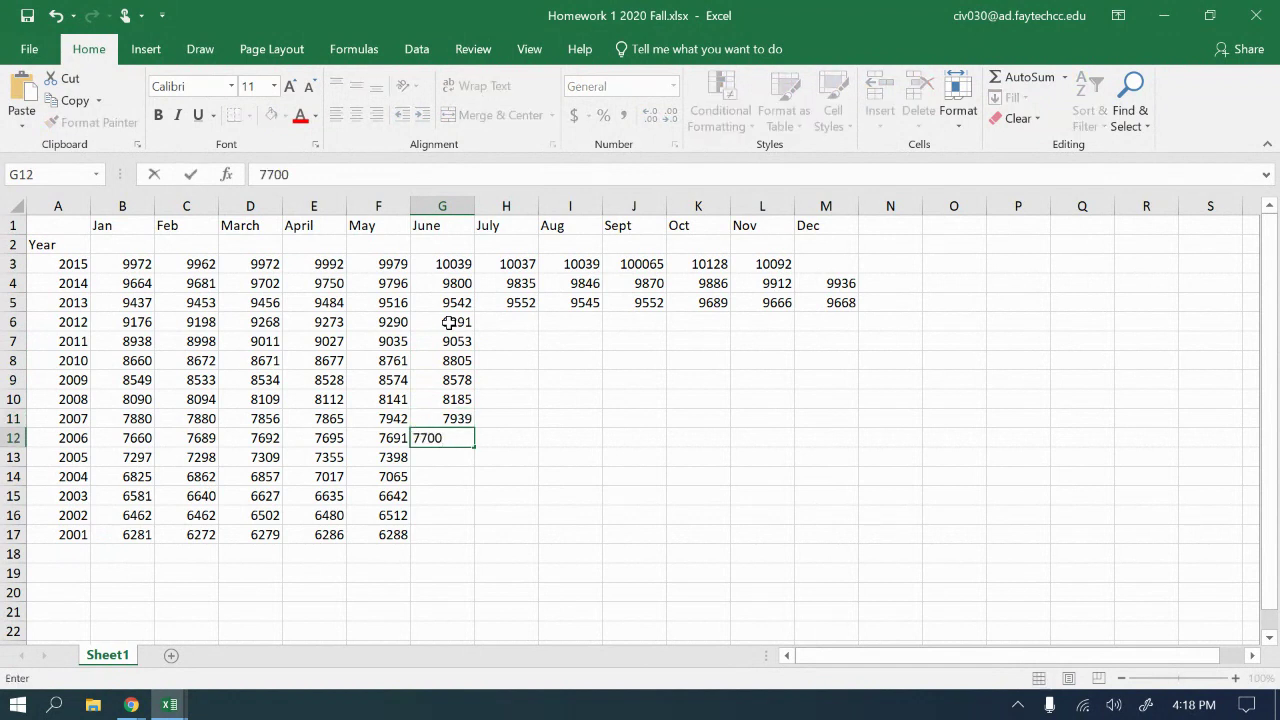
pyautogui.press('Return')
pyautogui.write('7415')
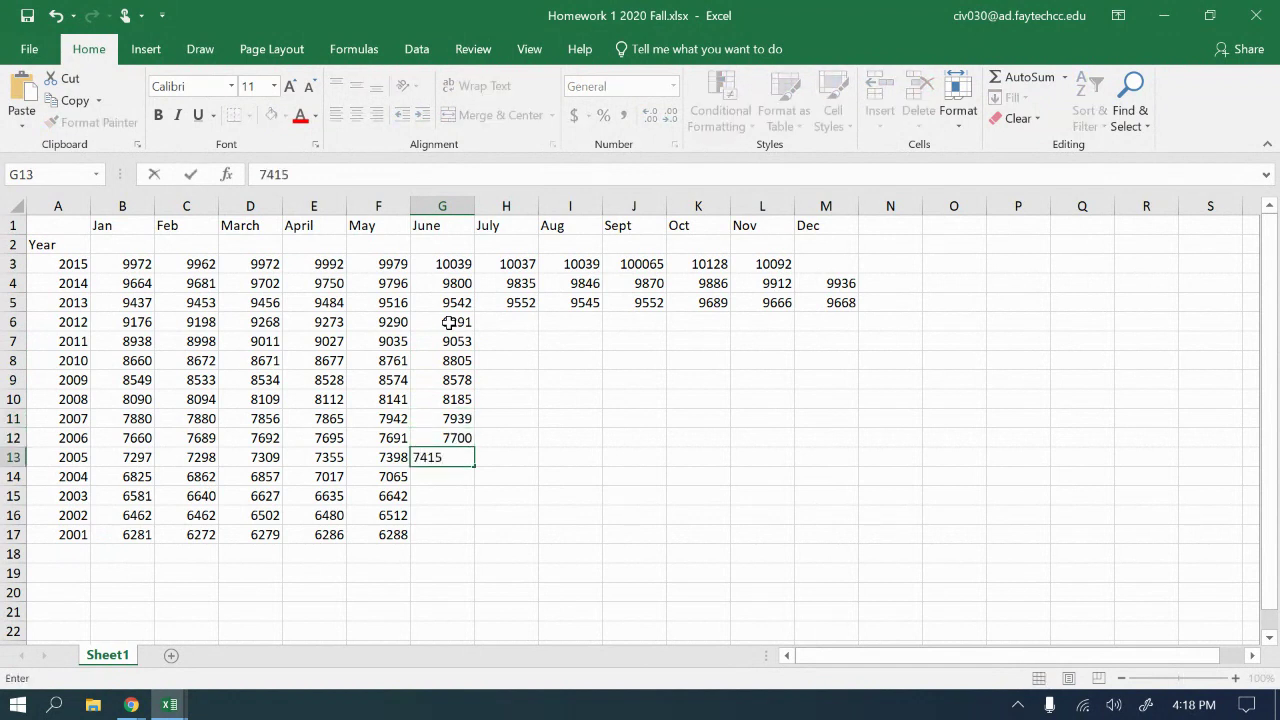
pyautogui.press('Return')
pyautogui.write('7109')
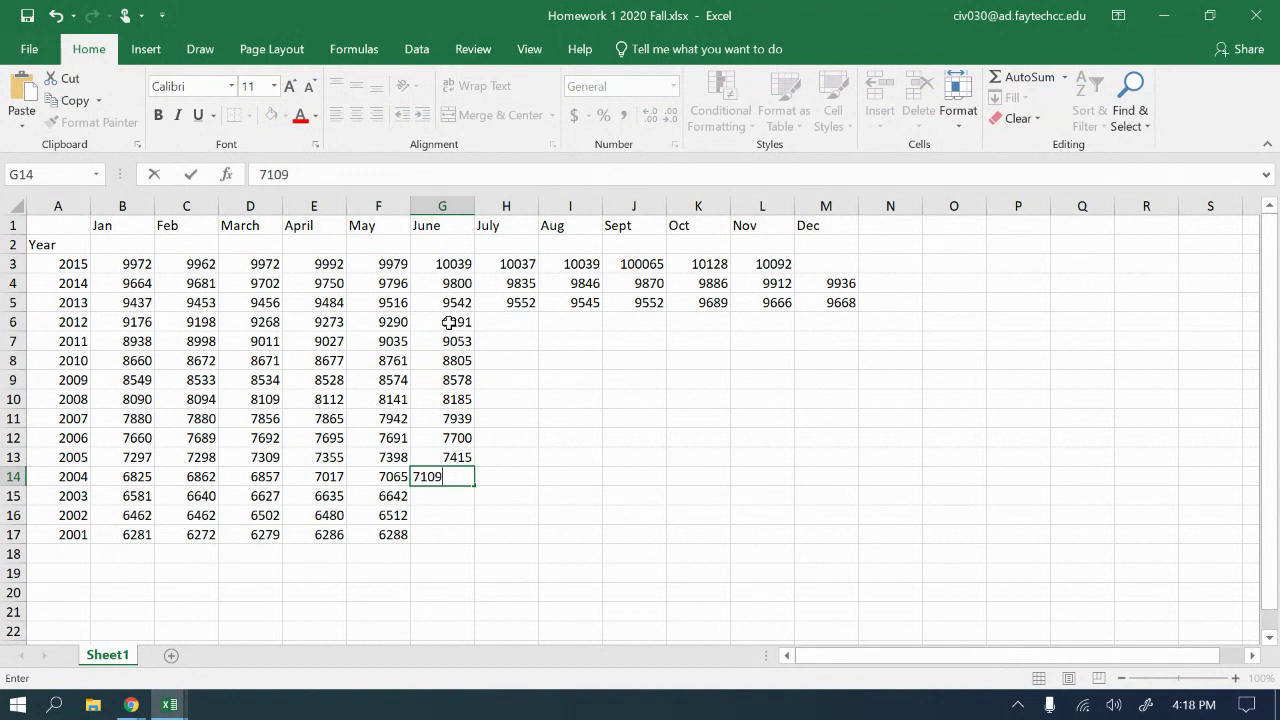
pyautogui.press('Return')
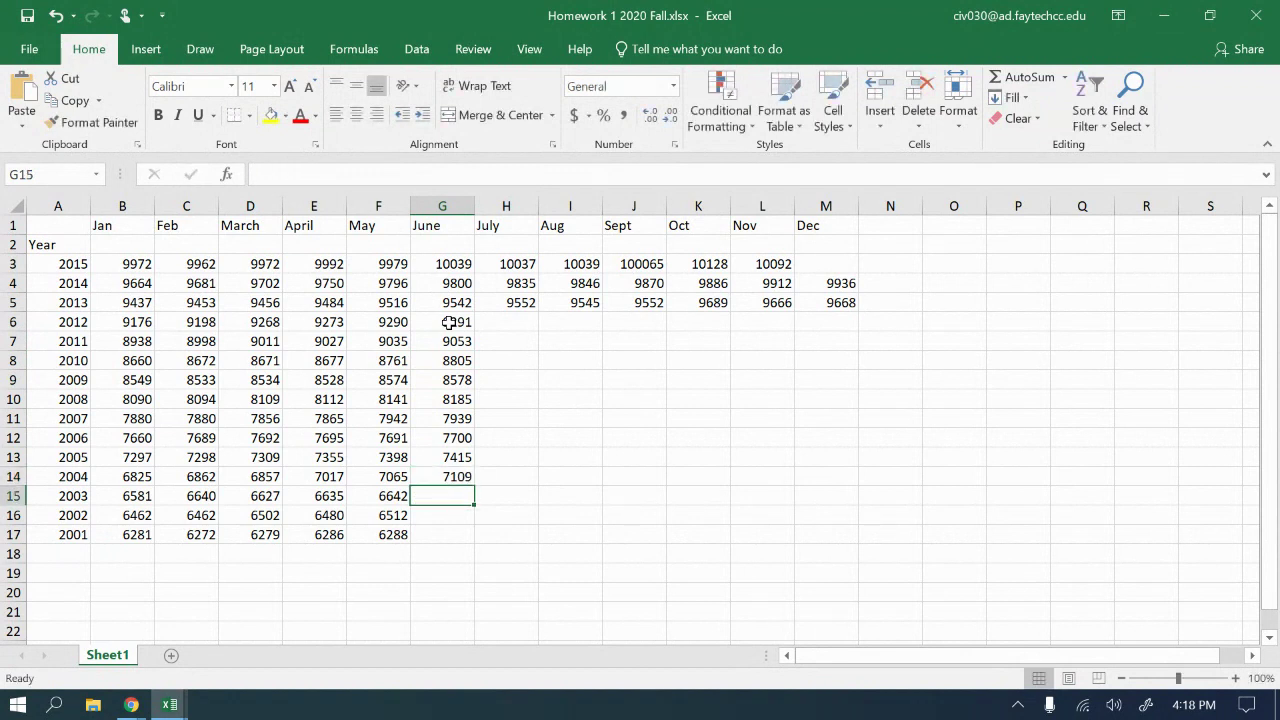
# - Enter the June index values 6694 for 2003 and 6532 for 2002 in cells G15 and G16
pyautogui.write('6694')
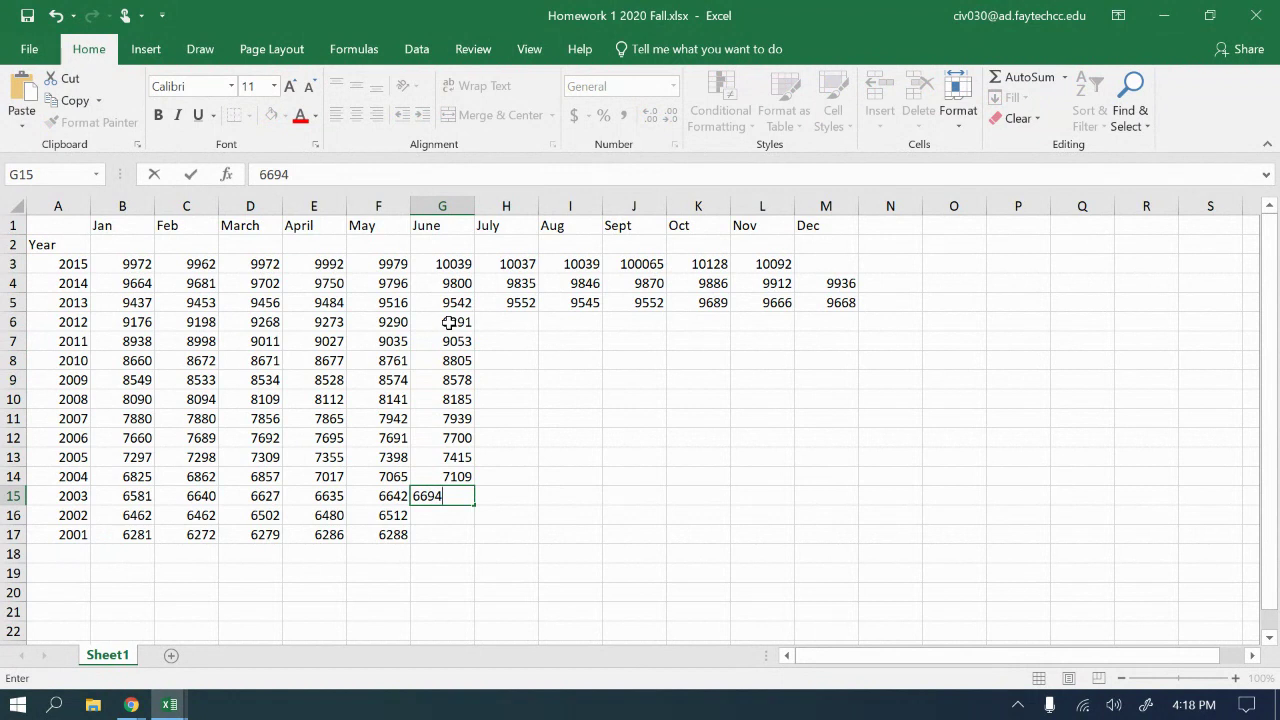
pyautogui.press('Return')
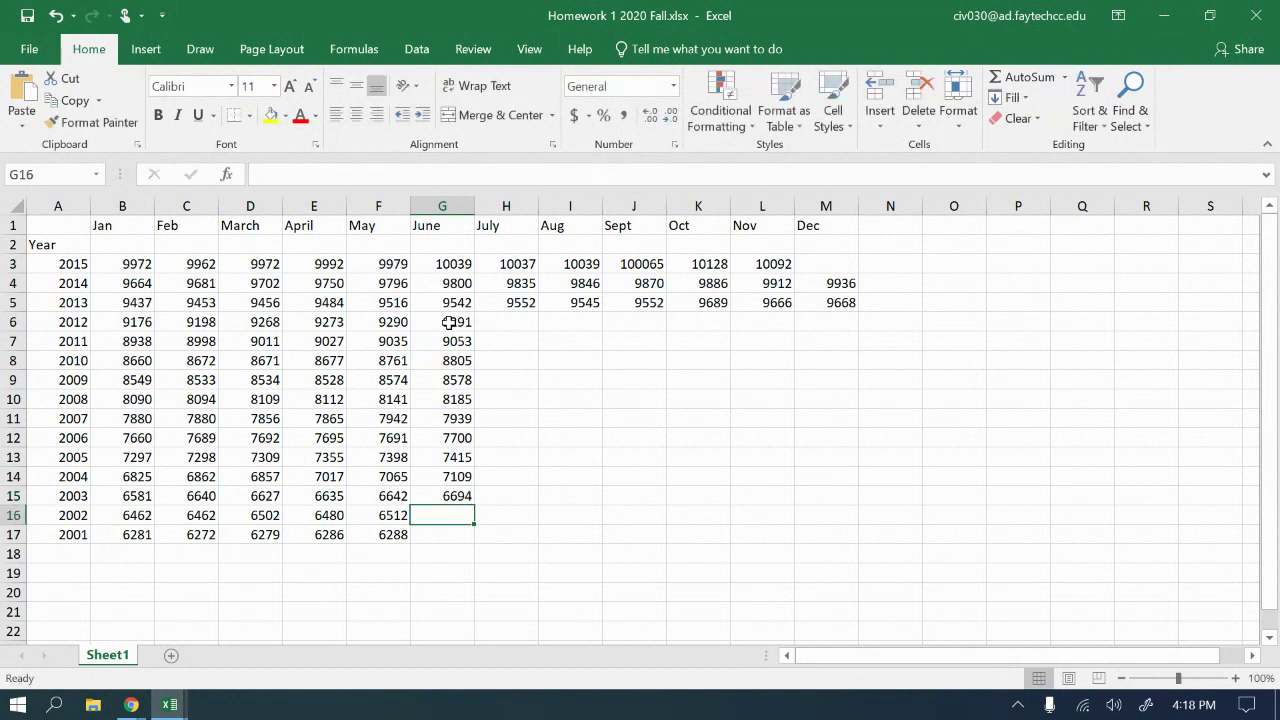
pyautogui.write('6532')
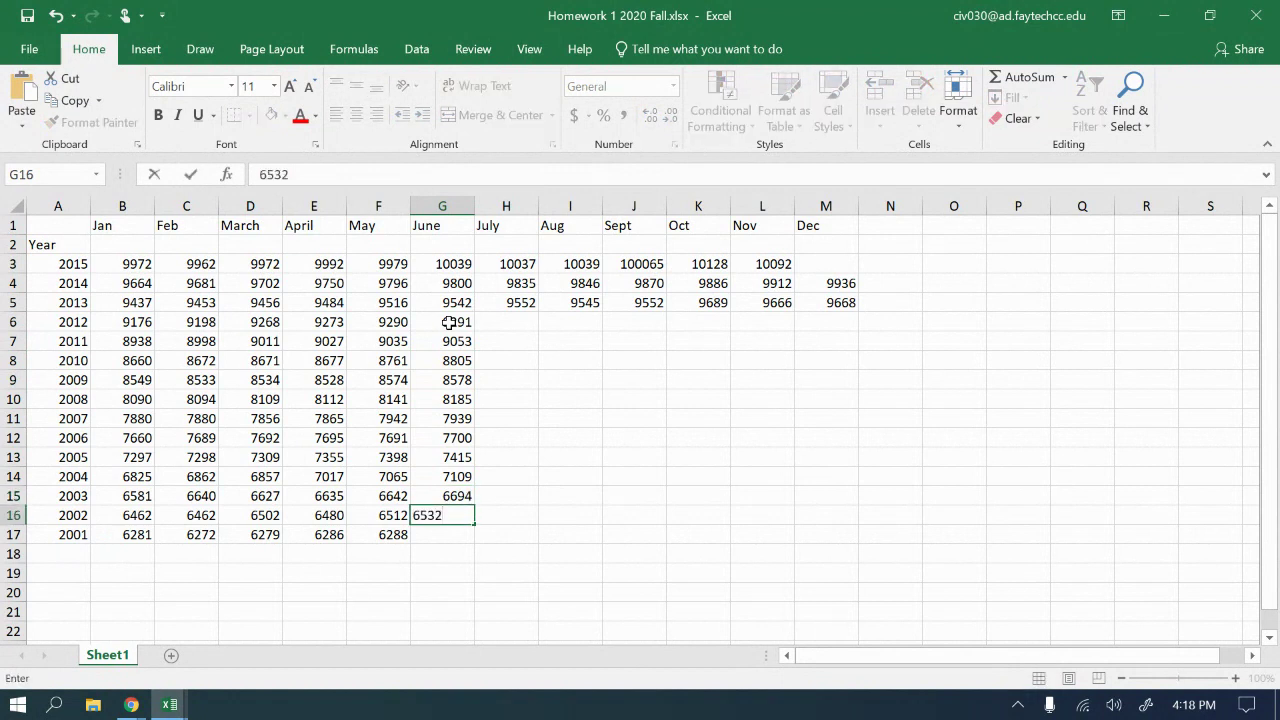
pyautogui.press('Return')
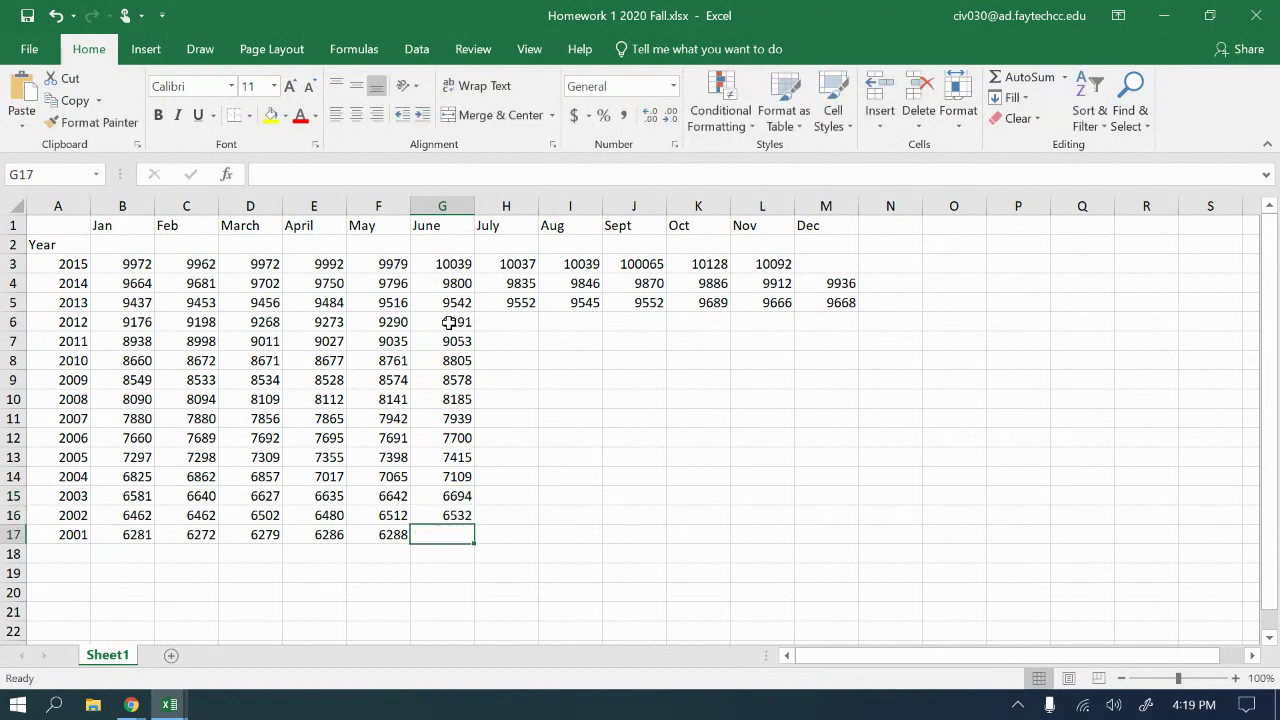
# - Recheck the June entries and complete the column with 6318 for 2001 in cell G17
pyautogui.write('6')
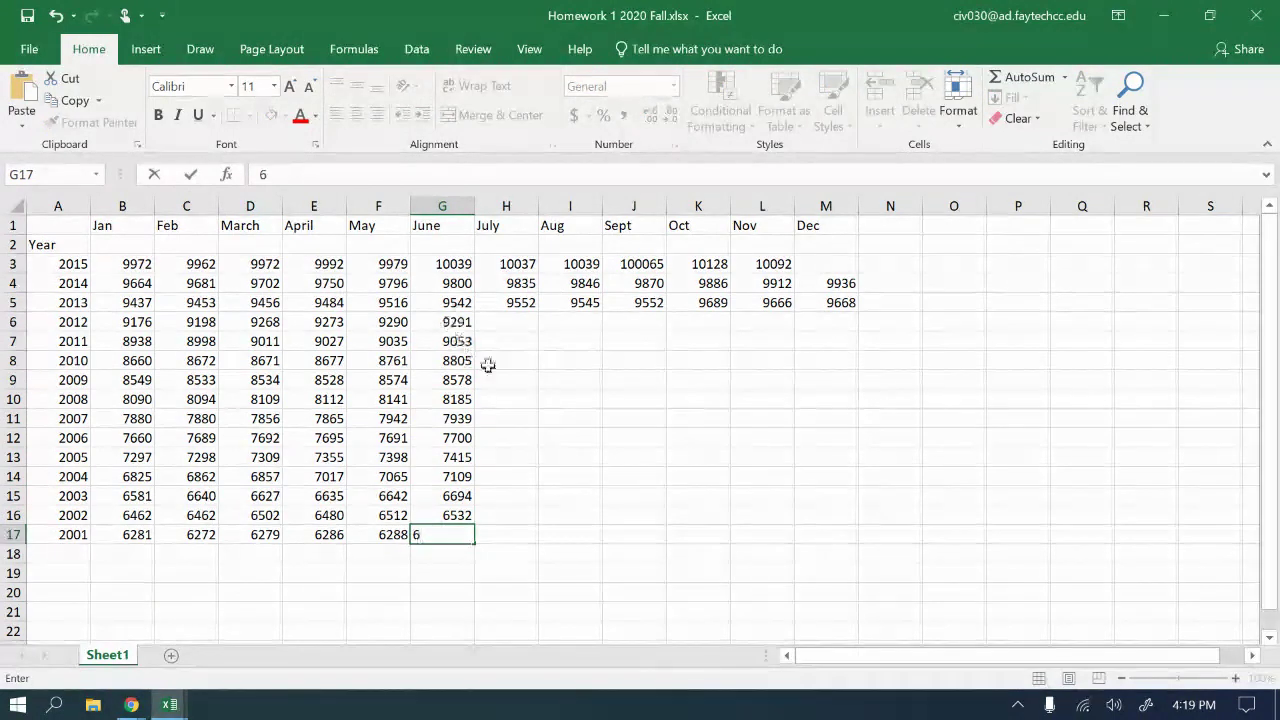
pyautogui.click(462, 361)
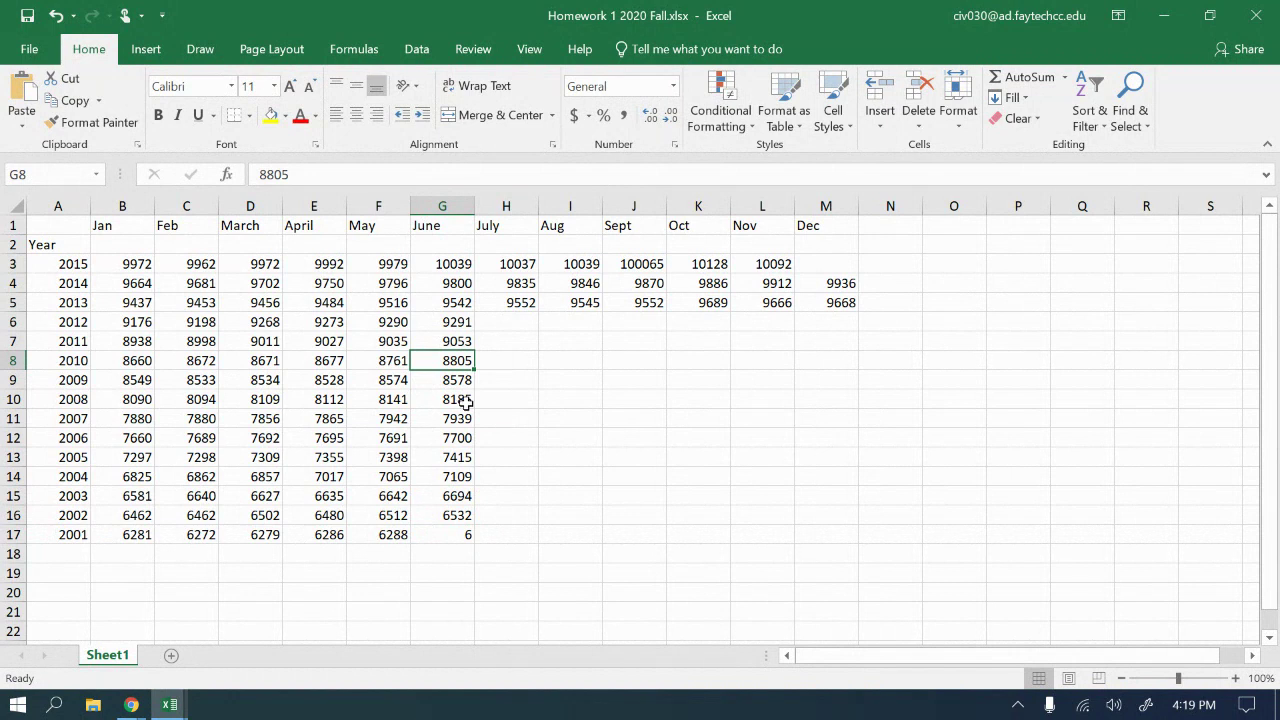
pyautogui.click(457, 477)
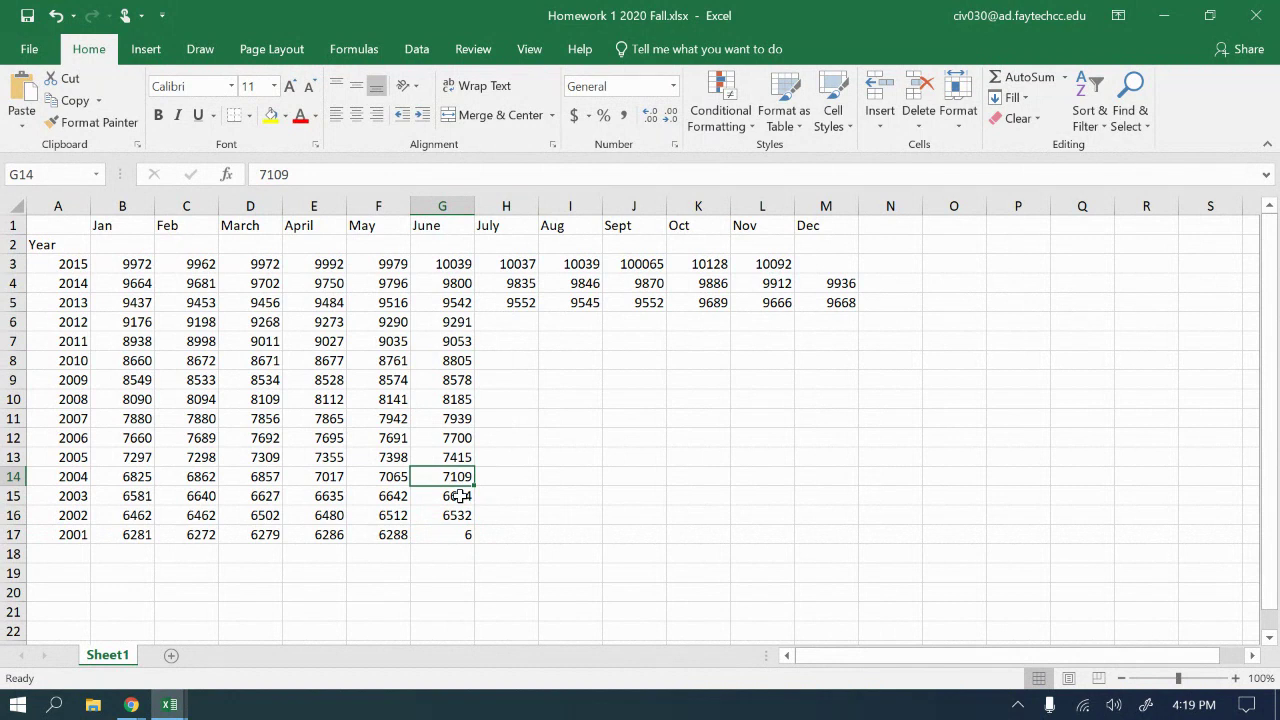
pyautogui.click(459, 496)
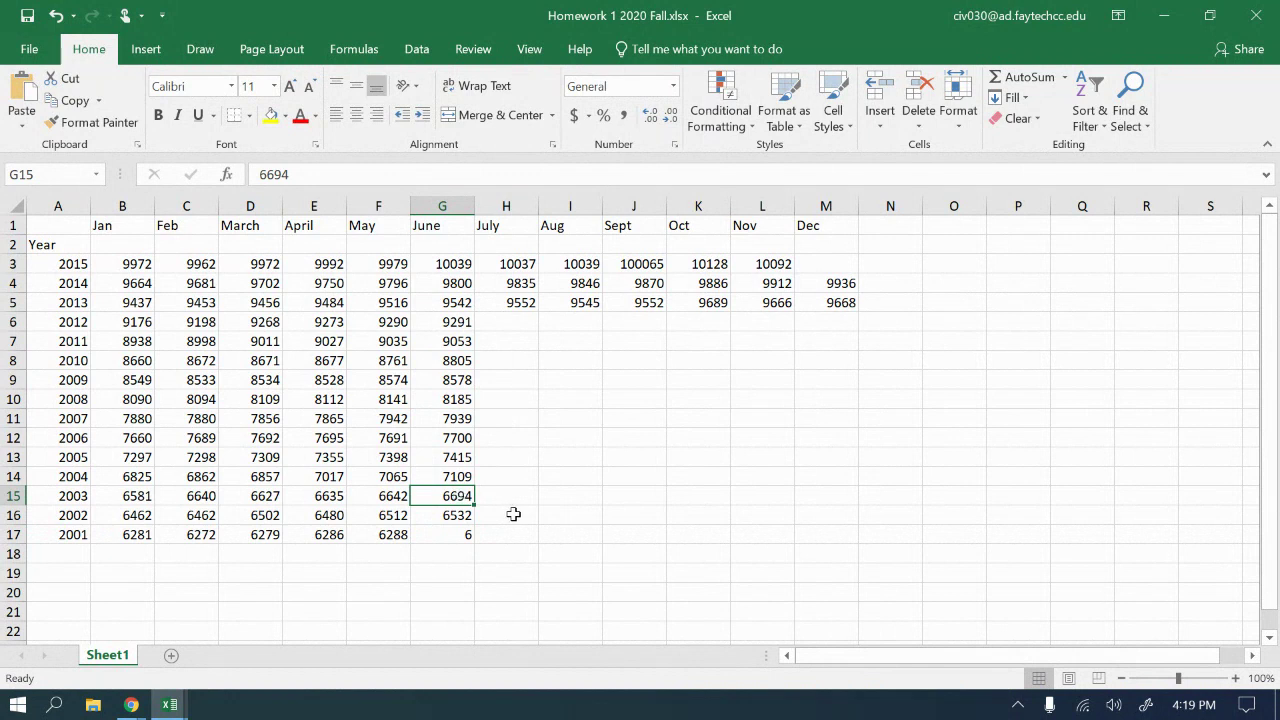
pyautogui.click(466, 514)
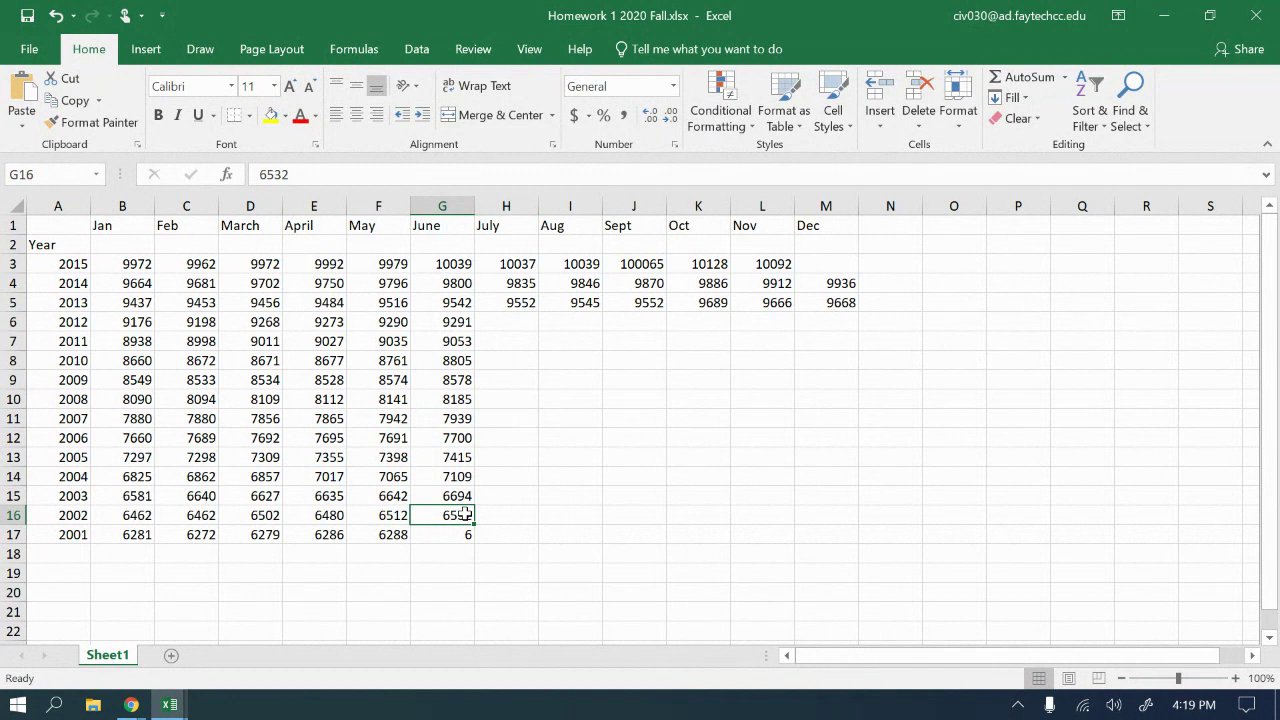
pyautogui.click(464, 533)
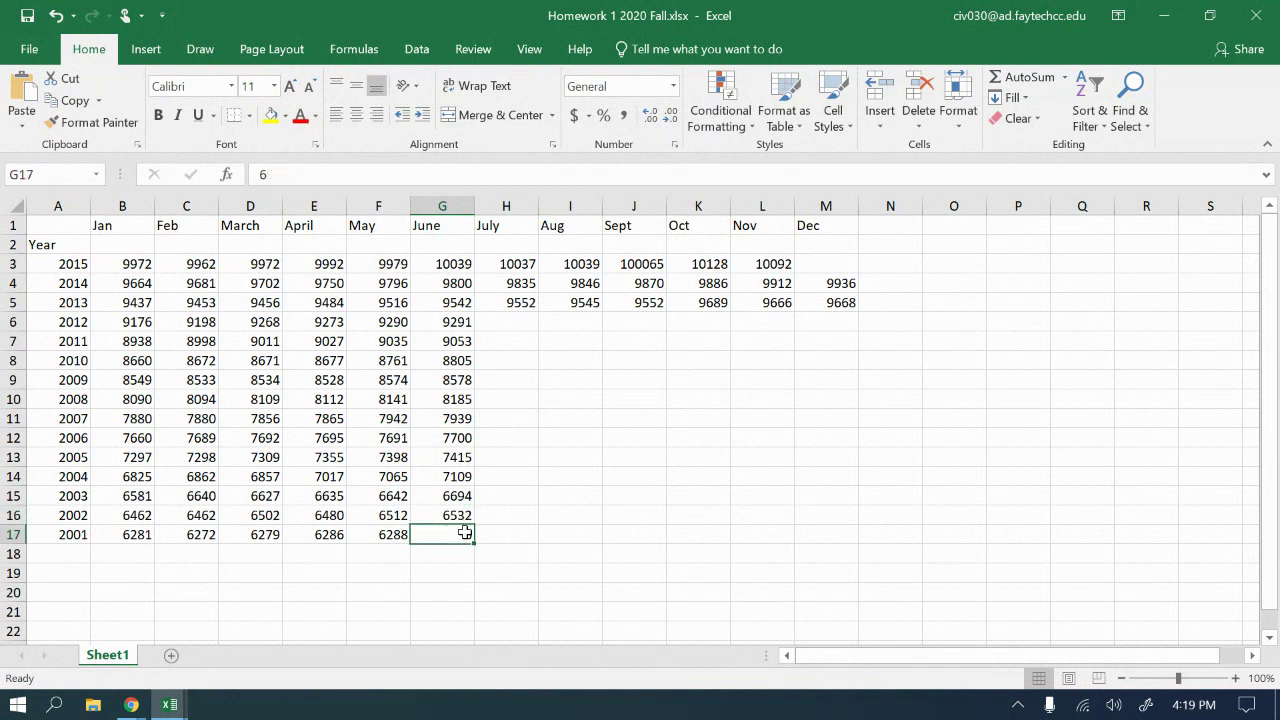
pyautogui.write('6')
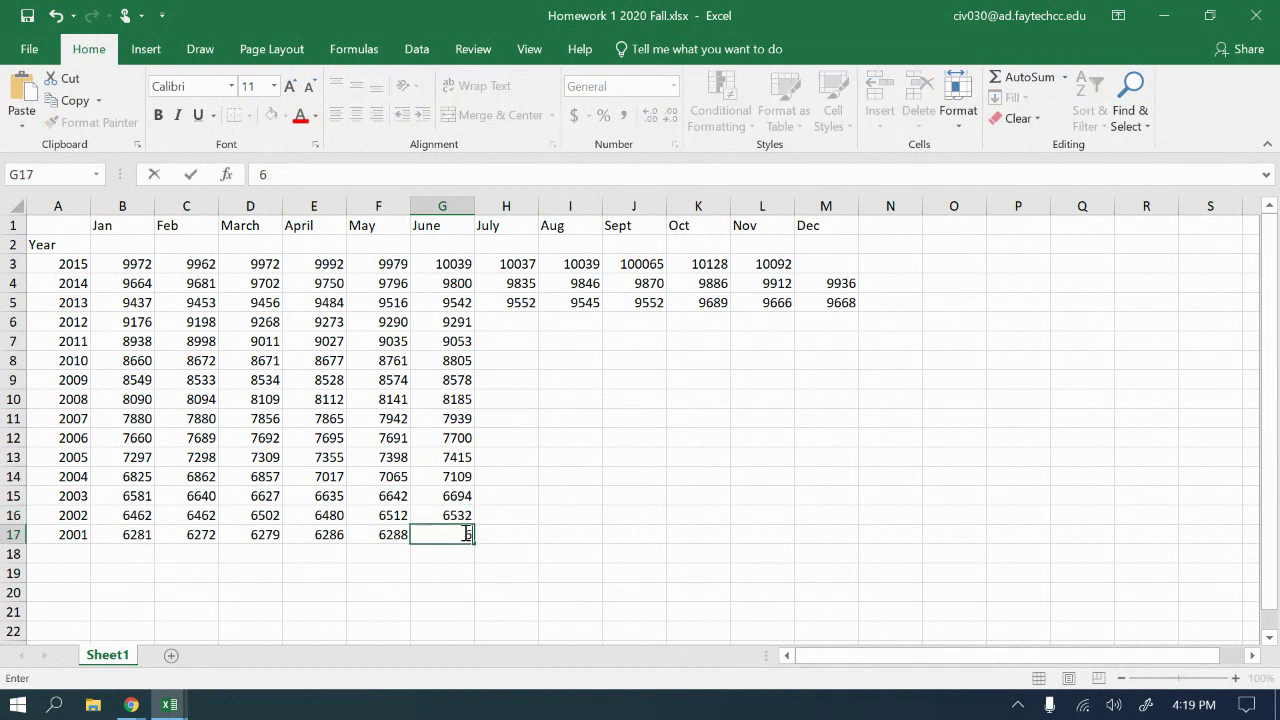
pyautogui.write('310')
pyautogui.press('Return')
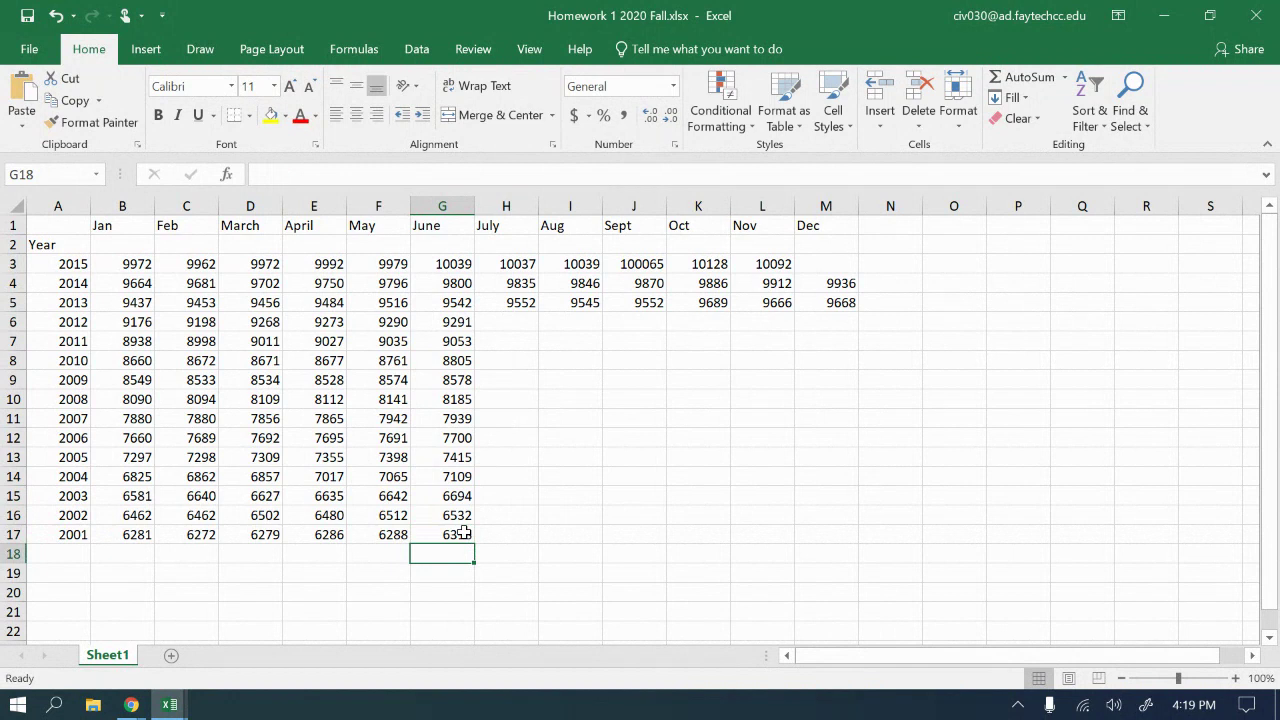
# - Enter the July index values 9324 for 2012, 9080 for 2011 and 8844 for 2010 in cells H6 to H8
pyautogui.click(506, 321)
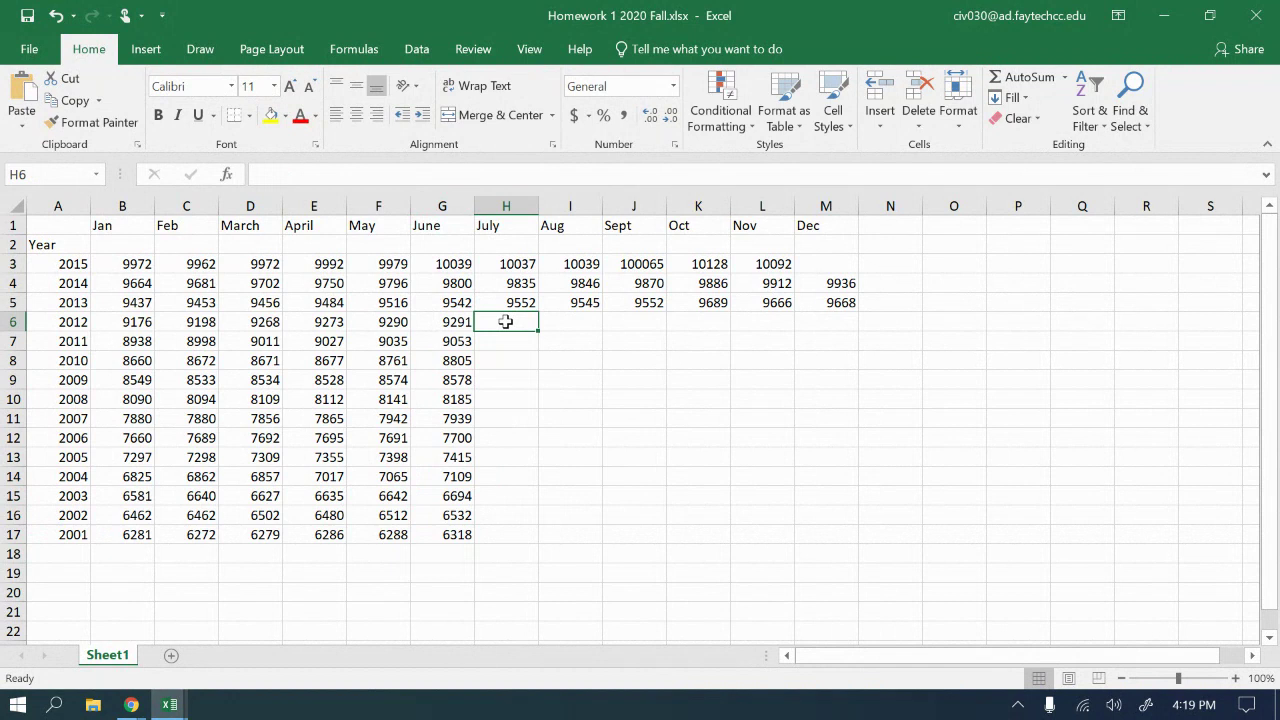
pyautogui.write('93')
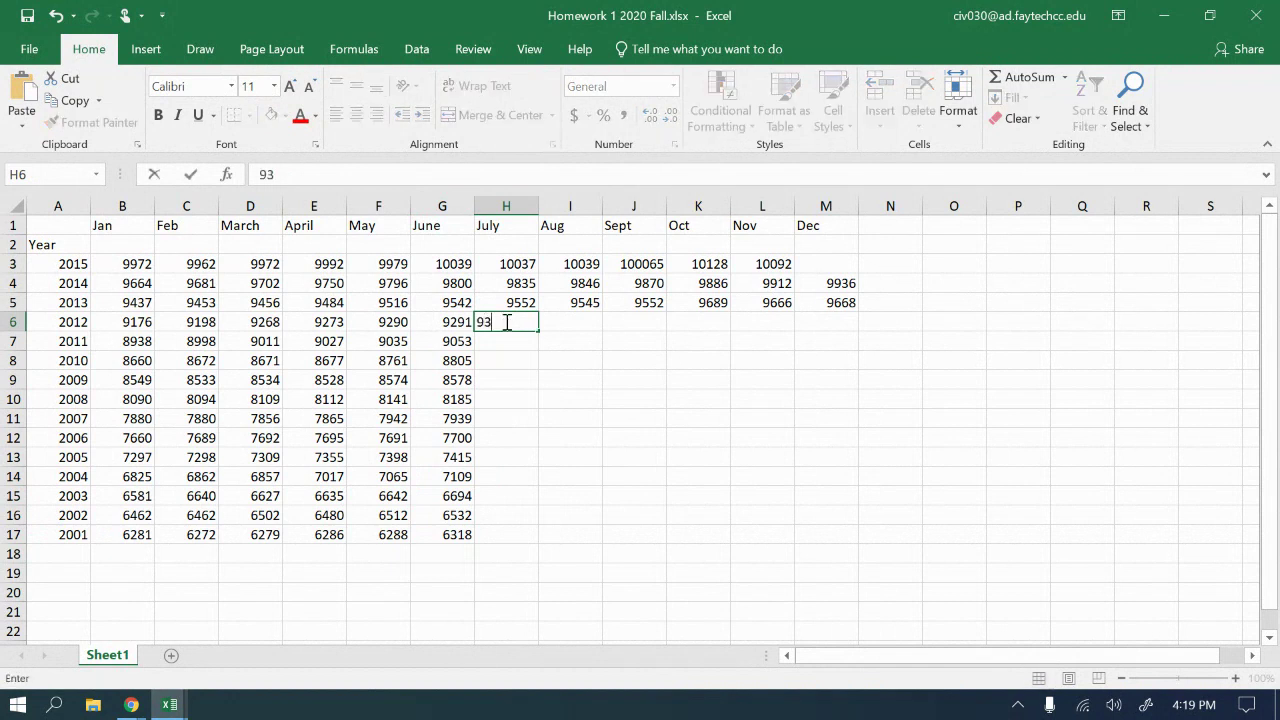
pyautogui.write('24')
pyautogui.press('Return')
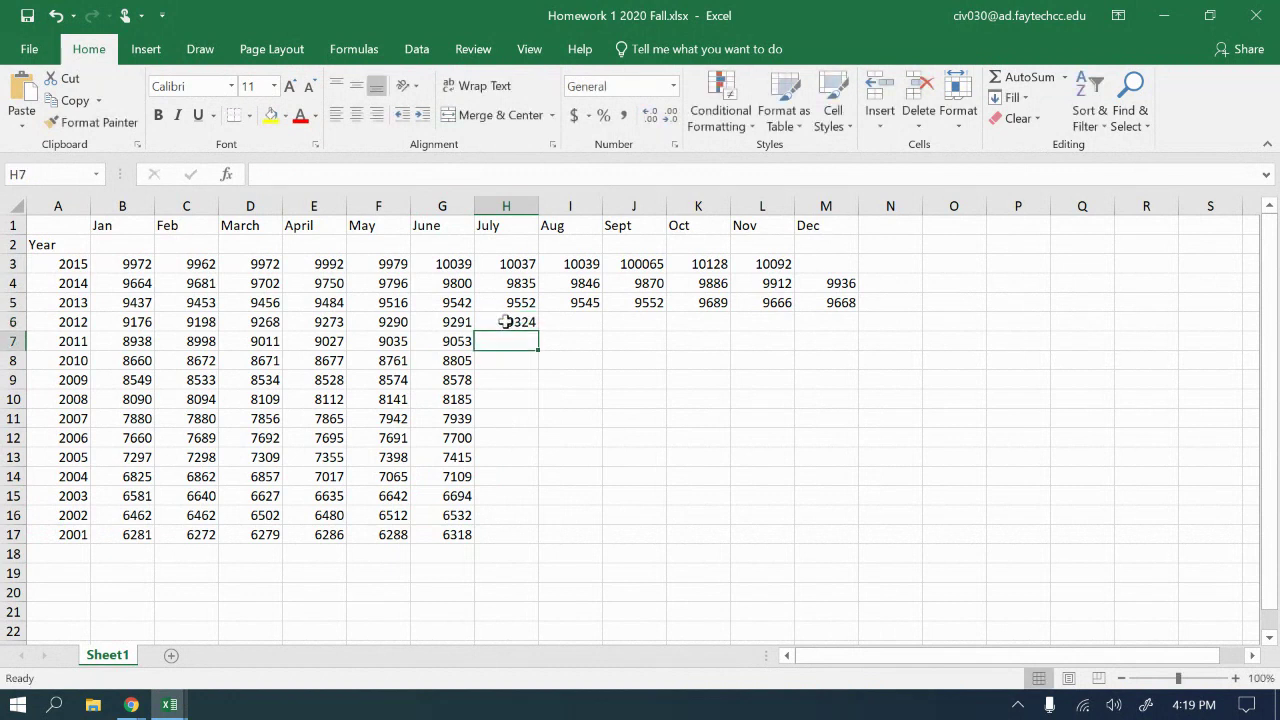
pyautogui.write('9080')
pyautogui.press('Return')
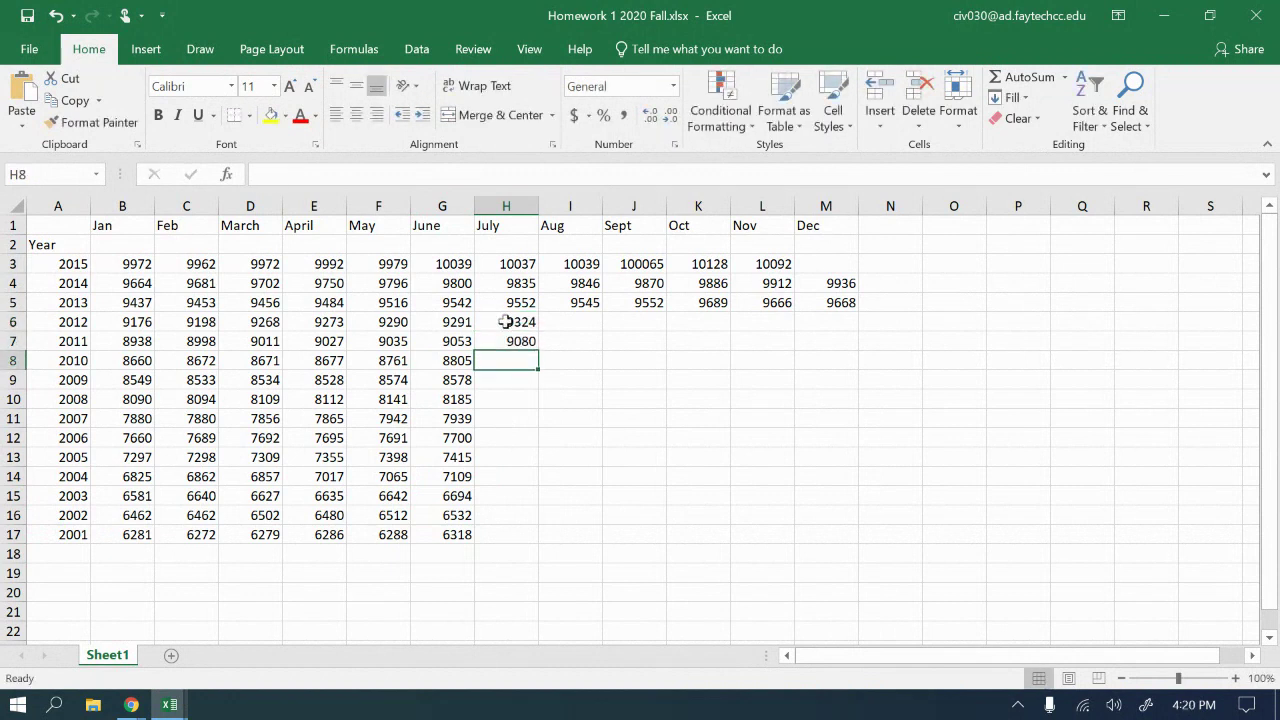
pyautogui.write('8844')
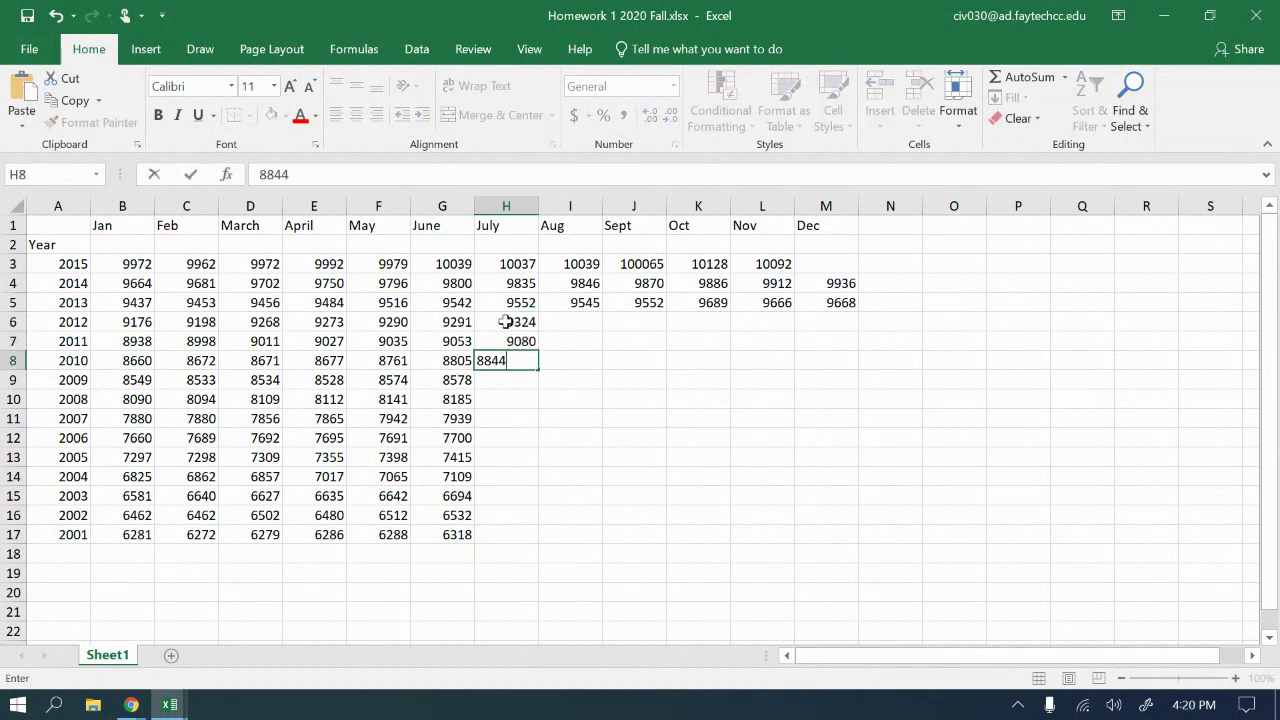
pyautogui.press('Return')
# - Enter the July index values 8566 for 2009 and 8293 for 2008 in cells H9 and H10
pyautogui.write('8')
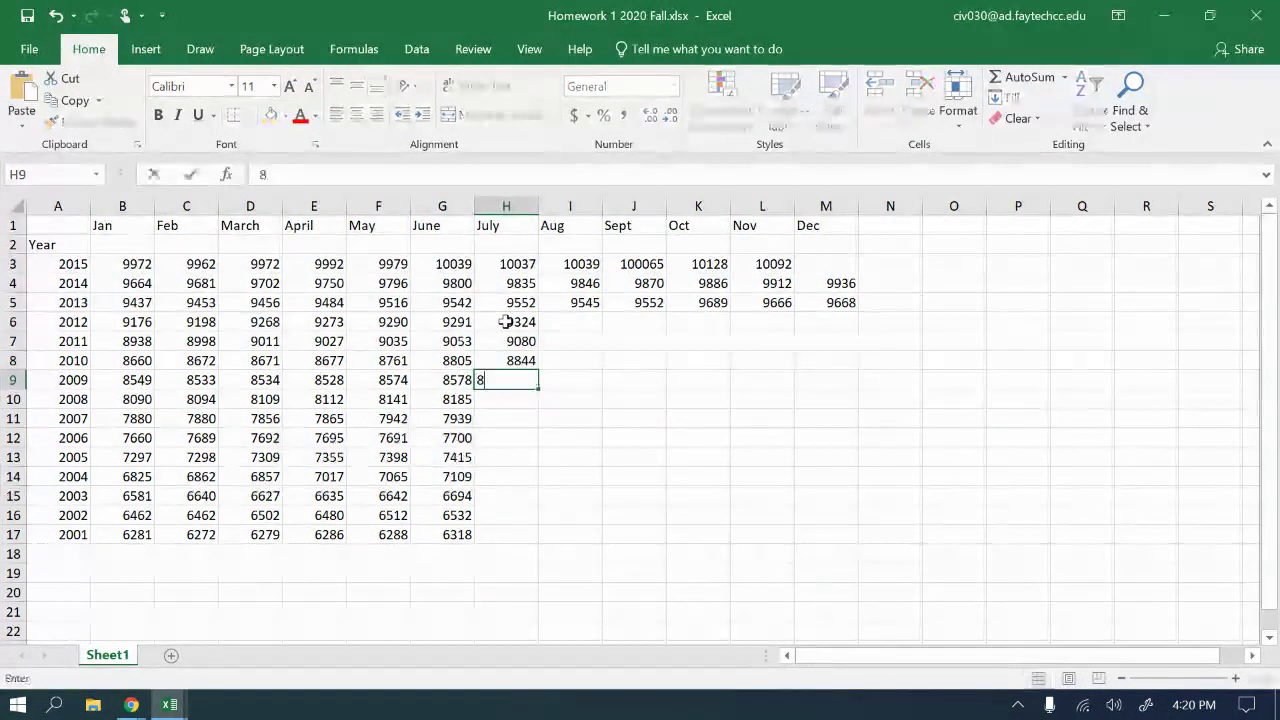
pyautogui.write('566')
pyautogui.press('Return')
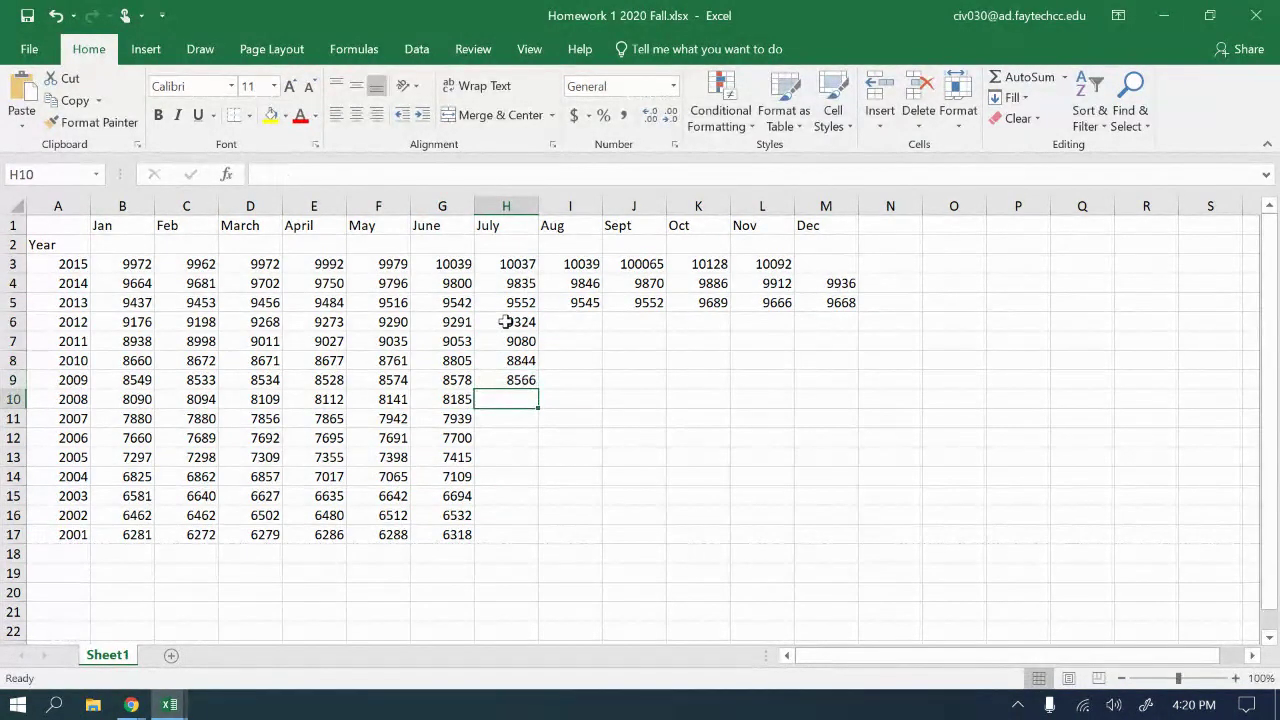
pyautogui.write('8293')
pyautogui.press('Return')
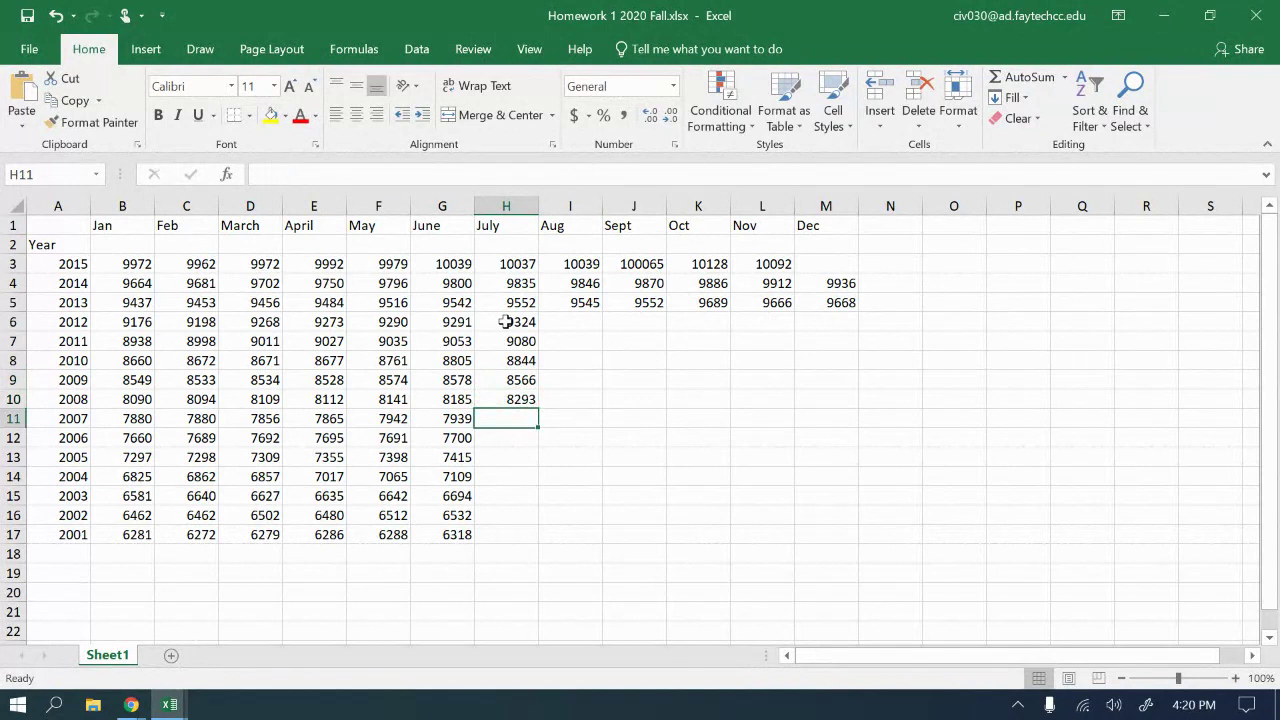
# - Enter the July index values 7959 for 2007, 7721 for 2006, 7422 for 2005 and 7126 for 2004 in cells H11 to H14
pyautogui.write('7959')
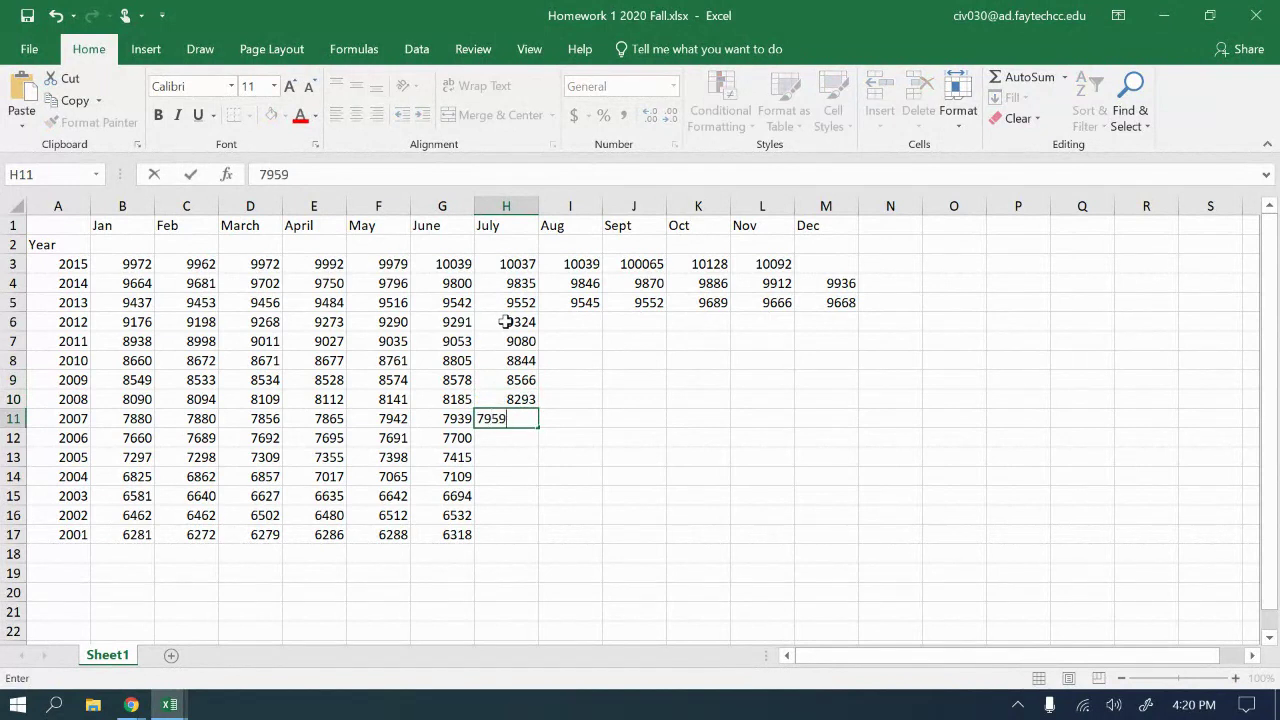
pyautogui.press('Return')
pyautogui.write('7721')
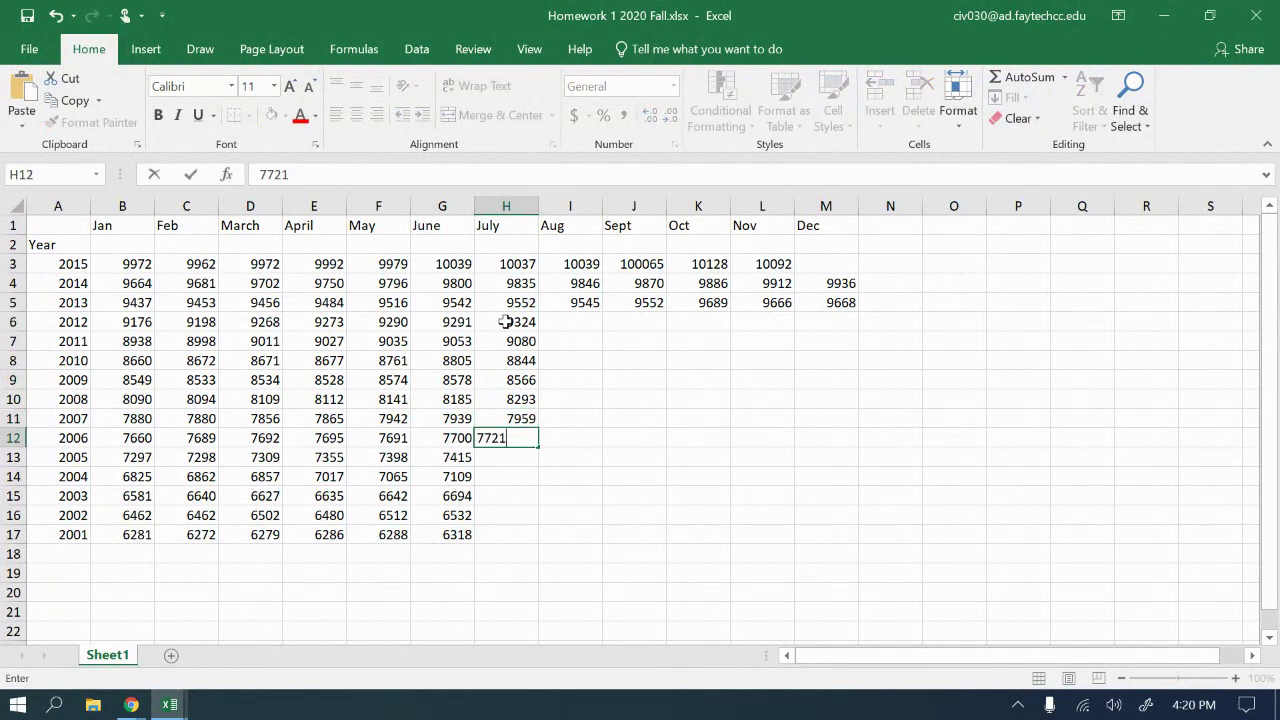
pyautogui.press('Return')
pyautogui.write('74')
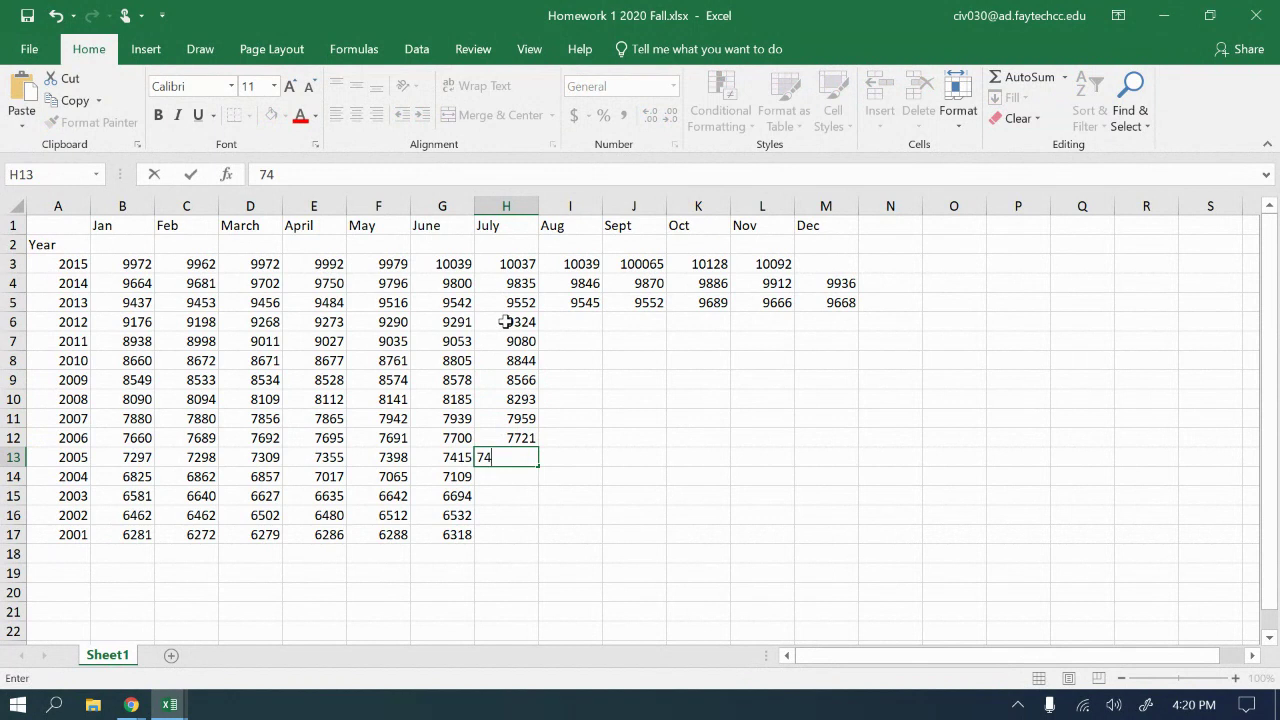
pyautogui.write('22')
pyautogui.press('Return')
pyautogui.write('71')
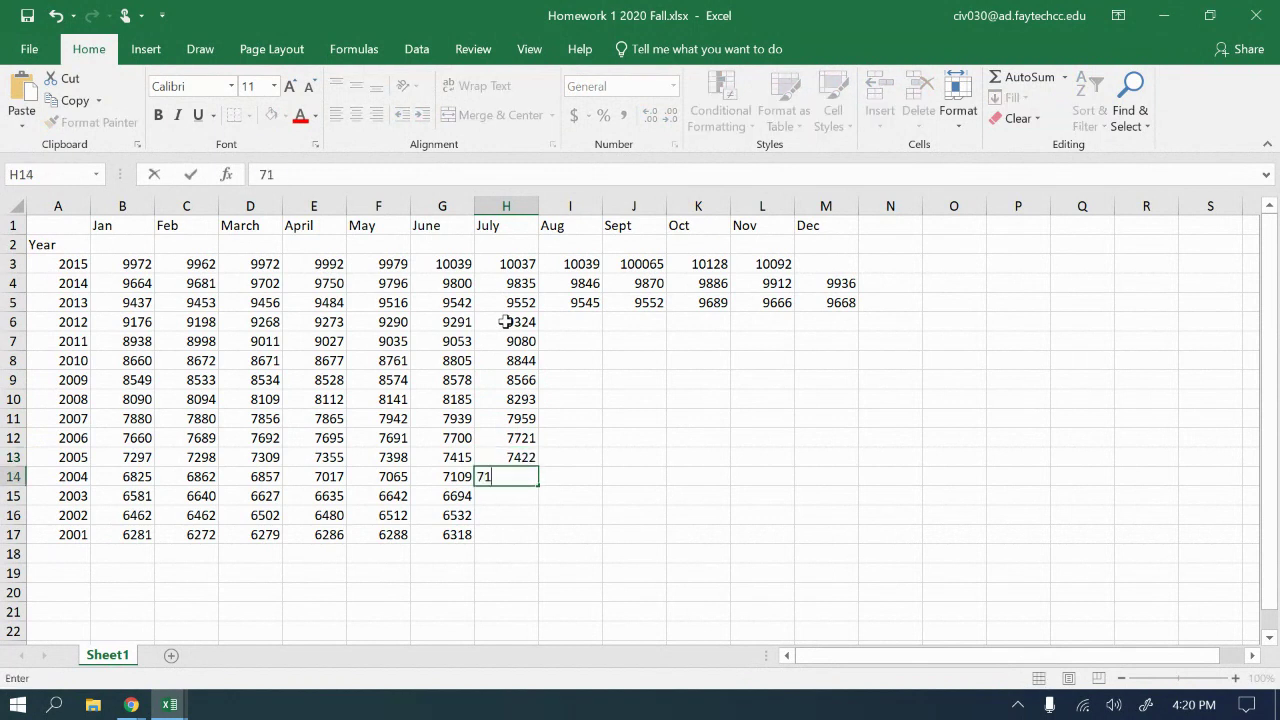
pyautogui.write('26')
pyautogui.press('Return')
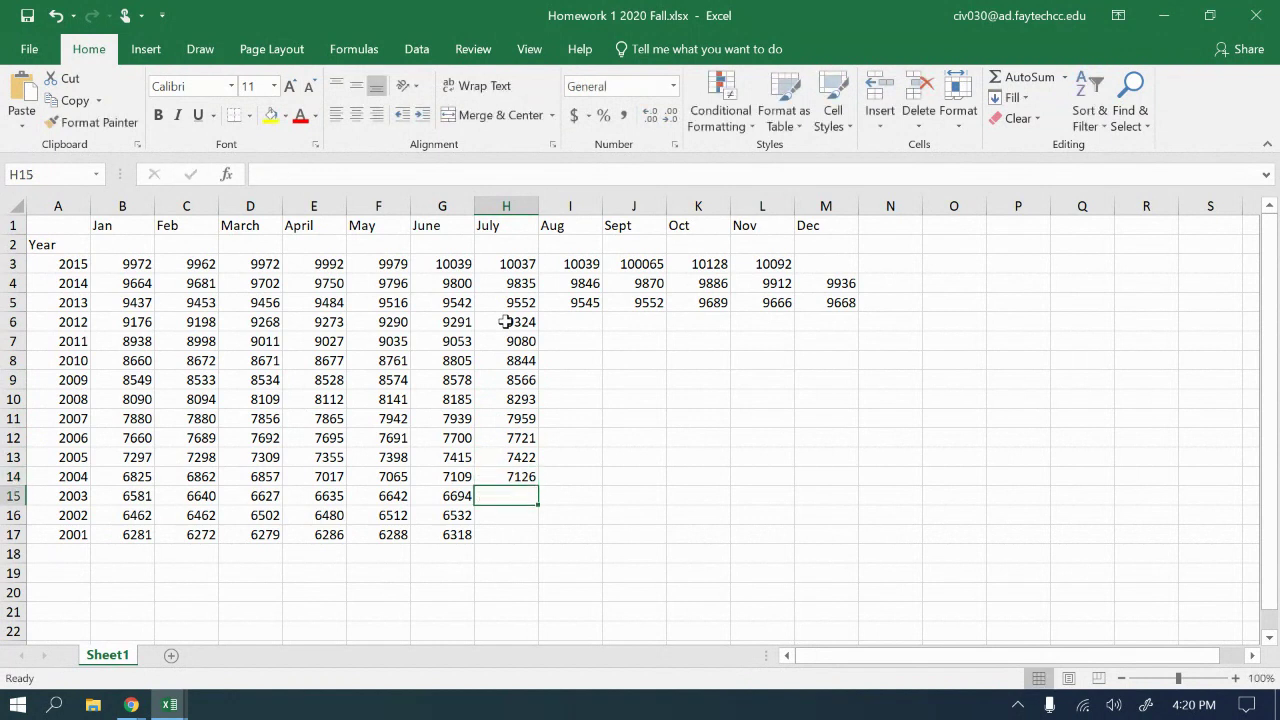
# - Enter 7126, 6695 and 6605 in the July cells H15 to H17 for 2003 to 2001
pyautogui.write('7126')
pyautogui.press('Return')
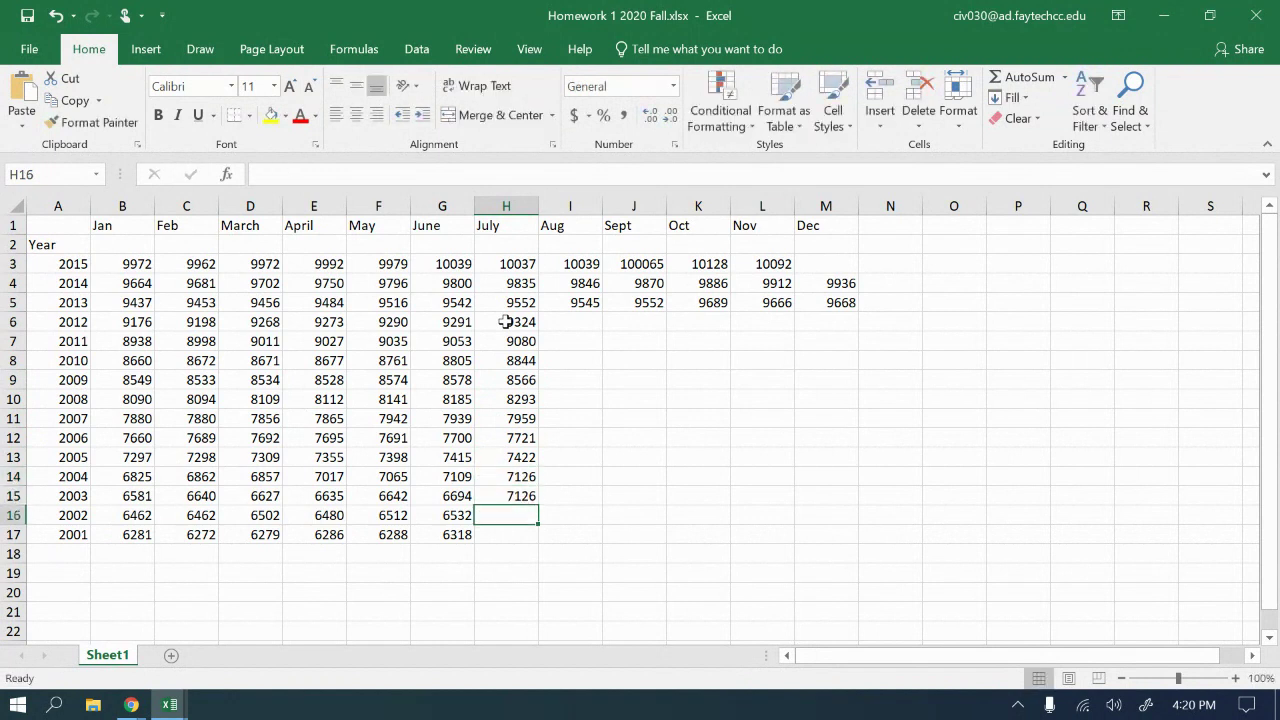
pyautogui.write('6695')
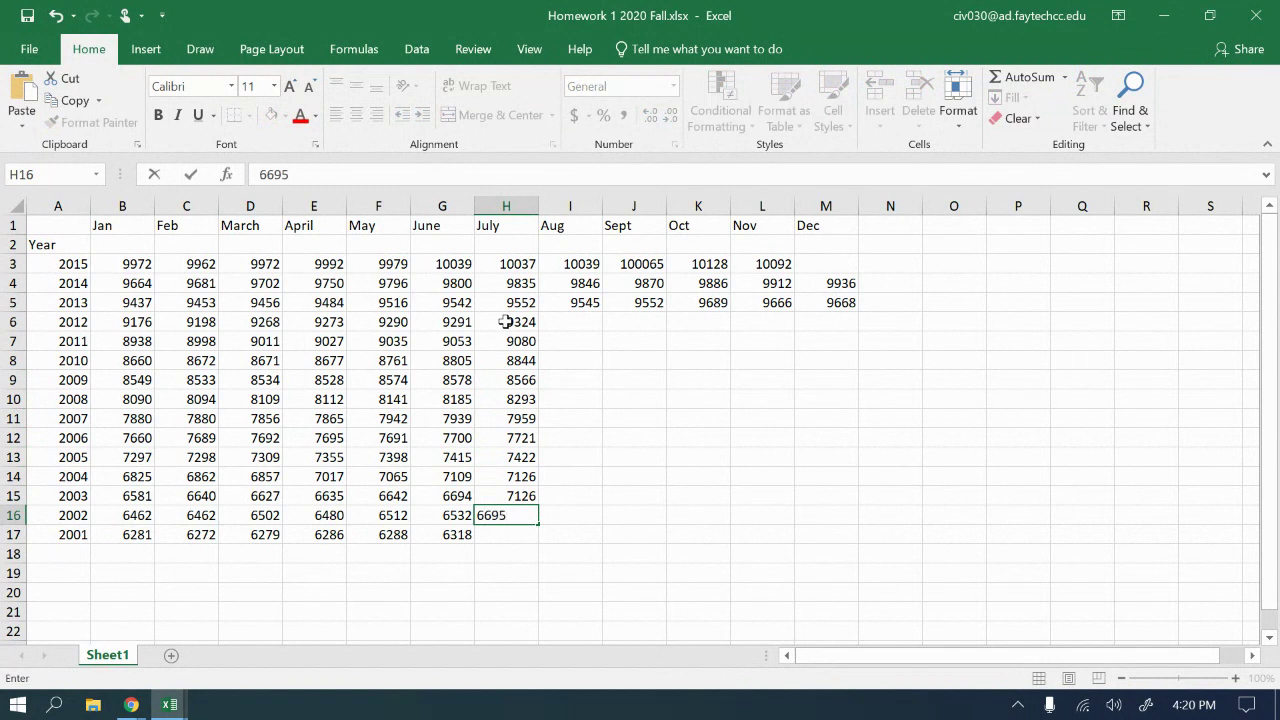
pyautogui.press('Return')
pyautogui.write('6605')
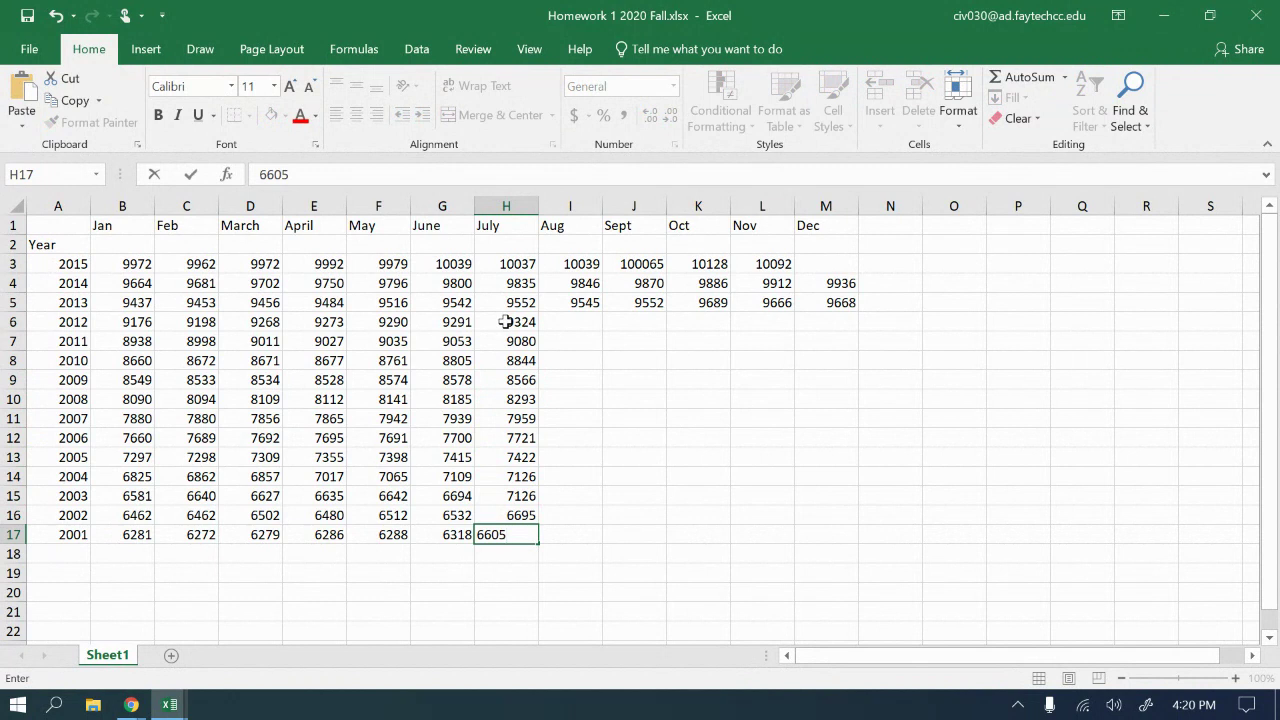
pyautogui.press('Return')
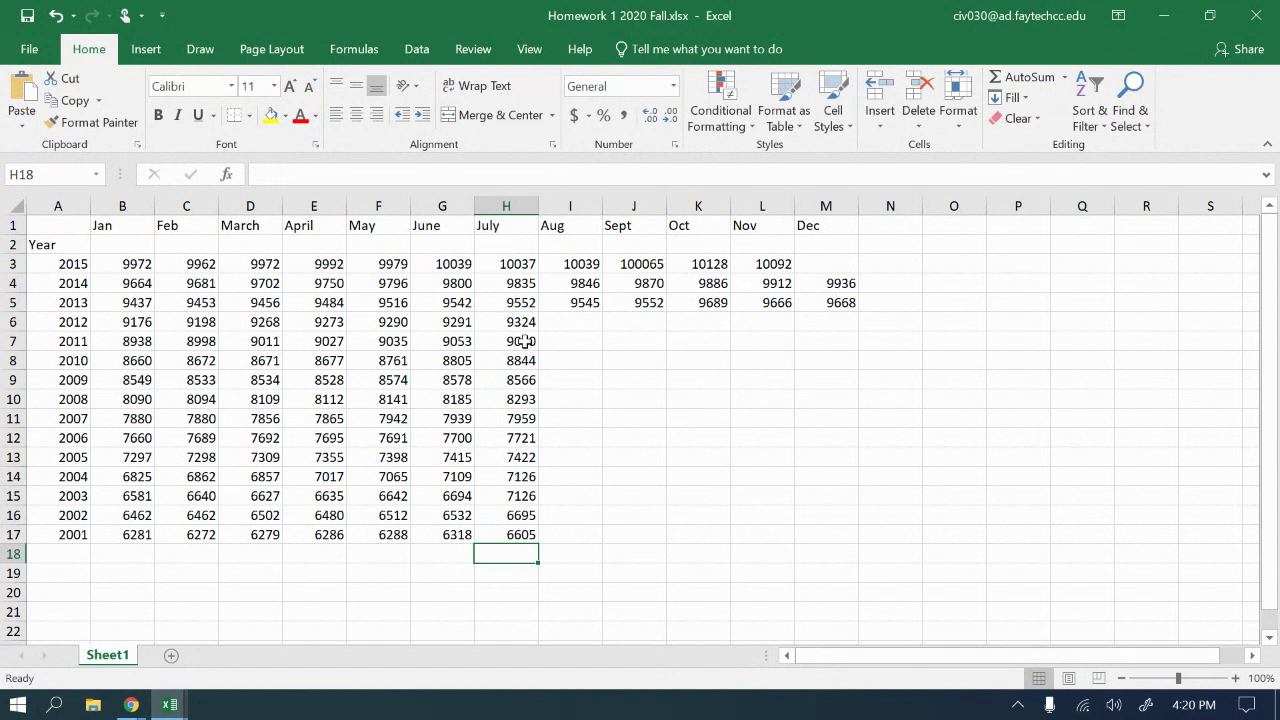
# - Recheck the July entries one by one from 2011 down to 2004 in cells H7 to H14
pyautogui.click(527, 341)
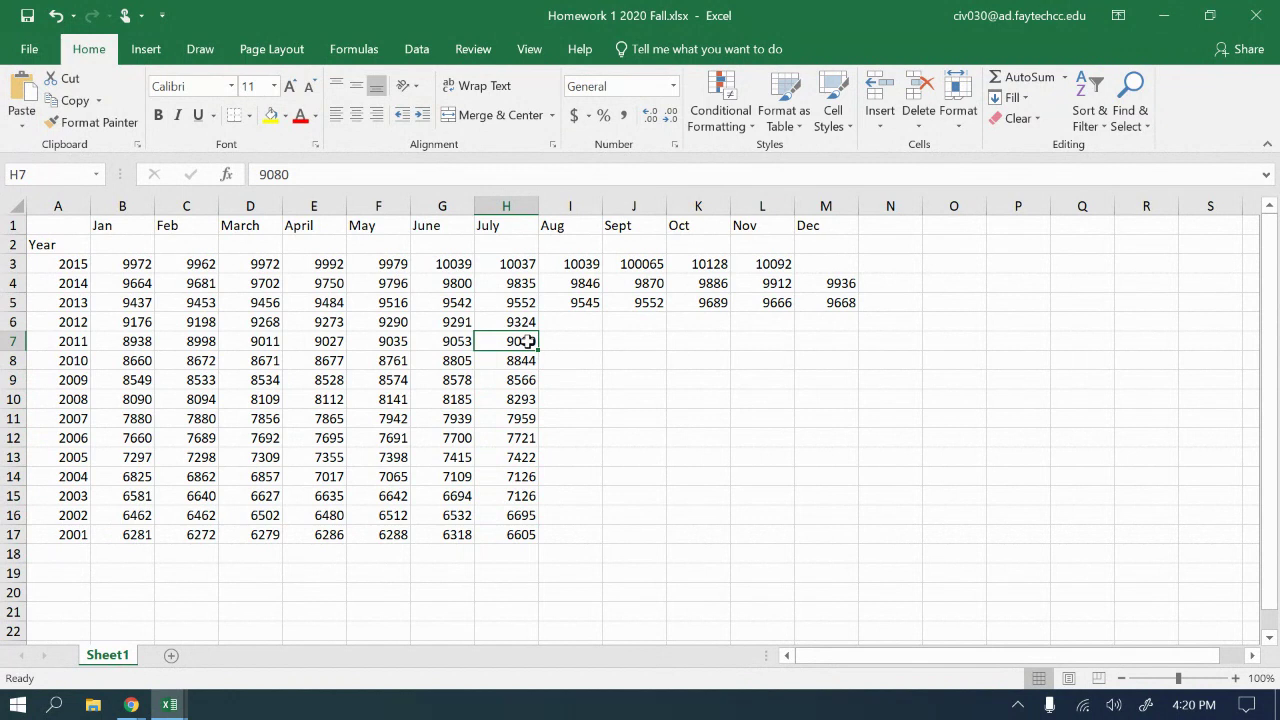
pyautogui.click(528, 360)
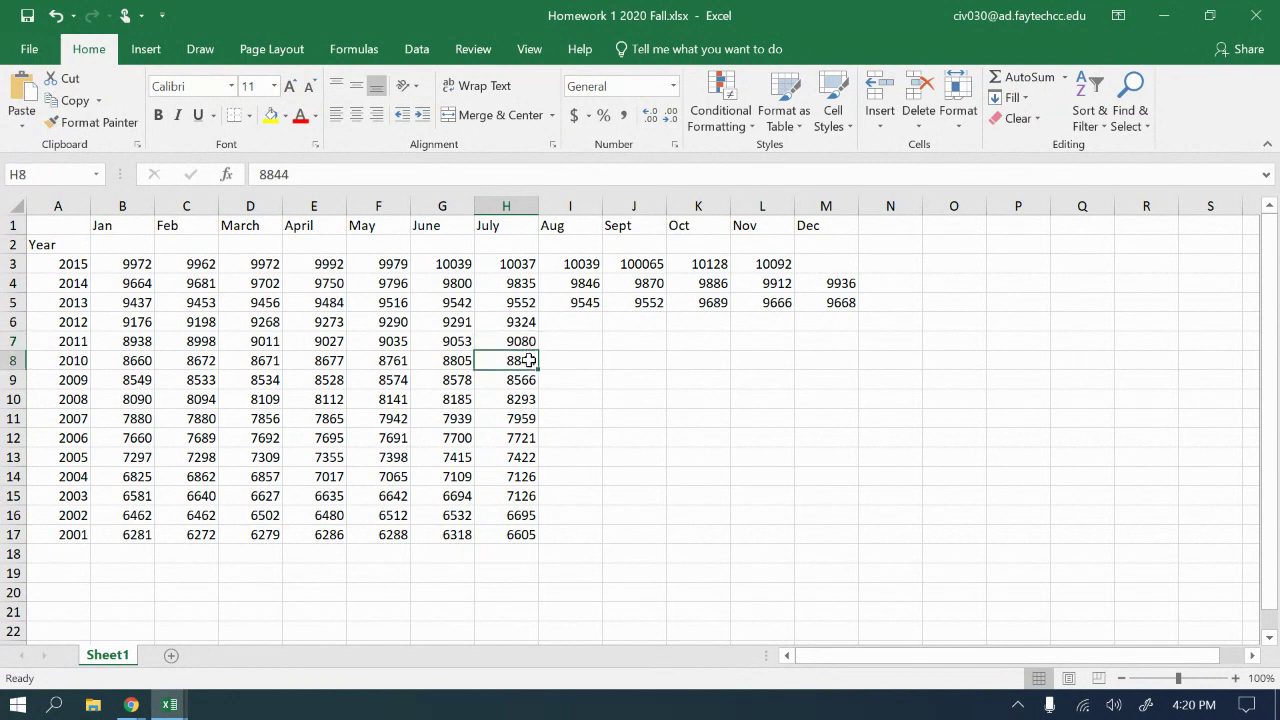
pyautogui.click(528, 381)
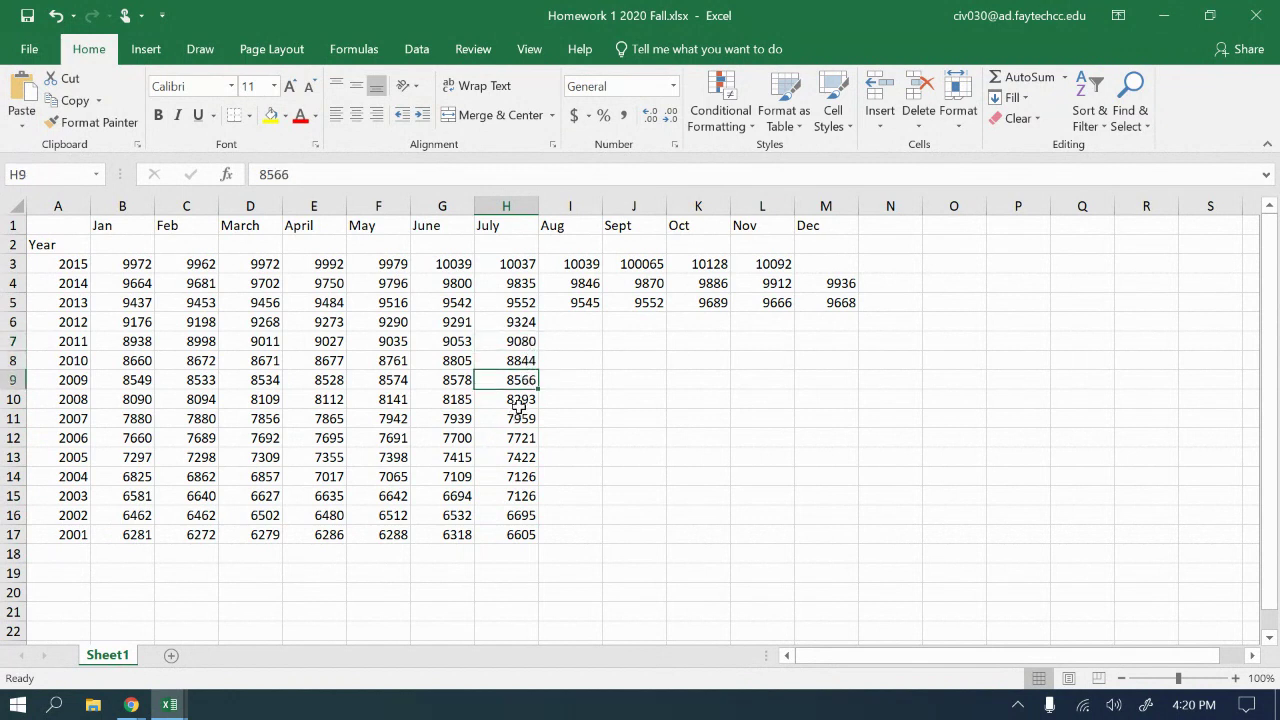
pyautogui.click(520, 403)
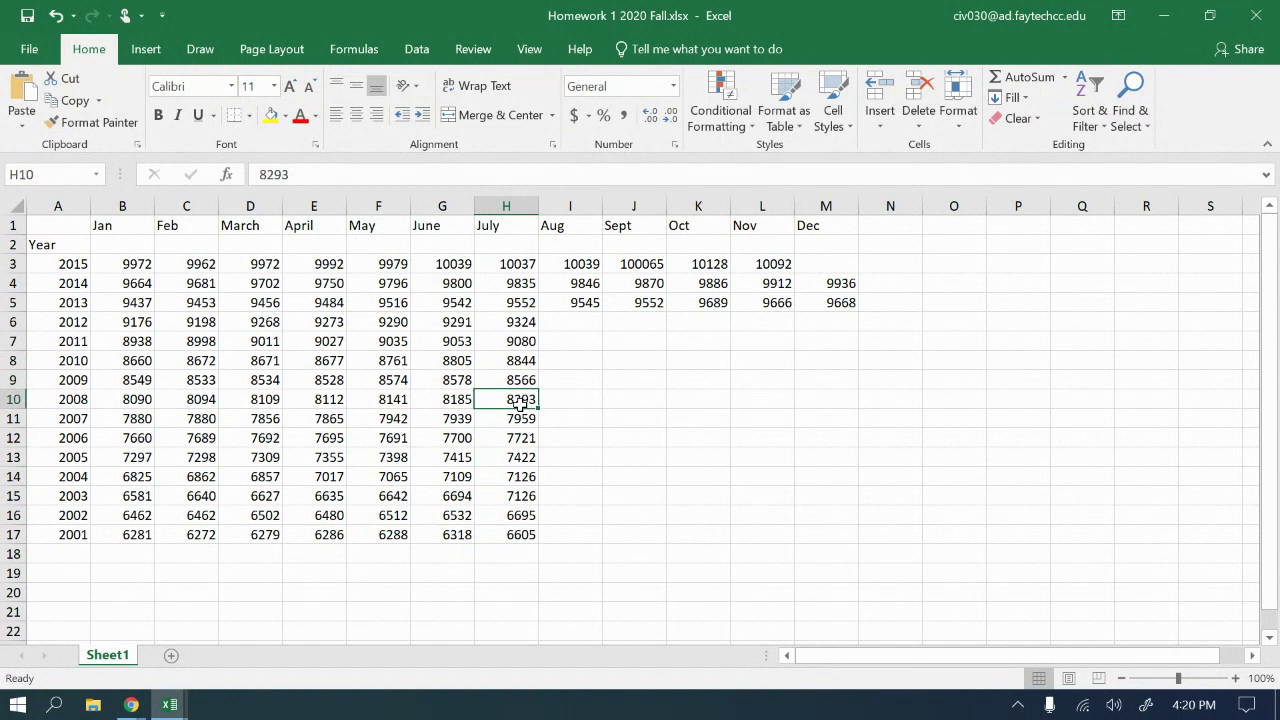
pyautogui.click(520, 417)
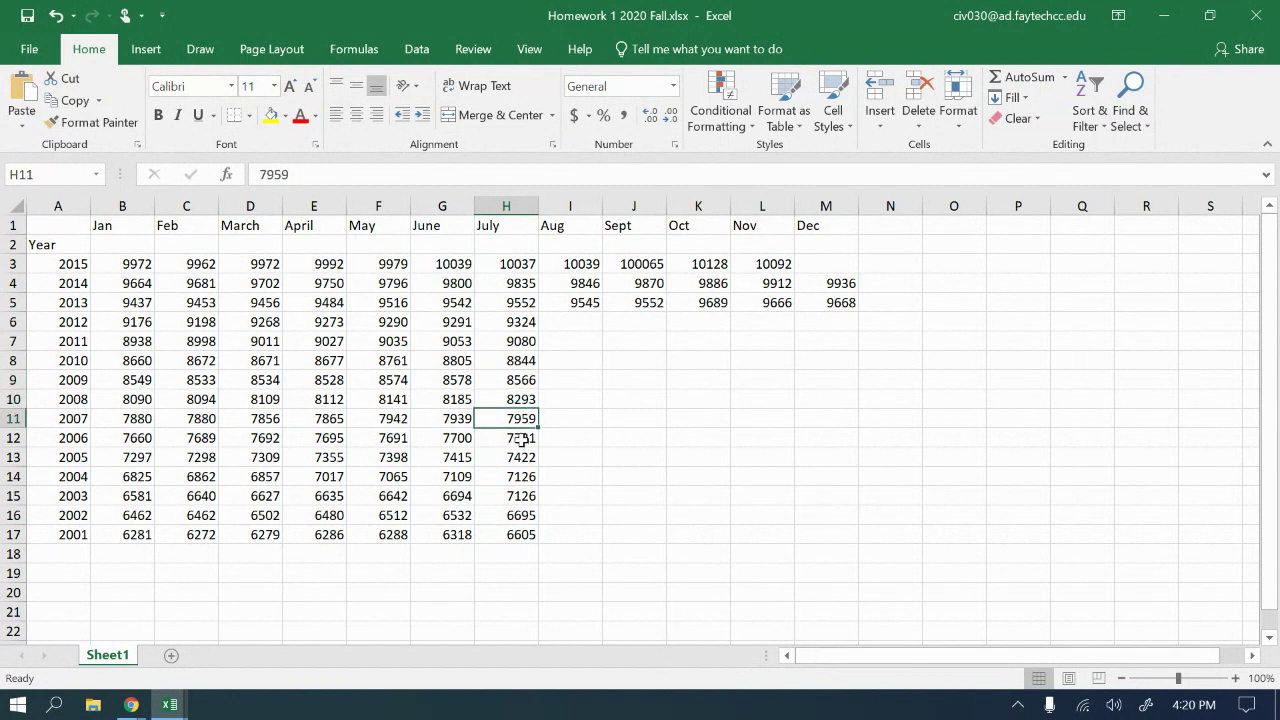
pyautogui.click(530, 445)
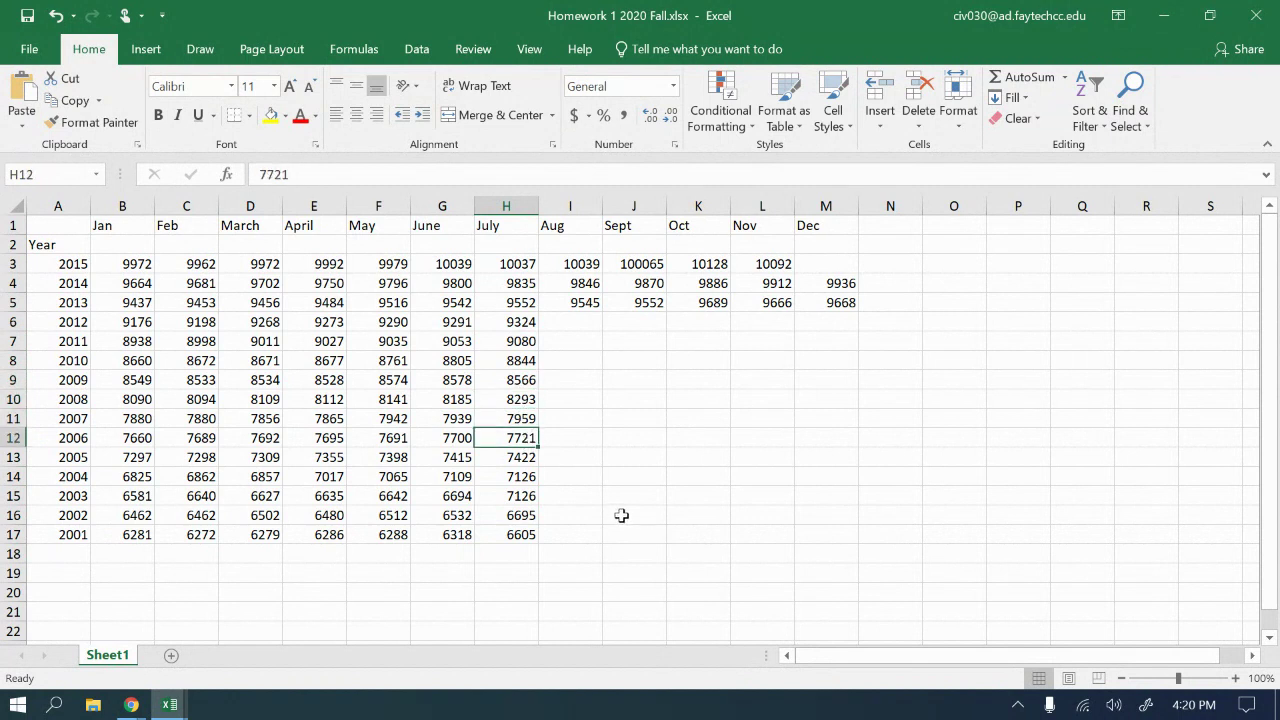
pyautogui.click(523, 457)
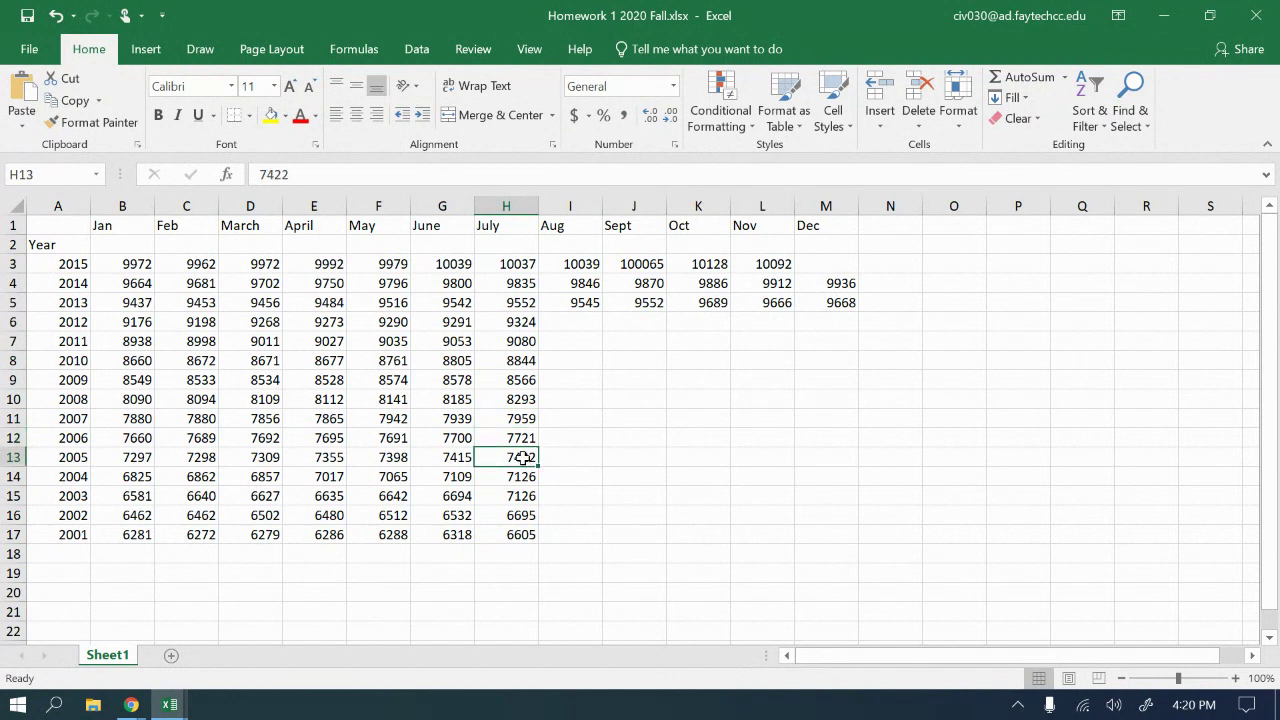
pyautogui.click(527, 477)
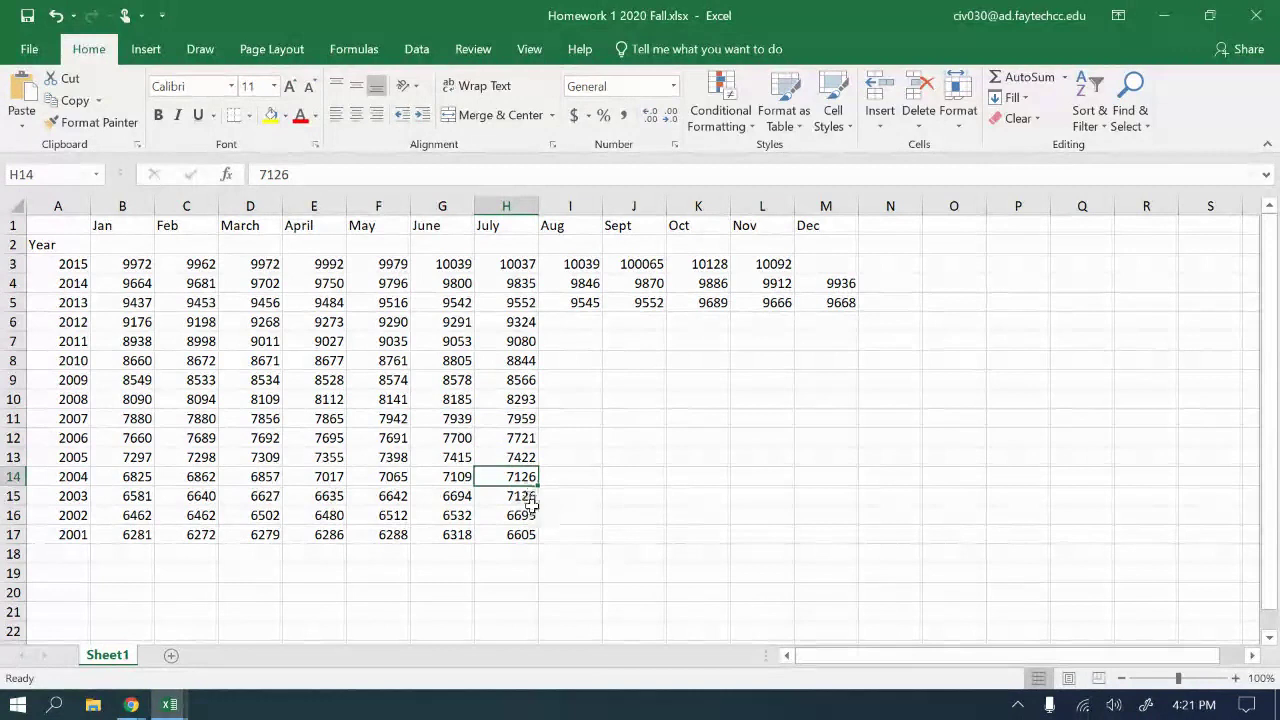
# - Correct the July index values to 6695 for 2003, 6605 for 2002 and 6404 for 2001 in cells H15 to H17
pyautogui.click(527, 495)
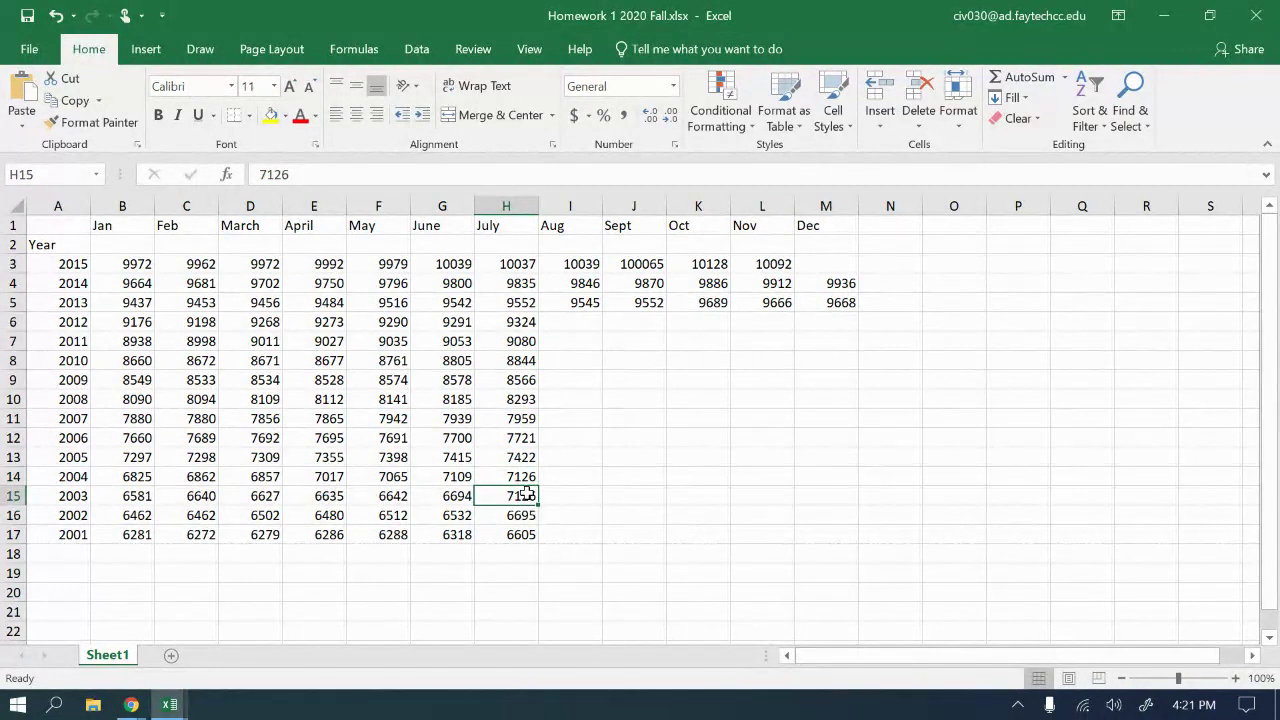
pyautogui.write('6693')
pyautogui.press('Return')
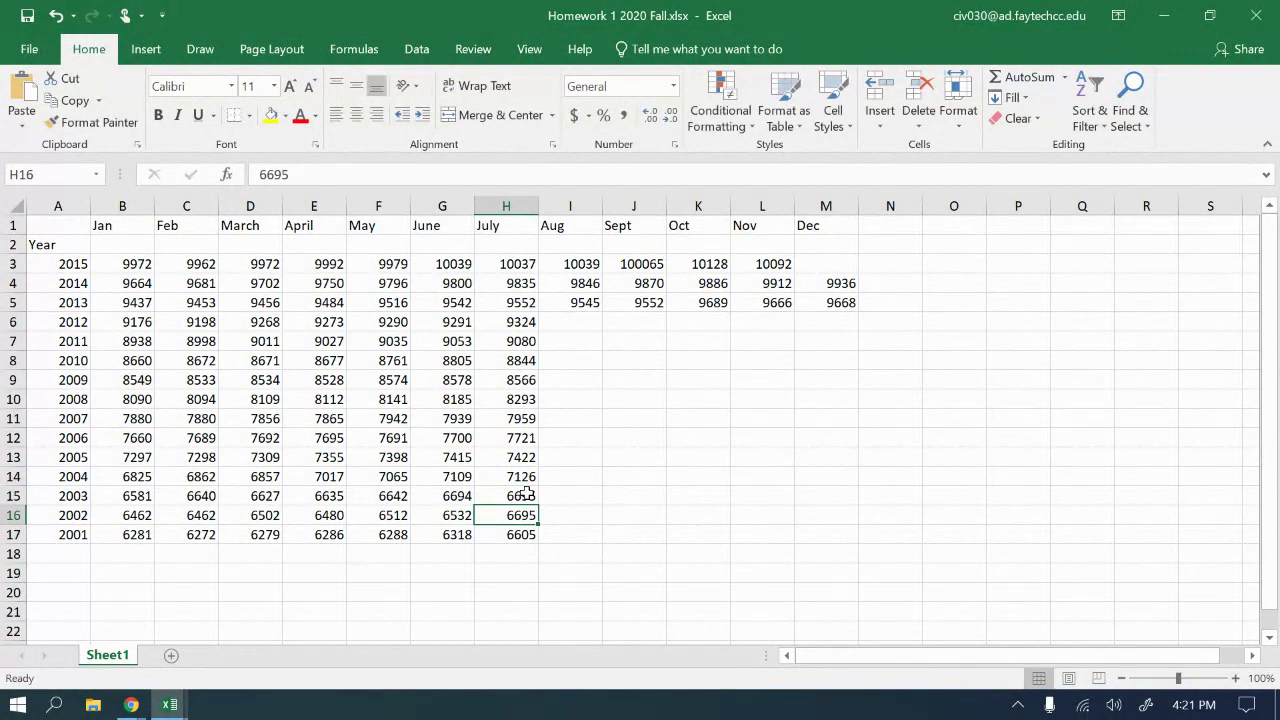
pyautogui.write('6605')
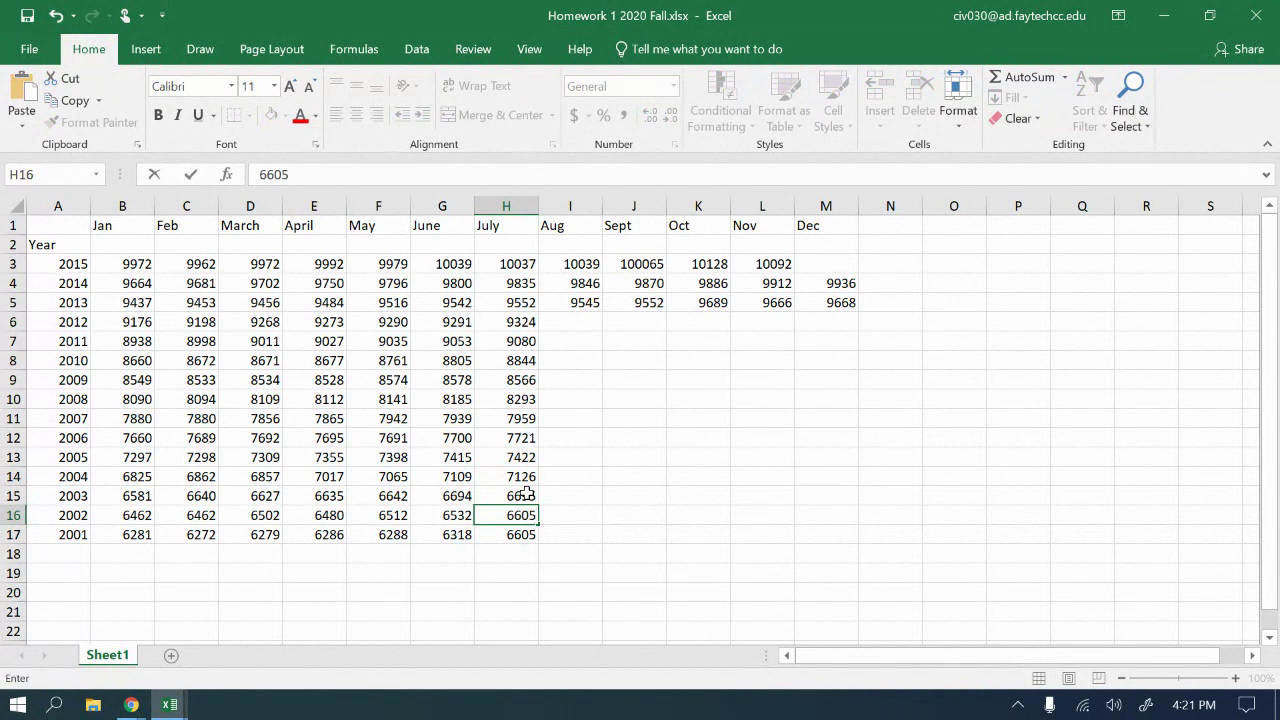
pyautogui.press('Return')
pyautogui.write('6404')
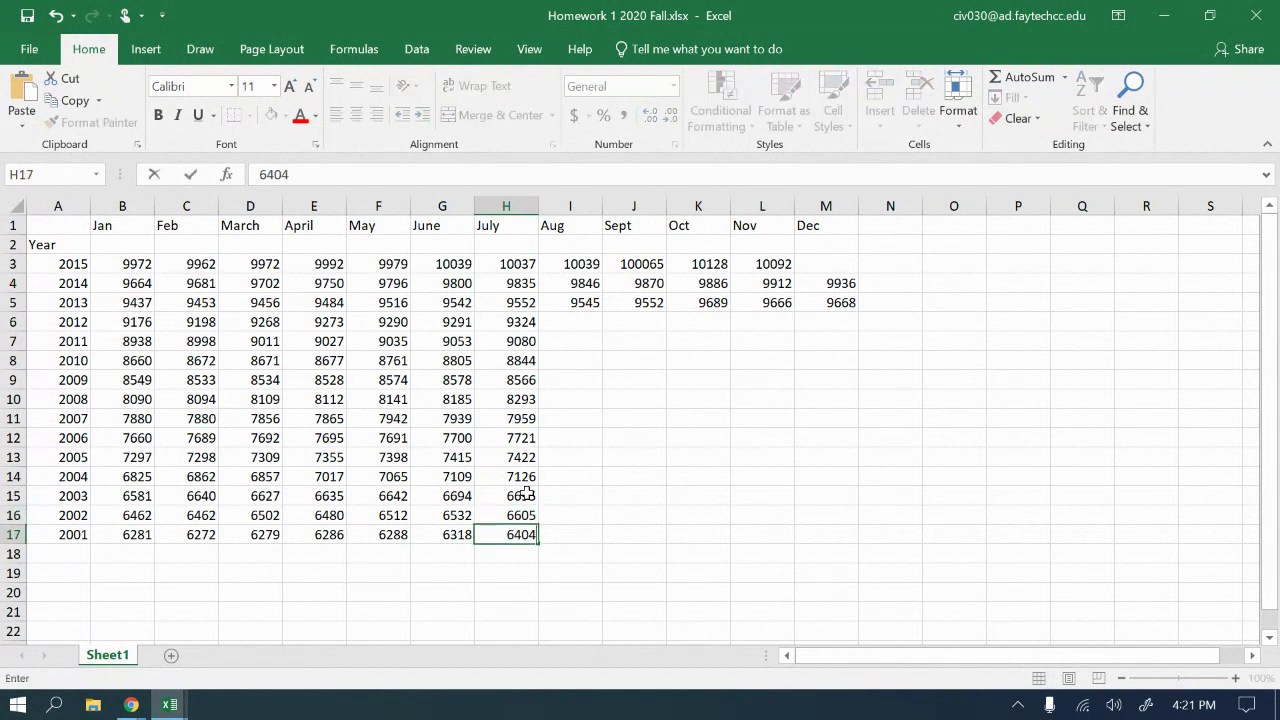
pyautogui.press('Return')
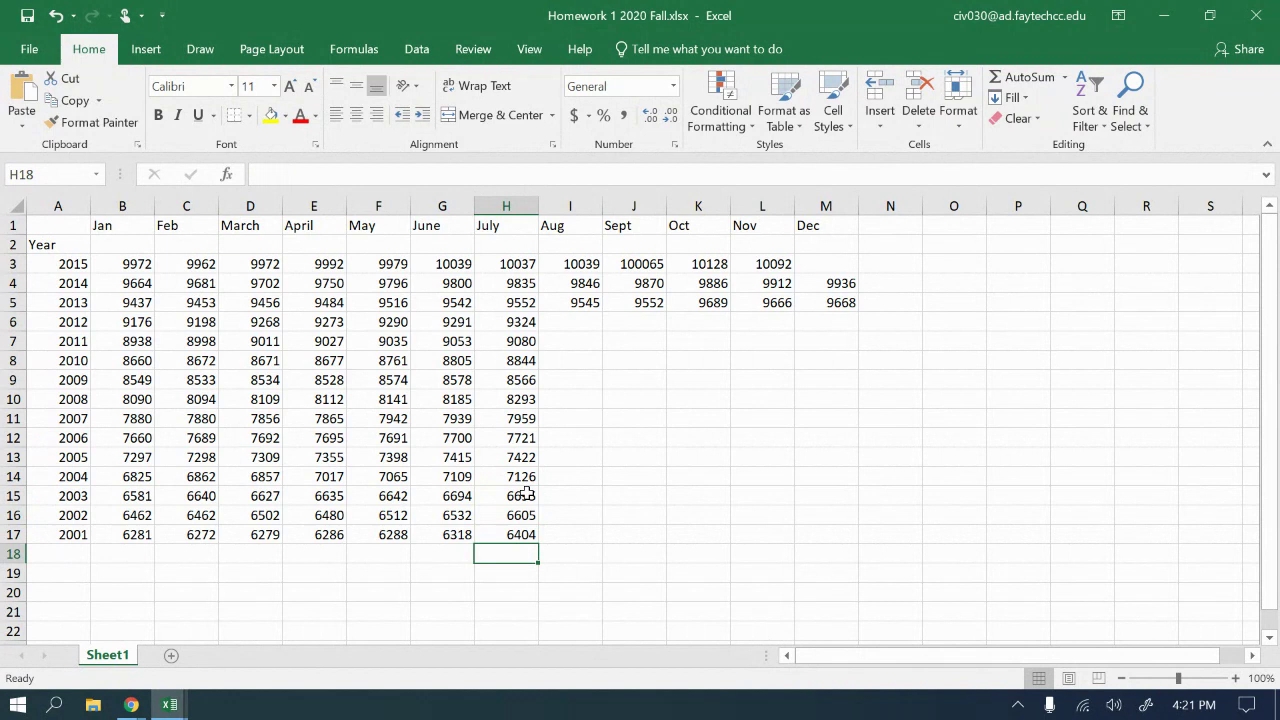
# - Enter the August index values 9351 for 2012, 9088 for 2011 and 8837 for 2010 in cells I6 to I8
pyautogui.click(586, 322)
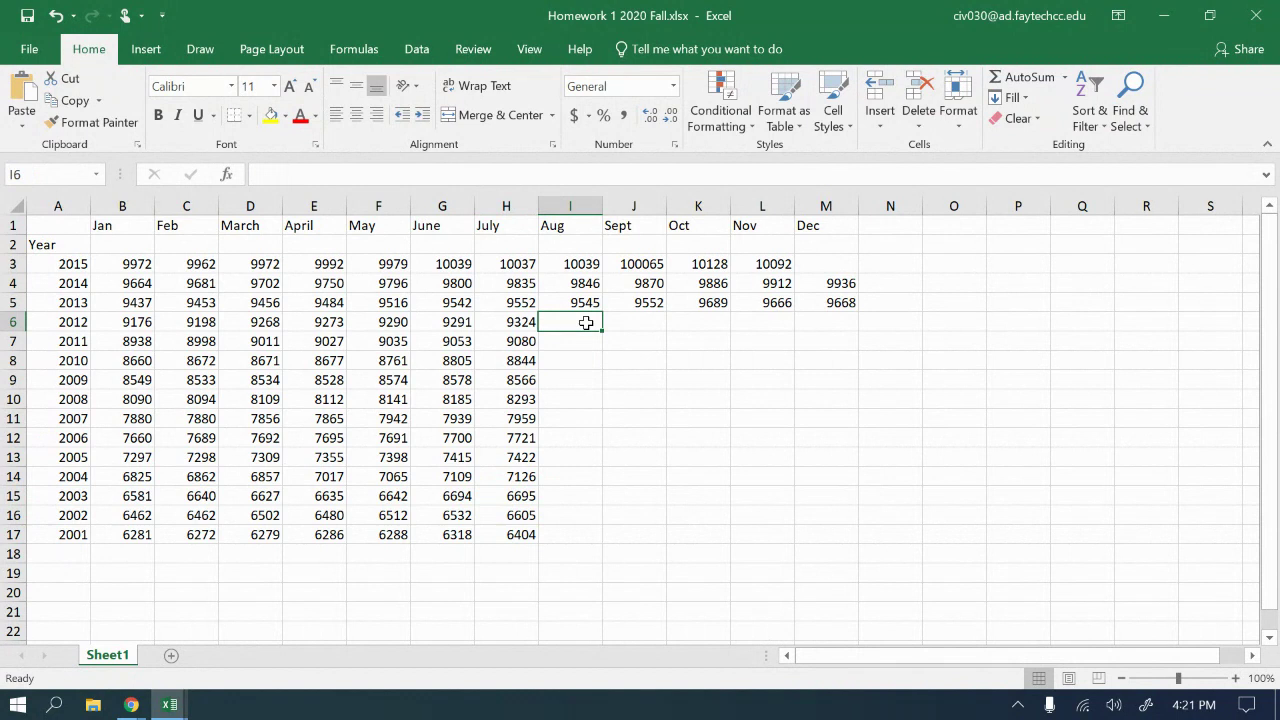
pyautogui.write('9351')
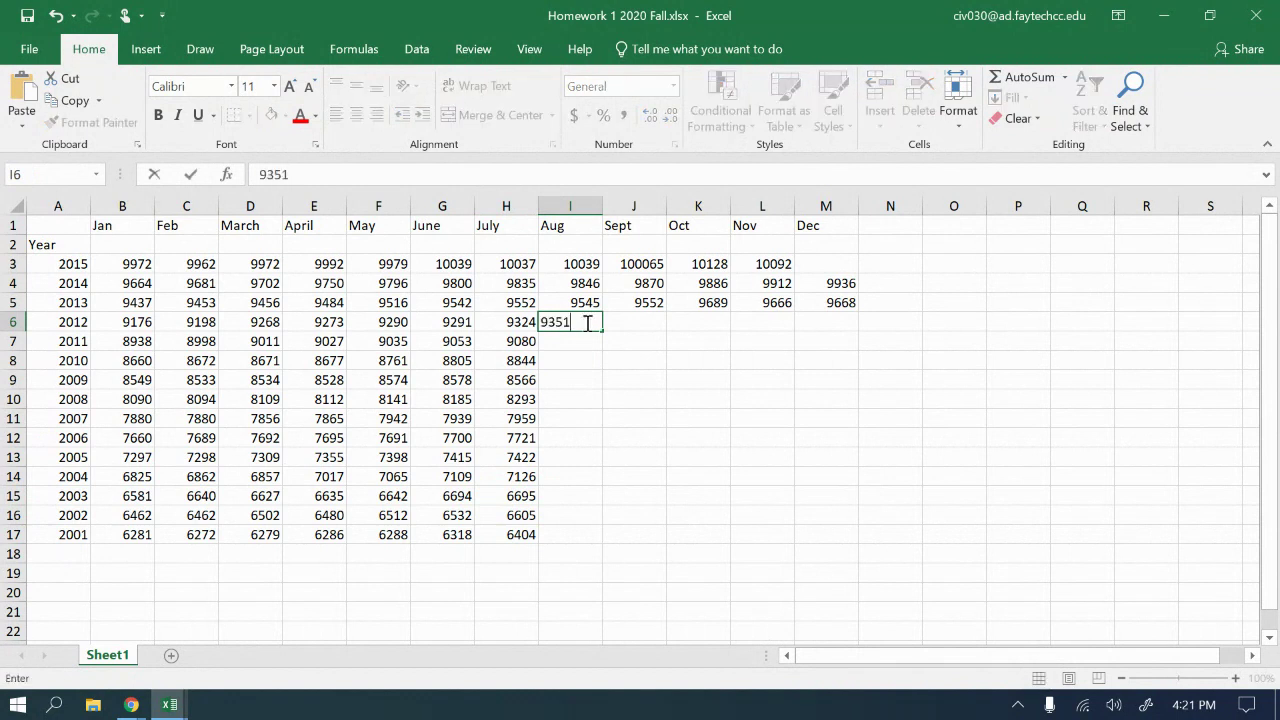
pyautogui.press('Return')
pyautogui.write('9088')
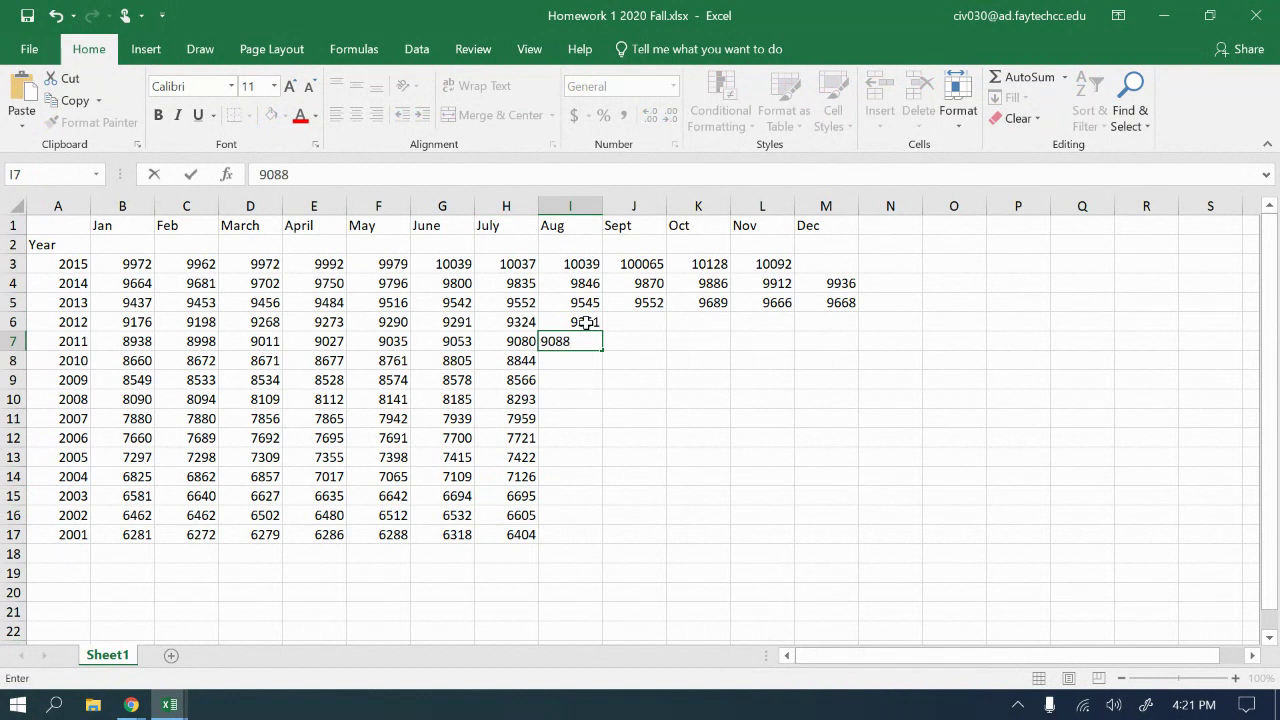
pyautogui.press('Return')
pyautogui.write('8837')
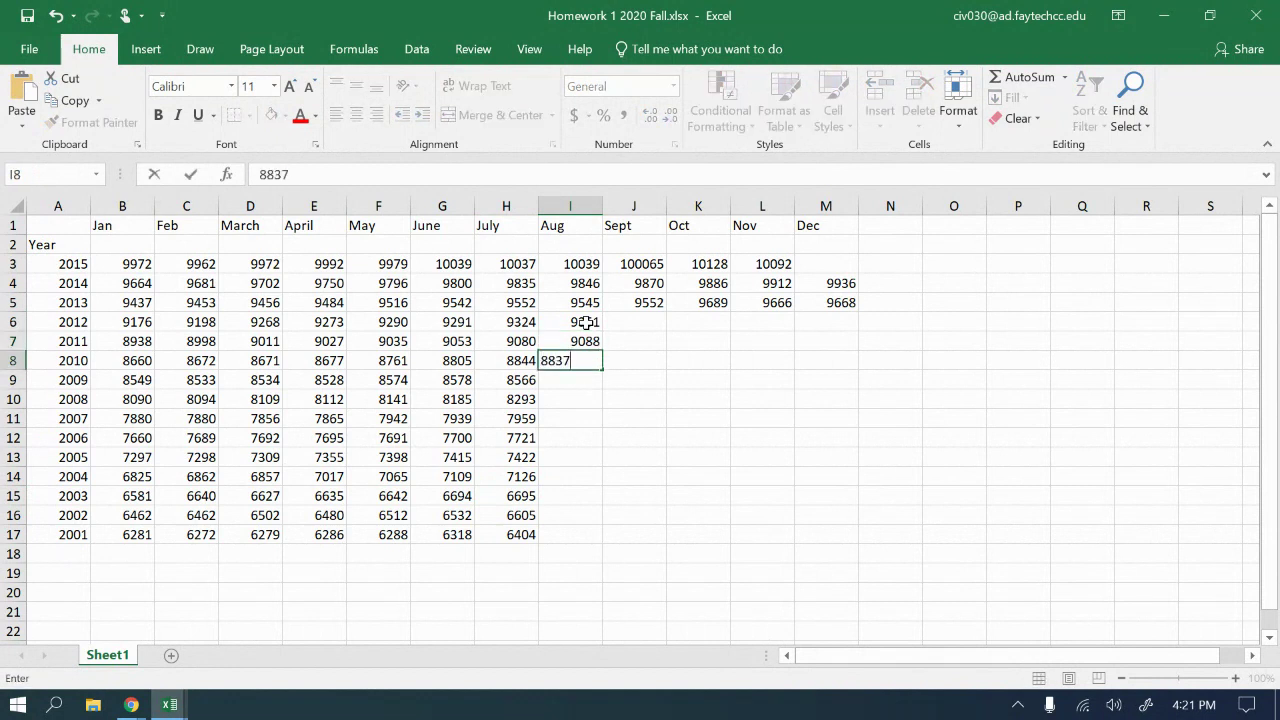
pyautogui.press('Return')
# - Enter the August index values 8564 for 2009, 8362 for 2008 and 8007 for 2007 in cells I9 to I11
pyautogui.write('856')
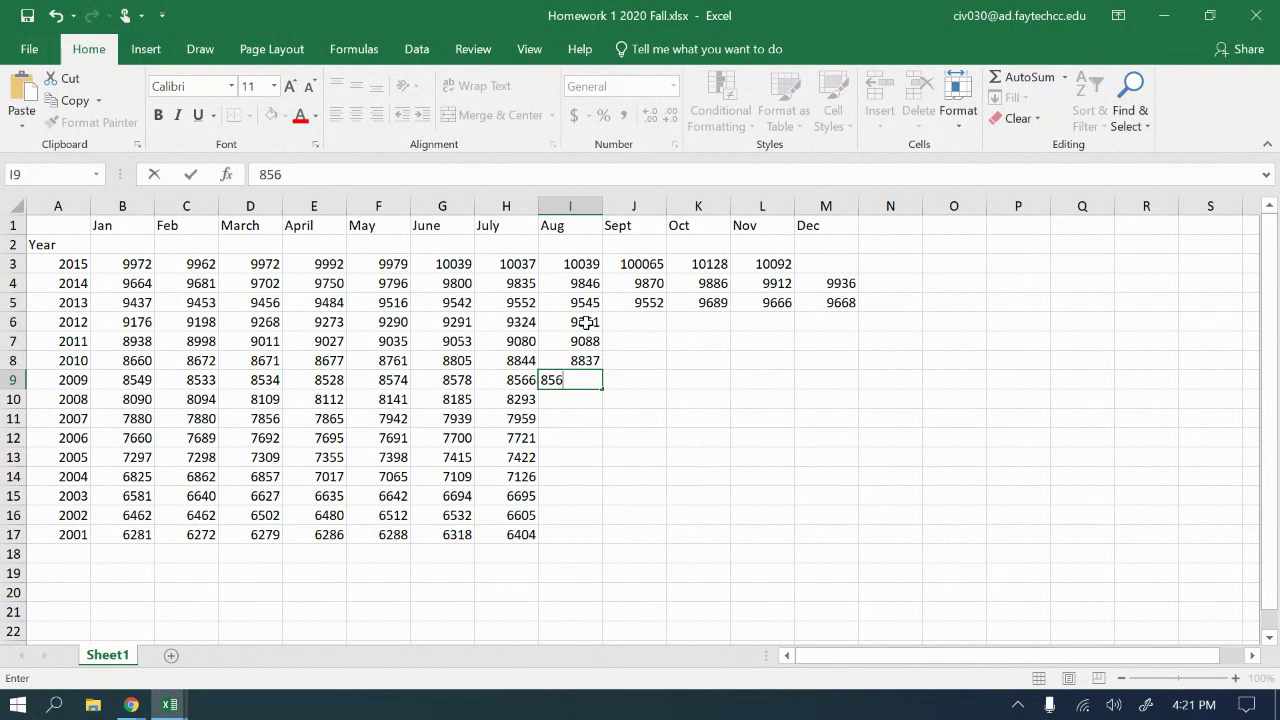
pyautogui.write('4')
pyautogui.press('Return')
pyautogui.write('8362')
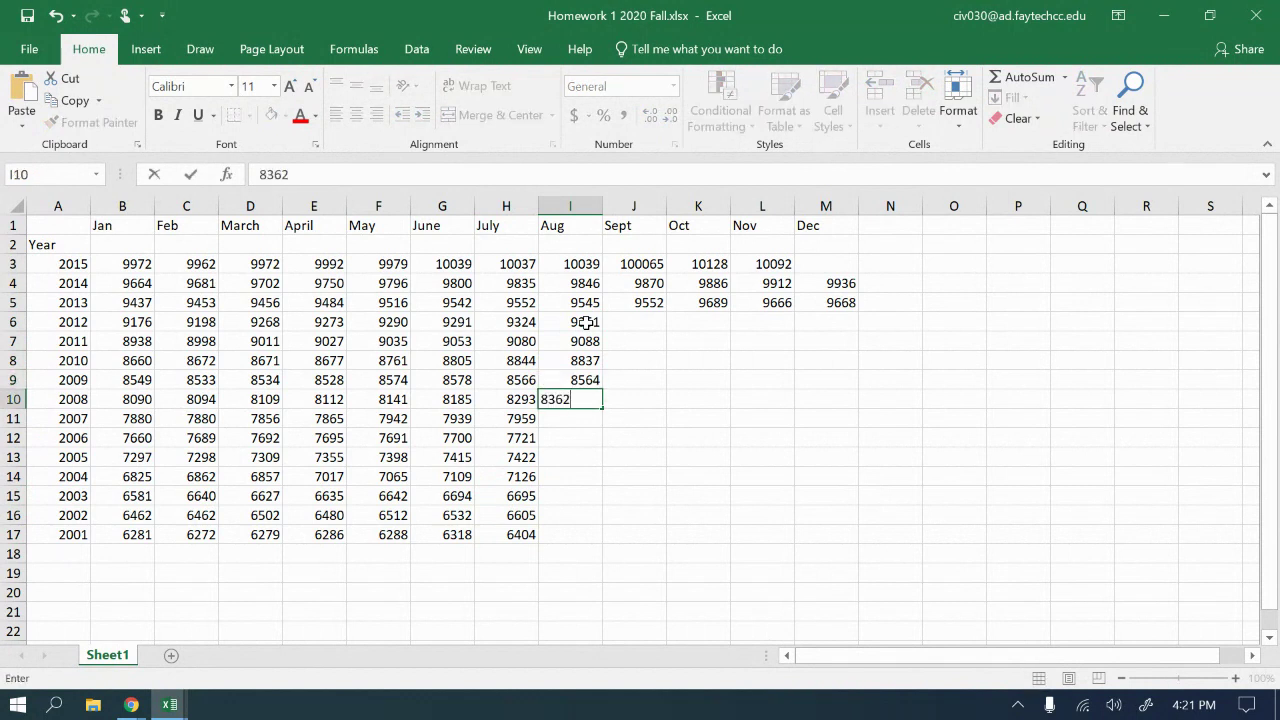
pyautogui.press('Return')
pyautogui.write('8007')
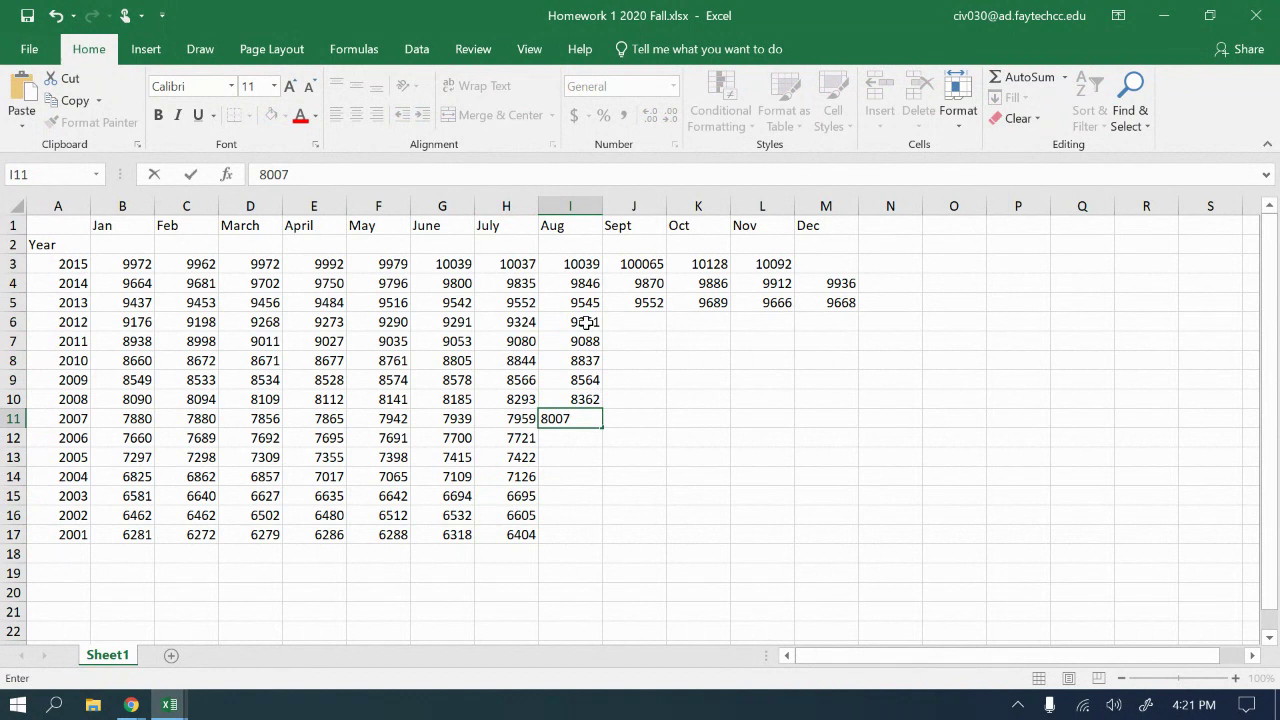
pyautogui.press('Return')
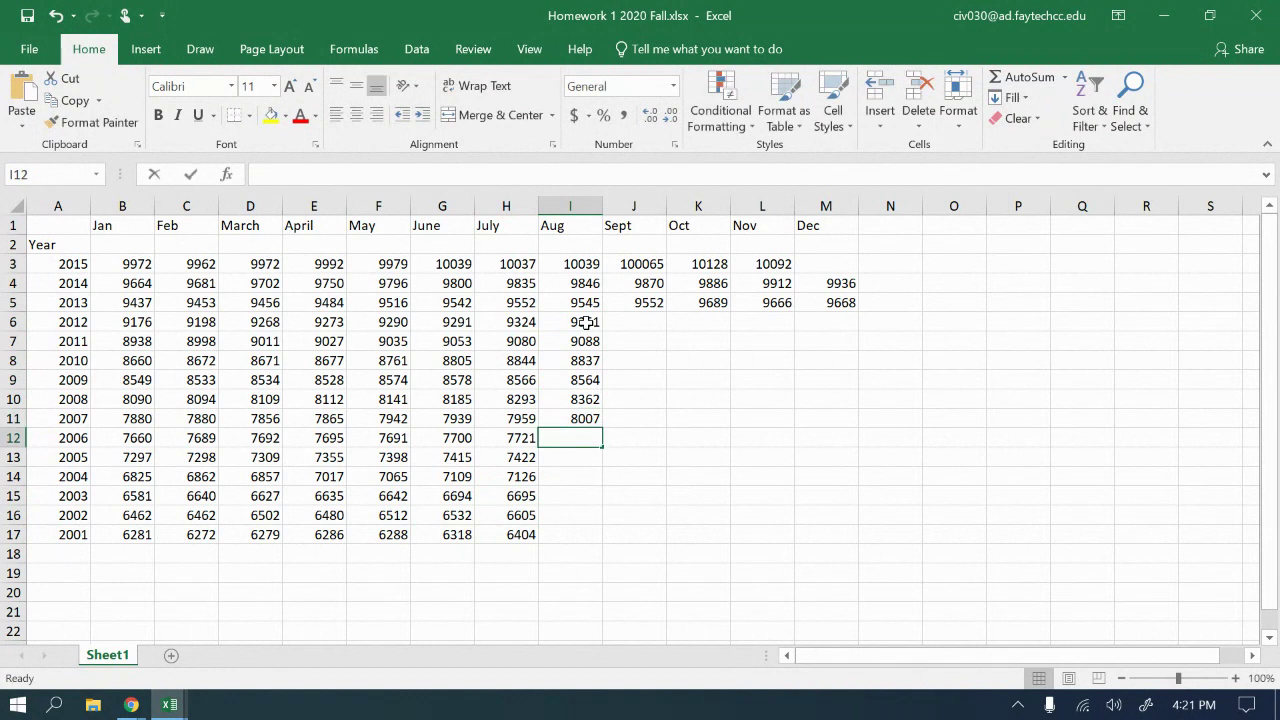
# - Enter the August index values 7722 for 2006, 7479 for 2005 and 7188 for 2004 in cells I12 to I14
pyautogui.write('7722')
pyautogui.press('Return')
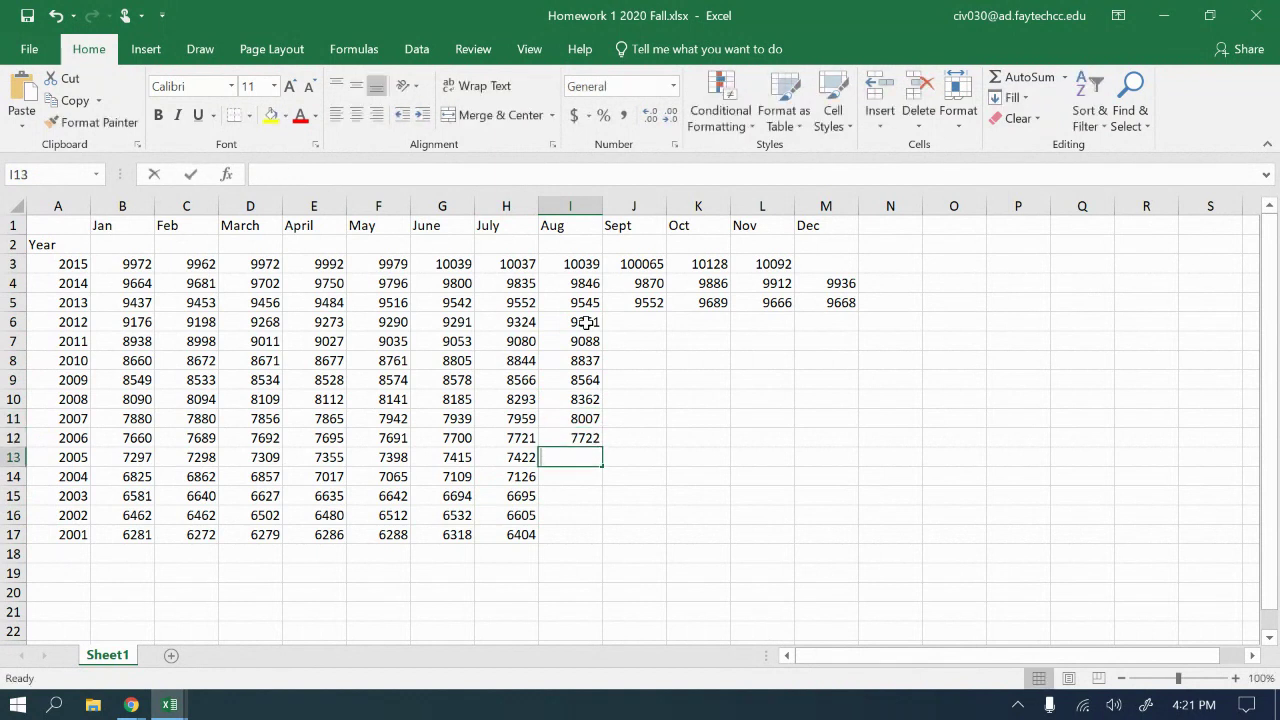
pyautogui.write('7479')
pyautogui.press('Return')
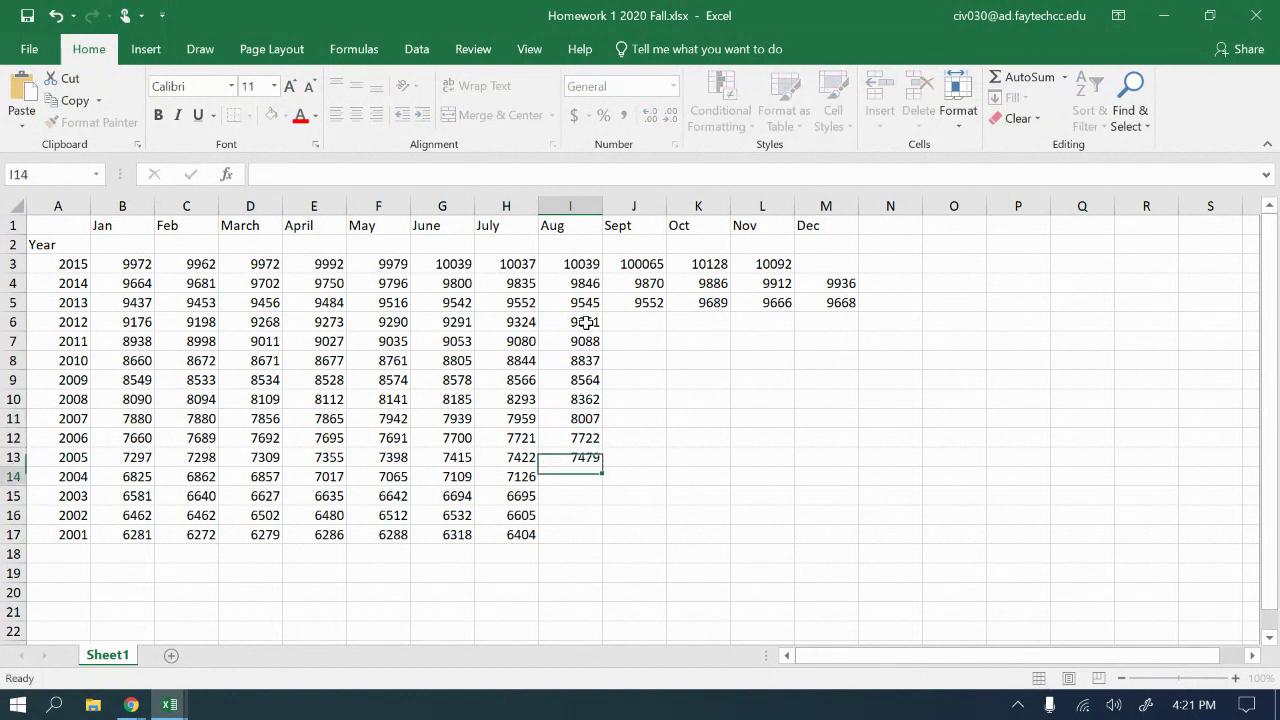
pyautogui.write('7188')
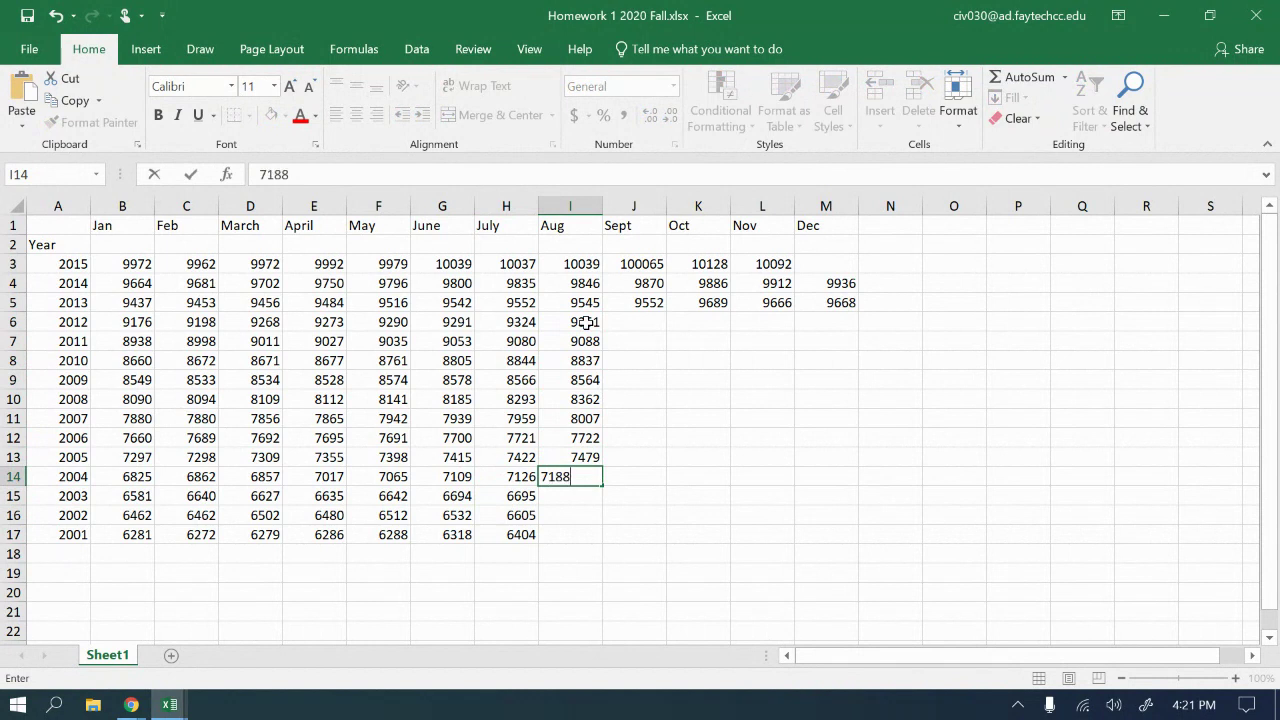
pyautogui.press('Return')
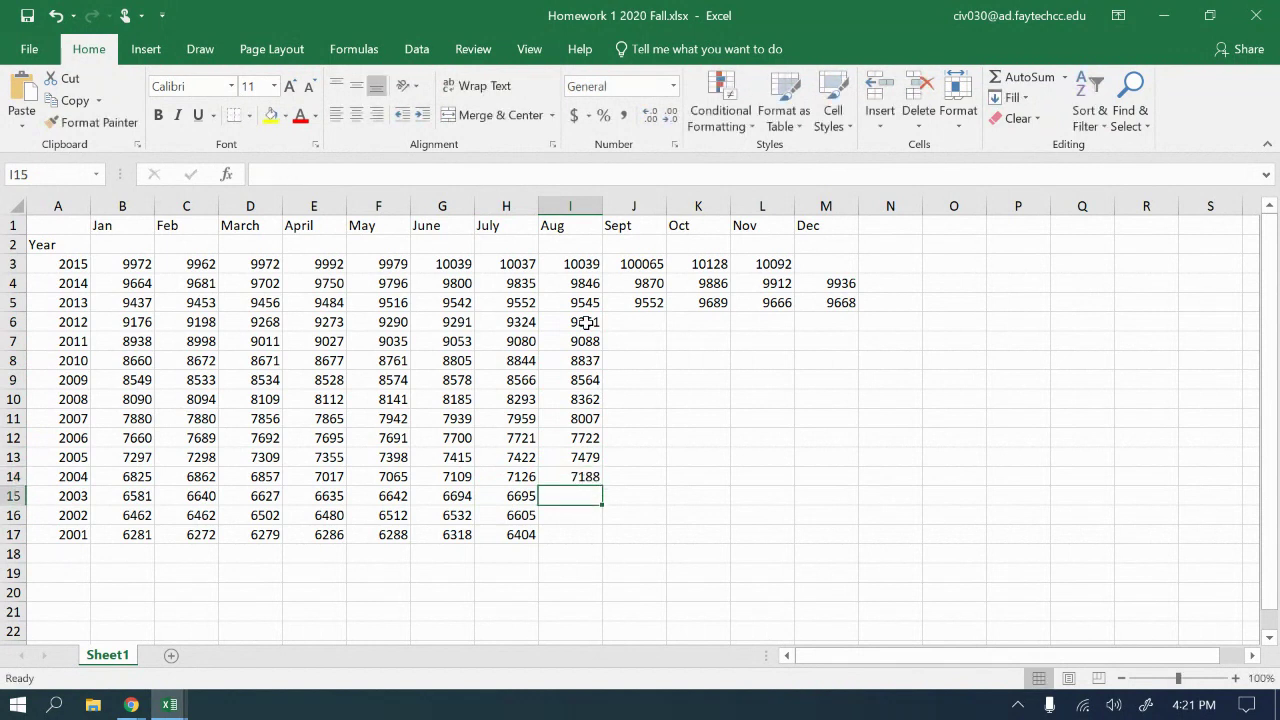
# - Enter the August index values 6733 for 2003, 6592 for 2002 and 6389 for 2001 in cells I15 to I17
pyautogui.write('6733')
pyautogui.press('Return')
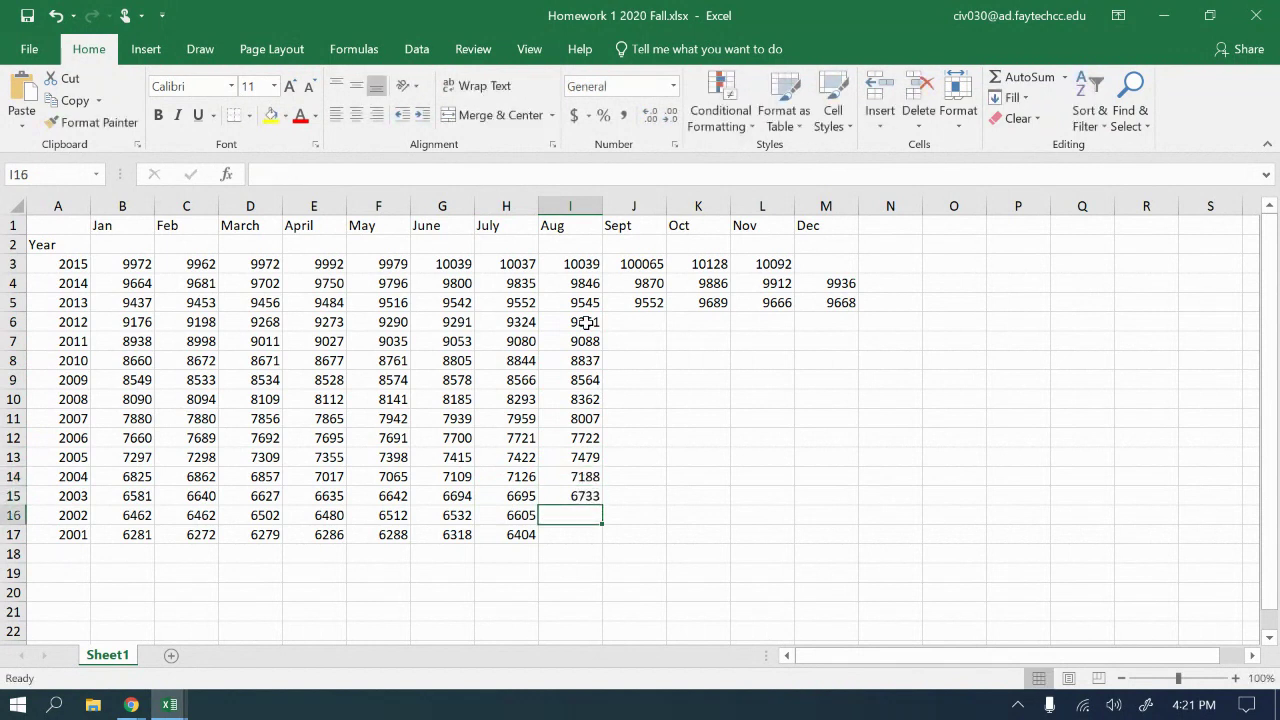
pyautogui.write('6592')
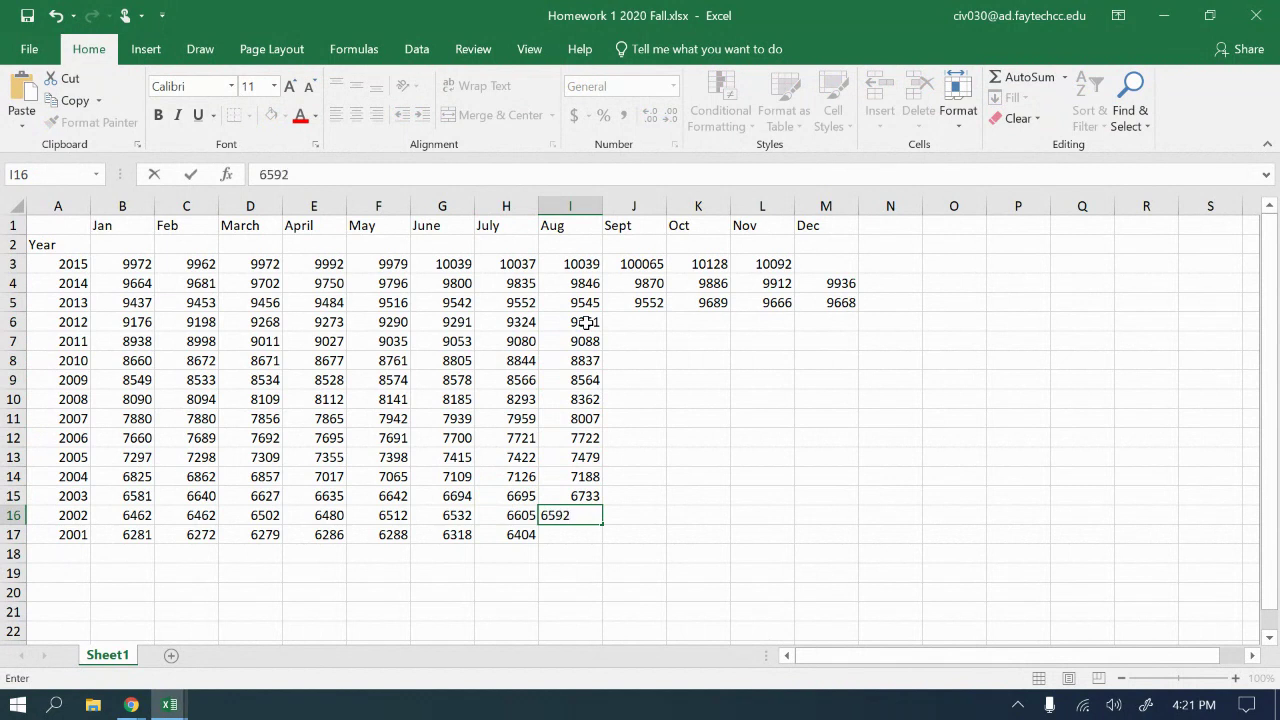
pyautogui.press('Return')
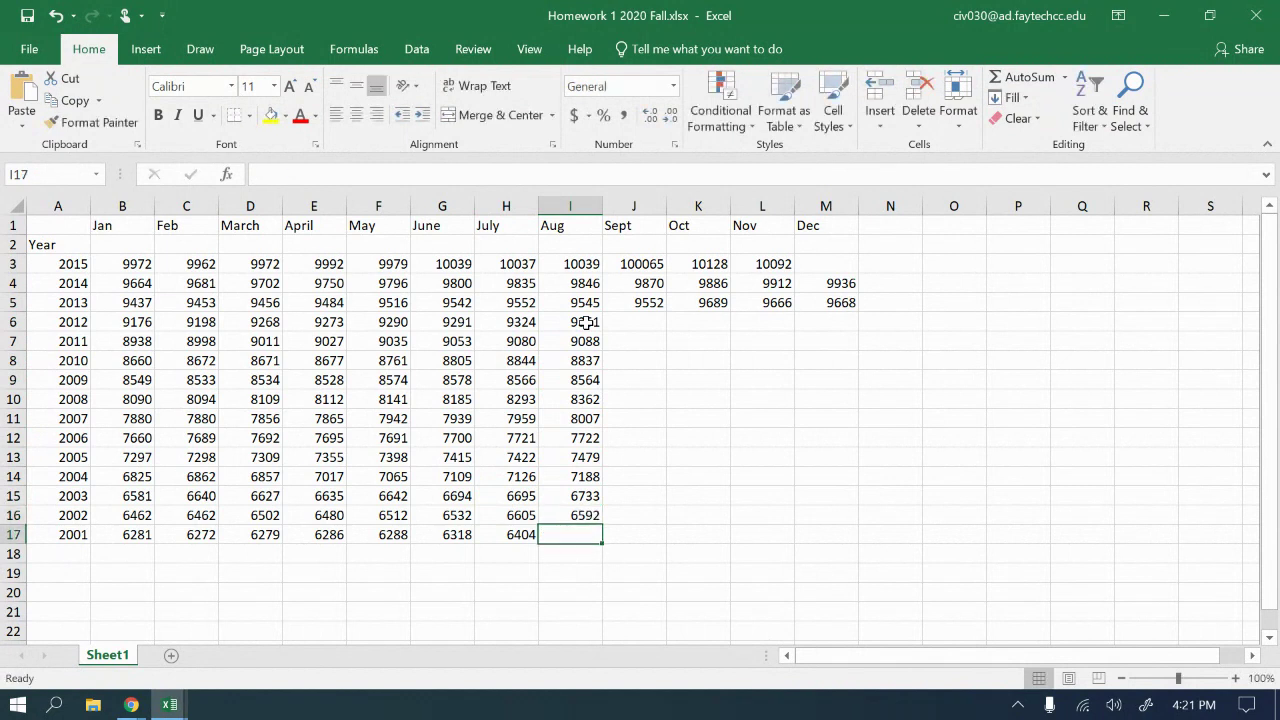
pyautogui.write('6389')
pyautogui.press('Return')
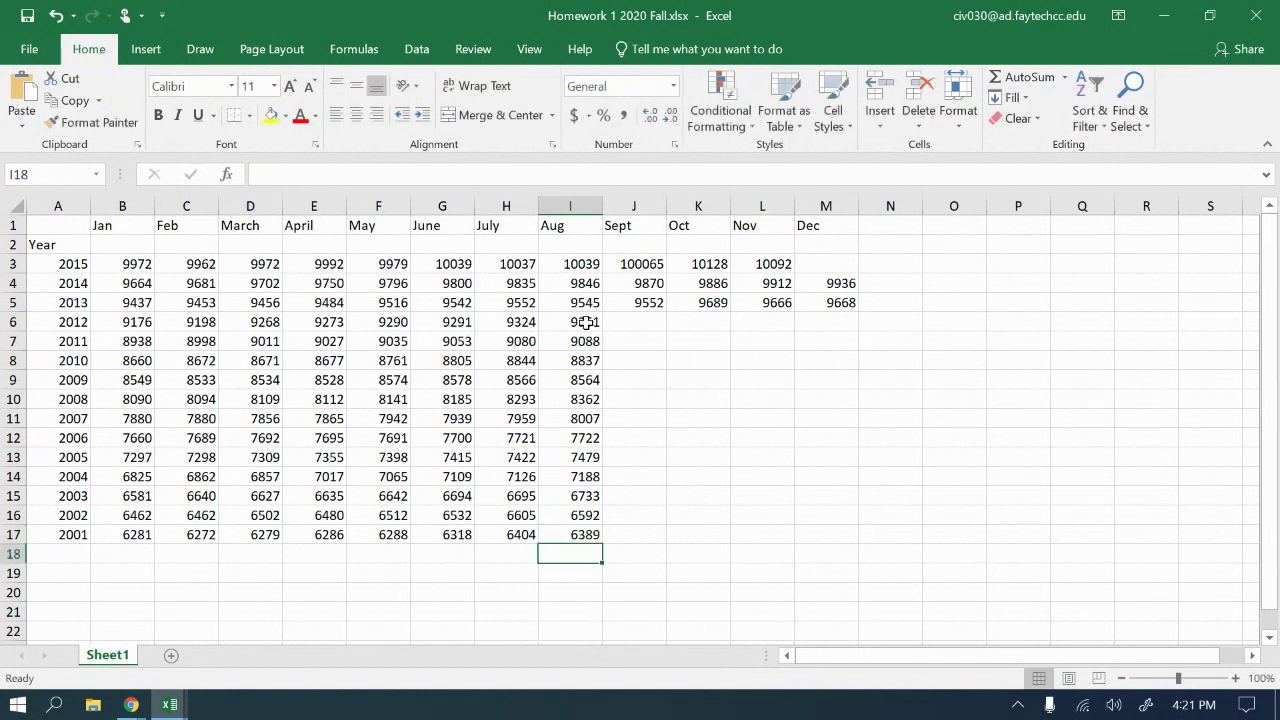
# - Enter the September index values 9341 for 2012, 9116 for 2011 and 8836 for 2010 in cells J6 to J8
pyautogui.click(640, 316)
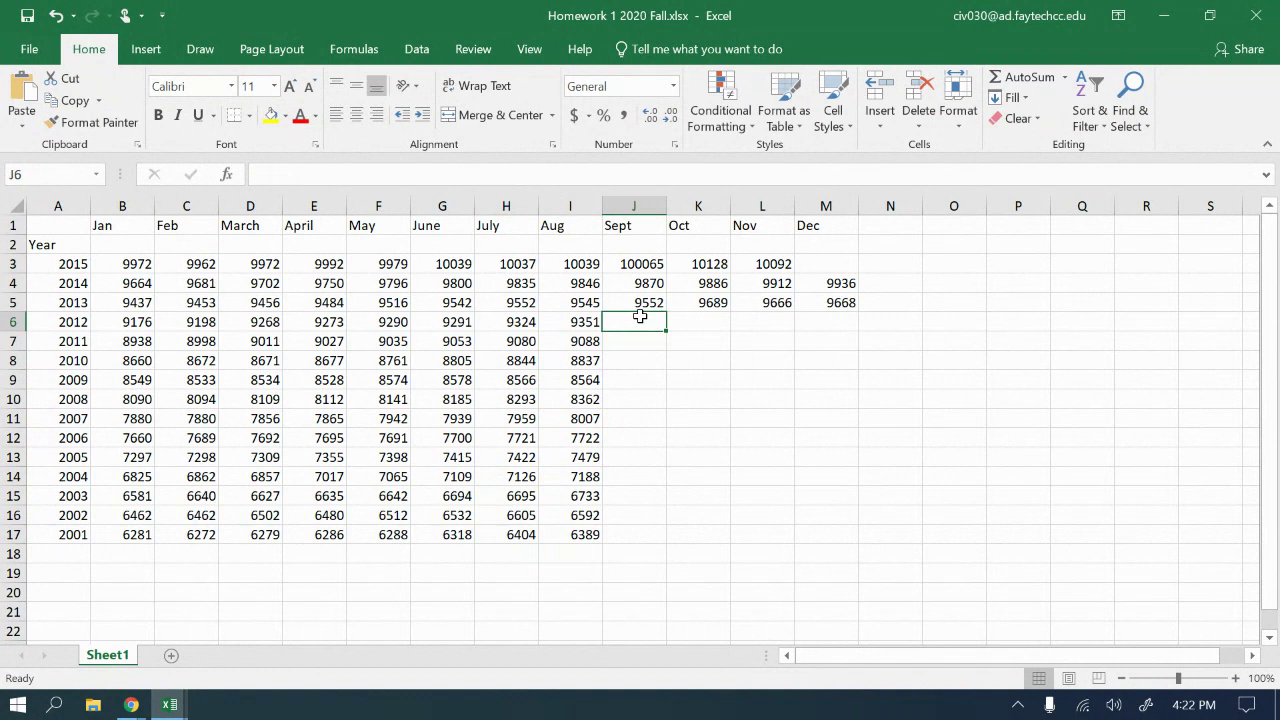
pyautogui.write('9341')
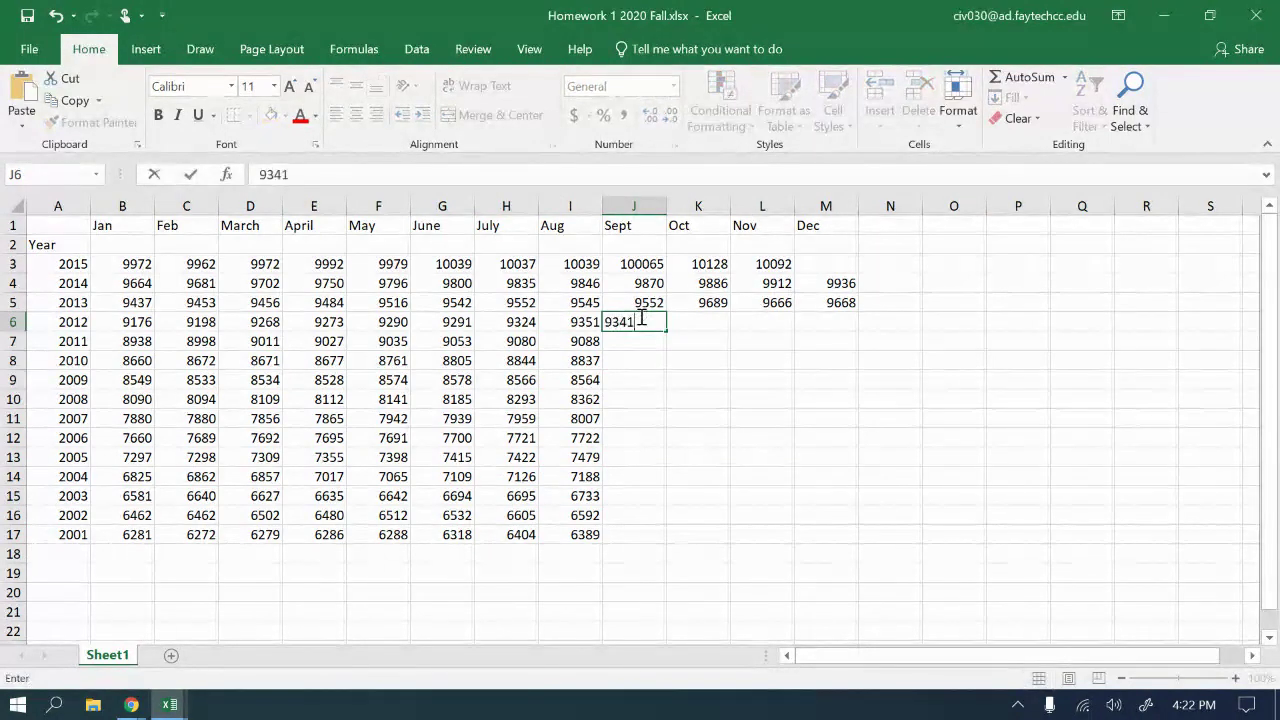
pyautogui.press('Return')
pyautogui.write('9116')
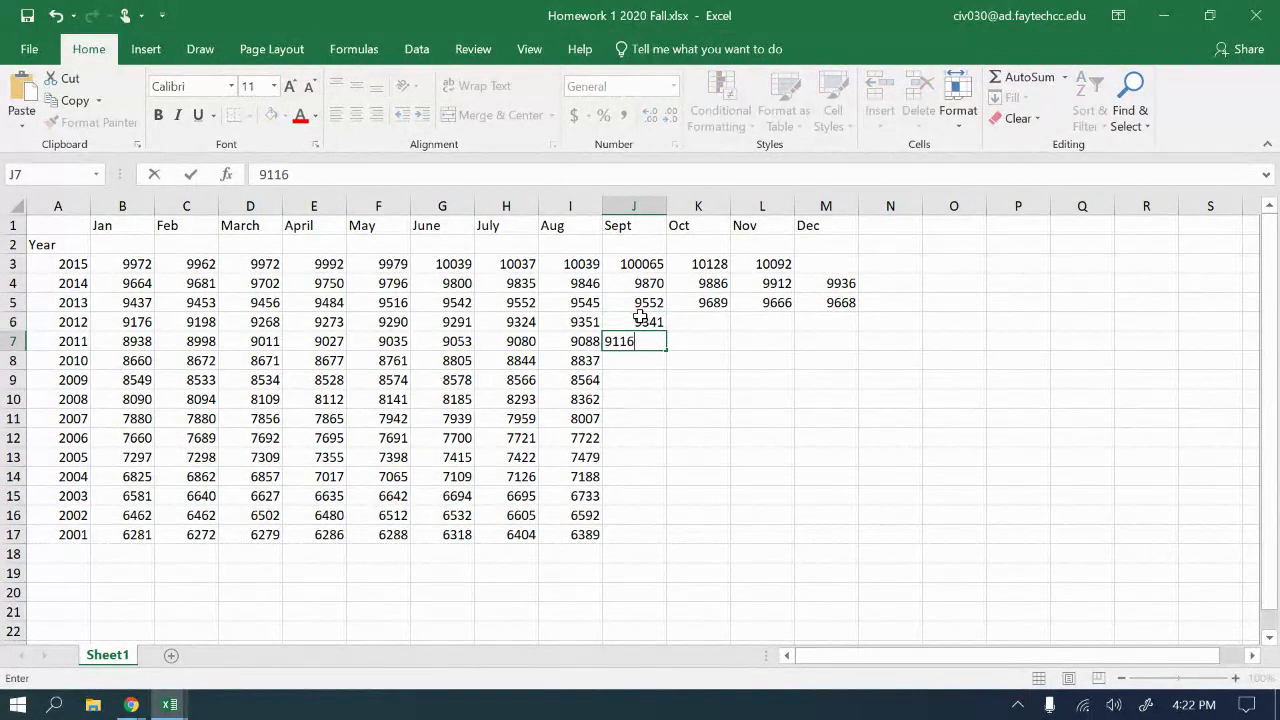
pyautogui.press('Return')
pyautogui.write('88')
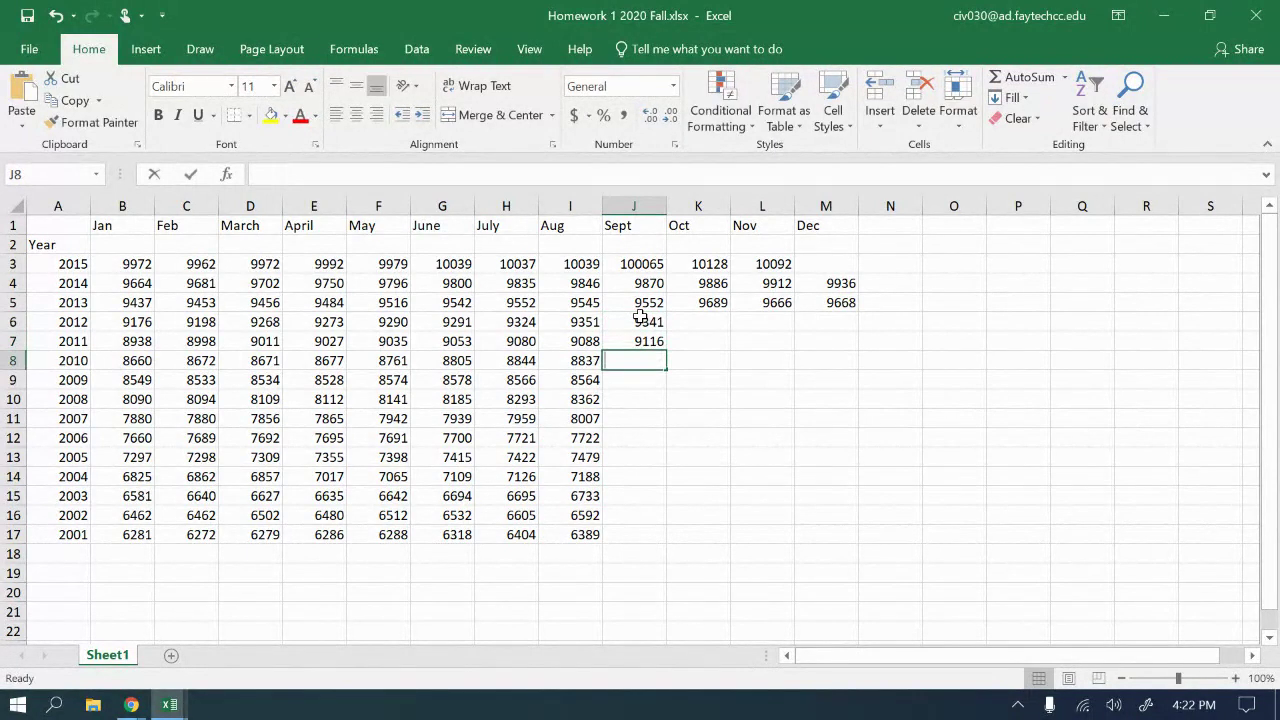
pyautogui.write('36')
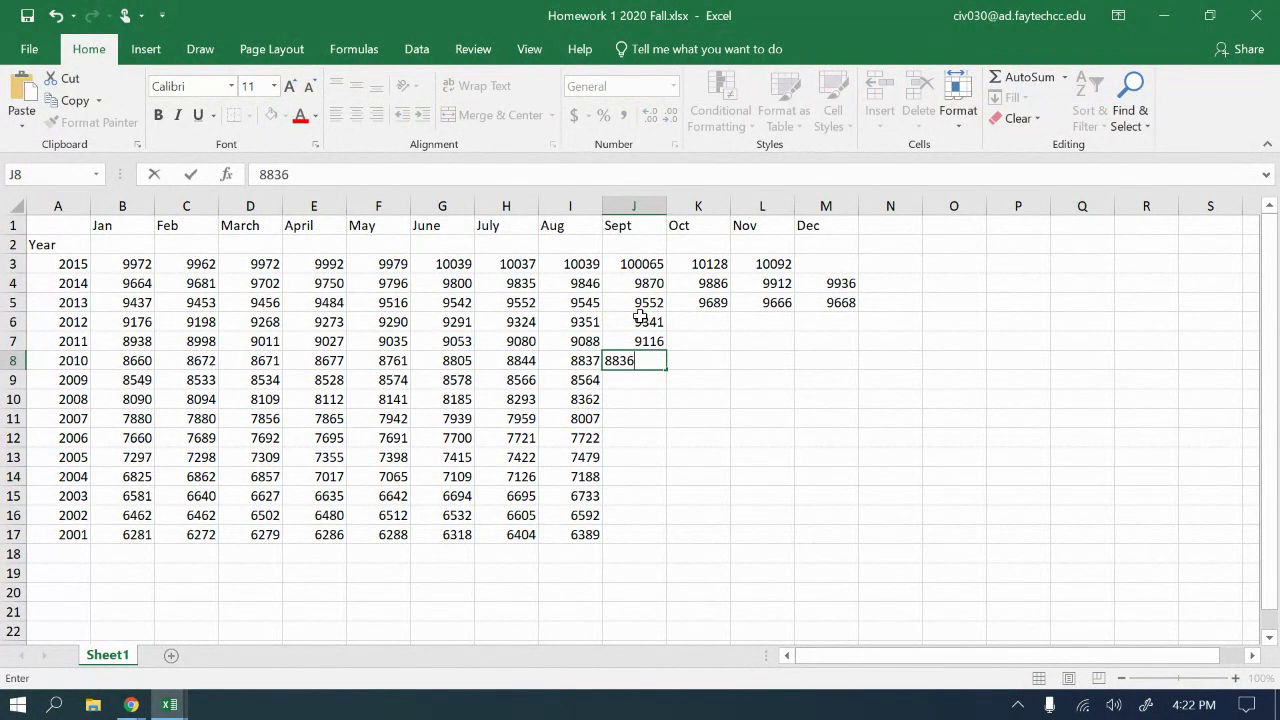
pyautogui.press('Return')
# - Enter the September index values 8586, 8557, 8050 and 7763 for 2009 down to 2006 in cells J9 to J12
pyautogui.write('8')
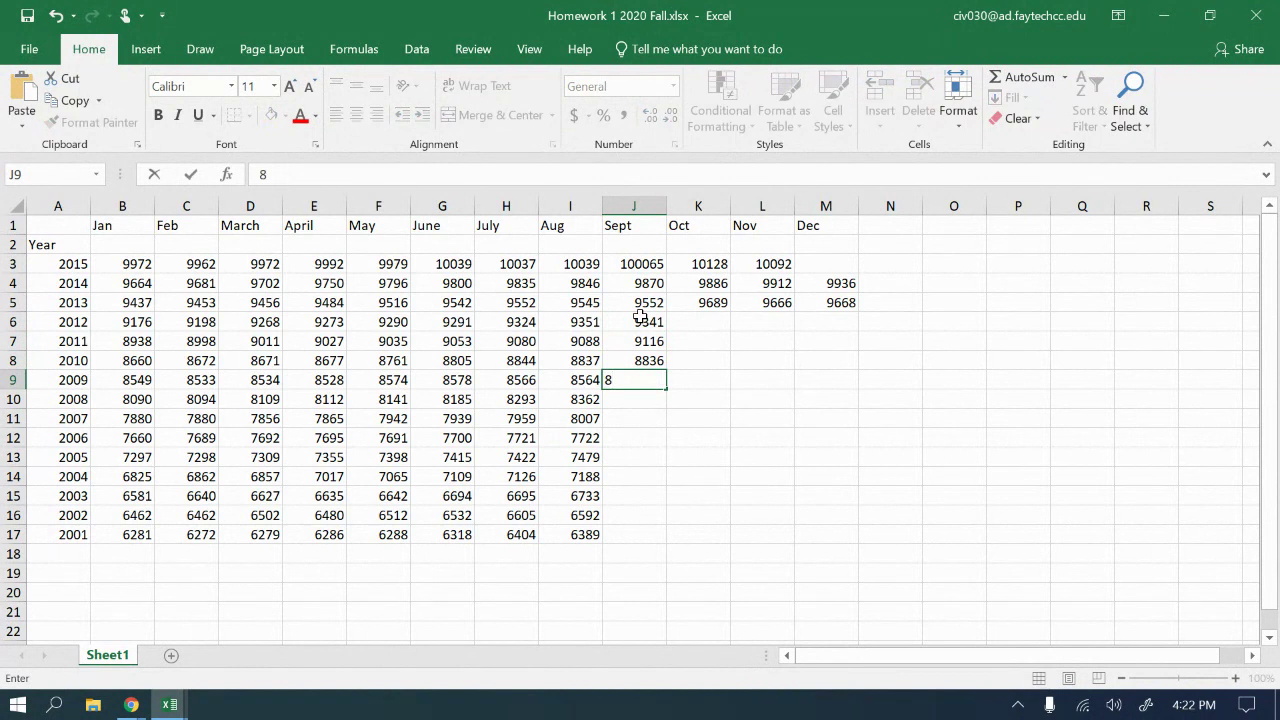
pyautogui.write('586')
pyautogui.press('Return')
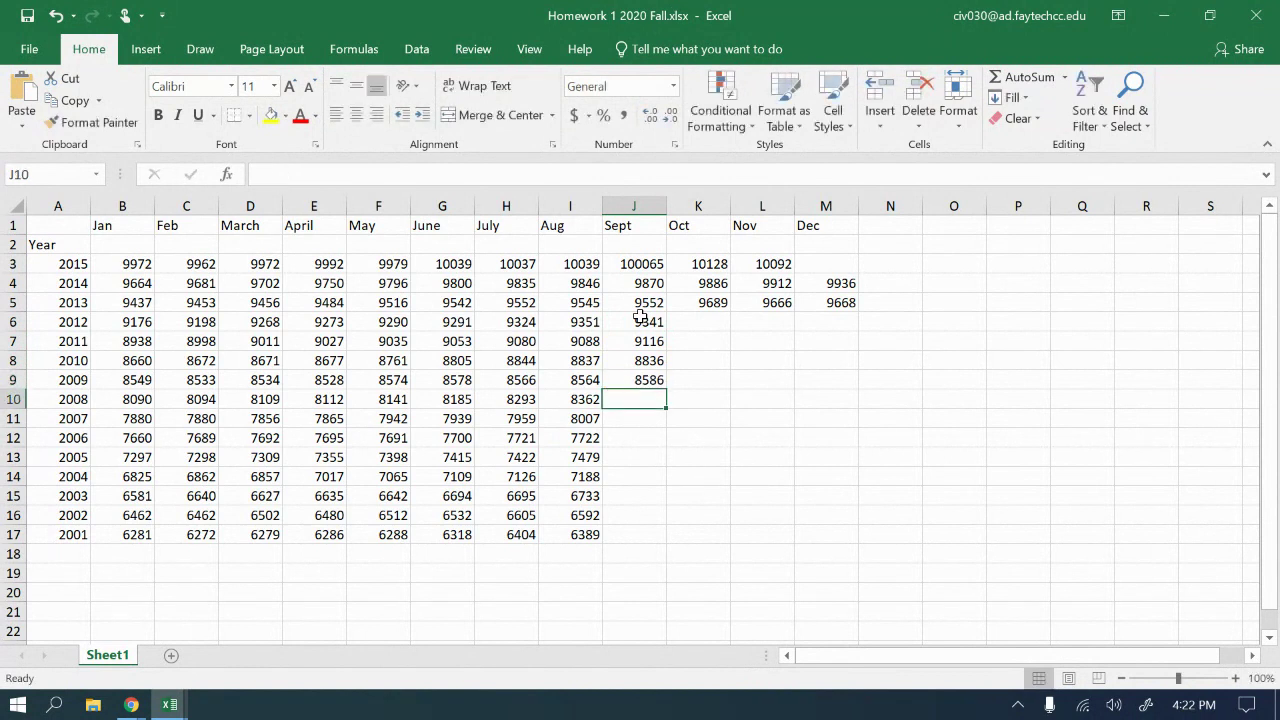
pyautogui.write('8557')
pyautogui.press('Return')
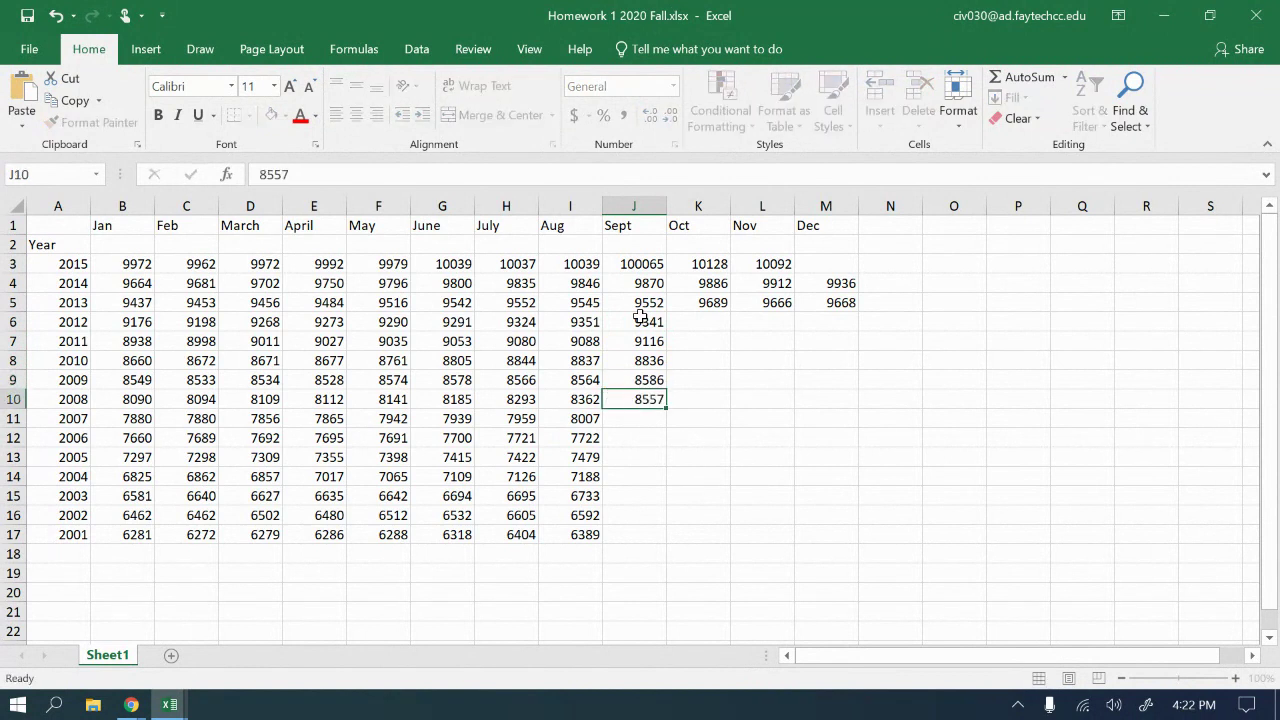
pyautogui.write('8050')
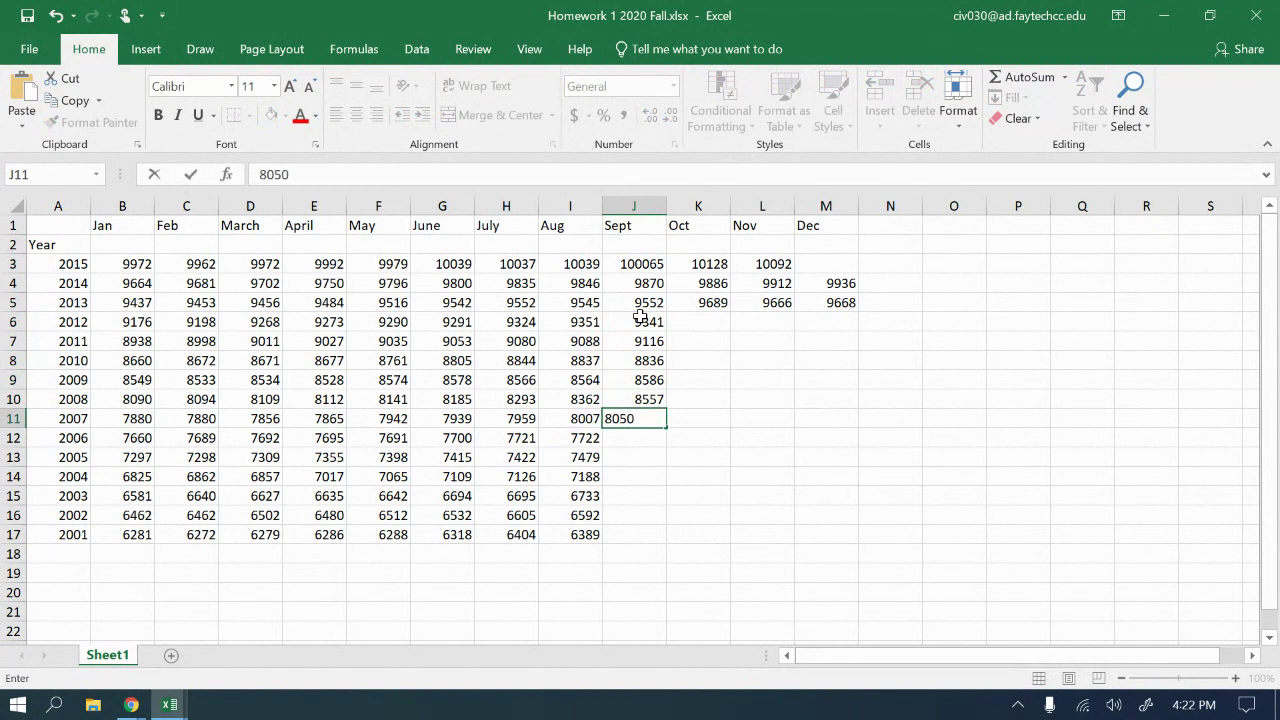
pyautogui.press('Return')
pyautogui.write('7763')
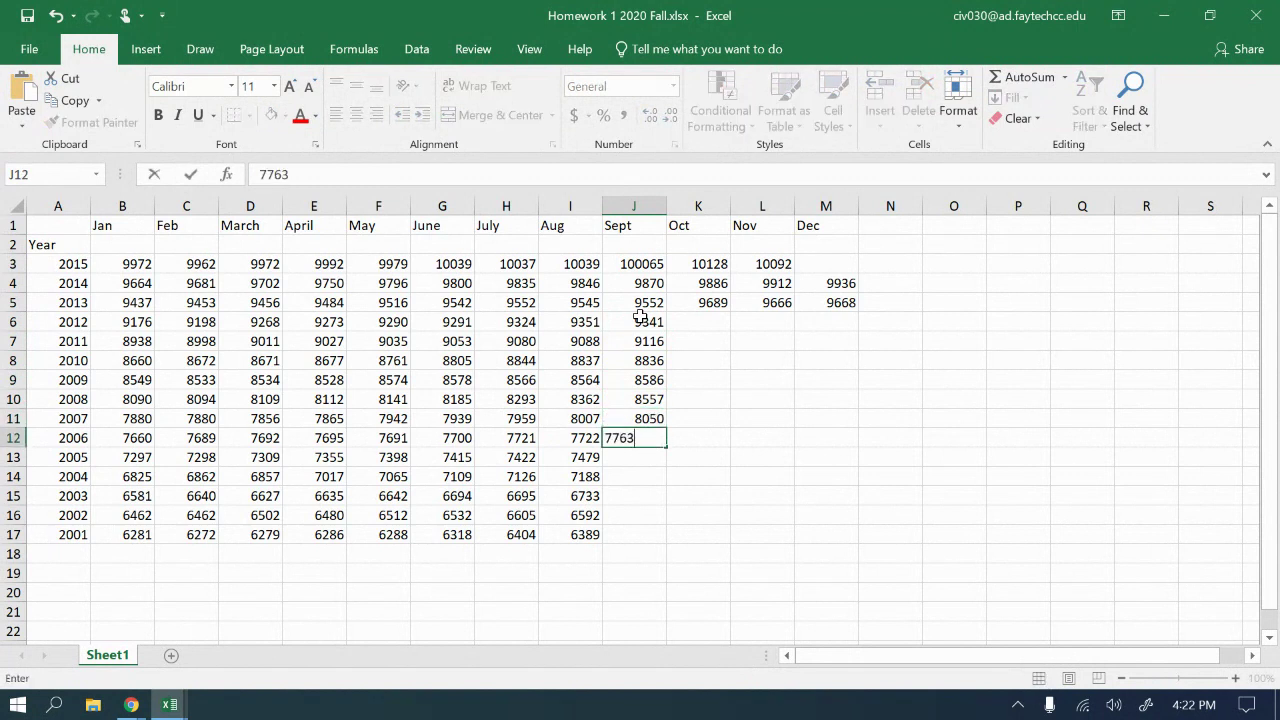
pyautogui.press('Return')
# - Enter 7763, 7540 and 7298 in the September cells J13 to J15 for 2005 to 2003
pyautogui.write('7763')
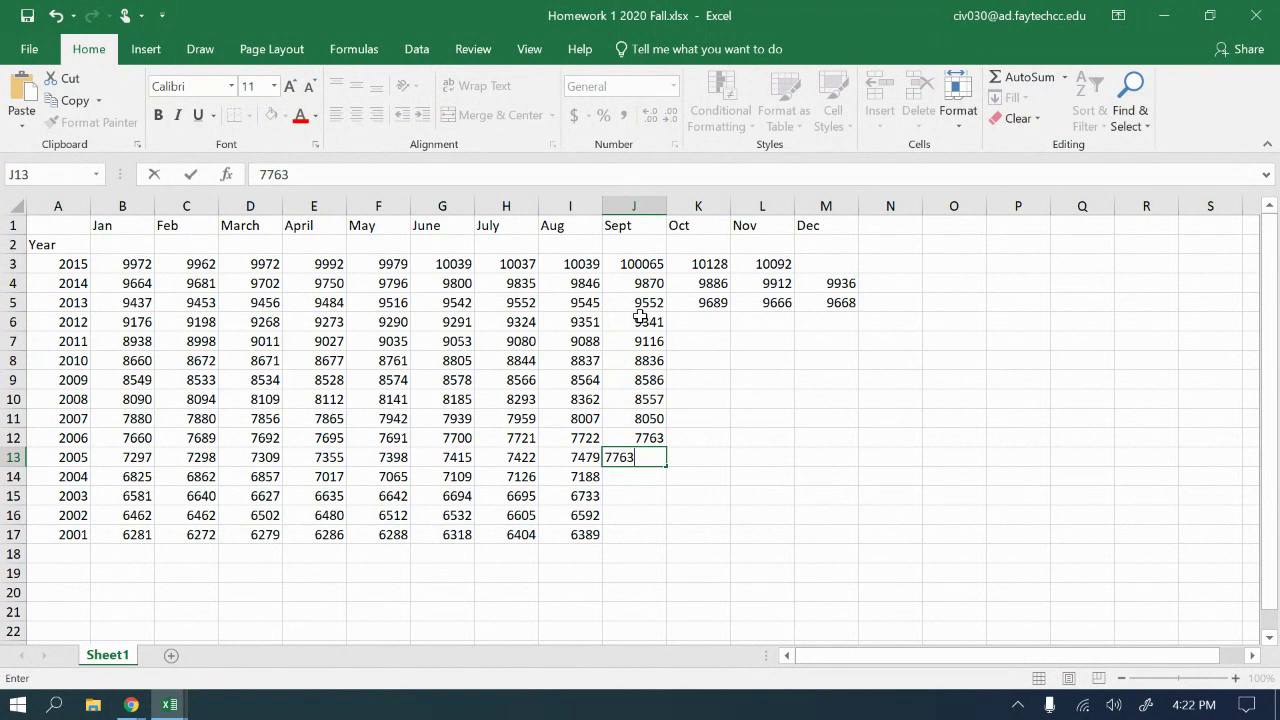
pyautogui.press('Return')
pyautogui.write('7540')
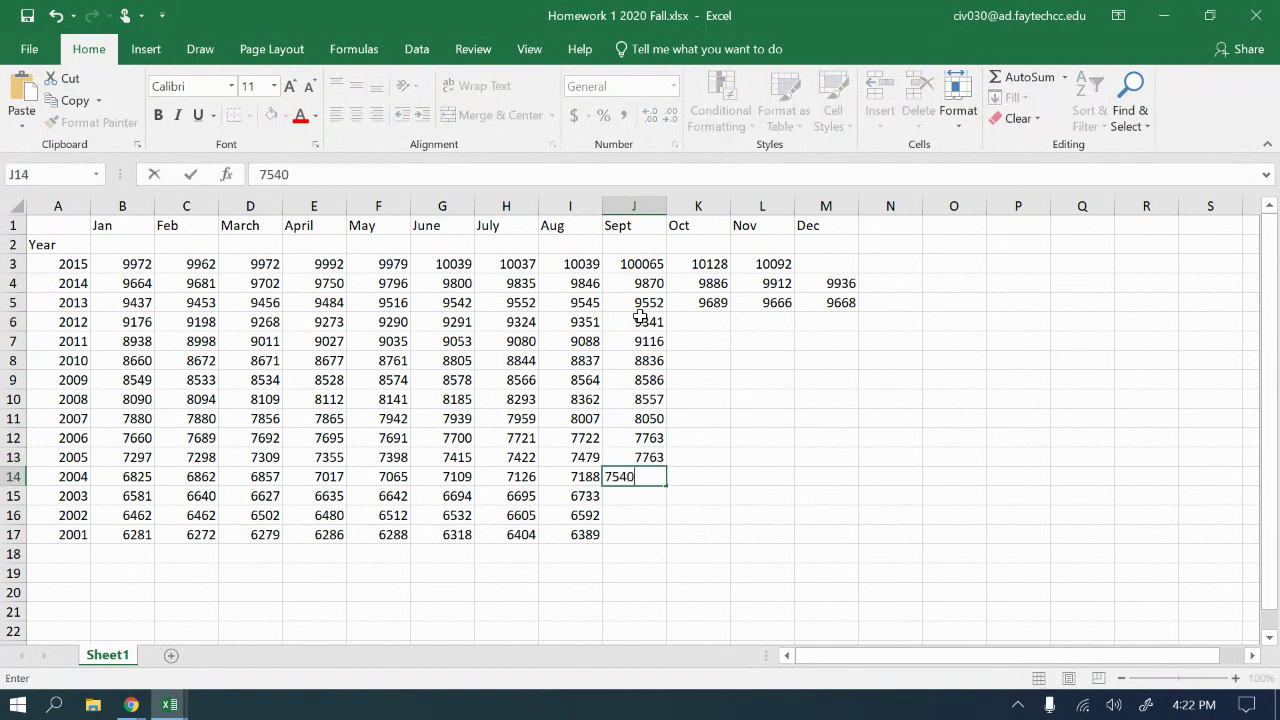
pyautogui.press('Return')
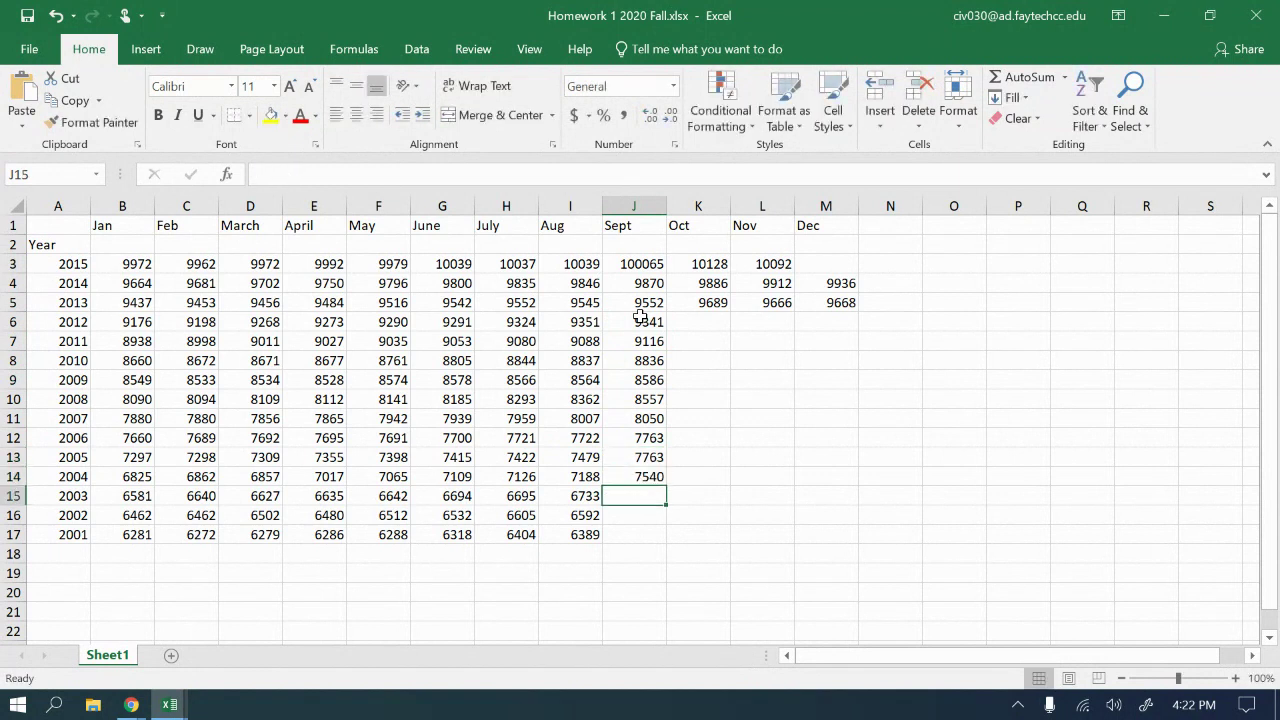
pyautogui.write('729')
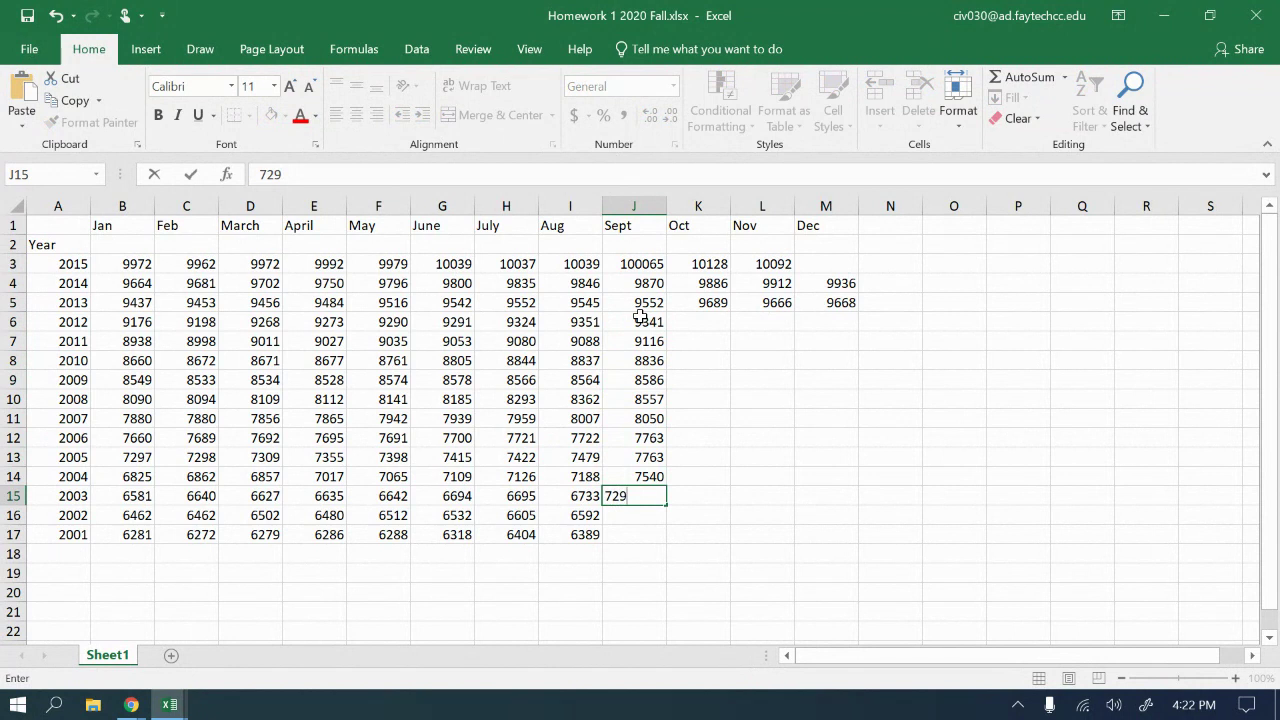
pyautogui.write('8')
pyautogui.click(652, 475)
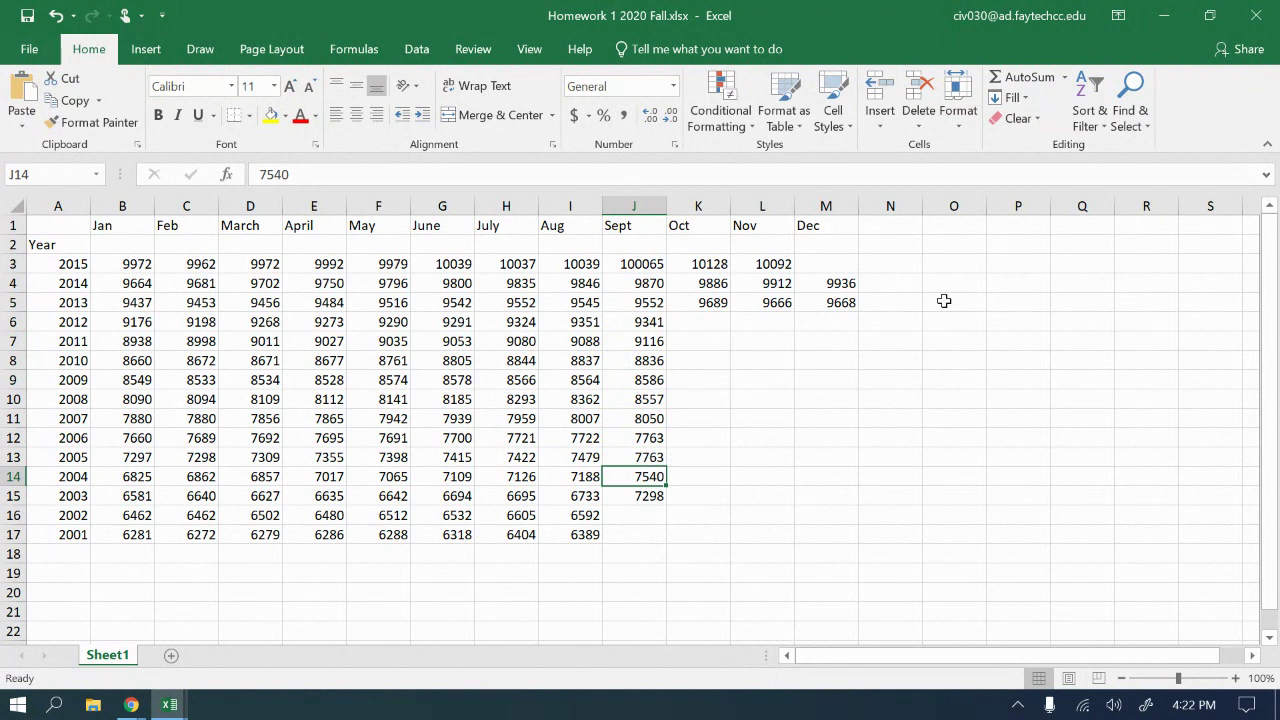
# - Recheck the September entries and correct them to 7540 for 2005, 7298 for 2004 and 6741 for 2003 in cells J13 to J15
pyautogui.click(651, 338)
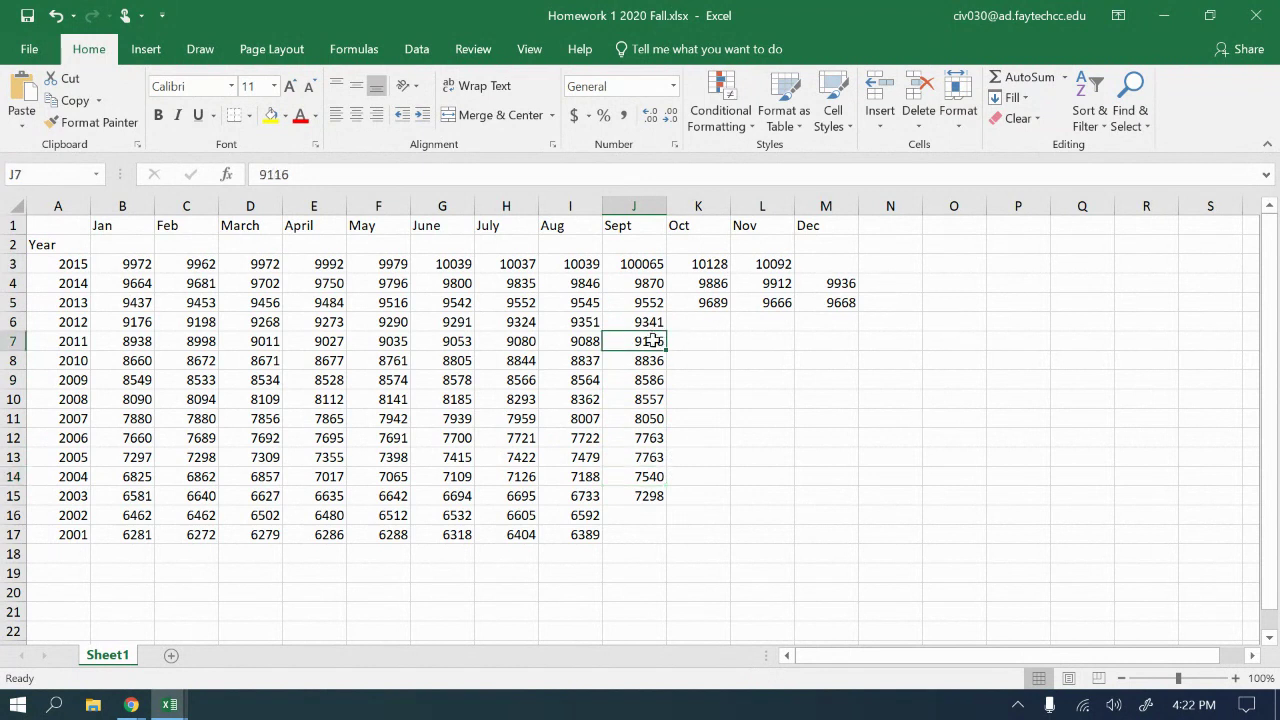
pyautogui.click(655, 399)
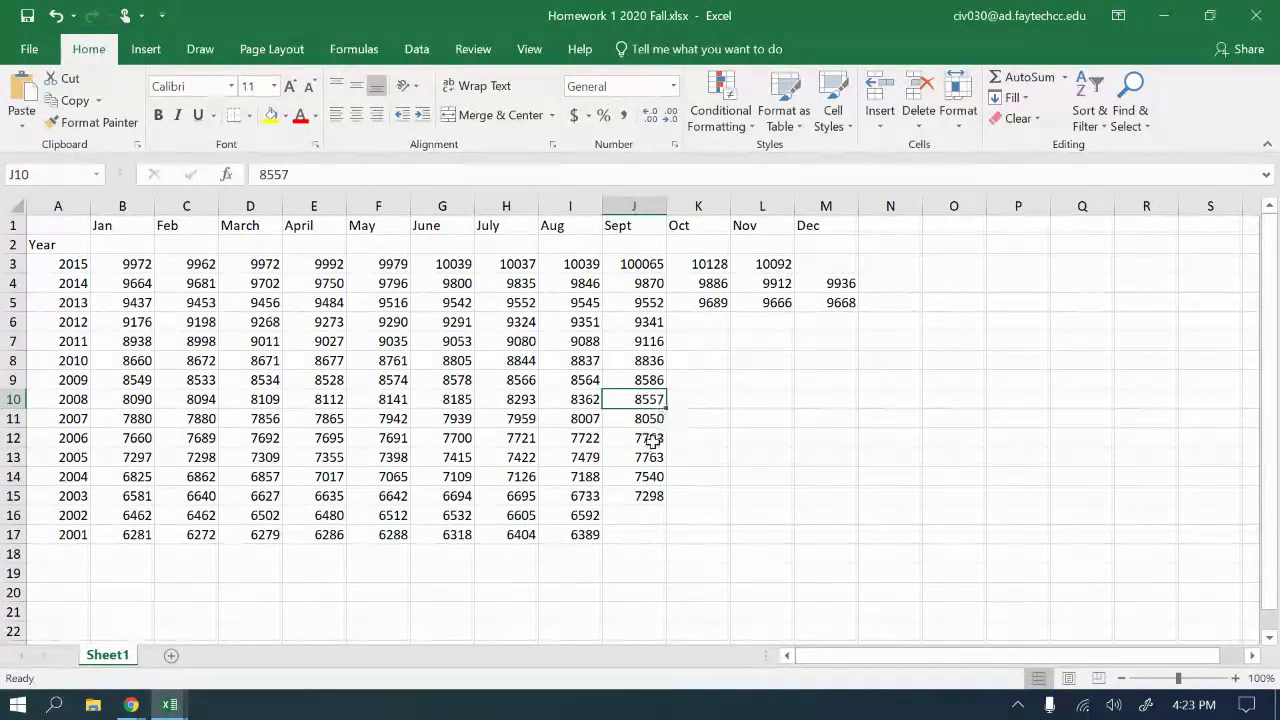
pyautogui.click(657, 440)
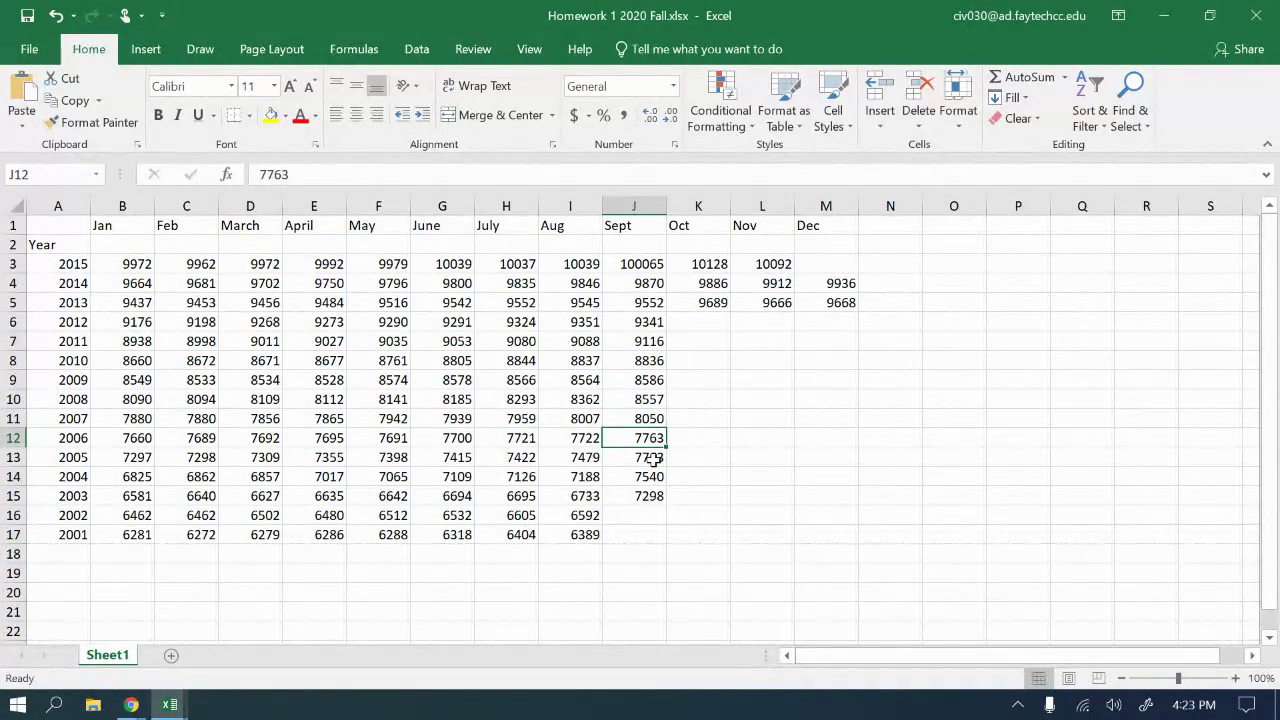
pyautogui.click(652, 459)
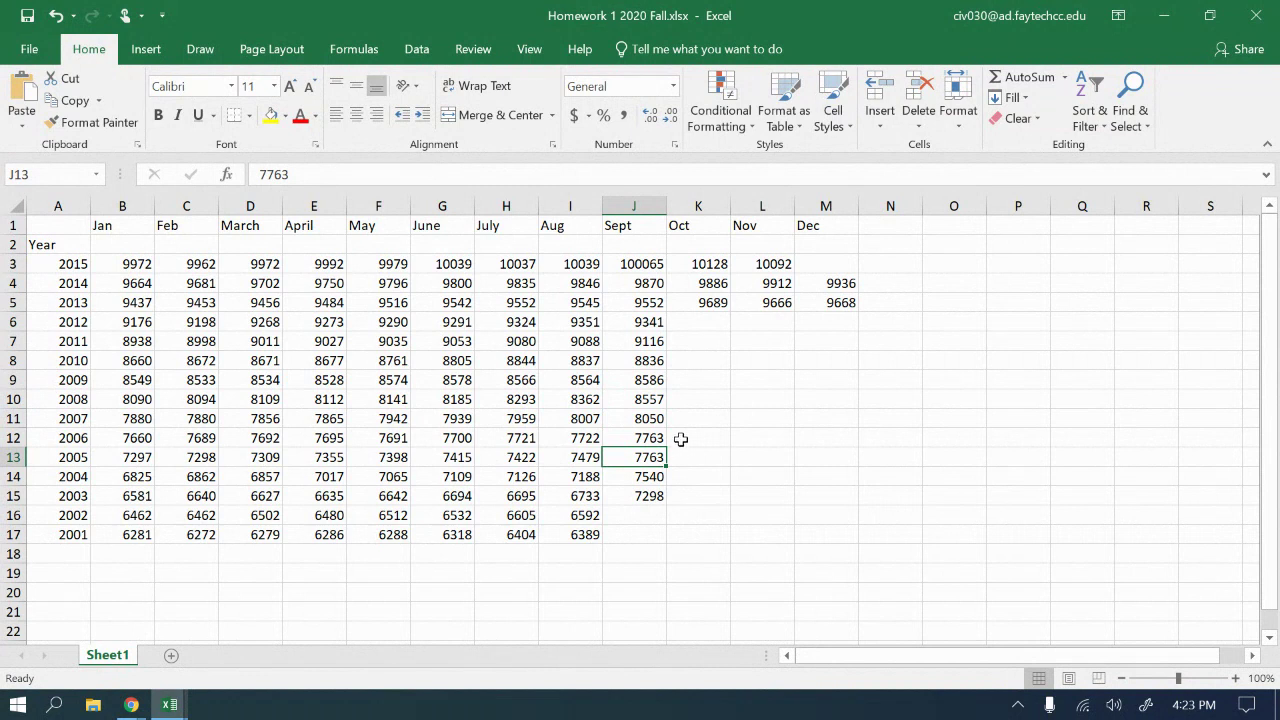
pyautogui.click(648, 437)
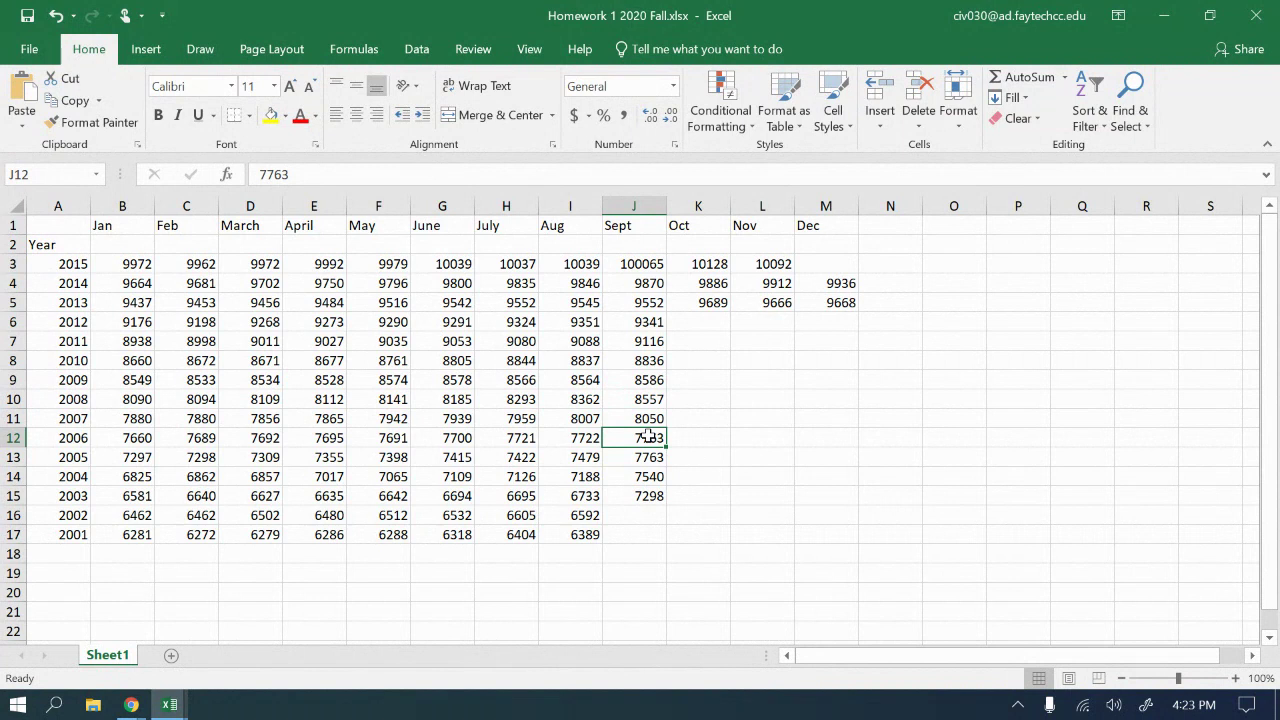
pyautogui.press('Return')
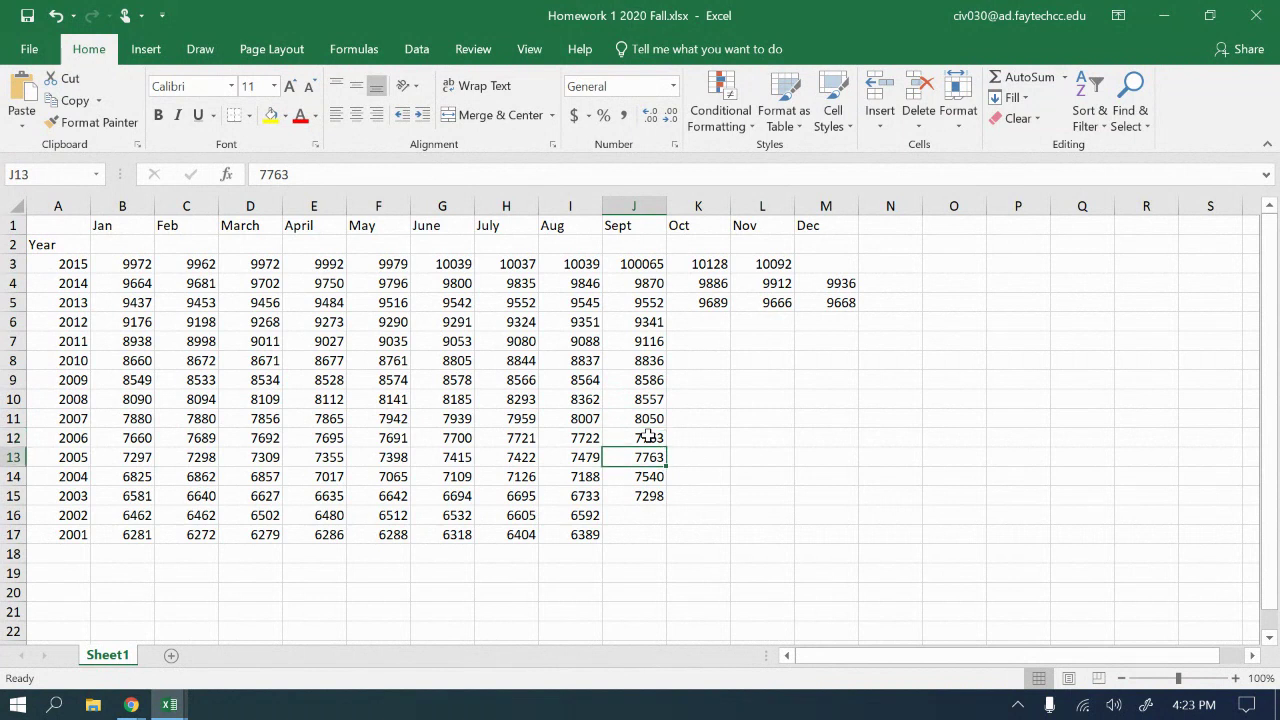
pyautogui.write('7540')
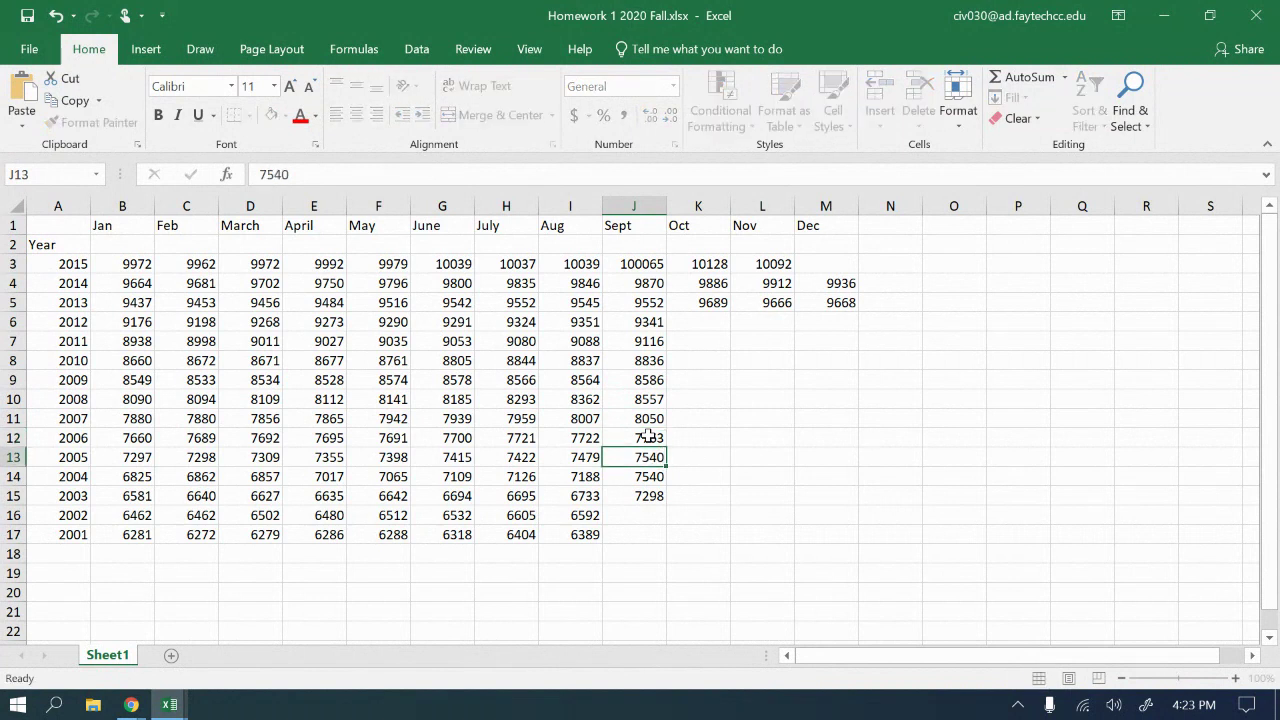
pyautogui.press('Return')
pyautogui.write('7298')
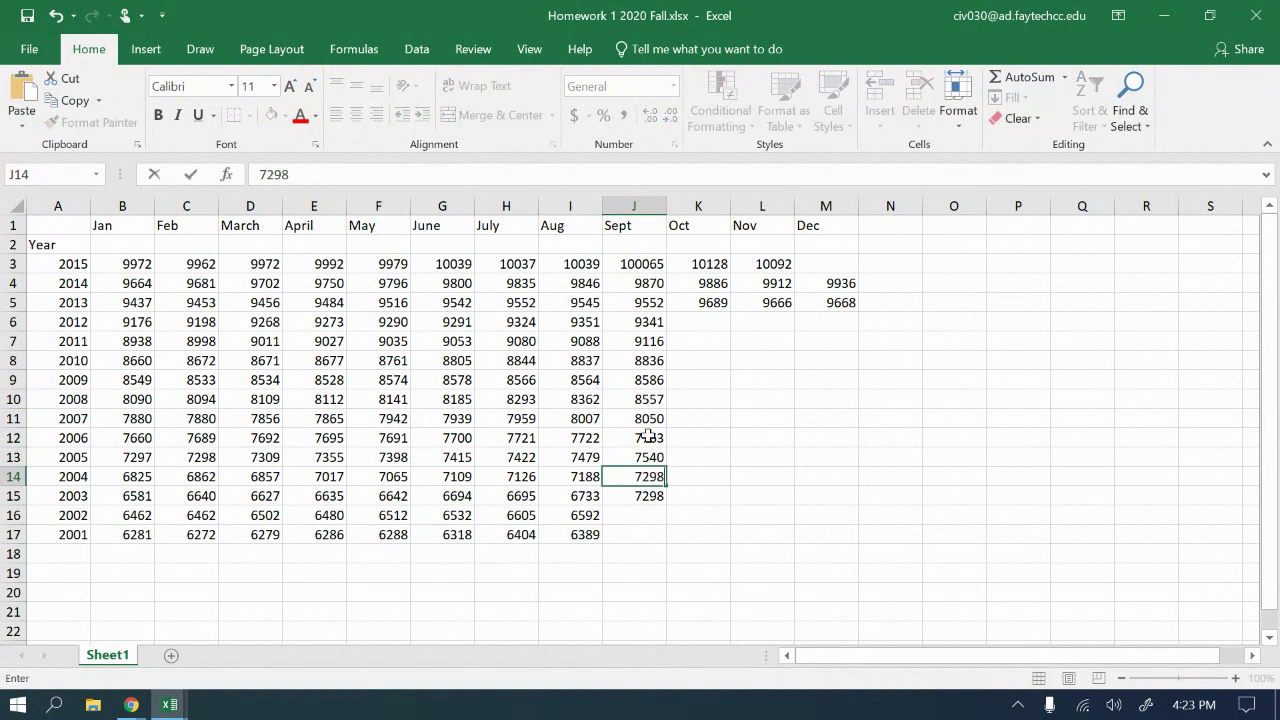
pyautogui.press('Return')
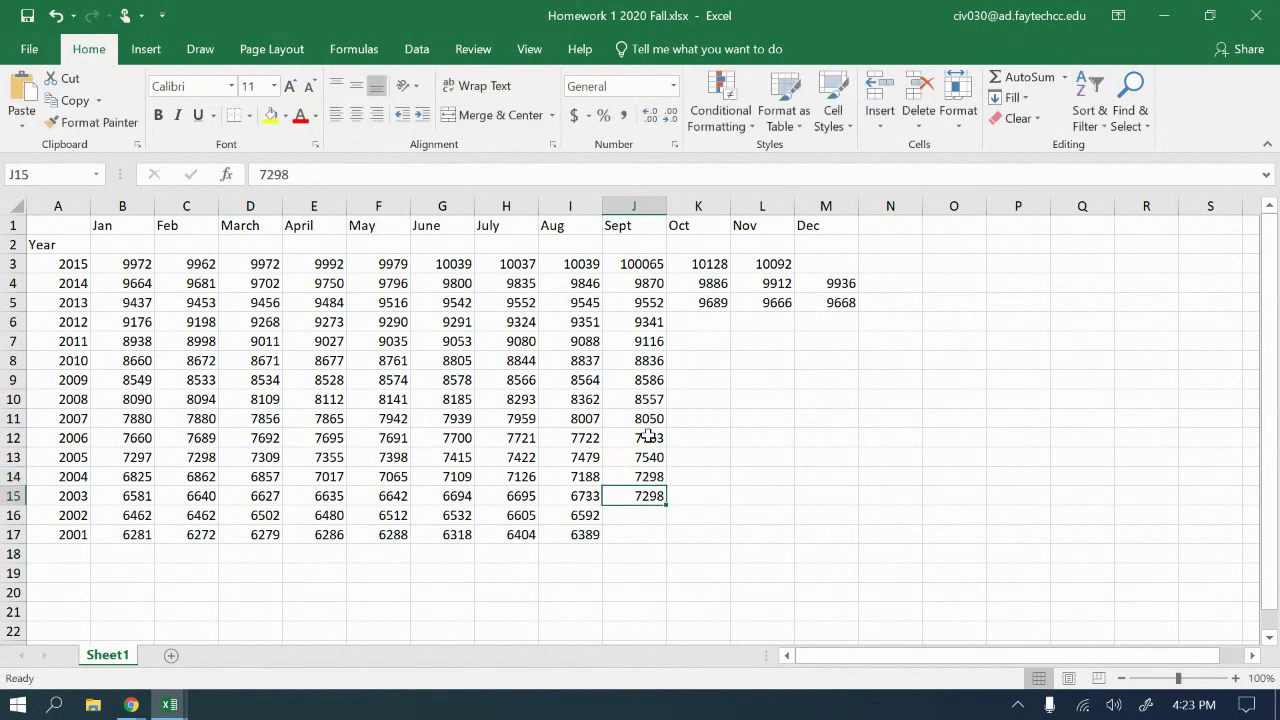
pyautogui.write('6741')
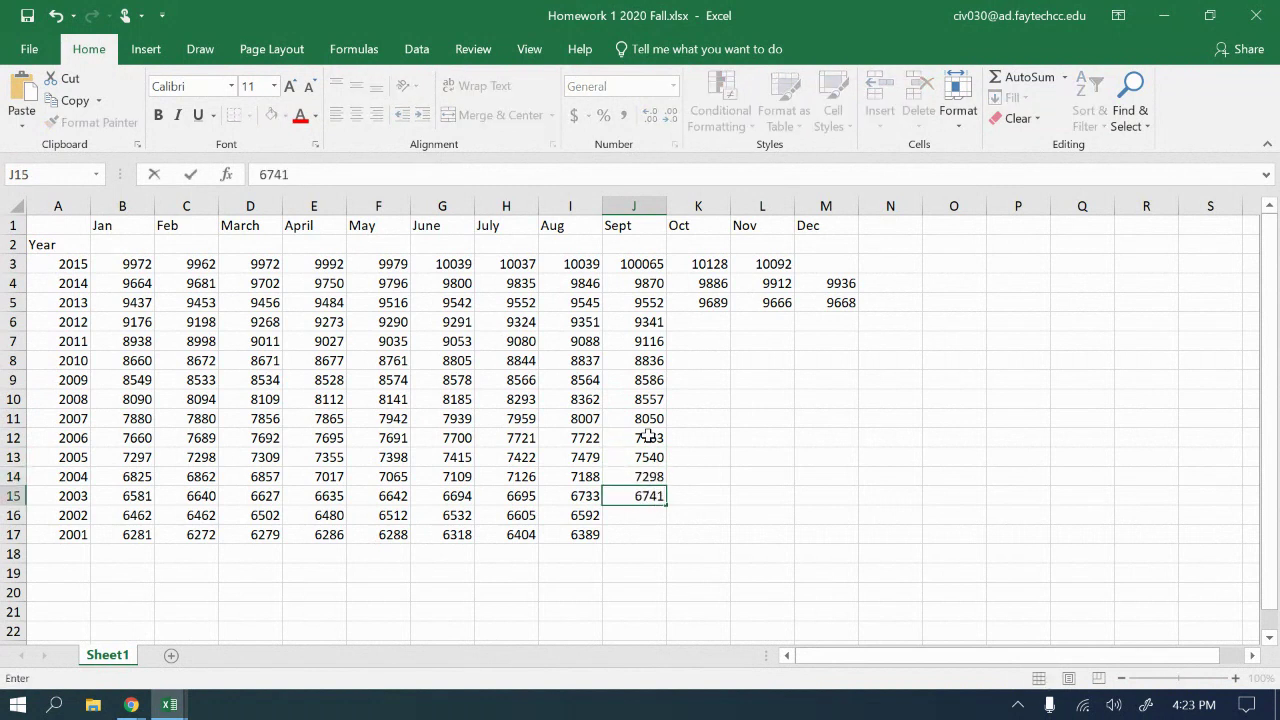
pyautogui.press('Return')
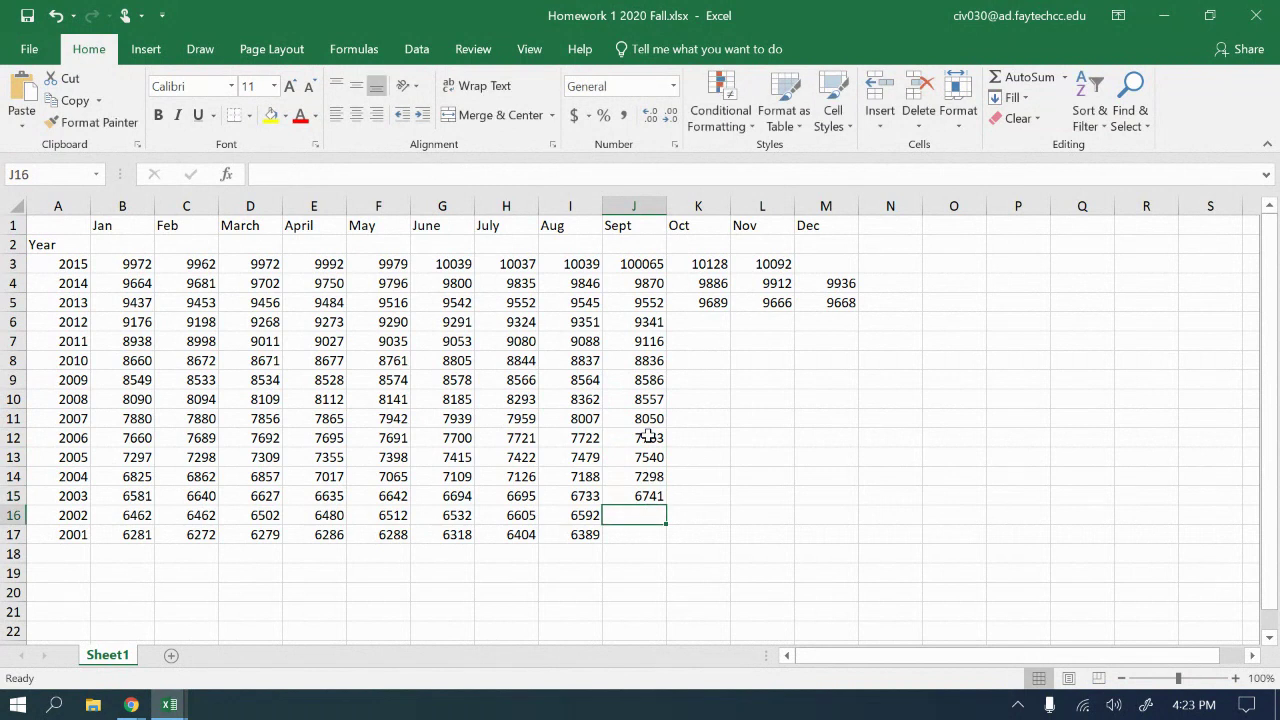
# - Enter the remaining Sept figures in J16:J17: 6589 for 2002 and 6391 for 2001
pyautogui.write('6589')
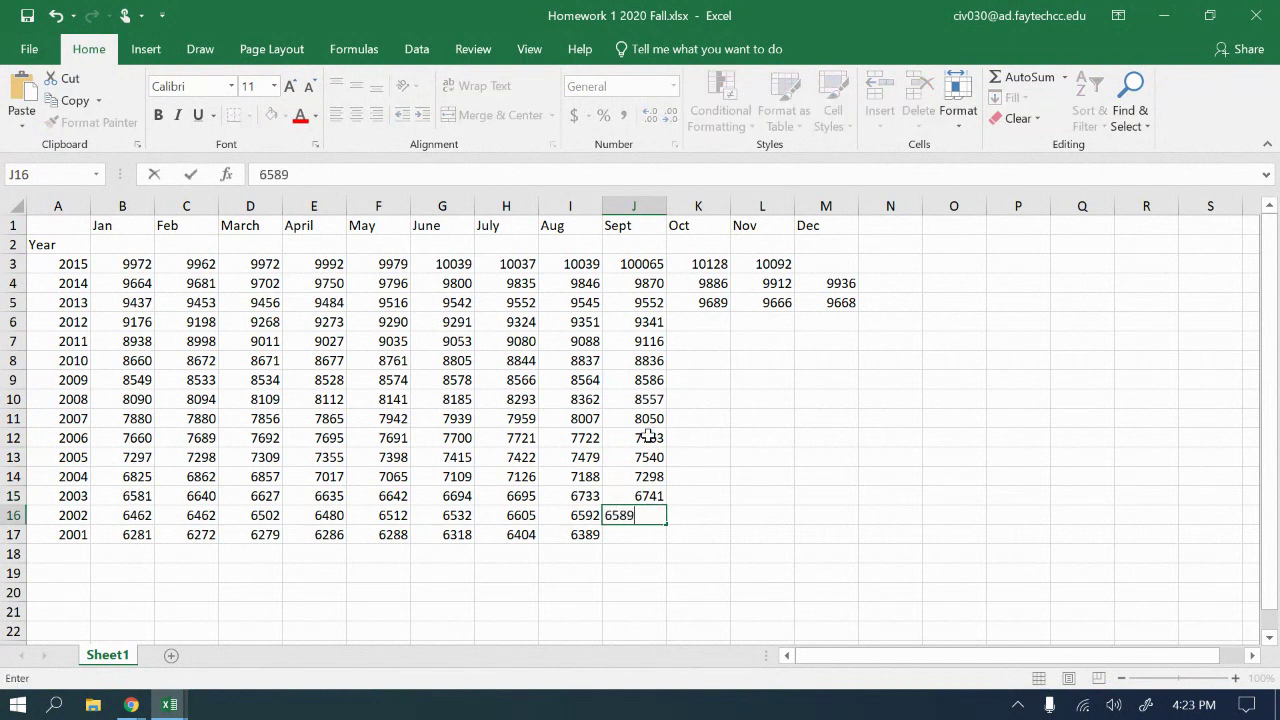
pyautogui.press('Return')
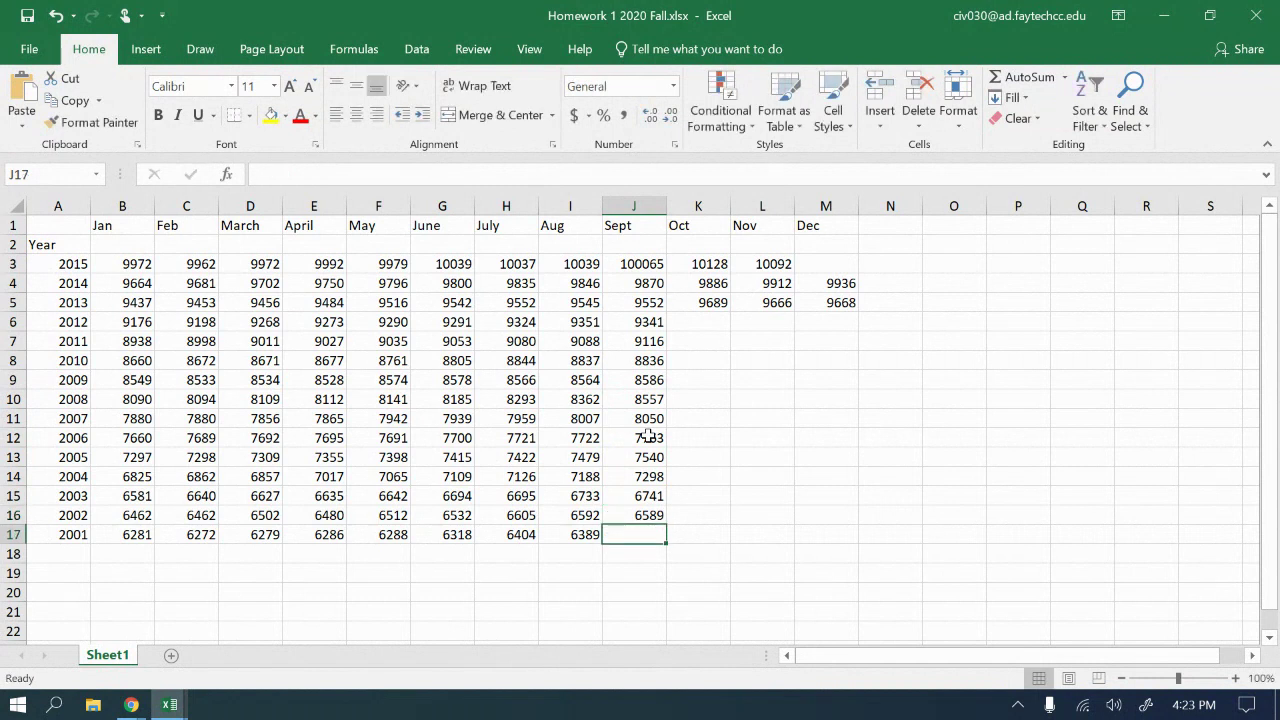
pyautogui.write('6391')
pyautogui.press('Return')
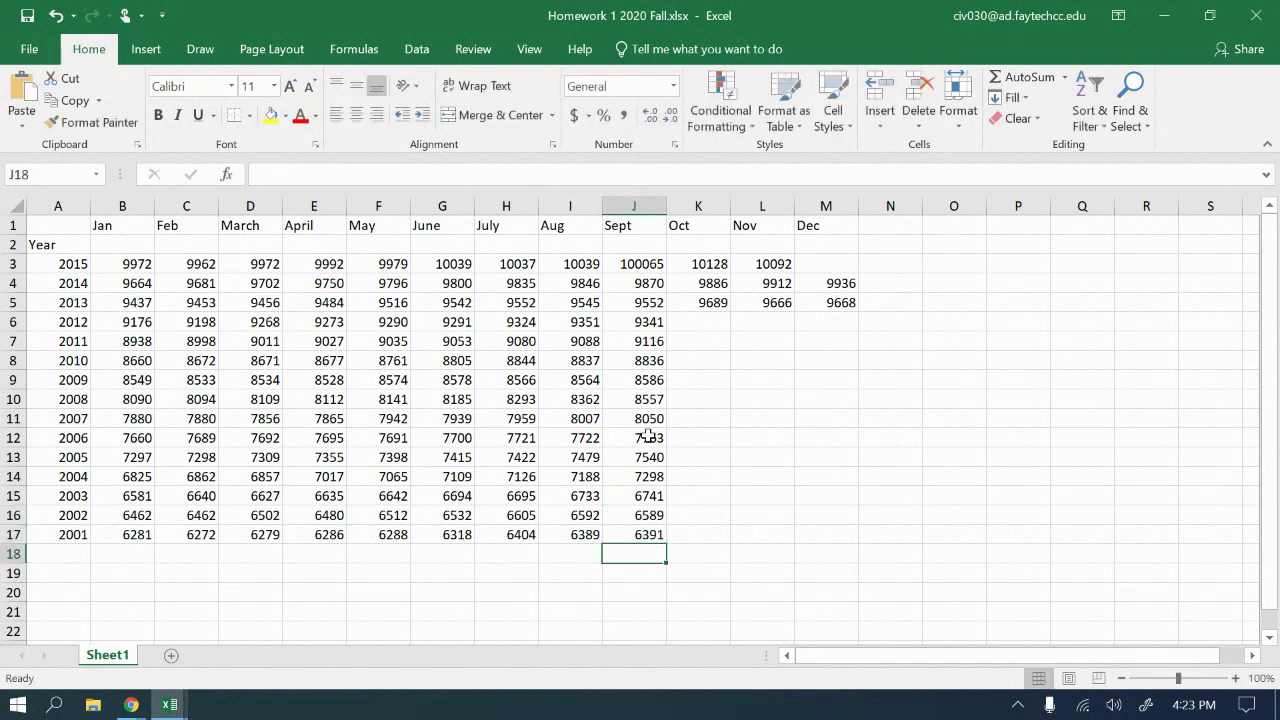
# - Fill the Oct column for 2012 down to 2009 (K6:K9) with 9376, 9147, 8921 and 8596
pyautogui.click(715, 318)
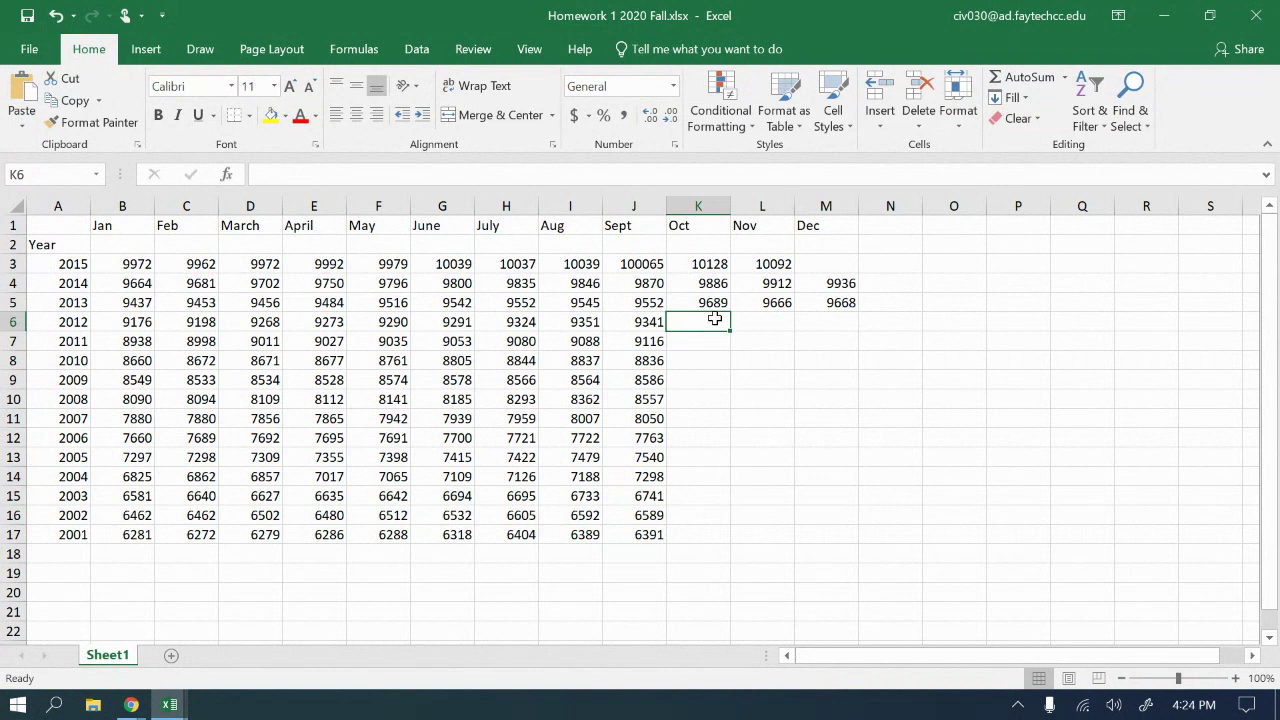
pyautogui.write('9376')
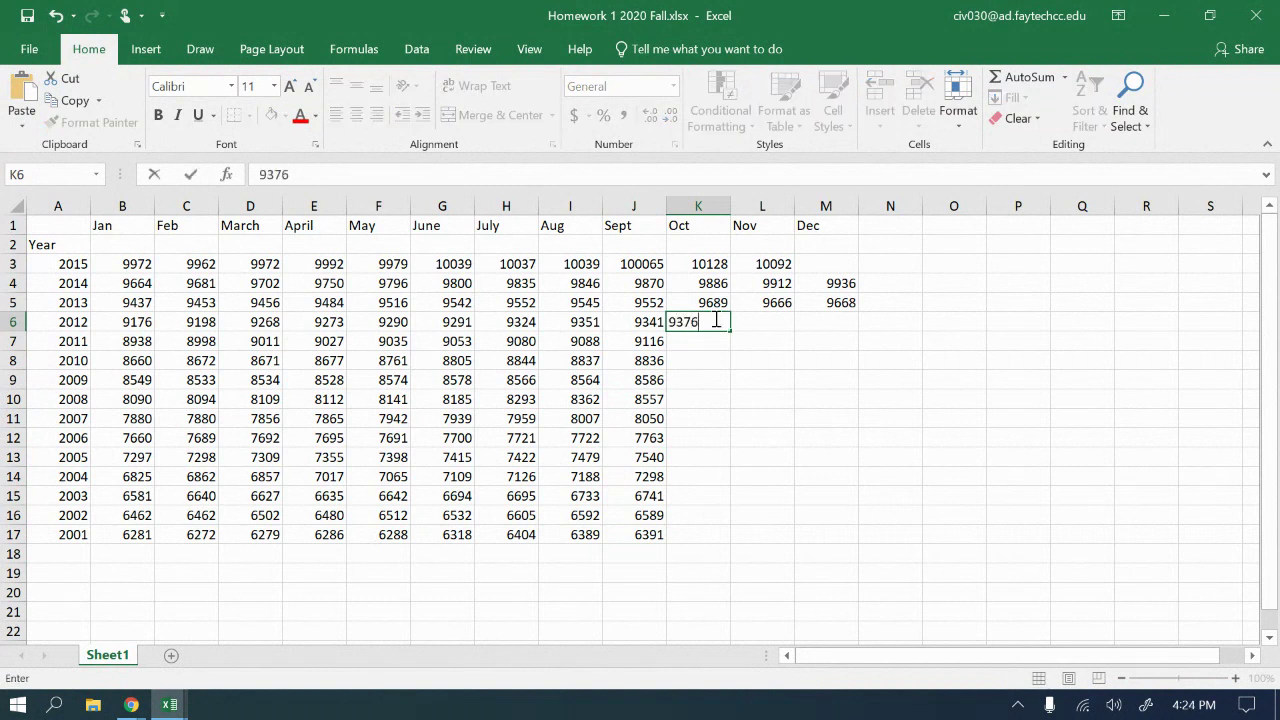
pyautogui.press('Return')
pyautogui.write('9147')
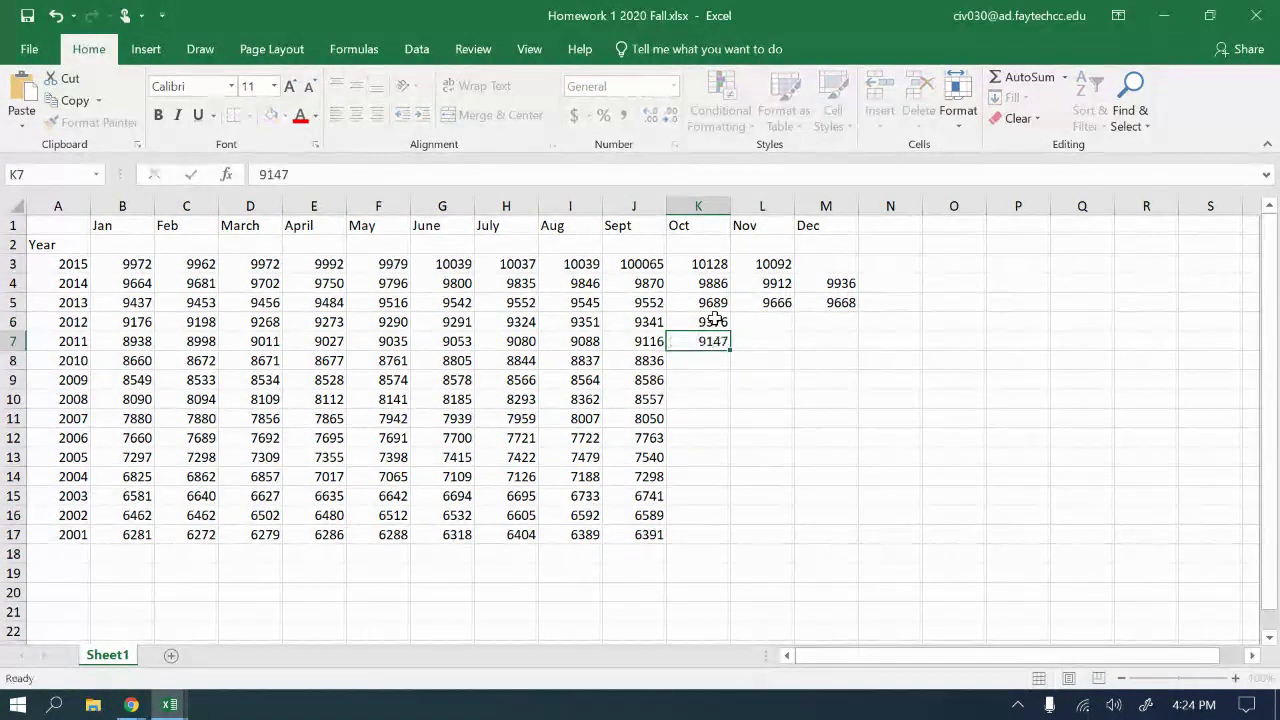
pyautogui.press('Return')
pyautogui.write('8921')
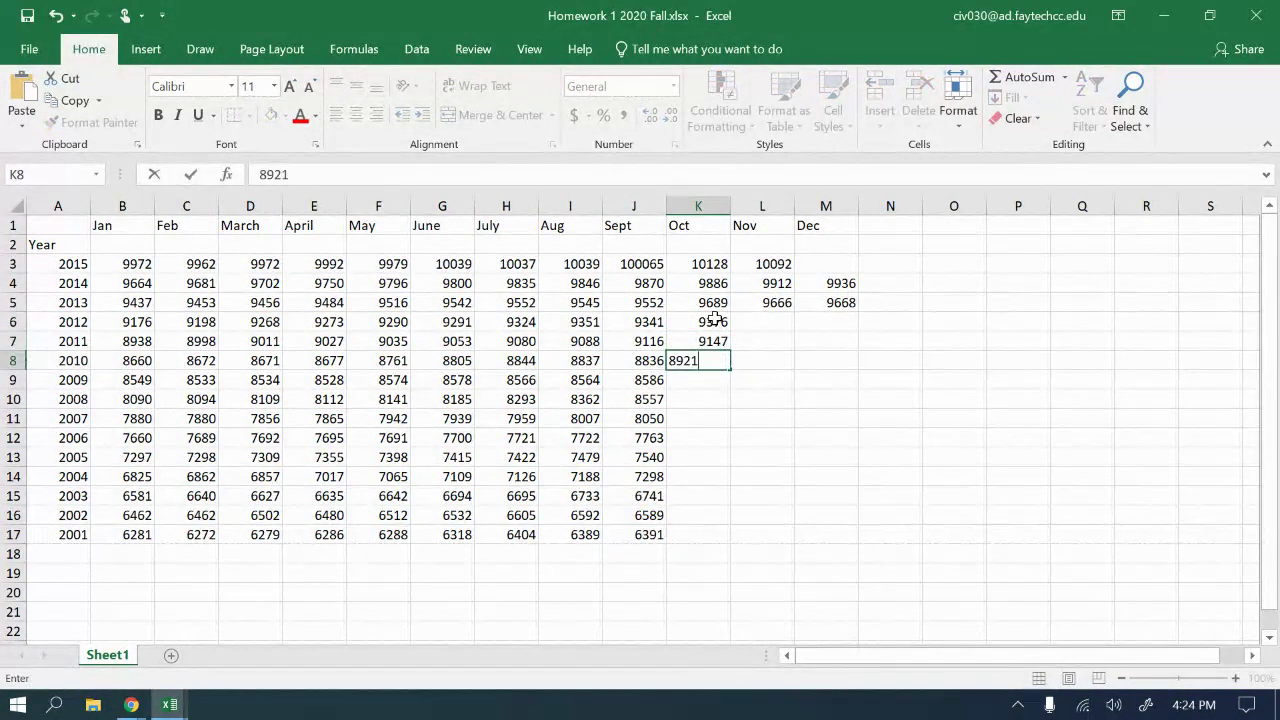
pyautogui.press('Return')
pyautogui.write('85')
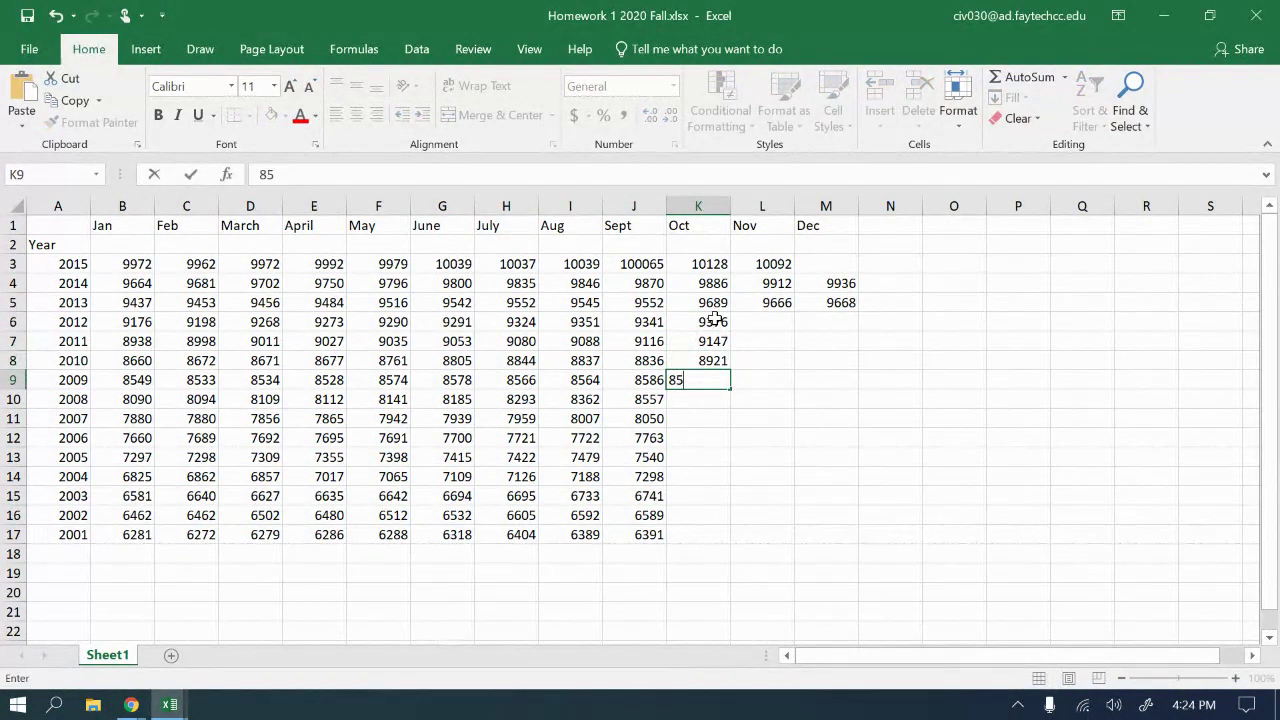
pyautogui.write('96')
pyautogui.press('Return')
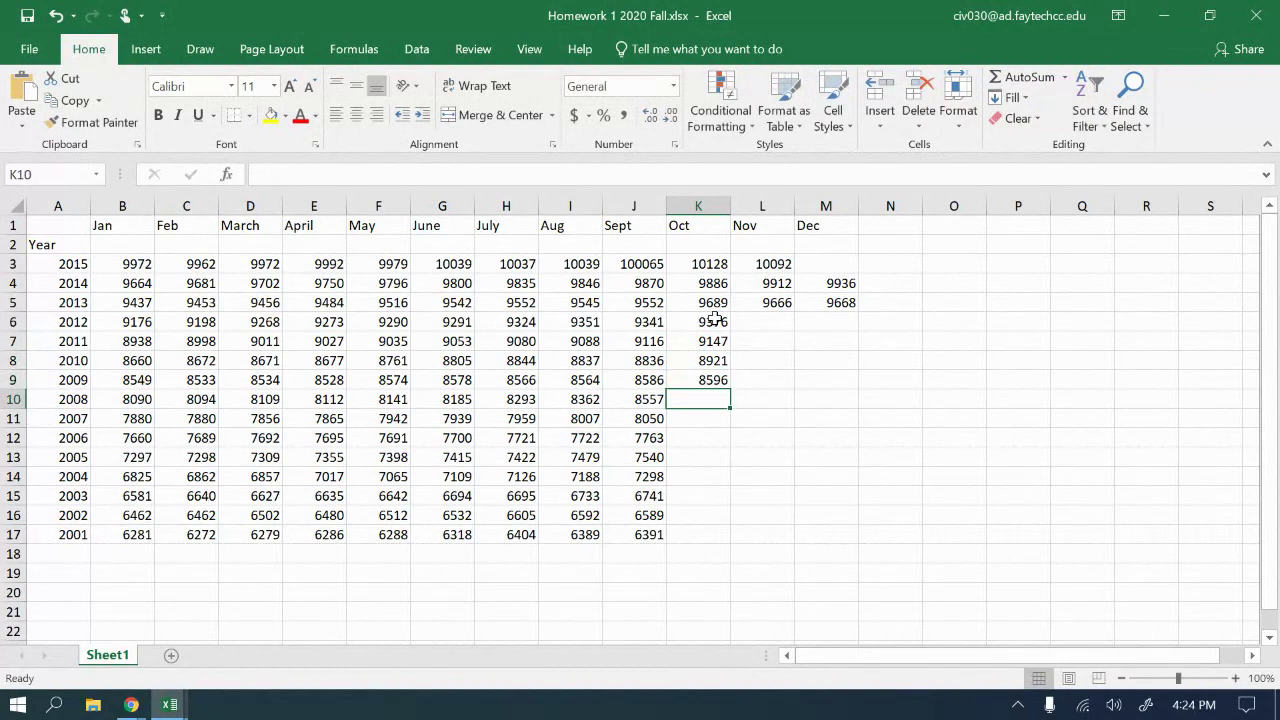
# - Fill the Oct column for 2008 down to 2005 (K10:K13) with 8623, 8045, 7883 and 7563
pyautogui.write('8623')
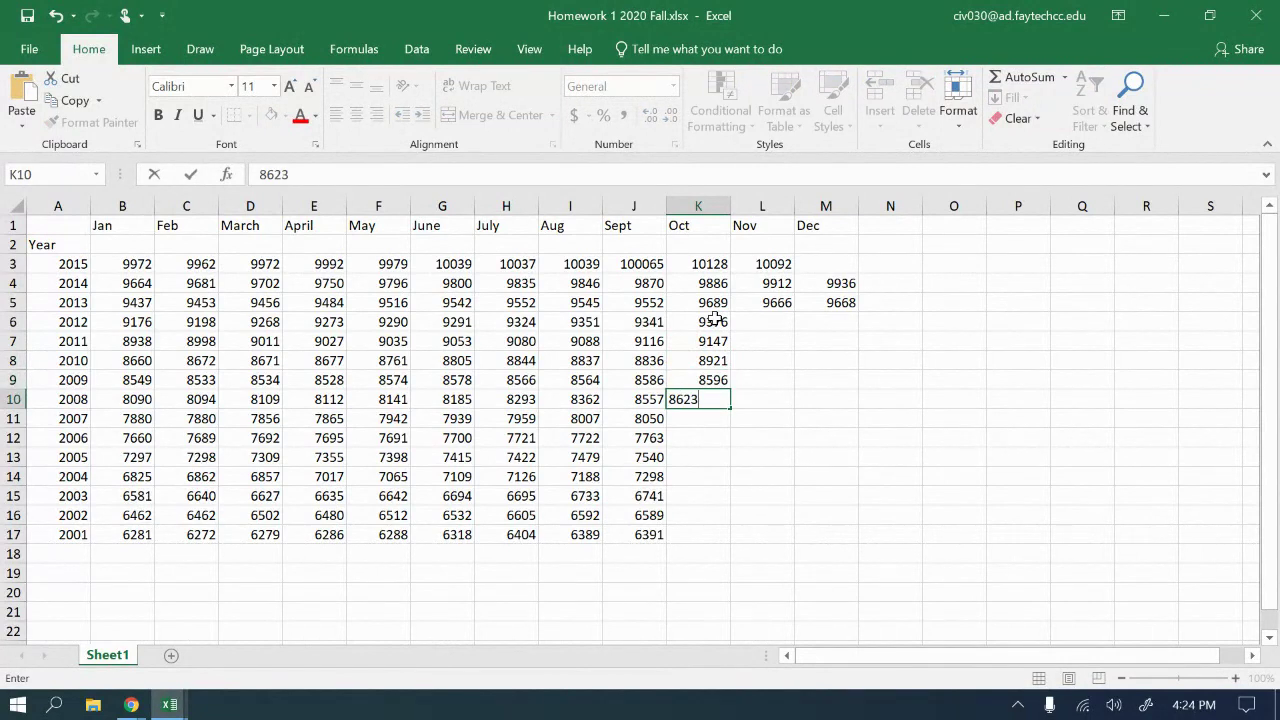
pyautogui.press('Return')
pyautogui.write('8045')
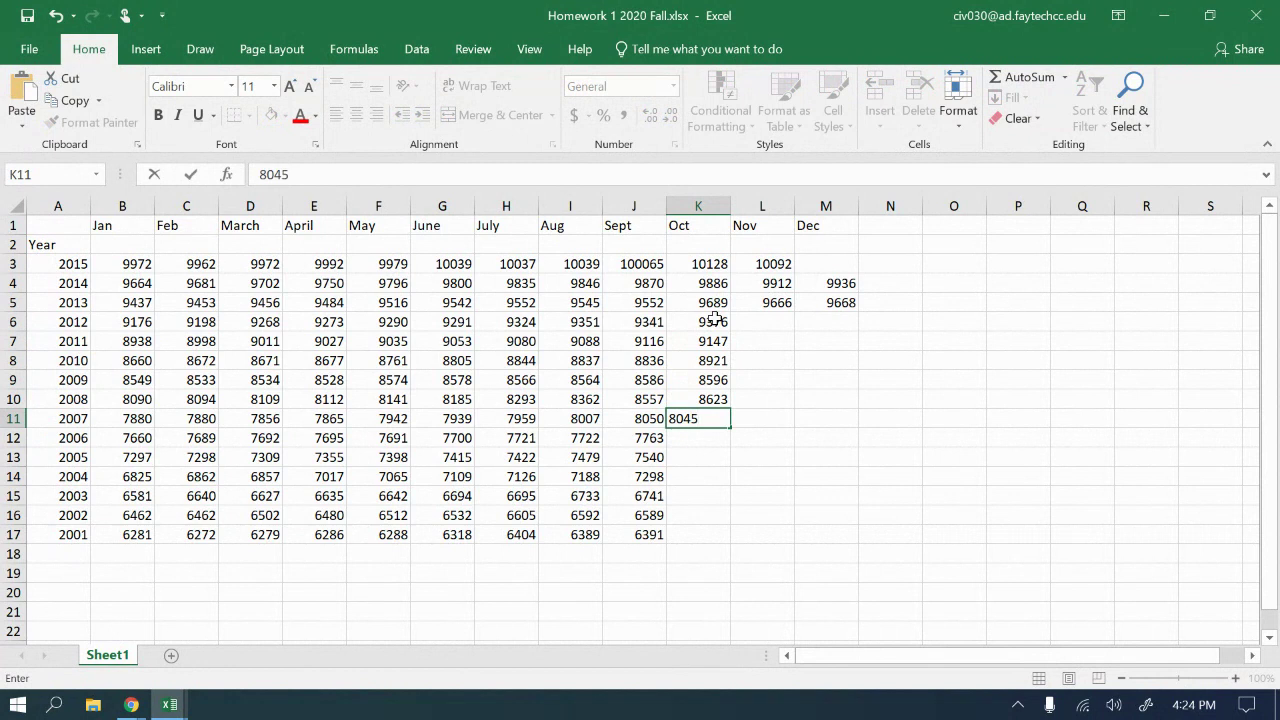
pyautogui.press('Return')
pyautogui.write('7')
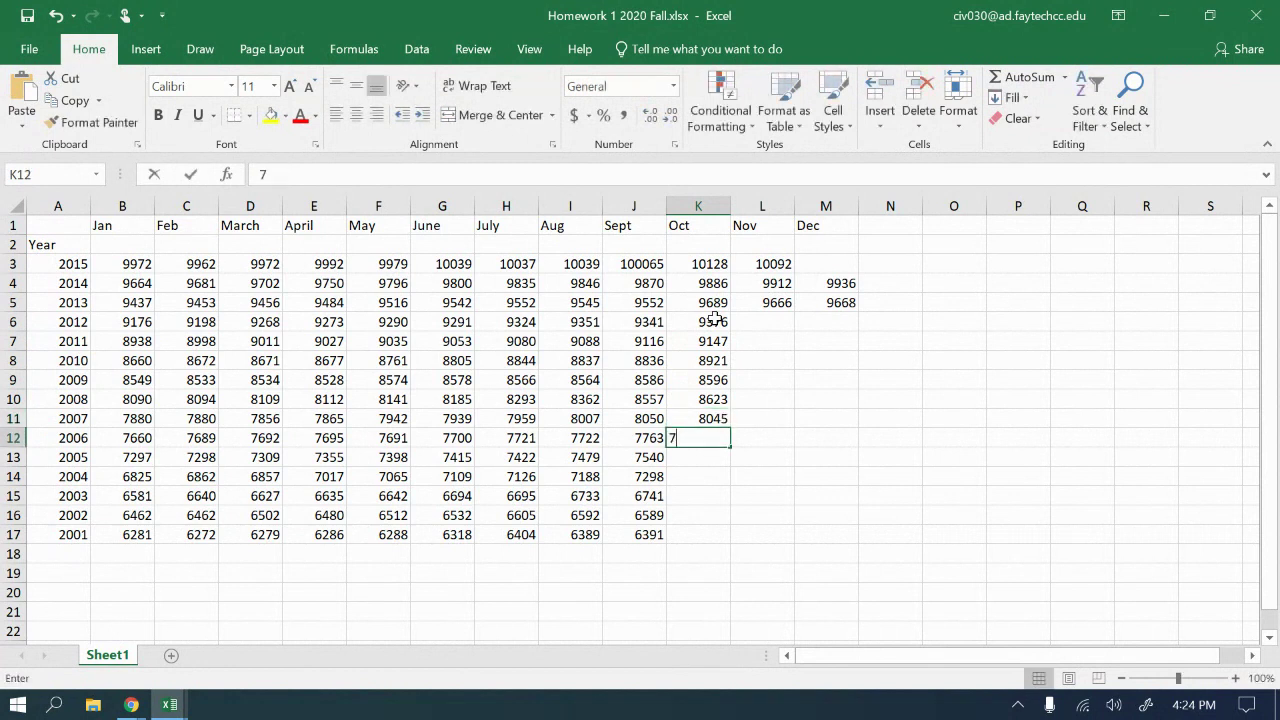
pyautogui.write('883')
pyautogui.press('Return')
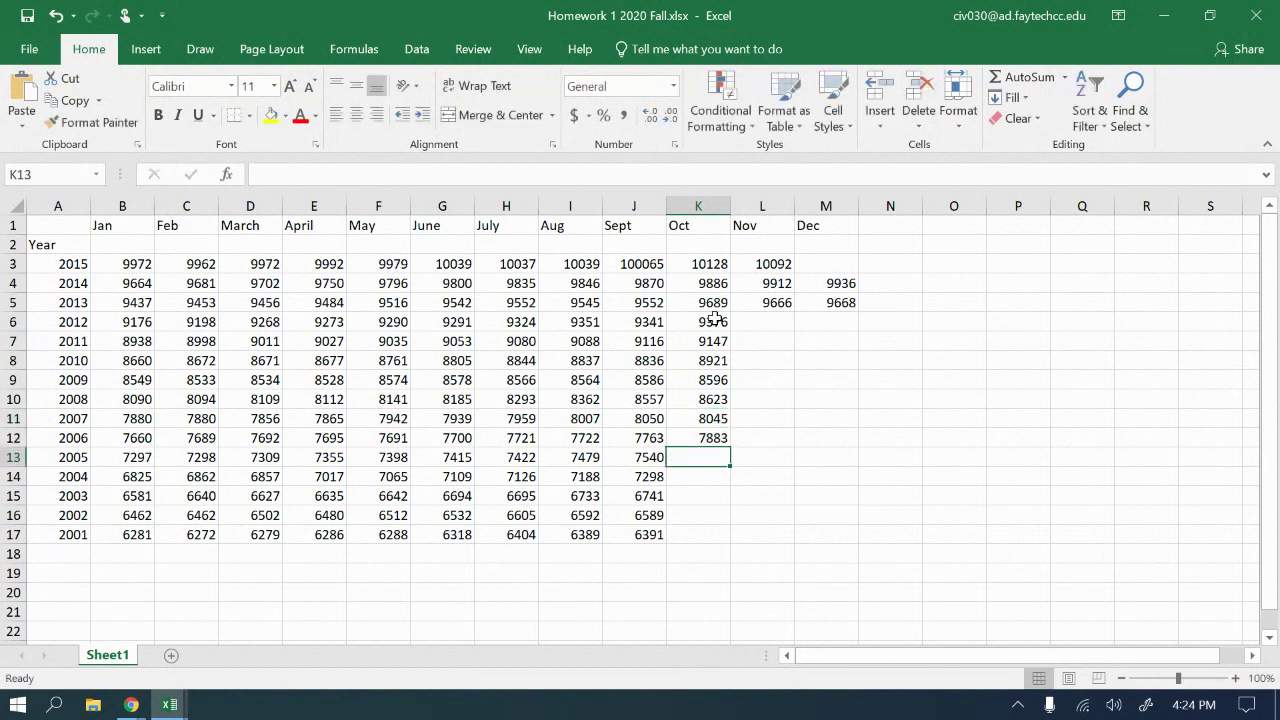
pyautogui.write('7563')
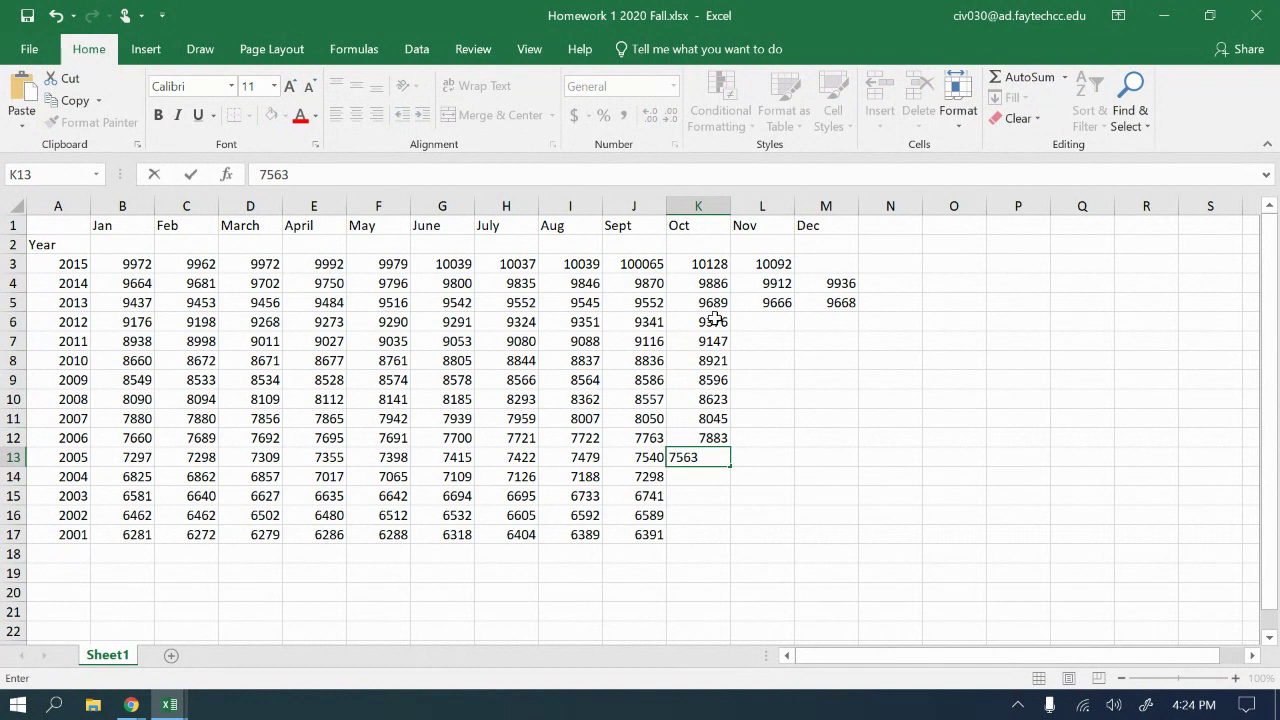
pyautogui.press('Return')
# - Complete the Oct column for 2004 down to 2001 (K14:K17) with 7314, 6771, 6579 and 6397
pyautogui.write('7314')
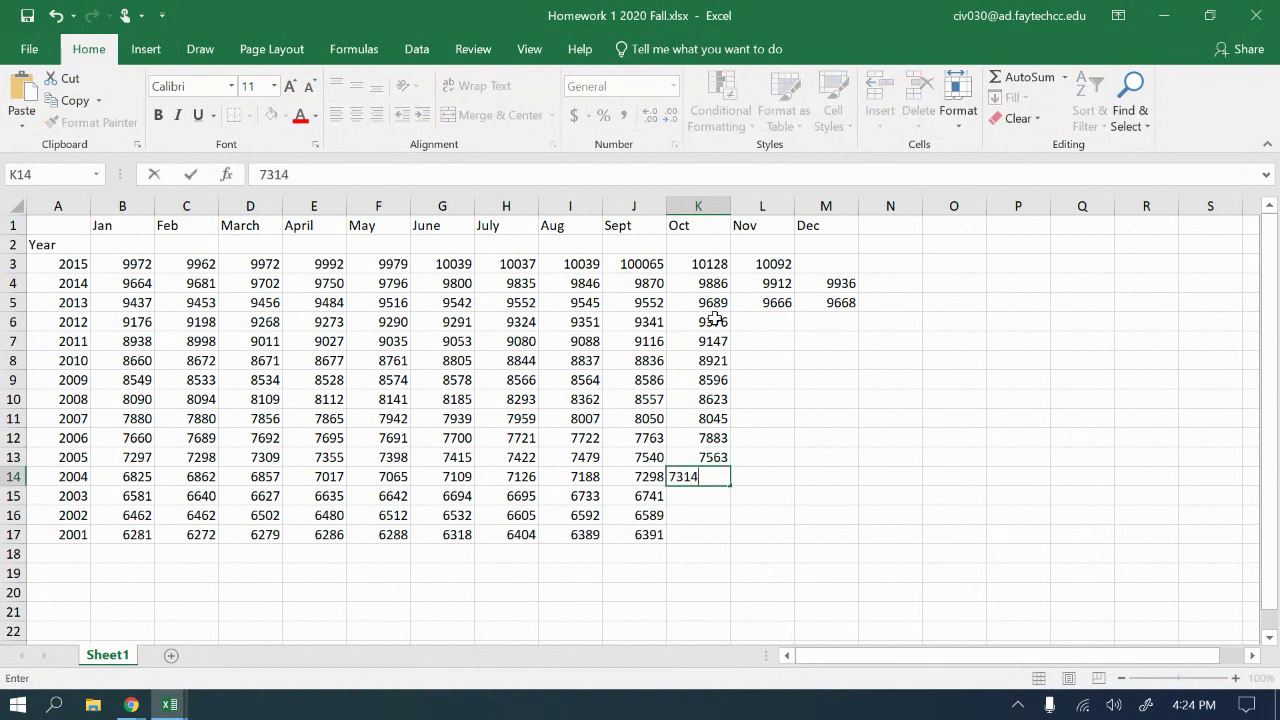
pyautogui.press('Return')
pyautogui.write('6771')
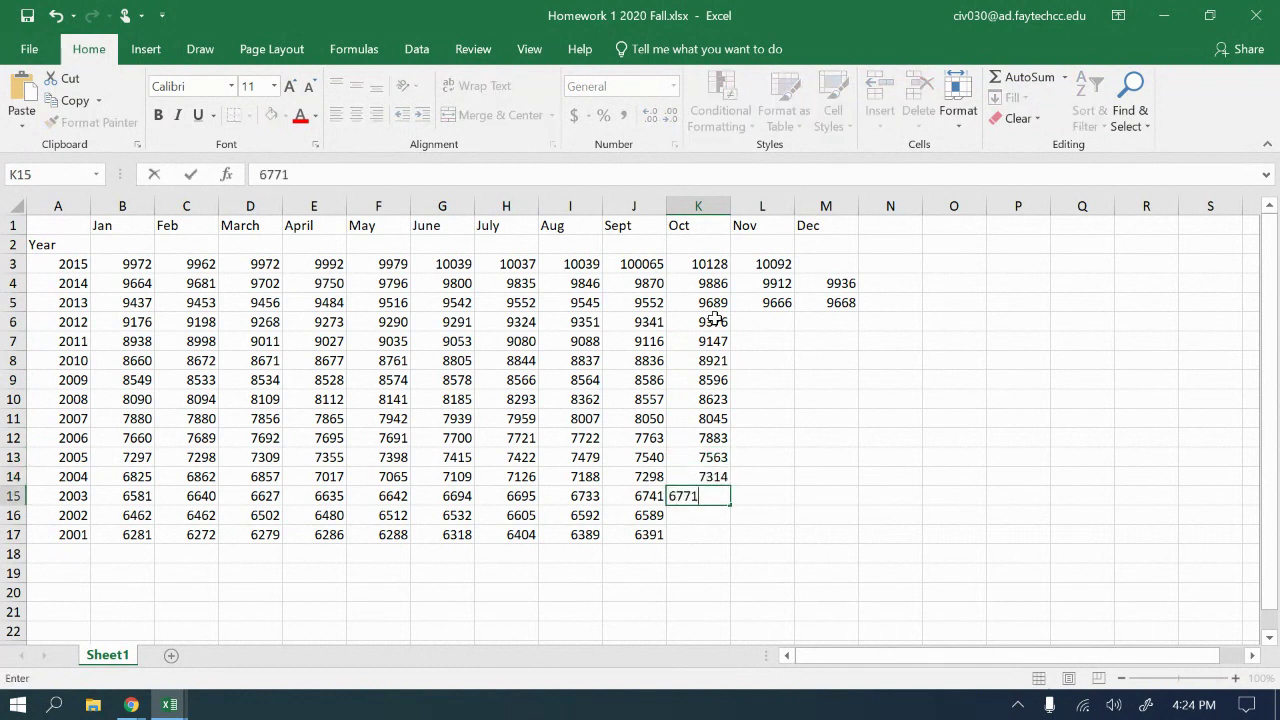
pyautogui.press('Return')
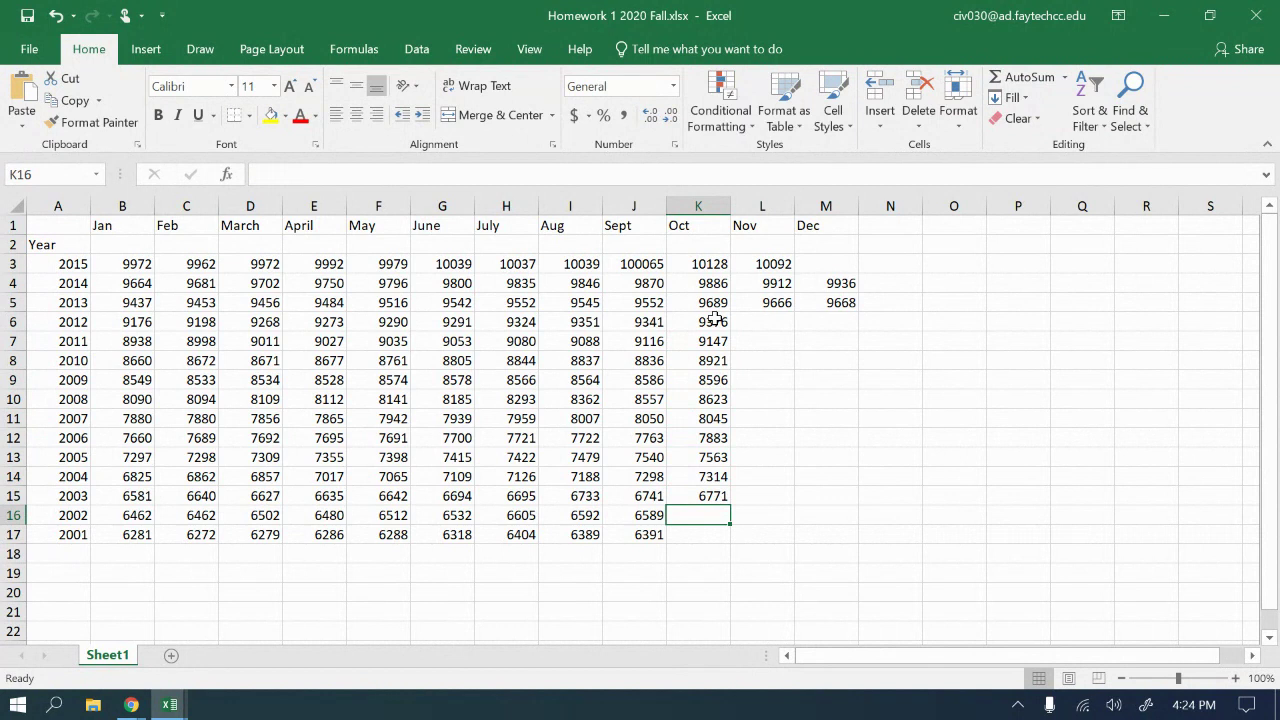
pyautogui.write('6579')
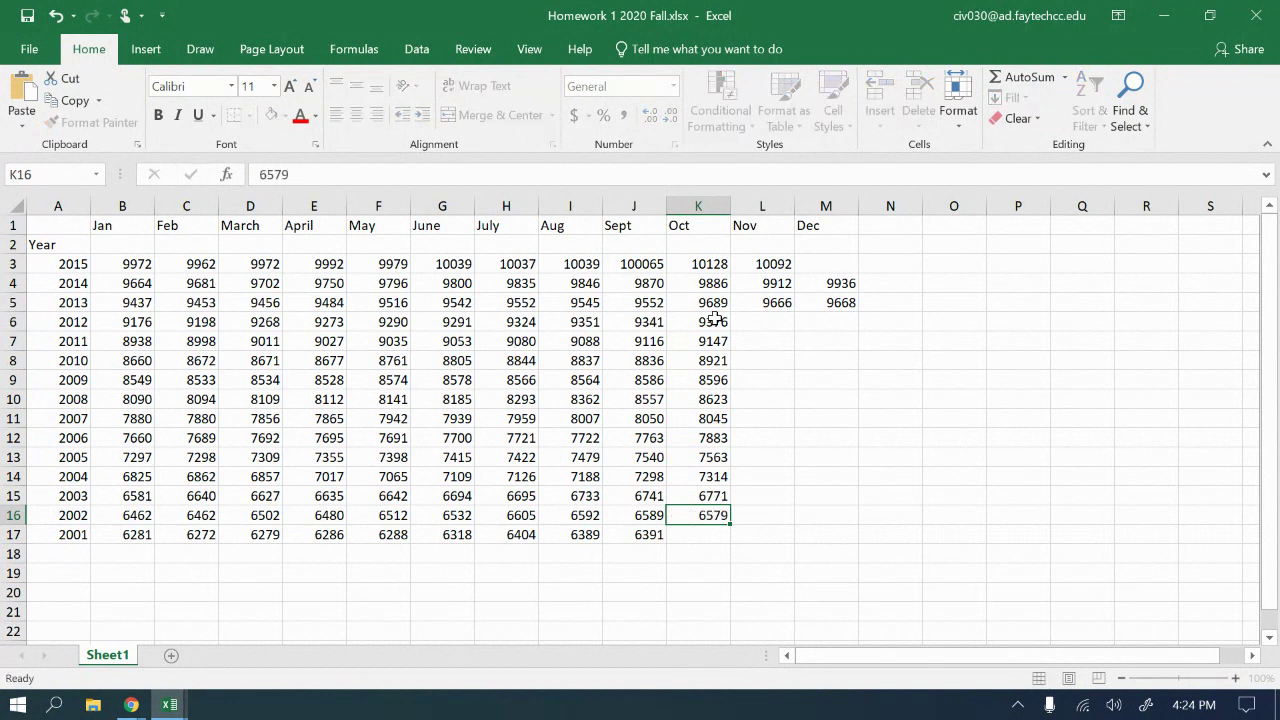
pyautogui.press('Return')
pyautogui.write('6397')
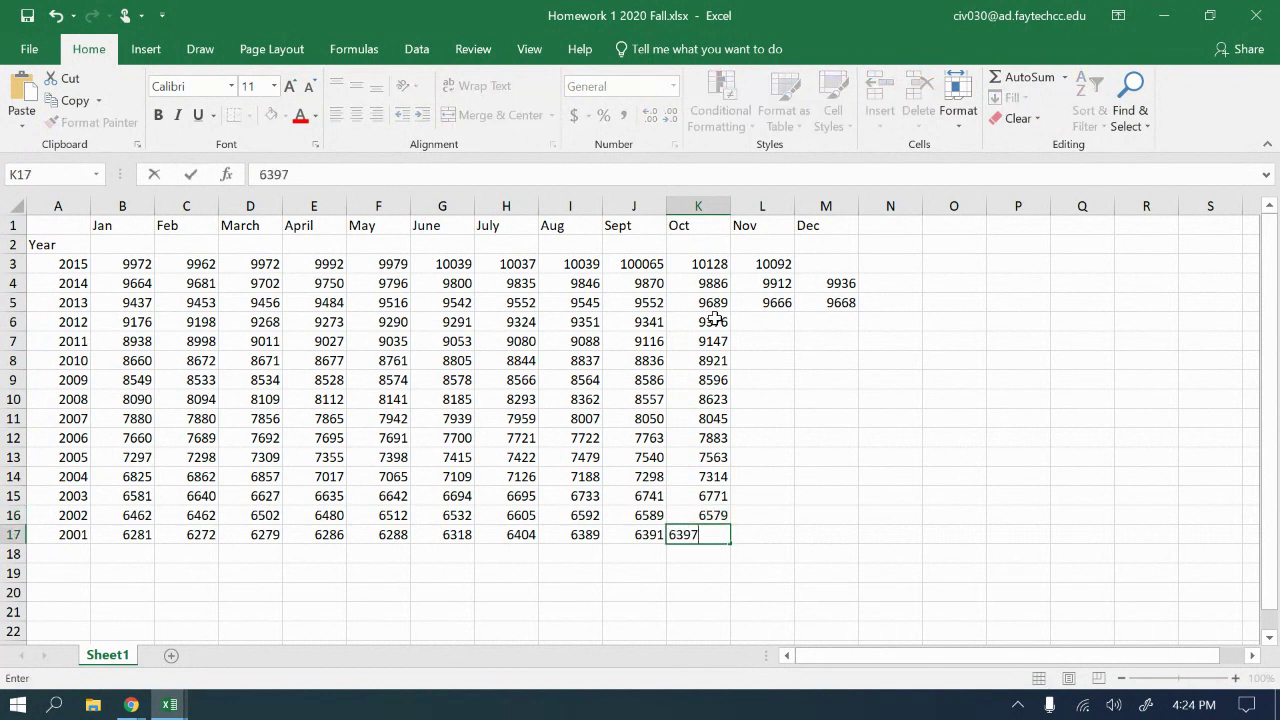
pyautogui.press('Return')
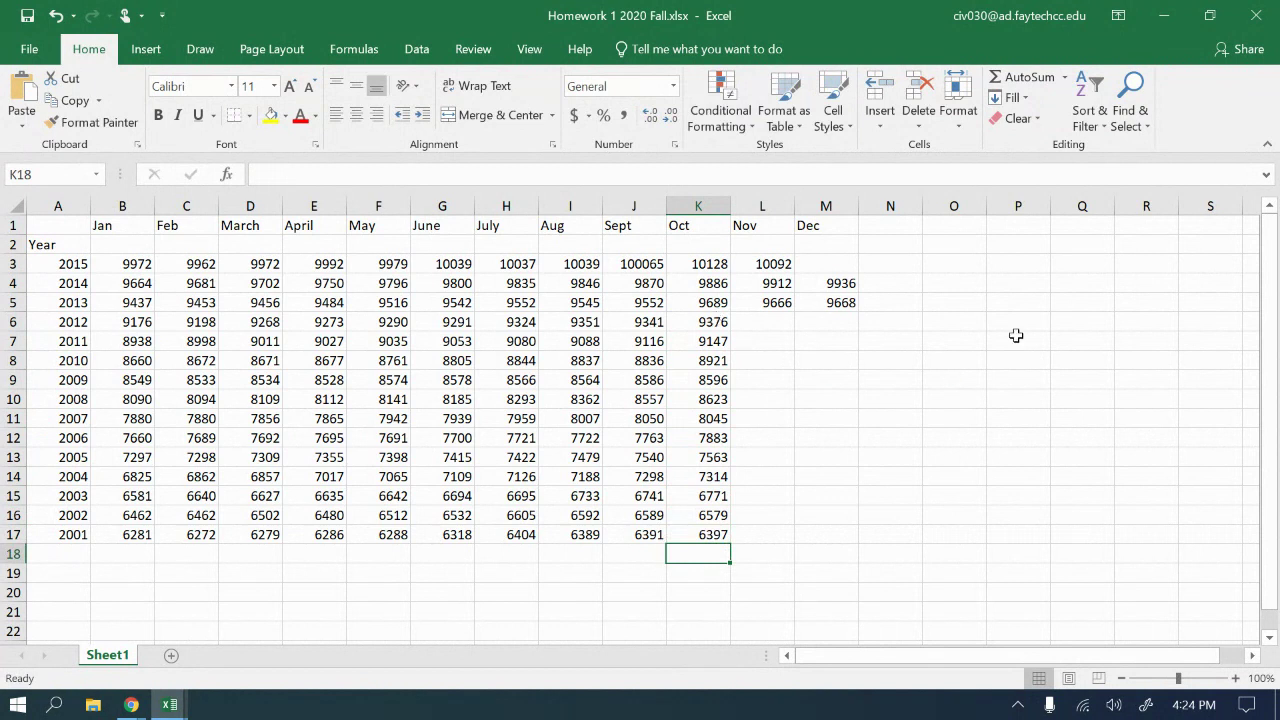
# - Fill the Nov column for 2012 down to 2009 (L6:L9) with 9398, 9173, 8951 and 8592
pyautogui.click(762, 315)
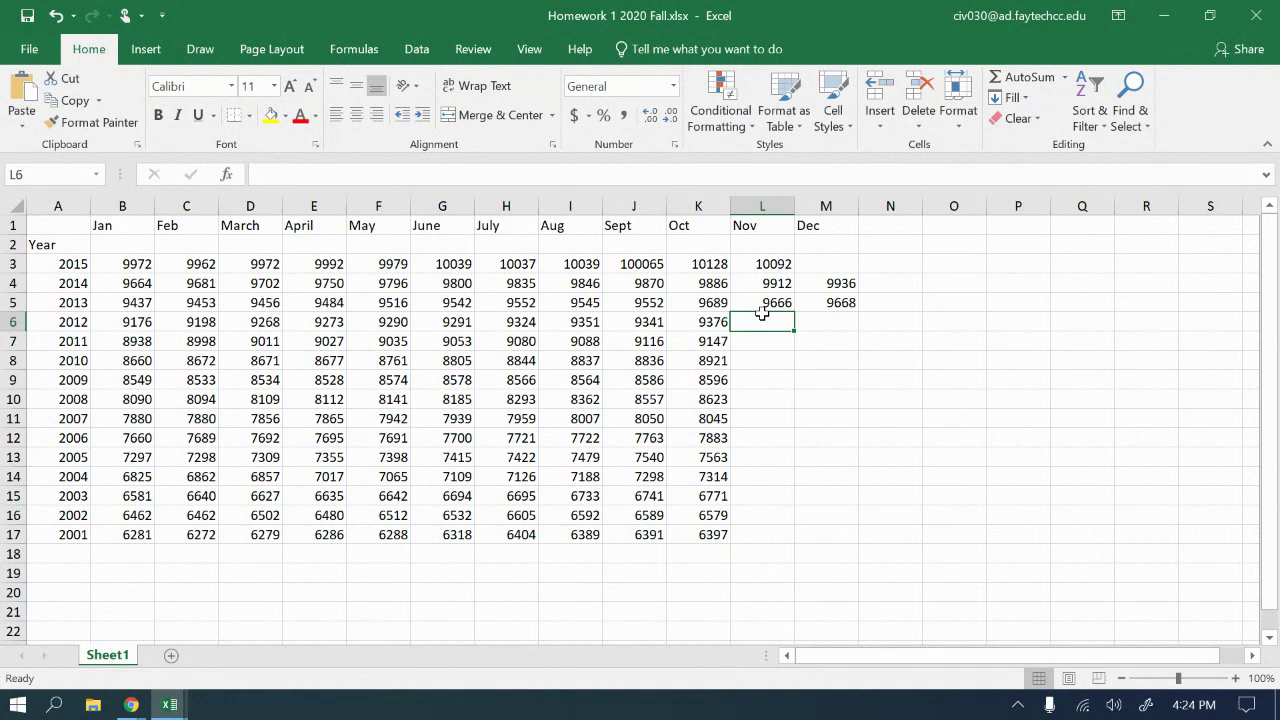
pyautogui.write('9398')
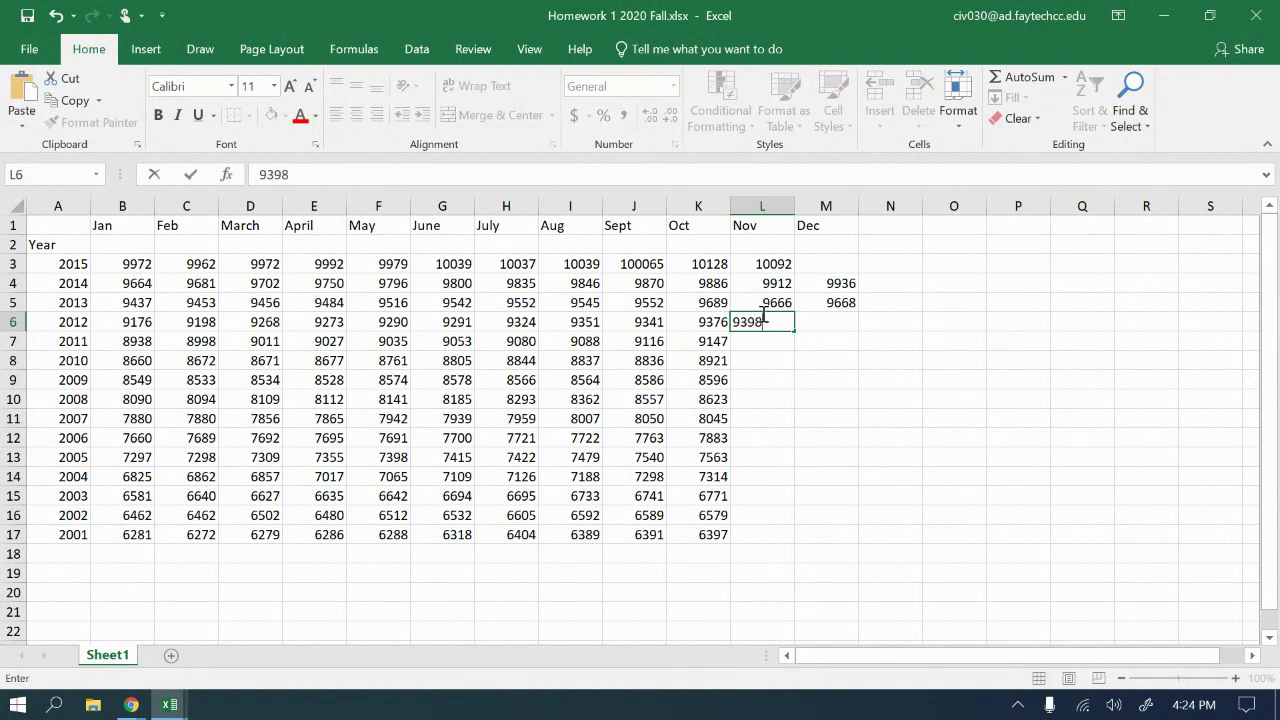
pyautogui.press('Return')
pyautogui.write('917')
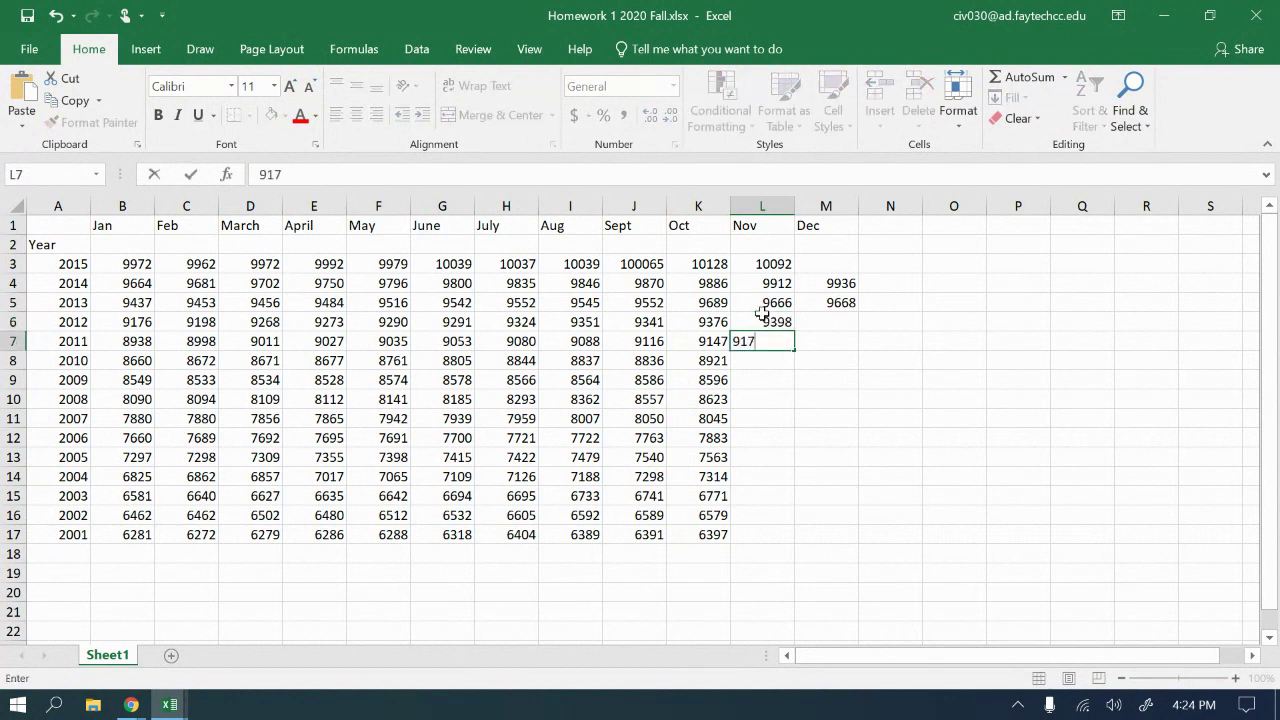
pyautogui.write('3')
pyautogui.press('Return')
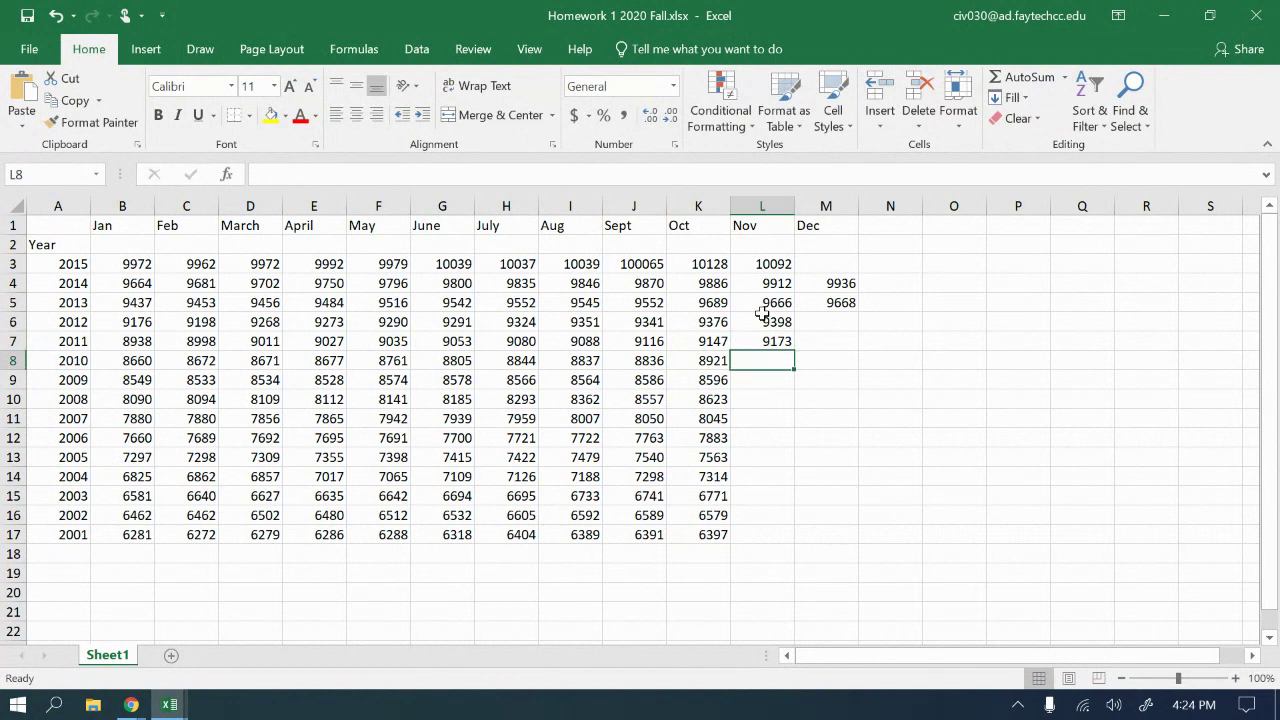
pyautogui.write('8951')
pyautogui.press('Return')
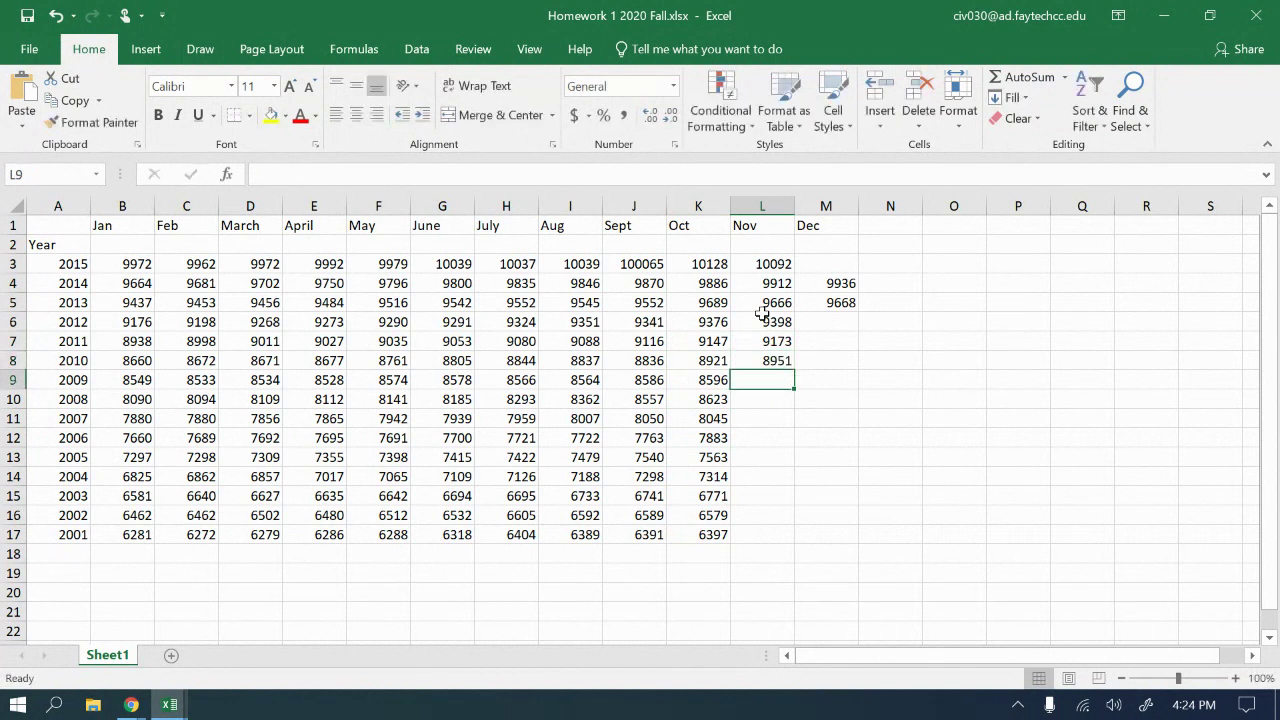
pyautogui.write('8592')
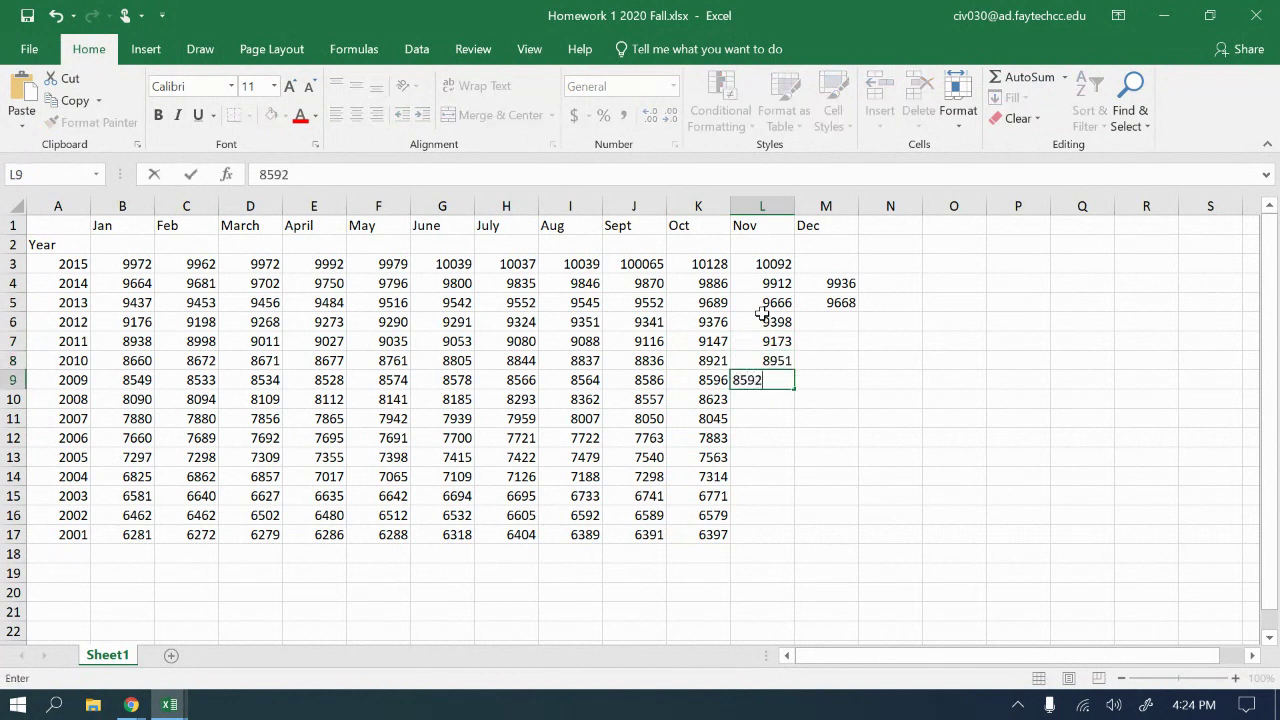
pyautogui.press('Return')
# - Fill the Nov column for 2008 down to 2005 (L10:L13) with 8602, 8092, 7911 and 7630
pyautogui.write('860')
pyautogui.write('2')
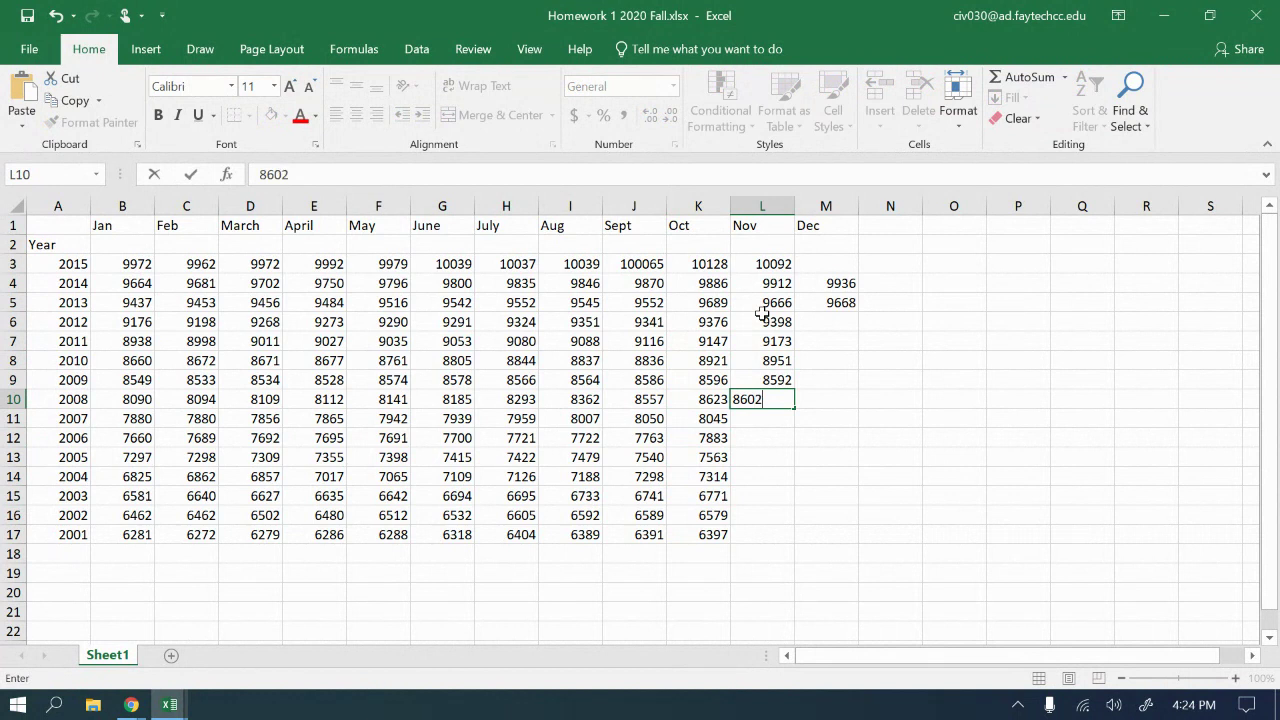
pyautogui.press('Return')
pyautogui.write('8092')
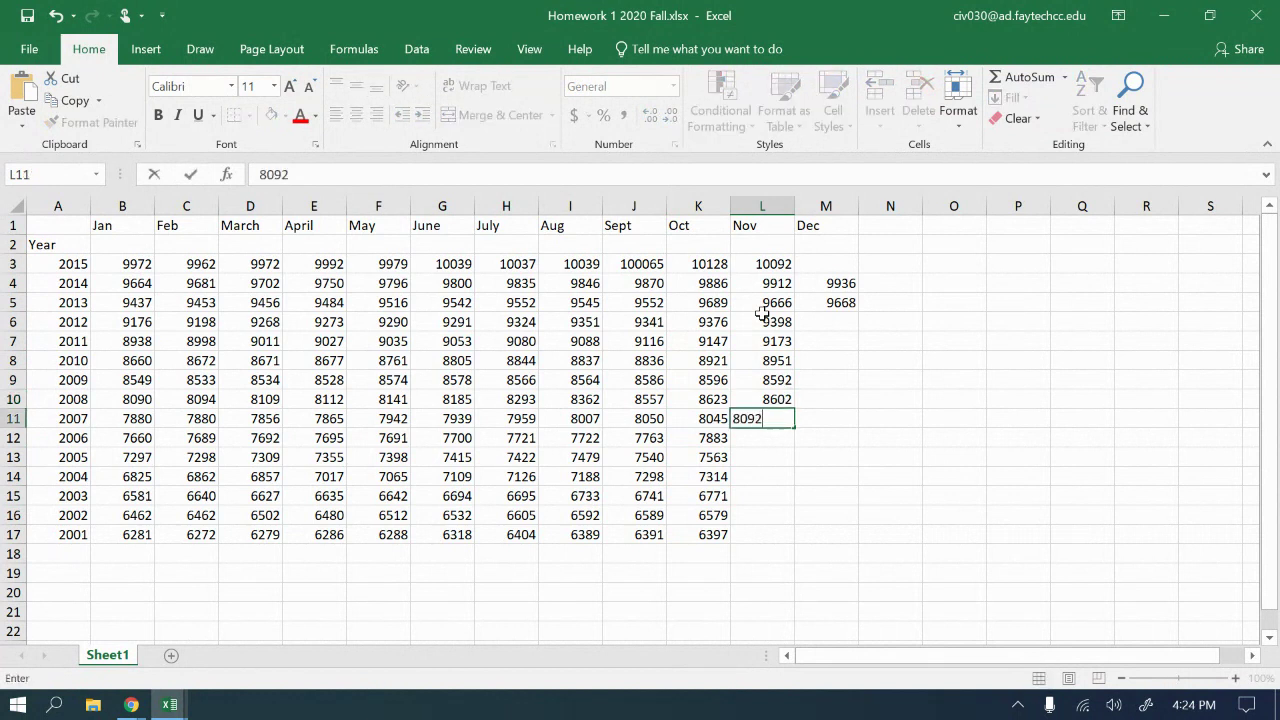
pyautogui.press('Return')
pyautogui.write('7911')
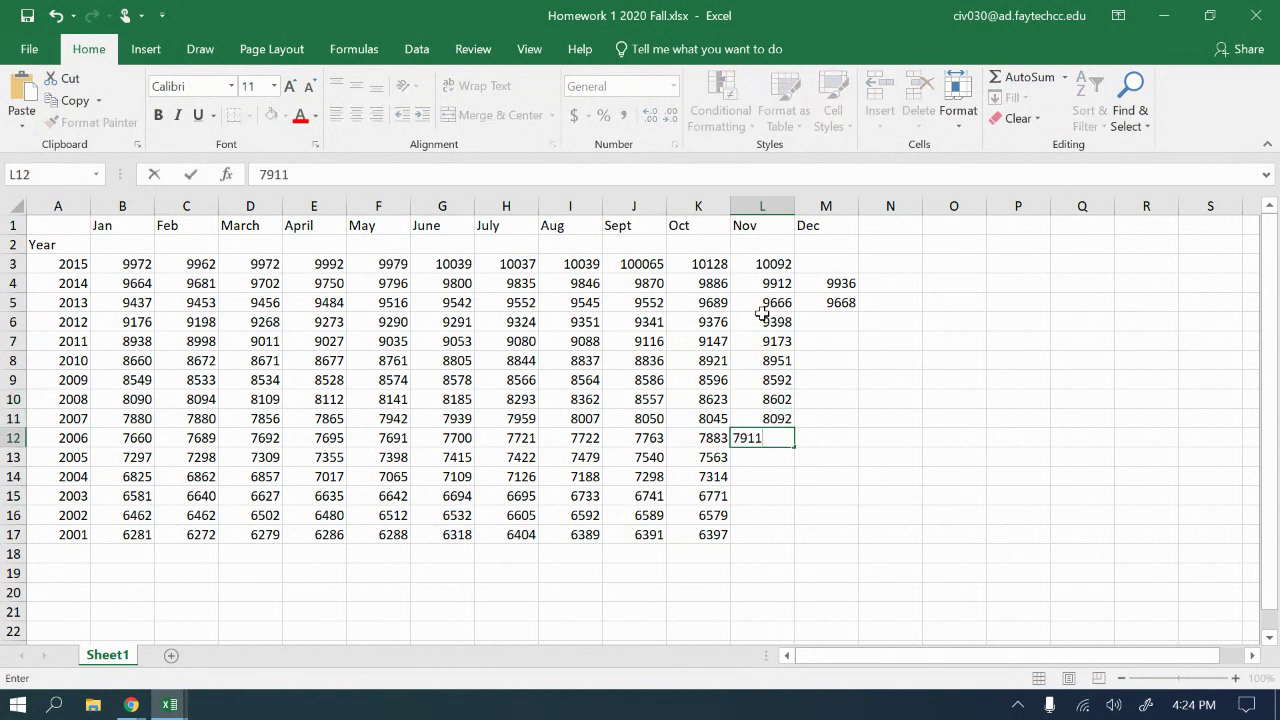
pyautogui.press('Return')
pyautogui.write('7630')
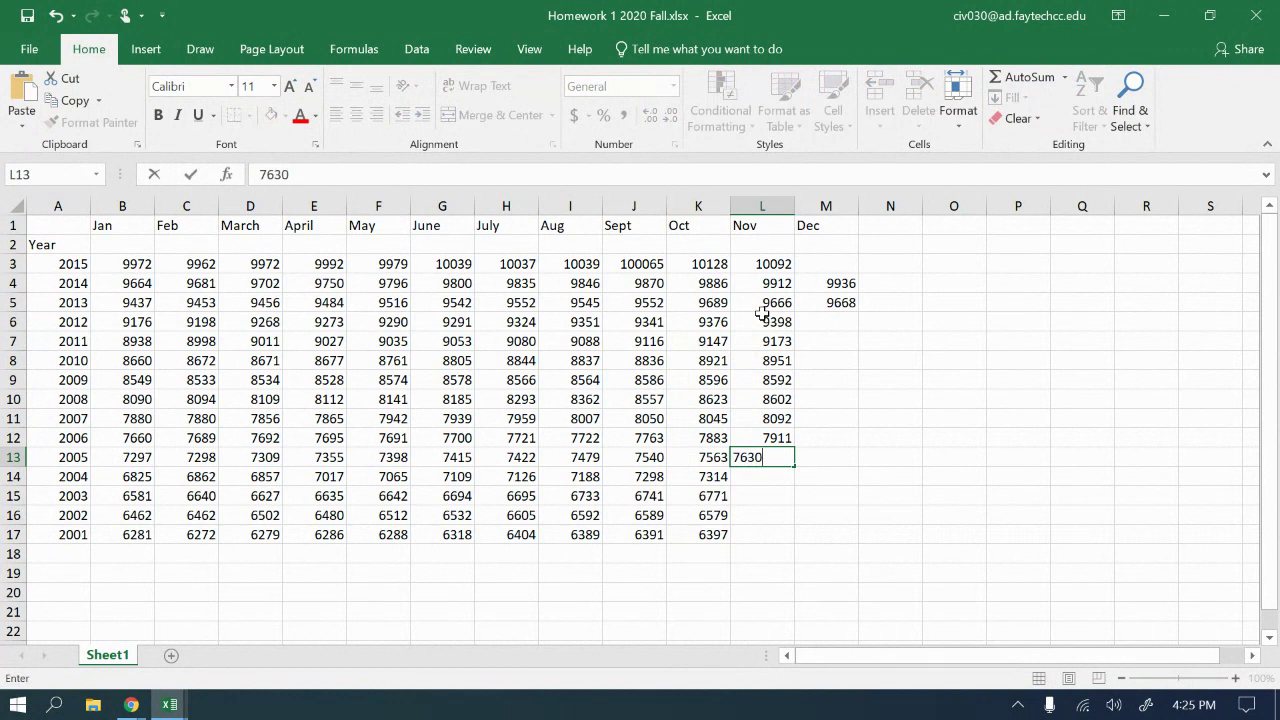
pyautogui.press('Return')
# - Complete the Nov column for 2004 down to 2001 (L14:L17) with 7312, 6794, 6578 and 6410
pyautogui.write('7312')
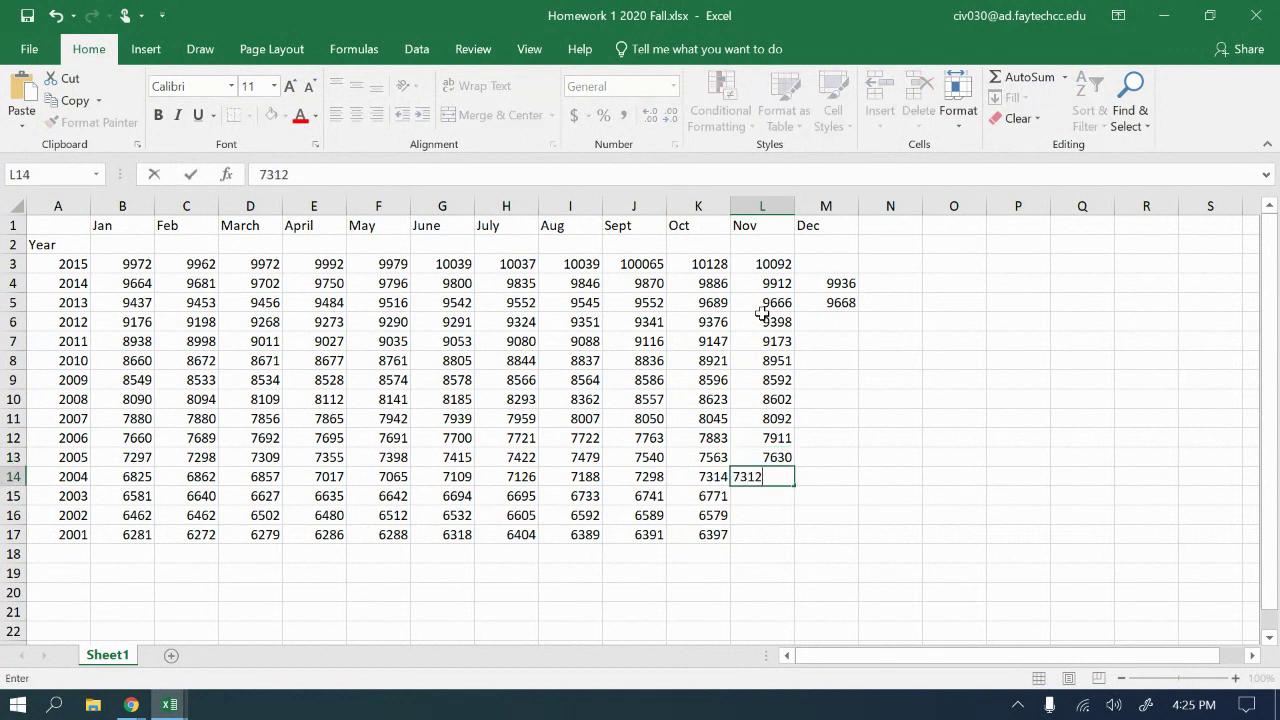
pyautogui.press('Return')
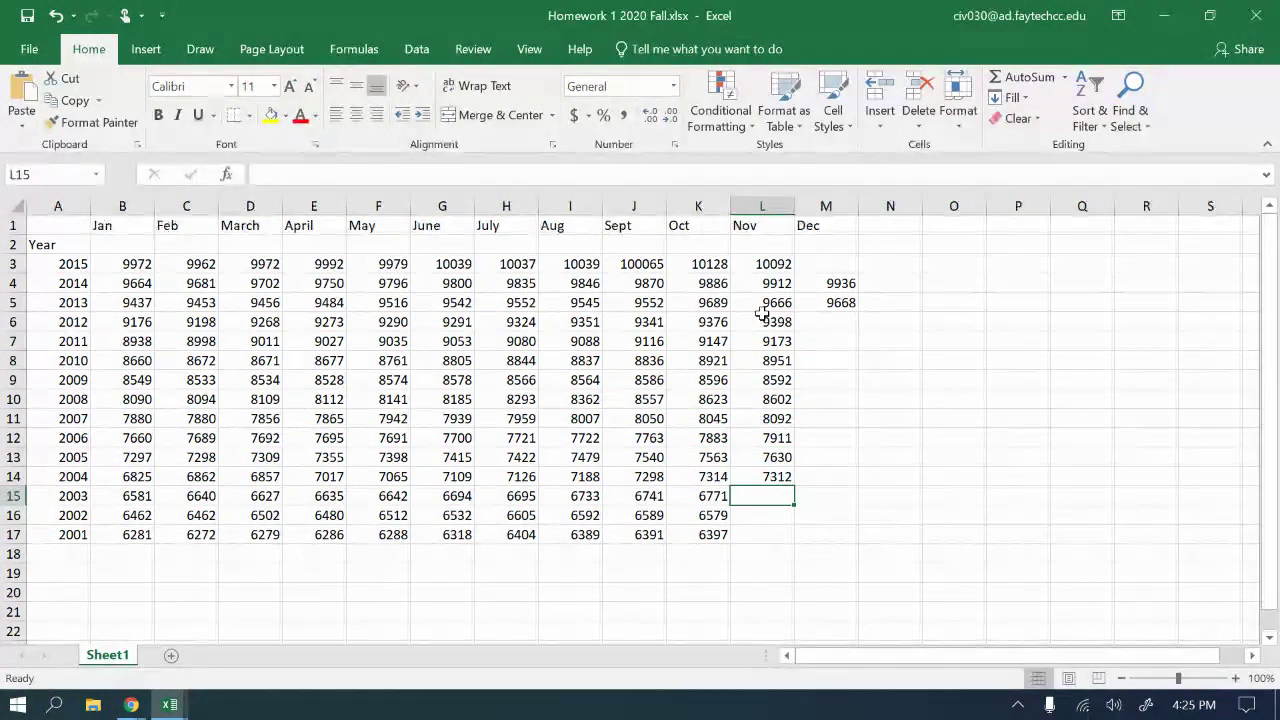
pyautogui.write('6794')
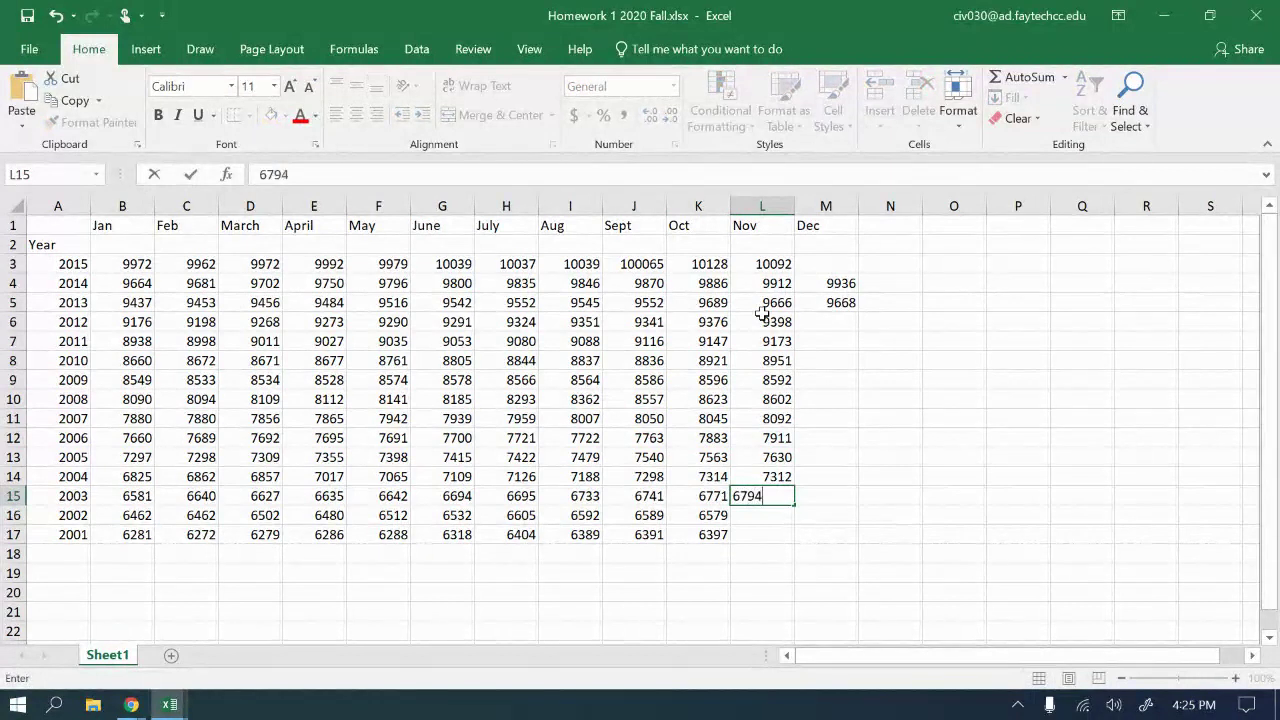
pyautogui.press('Return')
pyautogui.write('65')
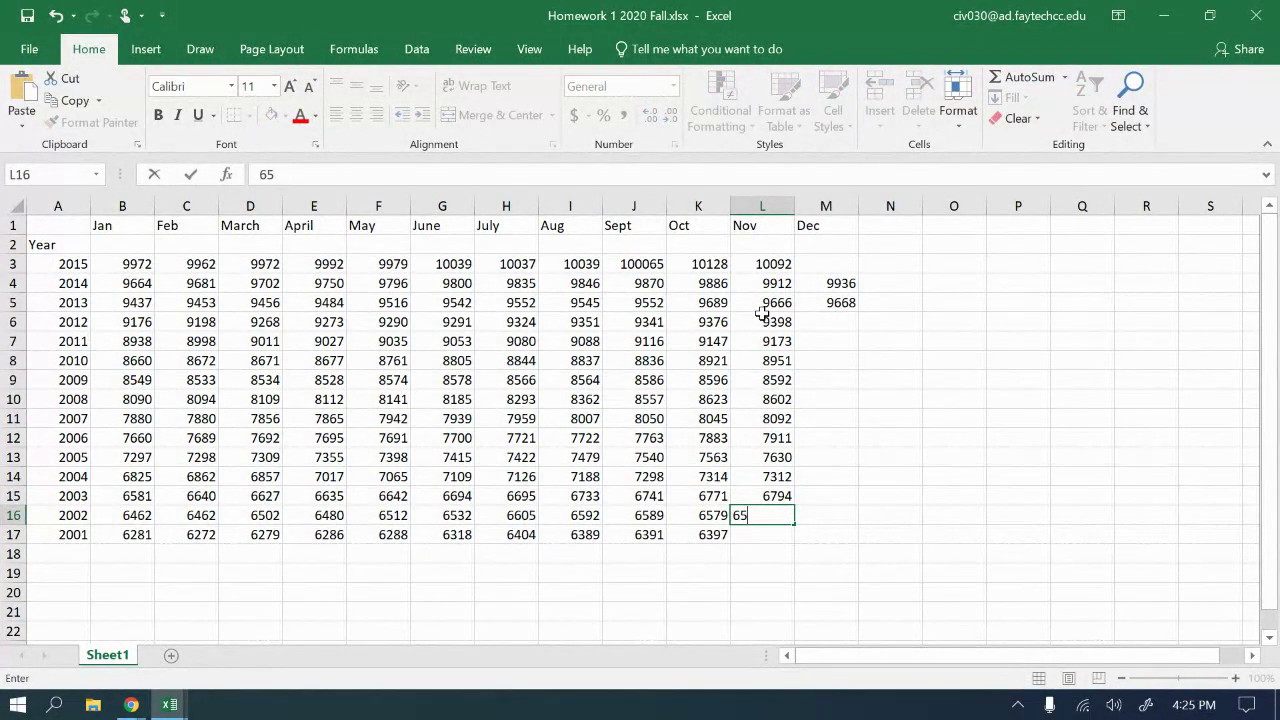
pyautogui.write('78')
pyautogui.press('Return')
pyautogui.write('6410')
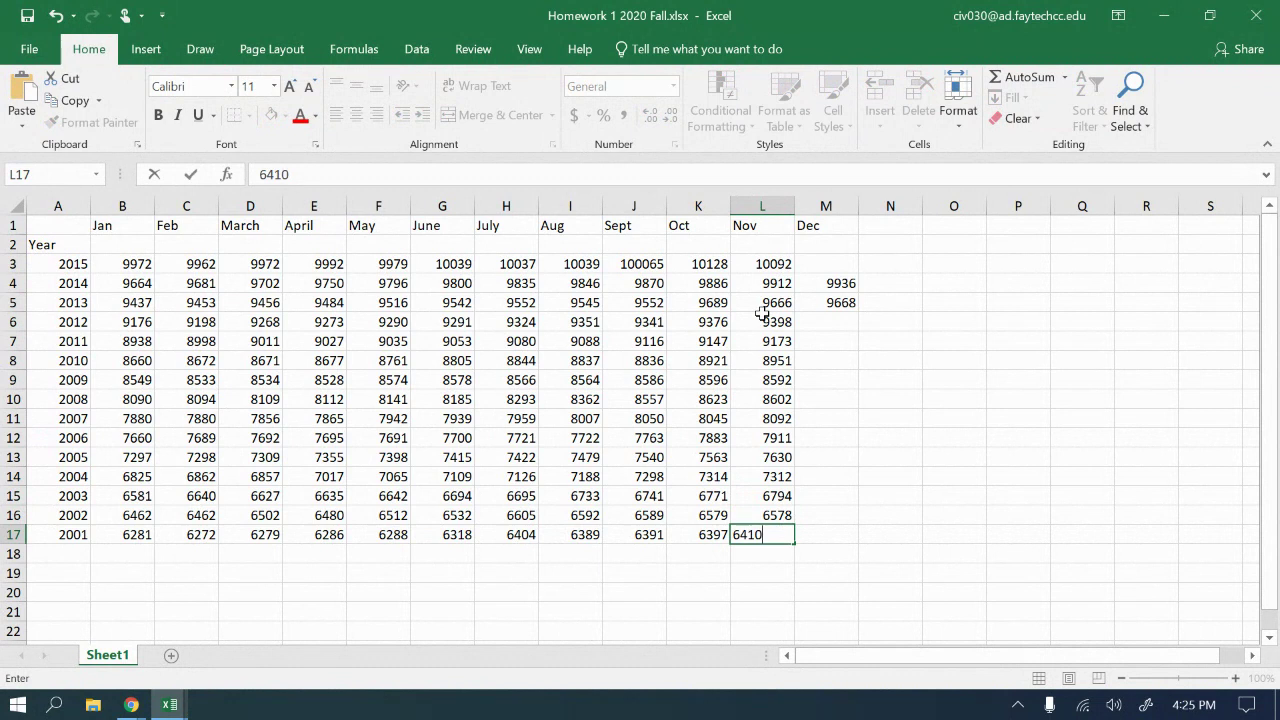
pyautogui.press('Return')
# - Fill the Dec column for 2012 down to 2009 (M6:M9) with 9412, 9172, 8952 and 8641
pyautogui.click(825, 318)
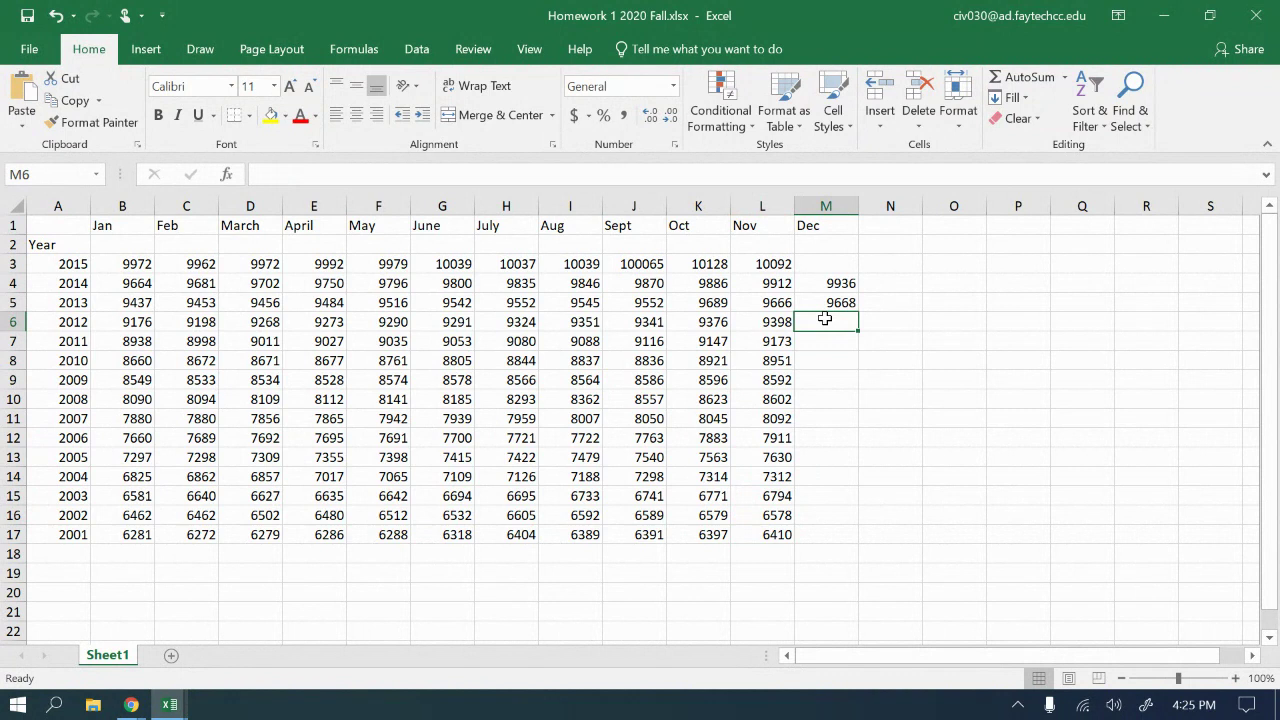
pyautogui.write('9412')
pyautogui.press('Return')
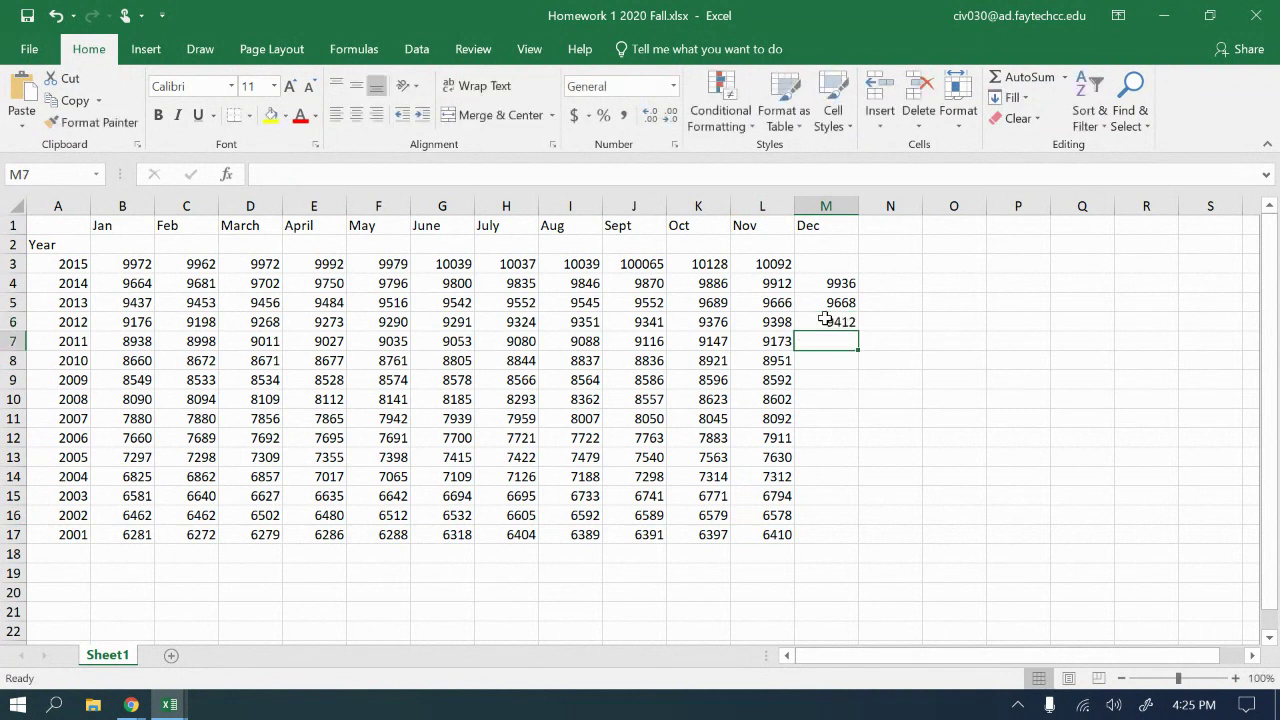
pyautogui.write('9172')
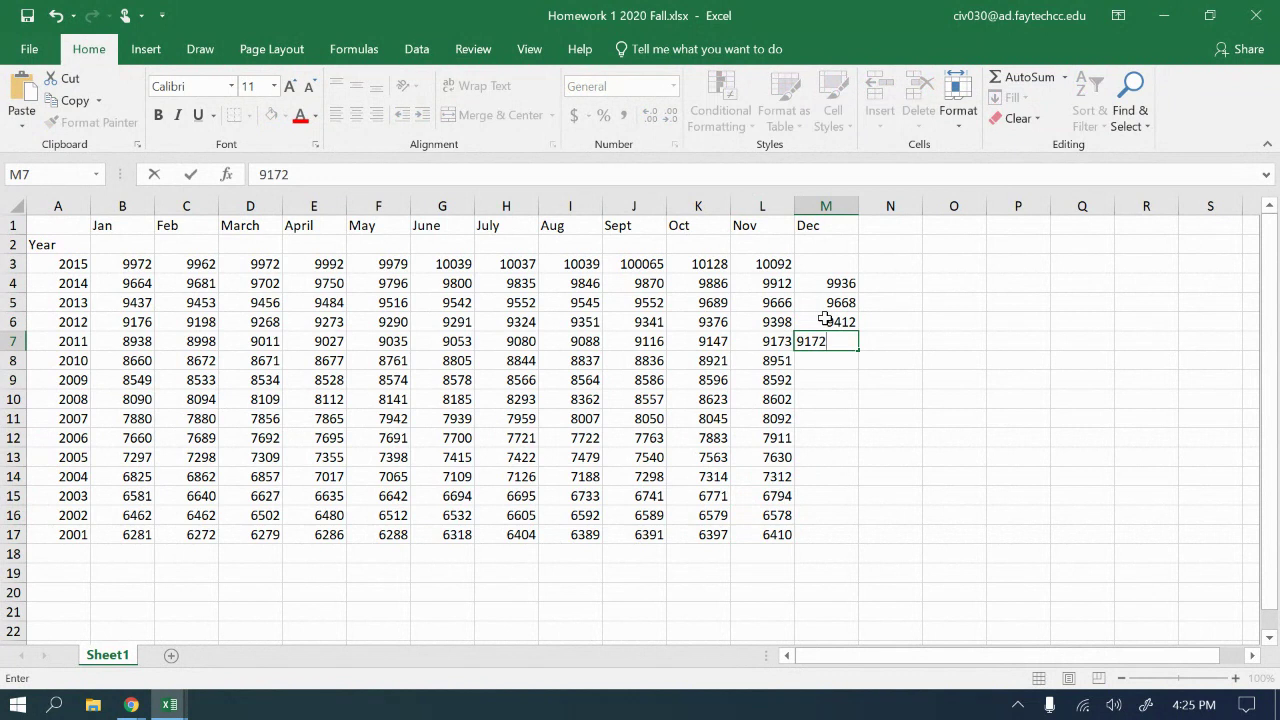
pyautogui.press('Return')
pyautogui.write('8952')
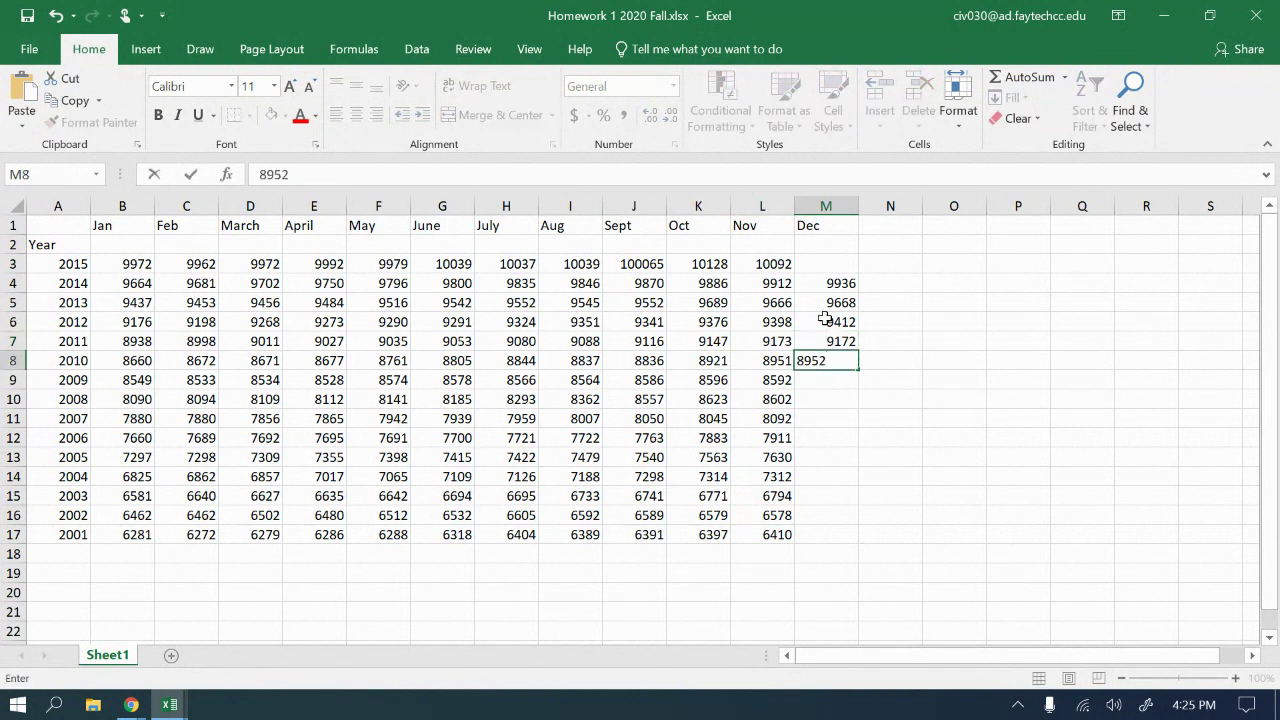
pyautogui.press('Return')
pyautogui.write('8641')
pyautogui.press('Return')
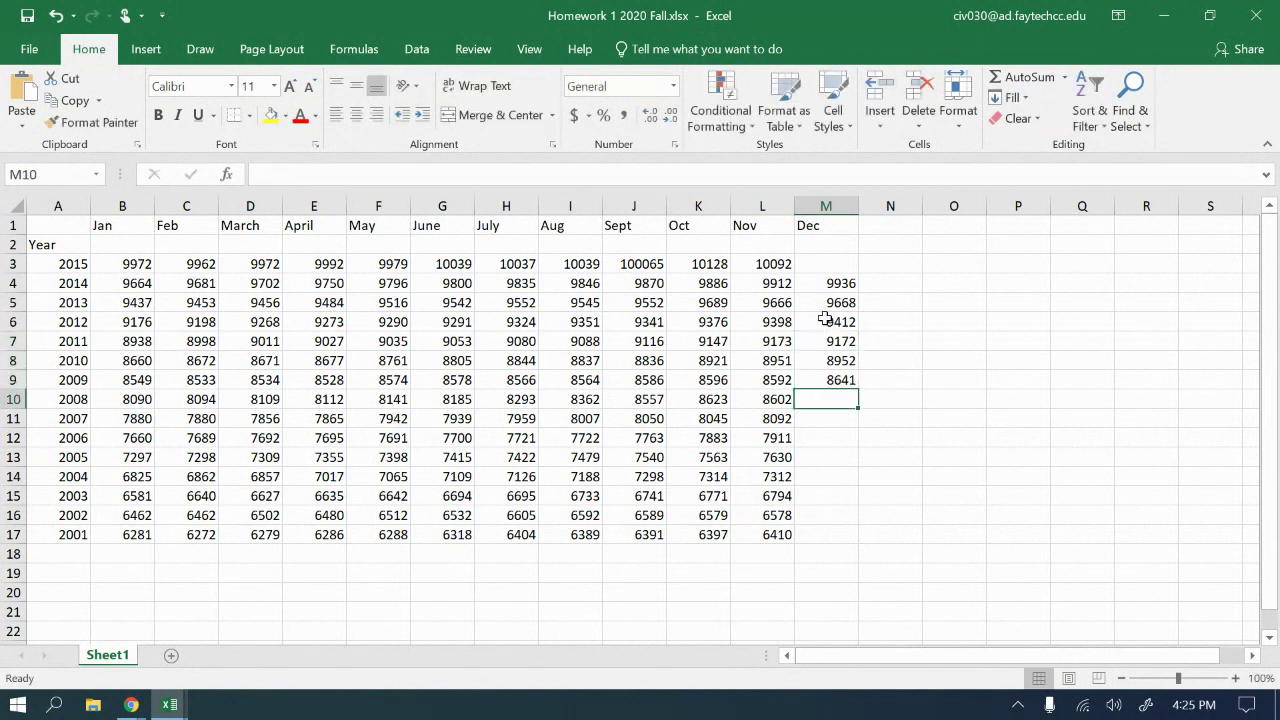
# - Fill the Dec column for 2008 down to 2005 (M10:M13) with 8551, 8089, 7888 and 7647
pyautogui.write('8551')
pyautogui.press('Return')
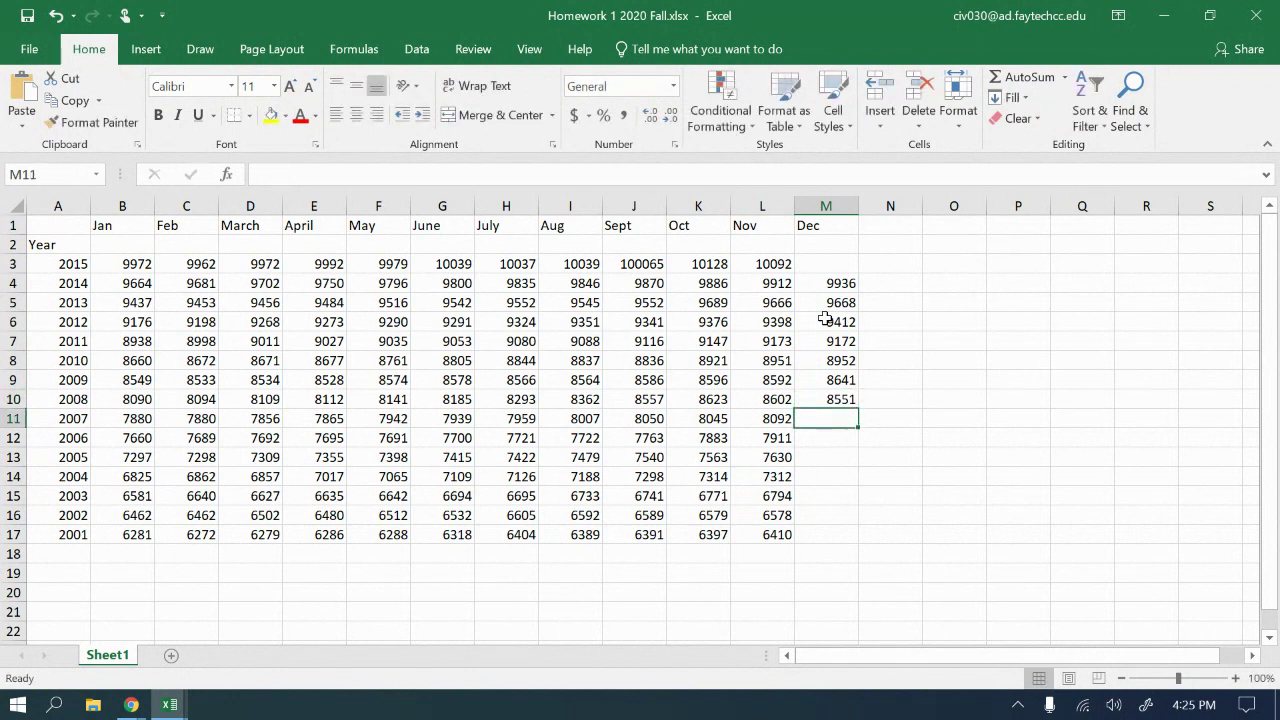
pyautogui.write('8089')
pyautogui.press('Return')
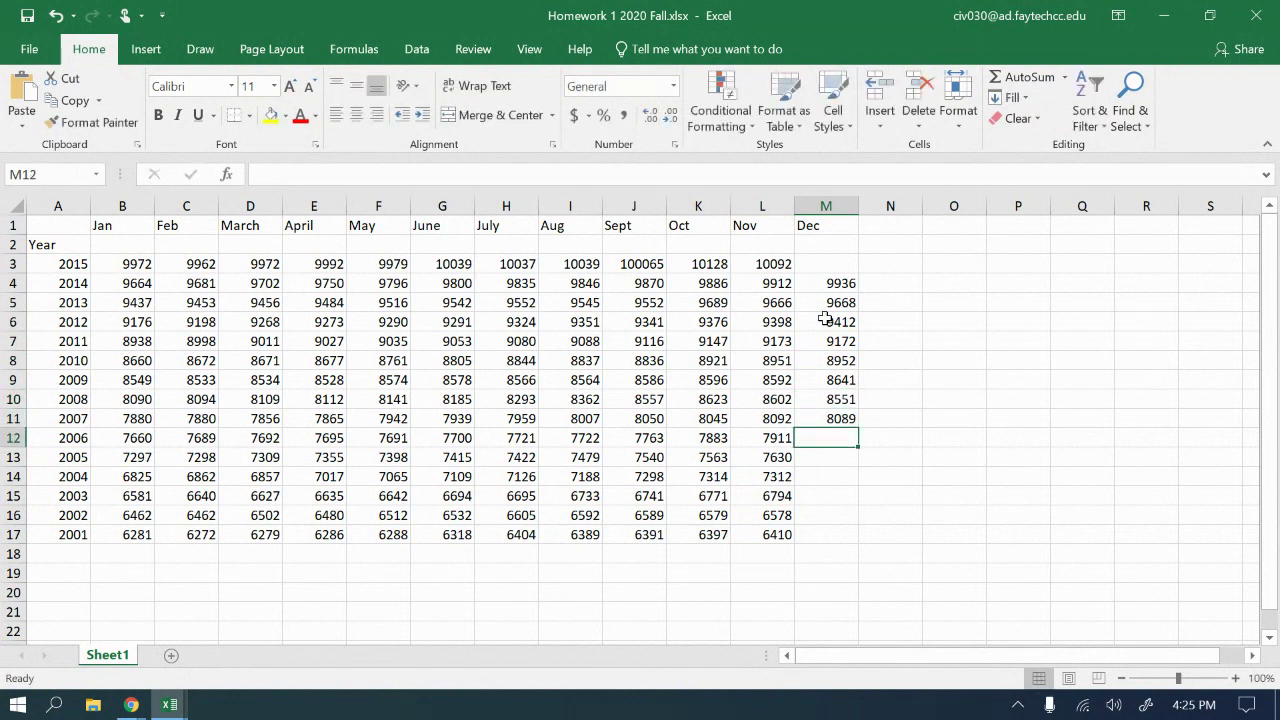
pyautogui.write('7888')
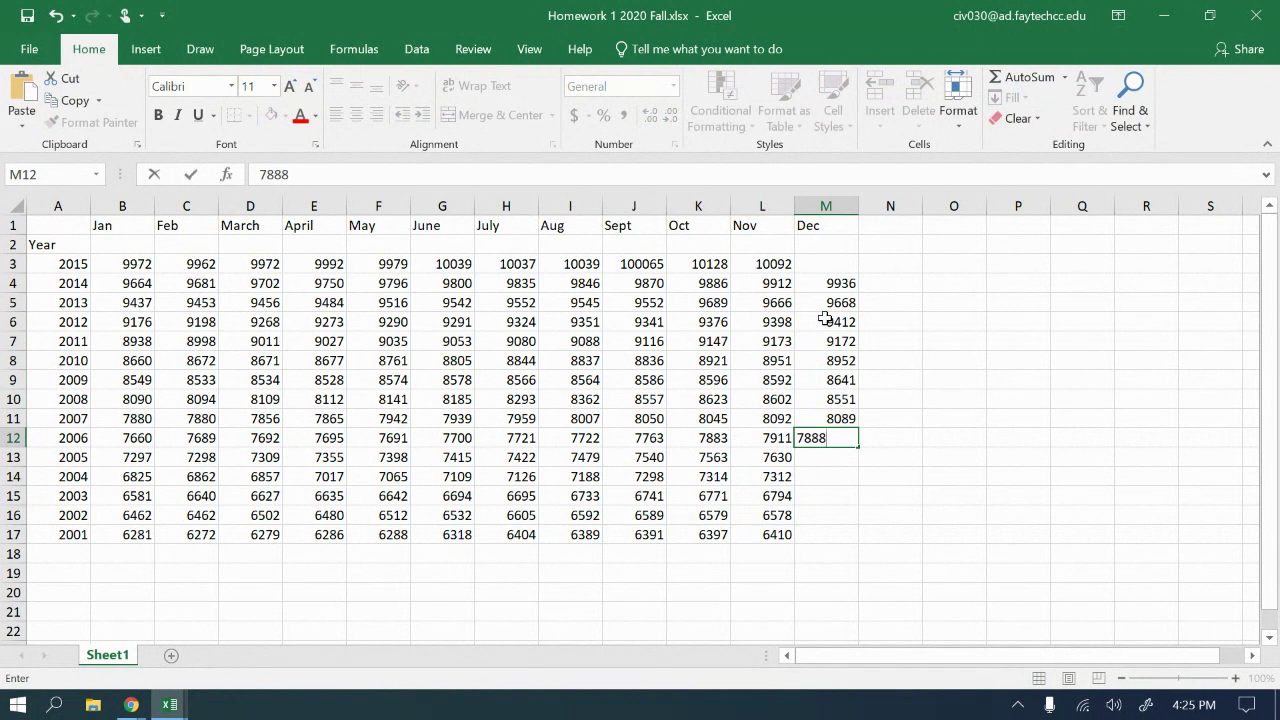
pyautogui.press('Return')
pyautogui.write('7647')
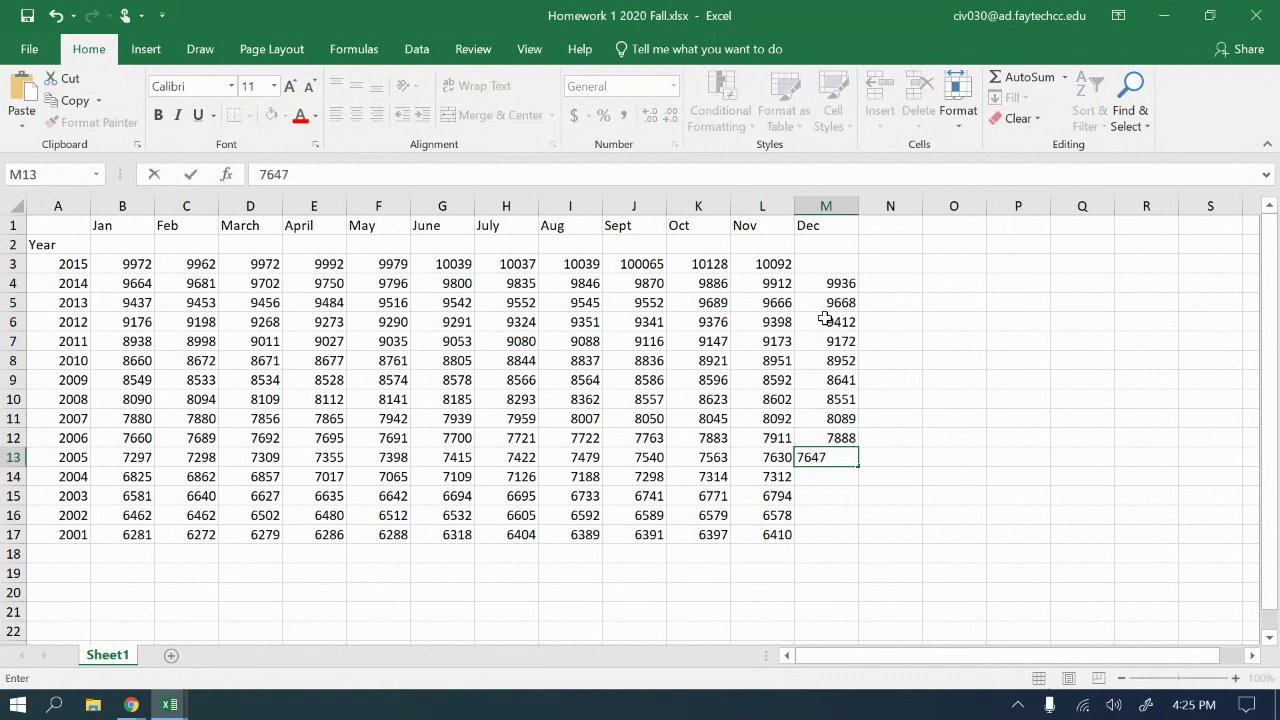
pyautogui.press('Return')
# - Complete the Dec column for 2004 down to 2001 (M14:M17) with 7308, 6782, 6563 and 6390, and save the workbook
pyautogui.write('7308')
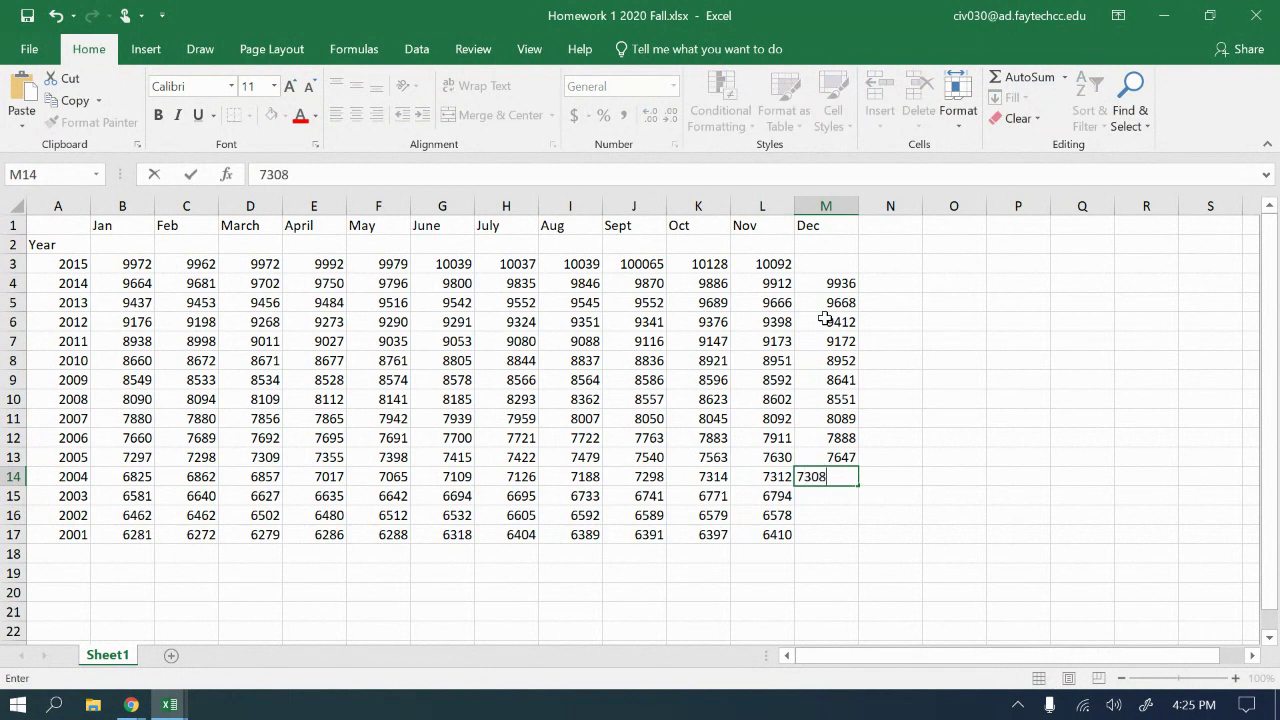
pyautogui.press('Return')
pyautogui.write('67')
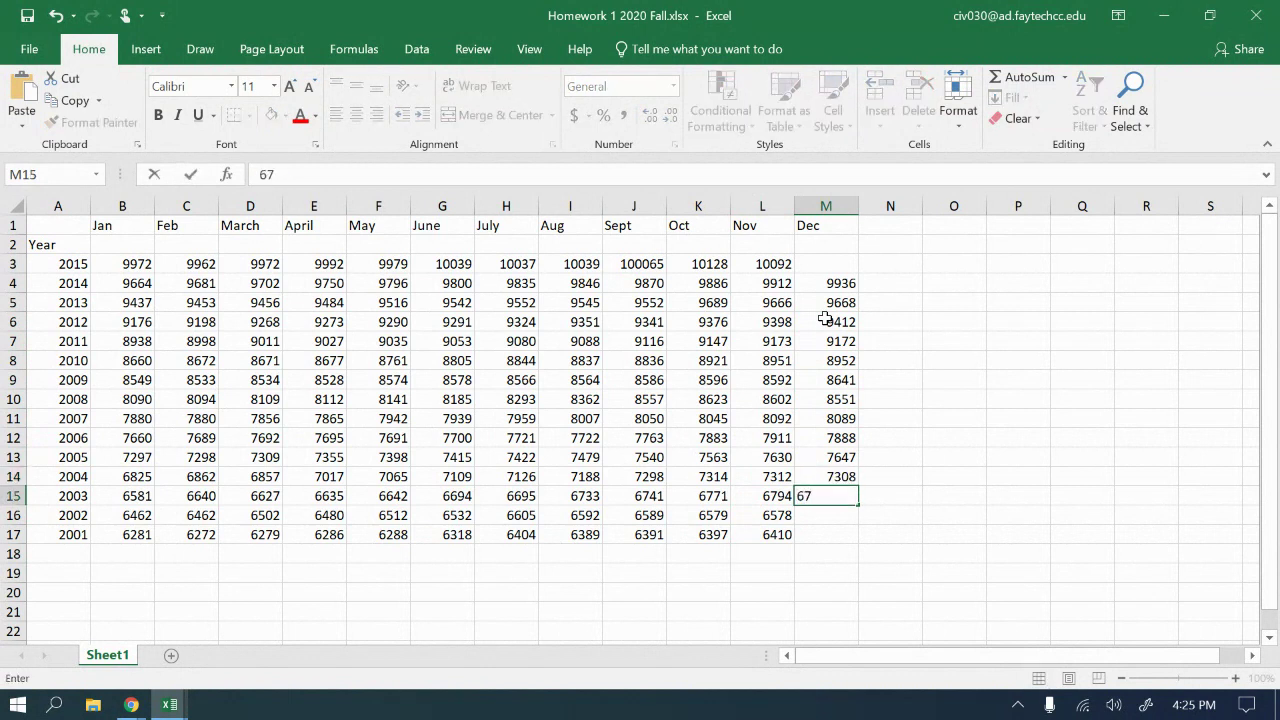
pyautogui.write('82')
pyautogui.press('Return')
pyautogui.write('6')
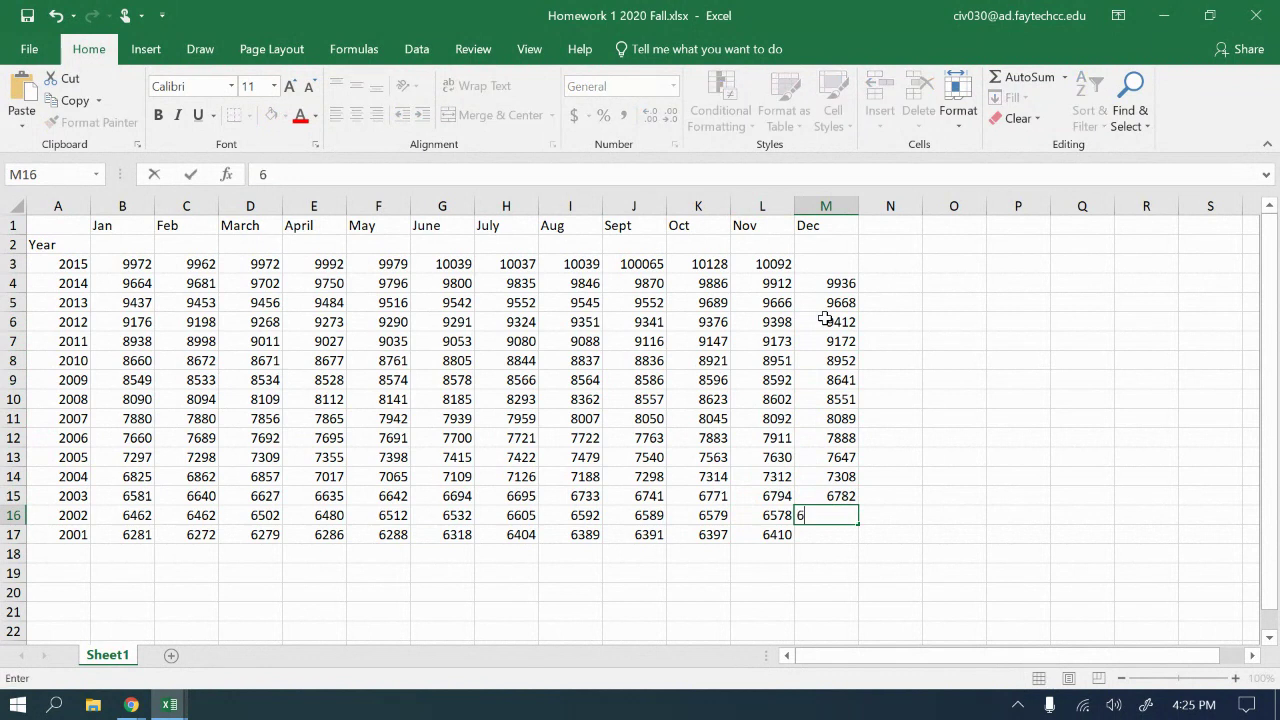
pyautogui.write('563')
pyautogui.press('Return')
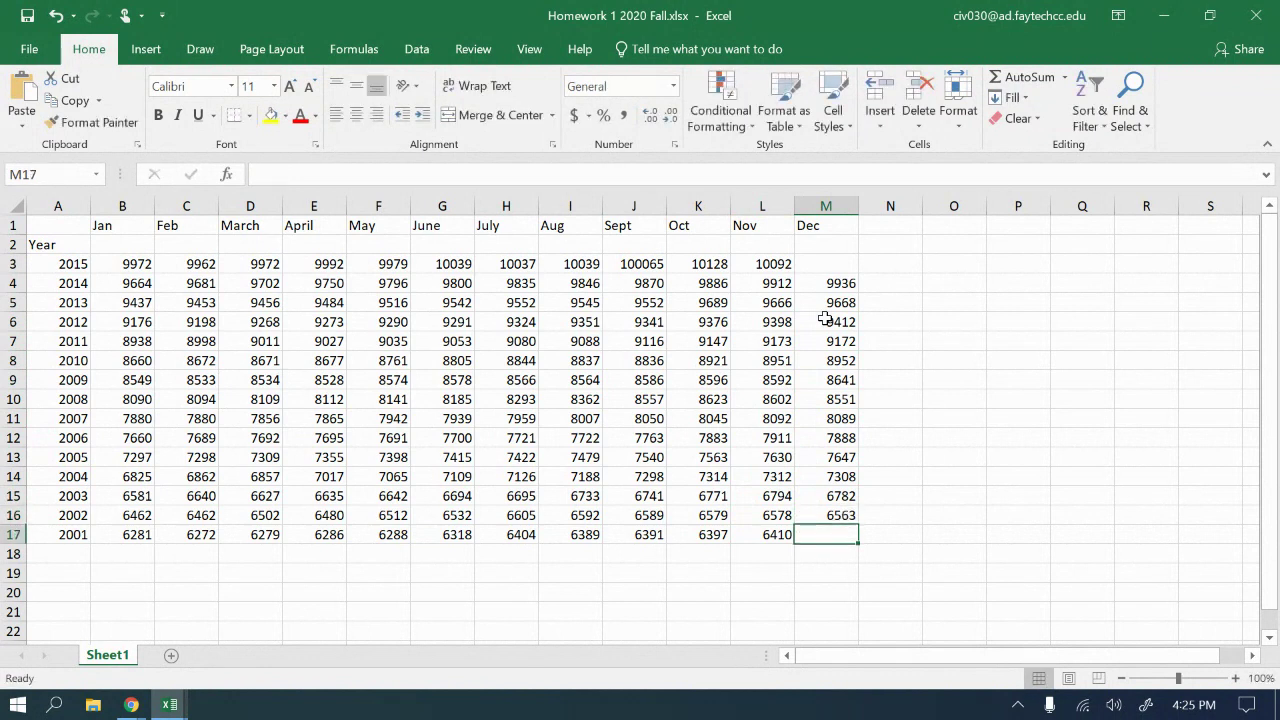
pyautogui.write('6390')
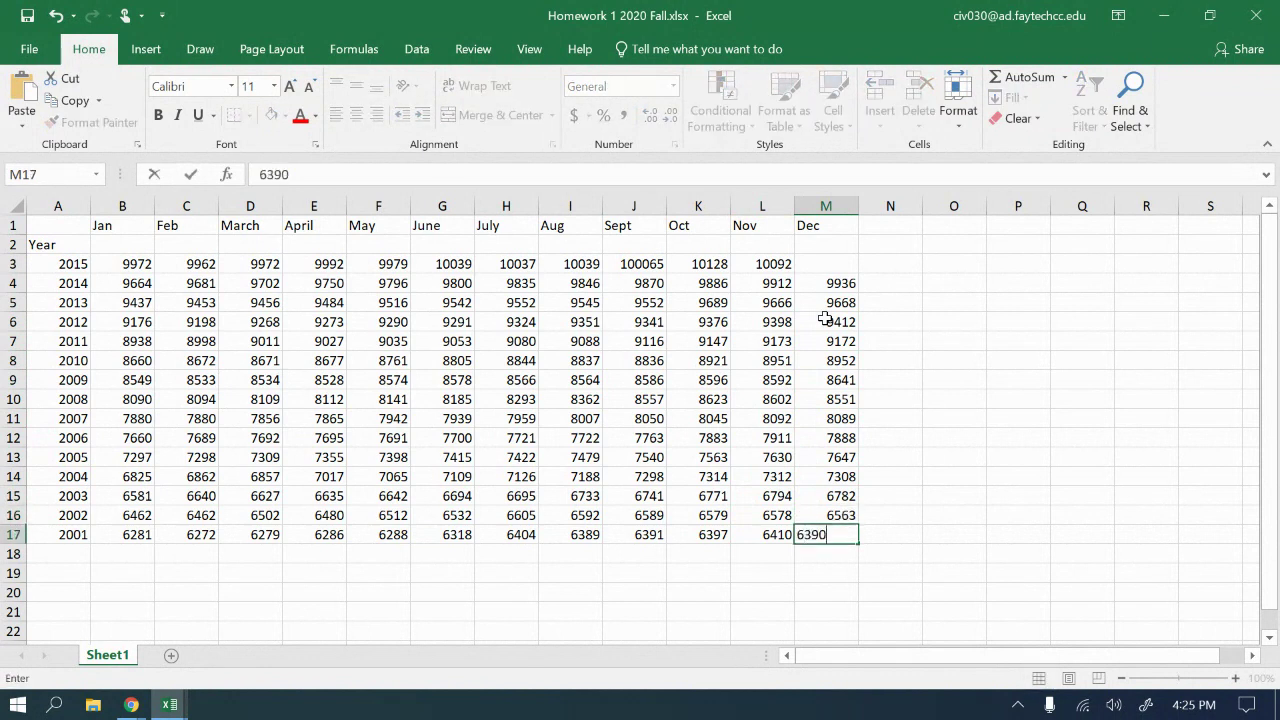
pyautogui.press('Return')
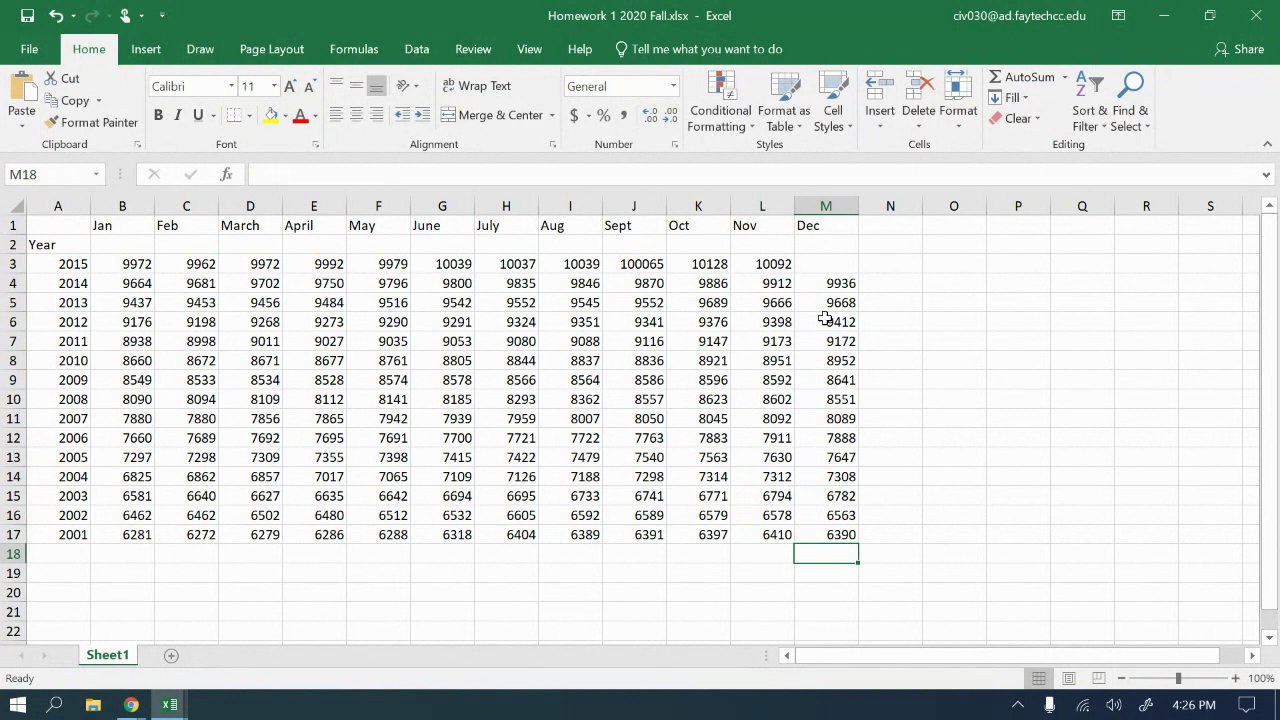
pyautogui.click(22, 16)
# - Shade the Feb 2002 cell (C16) yellow and the Feb 2003 cell (C15) red
pyautogui.click(193, 512)
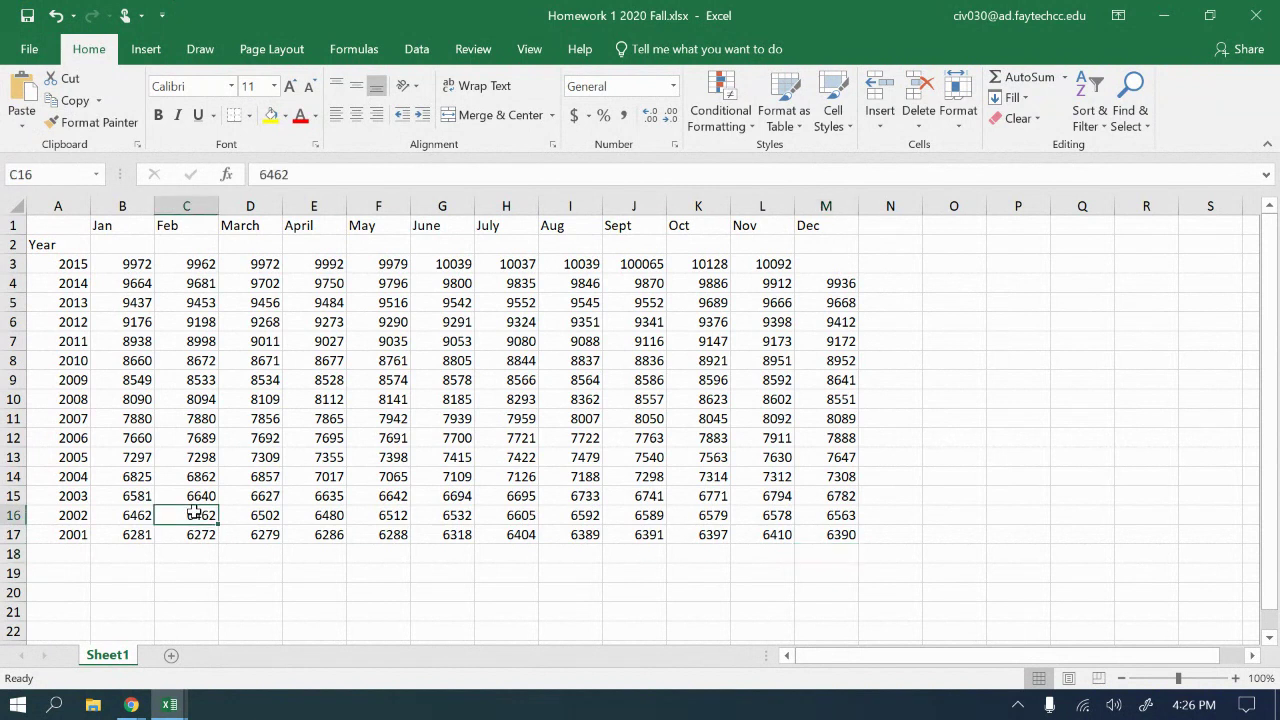
pyautogui.click(284, 116)
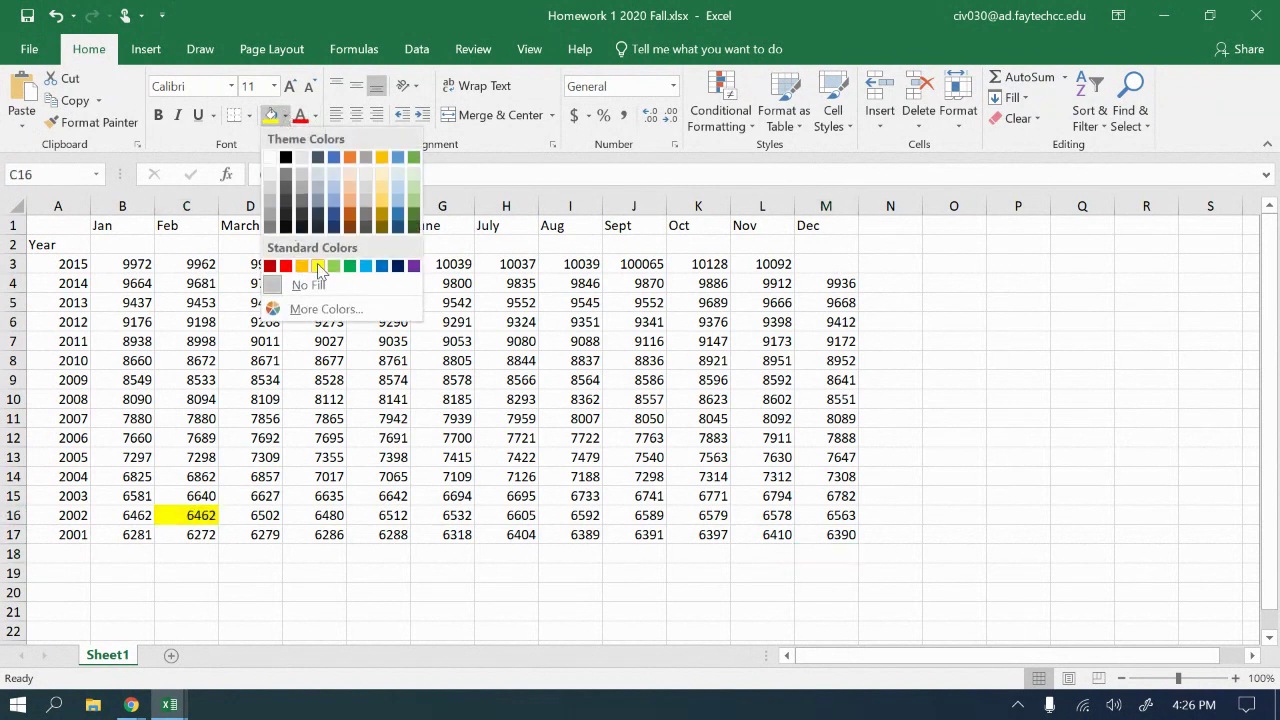
pyautogui.click(317, 266)
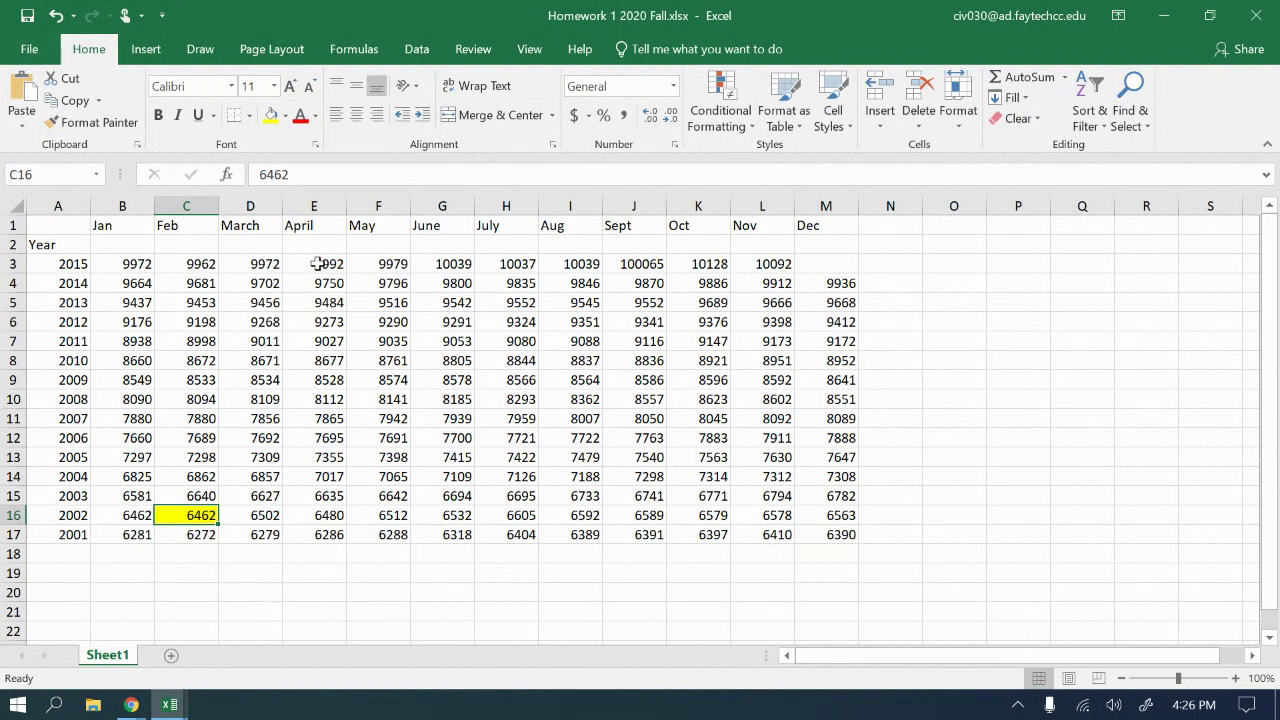
pyautogui.click(205, 494)
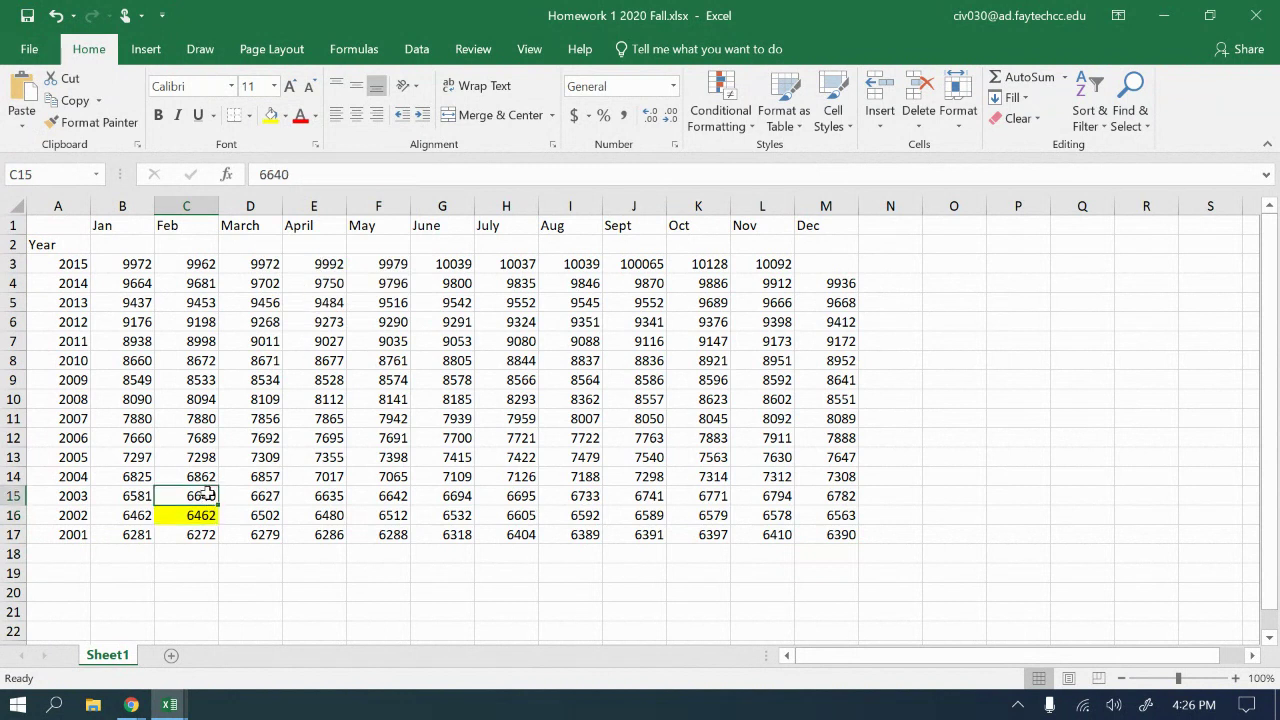
pyautogui.click(284, 116)
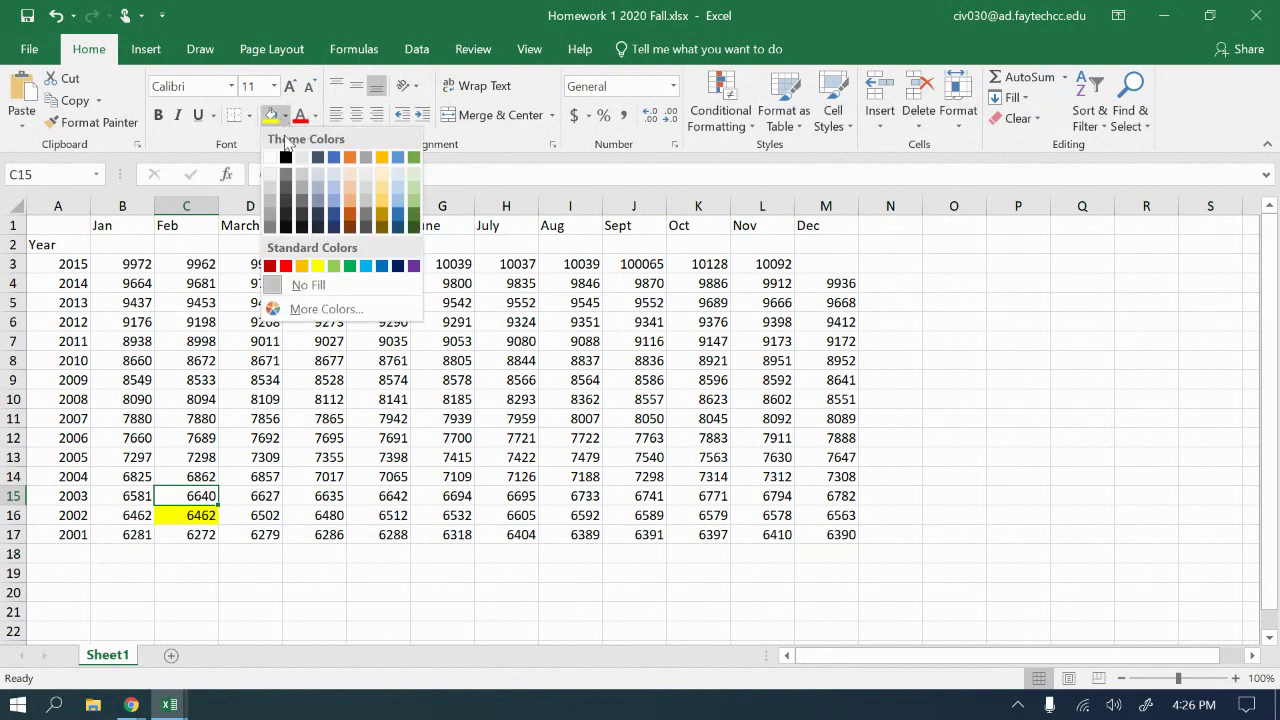
pyautogui.click(286, 266)
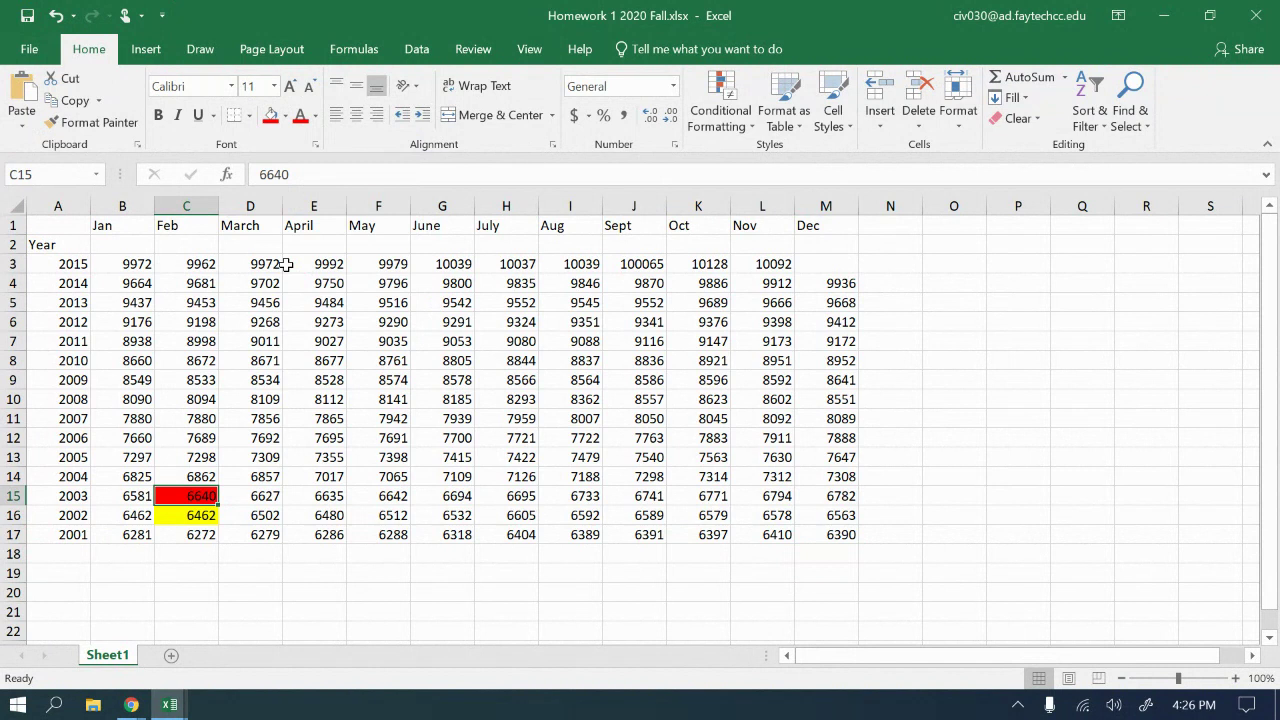
# - Shade the March 2005 cell (D13) light green and the Jan 2009 cell (B9) light blue
pyautogui.click(268, 456)
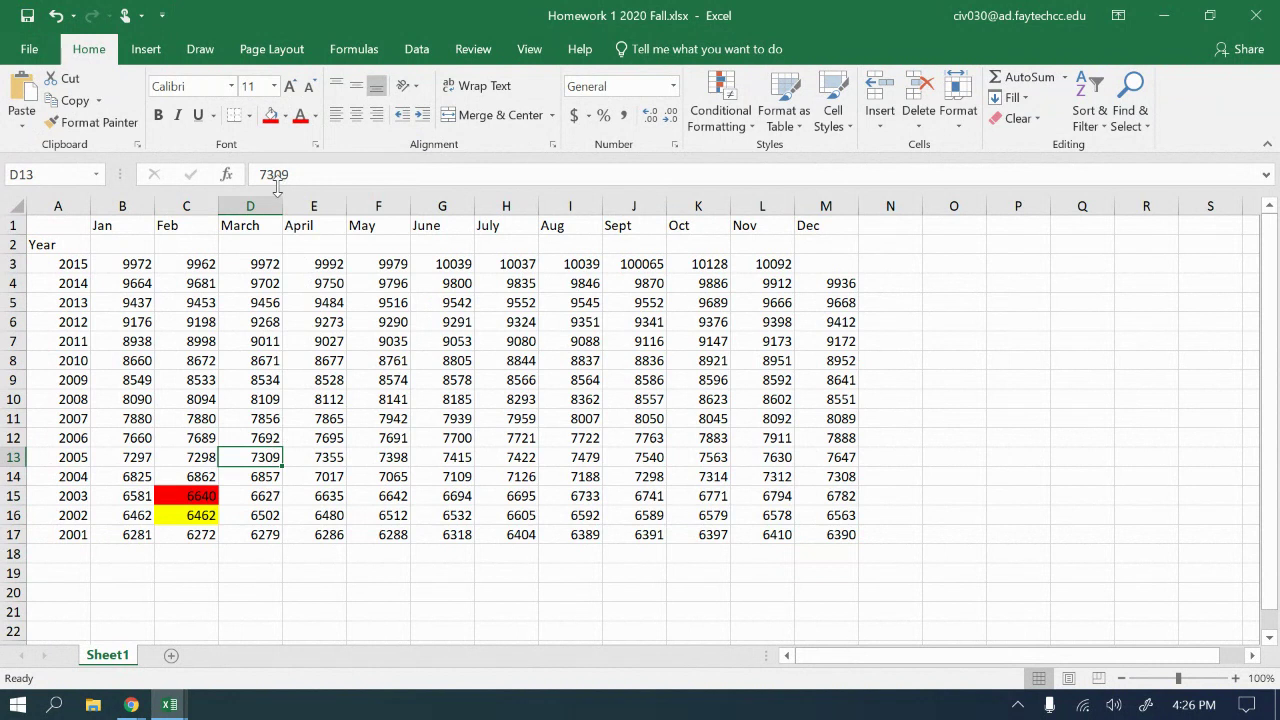
pyautogui.click(285, 115)
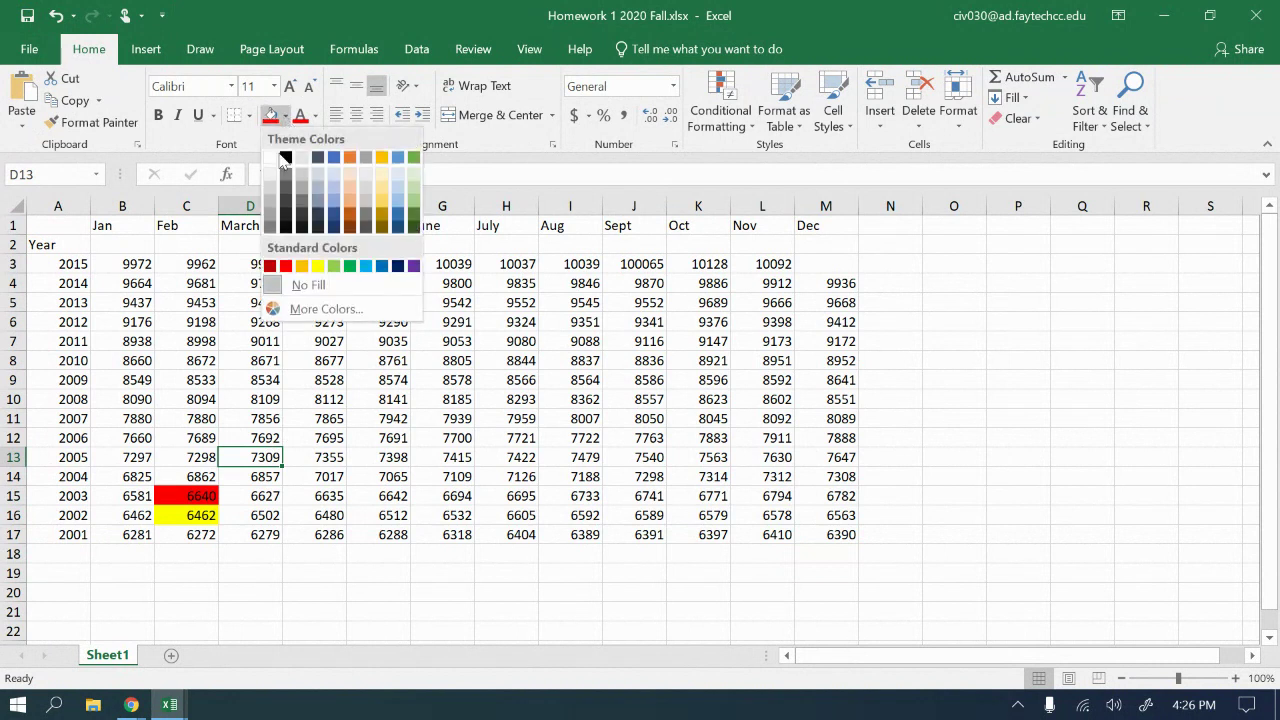
pyautogui.click(334, 265)
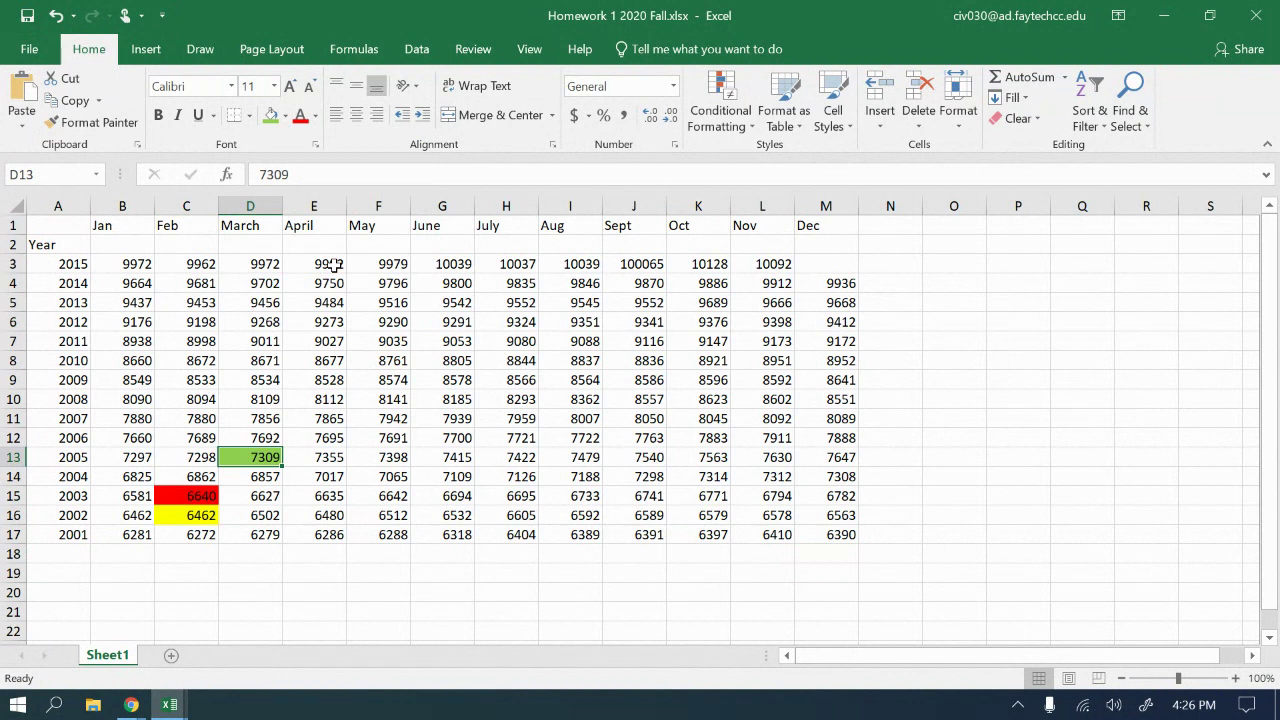
pyautogui.click(143, 376)
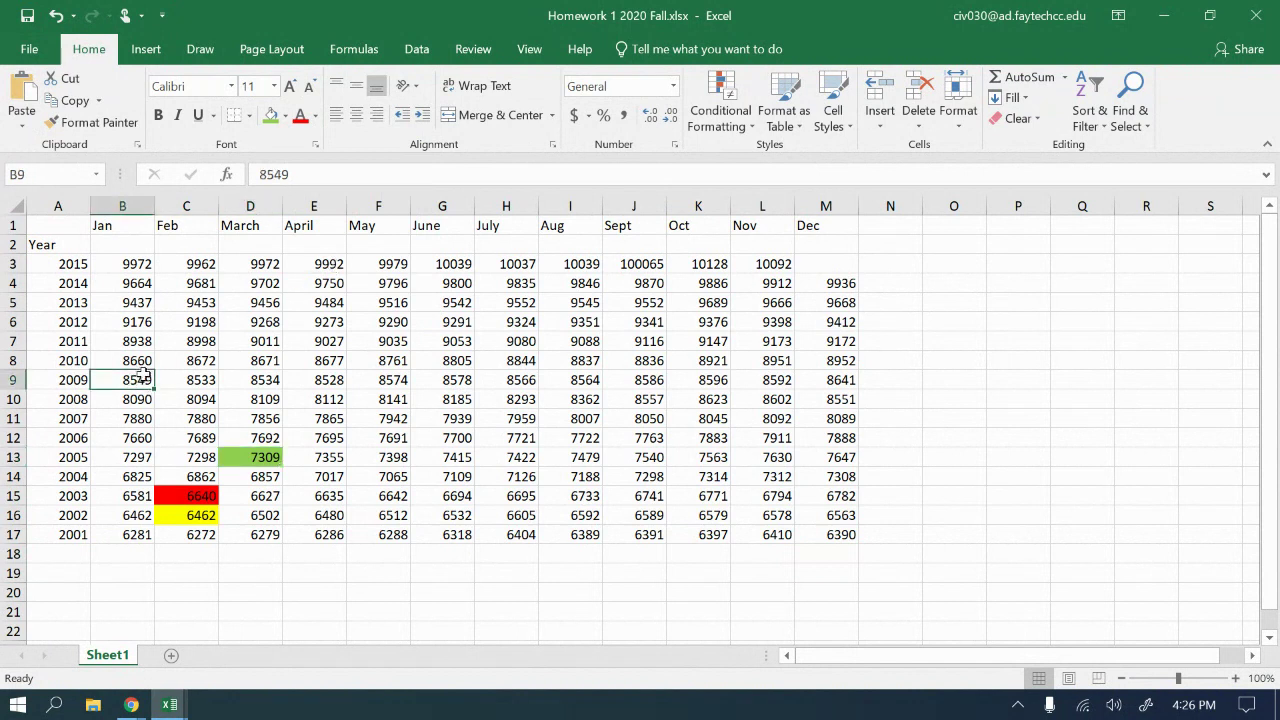
pyautogui.click(284, 115)
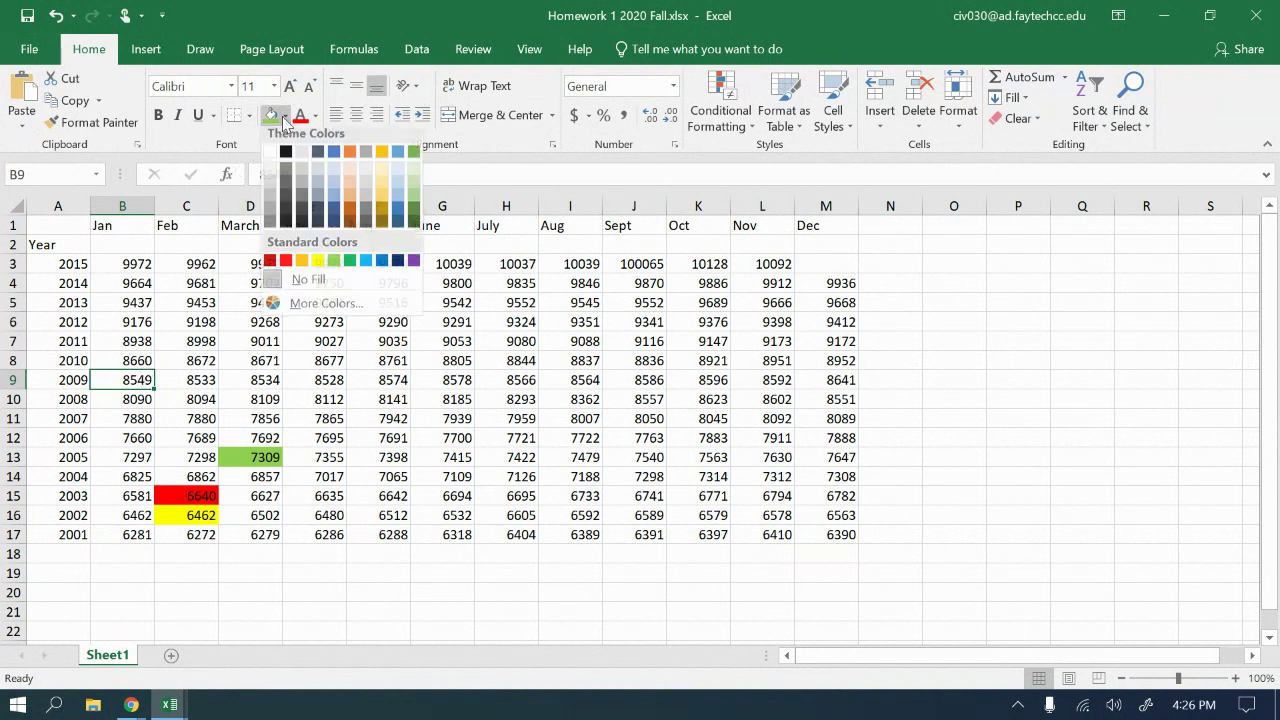
pyautogui.click(367, 266)
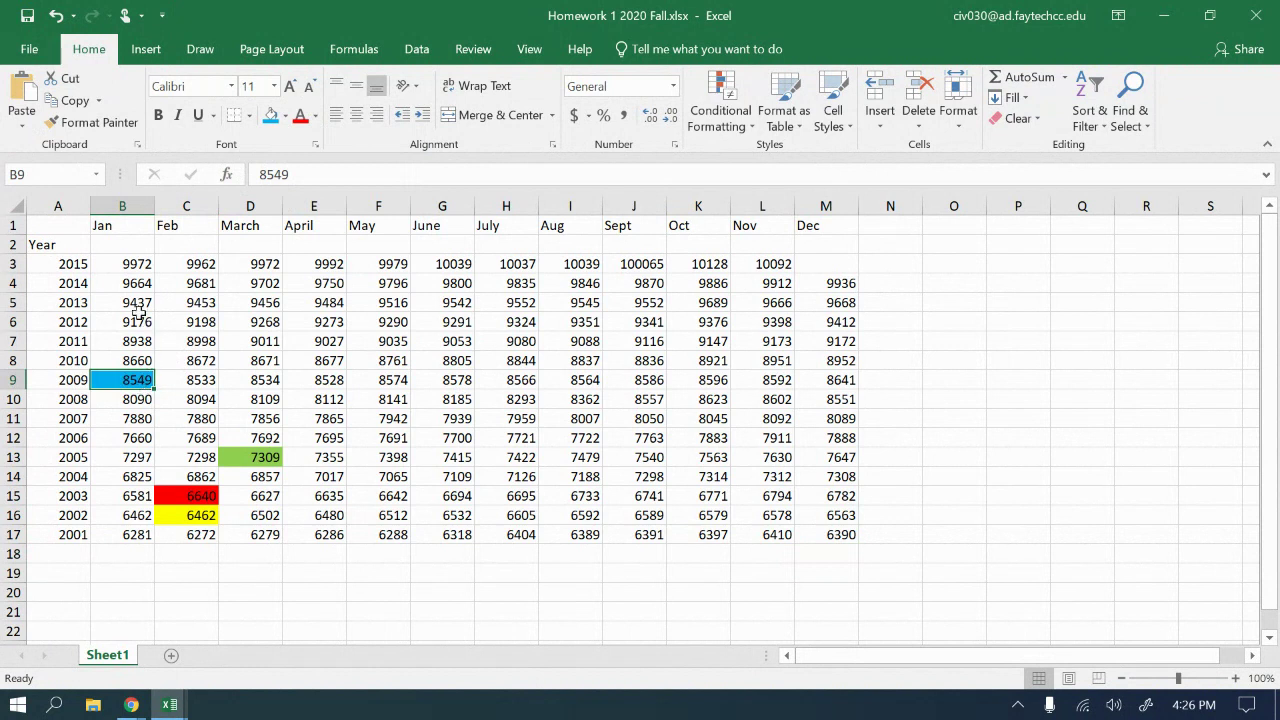
# - Set the font color of the Feb 2015 figure (C3) to the standard purple
pyautogui.click(211, 263)
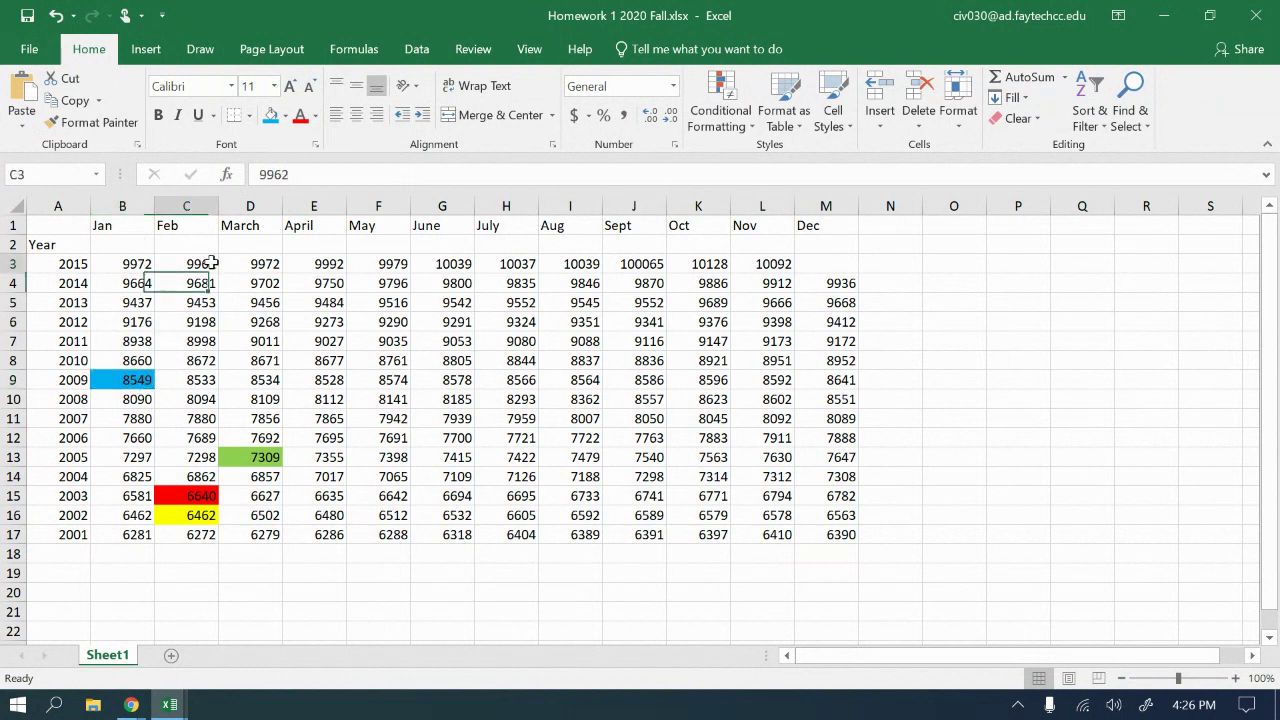
pyautogui.click(315, 116)
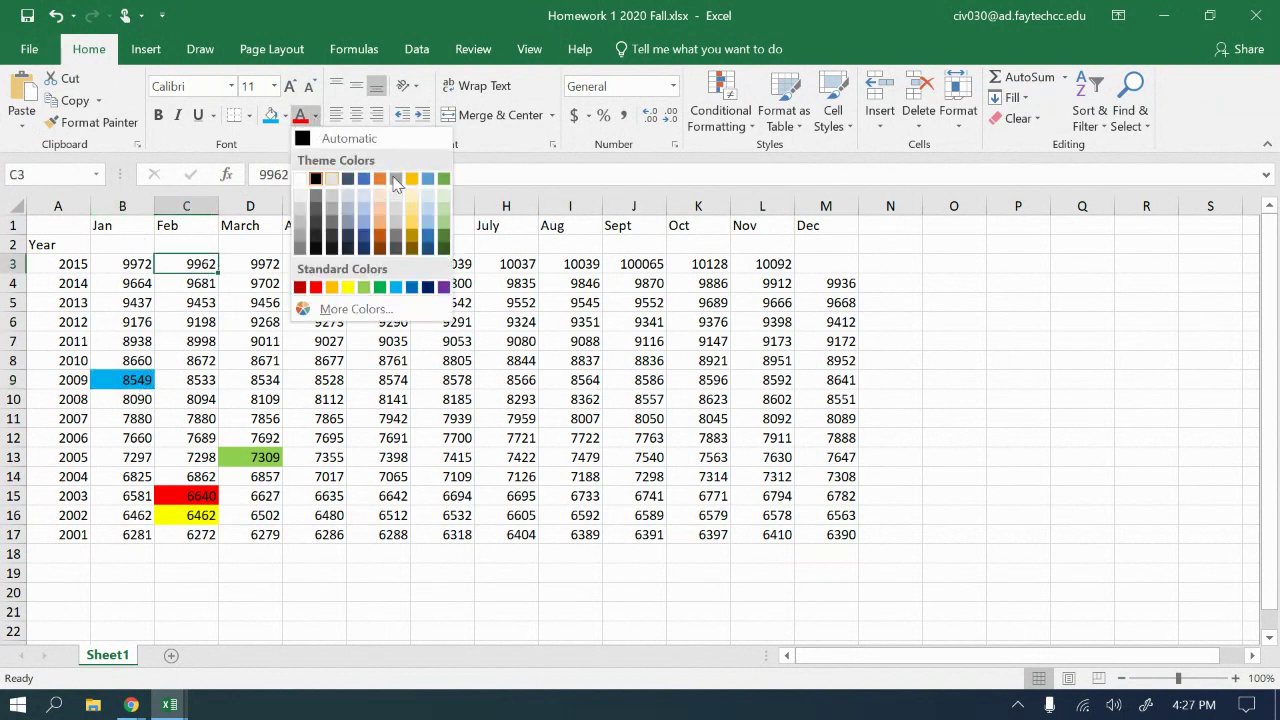
pyautogui.click(446, 288)
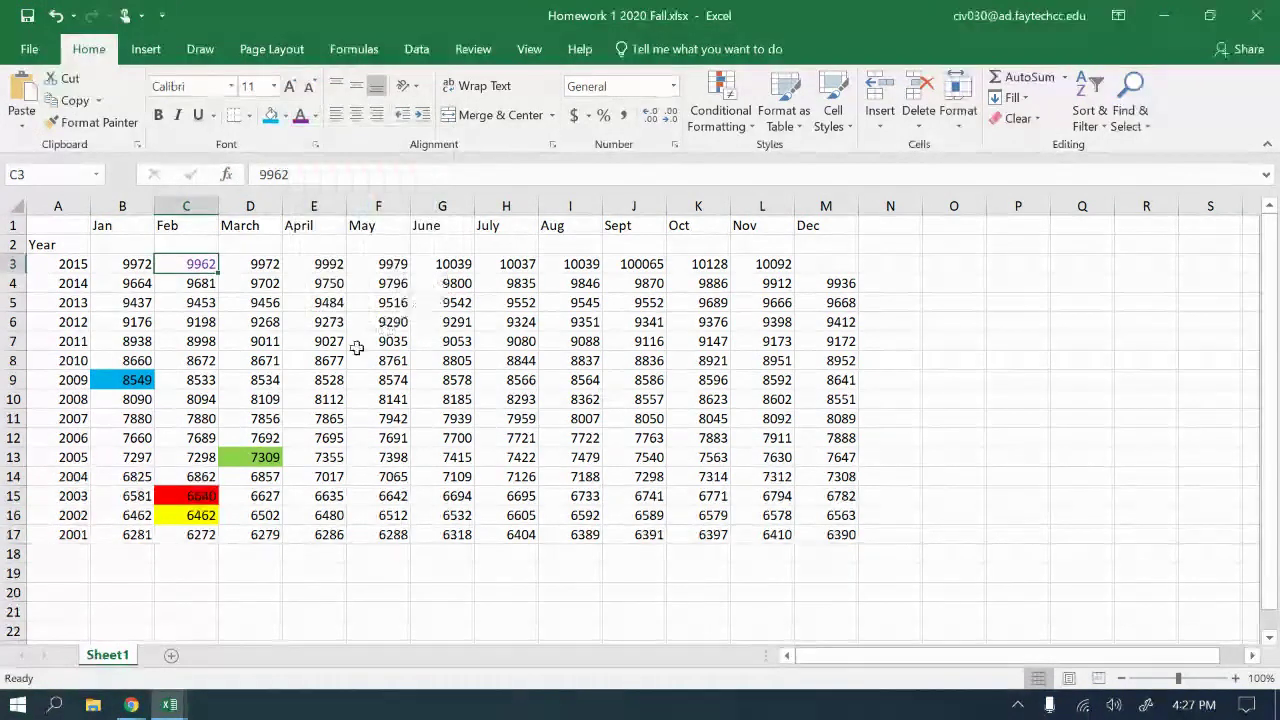
# - Set the font color of the Feb 2015 figure (C3) to black and shade the cell standard purple
pyautogui.click(315, 116)
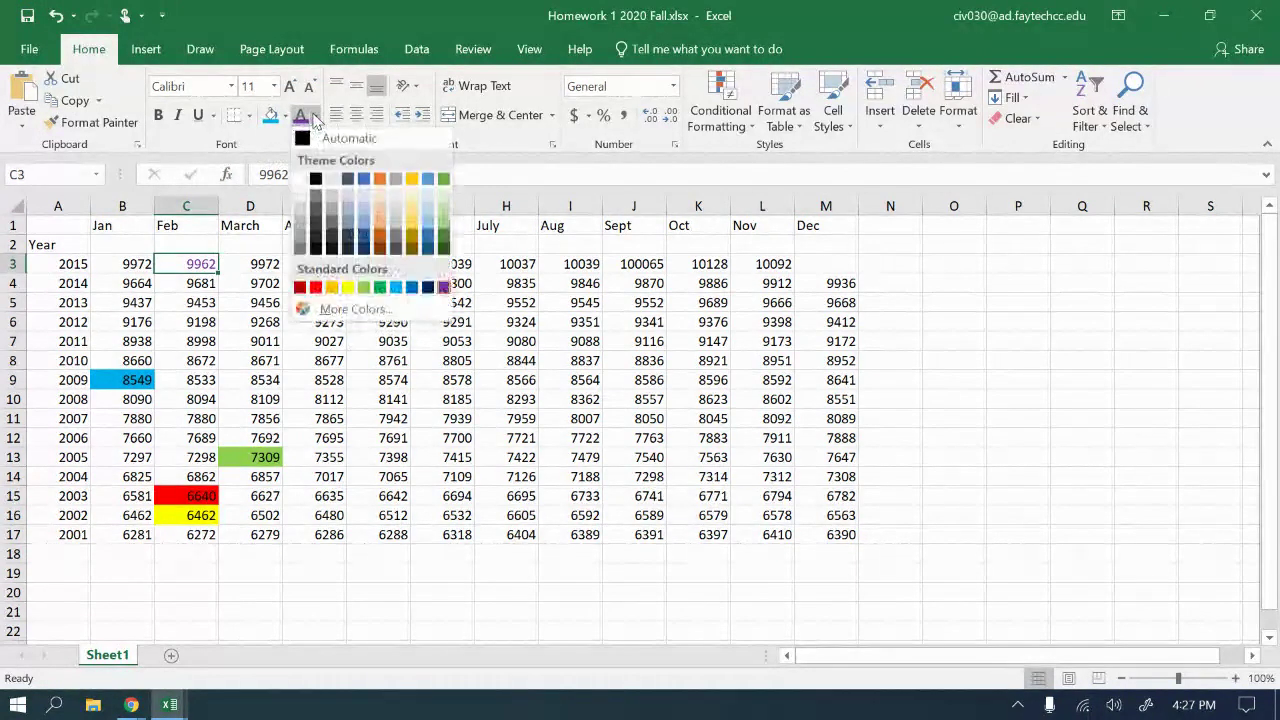
pyautogui.click(315, 175)
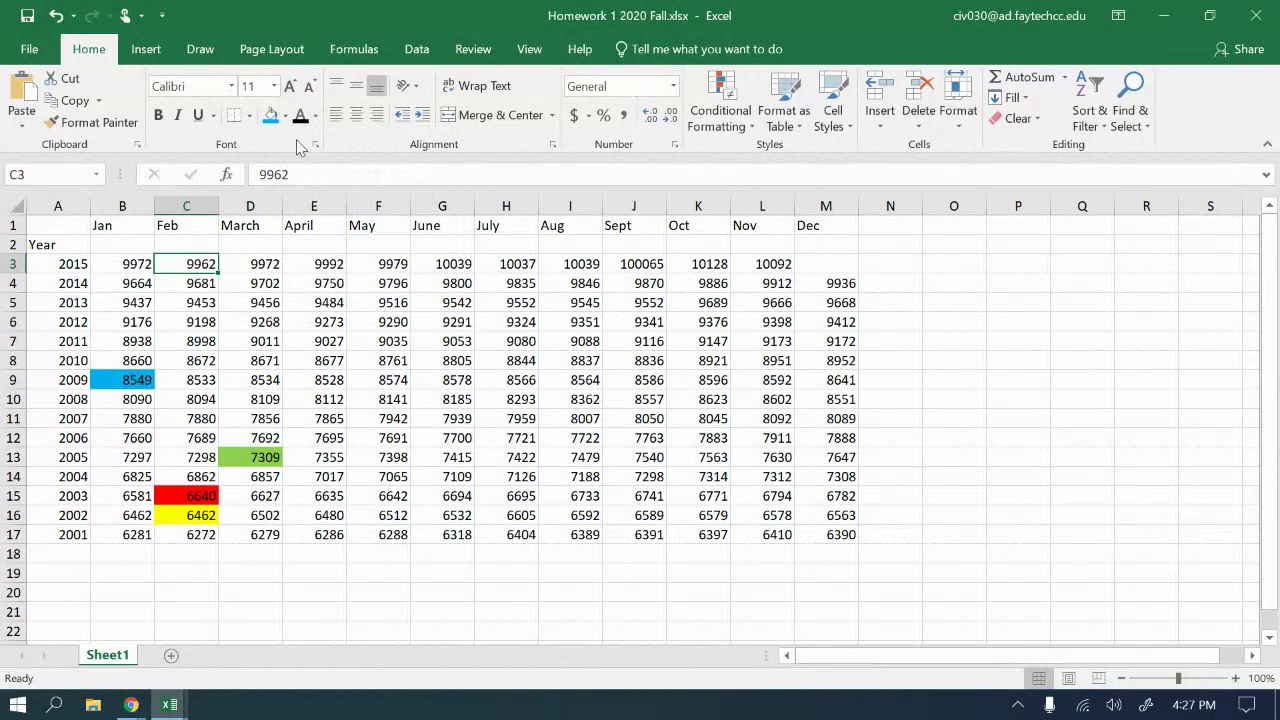
pyautogui.click(270, 116)
pyautogui.click(284, 117)
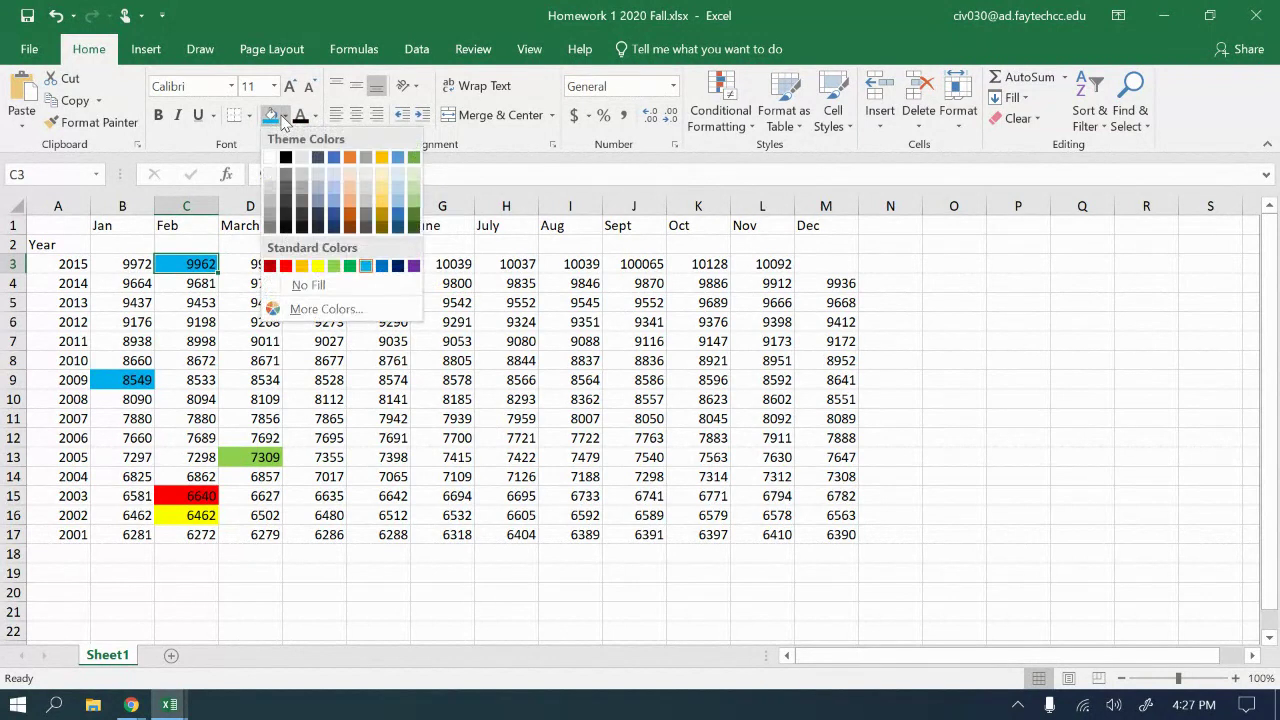
pyautogui.click(413, 266)
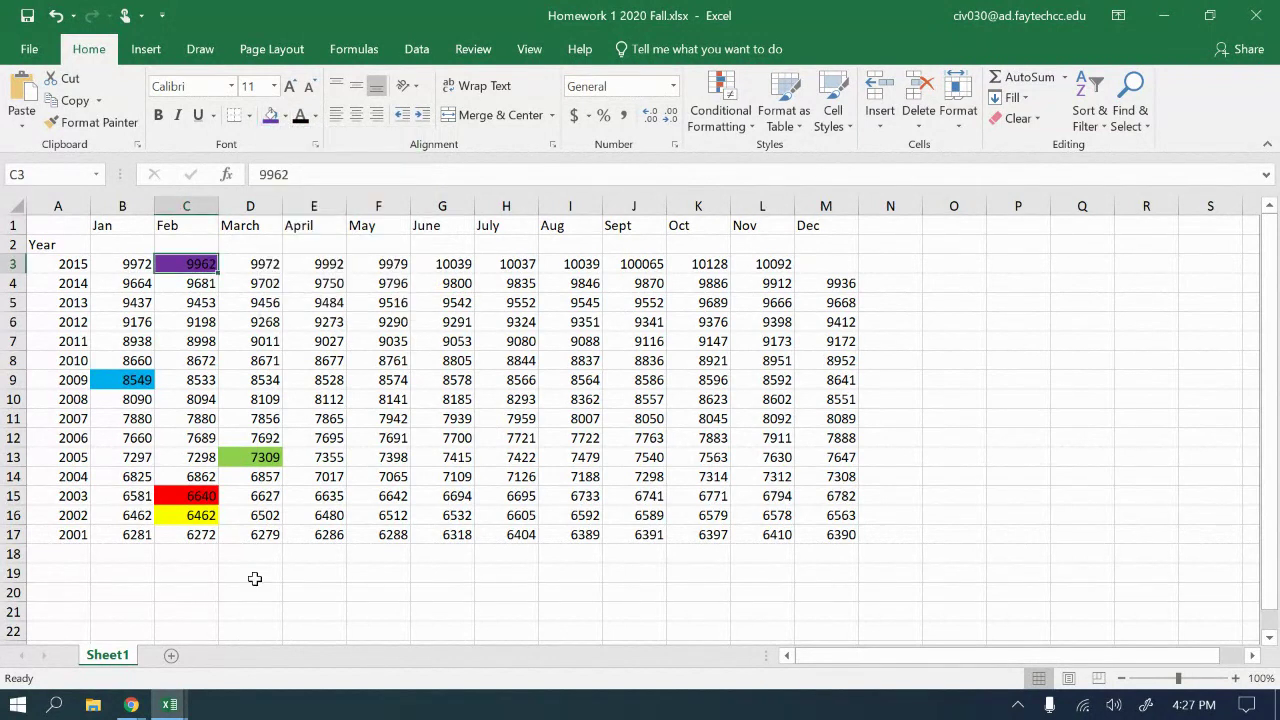
pyautogui.click(226, 625)
pyautogui.click(319, 590)
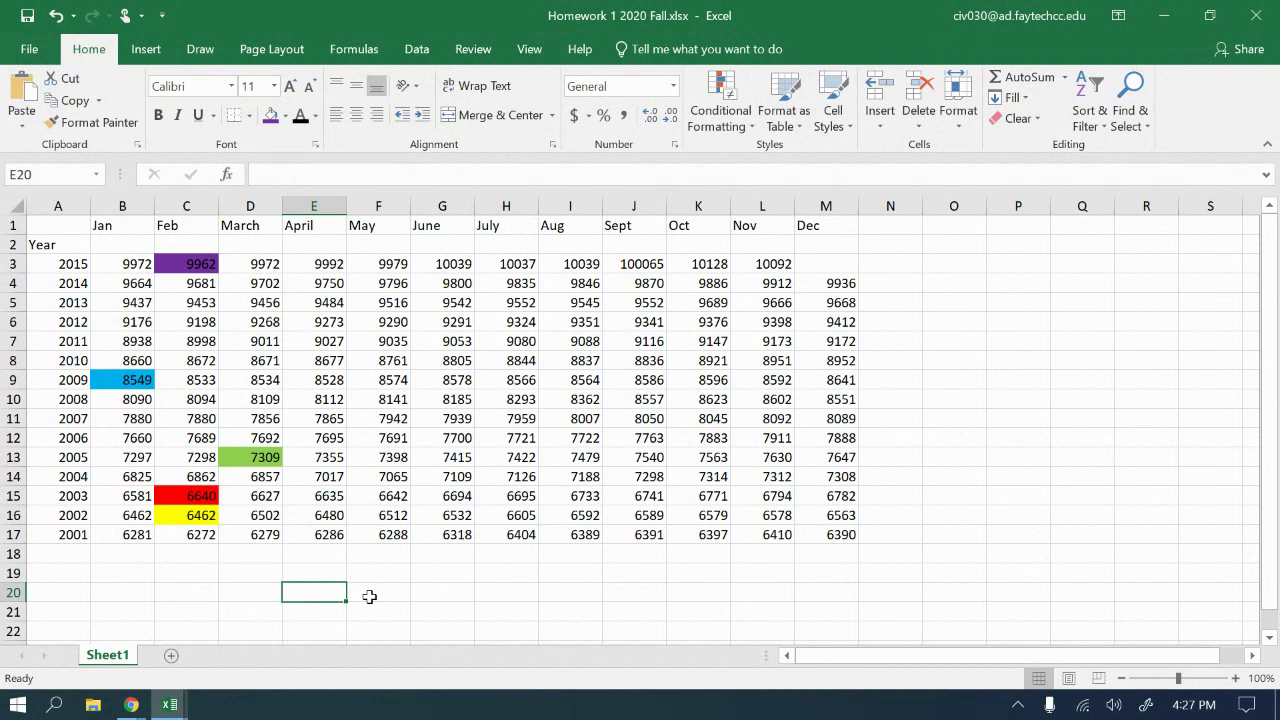
# - Shade the May 2007 cell (F11) with the standard blue
pyautogui.click(203, 515)
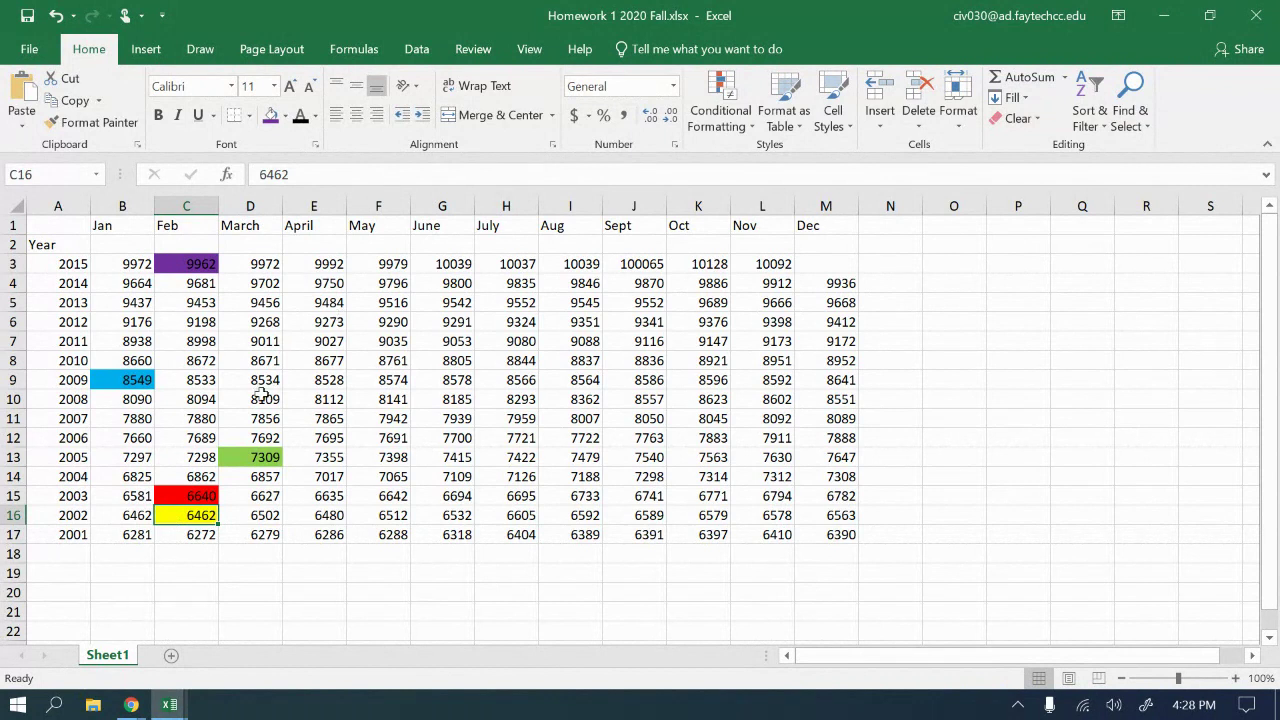
pyautogui.click(401, 419)
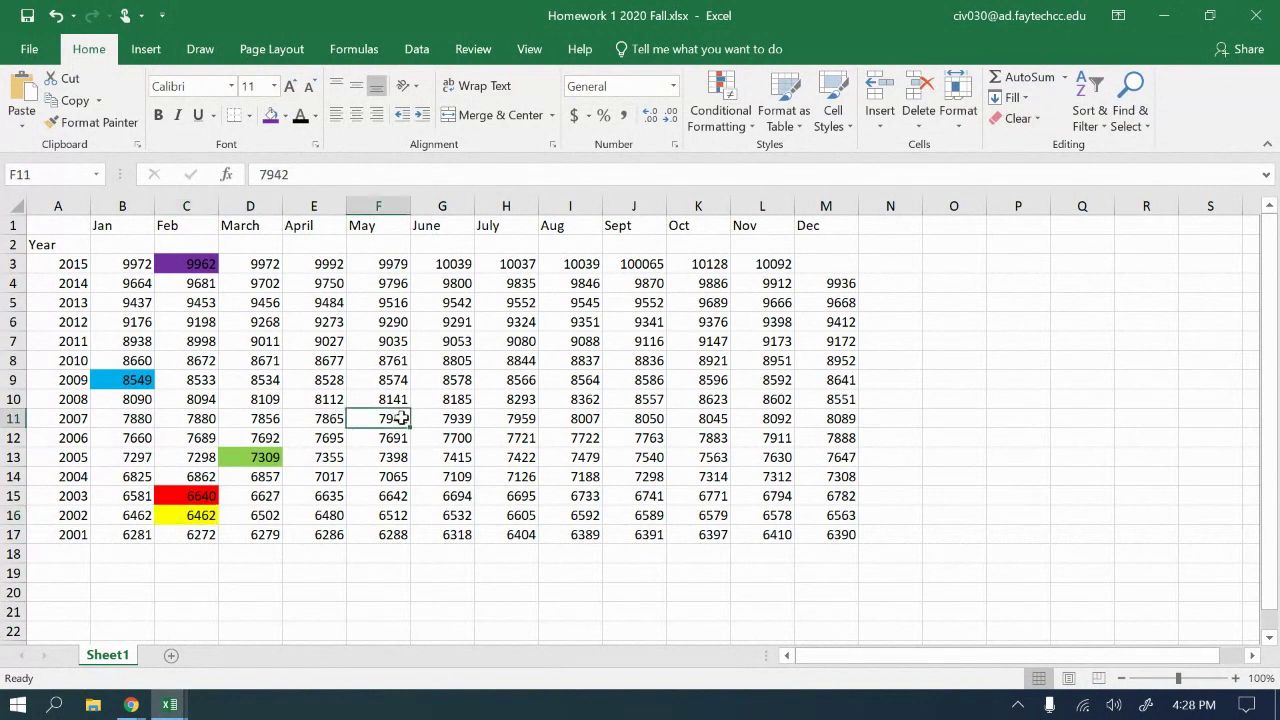
pyautogui.click(285, 115)
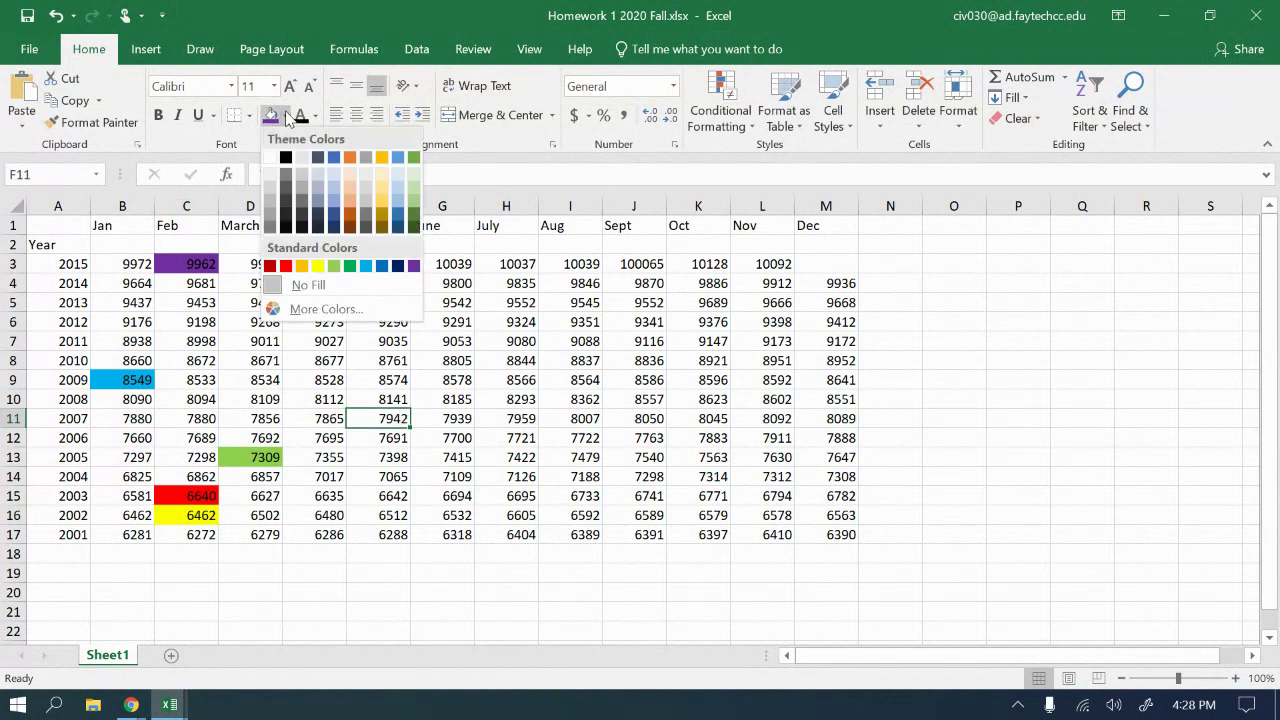
pyautogui.click(383, 267)
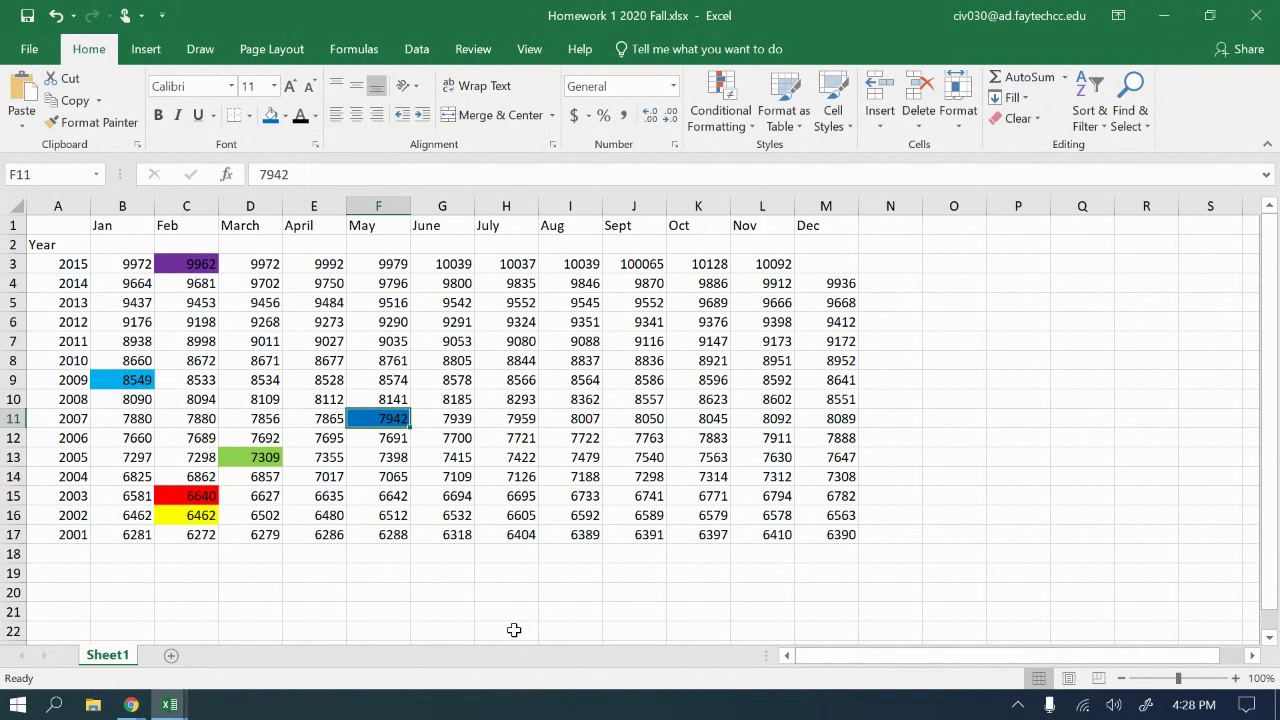
# - Examine the Feb-03 row and its formula below the table in the Homework 1 (1).xlsx workbook
pyautogui.click(168, 706)
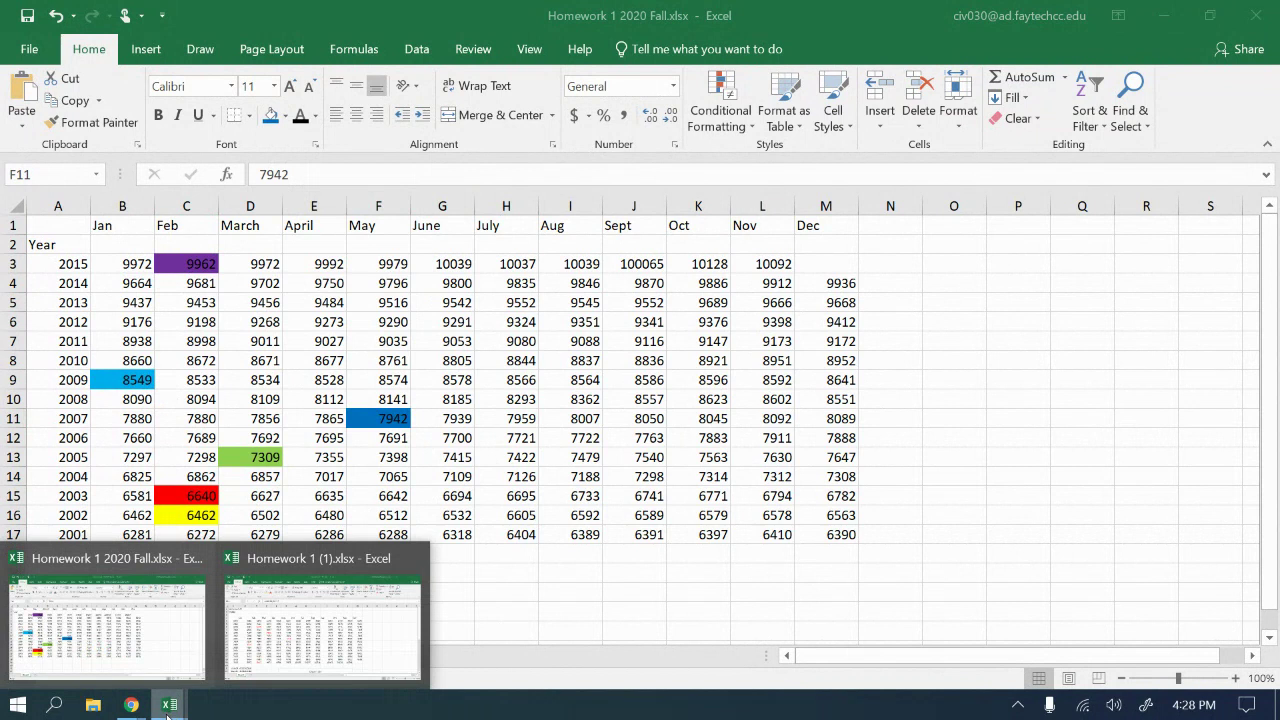
pyautogui.click(127, 638)
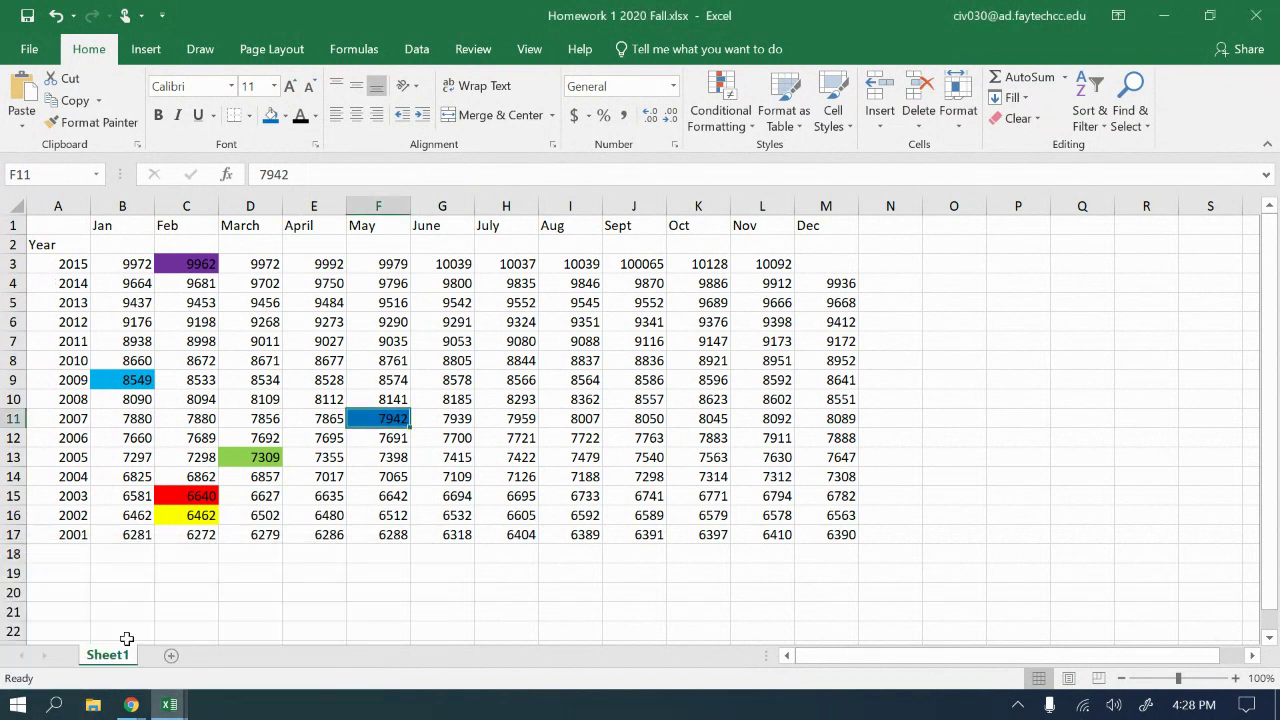
pyautogui.click(172, 702)
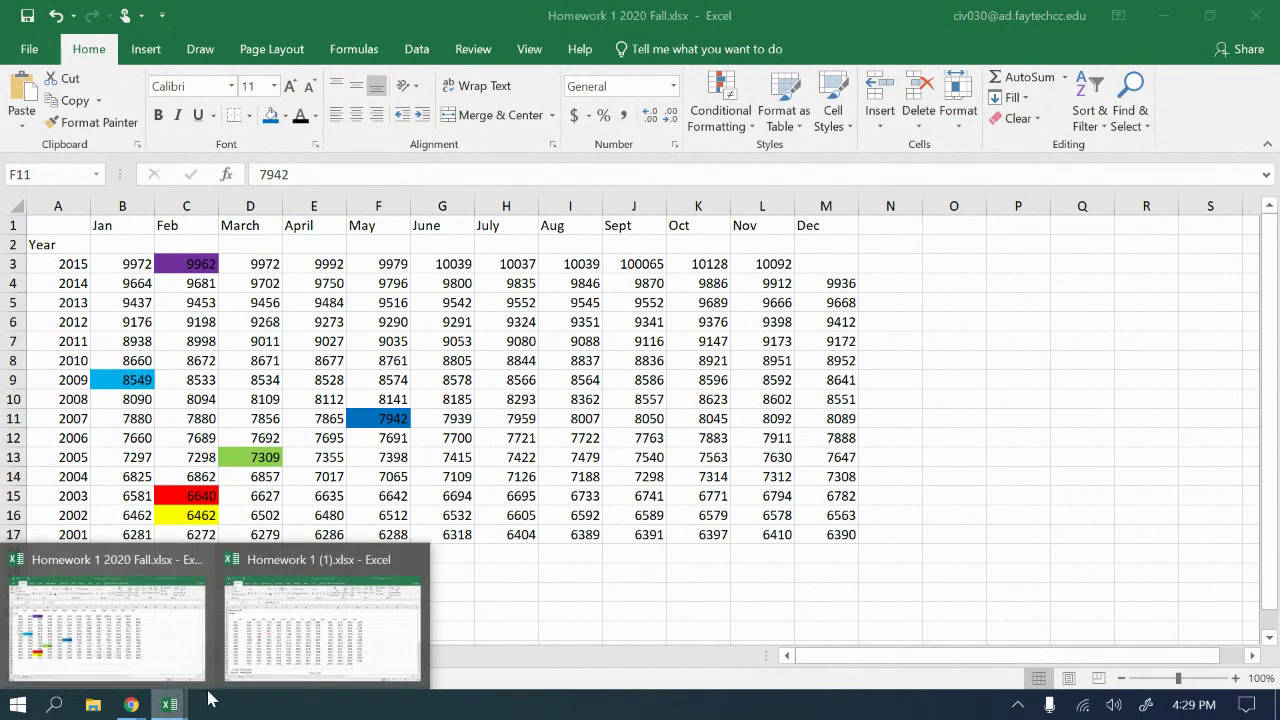
pyautogui.click(300, 640)
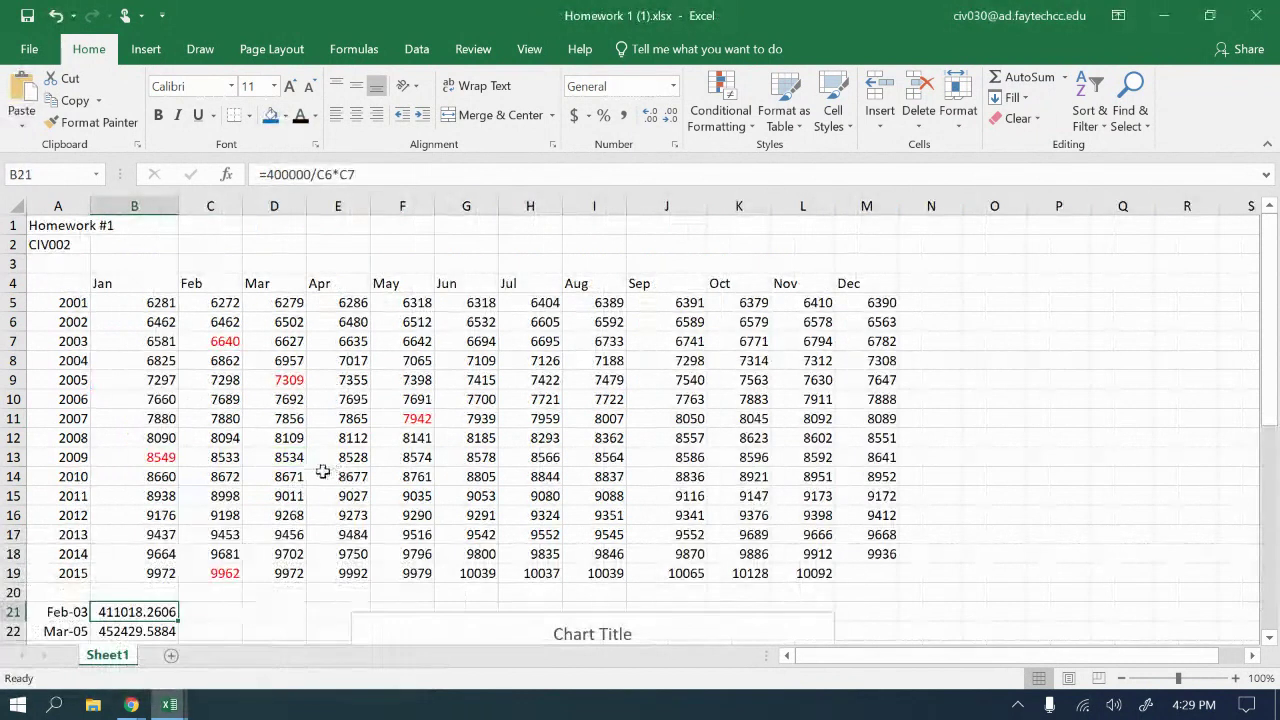
pyautogui.scroll(-2, 135, 590)
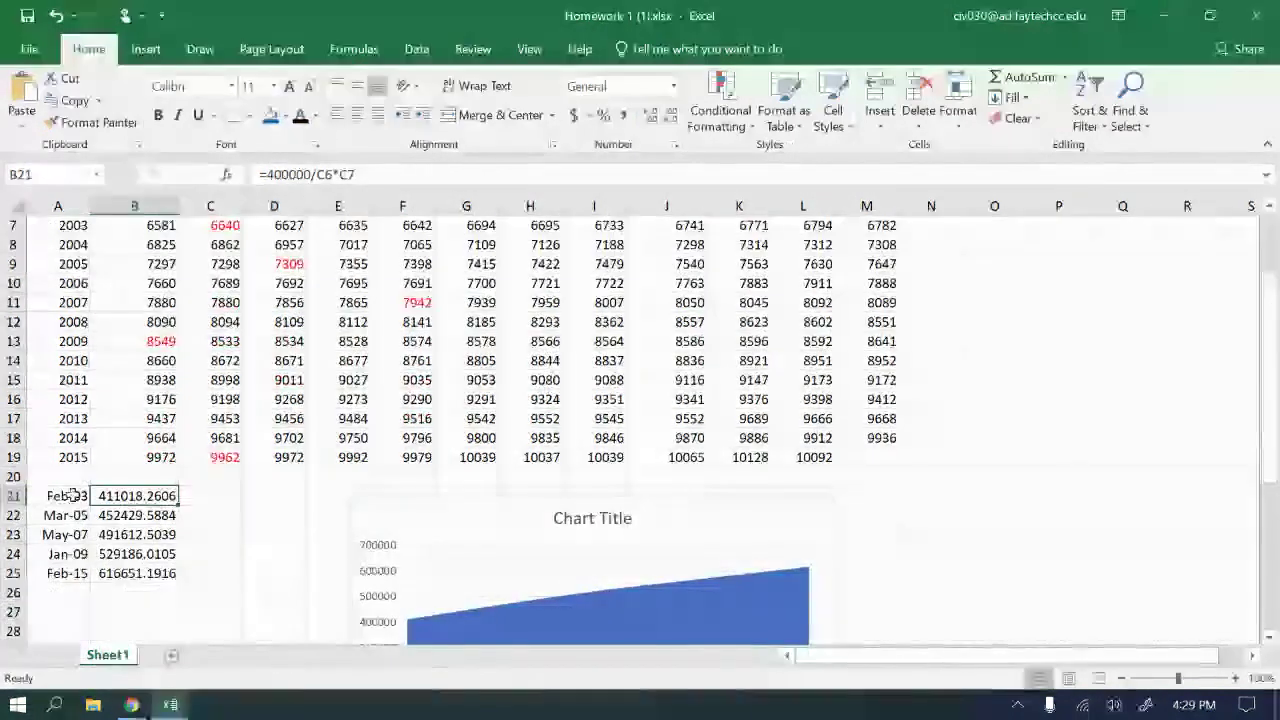
pyautogui.click(78, 496)
pyautogui.click(145, 496)
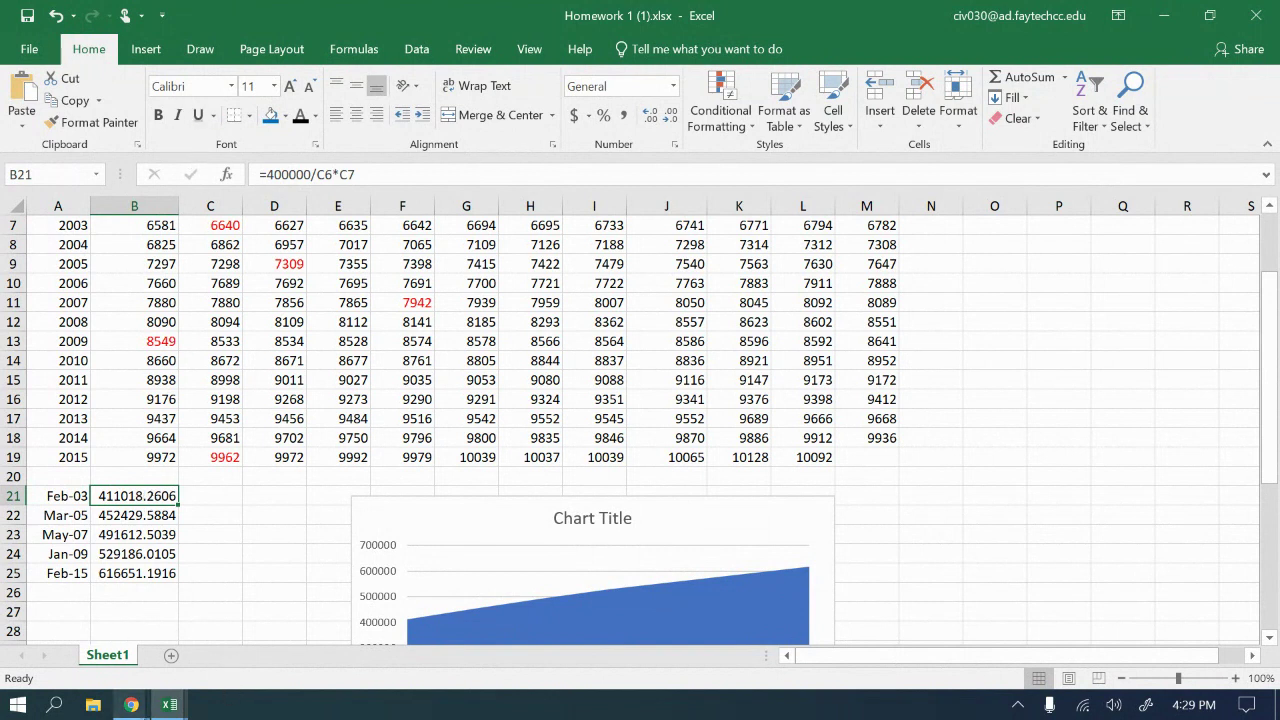
# - Return to the Homework 1 2020 Fall workbook and enter the label FEB 2003 in A20
pyautogui.click(169, 704)
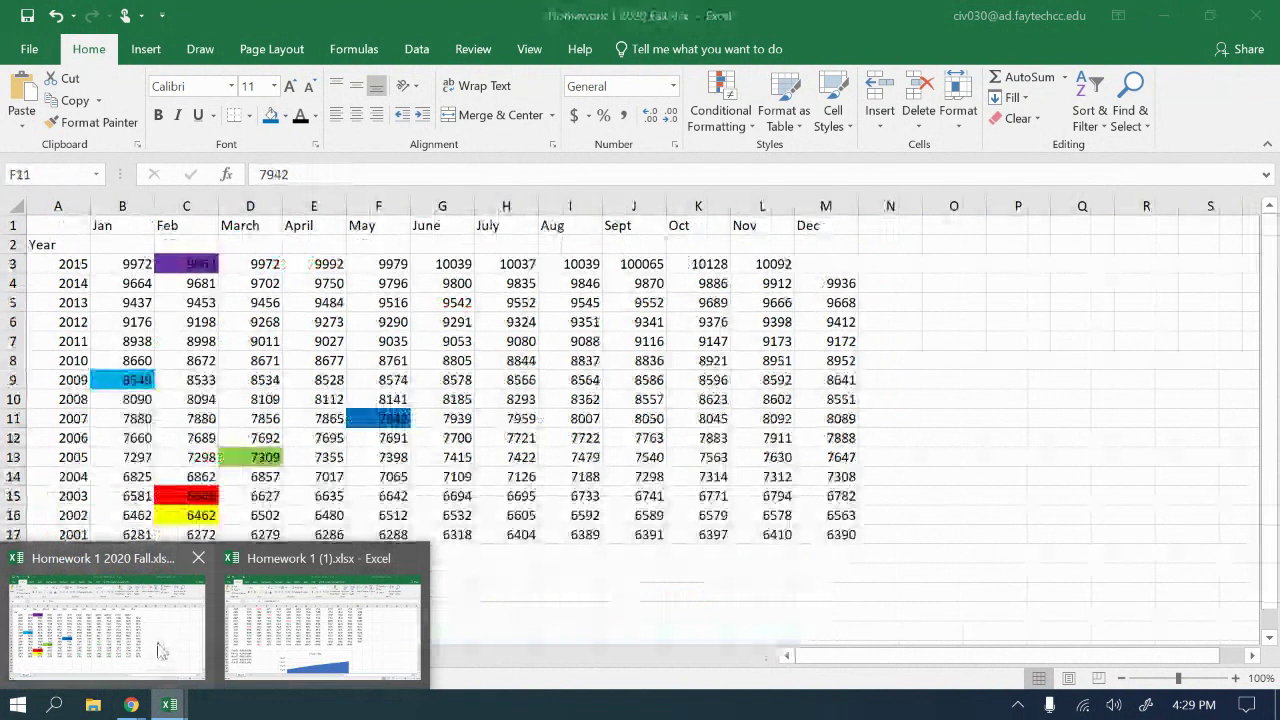
pyautogui.click(157, 670)
pyautogui.click(62, 595)
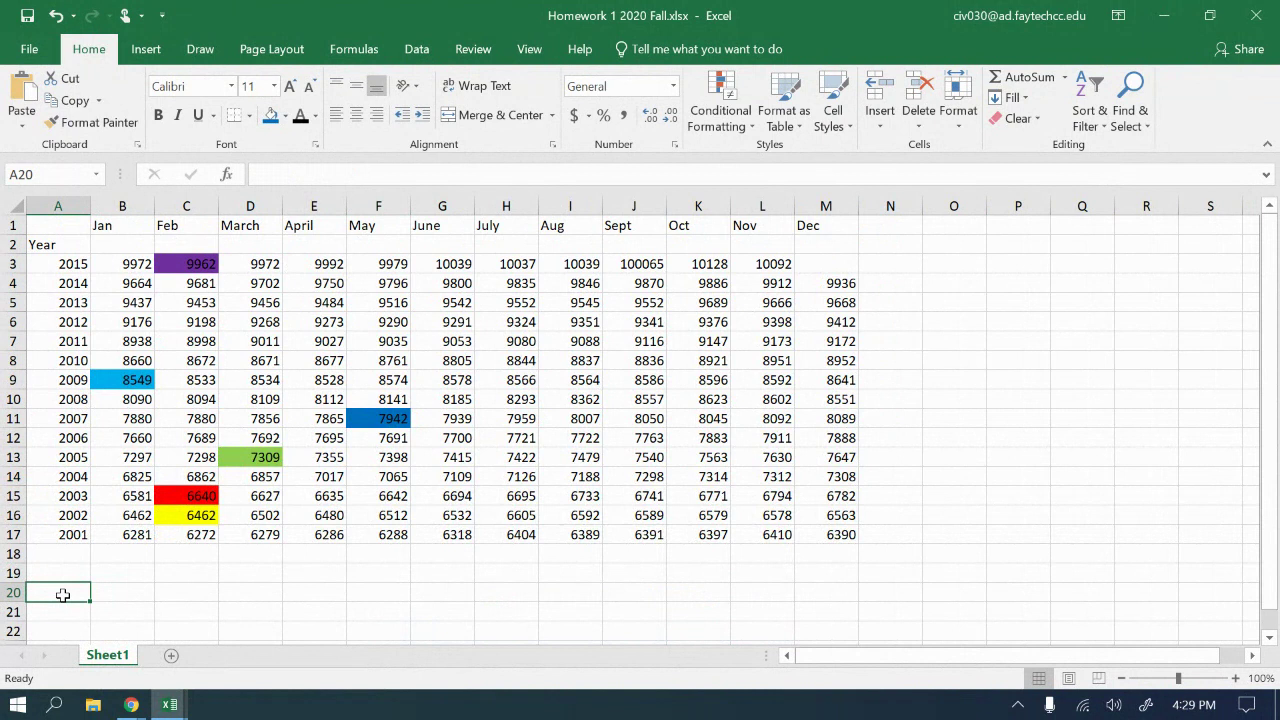
pyautogui.write('FEB')
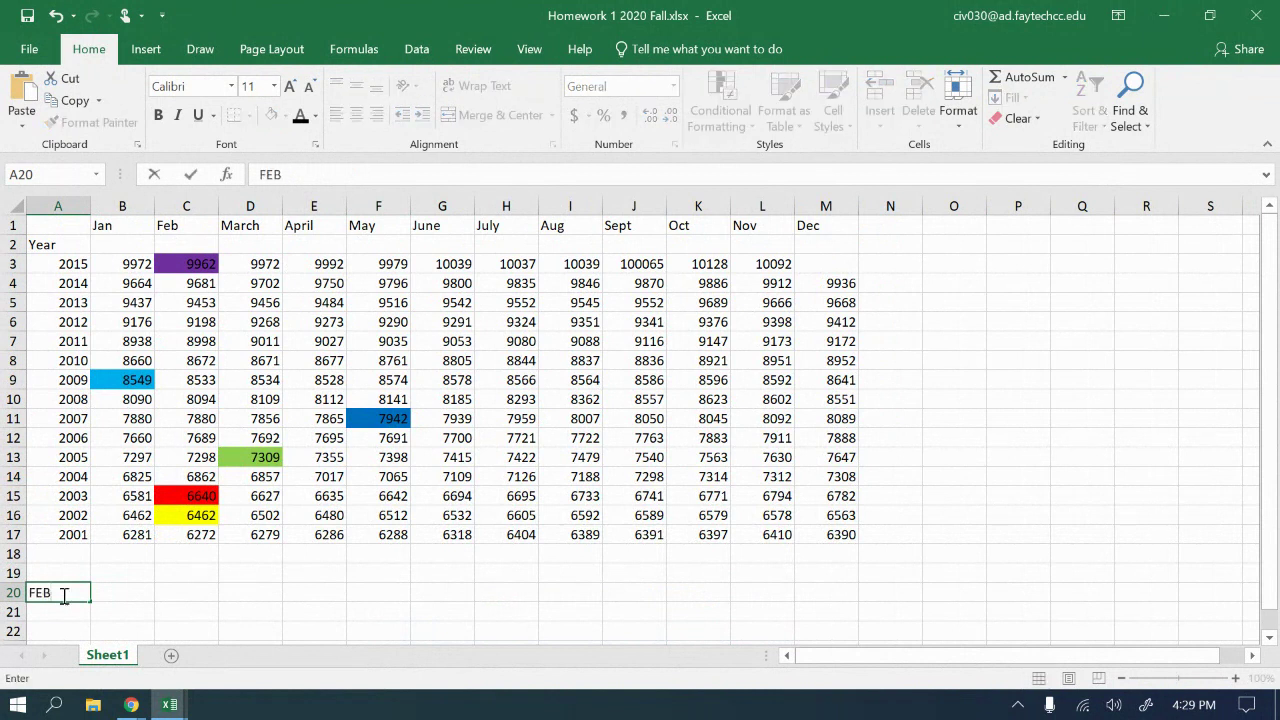
pyautogui.write(' 2003')
pyautogui.press('Tab')
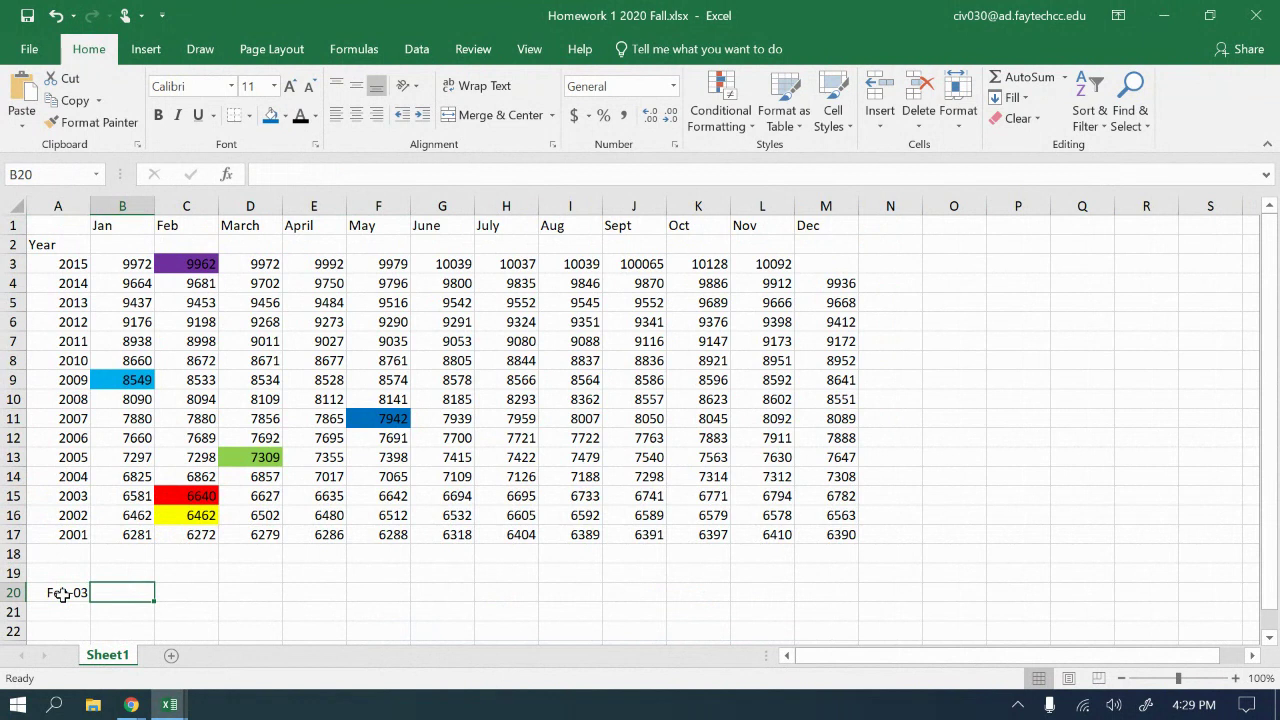
# - Enter the formula =(C15/C16)*400000 in B20 and apply the dollar Accounting format to it
pyautogui.write('=')
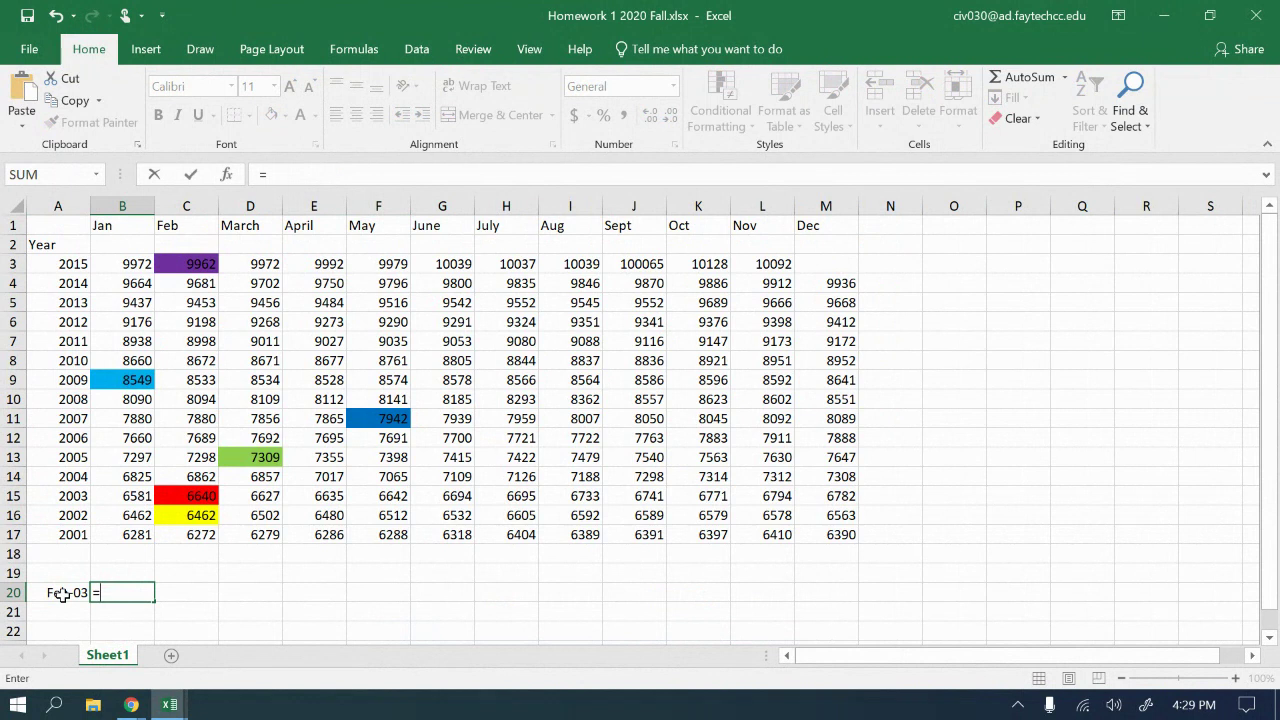
pyautogui.write('9')
pyautogui.press('BackSpace')
pyautogui.click(205, 496)
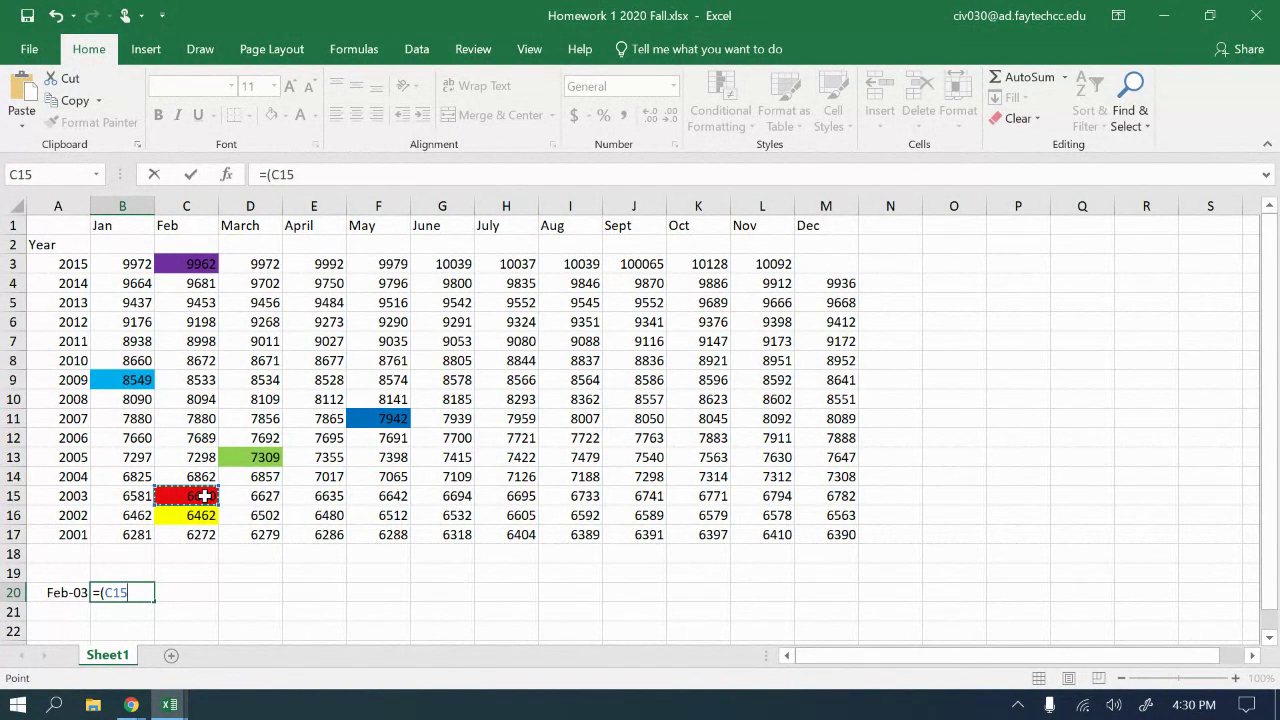
pyautogui.write('/')
pyautogui.click(197, 511)
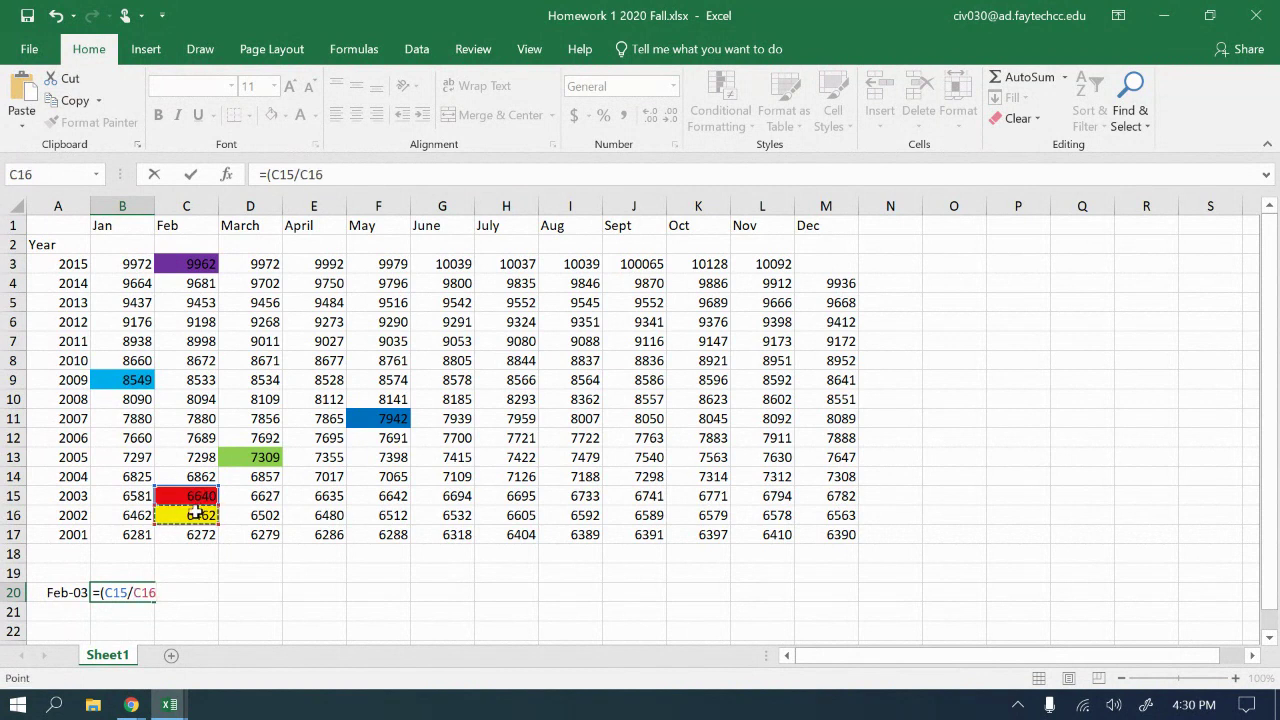
pyautogui.write(')*400000')
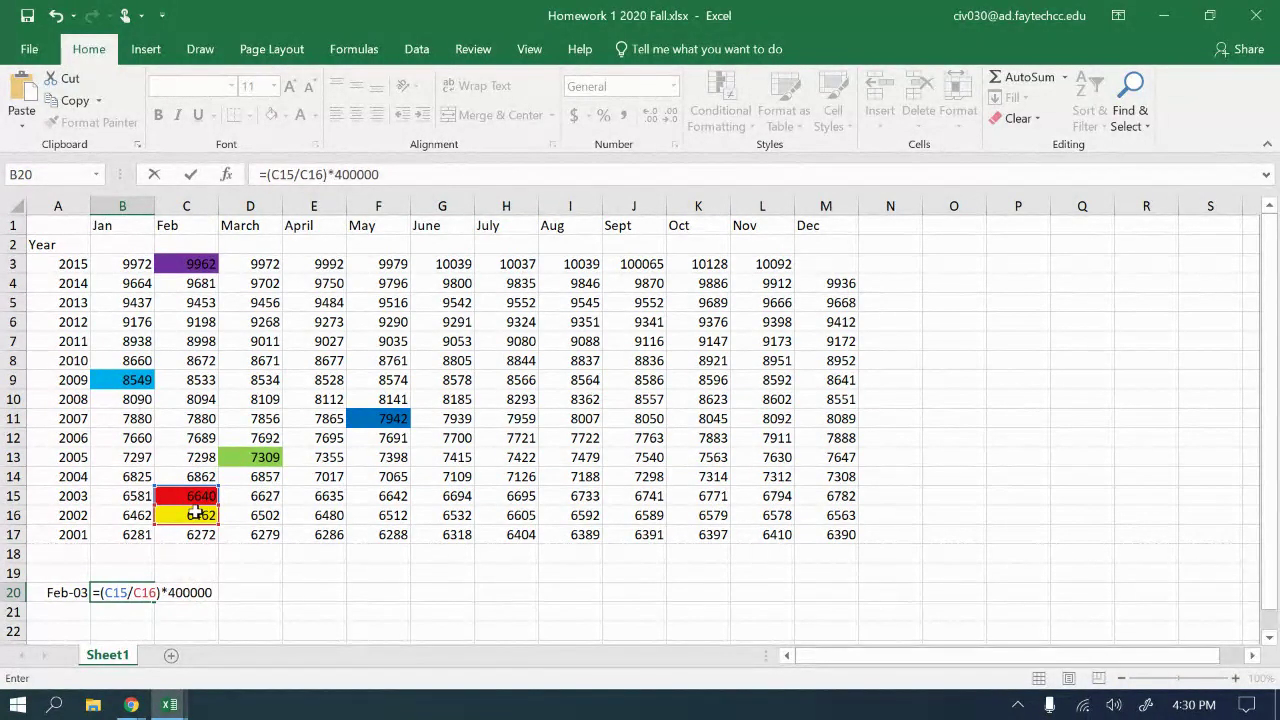
pyautogui.press('Return')
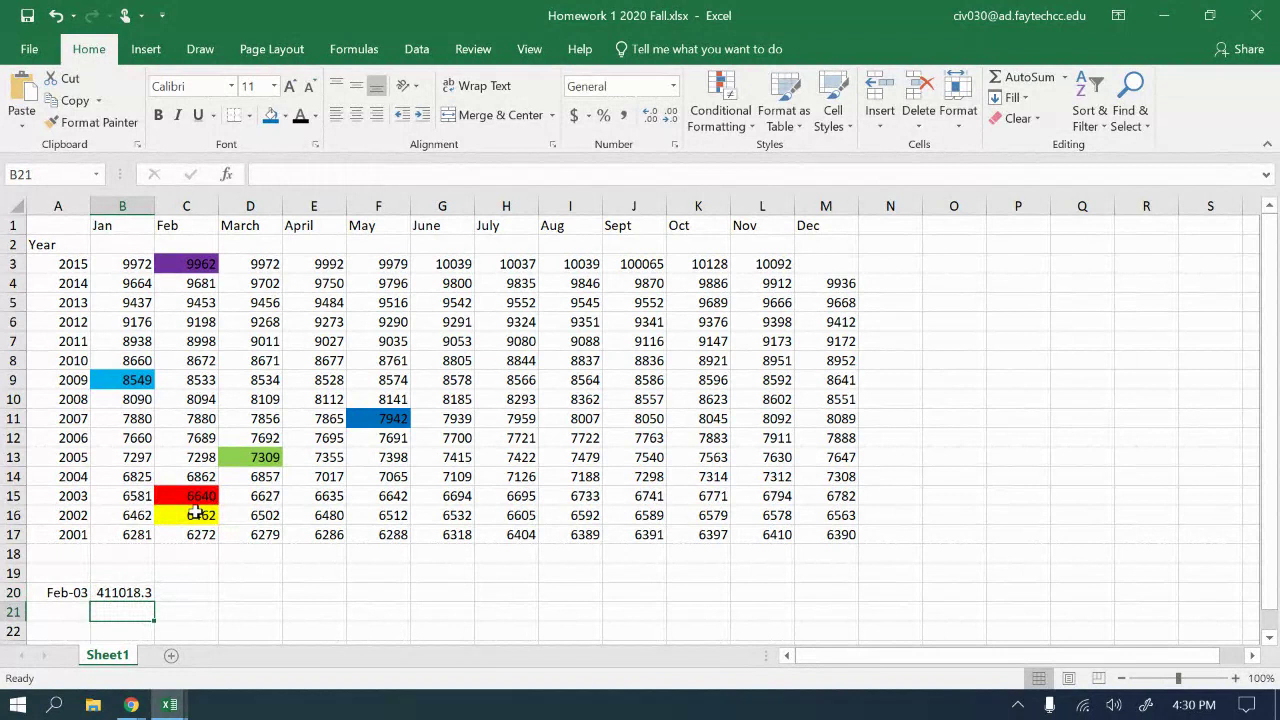
pyautogui.click(124, 592)
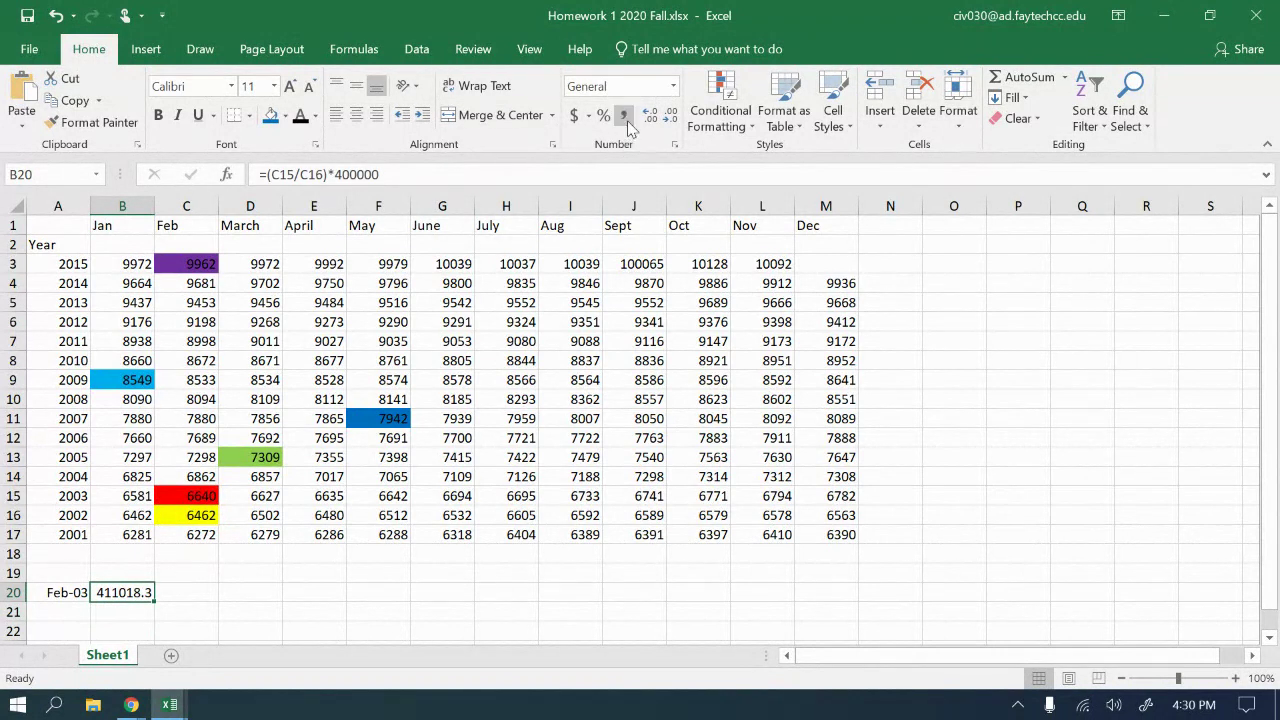
pyautogui.click(575, 116)
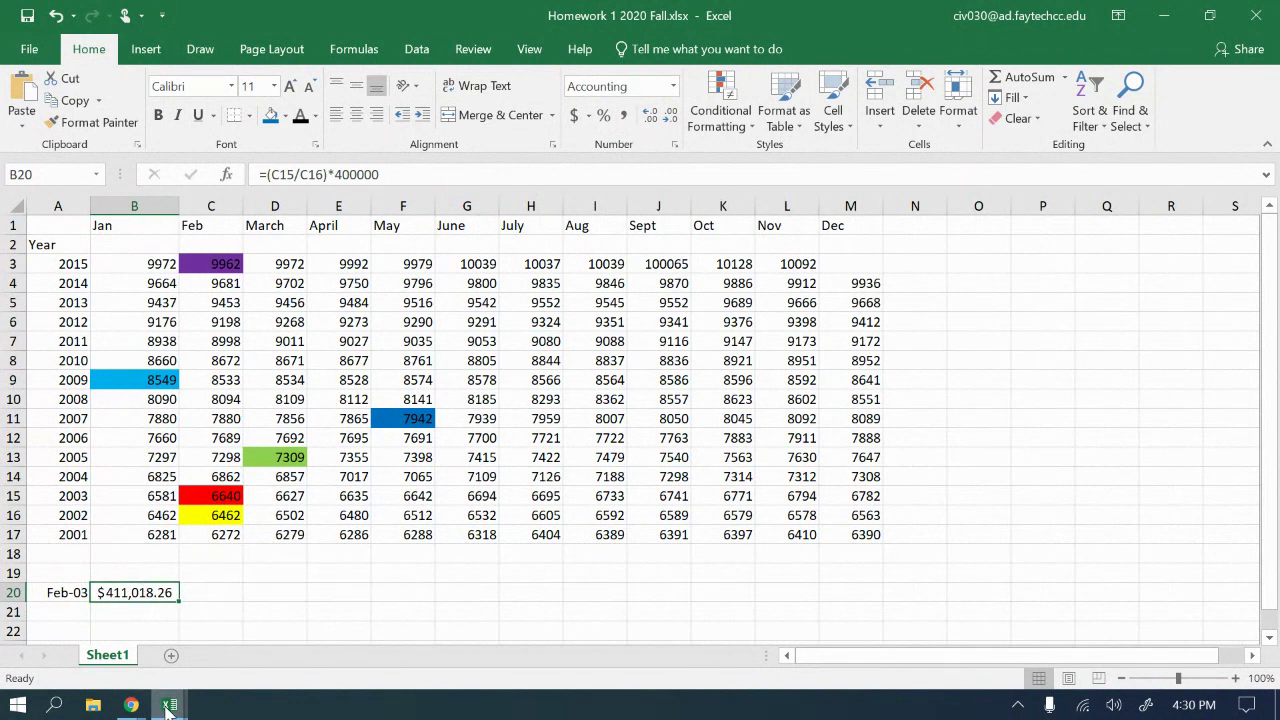
# - Compare the Feb 2003 result in B20 with the Feb-03 result and dated rows in the Homework 1 (1).xlsx workbook
pyautogui.moveTo(170, 706)
pyautogui.click(155, 667)
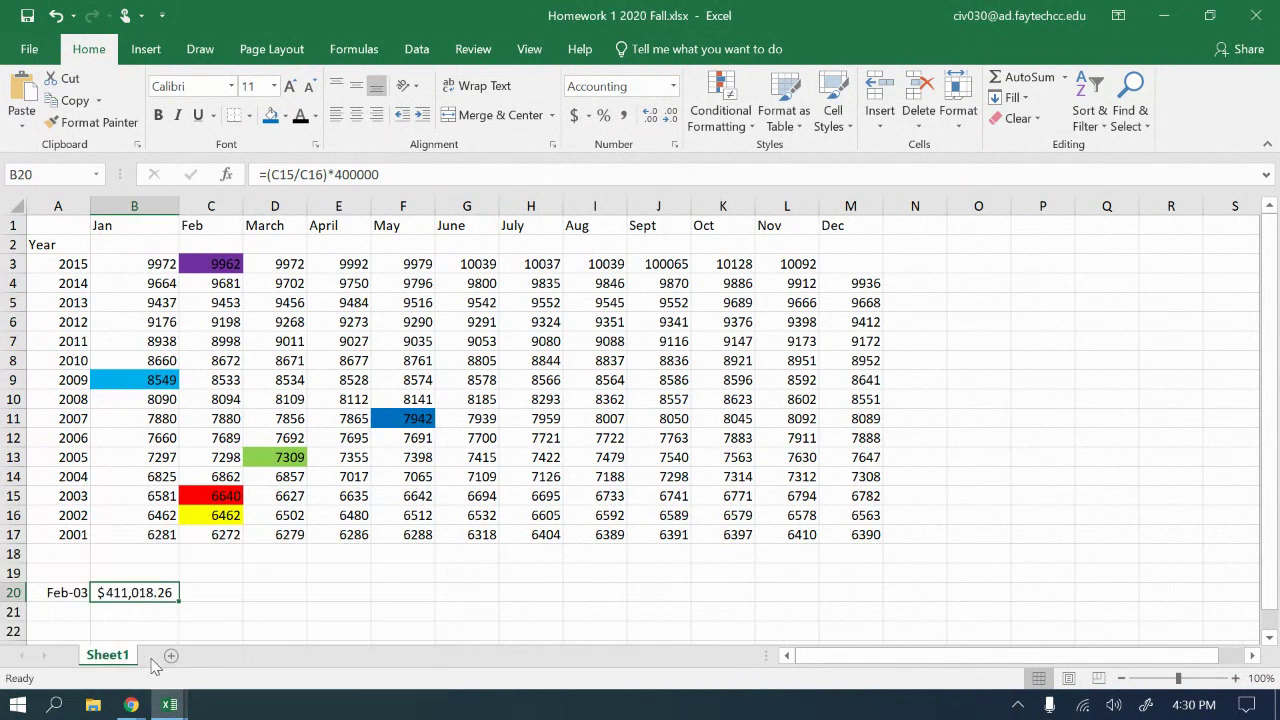
pyautogui.moveTo(170, 704)
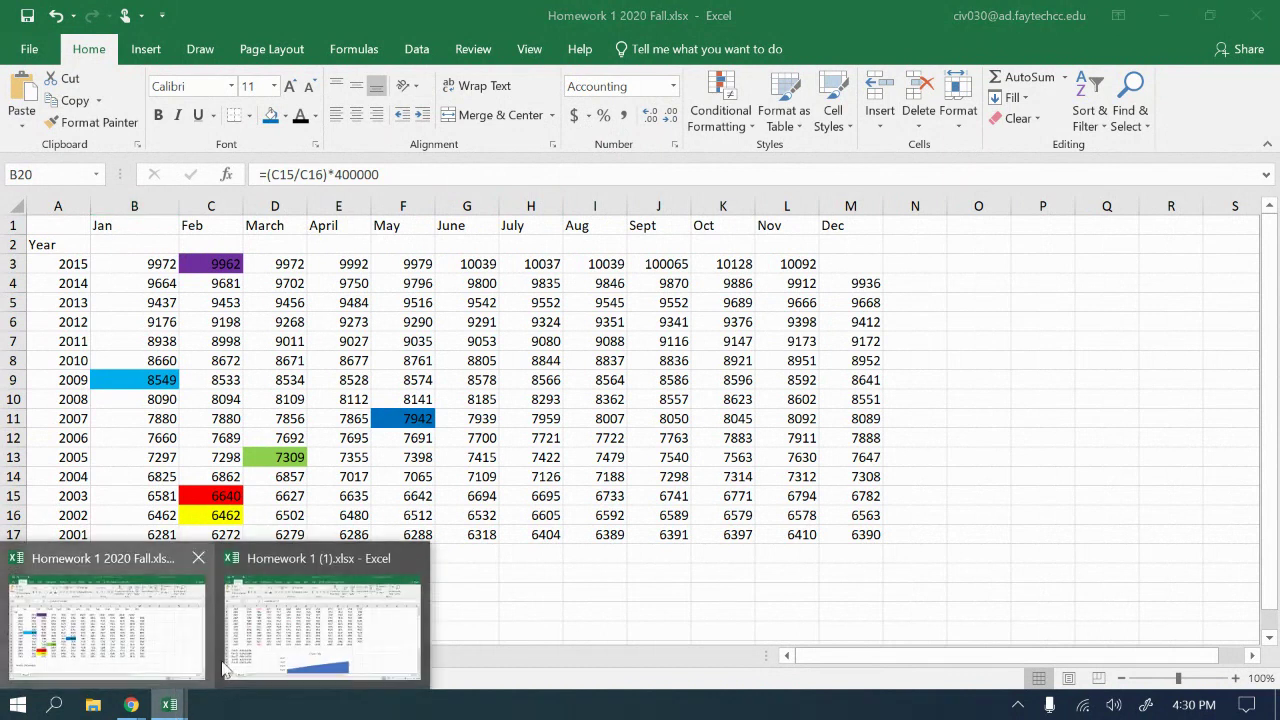
pyautogui.click(293, 668)
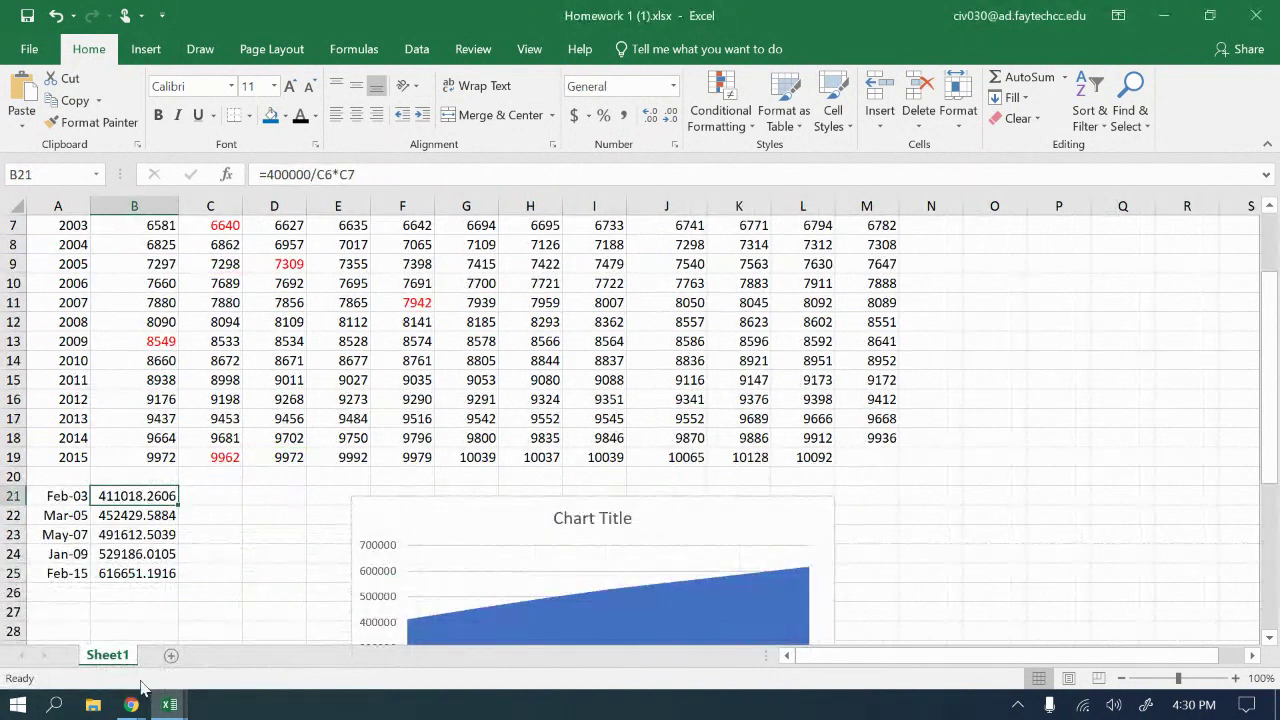
pyautogui.moveTo(172, 706)
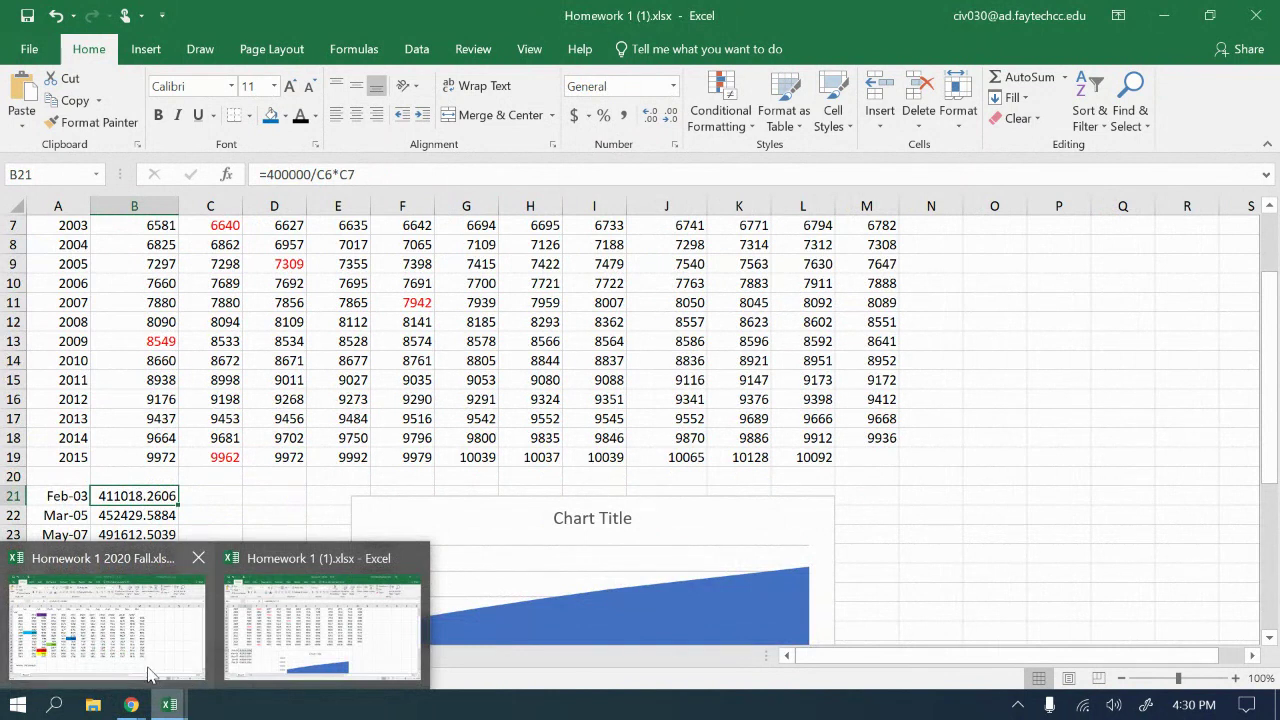
pyautogui.click(150, 668)
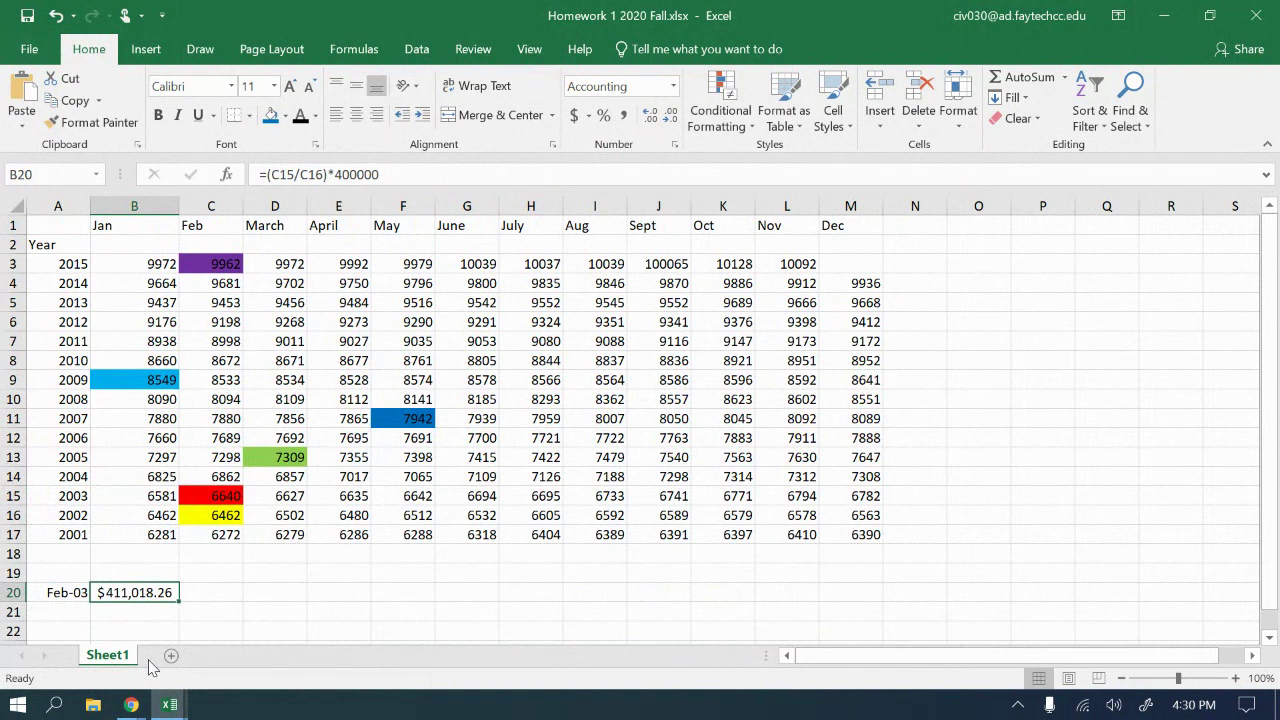
pyautogui.moveTo(168, 707)
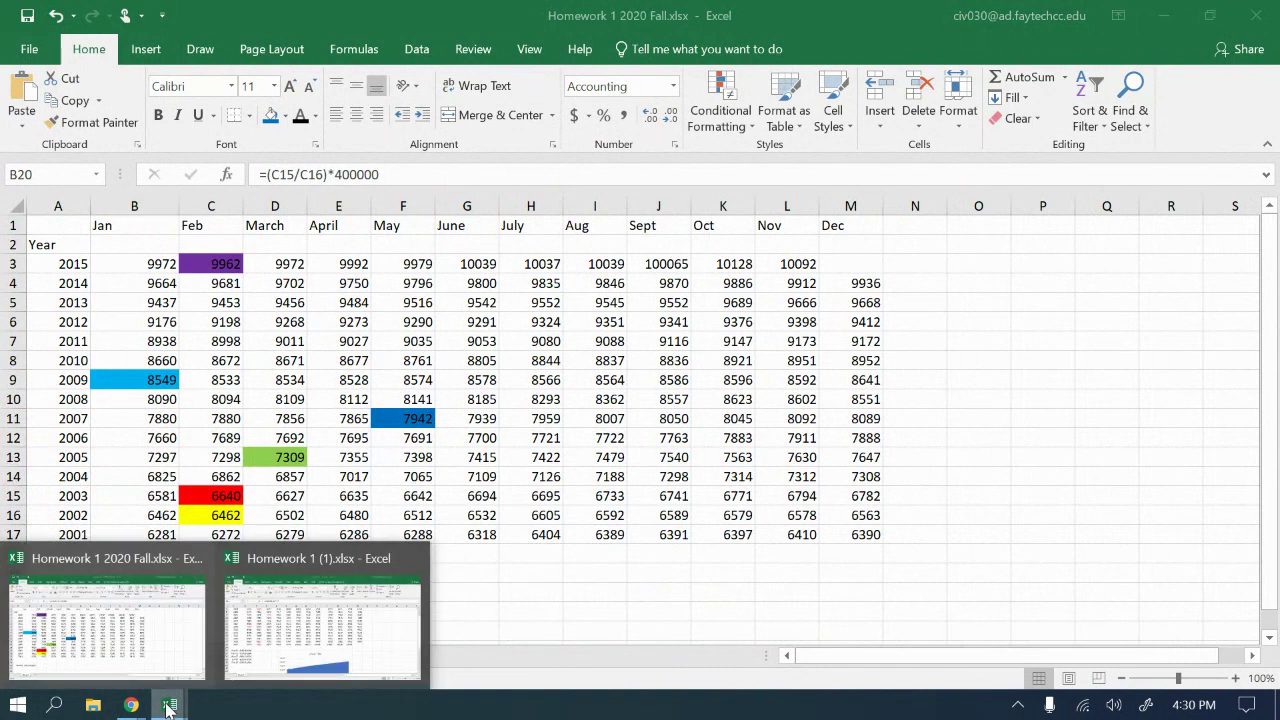
pyautogui.click(320, 620)
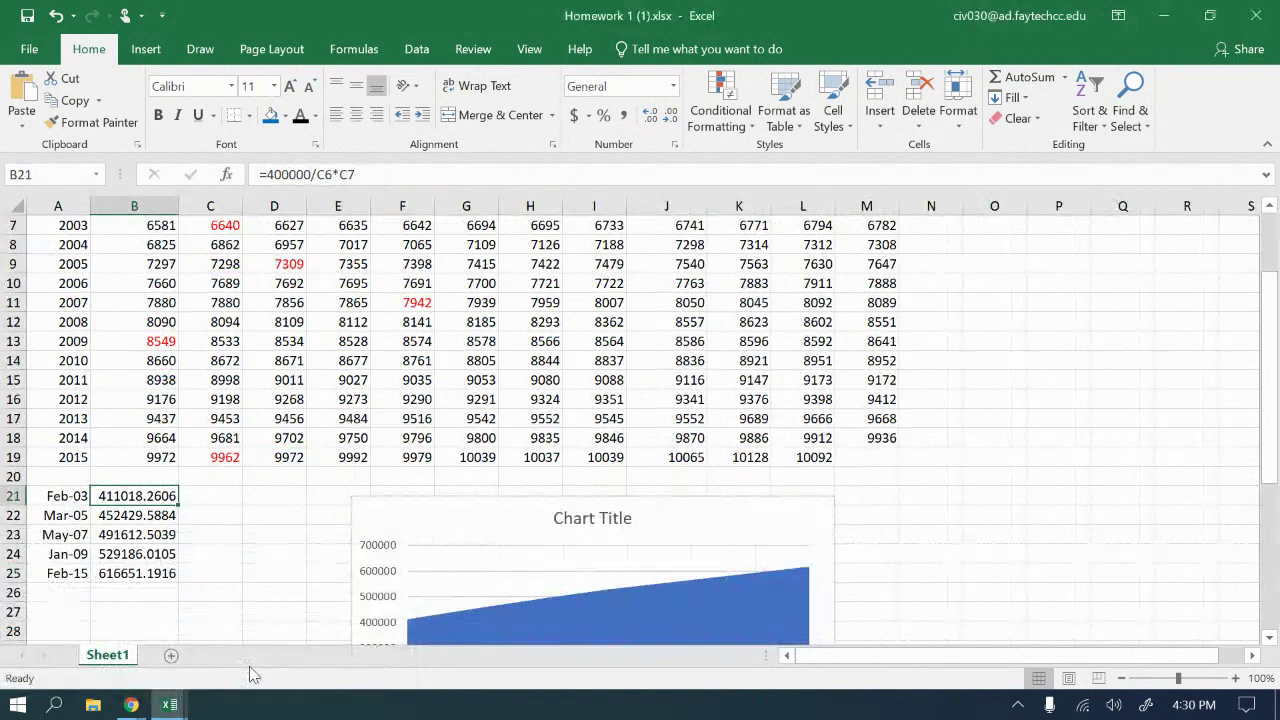
pyautogui.moveTo(131, 706)
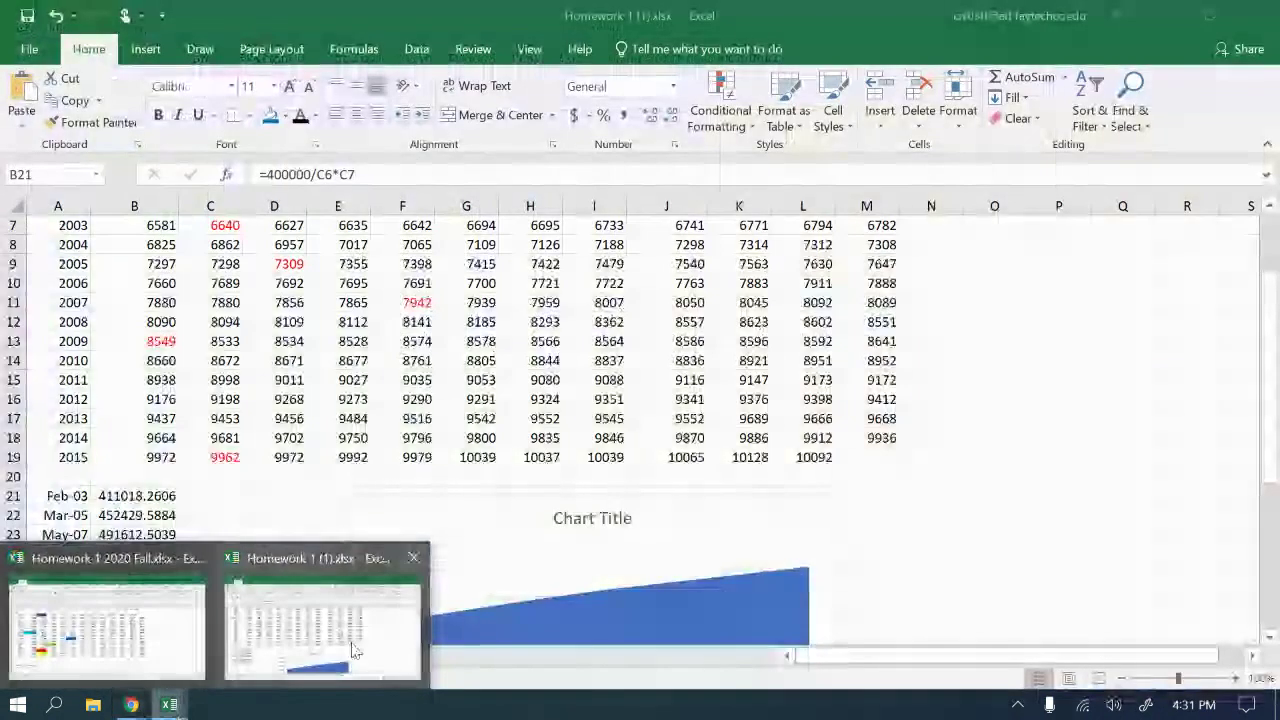
pyautogui.click(352, 650)
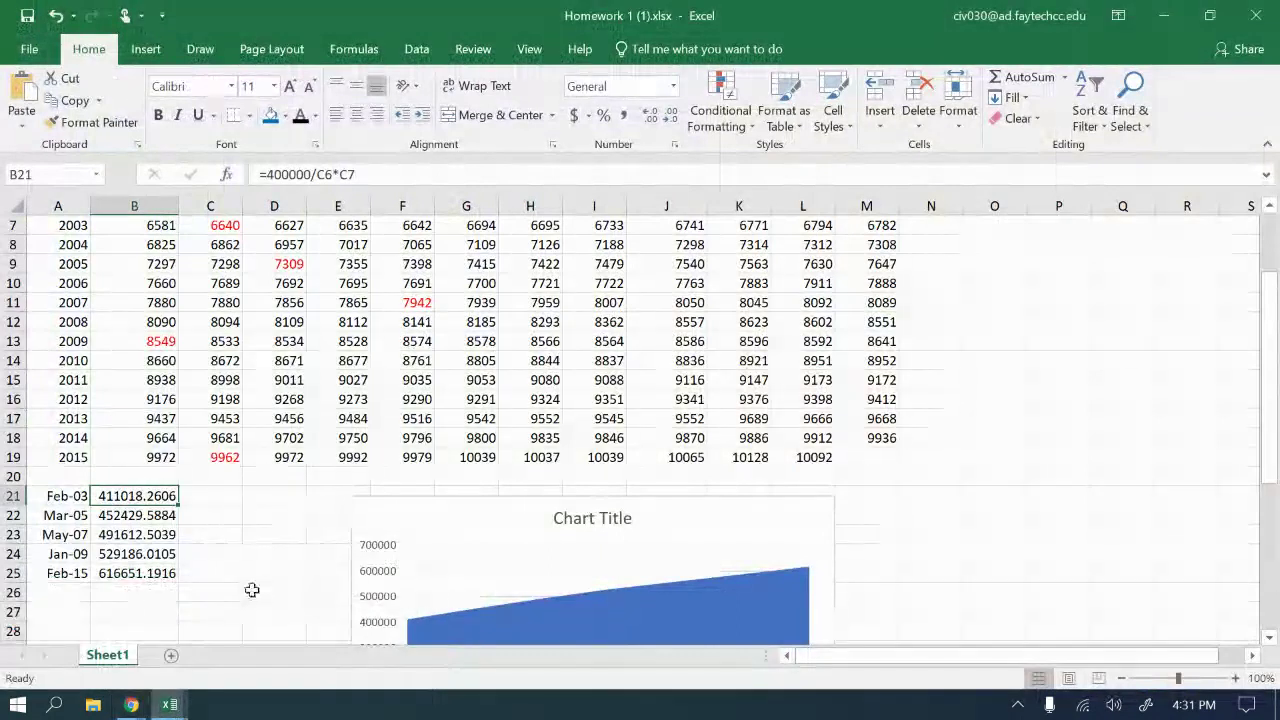
# - Return to the Homework 1 2020 Fall workbook and clear the Feb 2003 cost formula from B20
pyautogui.moveTo(169, 703)
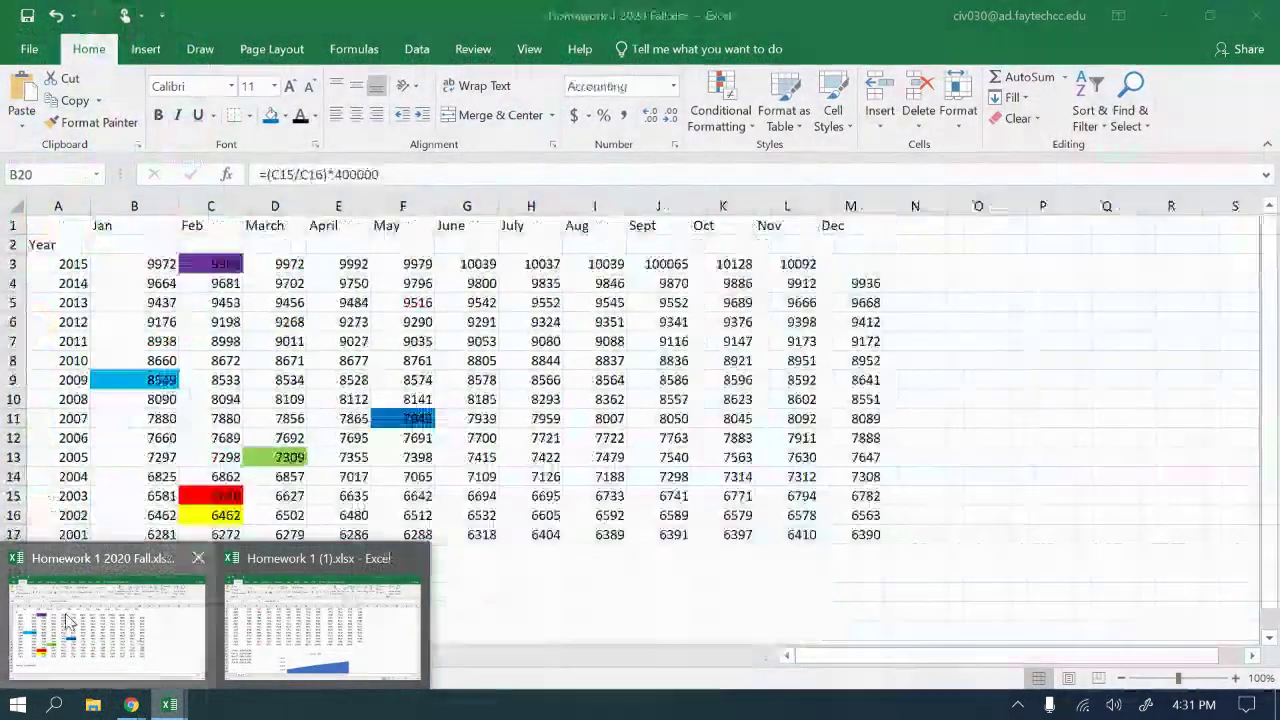
pyautogui.click(68, 622)
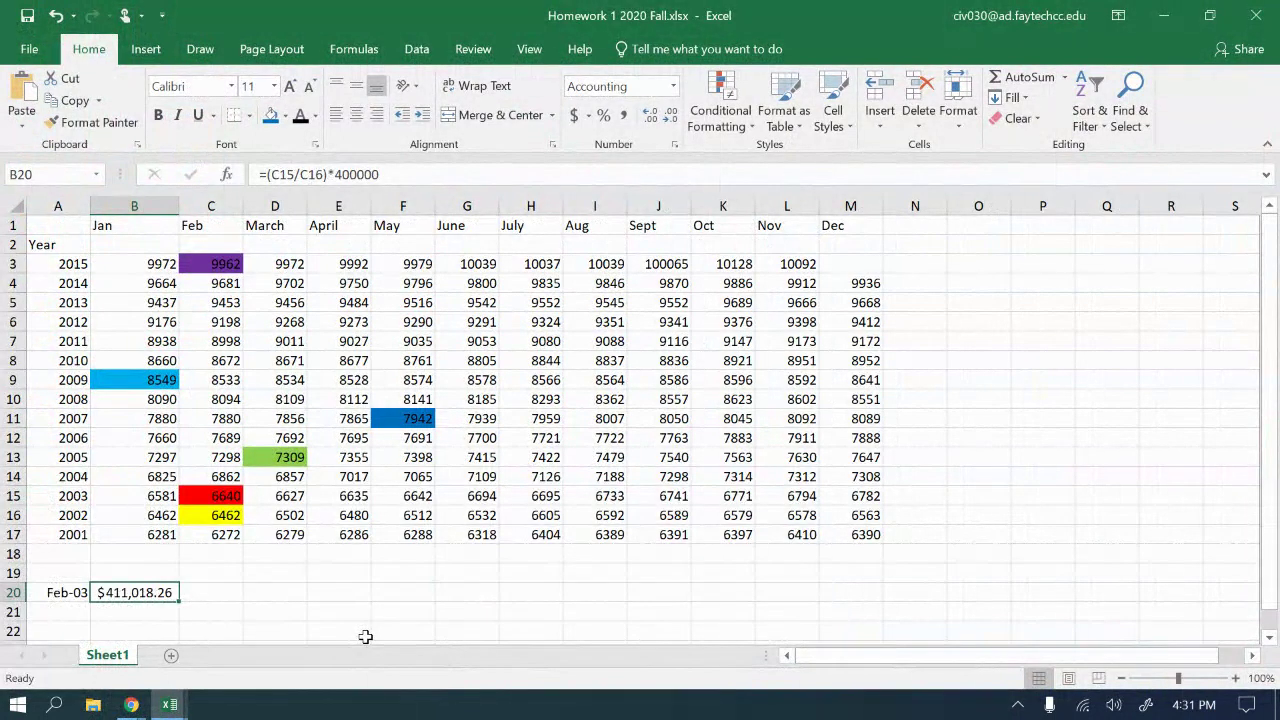
pyautogui.click(226, 517)
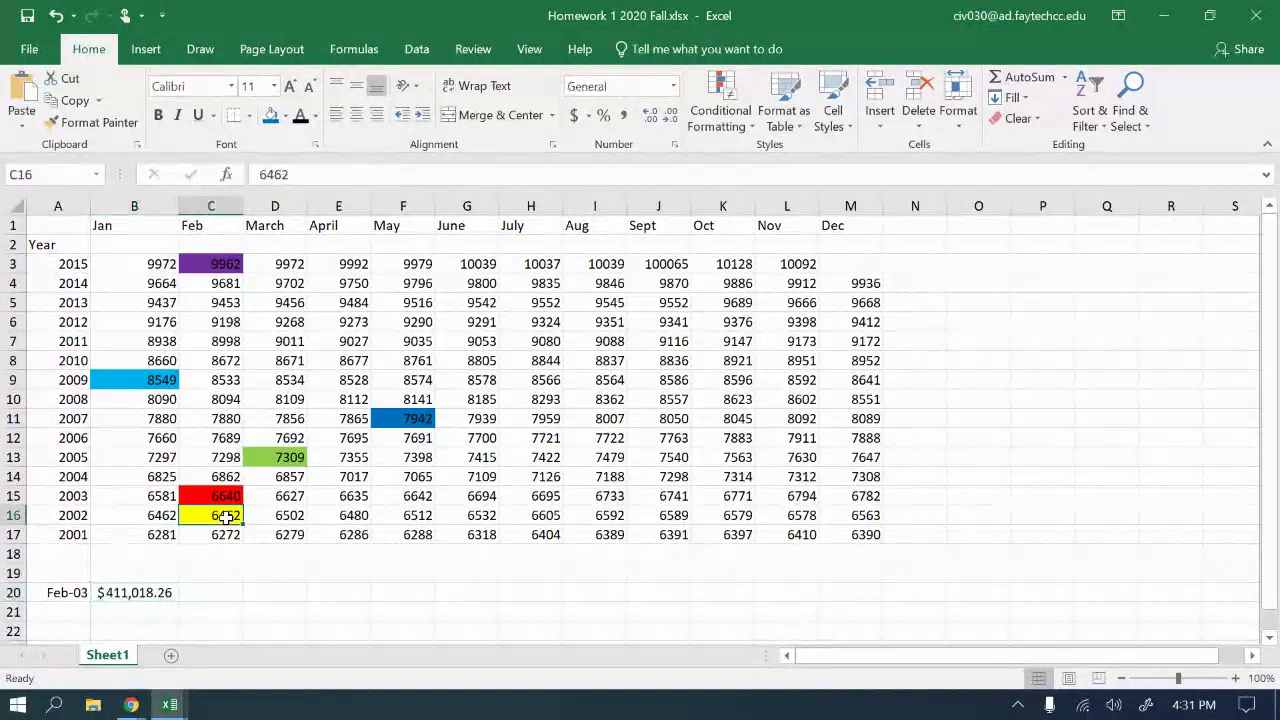
pyautogui.click(284, 116)
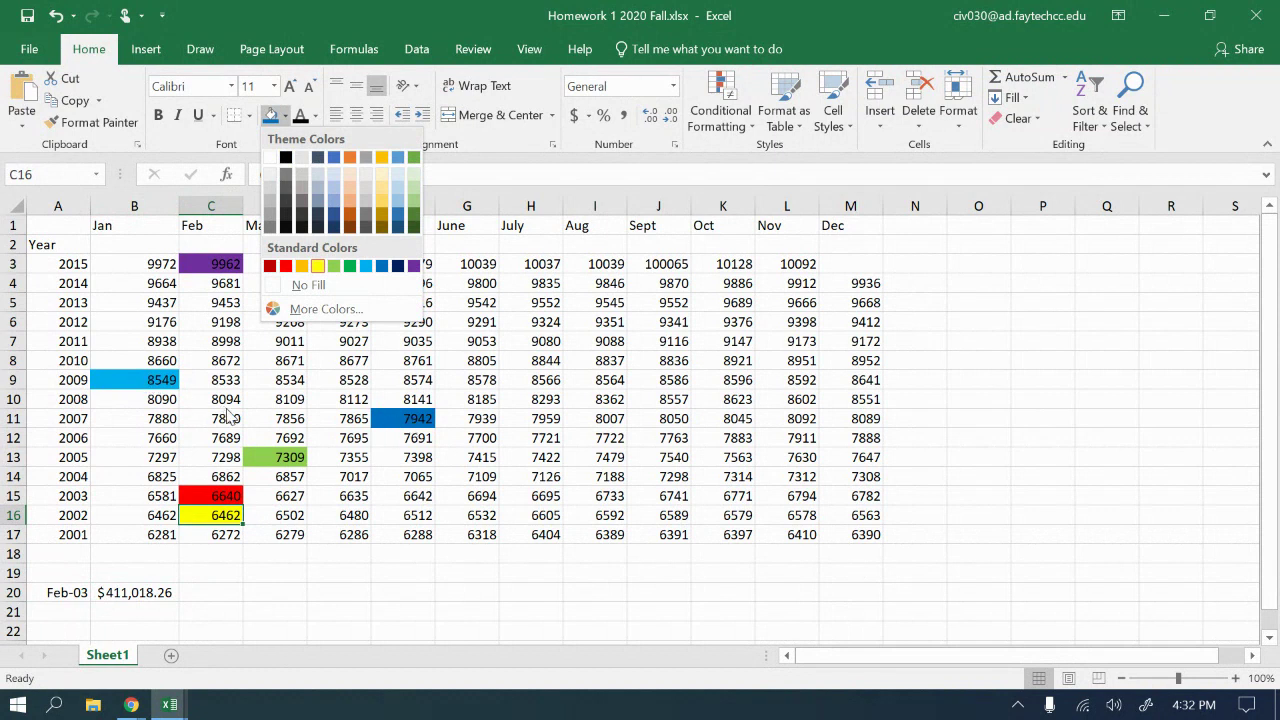
pyautogui.click(575, 170)
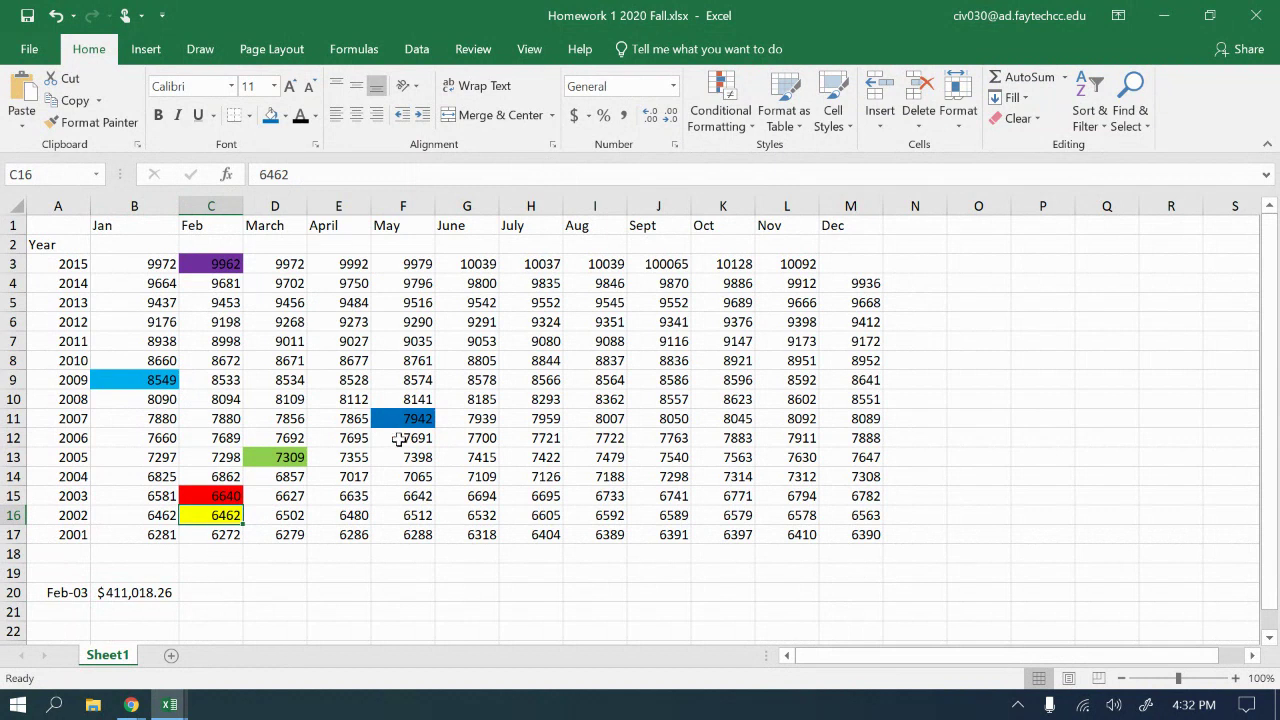
pyautogui.click(139, 594)
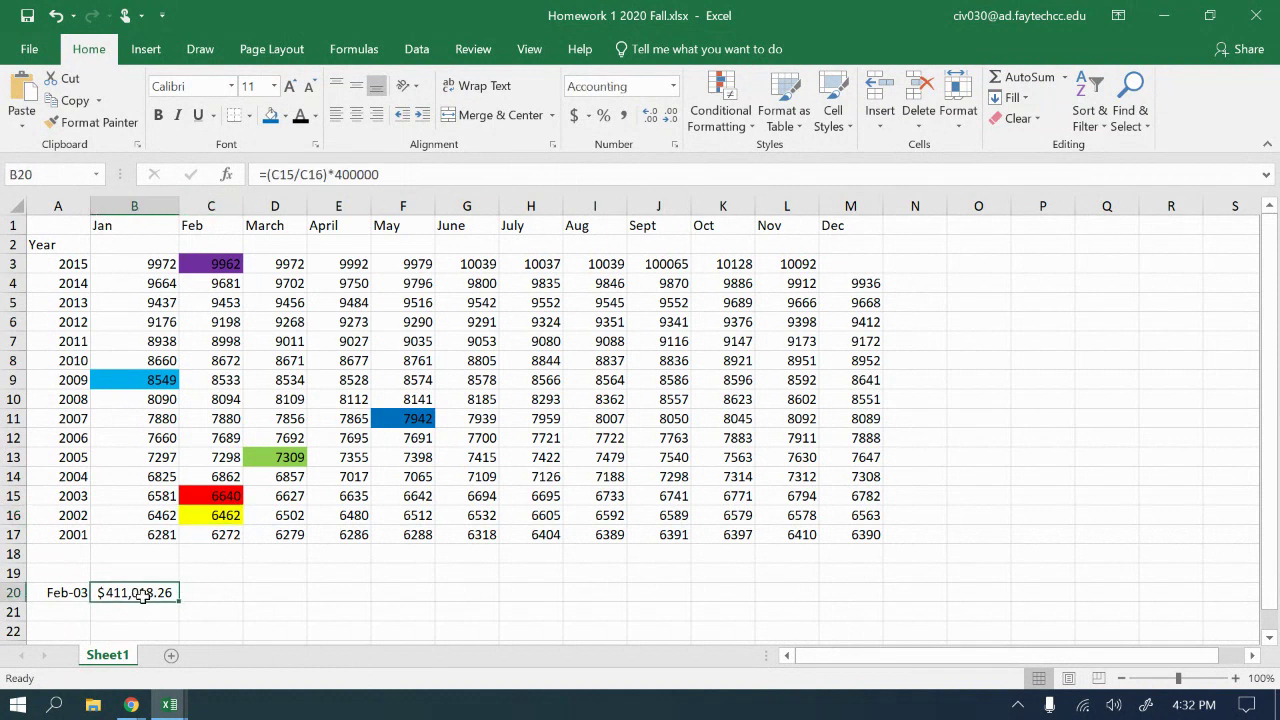
pyautogui.press('Delete')
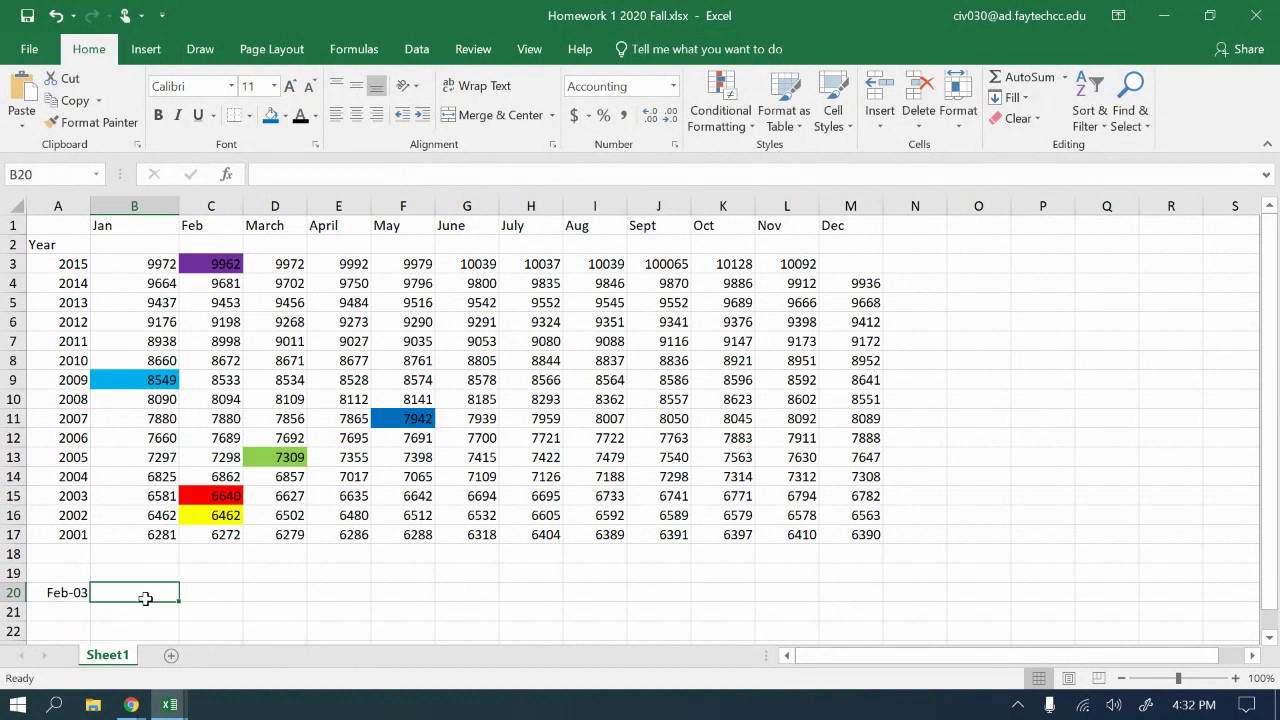
# - Enter the date label Mar 2005 in A21, below the Feb 2003 label
pyautogui.click(72, 606)
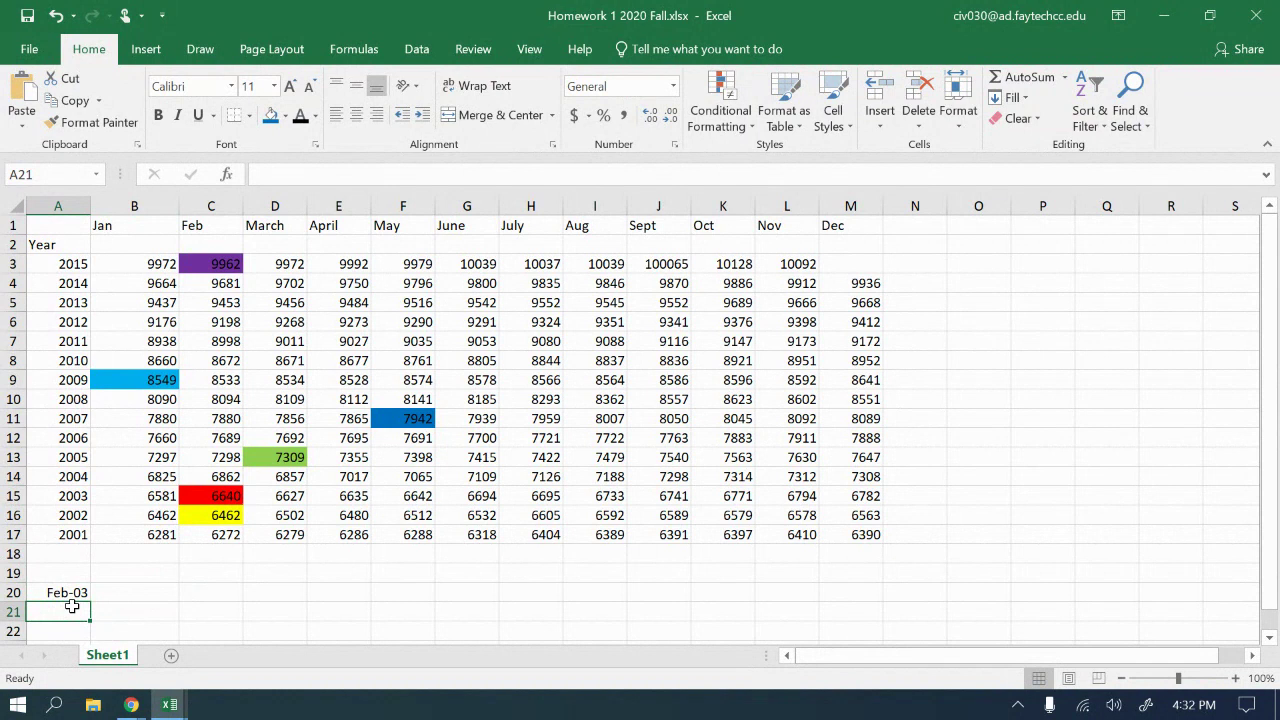
pyautogui.write('mAR')
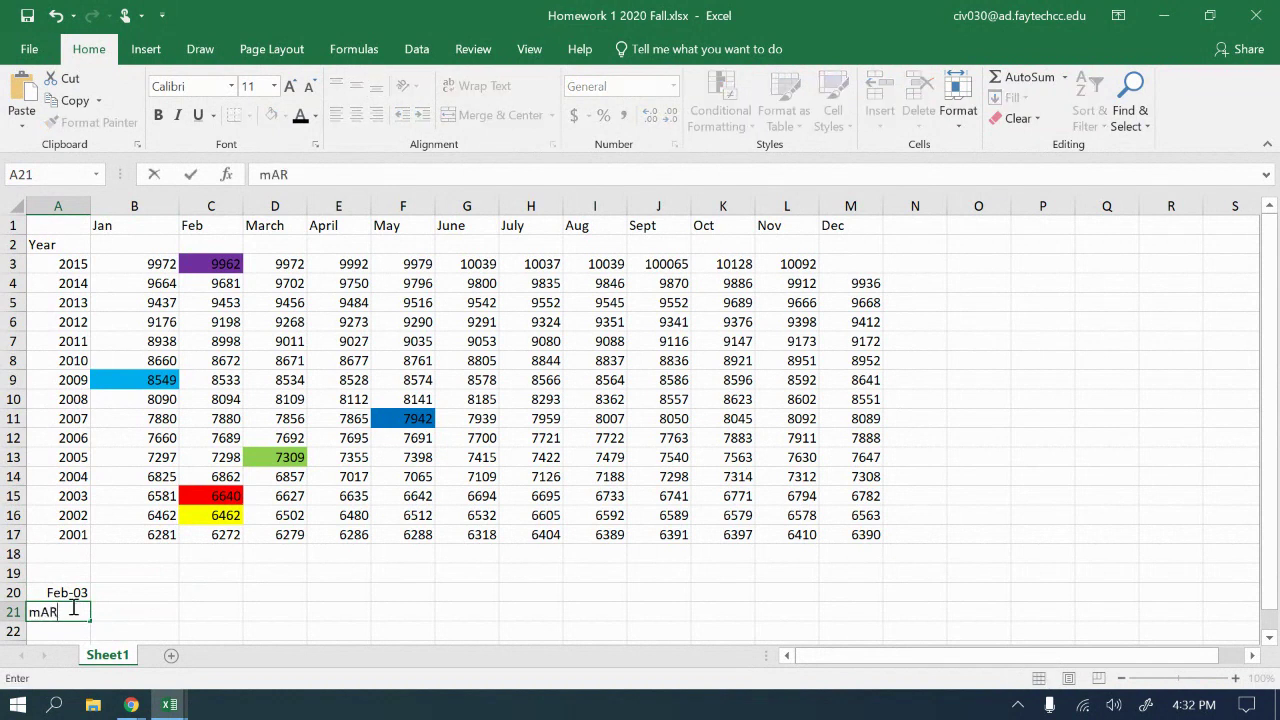
pyautogui.press('BackSpace')
pyautogui.press('BackSpace')
pyautogui.press('BackSpace')
pyautogui.write('Mar')
pyautogui.write(' 200')
pyautogui.write('5')
pyautogui.press('Return')
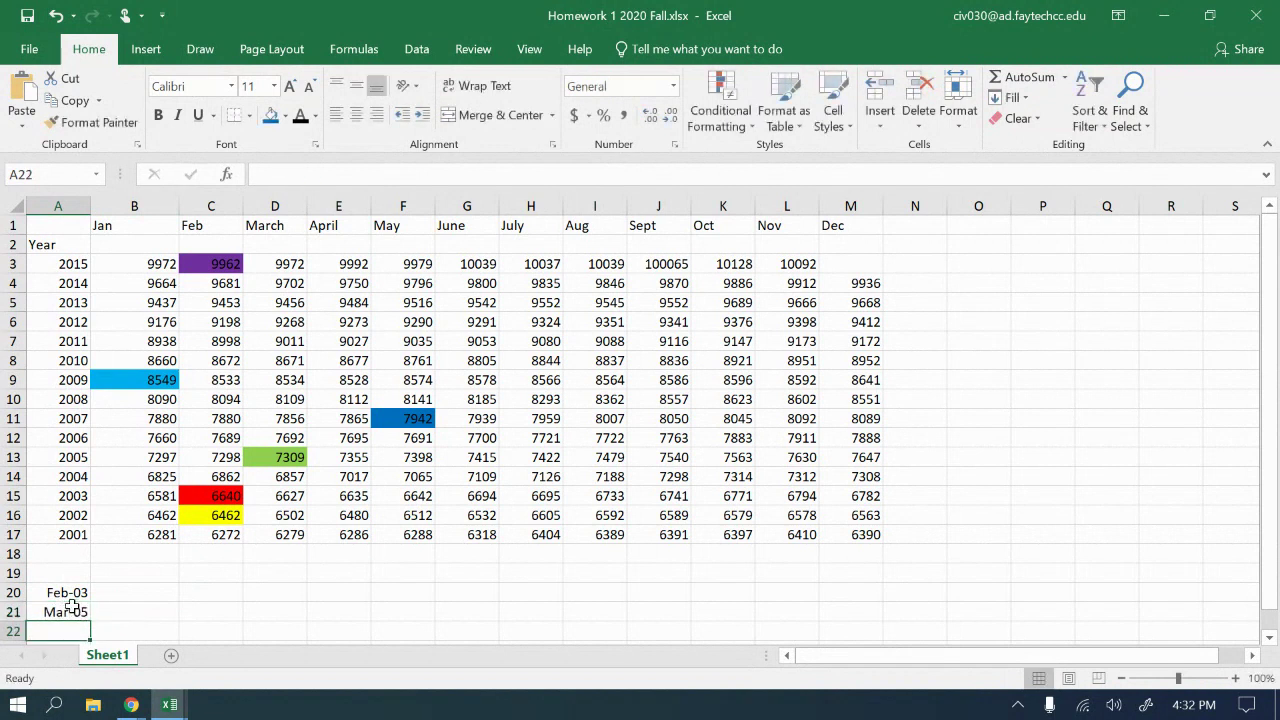
# - Enter the date labels May 2007, Jan 2009 and Feb 2015 in A22 through A24
pyautogui.write('Ma')
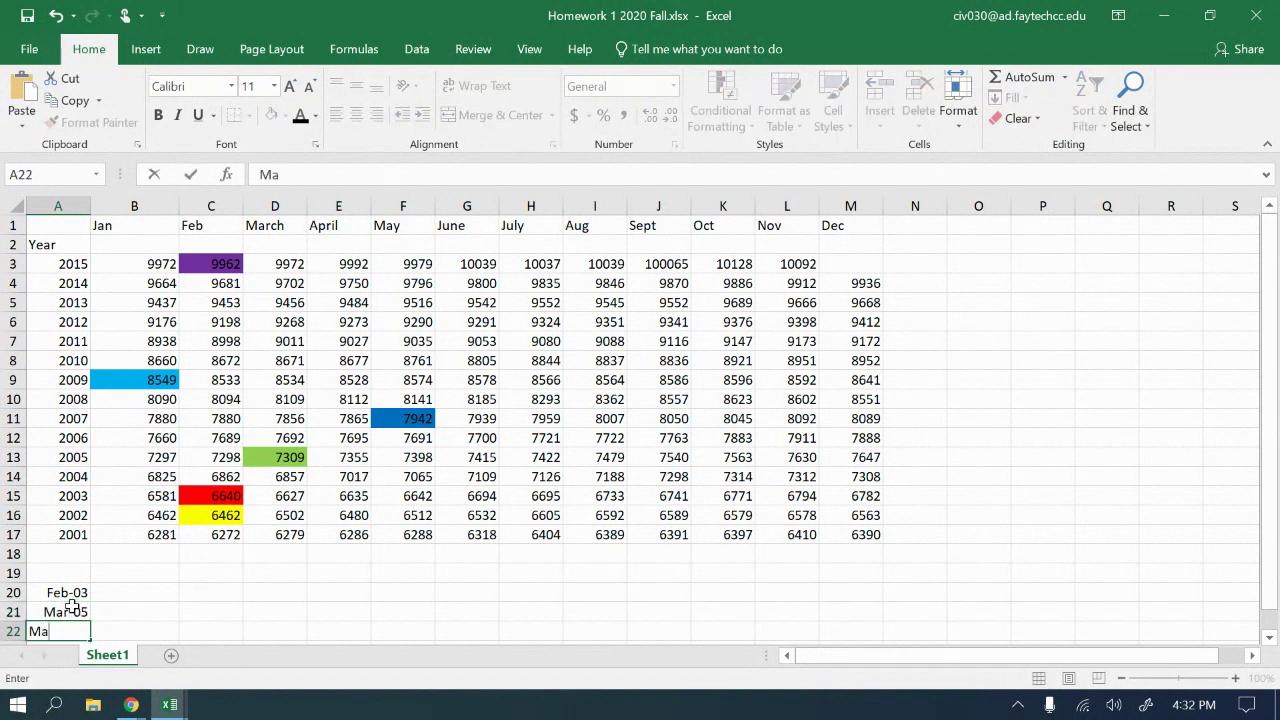
pyautogui.write('y 2007')
pyautogui.press('Return')
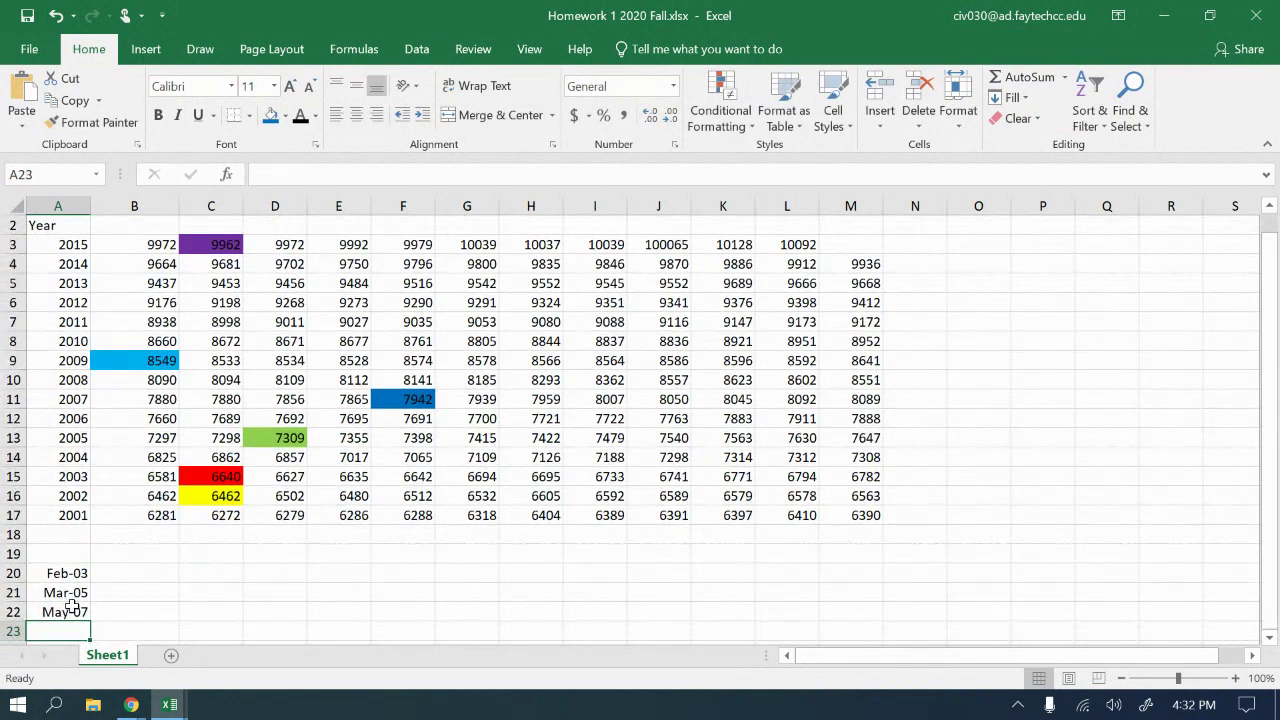
pyautogui.write('Jan ')
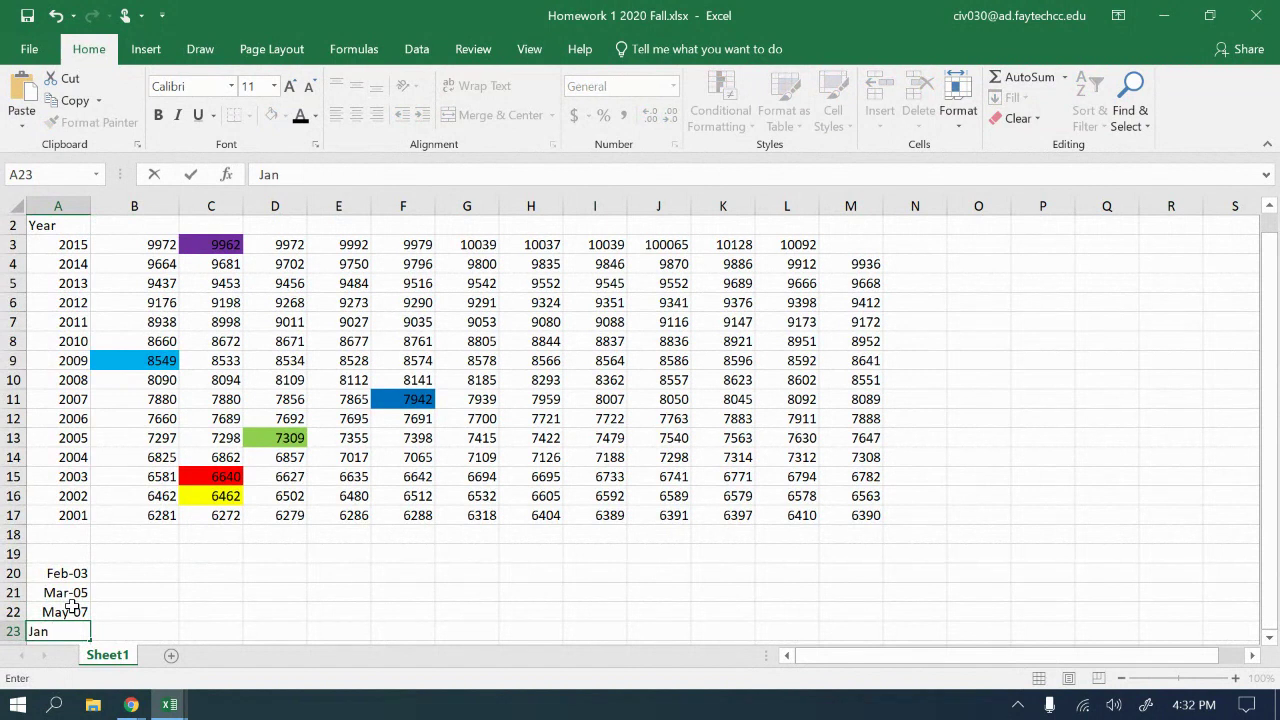
pyautogui.write('2009')
pyautogui.press('Return')
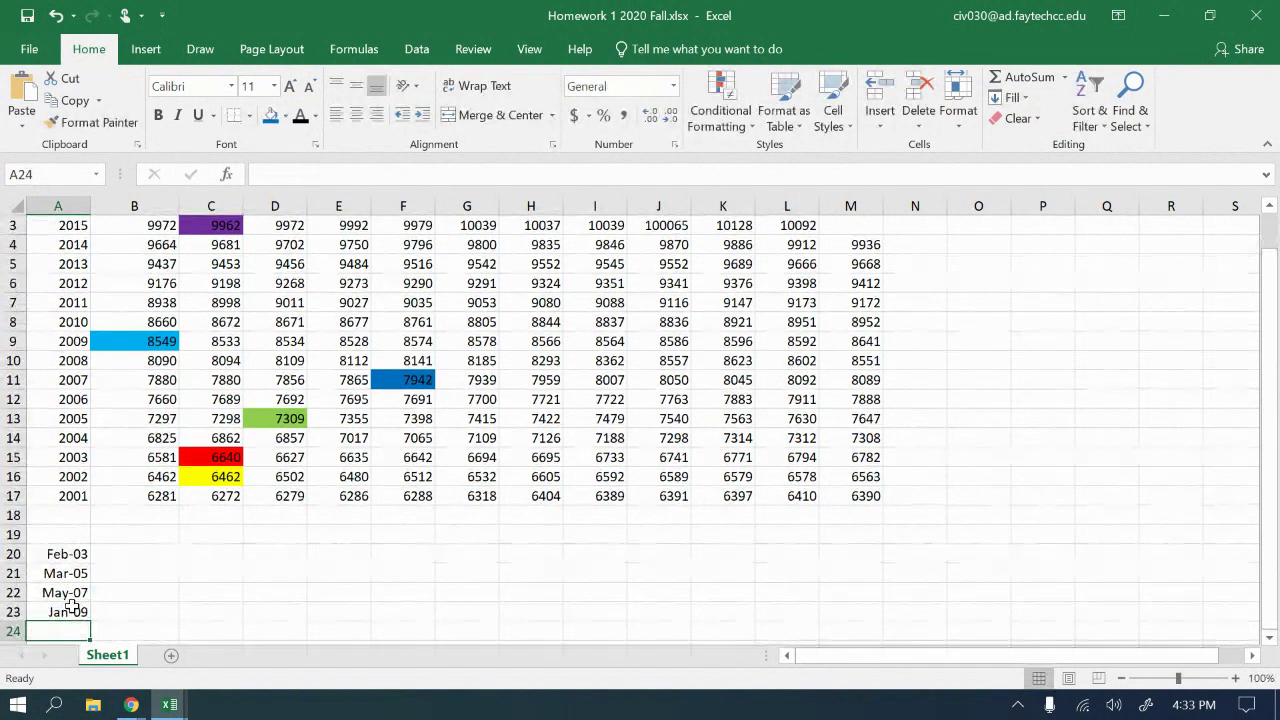
pyautogui.write('Feb')
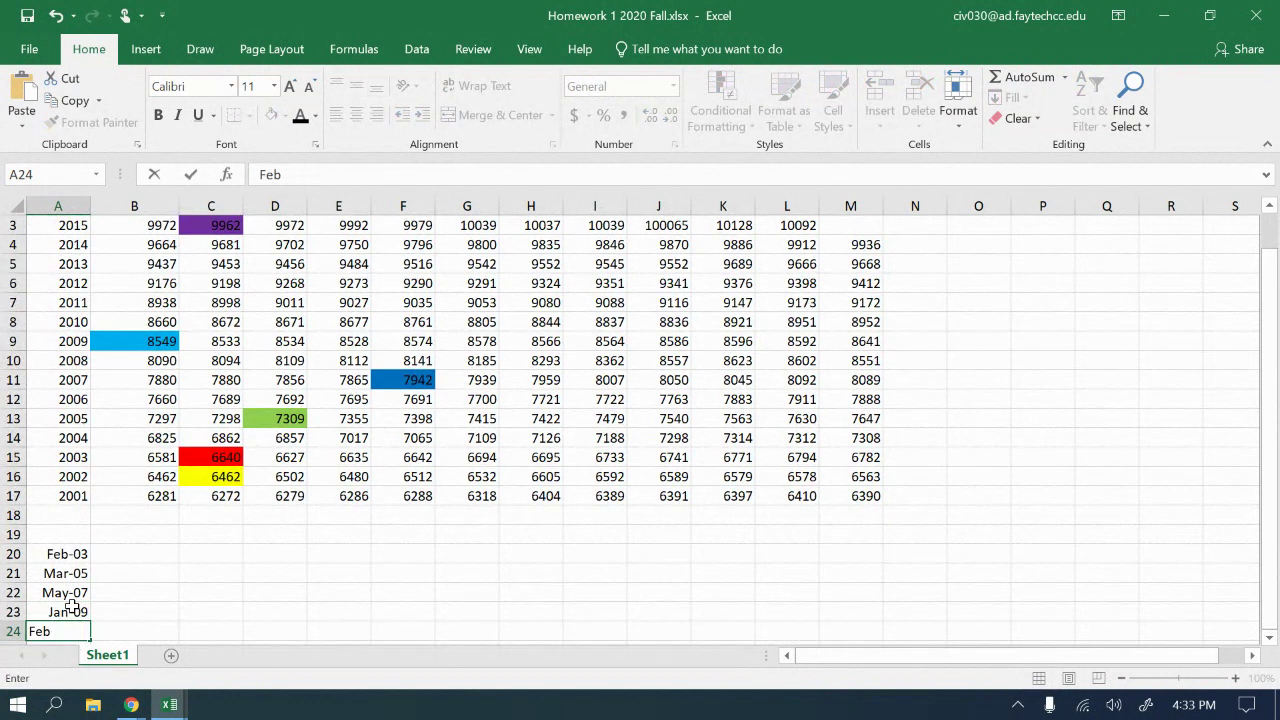
pyautogui.write(' 2015')
pyautogui.press('Return')
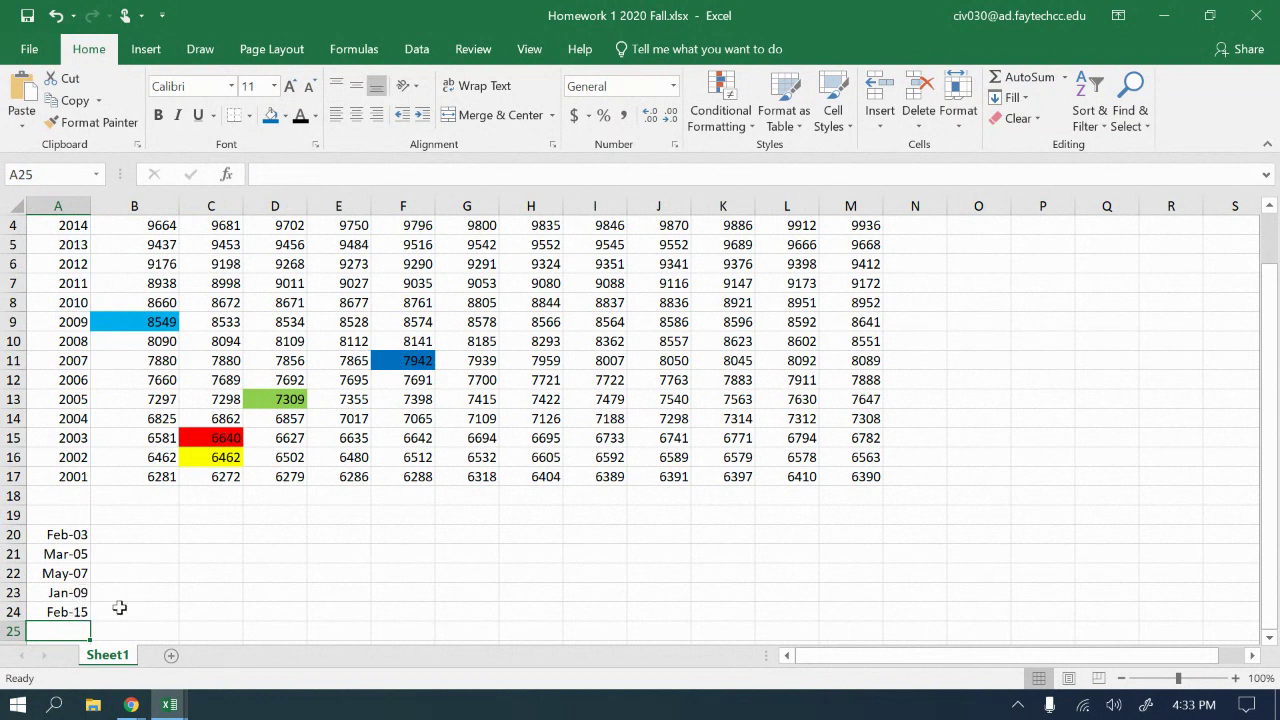
# - Widen column B to about one and a half times its width and save the workbook
pyautogui.click(139, 536)
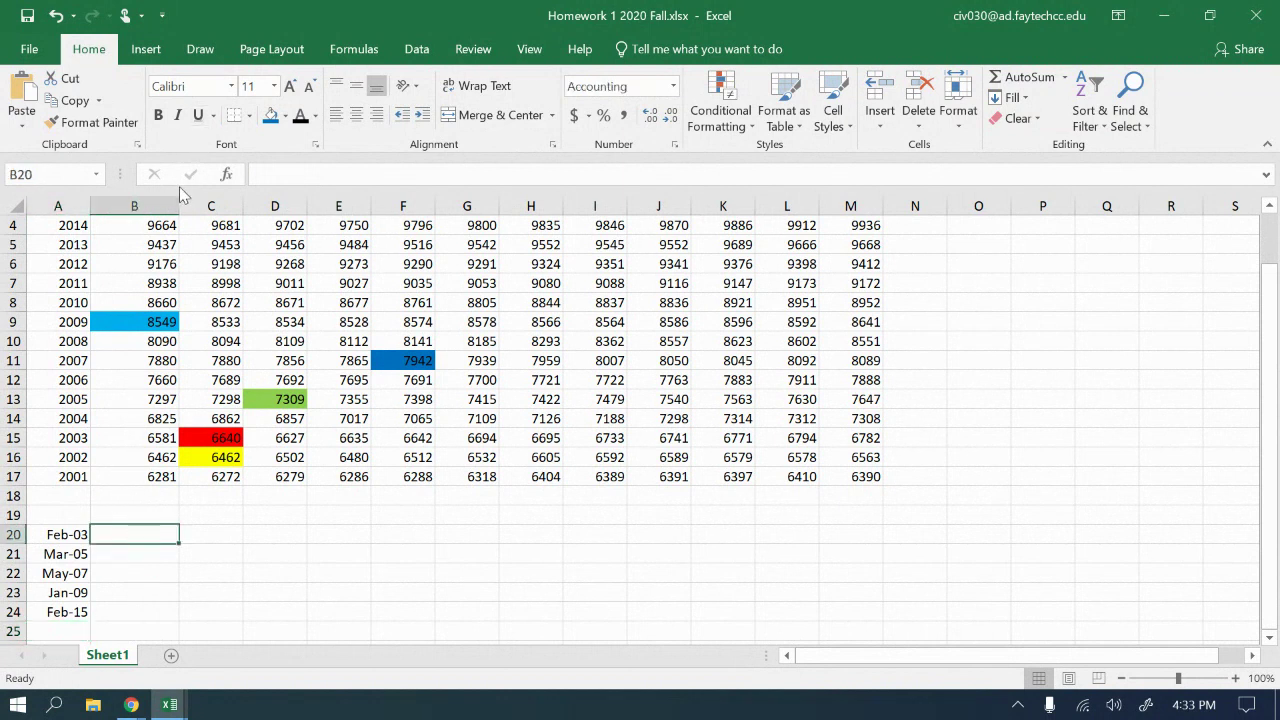
pyautogui.moveTo(180, 205); pyautogui.dragTo(222, 206)
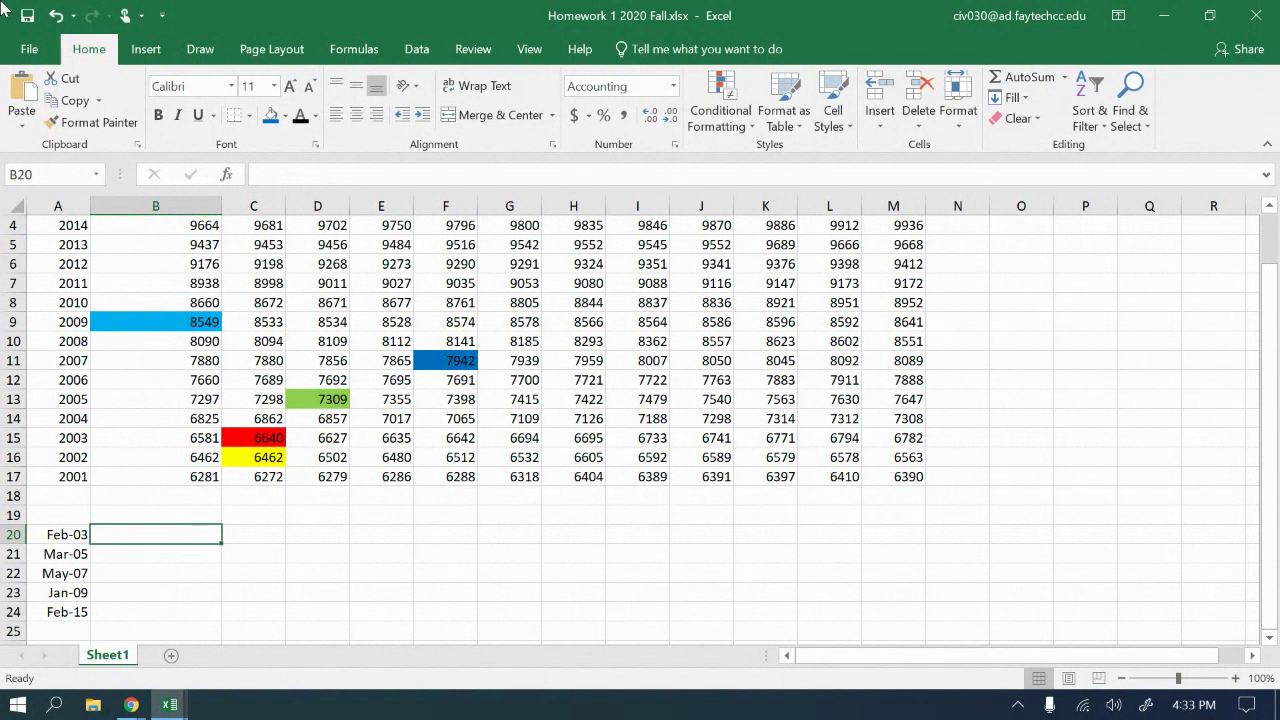
pyautogui.click(27, 17)
# - Switch to a blank whiteboard by launching Pen Software from the SHARP Pen Software programs
pyautogui.click(18, 704)
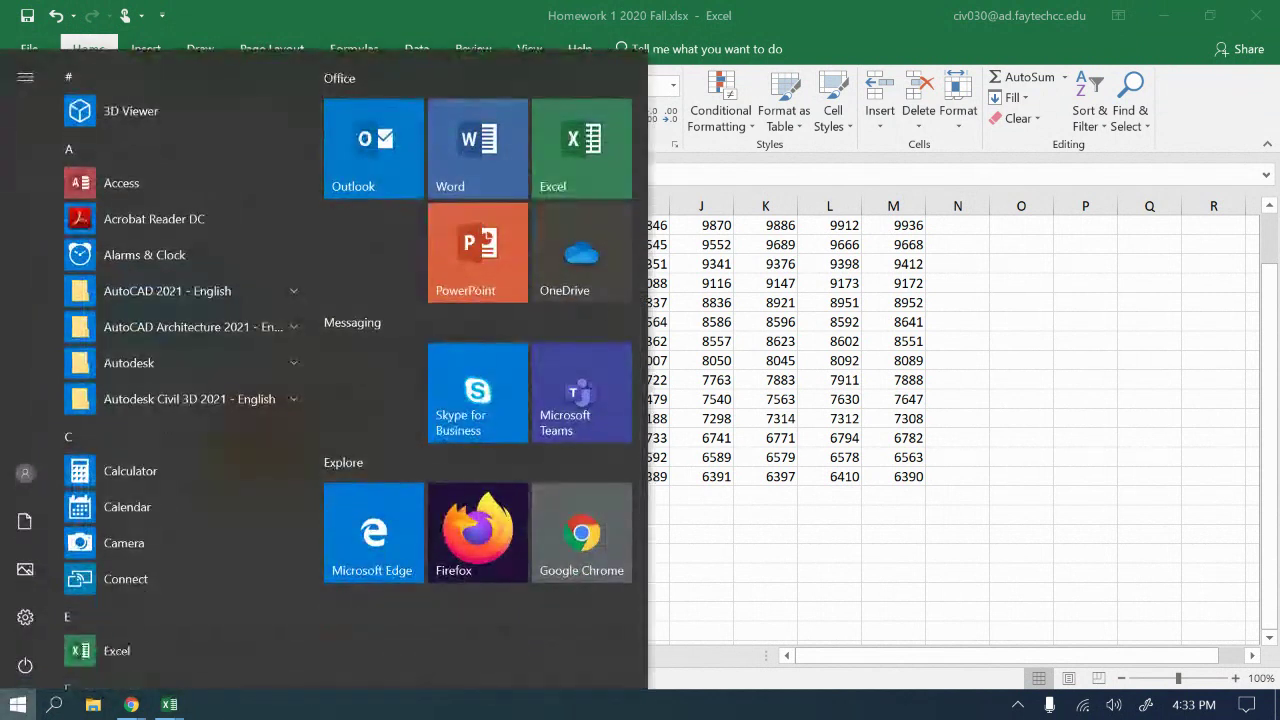
pyautogui.scroll(-15, 180, 370)
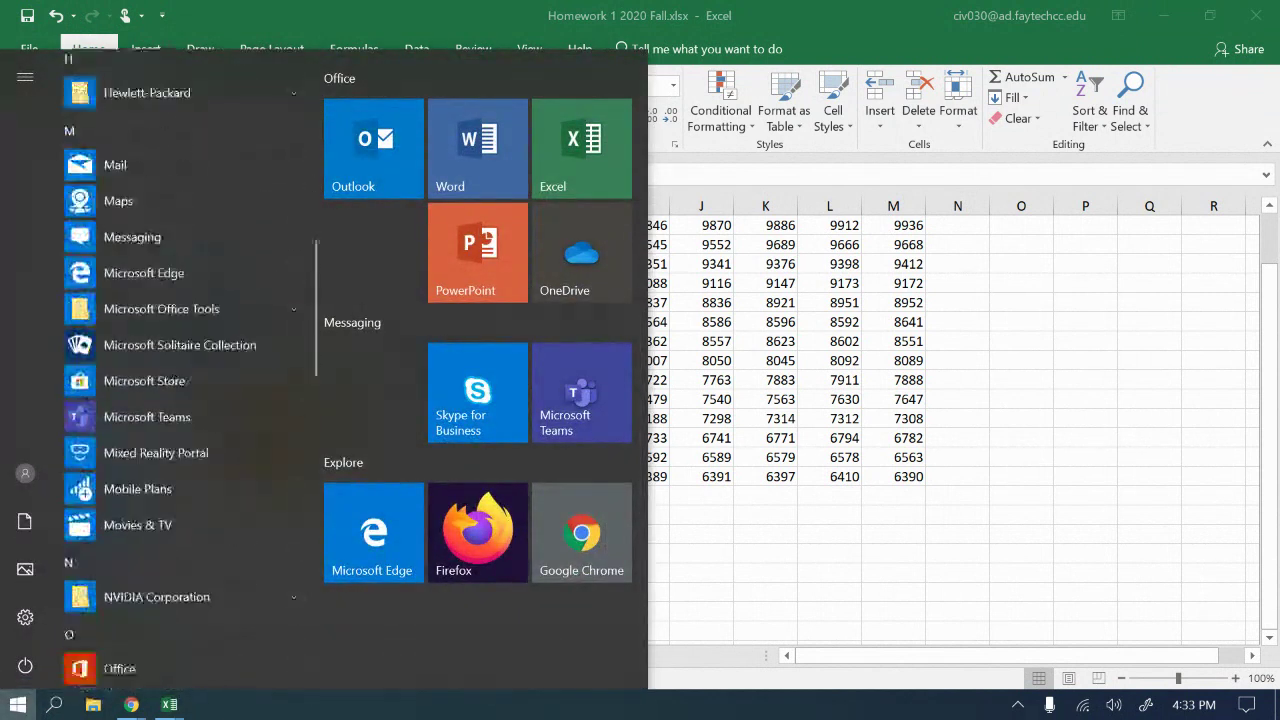
pyautogui.scroll(-15, 180, 370)
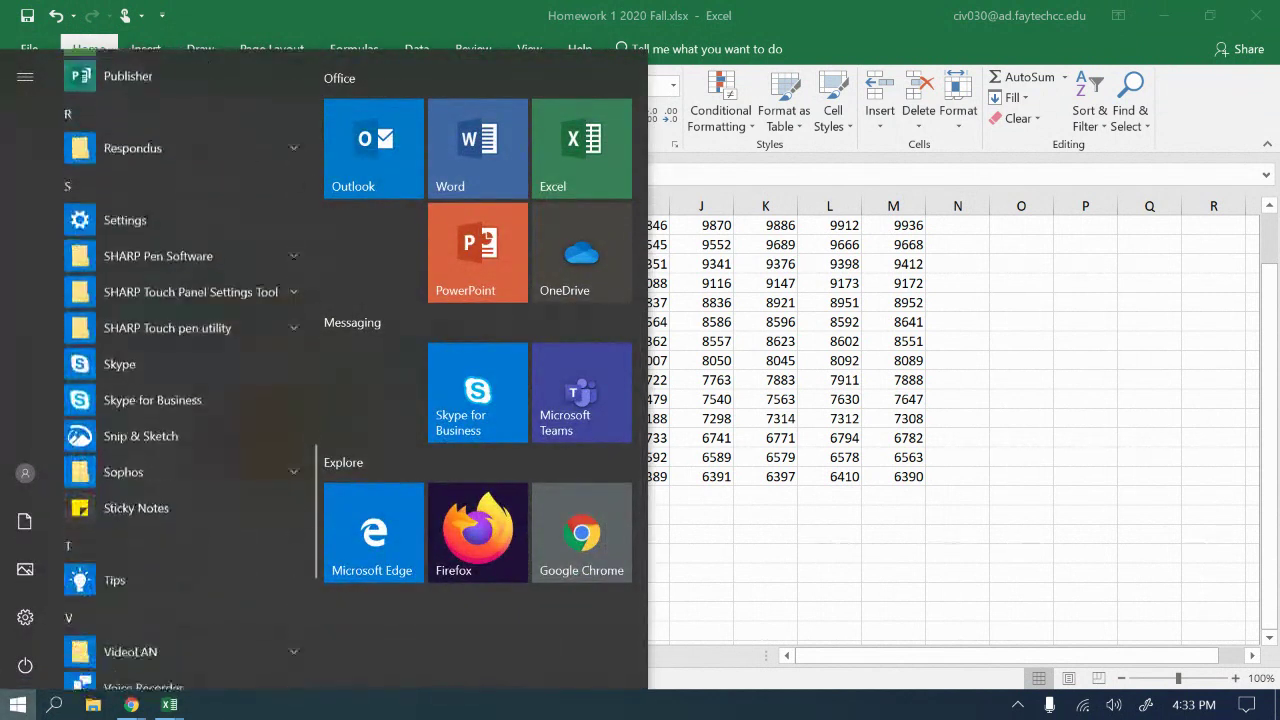
pyautogui.scroll(-5, 180, 370)
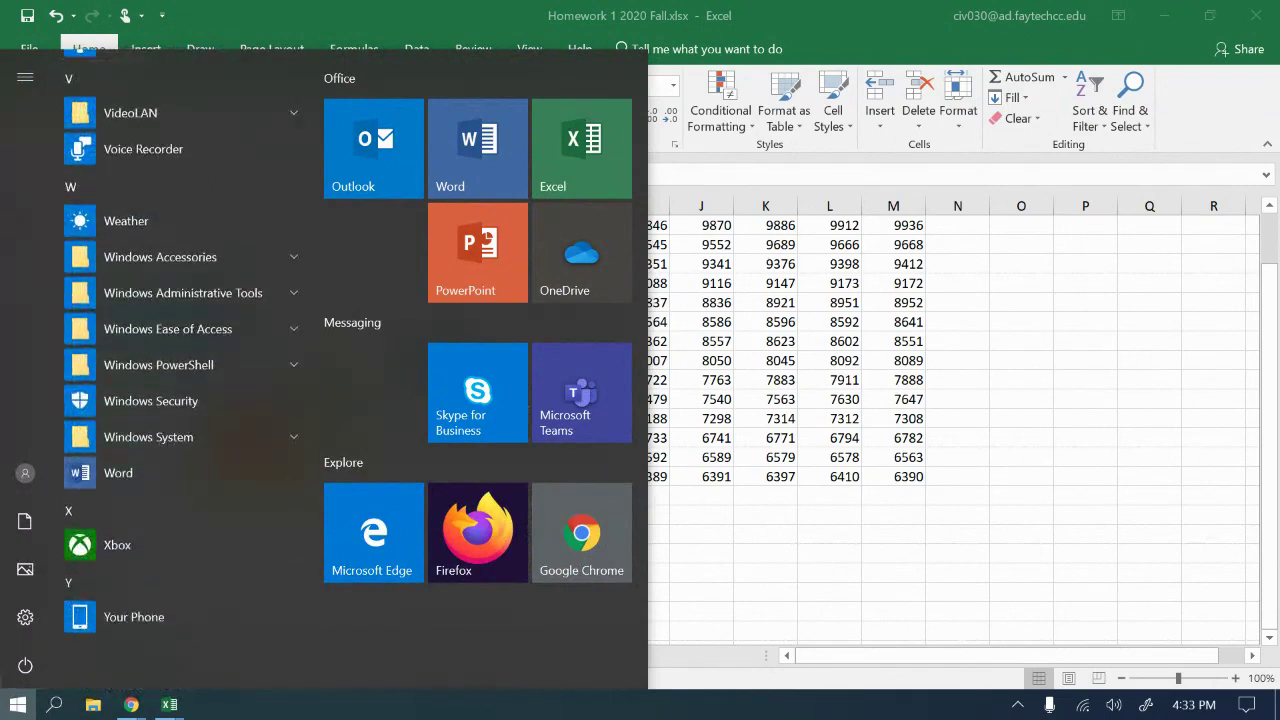
pyautogui.scroll(6, 180, 370)
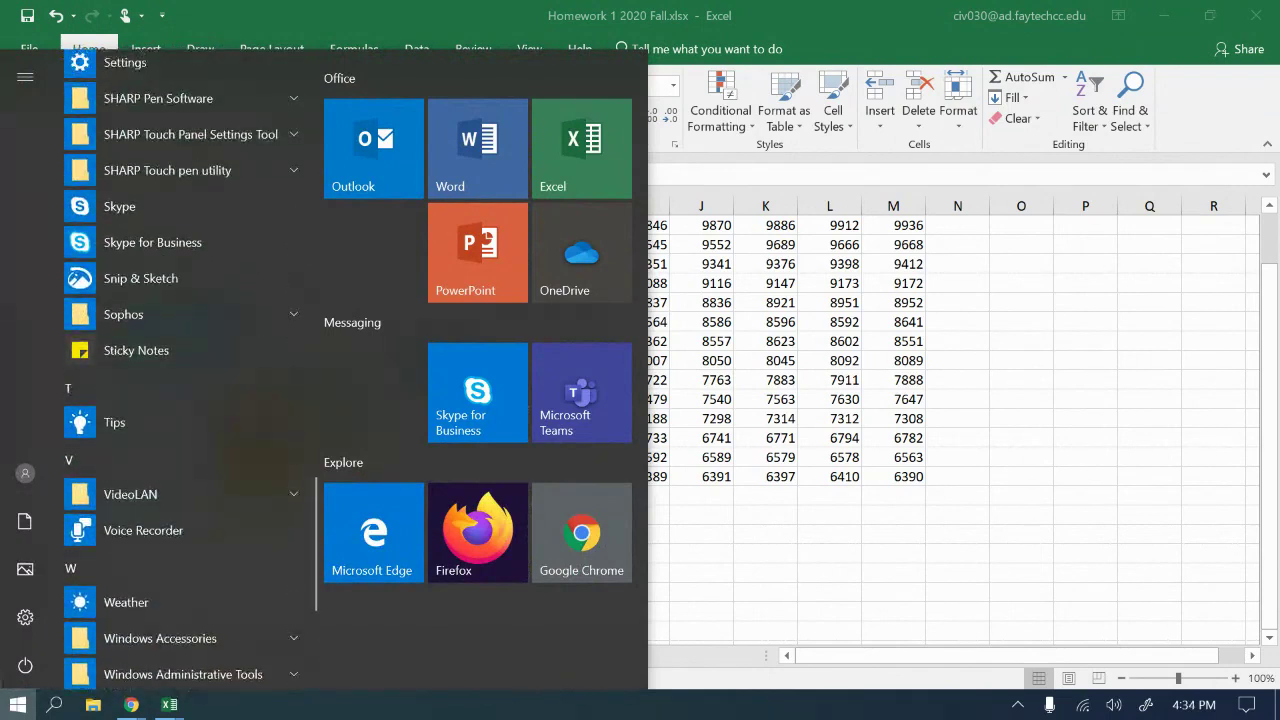
pyautogui.click(158, 224)
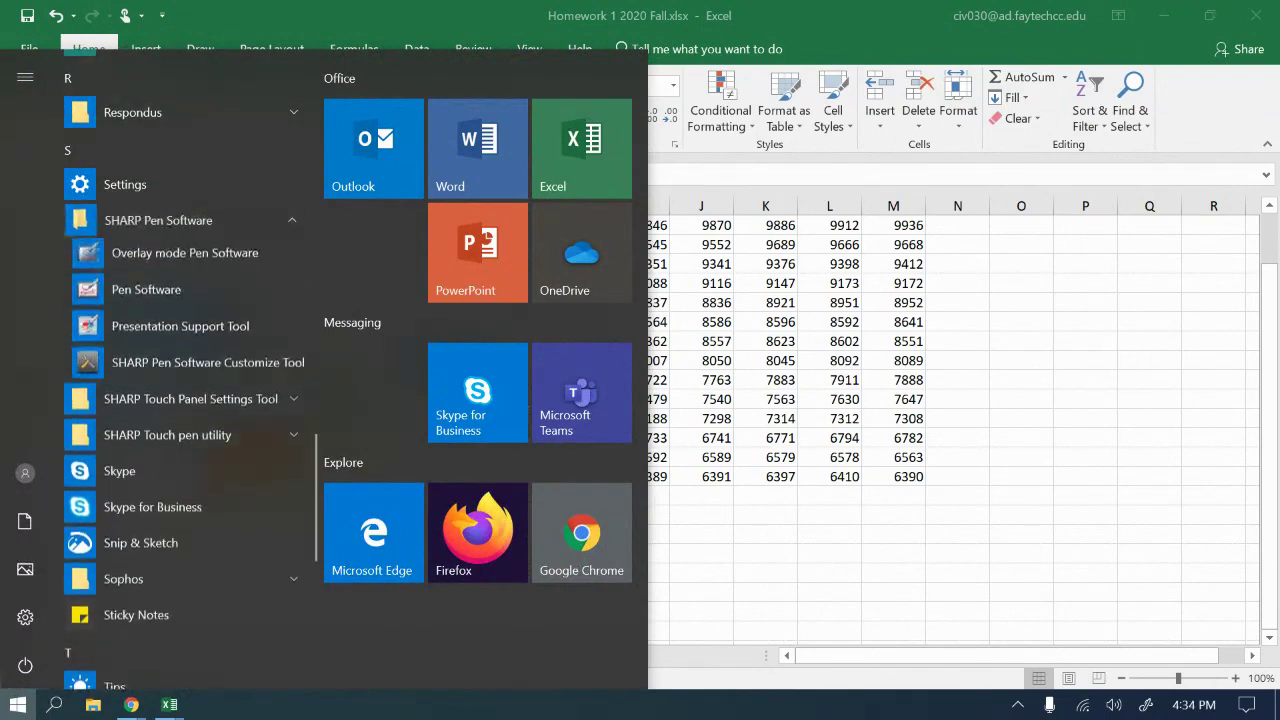
pyautogui.click(146, 292)
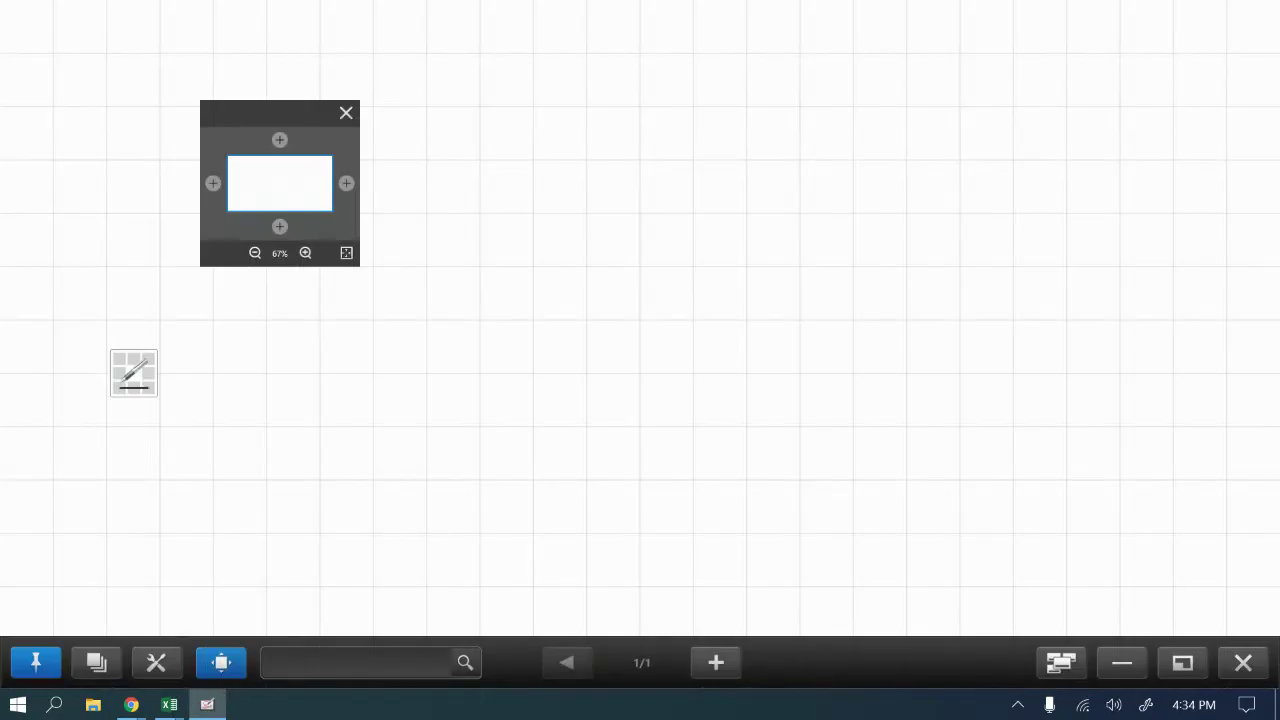
pyautogui.moveTo(532, 173)
pyautogui.mouseDown()
pyautogui.moveTo(532, 206)
pyautogui.moveTo(556, 174)
pyautogui.moveTo(555, 198)
pyautogui.moveTo(648, 204)
pyautogui.moveTo(657, 187)
pyautogui.moveTo(698, 204)
pyautogui.mouseUp()
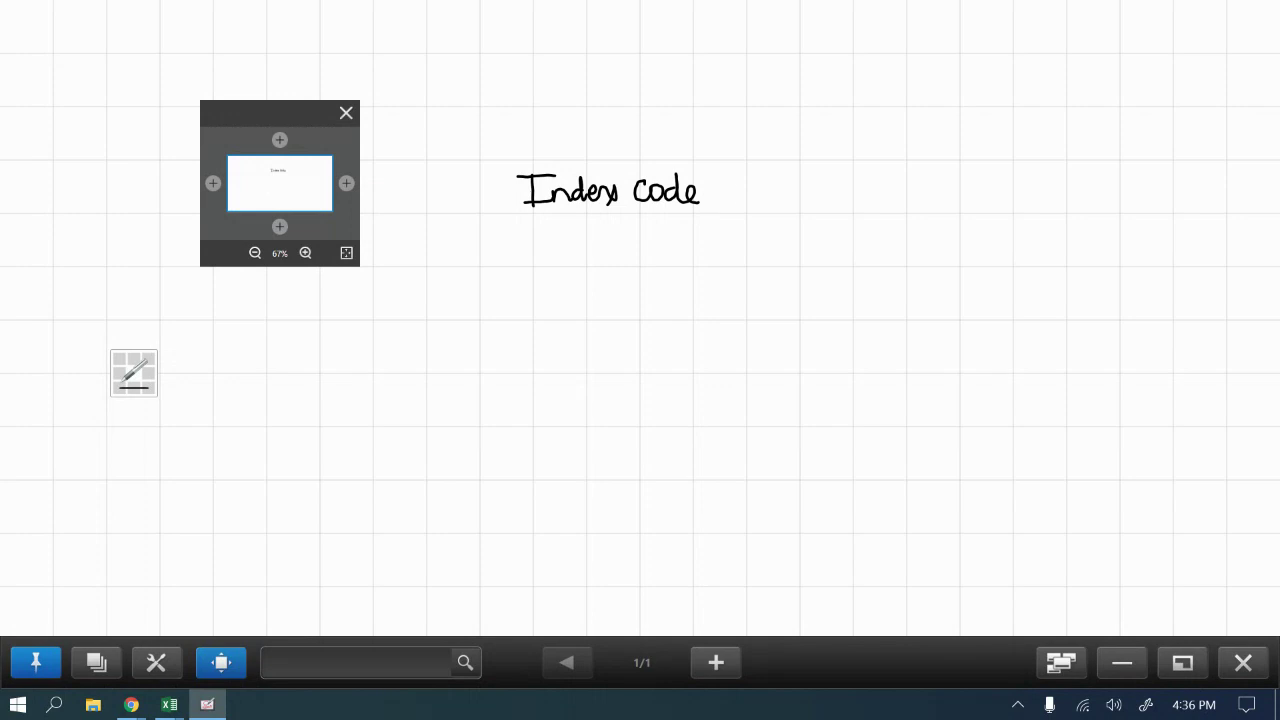
pyautogui.moveTo(734, 166); pyautogui.dragTo(729, 204)
pyautogui.moveTo(727, 171)
pyautogui.mouseDown()
pyautogui.moveTo(743, 168)
pyautogui.moveTo(762, 202)
pyautogui.moveTo(826, 203)
pyautogui.moveTo(831, 179)
pyautogui.moveTo(878, 180)
pyautogui.moveTo(862, 203)
pyautogui.mouseUp()
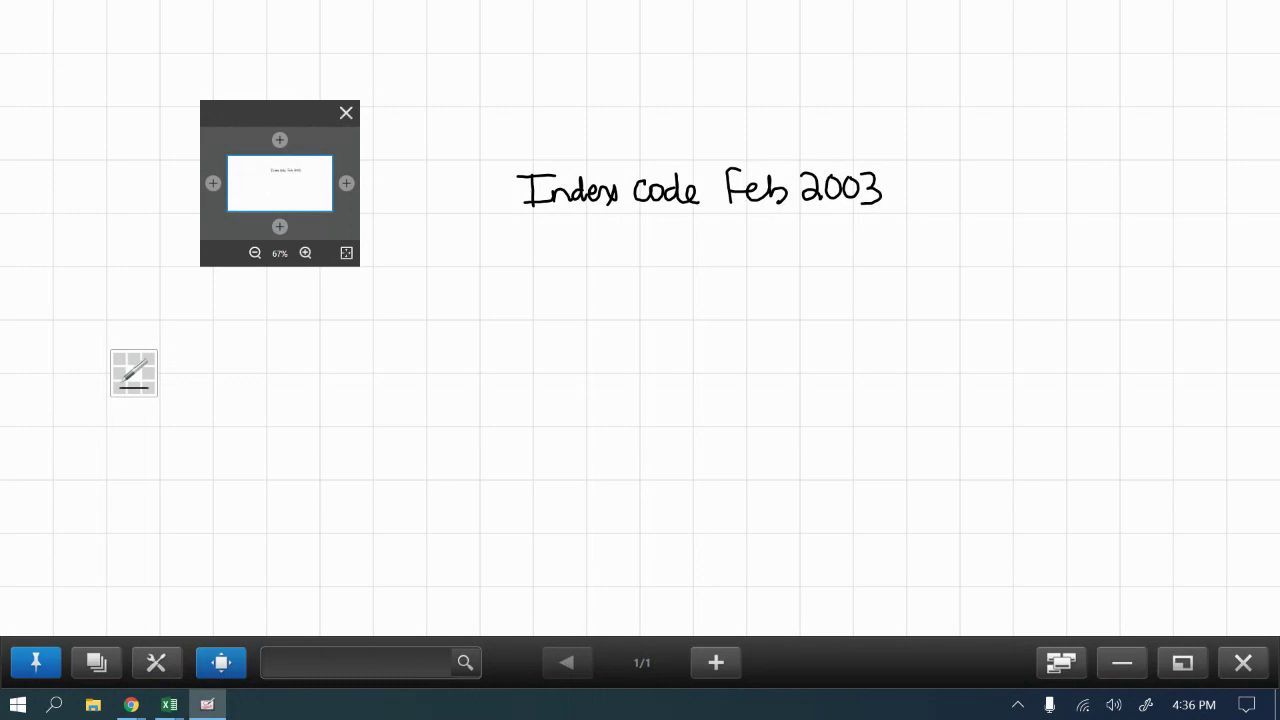
pyautogui.moveTo(508, 220); pyautogui.dragTo(891, 213)
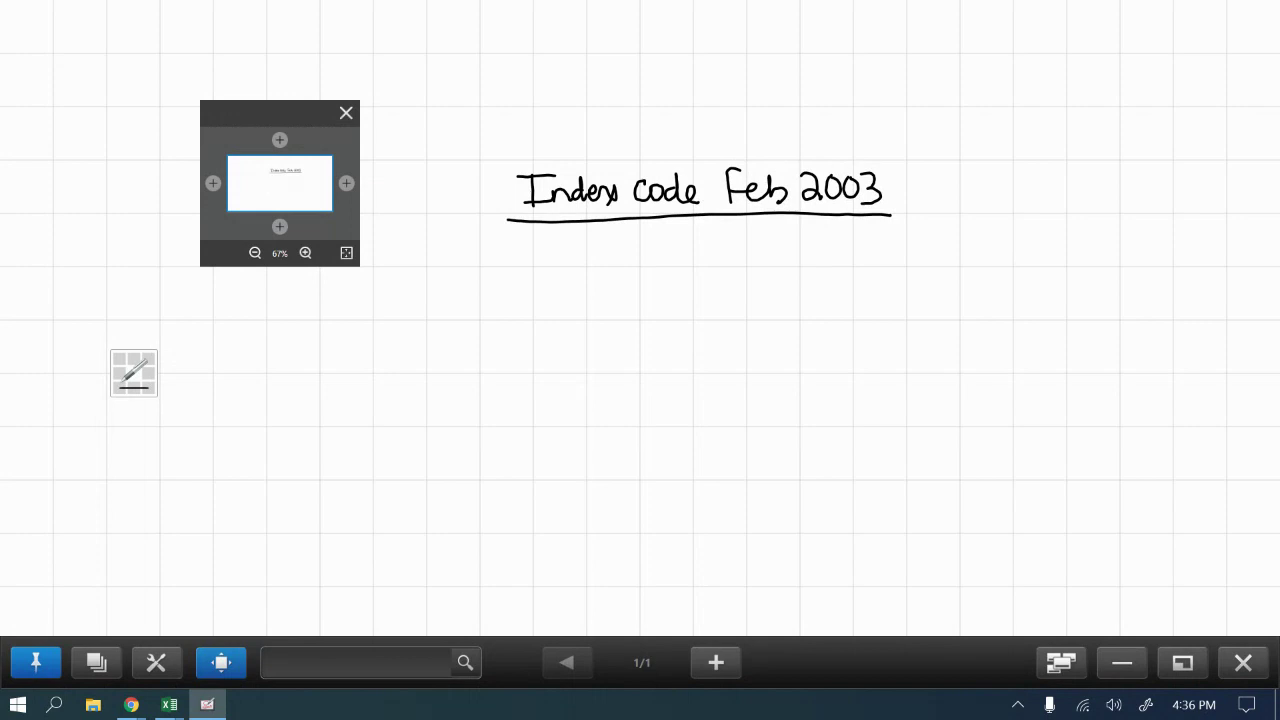
pyautogui.moveTo(549, 244)
pyautogui.mouseDown()
pyautogui.moveTo(550, 277)
pyautogui.moveTo(577, 242)
pyautogui.moveTo(564, 275)
pyautogui.moveTo(620, 274)
pyautogui.mouseUp()
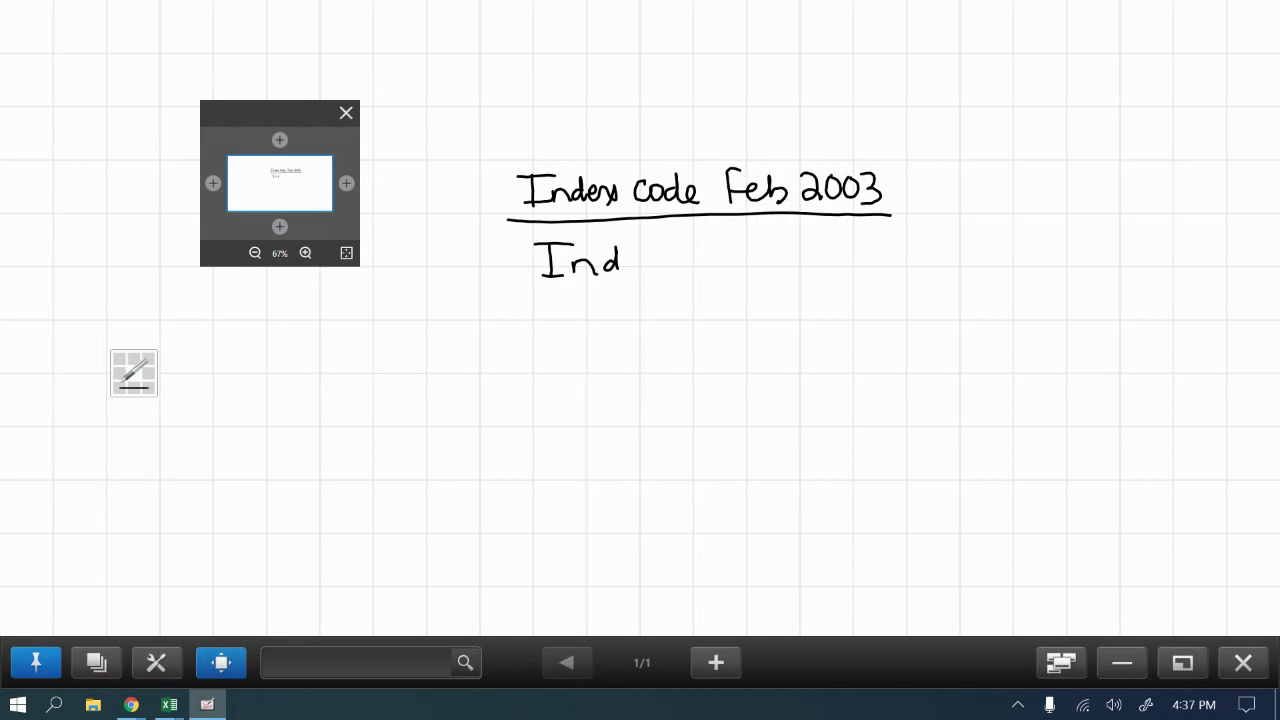
pyautogui.moveTo(545, 270)
pyautogui.mouseDown()
pyautogui.moveTo(534, 257)
pyautogui.moveTo(829, 191)
pyautogui.moveTo(597, 269)
pyautogui.moveTo(522, 344)
pyautogui.mouseUp()
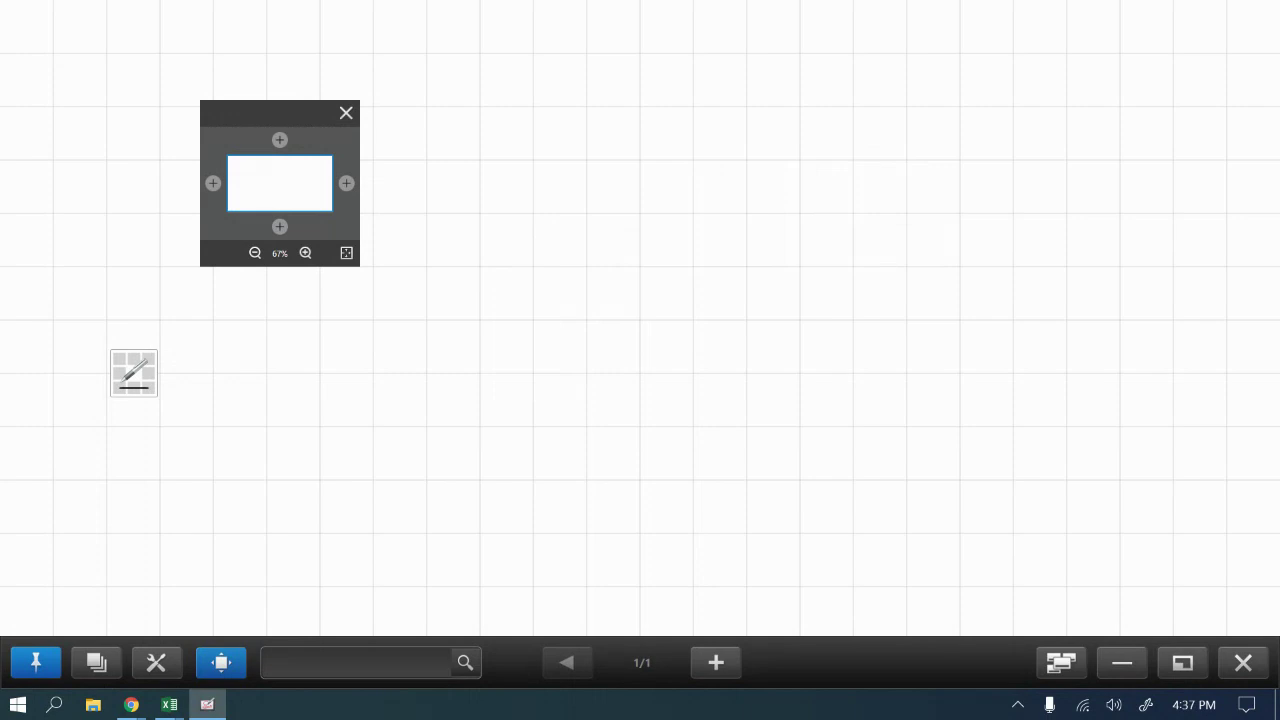
# - Handwrite "Index CI 2002" on the blank whiteboard as a numerator with a fraction line beneath it
pyautogui.moveTo(499, 188); pyautogui.dragTo(500, 212)
pyautogui.moveTo(486, 188)
pyautogui.mouseDown()
pyautogui.moveTo(512, 187)
pyautogui.moveTo(516, 212)
pyautogui.moveTo(594, 214)
pyautogui.moveTo(578, 216)
pyautogui.mouseUp()
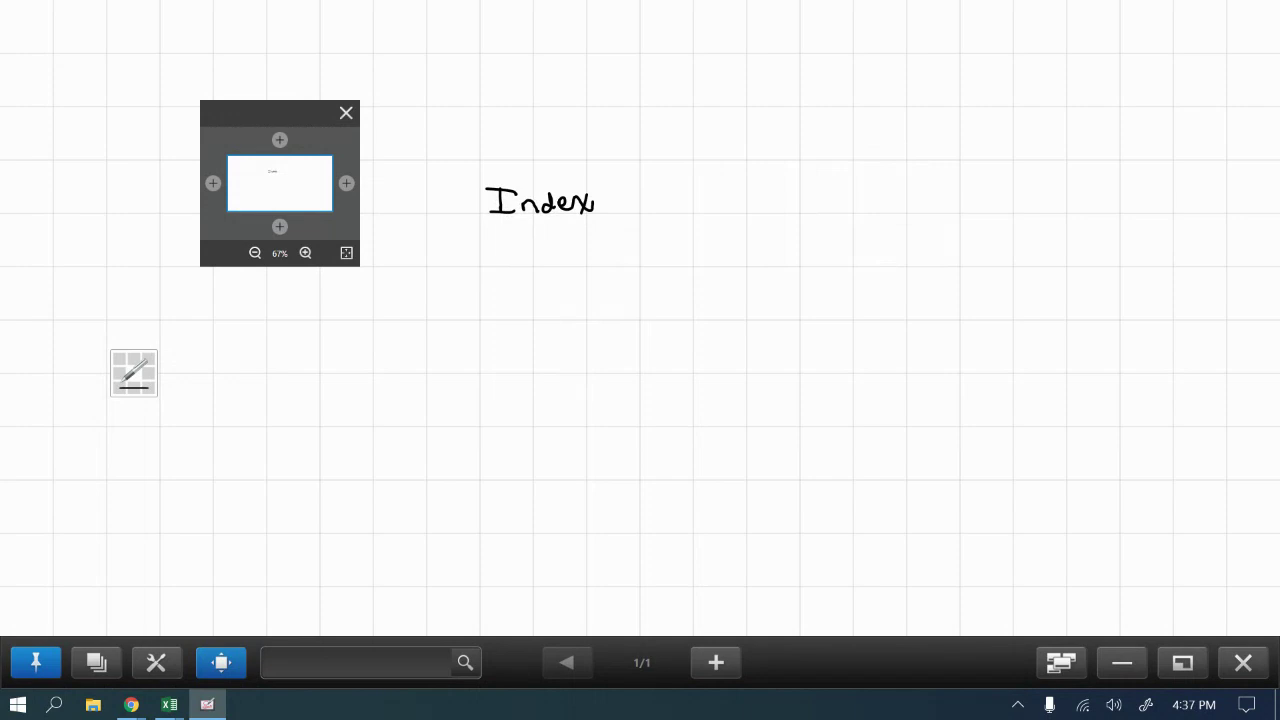
pyautogui.moveTo(652, 188)
pyautogui.mouseDown()
pyautogui.moveTo(650, 214)
pyautogui.moveTo(667, 213)
pyautogui.moveTo(676, 187)
pyautogui.moveTo(689, 214)
pyautogui.moveTo(726, 192)
pyautogui.moveTo(732, 212)
pyautogui.mouseUp()
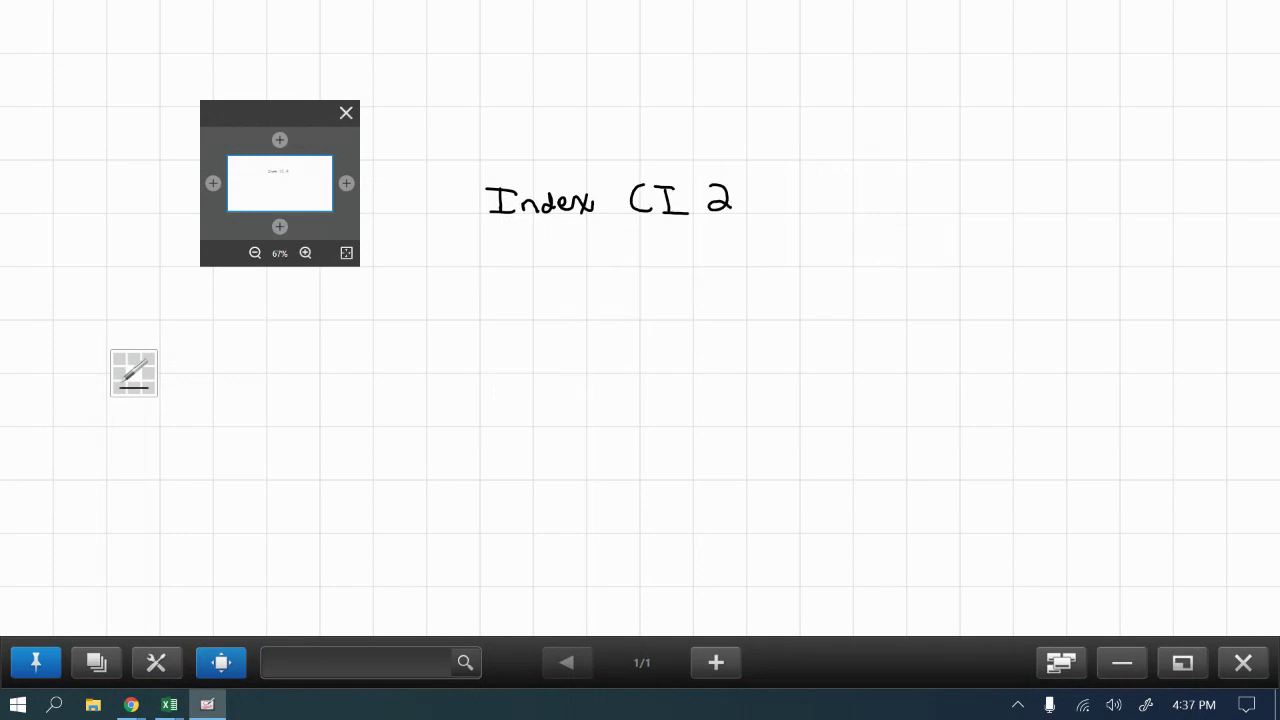
pyautogui.moveTo(614, 351); pyautogui.dragTo(635, 367)
pyautogui.moveTo(743, 187); pyautogui.dragTo(786, 208)
pyautogui.moveTo(474, 229); pyautogui.dragTo(790, 226)
# - Handwrite the denominator "Index CI Feb 2003" under the fraction line and add "Feb" above 2002 in the numerator
pyautogui.moveTo(543, 245); pyautogui.dragTo(545, 267)
pyautogui.moveTo(528, 241)
pyautogui.mouseDown()
pyautogui.moveTo(558, 242)
pyautogui.moveTo(556, 266)
pyautogui.moveTo(624, 267)
pyautogui.moveTo(607, 266)
pyautogui.moveTo(644, 252)
pyautogui.moveTo(680, 264)
pyautogui.moveTo(692, 238)
pyautogui.moveTo(694, 262)
pyautogui.mouseUp()
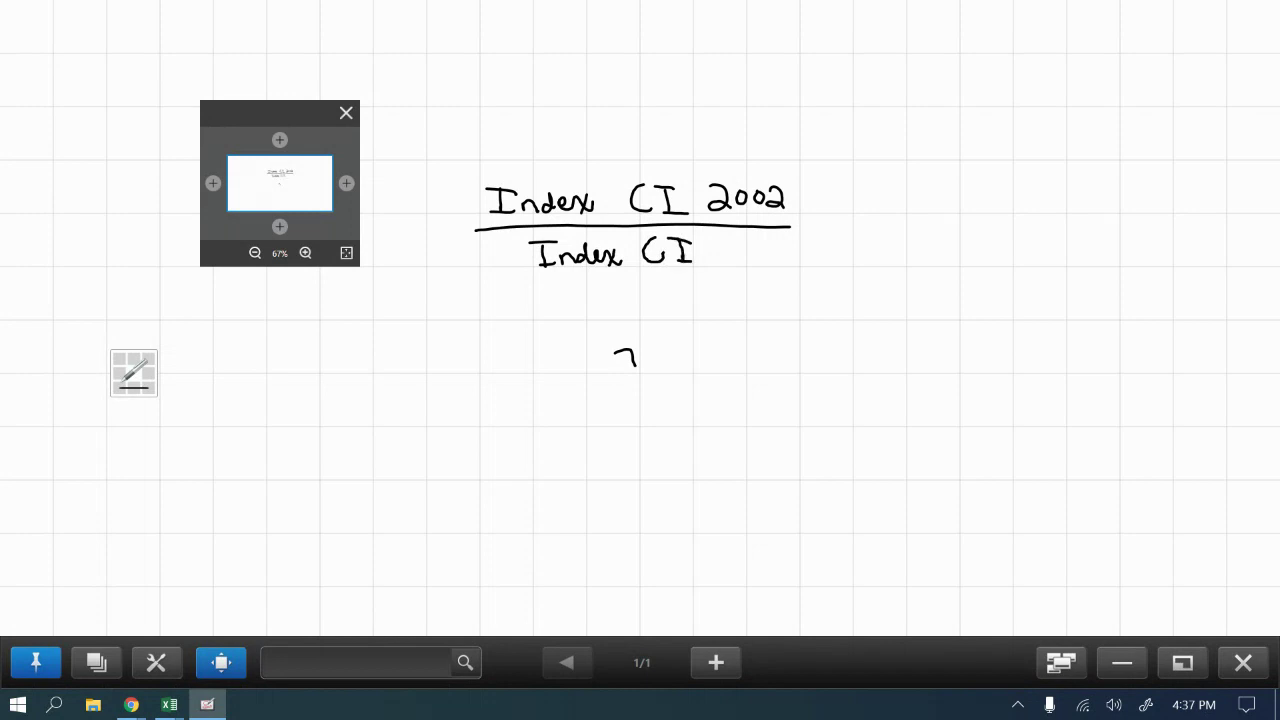
pyautogui.moveTo(740, 158); pyautogui.dragTo(730, 182)
pyautogui.moveTo(724, 168); pyautogui.dragTo(764, 182)
pyautogui.moveTo(734, 238)
pyautogui.mouseDown()
pyautogui.moveTo(720, 262)
pyautogui.moveTo(732, 248)
pyautogui.mouseUp()
pyautogui.moveTo(734, 254)
pyautogui.mouseDown()
pyautogui.moveTo(756, 268)
pyautogui.moveTo(728, 288)
pyautogui.moveTo(770, 277)
pyautogui.moveTo(786, 296)
pyautogui.mouseUp()
# - Complete the proportion by handwriting an equals sign followed by the fraction 40,000 over X
pyautogui.moveTo(819, 230); pyautogui.dragTo(837, 246)
pyautogui.moveTo(908, 175)
pyautogui.mouseDown()
pyautogui.moveTo(926, 193)
pyautogui.moveTo(916, 210)
pyautogui.moveTo(949, 180)
pyautogui.moveTo(956, 220)
pyautogui.mouseUp()
pyautogui.moveTo(990, 180); pyautogui.dragTo(1048, 178)
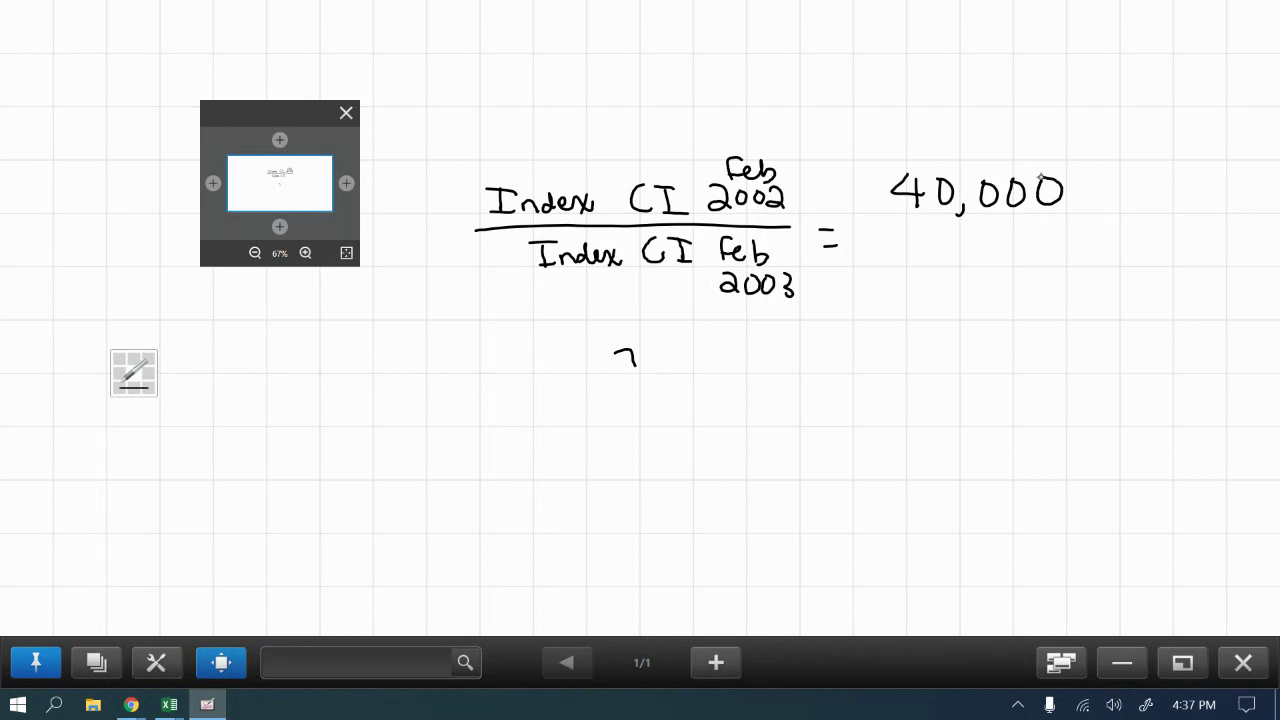
pyautogui.moveTo(906, 225); pyautogui.dragTo(1074, 224)
pyautogui.moveTo(970, 242); pyautogui.dragTo(1008, 272)
pyautogui.moveTo(992, 242); pyautogui.dragTo(972, 277)
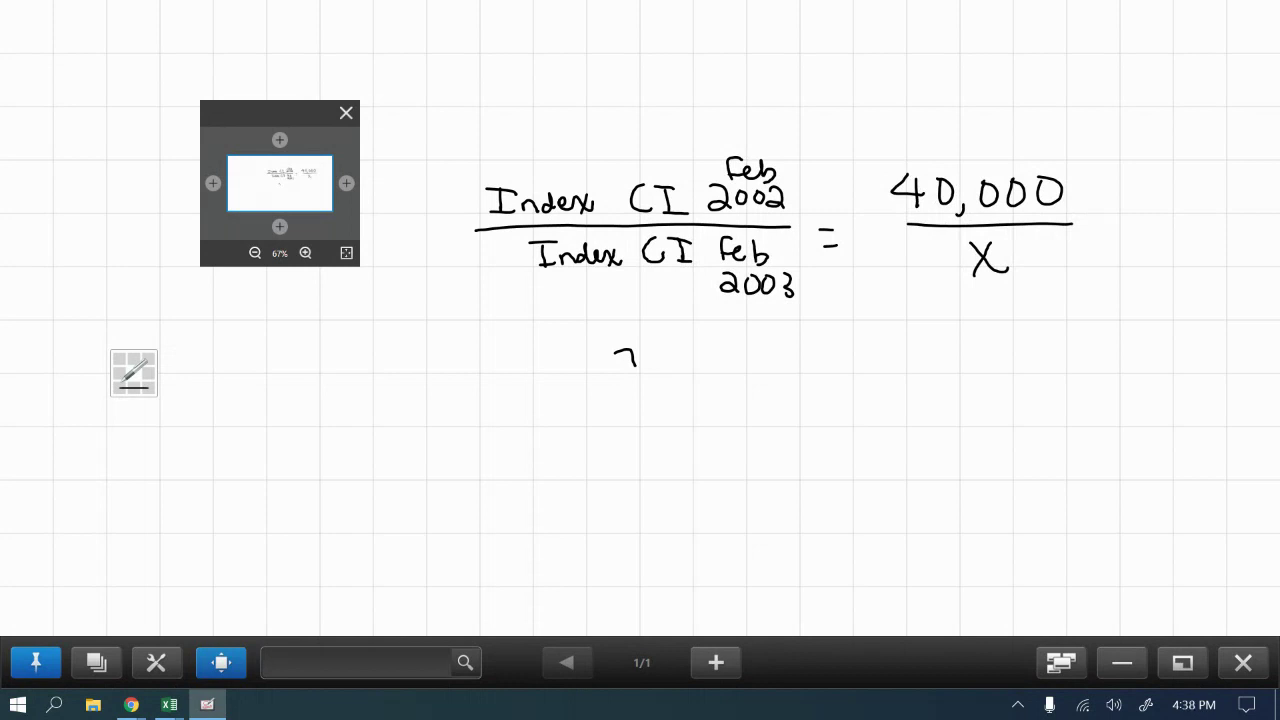
# - Clear the whiteboard, review the highlighted Feb 2002 and Feb 2003 indices in Homework 1 2020 Fall, and return to the blank whiteboard
pyautogui.moveTo(1062, 230)
pyautogui.mouseDown()
pyautogui.moveTo(989, 191)
pyautogui.moveTo(531, 209)
pyautogui.moveTo(634, 243)
pyautogui.moveTo(756, 176)
pyautogui.moveTo(540, 180)
pyautogui.moveTo(757, 263)
pyautogui.moveTo(1020, 243)
pyautogui.moveTo(613, 293)
pyautogui.moveTo(931, 180)
pyautogui.moveTo(1054, 231)
pyautogui.moveTo(1030, 191)
pyautogui.moveTo(944, 228)
pyautogui.mouseUp()
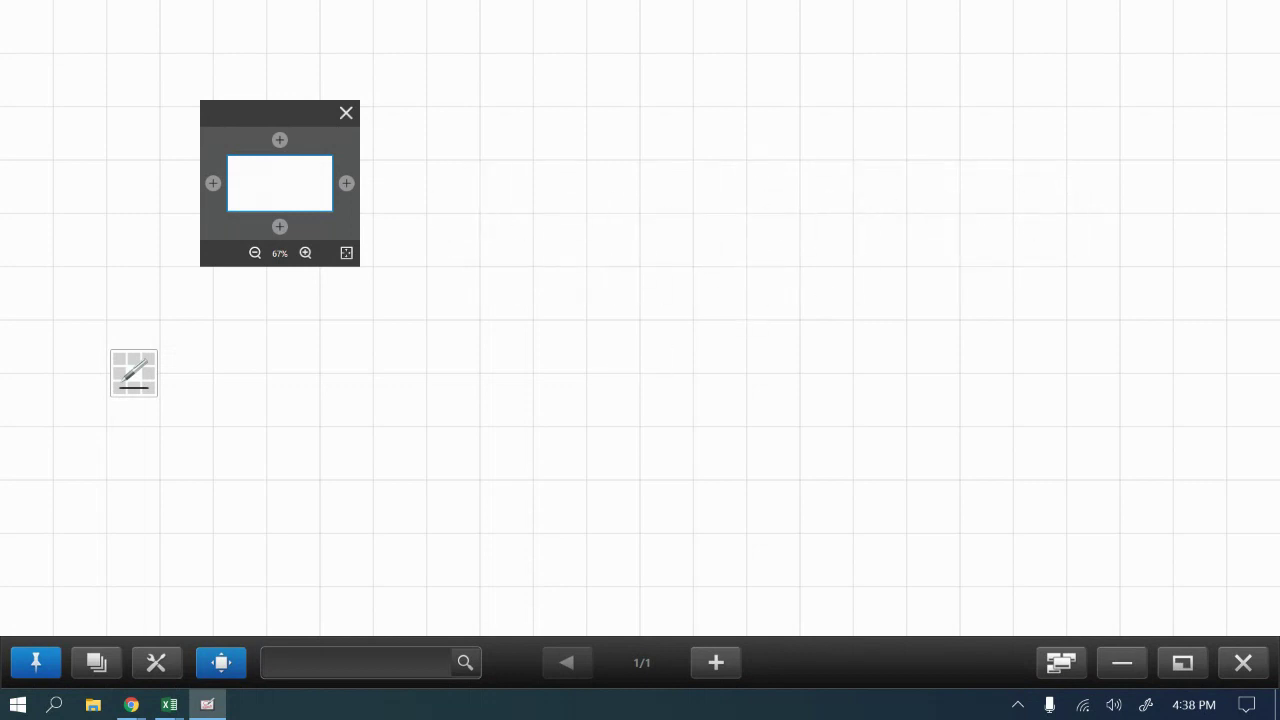
pyautogui.click(169, 704)
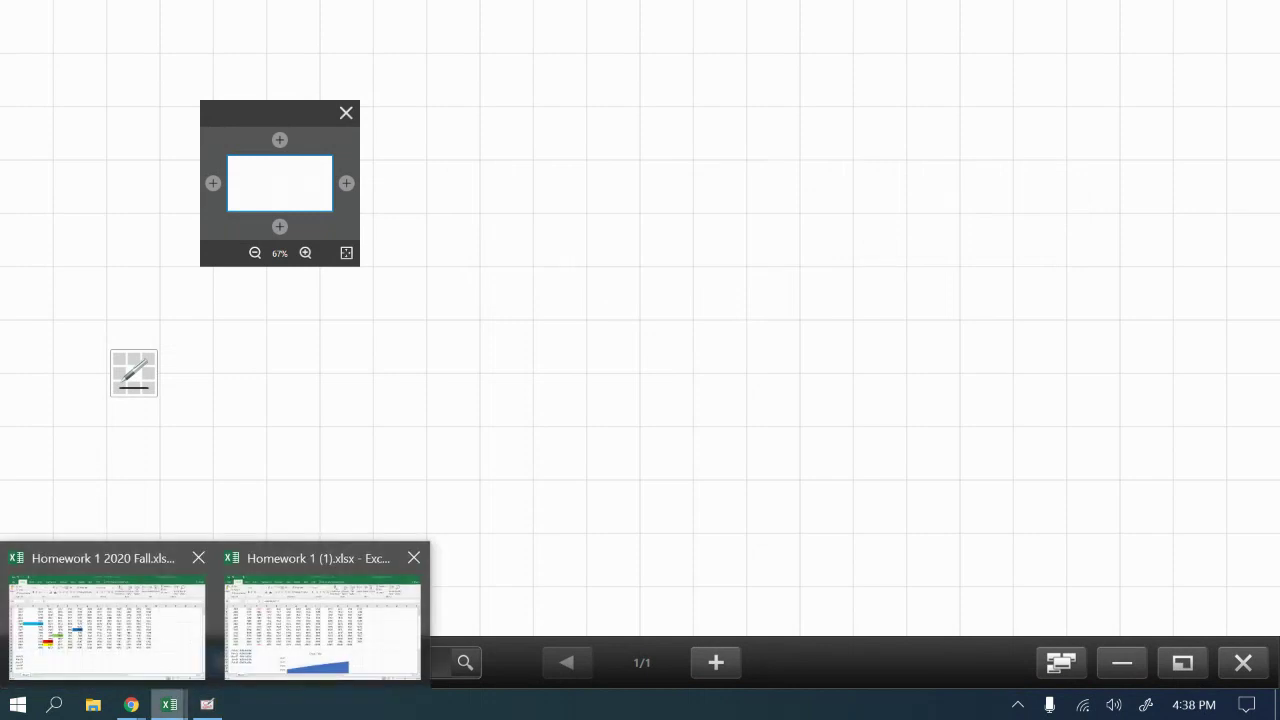
pyautogui.click(107, 620)
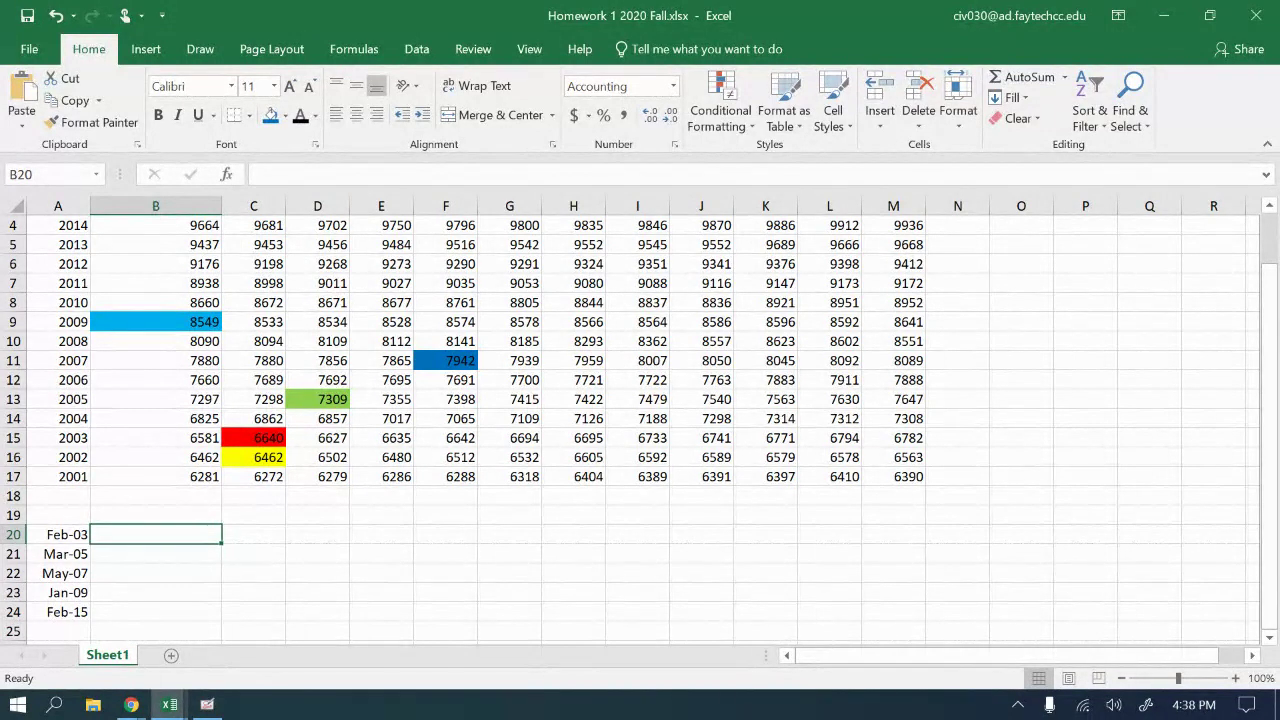
pyautogui.hotkey('alt', 'Tab')
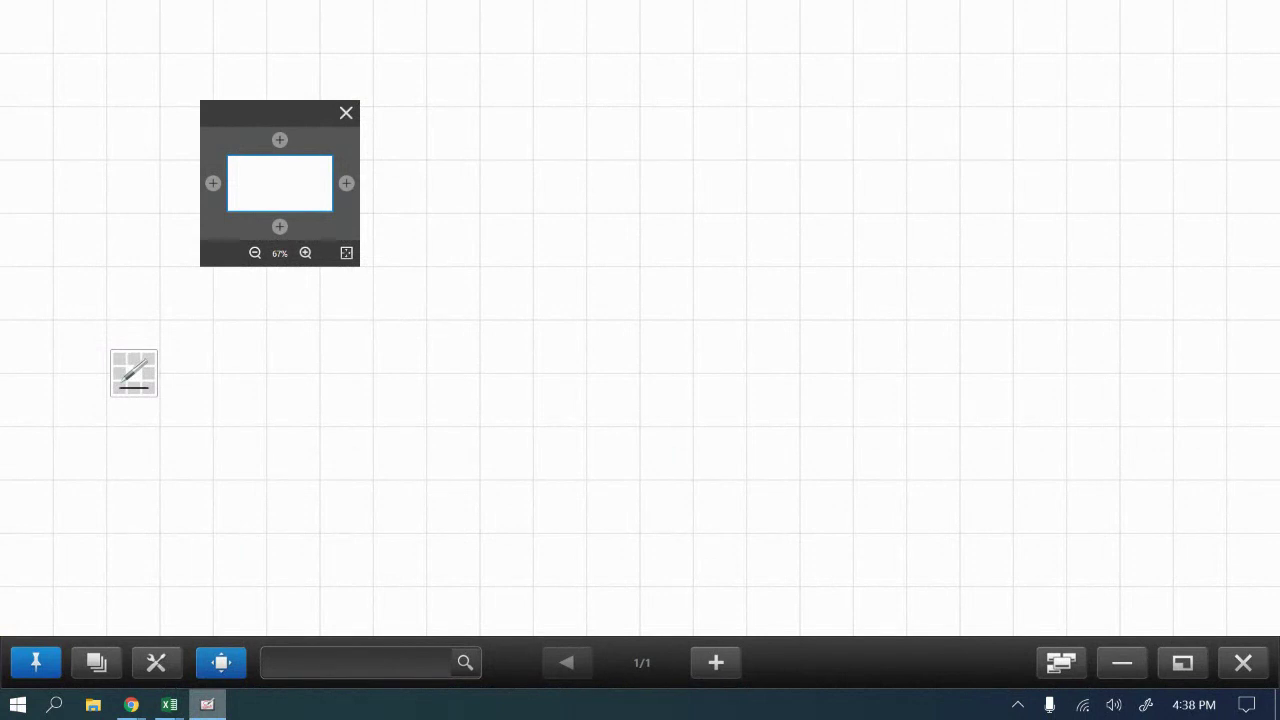
# - Handwrite the fraction X over 400,000 on the blank whiteboard, followed by an equals sign
pyautogui.moveTo(626, 176)
pyautogui.mouseDown()
pyautogui.moveTo(663, 207)
pyautogui.moveTo(636, 212)
pyautogui.mouseUp()
pyautogui.moveTo(561, 229); pyautogui.dragTo(730, 229)
pyautogui.moveTo(600, 240); pyautogui.dragTo(612, 276)
pyautogui.moveTo(636, 240)
pyautogui.mouseDown()
pyautogui.moveTo(628, 274)
pyautogui.moveTo(636, 238)
pyautogui.moveTo(660, 238)
pyautogui.moveTo(674, 283)
pyautogui.mouseUp()
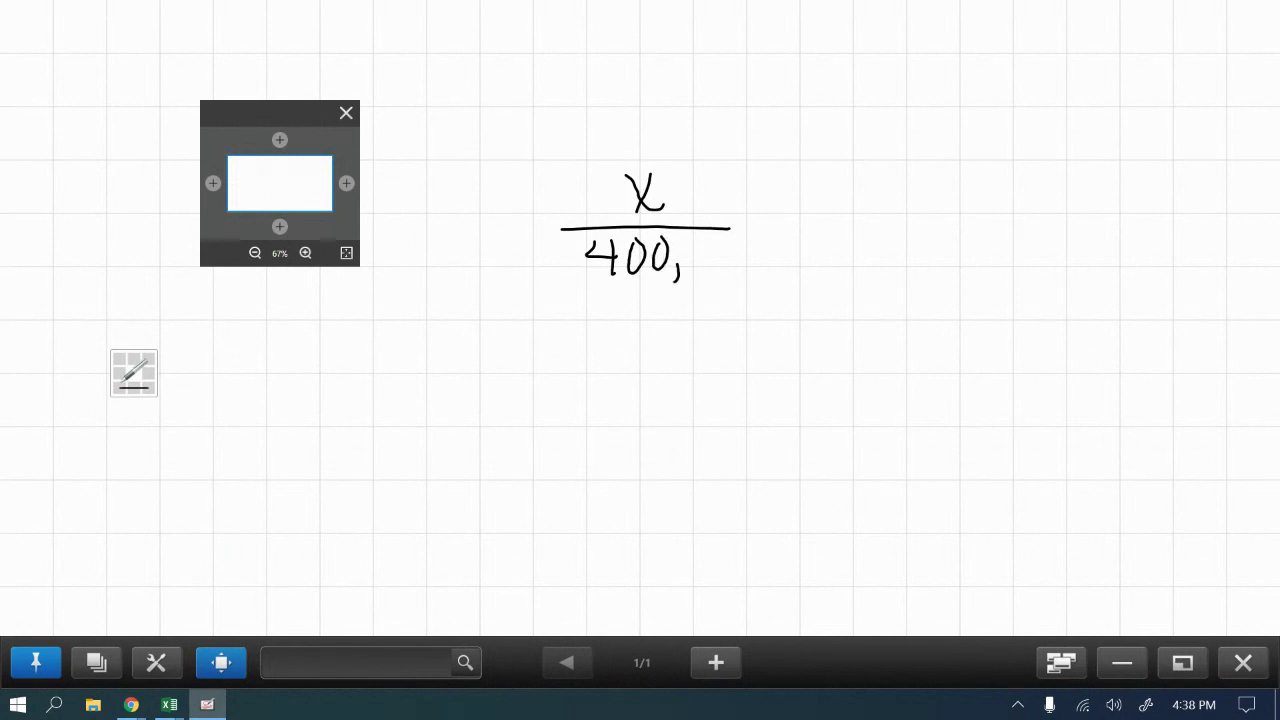
pyautogui.moveTo(698, 238); pyautogui.dragTo(699, 240)
pyautogui.moveTo(718, 236)
pyautogui.mouseDown()
pyautogui.moveTo(708, 262)
pyautogui.moveTo(724, 236)
pyautogui.moveTo(784, 215)
pyautogui.mouseUp()
# - Draw the fraction line after the equals sign and handwrite "Index 2002" as its denominator
pyautogui.moveTo(772, 238); pyautogui.dragTo(1010, 231)
pyautogui.moveTo(867, 250); pyautogui.dragTo(868, 272)
pyautogui.moveTo(853, 248)
pyautogui.mouseDown()
pyautogui.moveTo(882, 247)
pyautogui.moveTo(884, 271)
pyautogui.moveTo(908, 270)
pyautogui.moveTo(924, 250)
pyautogui.moveTo(954, 272)
pyautogui.mouseUp()
pyautogui.moveTo(952, 258)
pyautogui.mouseDown()
pyautogui.moveTo(940, 274)
pyautogui.moveTo(982, 242)
pyautogui.moveTo(1000, 273)
pyautogui.moveTo(1006, 242)
pyautogui.moveTo(1036, 270)
pyautogui.moveTo(1058, 269)
pyautogui.mouseUp()
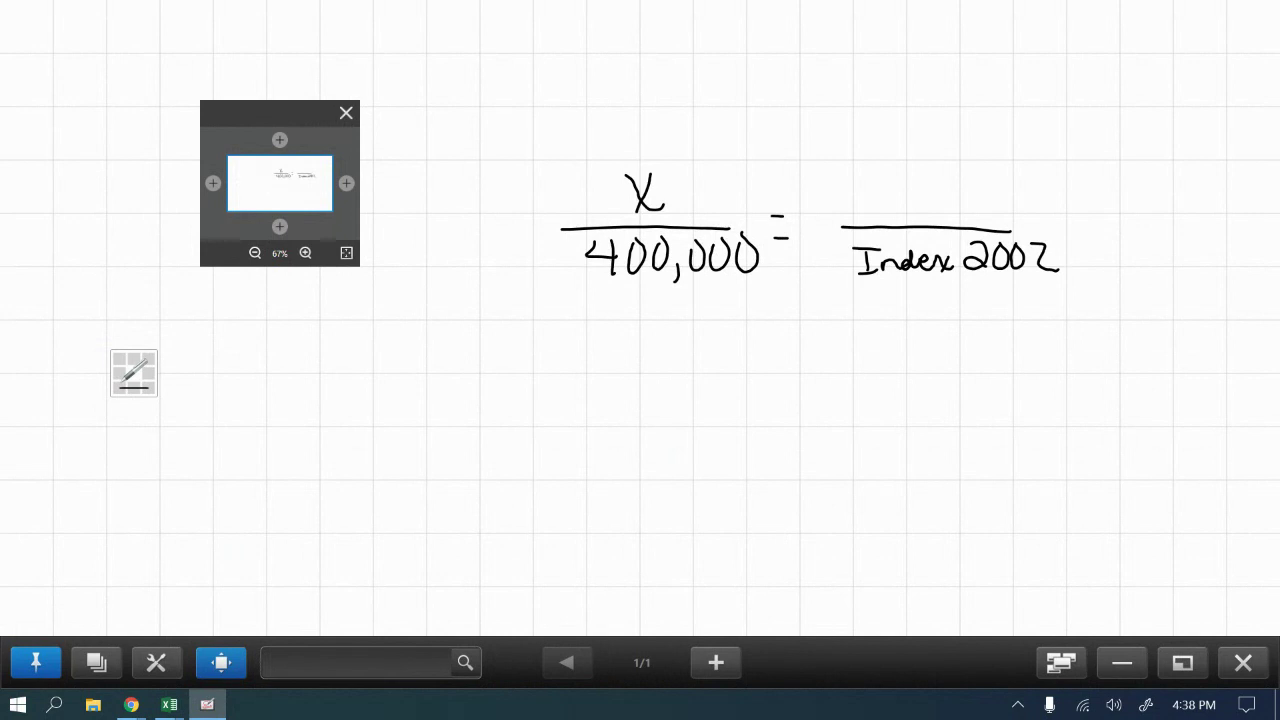
# - Handwrite "Index Feb 2003" as the numerator and add "Feb" beneath 2002 in the denominator
pyautogui.moveTo(865, 195)
pyautogui.mouseDown()
pyautogui.moveTo(865, 216)
pyautogui.moveTo(881, 195)
pyautogui.mouseUp()
pyautogui.moveTo(858, 217)
pyautogui.mouseDown()
pyautogui.moveTo(903, 218)
pyautogui.moveTo(912, 197)
pyautogui.mouseUp()
pyautogui.moveTo(912, 197)
pyautogui.mouseDown()
pyautogui.moveTo(915, 211)
pyautogui.moveTo(946, 216)
pyautogui.mouseUp()
pyautogui.moveTo(946, 200); pyautogui.dragTo(934, 216)
pyautogui.moveTo(933, 281)
pyautogui.mouseDown()
pyautogui.moveTo(931, 295)
pyautogui.moveTo(940, 284)
pyautogui.moveTo(966, 304)
pyautogui.mouseUp()
pyautogui.moveTo(968, 186)
pyautogui.mouseDown()
pyautogui.moveTo(992, 212)
pyautogui.moveTo(1090, 202)
pyautogui.moveTo(1078, 214)
pyautogui.mouseUp()
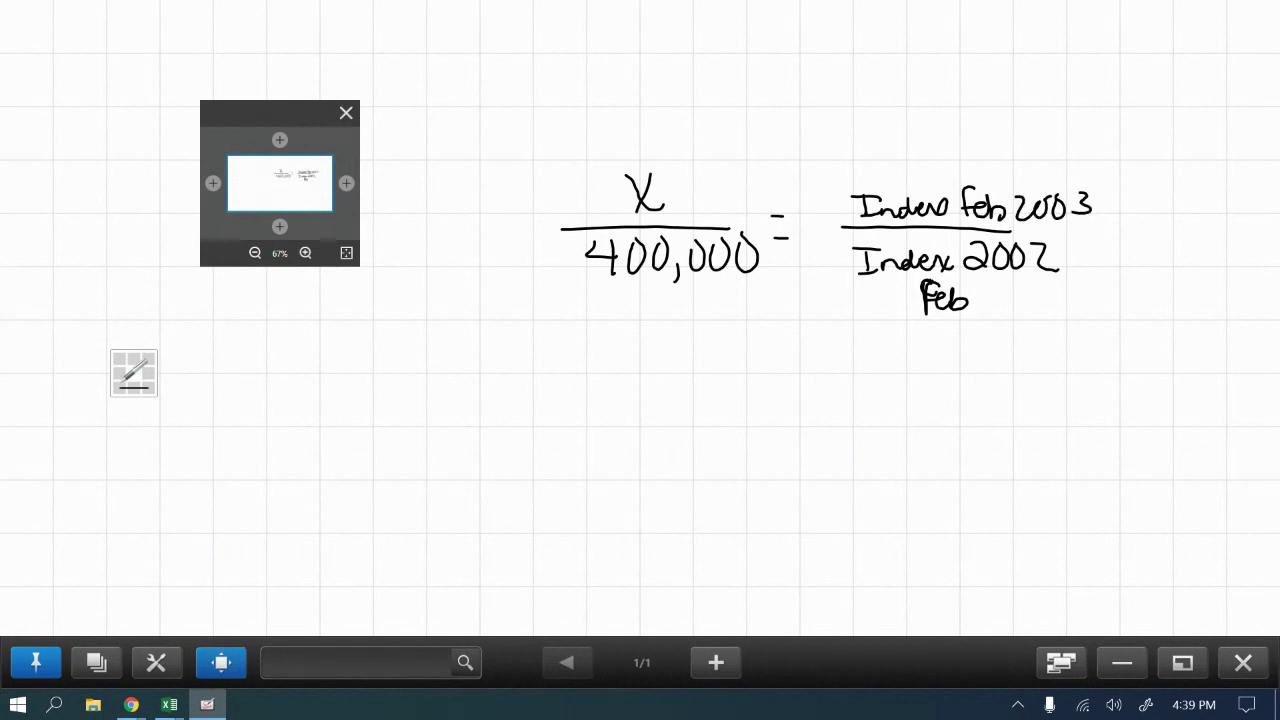
# - Start a second proportion below the first with X over 400,000, an equals sign and an empty fraction line
pyautogui.moveTo(624, 348)
pyautogui.mouseDown()
pyautogui.moveTo(650, 402)
pyautogui.moveTo(622, 398)
pyautogui.mouseUp()
pyautogui.moveTo(520, 419); pyautogui.dragTo(754, 418)
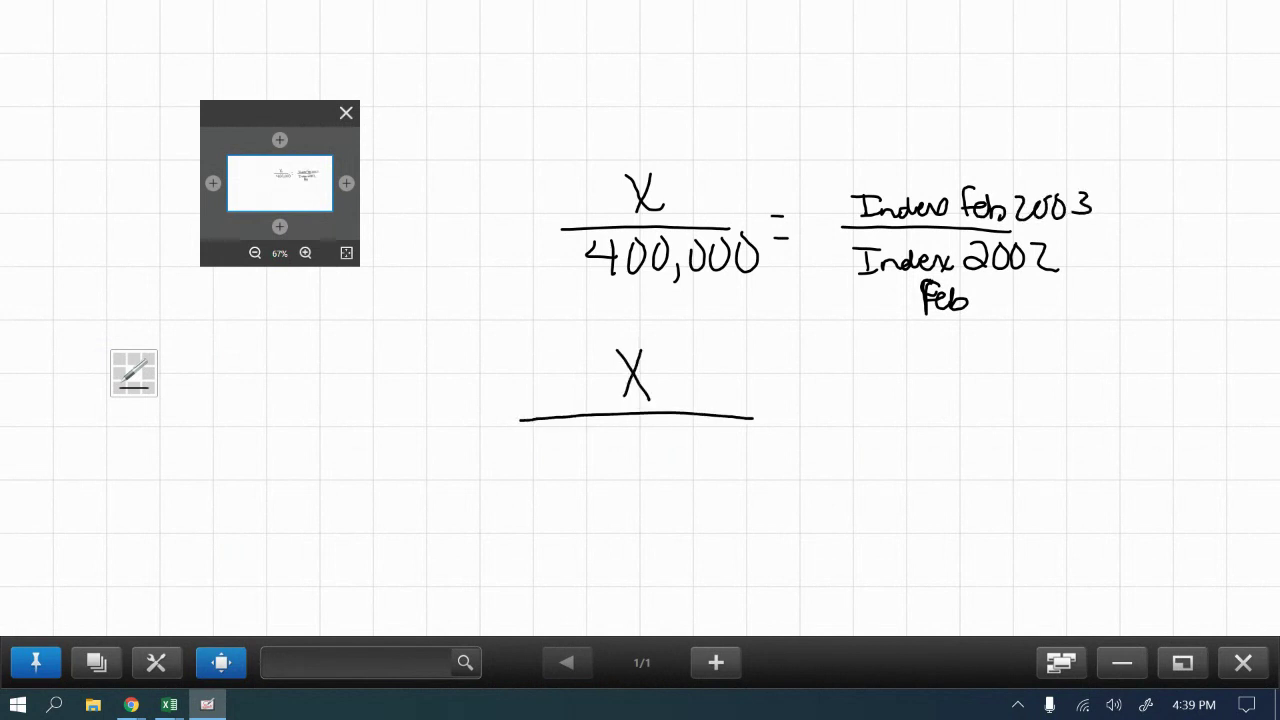
pyautogui.moveTo(558, 432)
pyautogui.mouseDown()
pyautogui.moveTo(541, 451)
pyautogui.moveTo(560, 476)
pyautogui.moveTo(578, 450)
pyautogui.moveTo(604, 446)
pyautogui.moveTo(630, 480)
pyautogui.moveTo(654, 452)
pyautogui.moveTo(706, 452)
pyautogui.mouseUp()
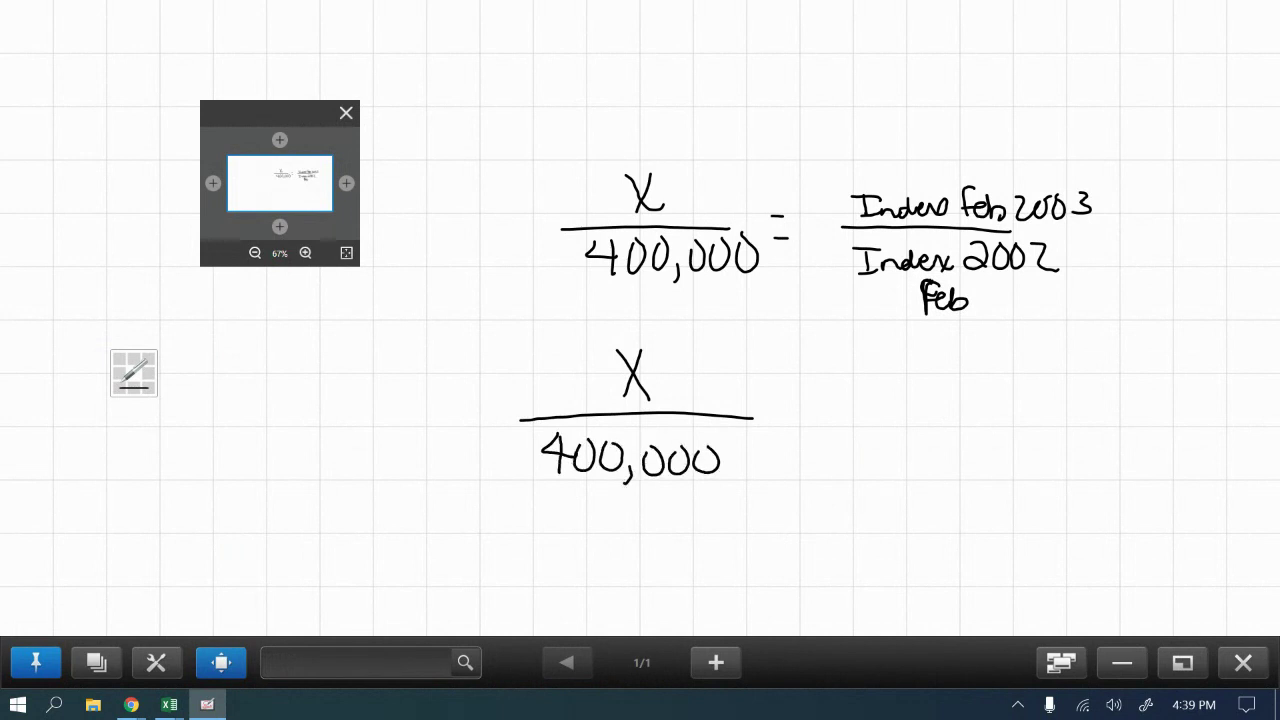
pyautogui.moveTo(763, 412); pyautogui.dragTo(1038, 408)
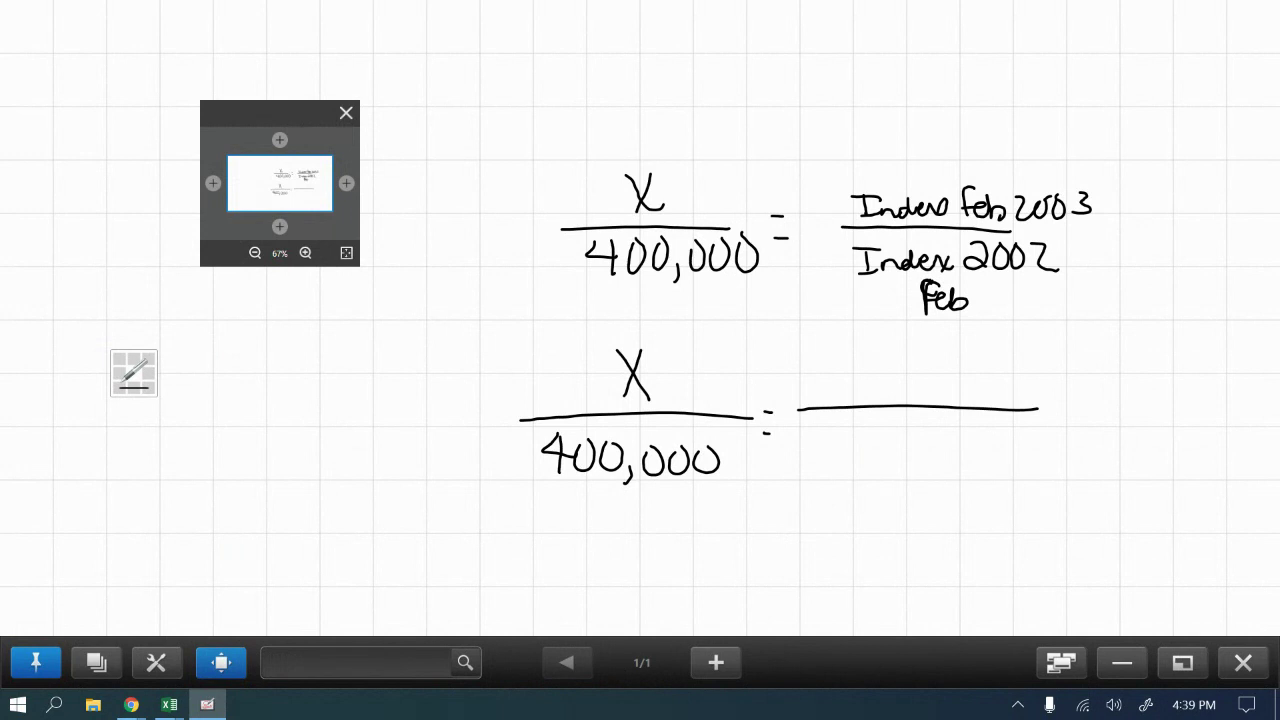
# - Handwrite 6462 as the denominator on the right side of the second proportion
pyautogui.moveTo(862, 424)
pyautogui.mouseDown()
pyautogui.moveTo(856, 460)
pyautogui.moveTo(862, 447)
pyautogui.moveTo(912, 452)
pyautogui.mouseUp()
pyautogui.moveTo(904, 432)
pyautogui.mouseDown()
pyautogui.moveTo(902, 458)
pyautogui.moveTo(930, 450)
pyautogui.mouseUp()
pyautogui.moveTo(944, 436)
pyautogui.mouseDown()
pyautogui.moveTo(954, 428)
pyautogui.moveTo(984, 462)
pyautogui.mouseUp()
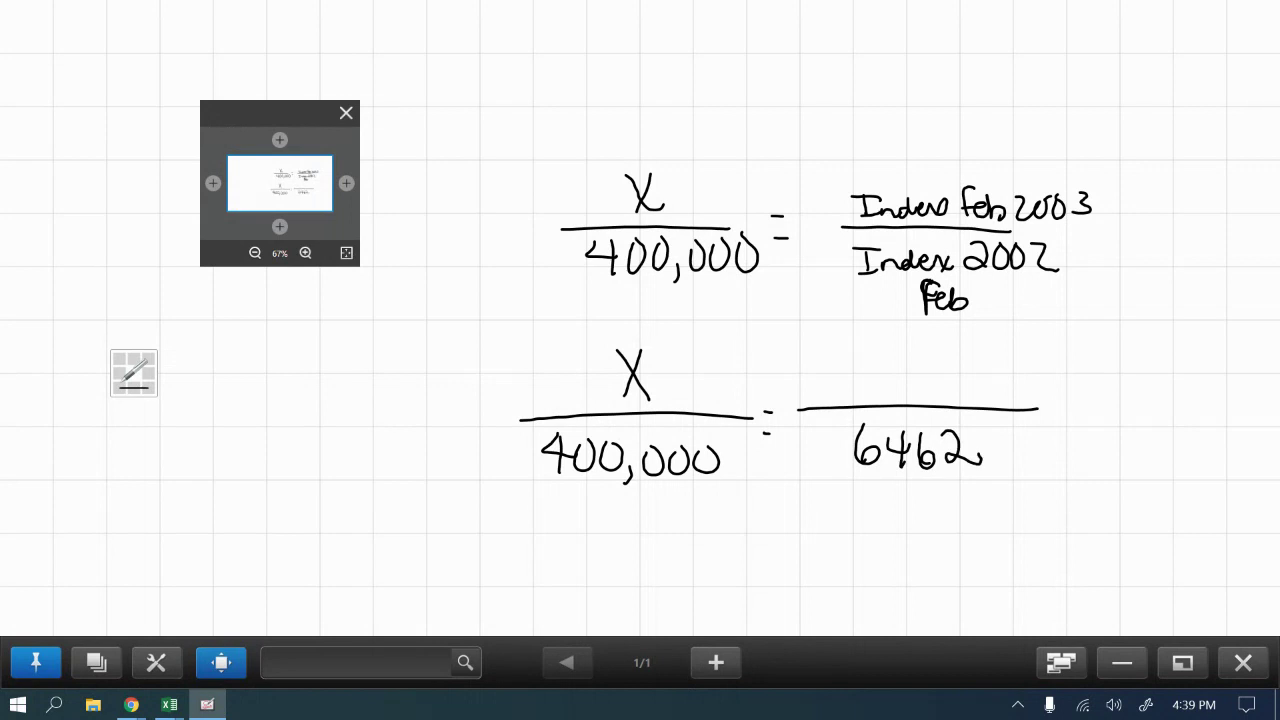
pyautogui.moveTo(858, 352)
pyautogui.mouseDown()
pyautogui.moveTo(858, 392)
pyautogui.moveTo(852, 380)
pyautogui.mouseUp()
pyautogui.moveTo(890, 358)
pyautogui.mouseDown()
pyautogui.moveTo(880, 385)
pyautogui.moveTo(888, 358)
pyautogui.moveTo(896, 392)
pyautogui.moveTo(888, 372)
pyautogui.mouseUp()
pyautogui.moveTo(918, 360)
pyautogui.mouseDown()
pyautogui.moveTo(910, 380)
pyautogui.moveTo(932, 376)
pyautogui.mouseUp()
pyautogui.moveTo(928, 360)
pyautogui.mouseDown()
pyautogui.moveTo(926, 394)
pyautogui.moveTo(960, 378)
pyautogui.moveTo(954, 396)
pyautogui.mouseUp()
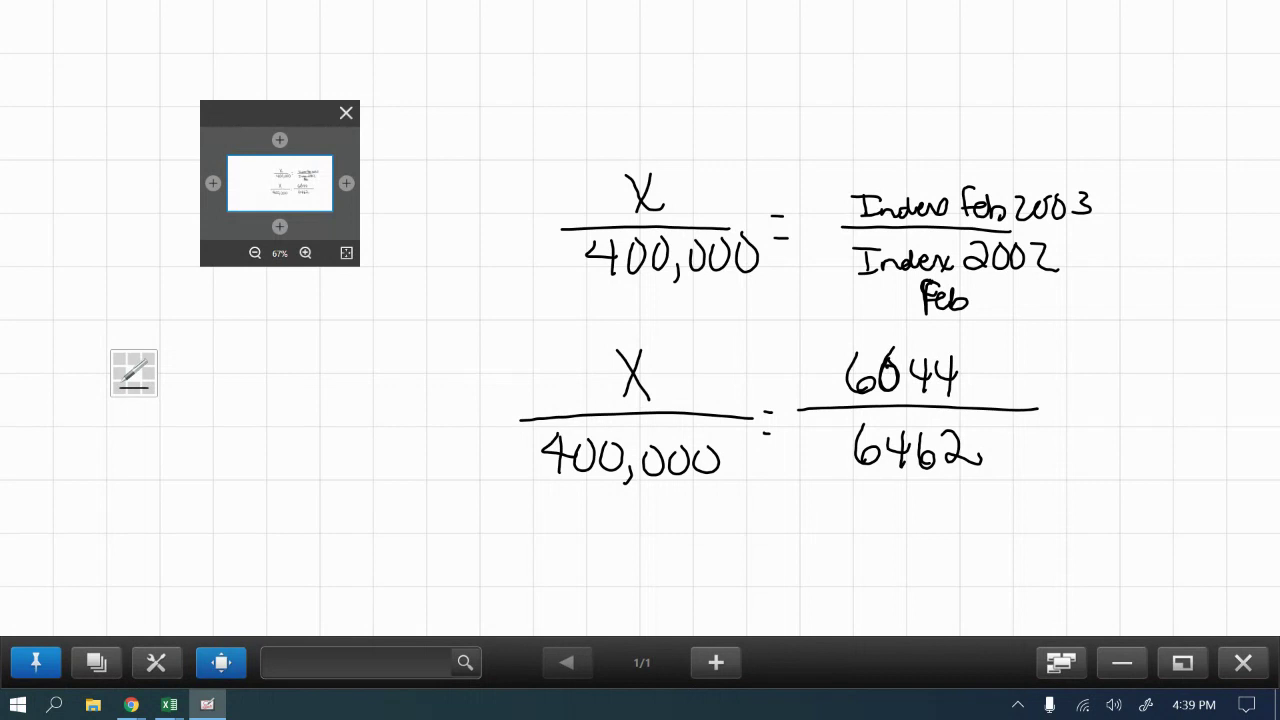
pyautogui.moveTo(860, 372)
pyautogui.mouseDown()
pyautogui.moveTo(911, 354)
pyautogui.moveTo(962, 378)
pyautogui.mouseUp()
# - Handwrite 6640 as the numerator above 6462 and begin the solution line below with x = (400,000)
pyautogui.moveTo(858, 362)
pyautogui.mouseDown()
pyautogui.moveTo(857, 388)
pyautogui.moveTo(934, 382)
pyautogui.mouseUp()
pyautogui.moveTo(926, 368)
pyautogui.mouseDown()
pyautogui.moveTo(926, 395)
pyautogui.moveTo(945, 371)
pyautogui.mouseUp()
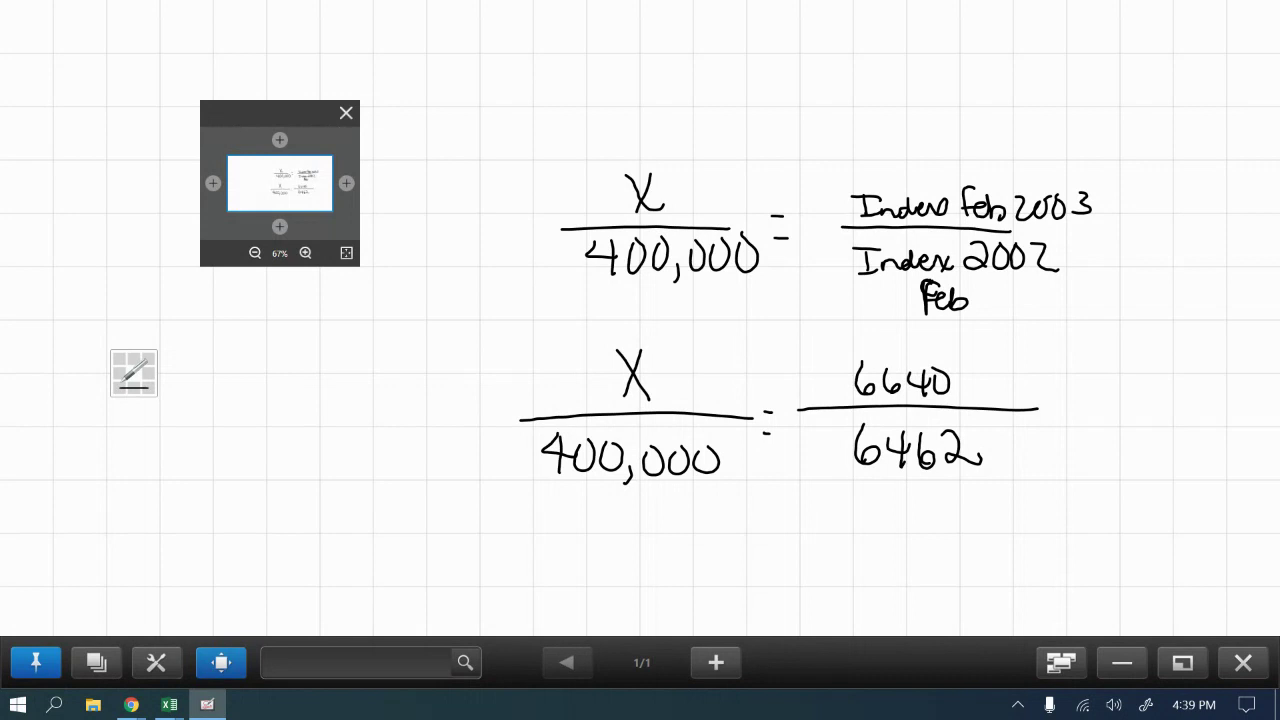
pyautogui.moveTo(526, 536)
pyautogui.mouseDown()
pyautogui.moveTo(550, 575)
pyautogui.moveTo(525, 574)
pyautogui.moveTo(578, 542)
pyautogui.mouseUp()
pyautogui.moveTo(561, 559); pyautogui.dragTo(578, 556)
pyautogui.moveTo(614, 514)
pyautogui.mouseDown()
pyautogui.moveTo(608, 576)
pyautogui.moveTo(646, 548)
pyautogui.moveTo(638, 568)
pyautogui.moveTo(664, 532)
pyautogui.moveTo(681, 530)
pyautogui.moveTo(688, 566)
pyautogui.moveTo(709, 529)
pyautogui.moveTo(750, 531)
pyautogui.moveTo(762, 576)
pyautogui.mouseUp()
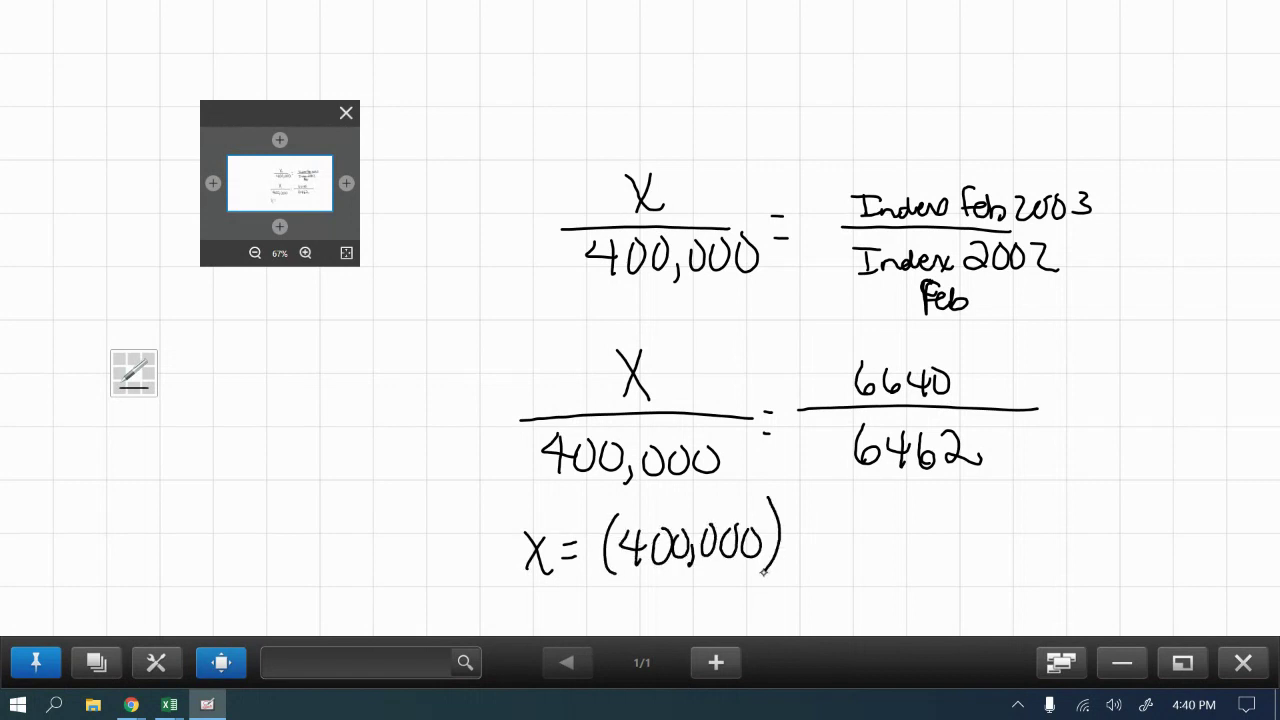
# - Add the parenthesised fraction 6640 over 6462 after (400,000) in the solution line
pyautogui.moveTo(800, 500); pyautogui.dragTo(797, 576)
pyautogui.moveTo(945, 497); pyautogui.dragTo(935, 582)
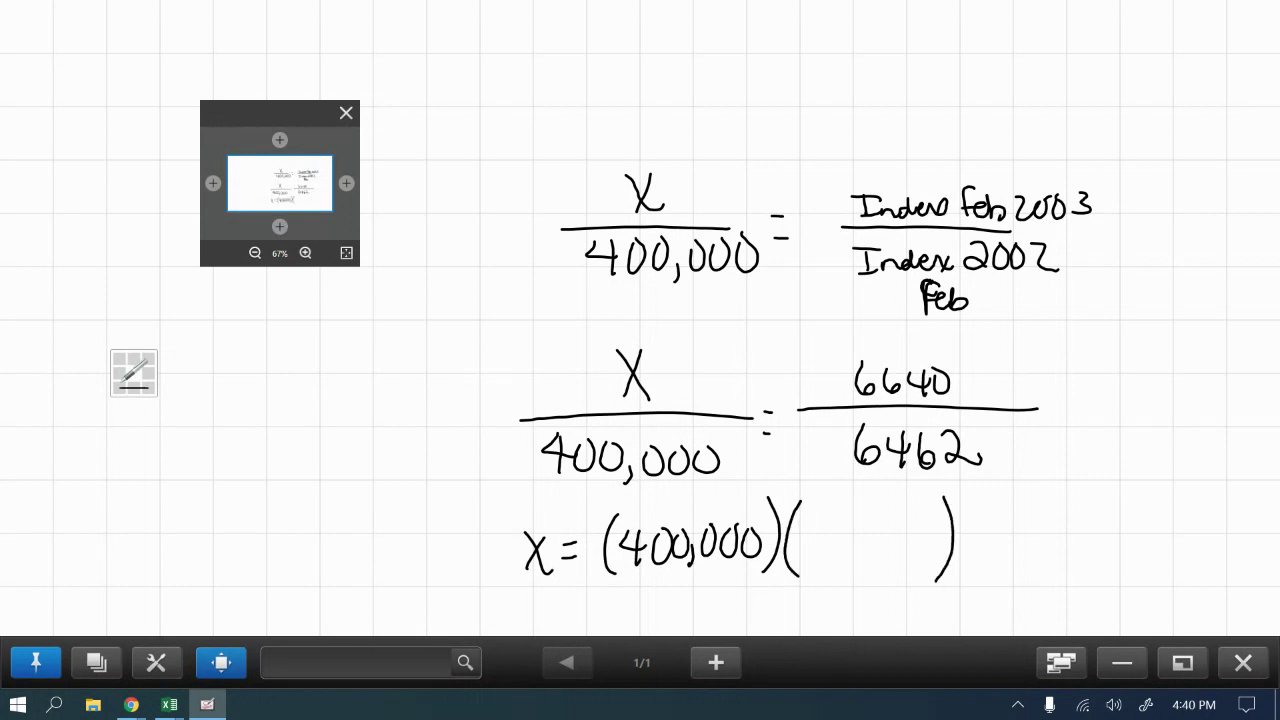
pyautogui.moveTo(823, 509)
pyautogui.mouseDown()
pyautogui.moveTo(815, 532)
pyautogui.moveTo(880, 548)
pyautogui.mouseUp()
pyautogui.moveTo(900, 517)
pyautogui.mouseDown()
pyautogui.moveTo(888, 532)
pyautogui.moveTo(904, 518)
pyautogui.mouseUp()
pyautogui.moveTo(812, 552)
pyautogui.mouseDown()
pyautogui.moveTo(908, 556)
pyautogui.moveTo(843, 584)
pyautogui.moveTo(852, 566)
pyautogui.moveTo(866, 588)
pyautogui.moveTo(923, 577)
pyautogui.mouseUp()
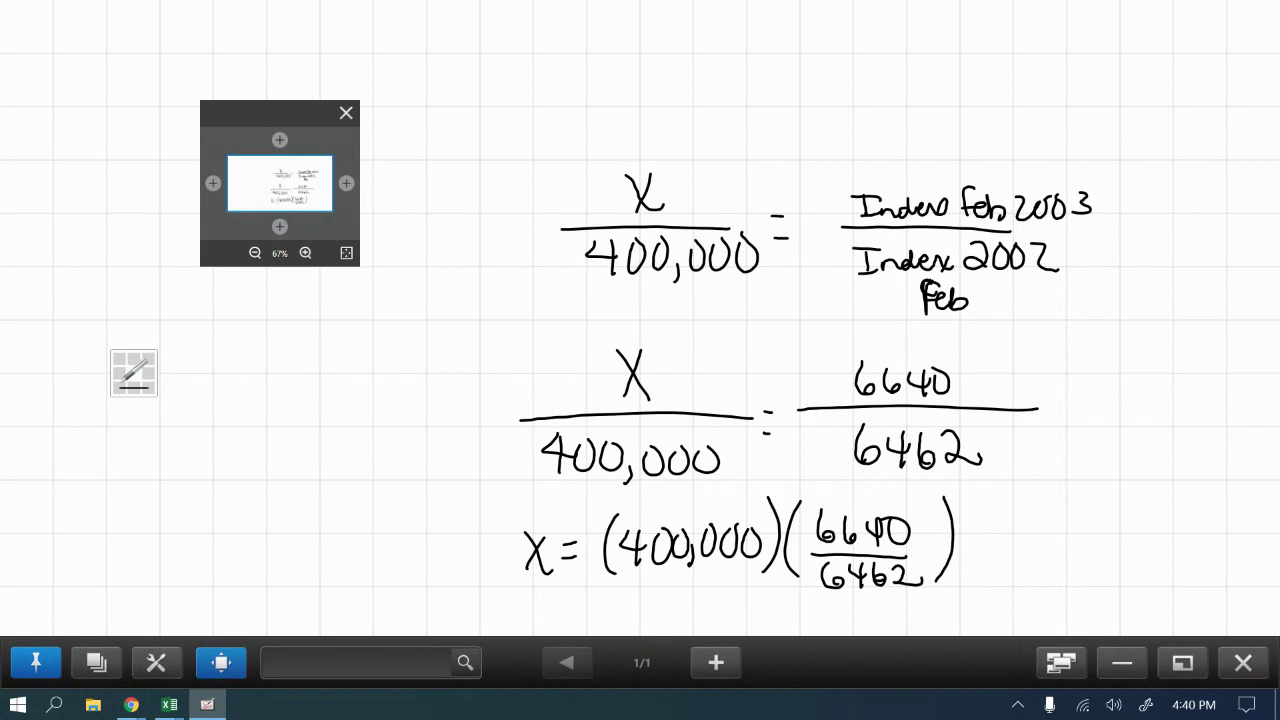
# - Handwrite x = 411,018.2602 beneath the solution line and mark the 6462 in that line with an asterisk
pyautogui.moveTo(563, 597)
pyautogui.mouseDown()
pyautogui.moveTo(586, 628)
pyautogui.moveTo(566, 630)
pyautogui.moveTo(610, 604)
pyautogui.mouseUp()
pyautogui.moveTo(595, 617); pyautogui.dragTo(697, 622)
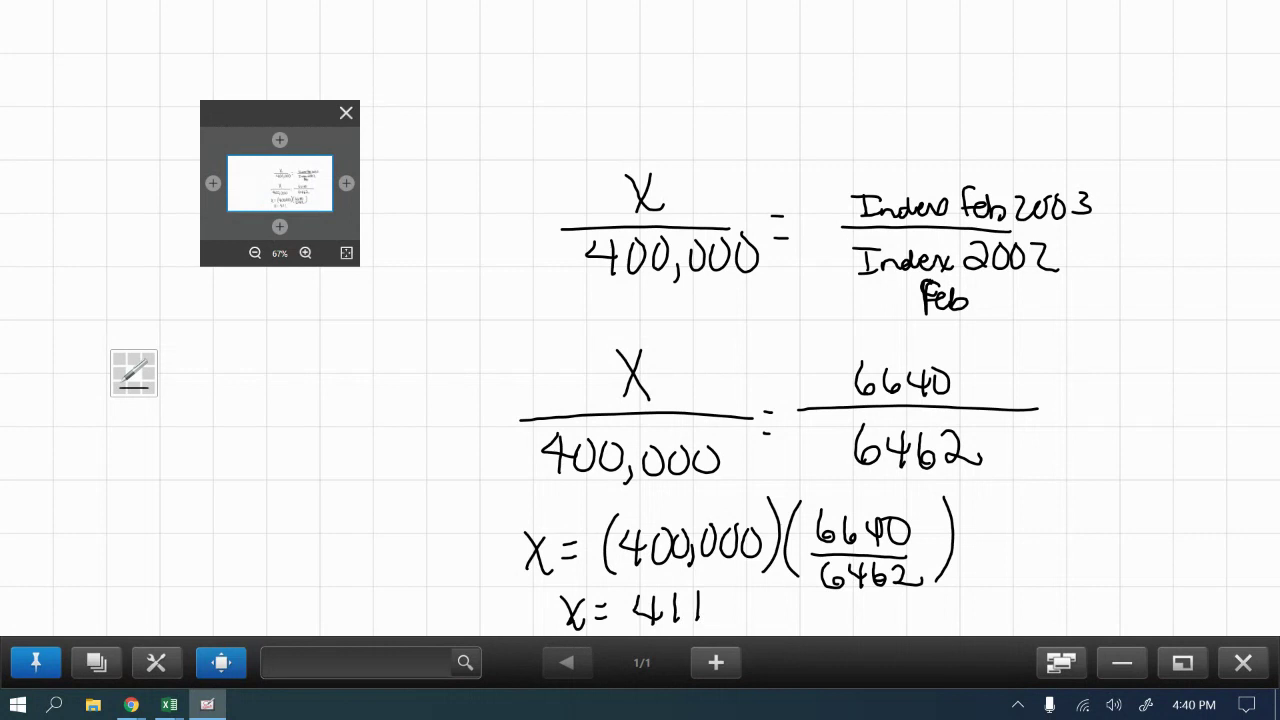
pyautogui.moveTo(708, 610)
pyautogui.mouseDown()
pyautogui.moveTo(702, 628)
pyautogui.moveTo(737, 596)
pyautogui.moveTo(756, 624)
pyautogui.mouseUp()
pyautogui.moveTo(782, 588)
pyautogui.mouseDown()
pyautogui.moveTo(772, 598)
pyautogui.moveTo(860, 626)
pyautogui.mouseUp()
pyautogui.click(795, 620)
pyautogui.moveTo(876, 598)
pyautogui.mouseDown()
pyautogui.moveTo(868, 628)
pyautogui.moveTo(876, 594)
pyautogui.mouseUp()
pyautogui.moveTo(892, 600); pyautogui.dragTo(914, 628)
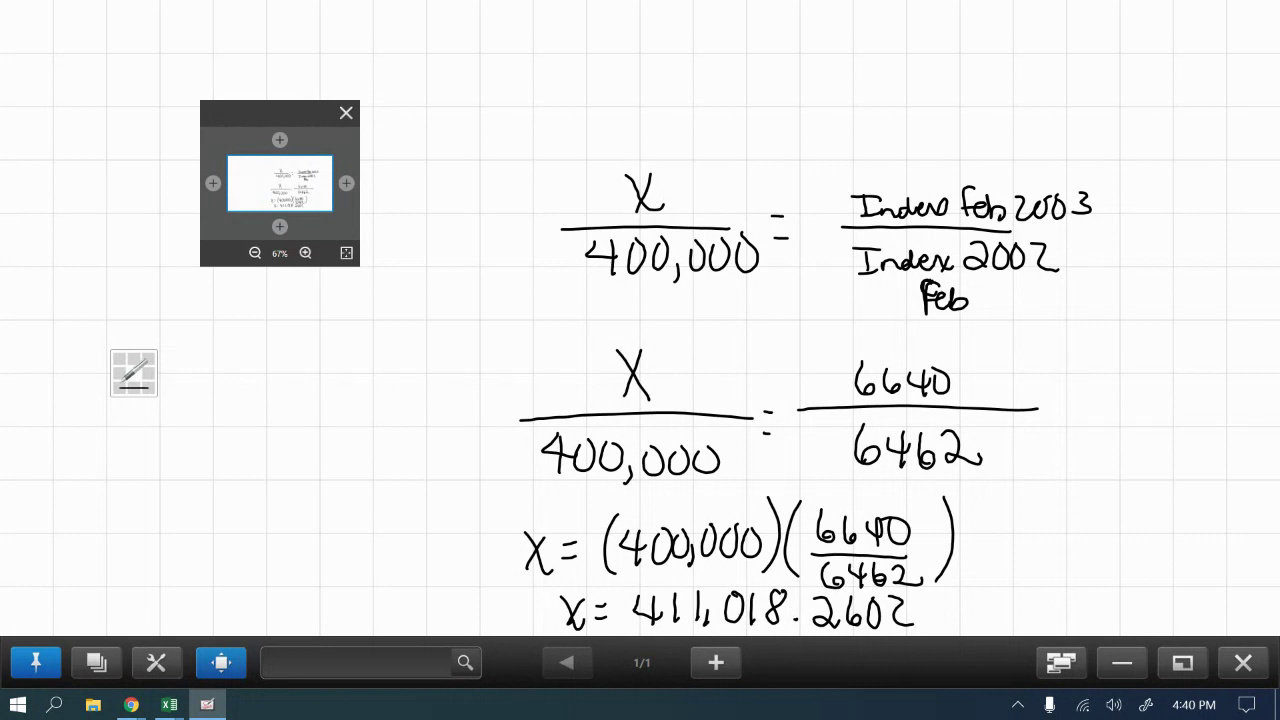
pyautogui.moveTo(918, 562)
pyautogui.mouseDown()
pyautogui.moveTo(930, 580)
pyautogui.moveTo(930, 558)
pyautogui.moveTo(928, 584)
pyautogui.moveTo(940, 567)
pyautogui.mouseUp()
# - Check the indices in Homework 1 2020 Fall, then return to the whiteboard and correct the handwritten result's last digit to 6
pyautogui.moveTo(169, 704)
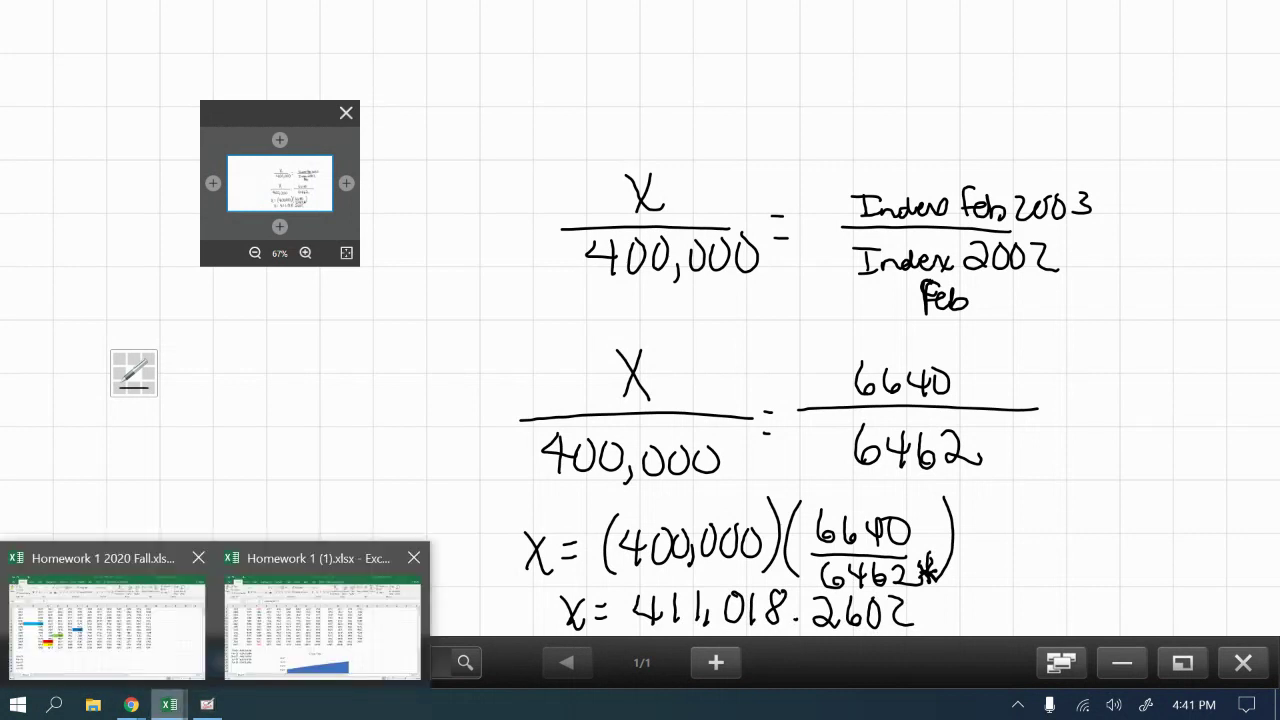
pyautogui.click(162, 668)
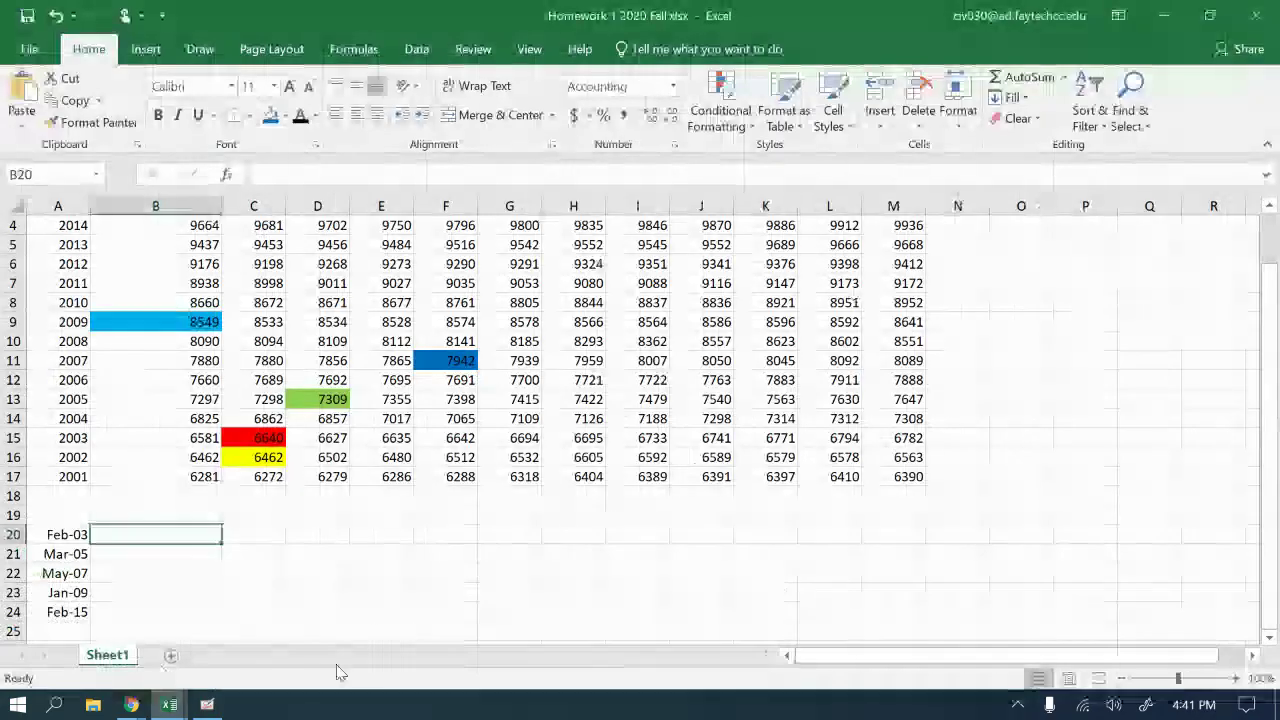
pyautogui.click(212, 705)
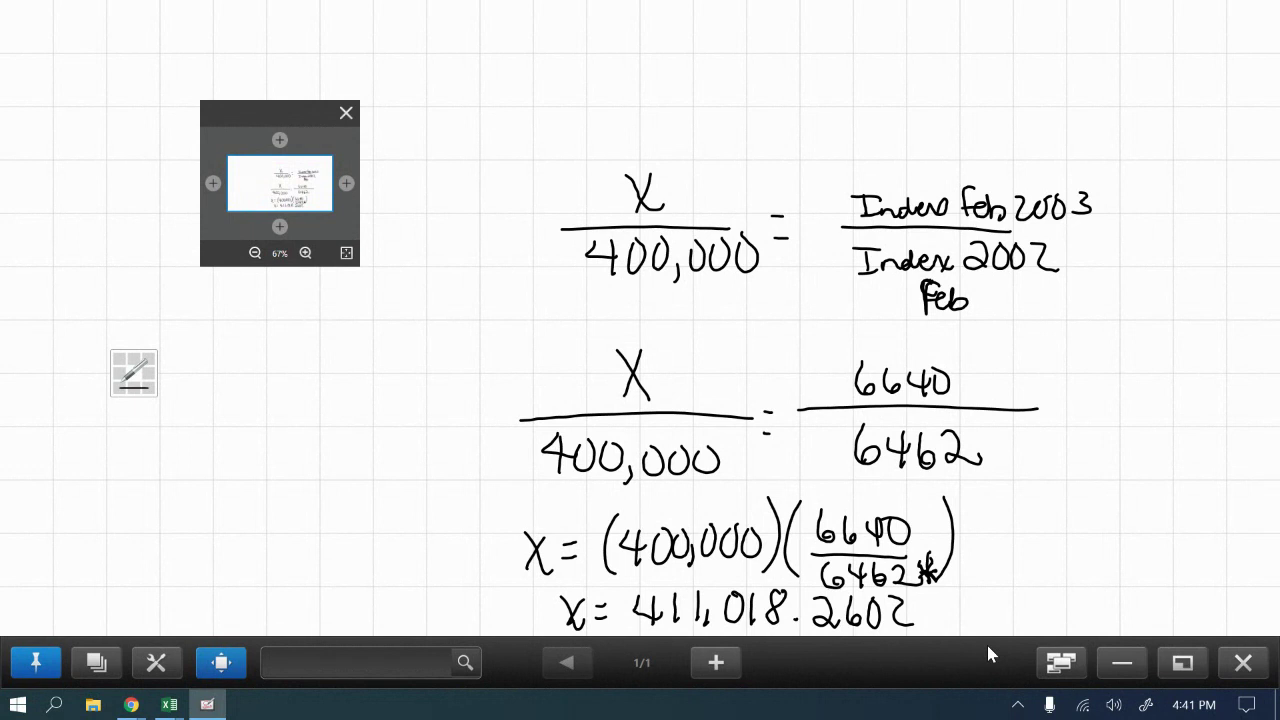
pyautogui.moveTo(908, 597); pyautogui.dragTo(899, 612)
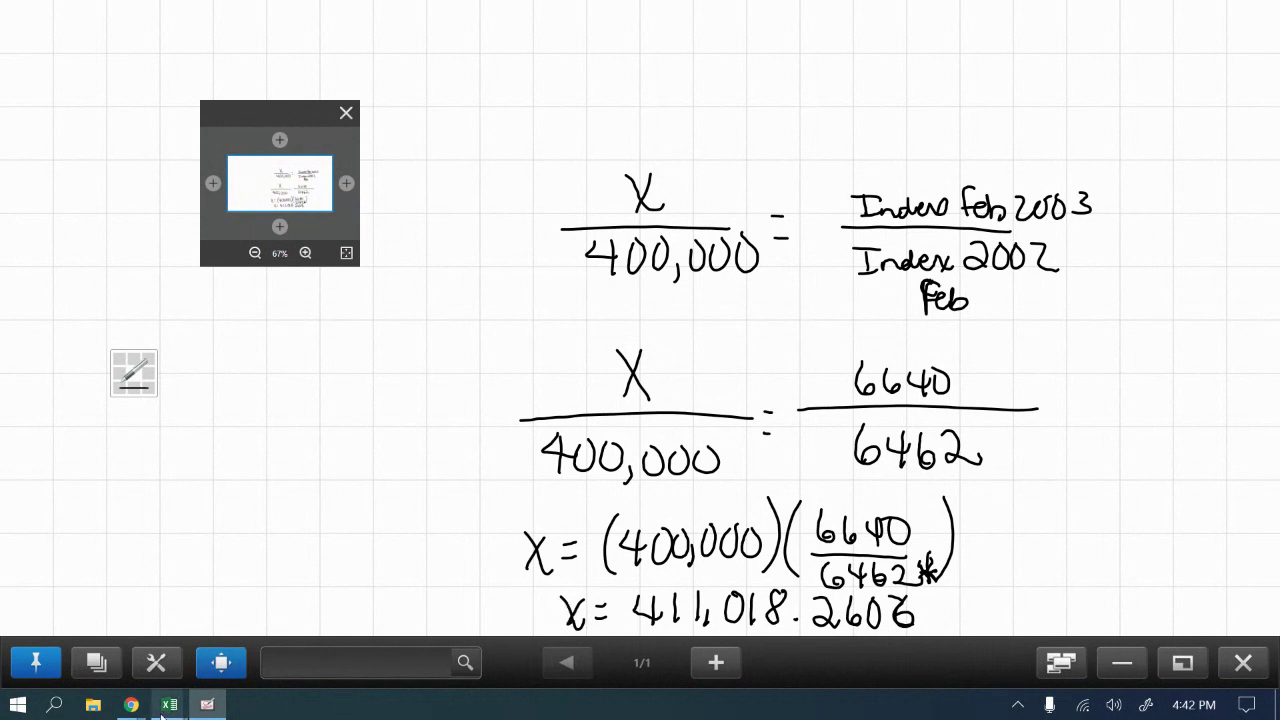
# - Switch to the Homework 1 2020 Fall workbook and begin the Feb-03 formula in B20 with =400,000*
pyautogui.moveTo(163, 712)
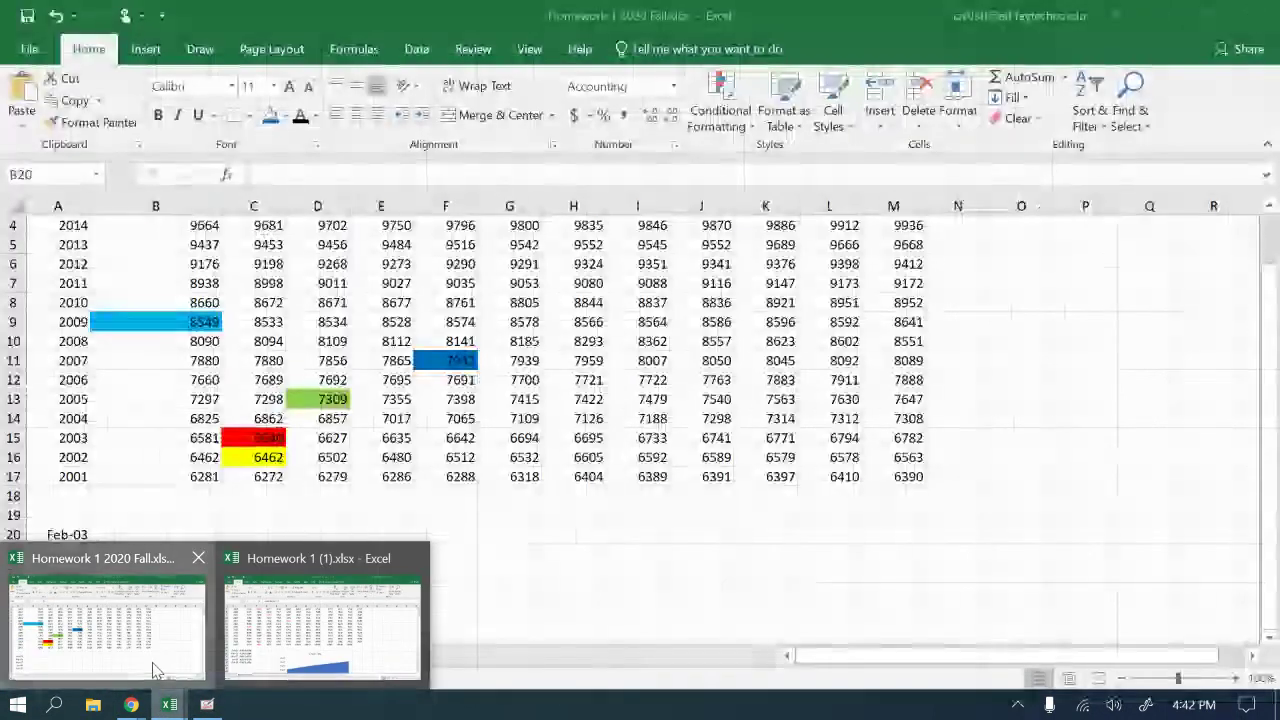
pyautogui.click(110, 615)
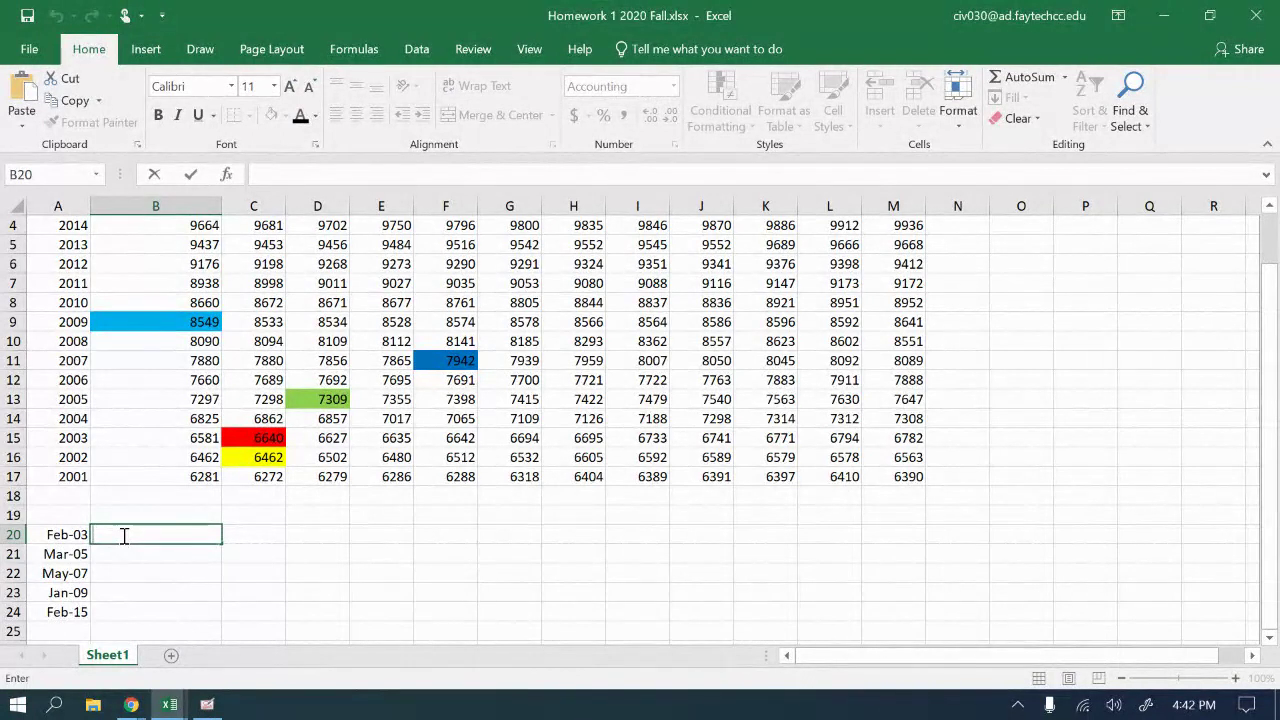
pyautogui.write('=')
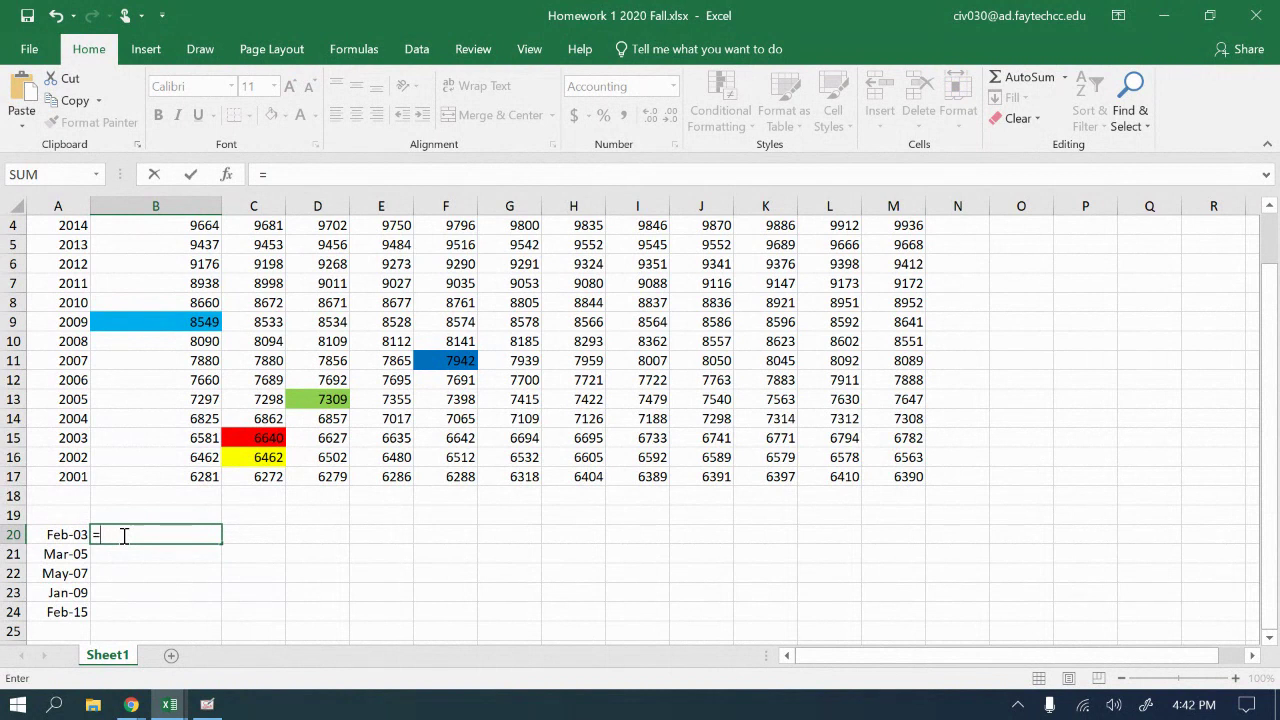
pyautogui.write('400,000*')
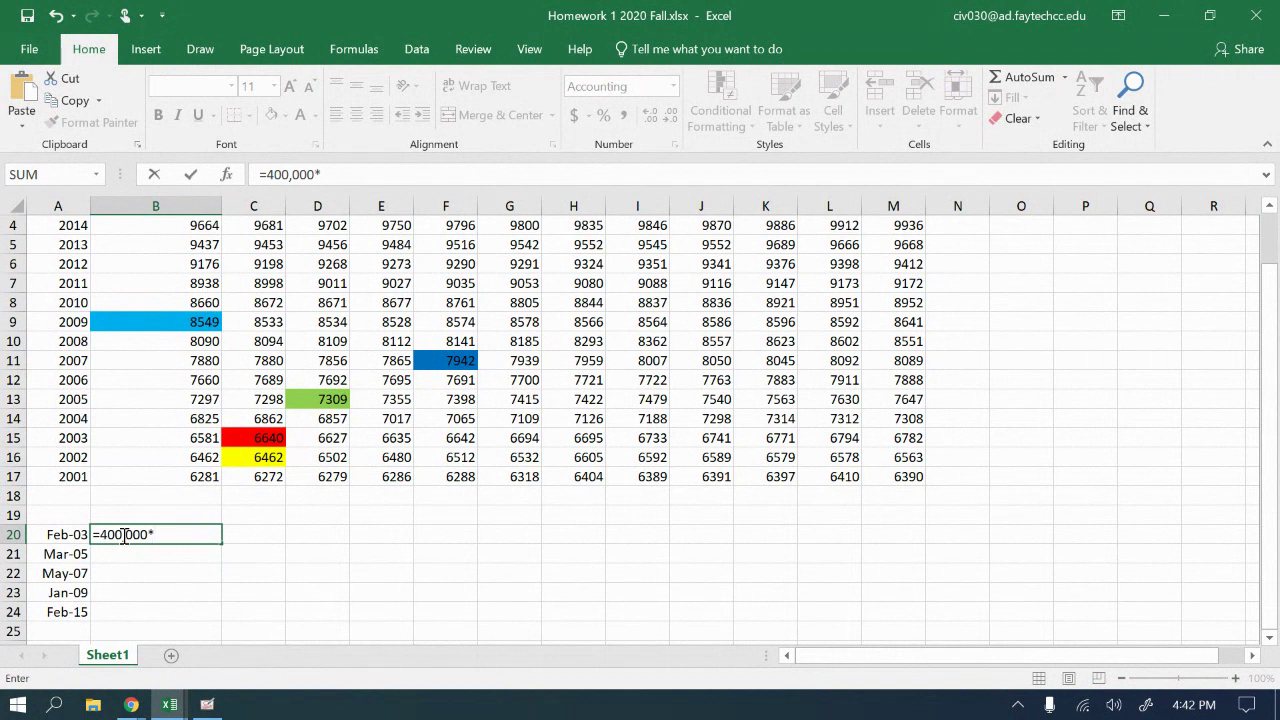
pyautogui.write('9')
pyautogui.press('BackSpace')
# - Consult the whiteboard equation, complete the Feb-03 formula as =400,000*(C15/C16), and accept Excel's suggested formula correction
pyautogui.click(207, 706)
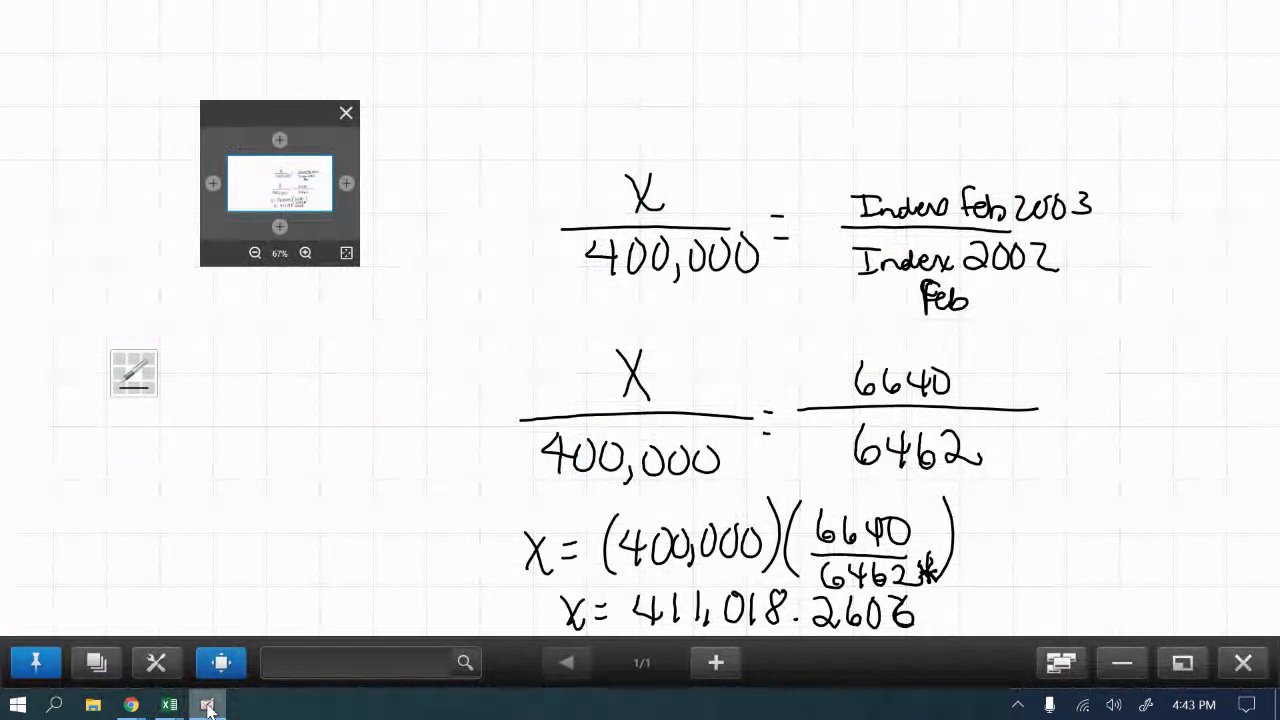
pyautogui.moveTo(174, 706)
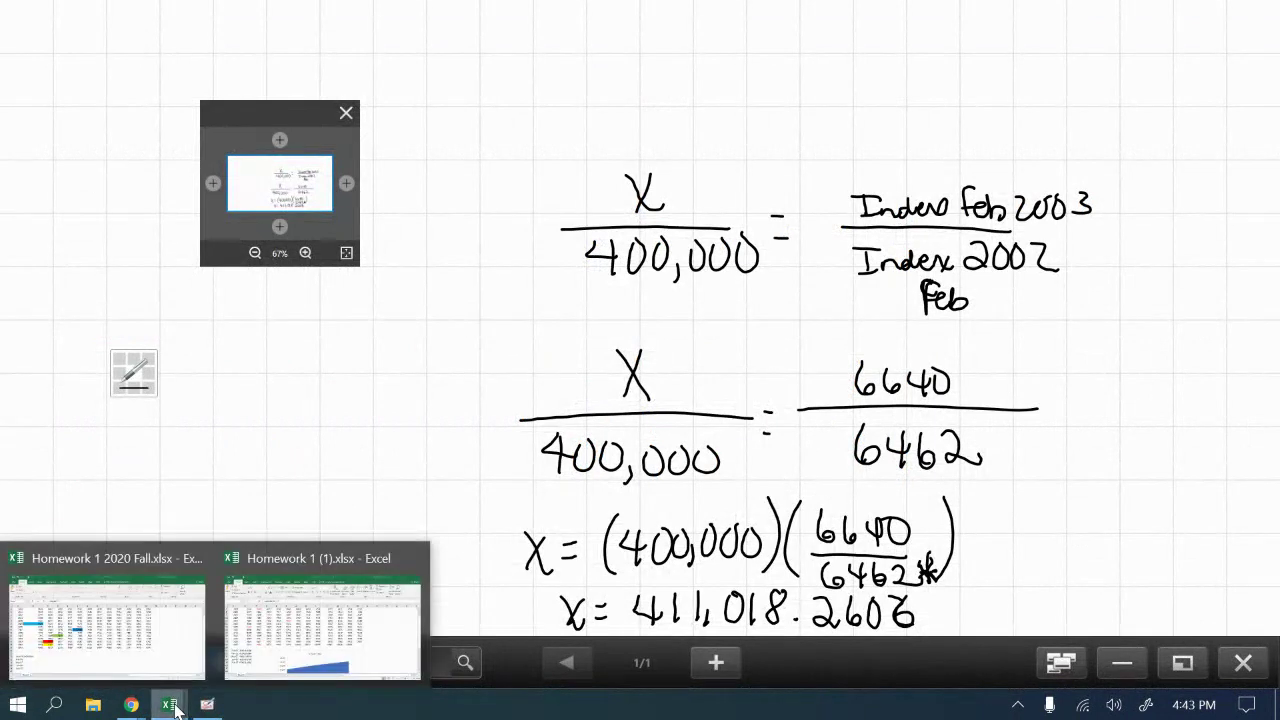
pyautogui.click(110, 620)
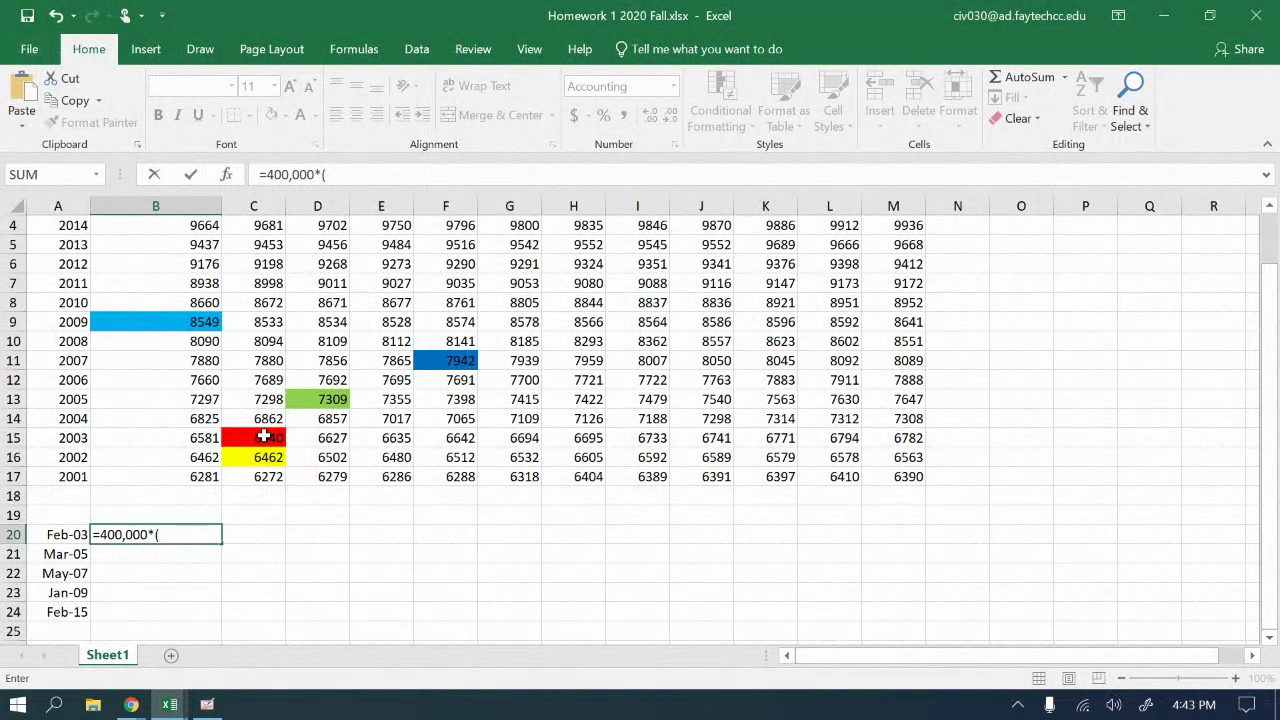
pyautogui.click(263, 436)
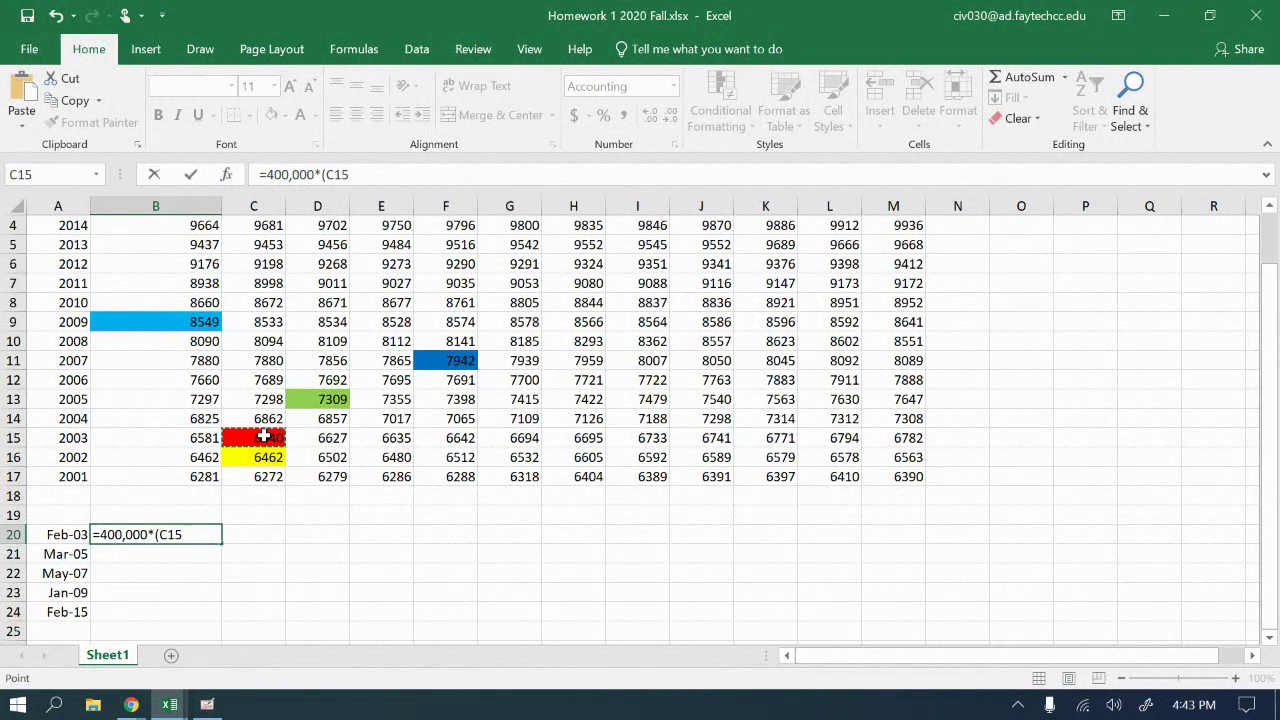
pyautogui.write('/')
pyautogui.click(260, 457)
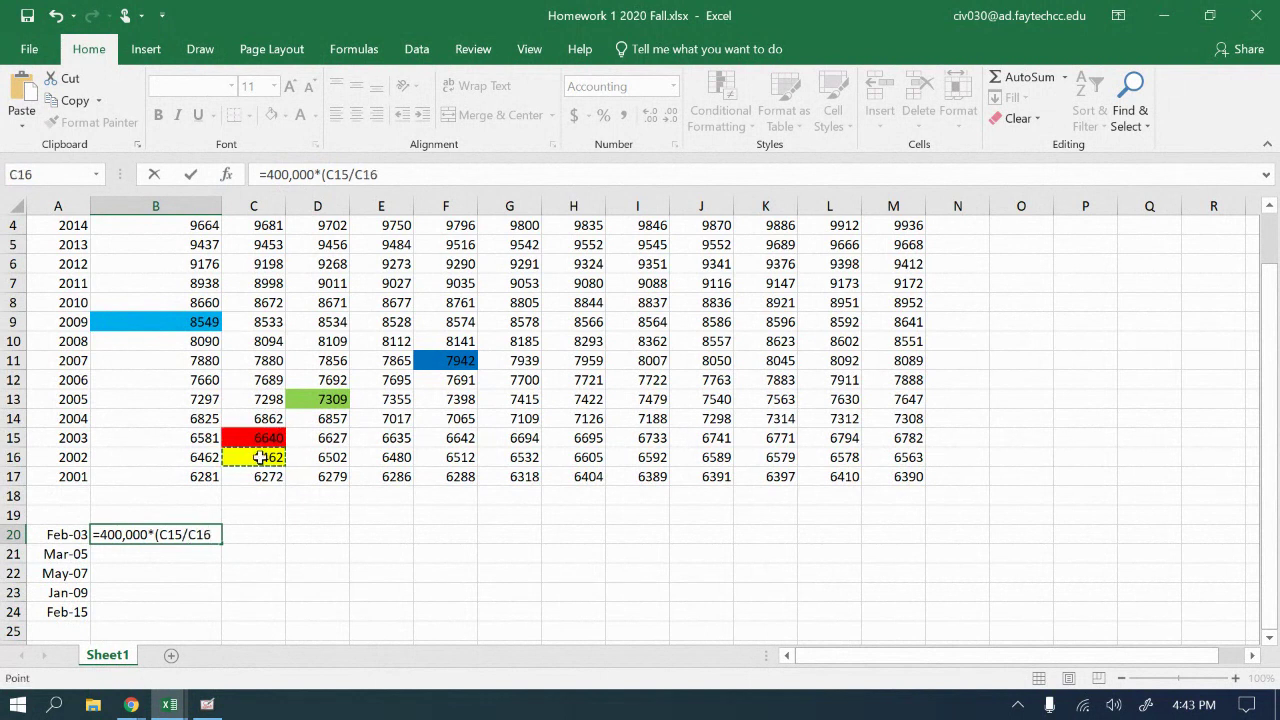
pyautogui.write(')')
pyautogui.press('Return')
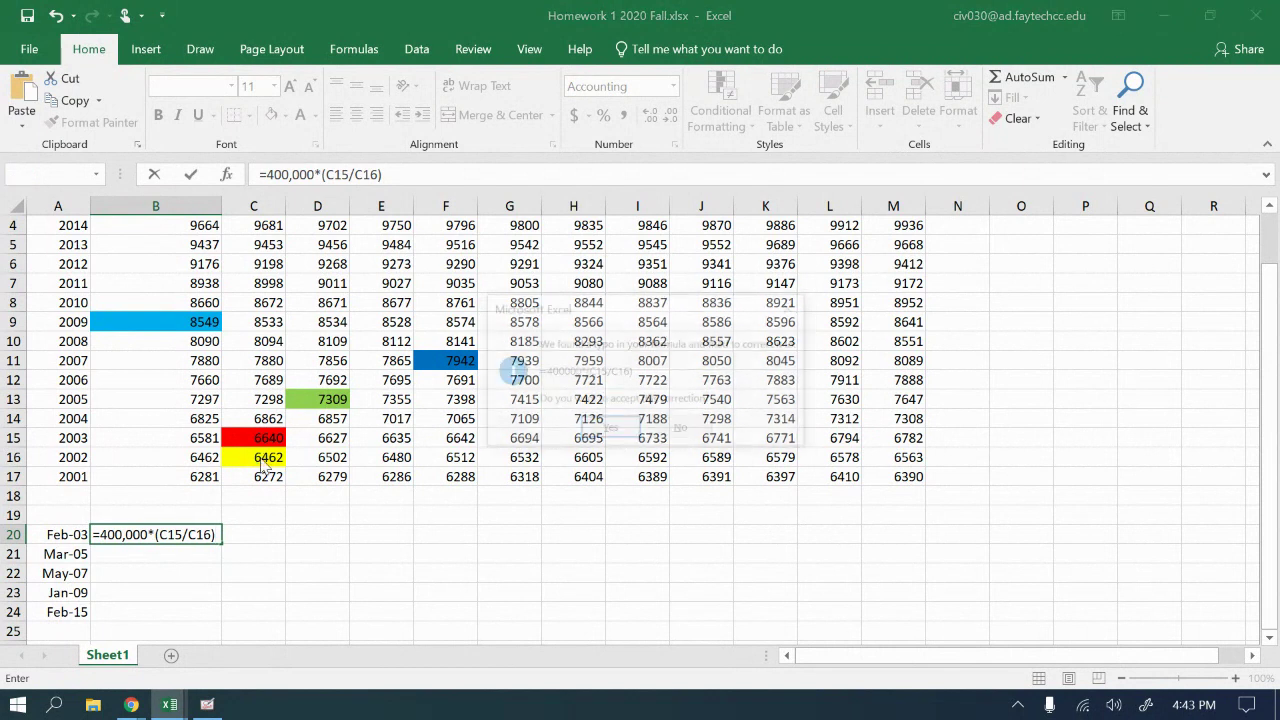
pyautogui.click(606, 426)
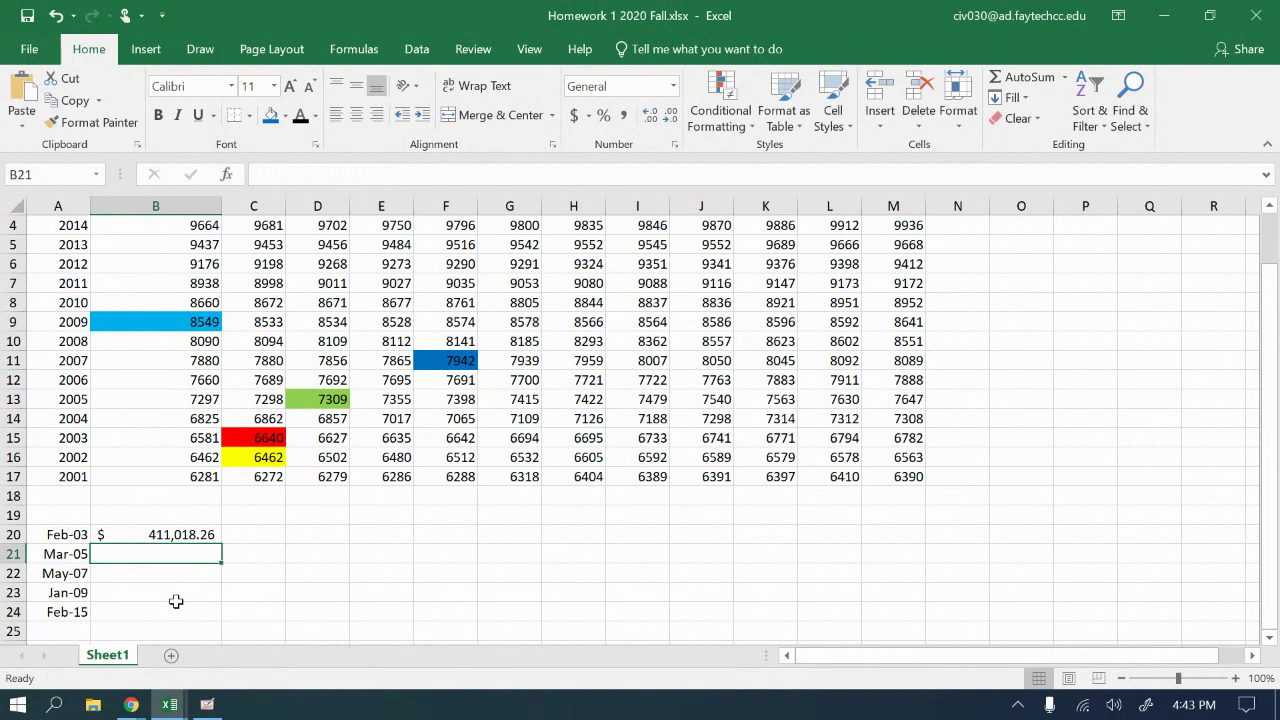
# - Consult the proportion on the whiteboard, then return to the Homework 1 2020 Fall workbook and inspect the Feb-03 formula in B20
pyautogui.click(207, 706)
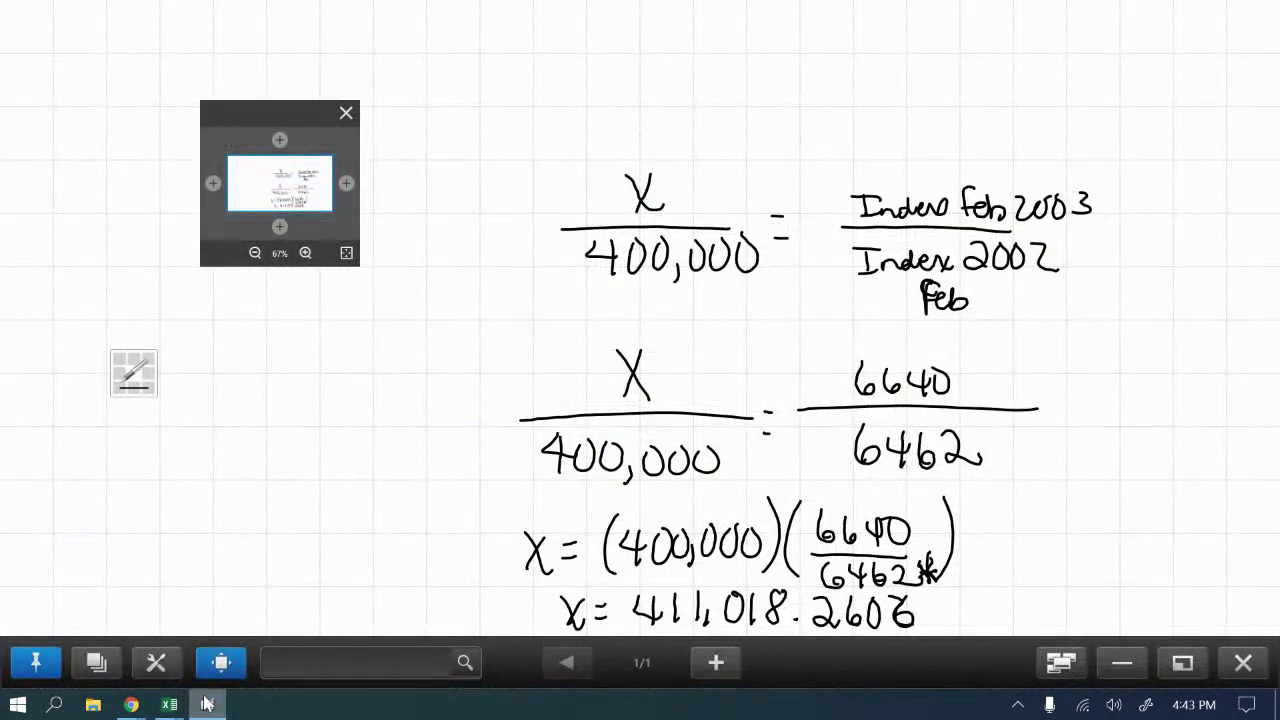
pyautogui.moveTo(169, 704)
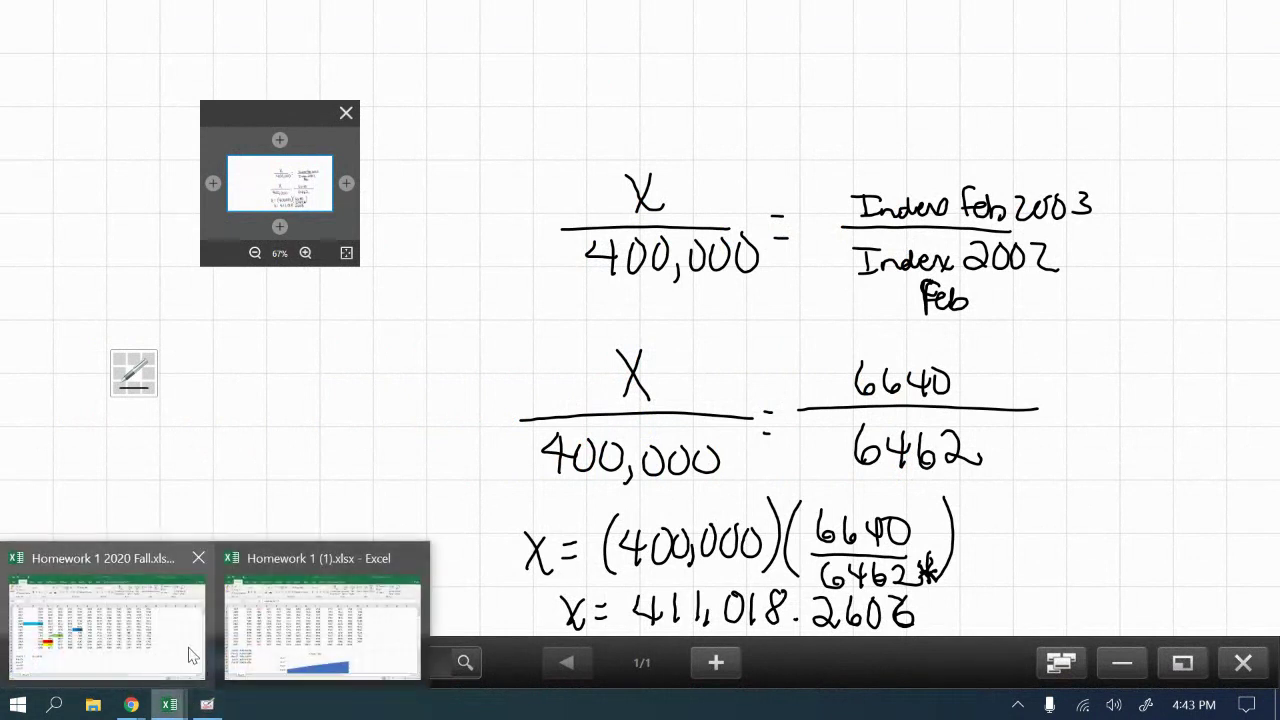
pyautogui.click(186, 652)
pyautogui.click(186, 530)
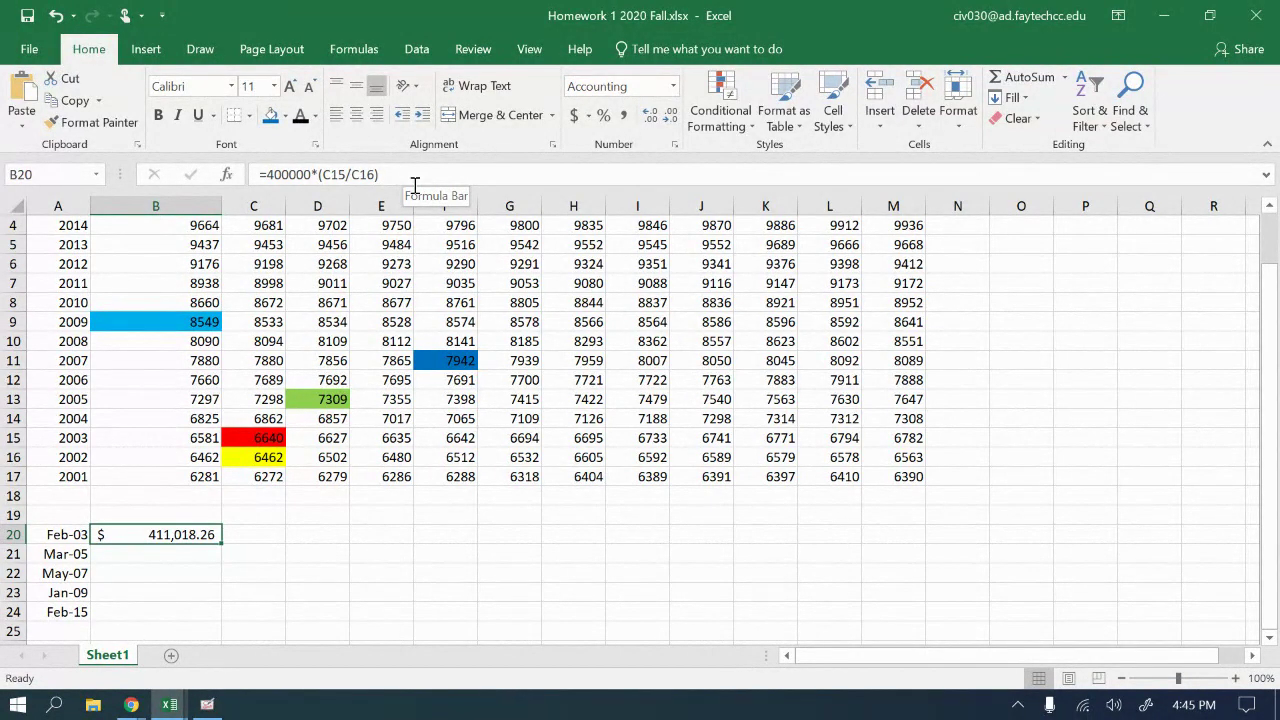
# - Copy the Feb-03 formula from B20 into B21 for Mar-05
pyautogui.hotkey('ctrl', 'c')
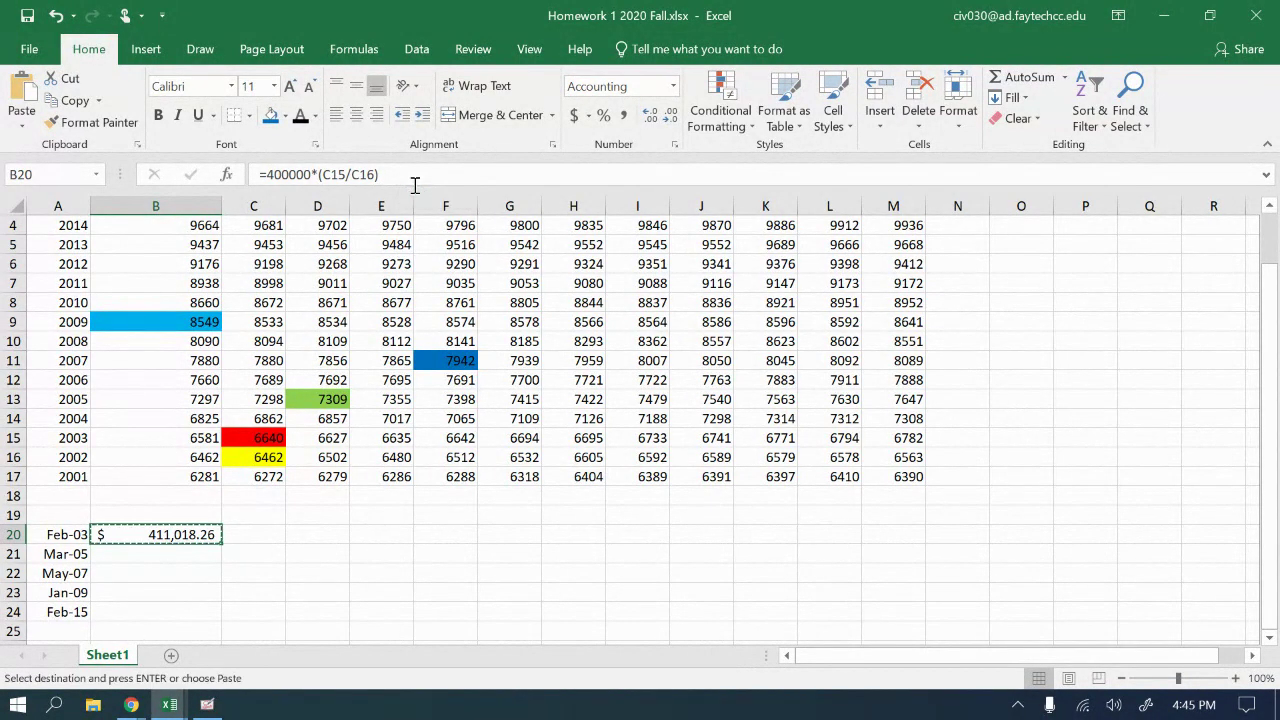
pyautogui.click(150, 553)
pyautogui.hotkey('ctrl', 'v')
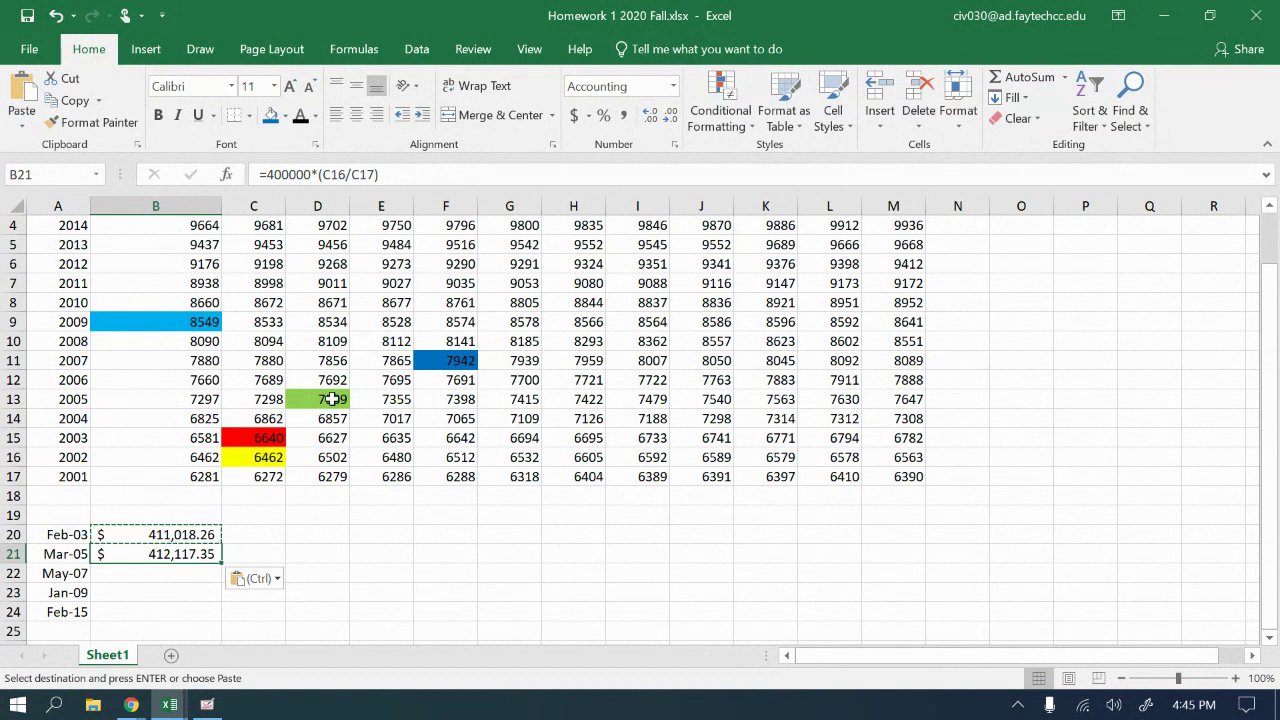
# - Try replacing the denominator of the Mar-05 formula in B21 with D13, as =400000*(C16/D13)
pyautogui.click(352, 175)
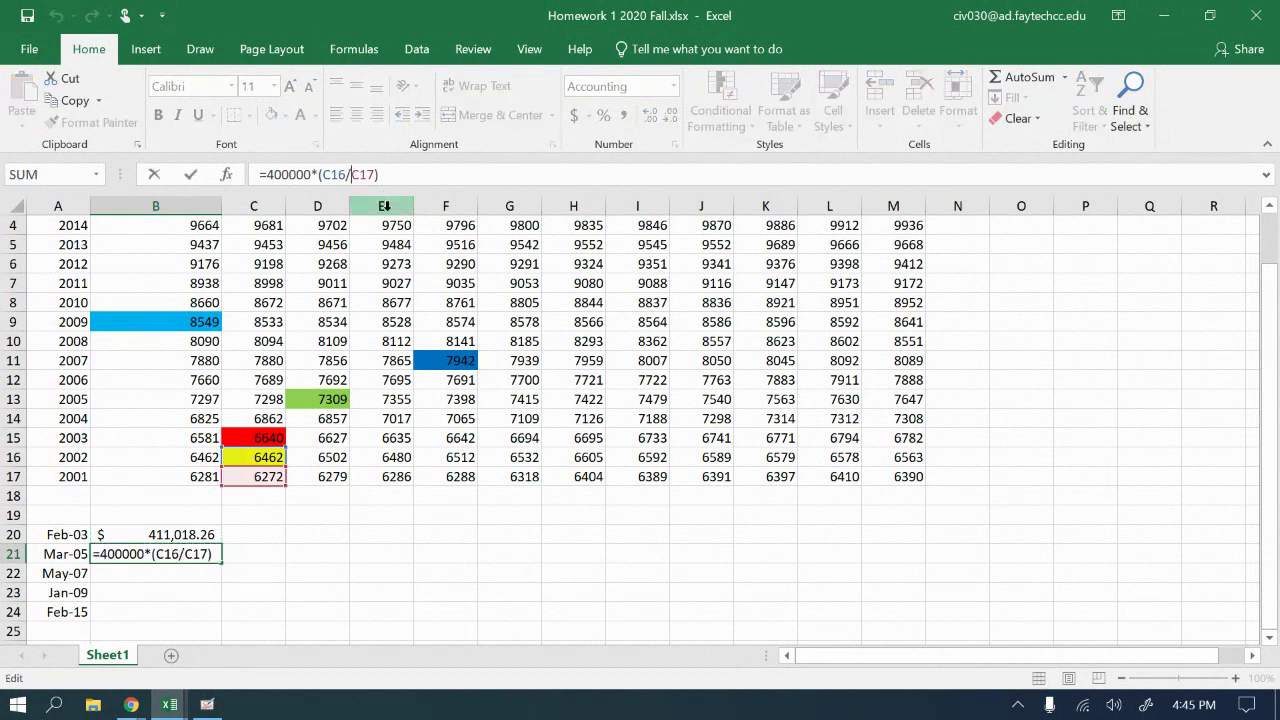
pyautogui.press('Delete')
pyautogui.press('Delete')
pyautogui.press('Delete')
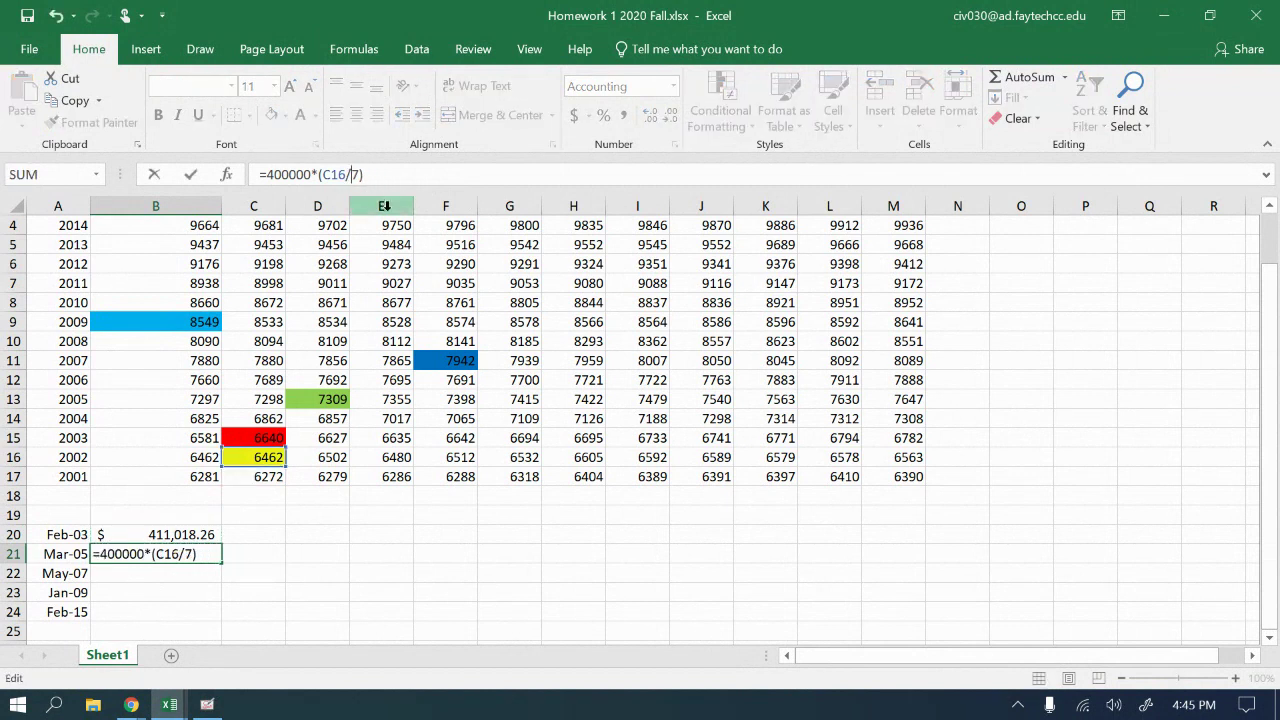
pyautogui.click(340, 398)
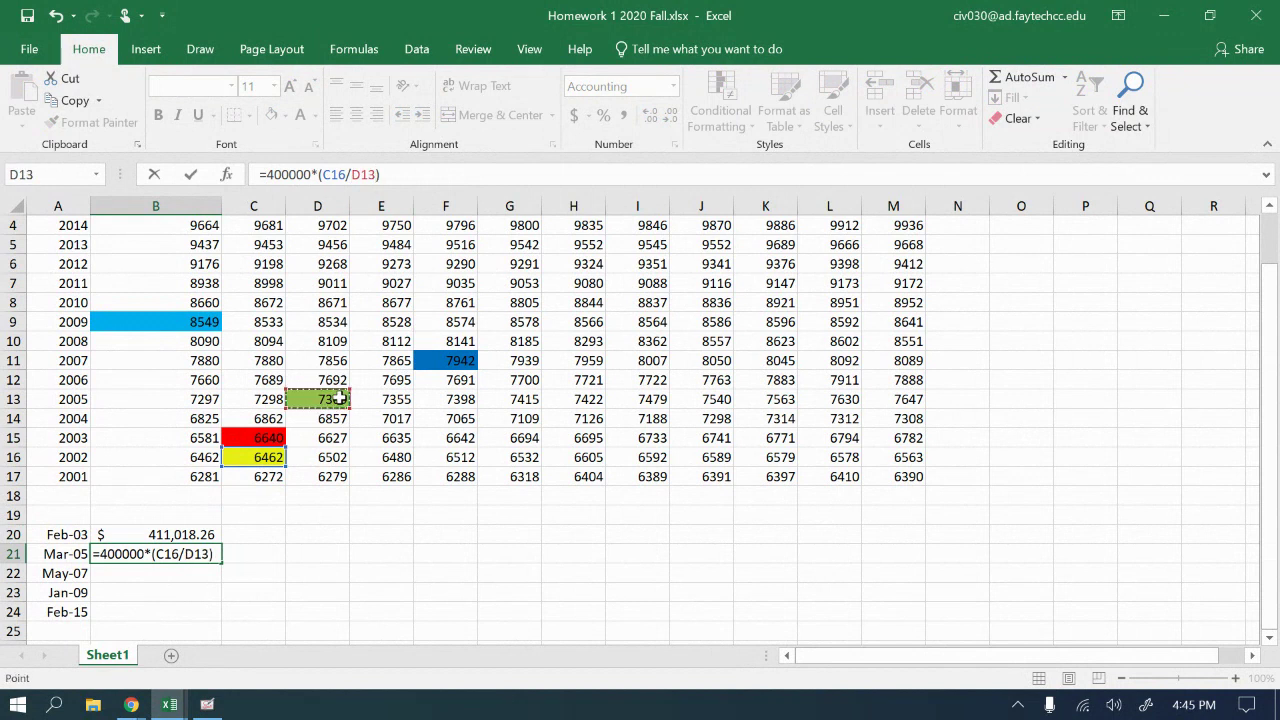
pyautogui.press('Return')
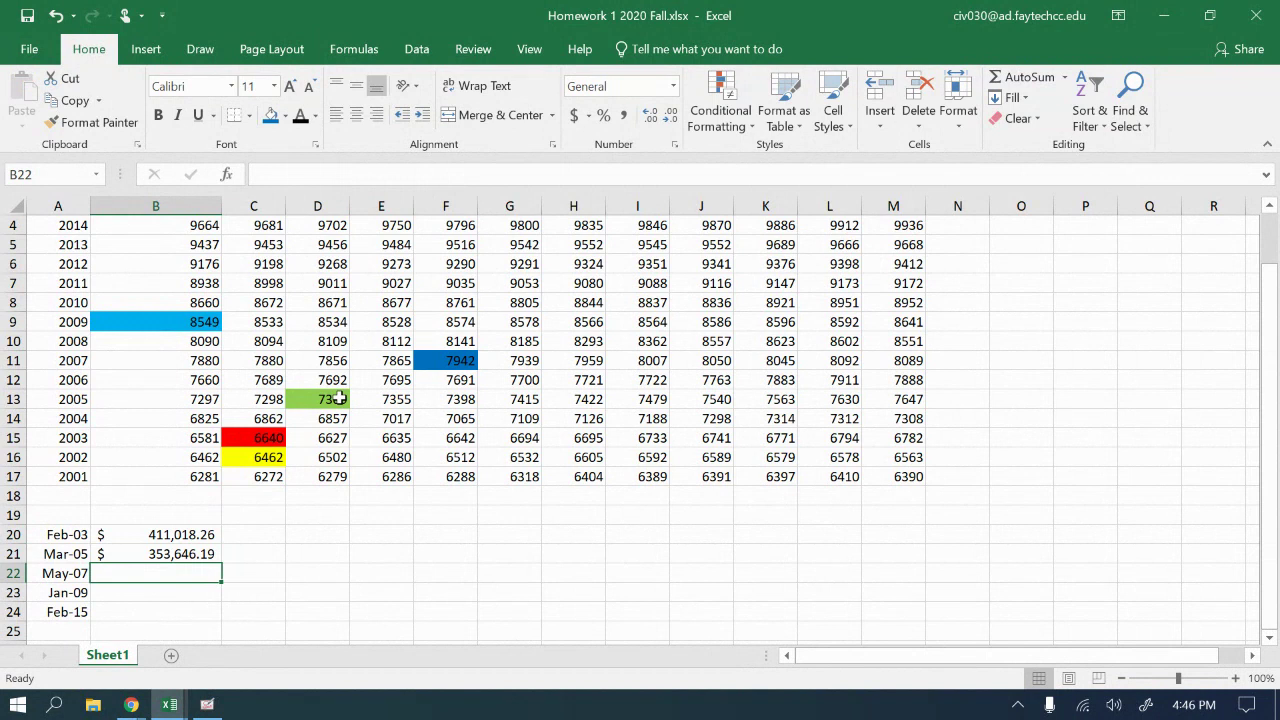
# - Rewrite the index ratio in the Mar-05 cell B21 so the formula reads =400000*(D13/C16)
pyautogui.click(178, 556)
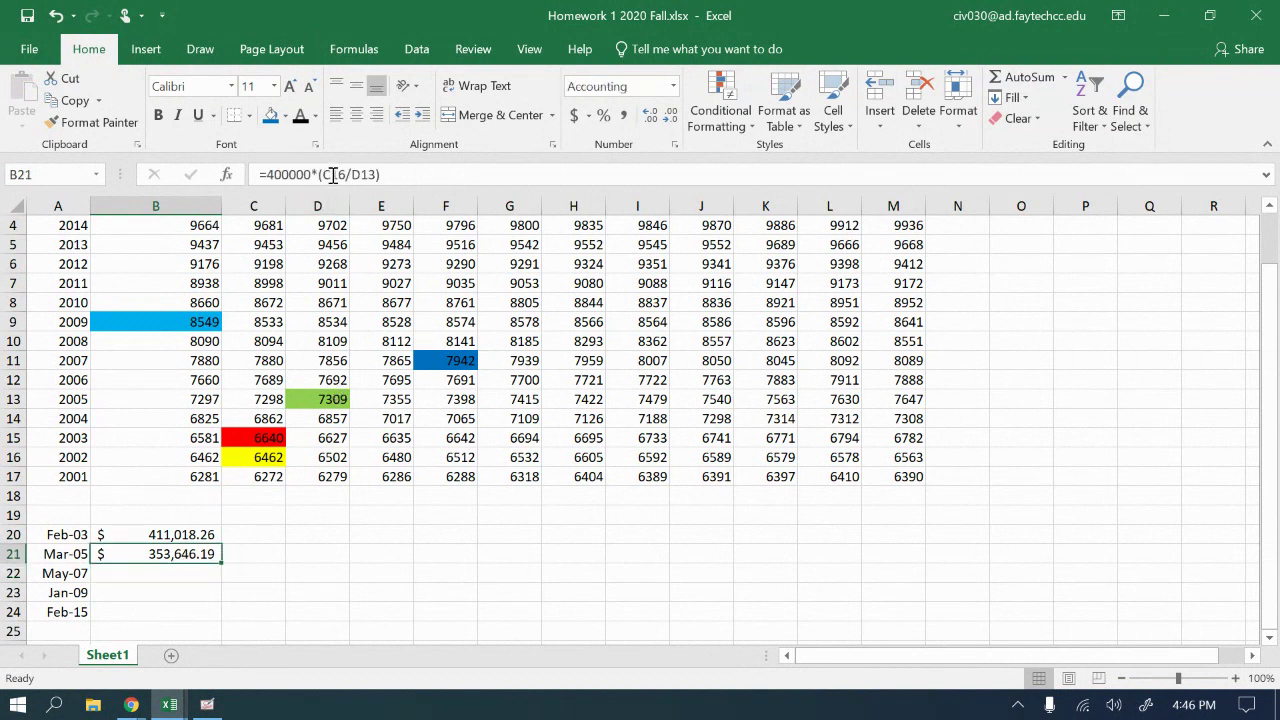
pyautogui.moveTo(325, 174); pyautogui.dragTo(474, 182)
pyautogui.press('BackSpace')
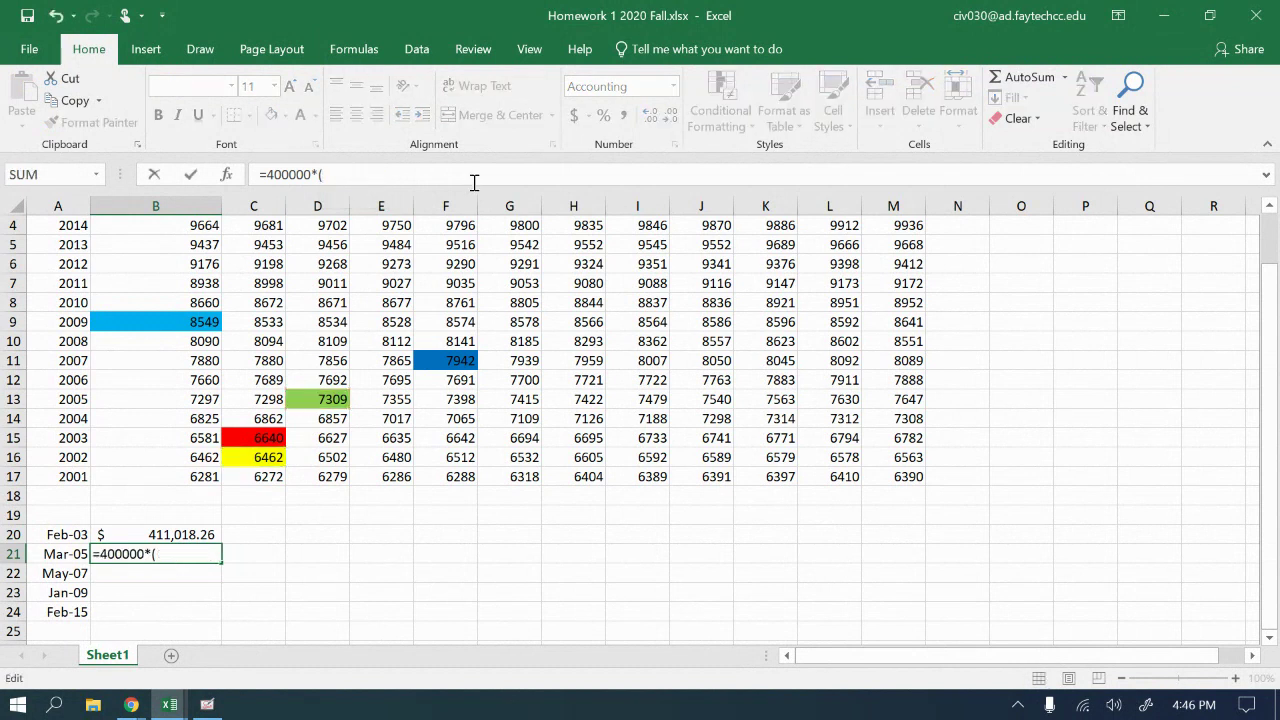
pyautogui.press('BackSpace')
pyautogui.write('(')
pyautogui.click(331, 398)
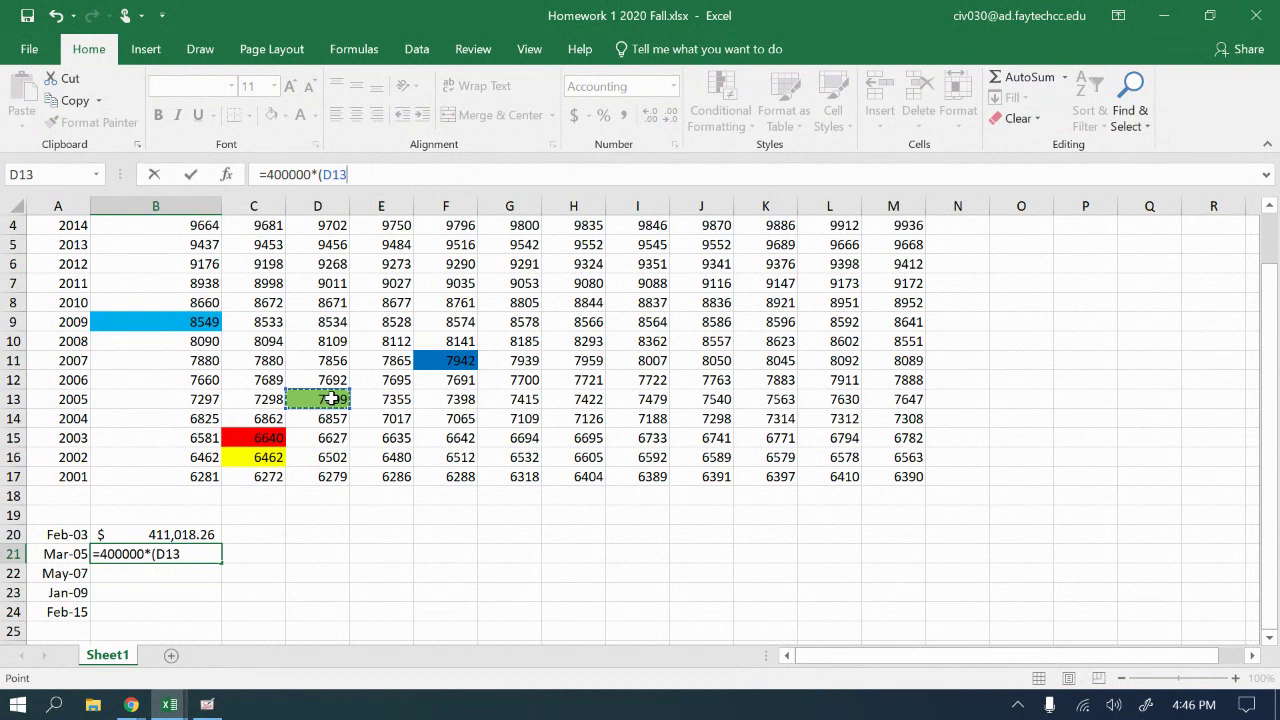
pyautogui.write('/')
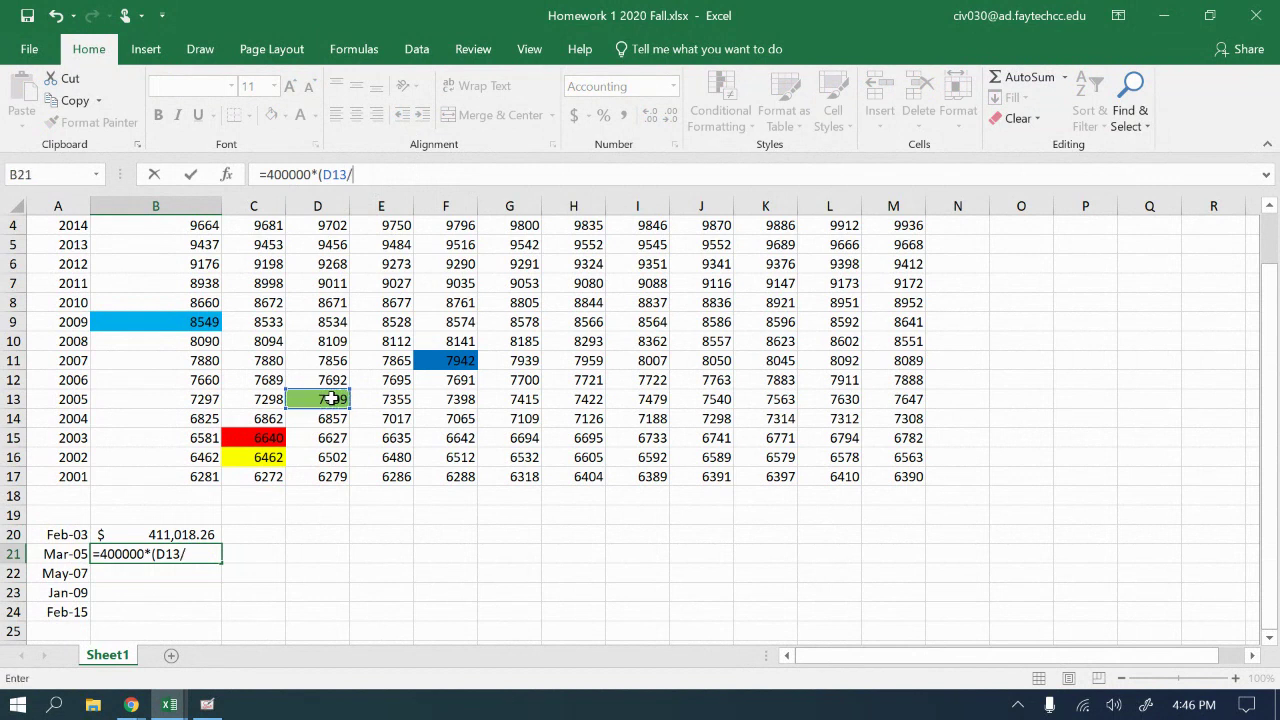
pyautogui.click(267, 460)
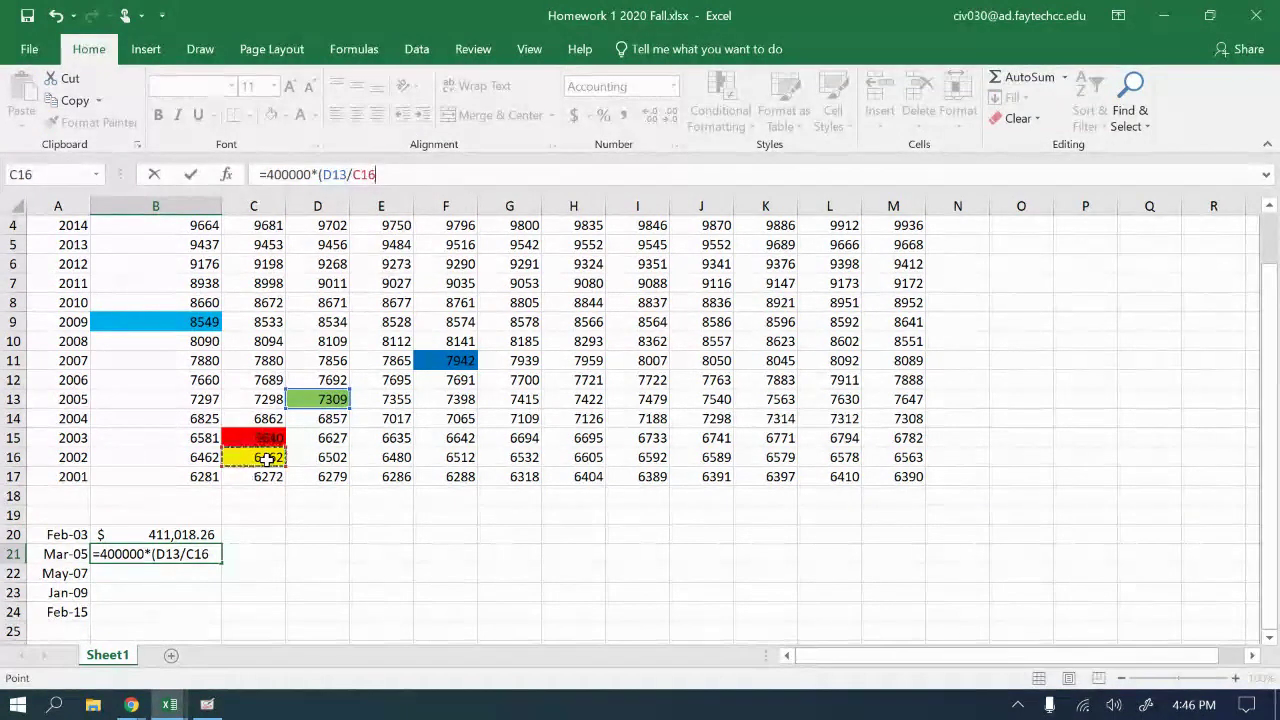
pyautogui.write(')')
pyautogui.press('Return')
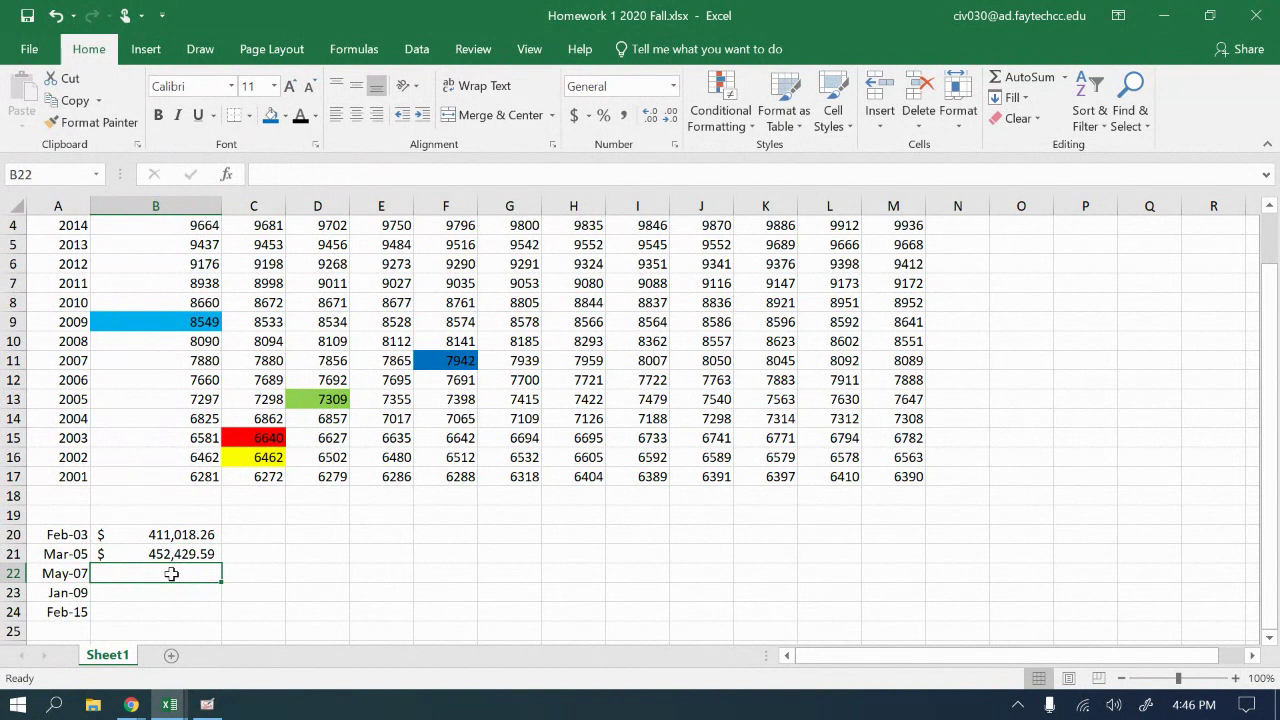
# - Calculate the May-07 cost in B22 with =400000*(F11/C16) and apply the dollar accounting format
pyautogui.write('=4')
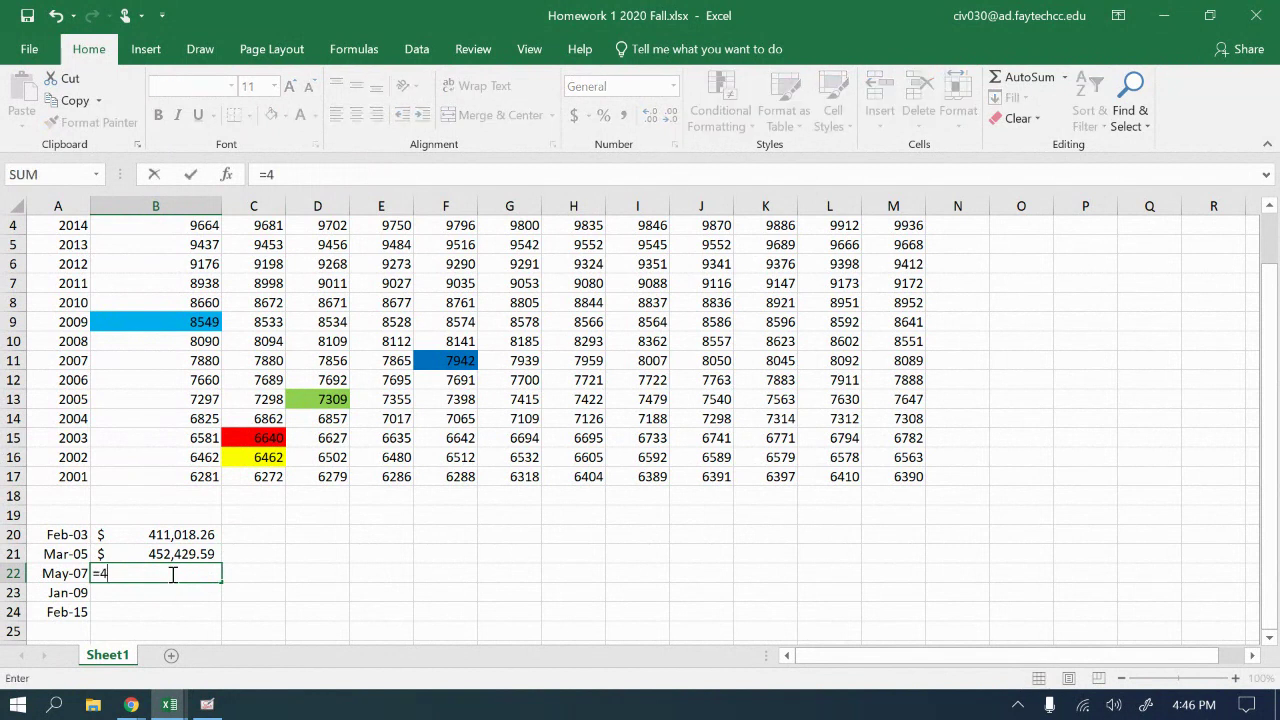
pyautogui.write('00000')
pyautogui.write('*(')
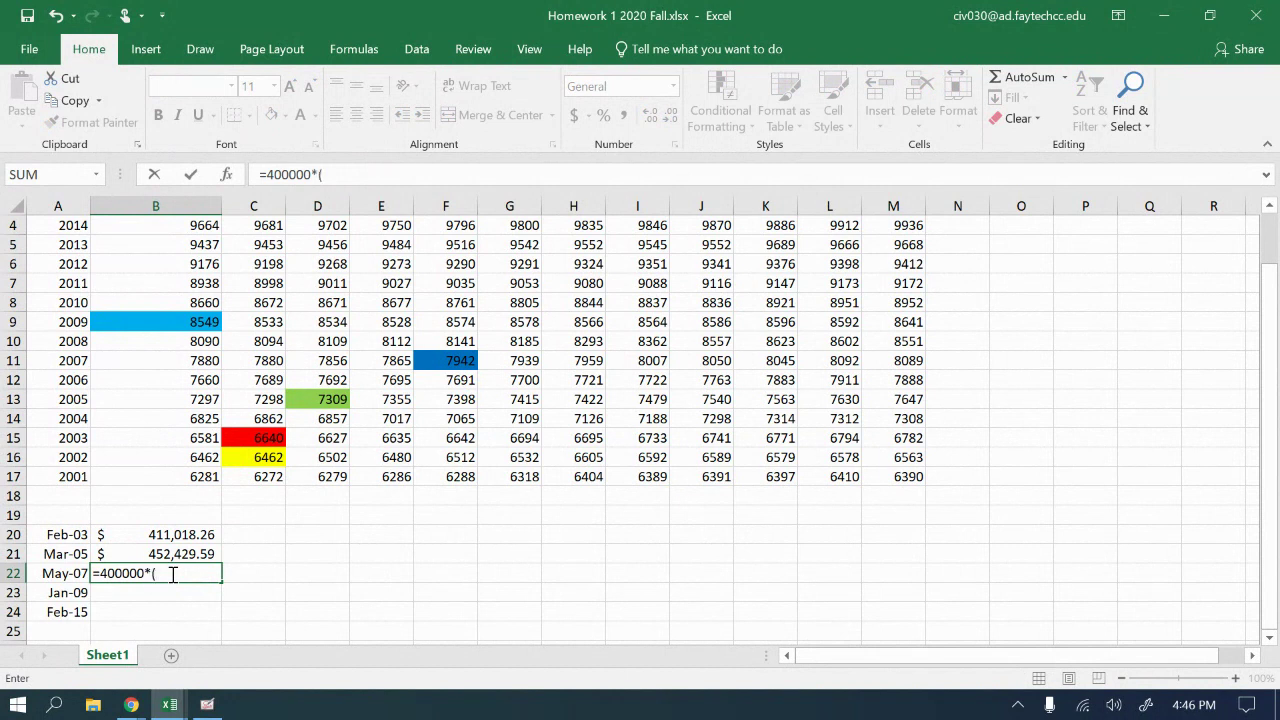
pyautogui.click(467, 360)
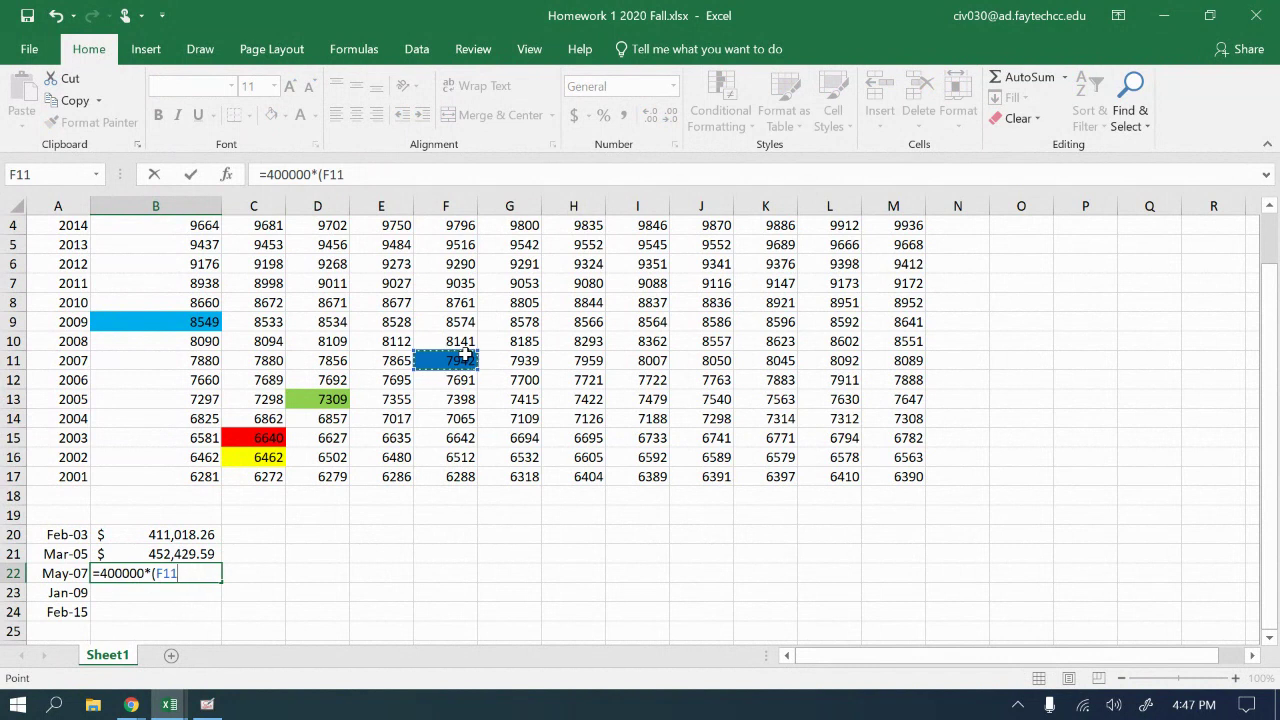
pyautogui.write('/')
pyautogui.click(256, 457)
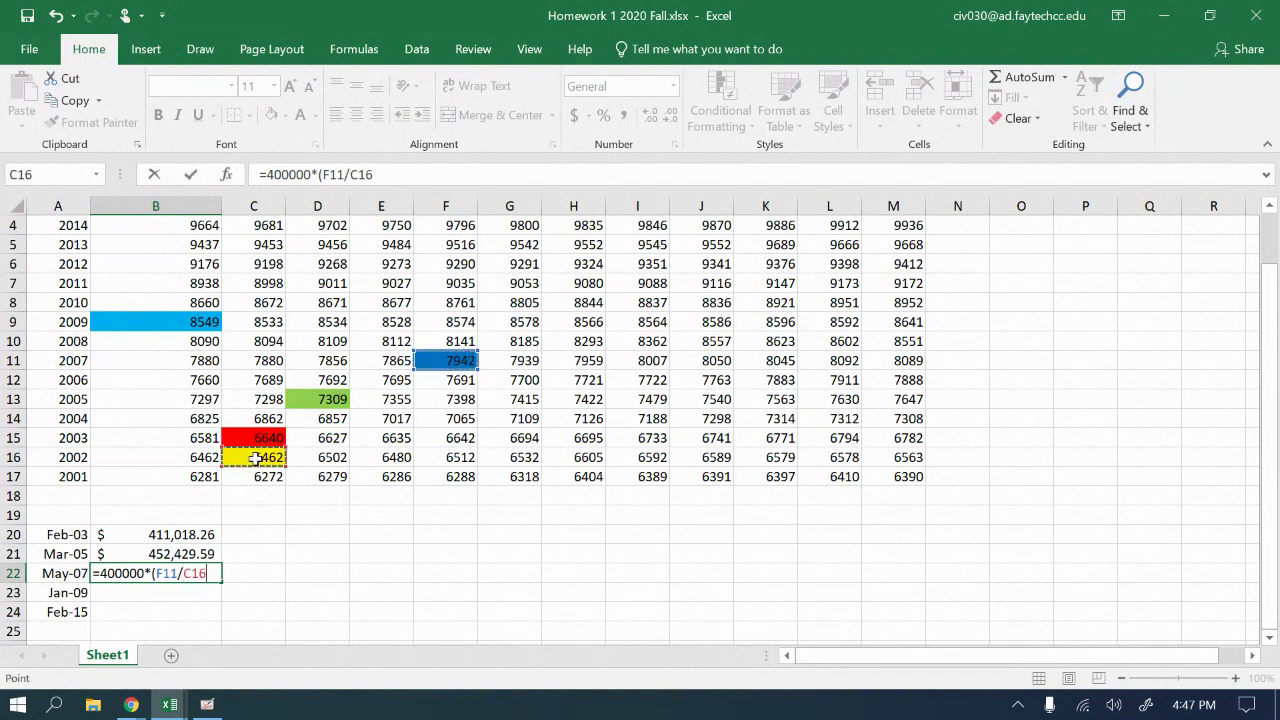
pyautogui.write(')')
pyautogui.press('Return')
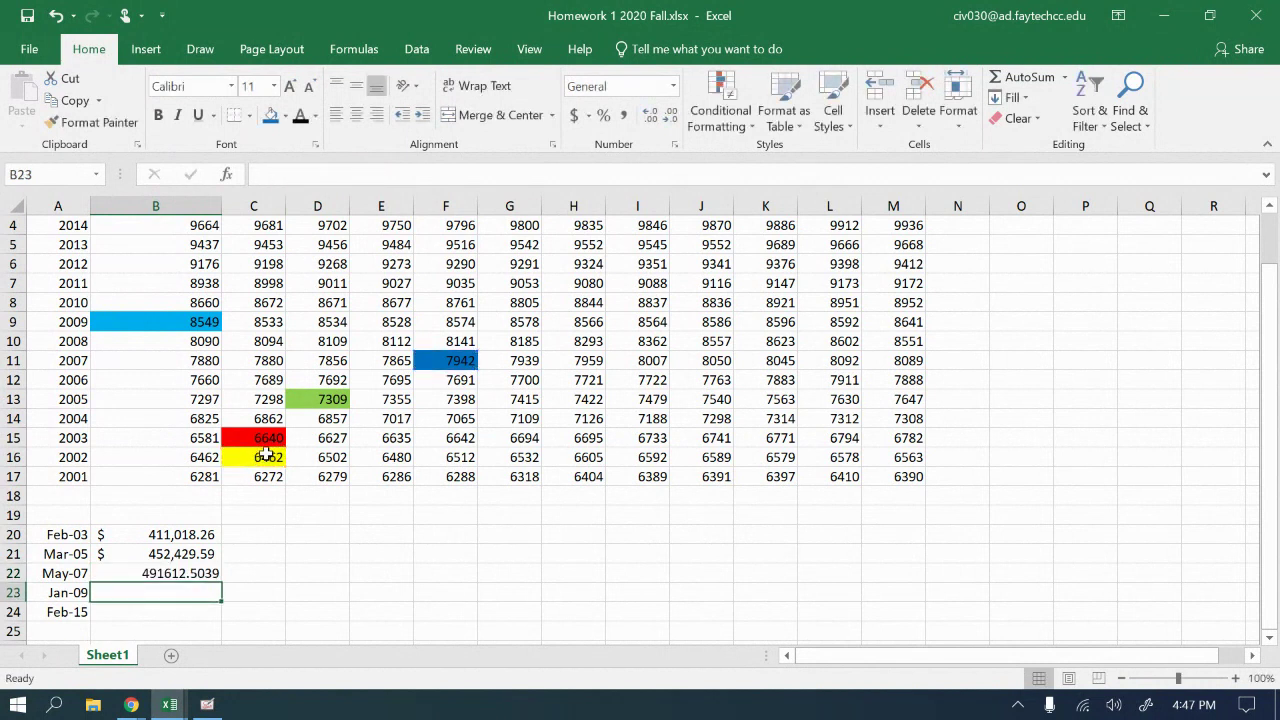
pyautogui.click(116, 571)
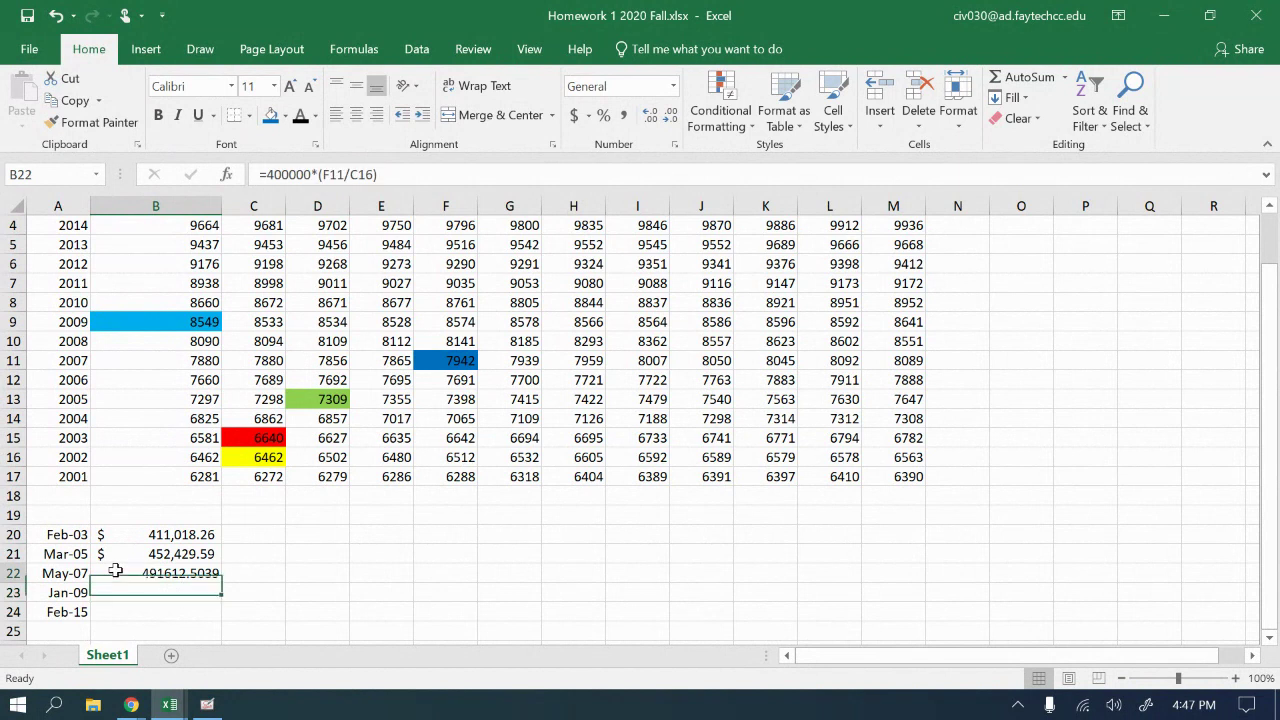
pyautogui.click(574, 115)
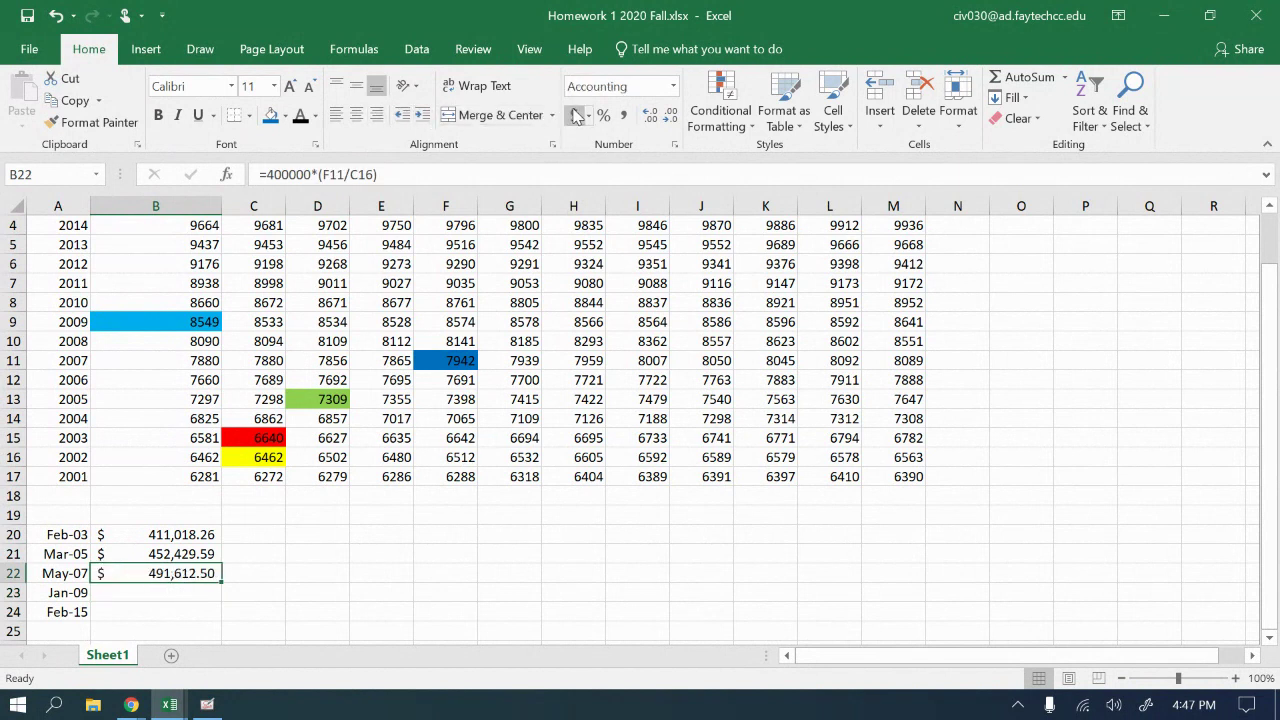
# - Calculate the Jan-09 cost in B23 with =400000*(B9/C16) and apply the dollar accounting format
pyautogui.click(181, 594)
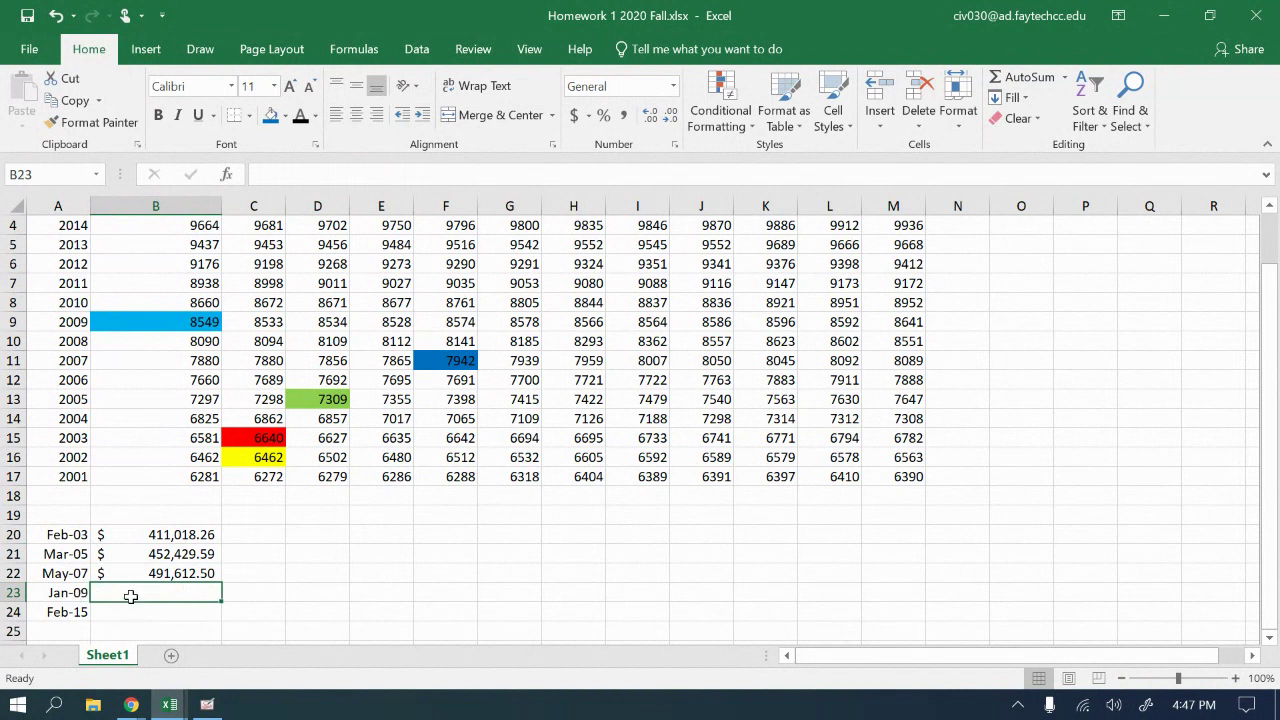
pyautogui.write('=4')
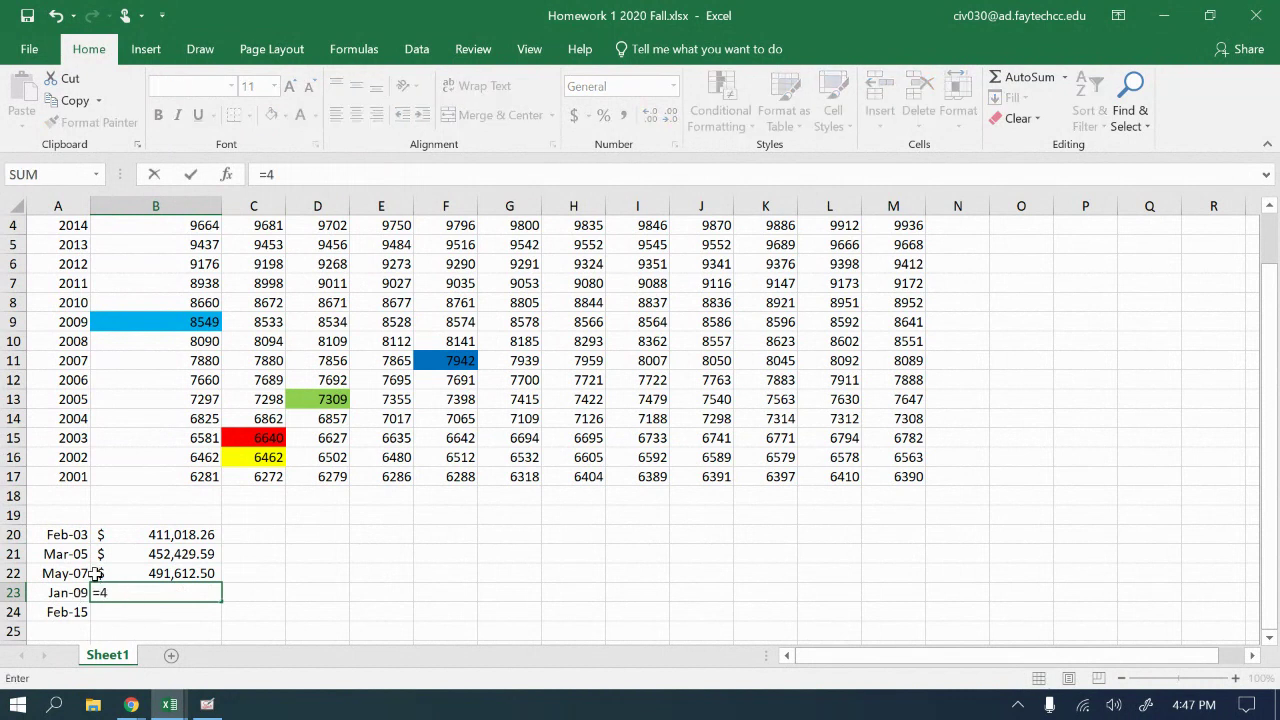
pyautogui.write('00000')
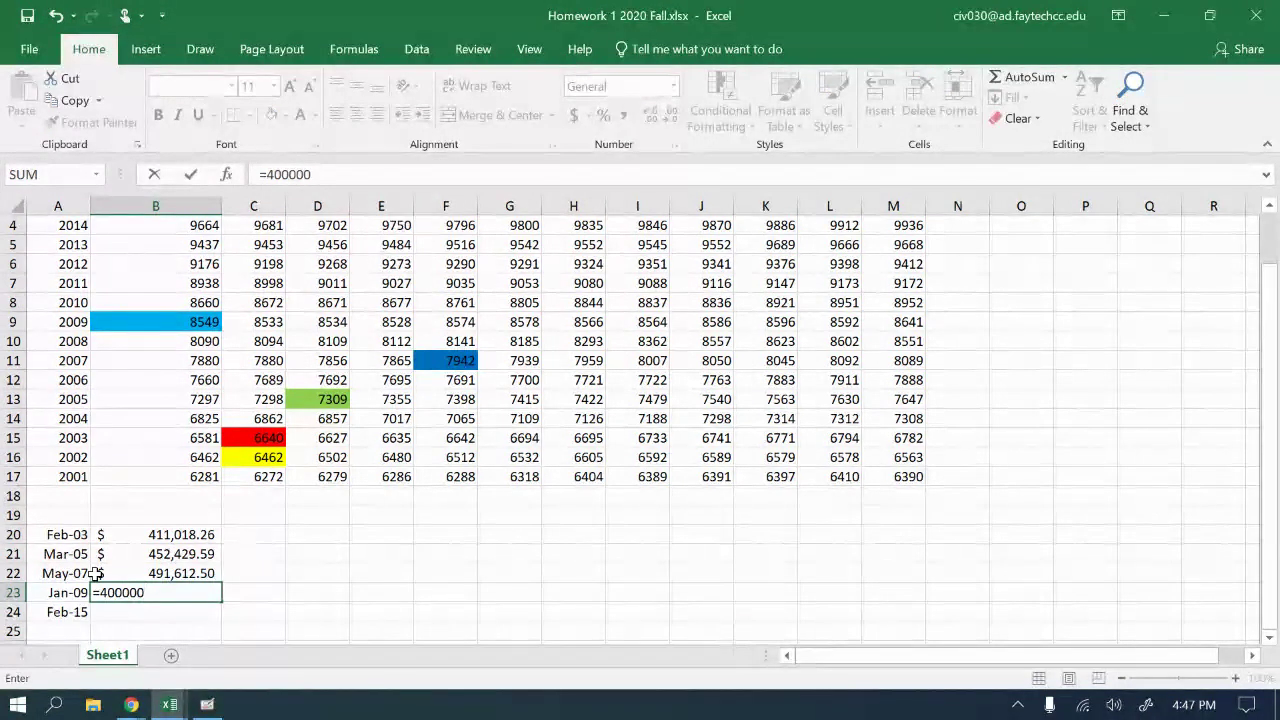
pyautogui.write('*(')
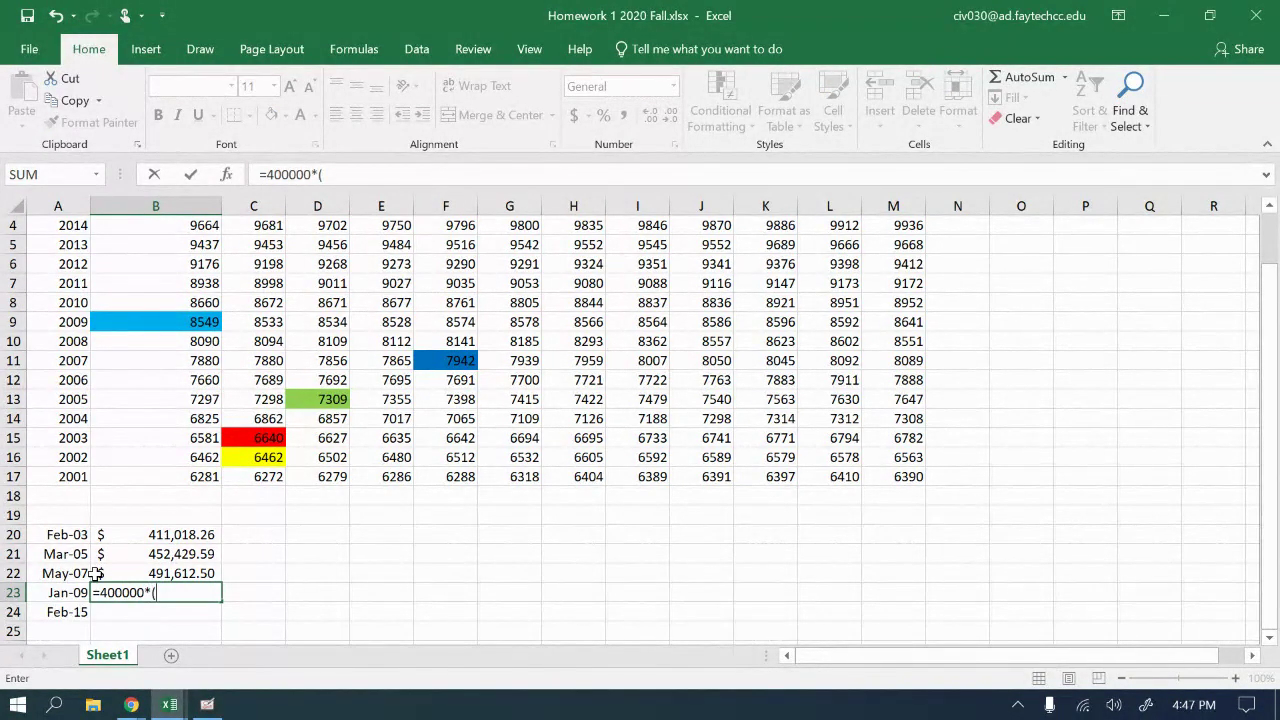
pyautogui.click(198, 321)
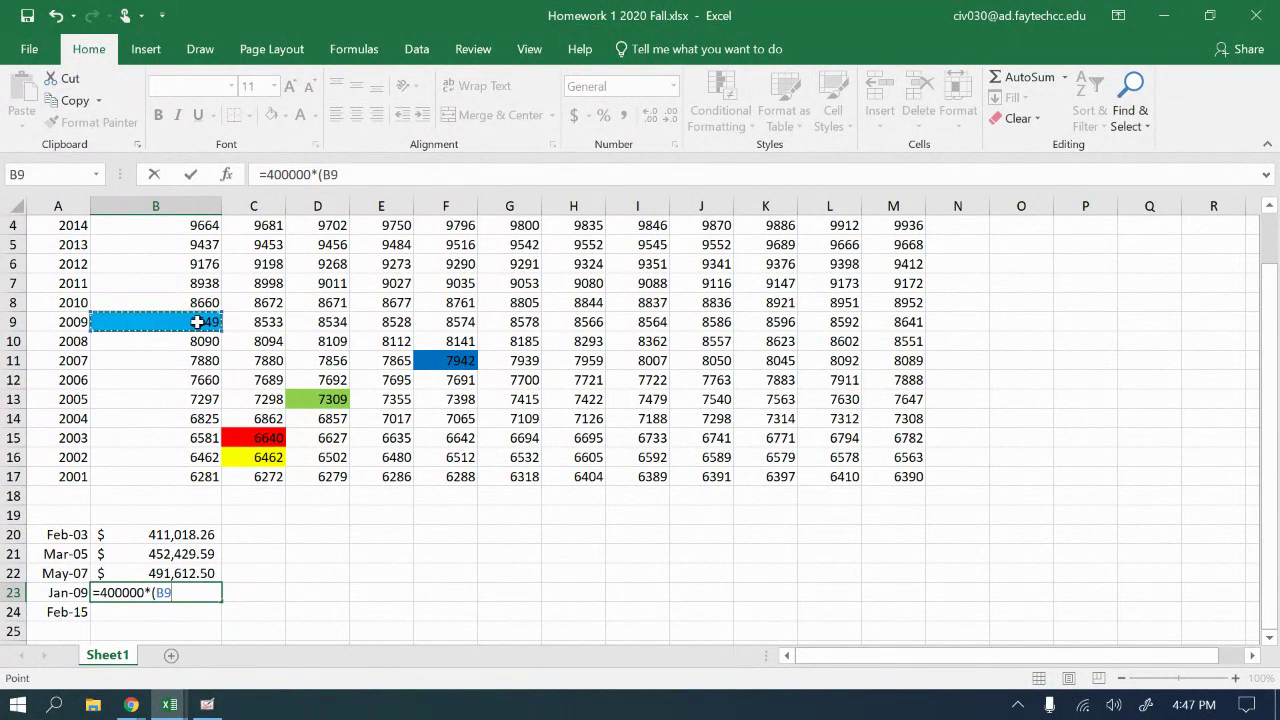
pyautogui.write('/')
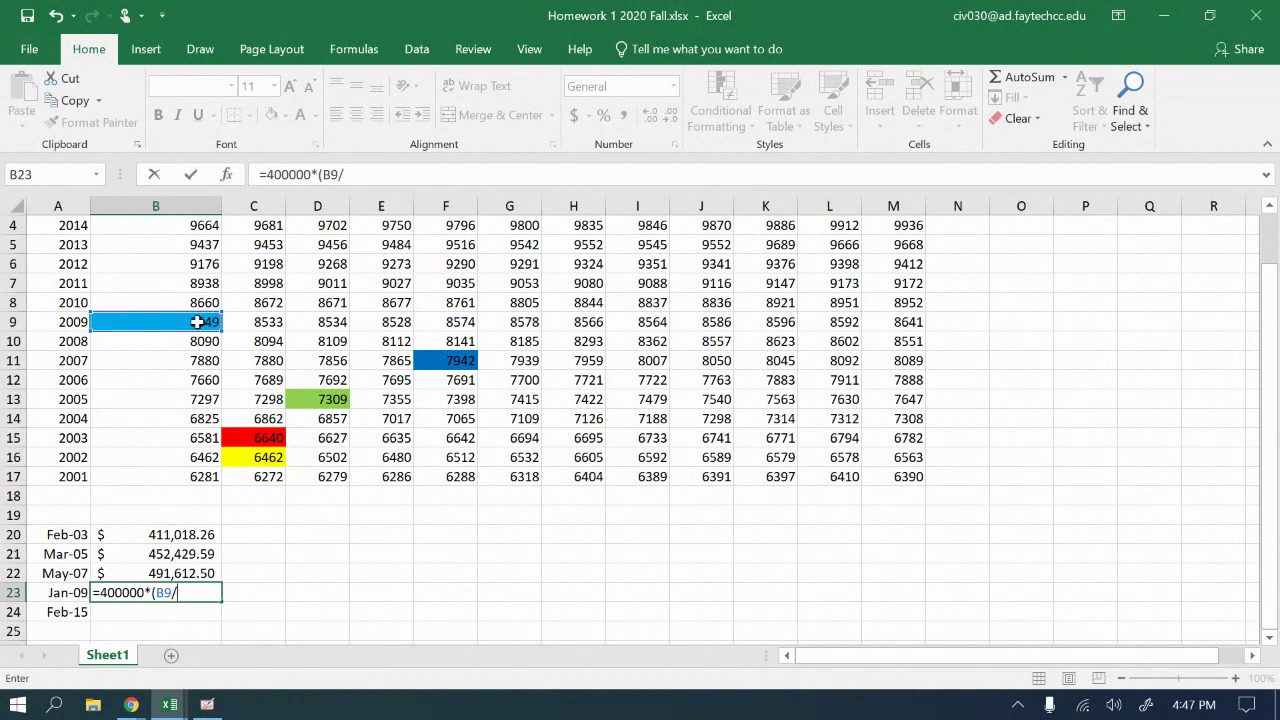
pyautogui.click(262, 457)
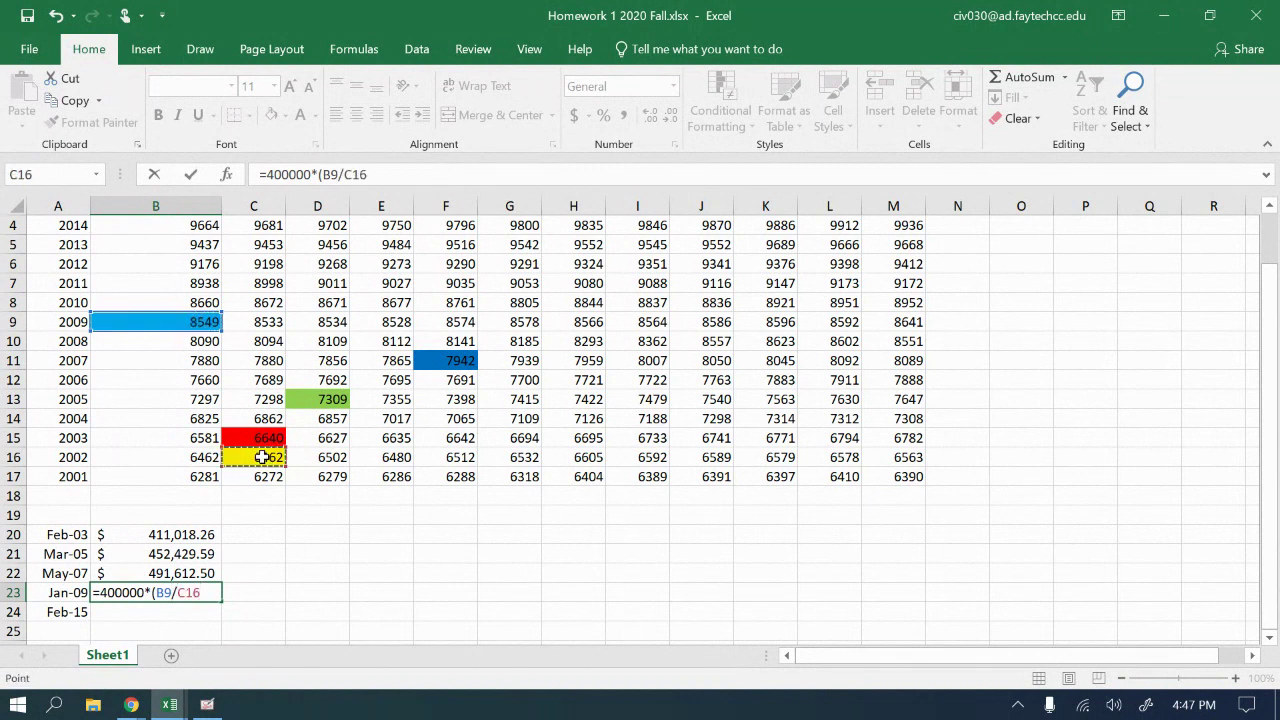
pyautogui.write(')')
pyautogui.press('Return')
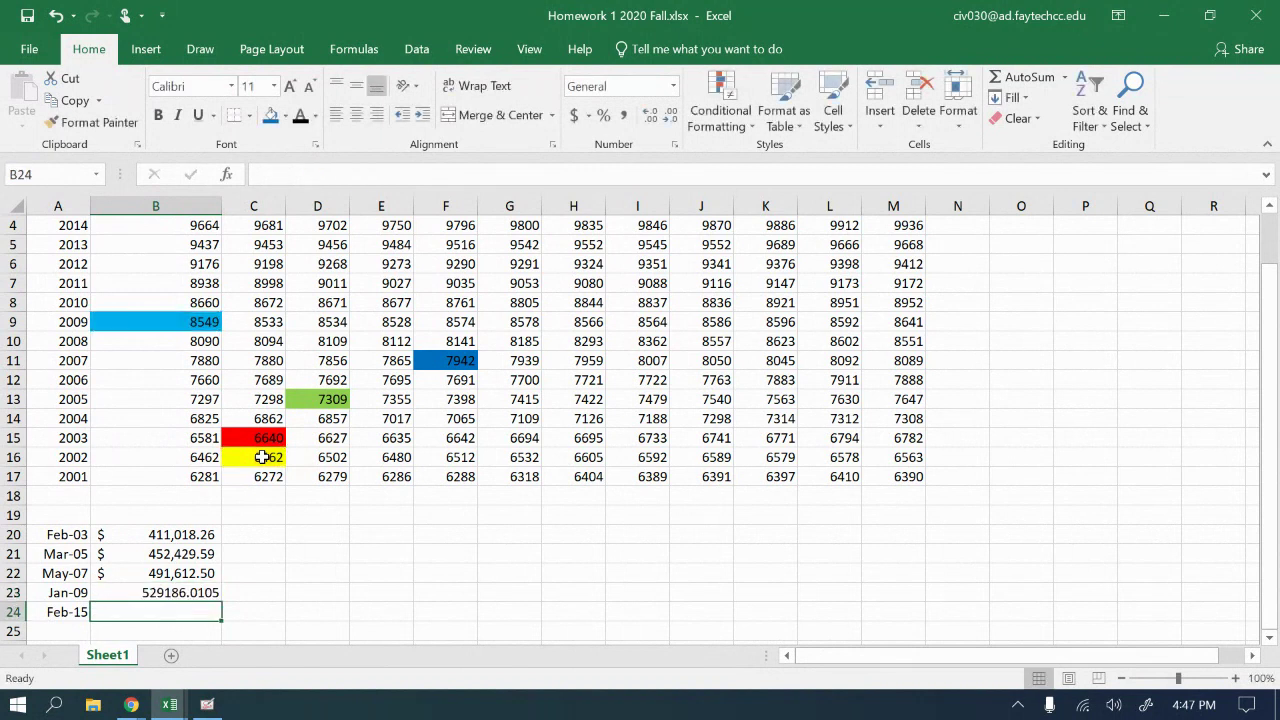
pyautogui.click(143, 594)
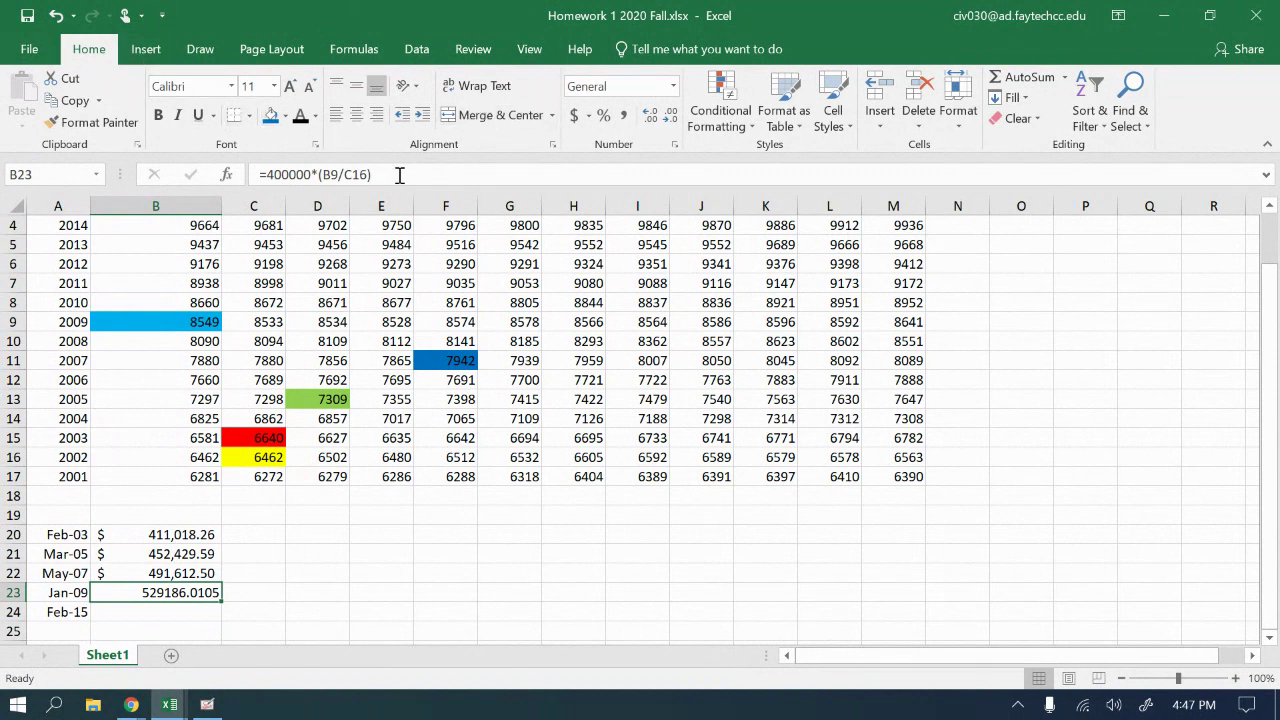
pyautogui.click(576, 115)
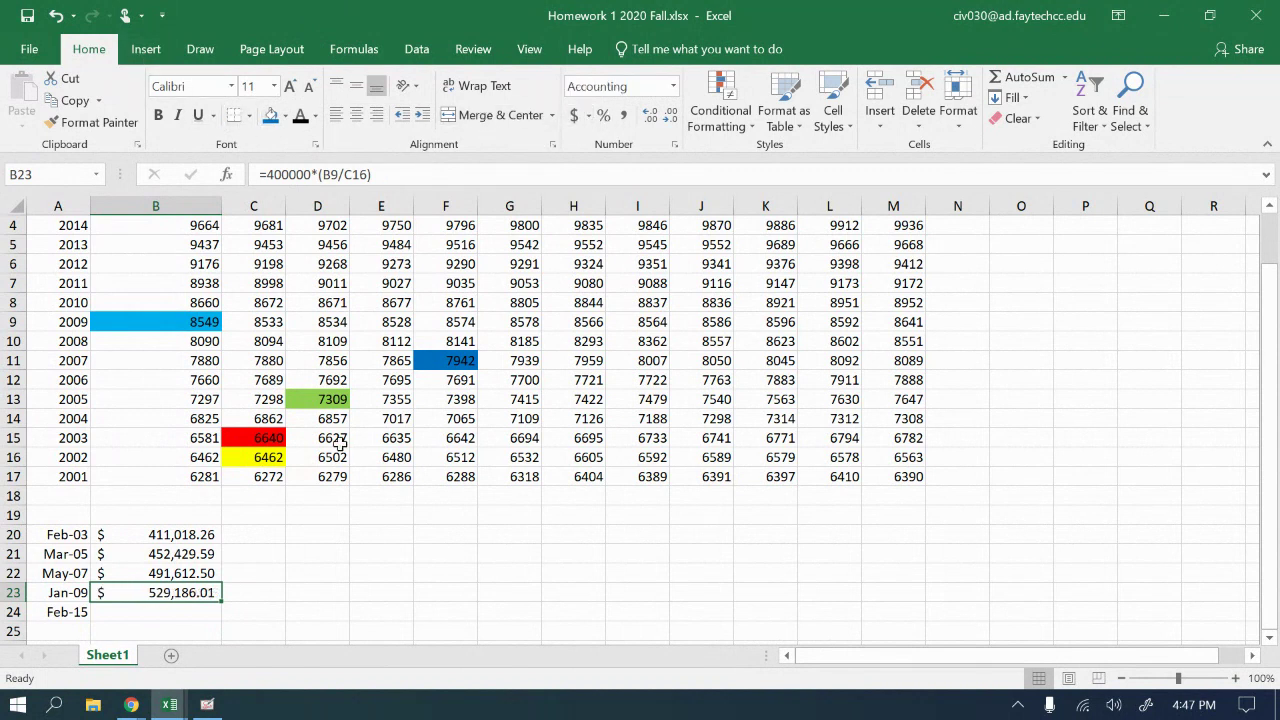
# - Check the empty Feb-15 cell B24 and review the formulas behind the Mar-05 and Feb-03 costs in B21 and B20
pyautogui.click(128, 610)
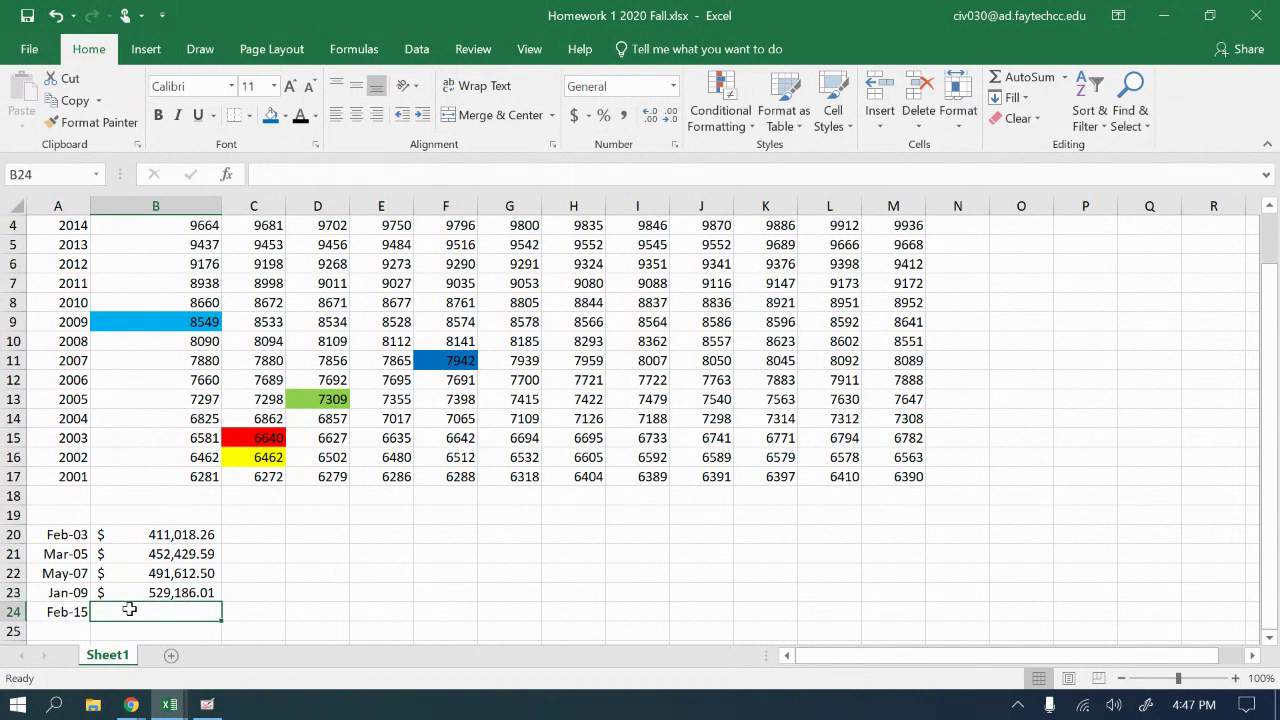
pyautogui.click(136, 553)
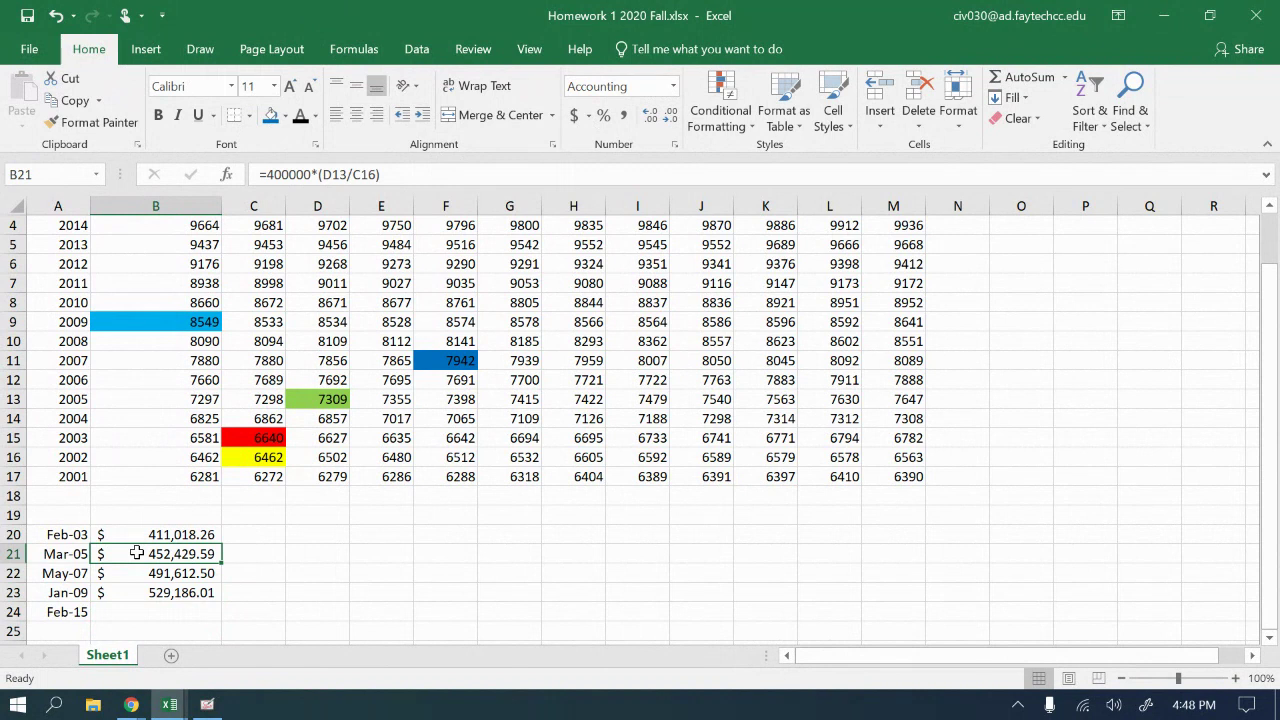
pyautogui.click(195, 534)
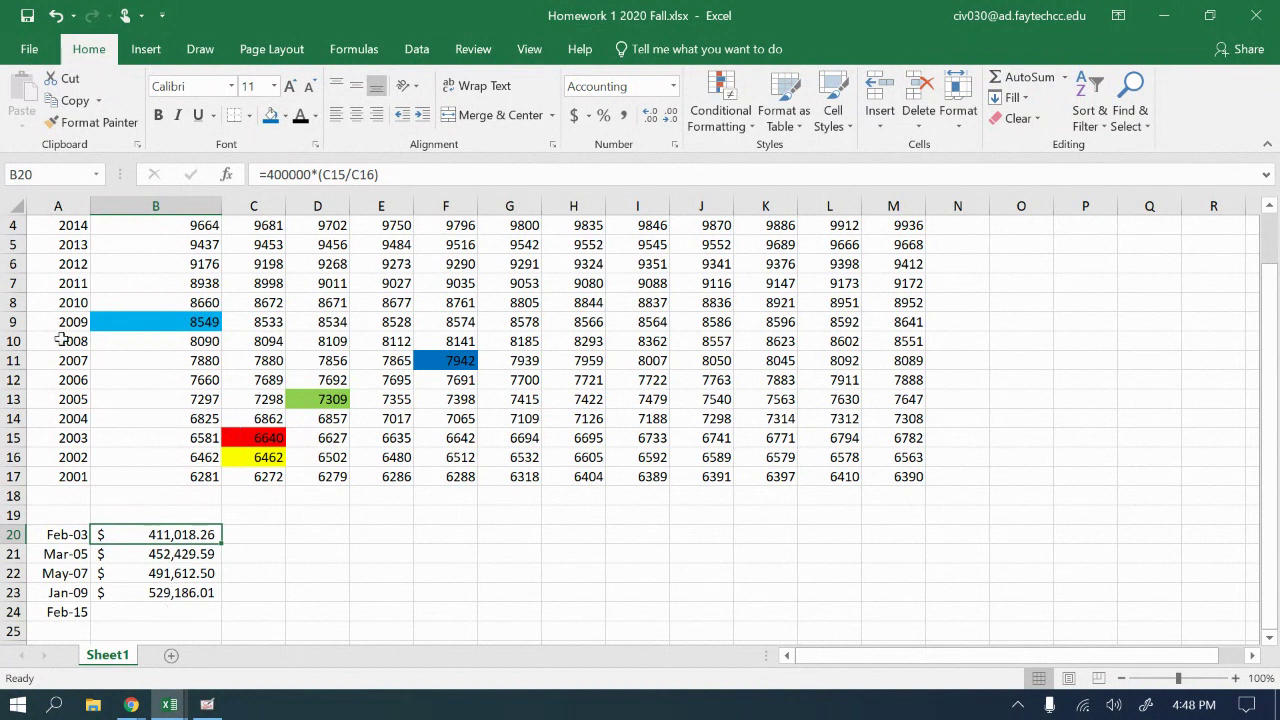
# - Calculate the Feb-15 cost in B24 with =400000*(C3/C16) and apply the dollar accounting format
pyautogui.scroll(1, 62, 295)
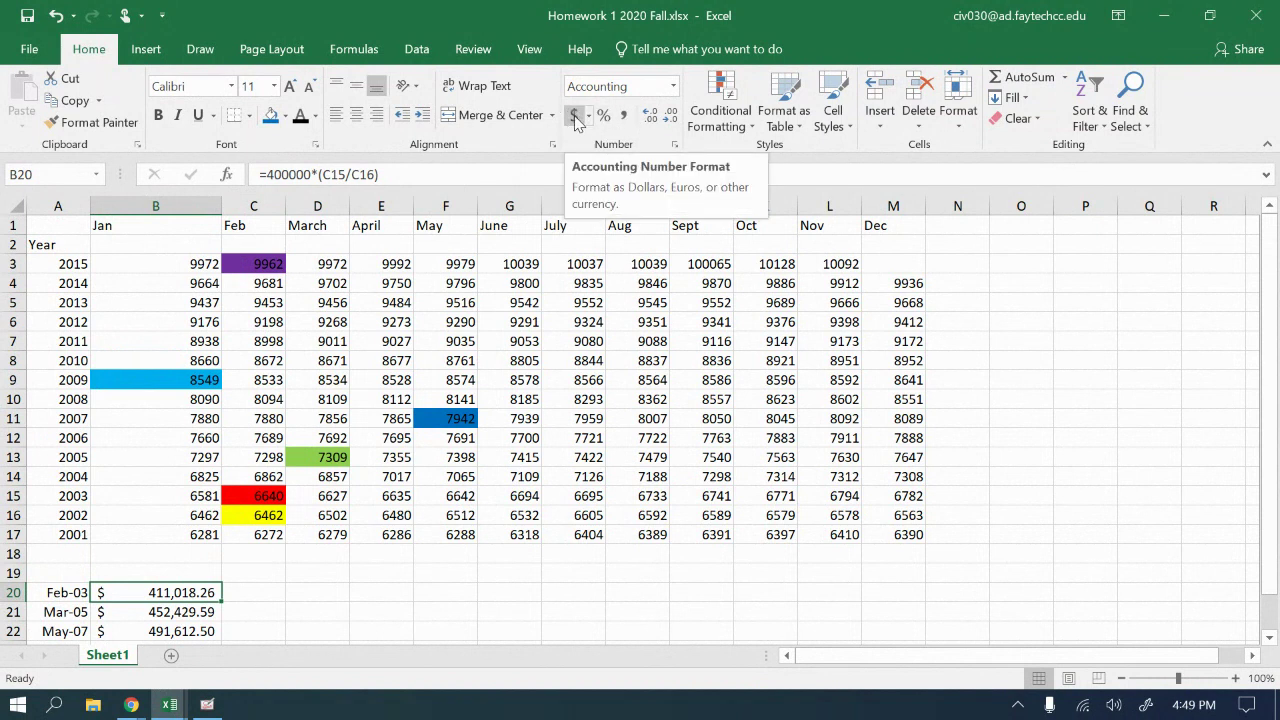
pyautogui.scroll(-1, 330, 500)
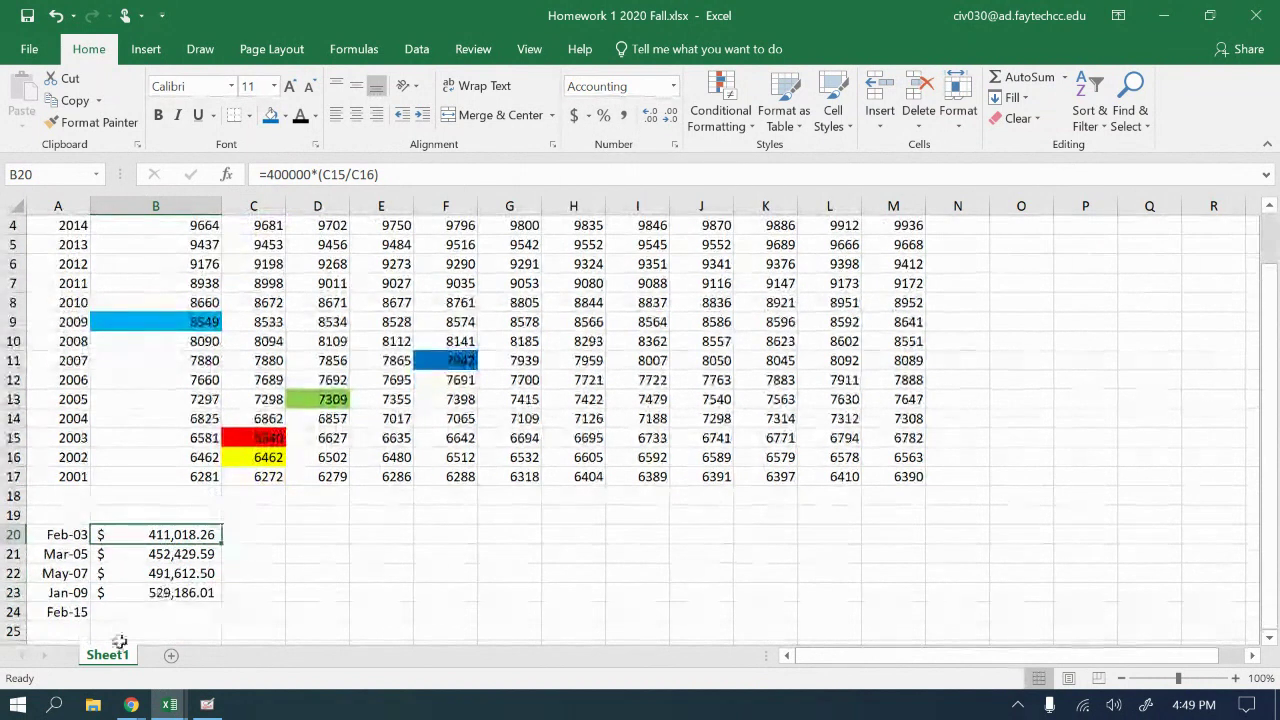
pyautogui.click(124, 615)
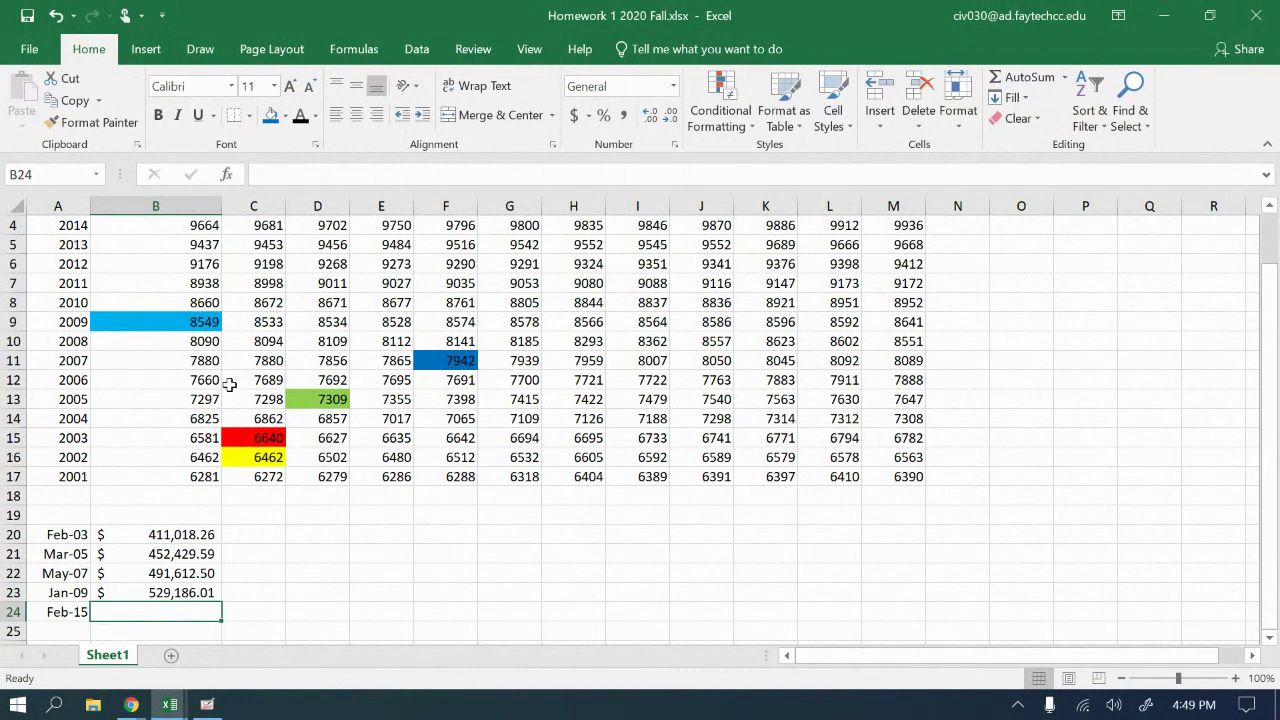
pyautogui.write('=400000')
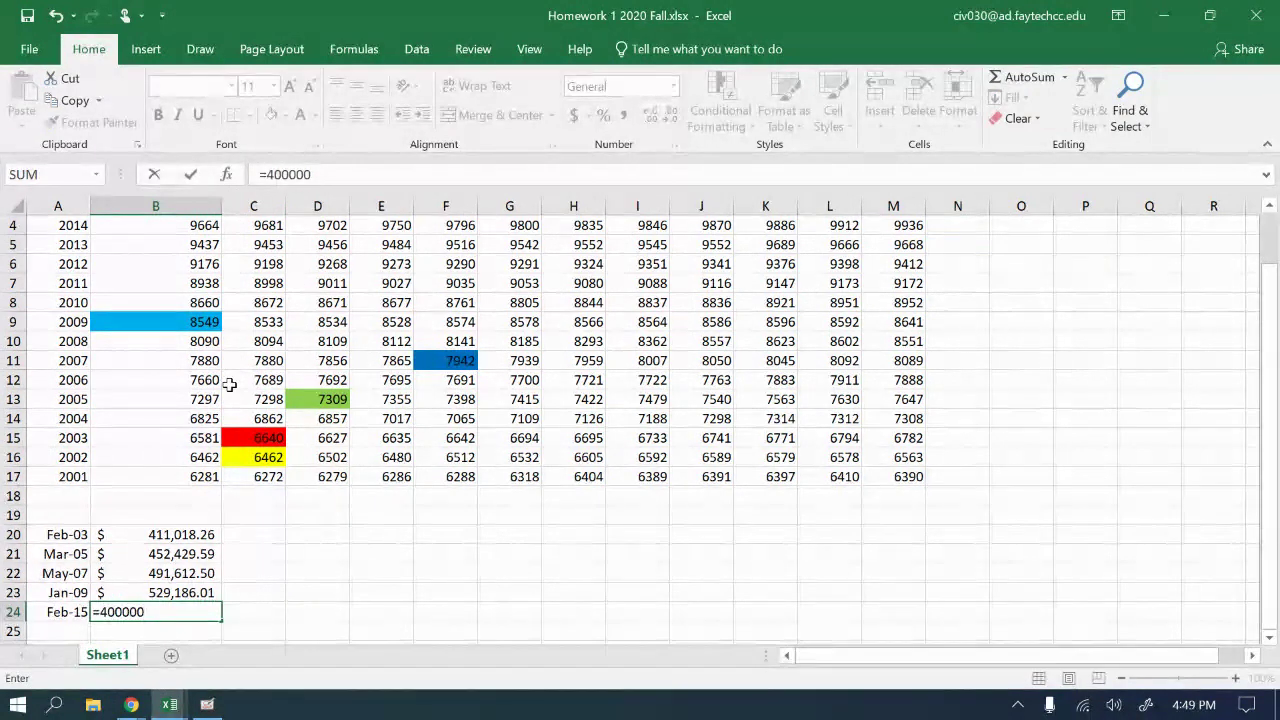
pyautogui.write('*')
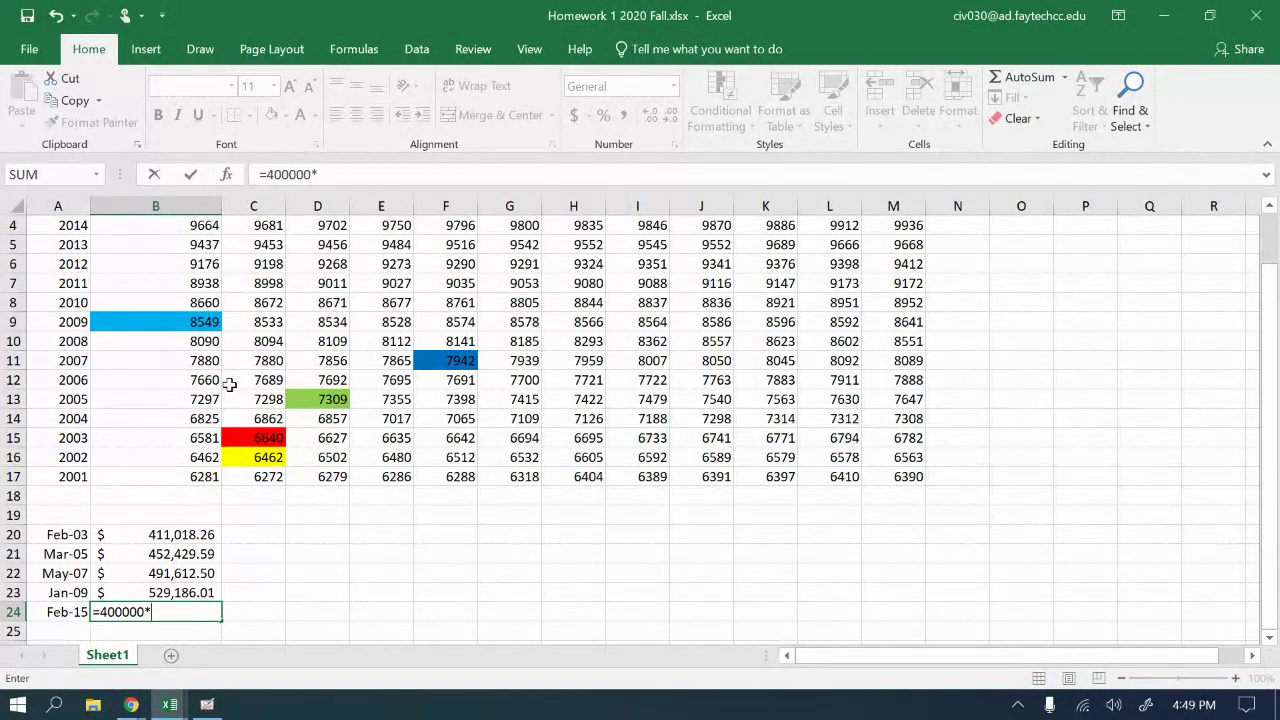
pyautogui.write('(')
pyautogui.scroll(1, 218, 355)
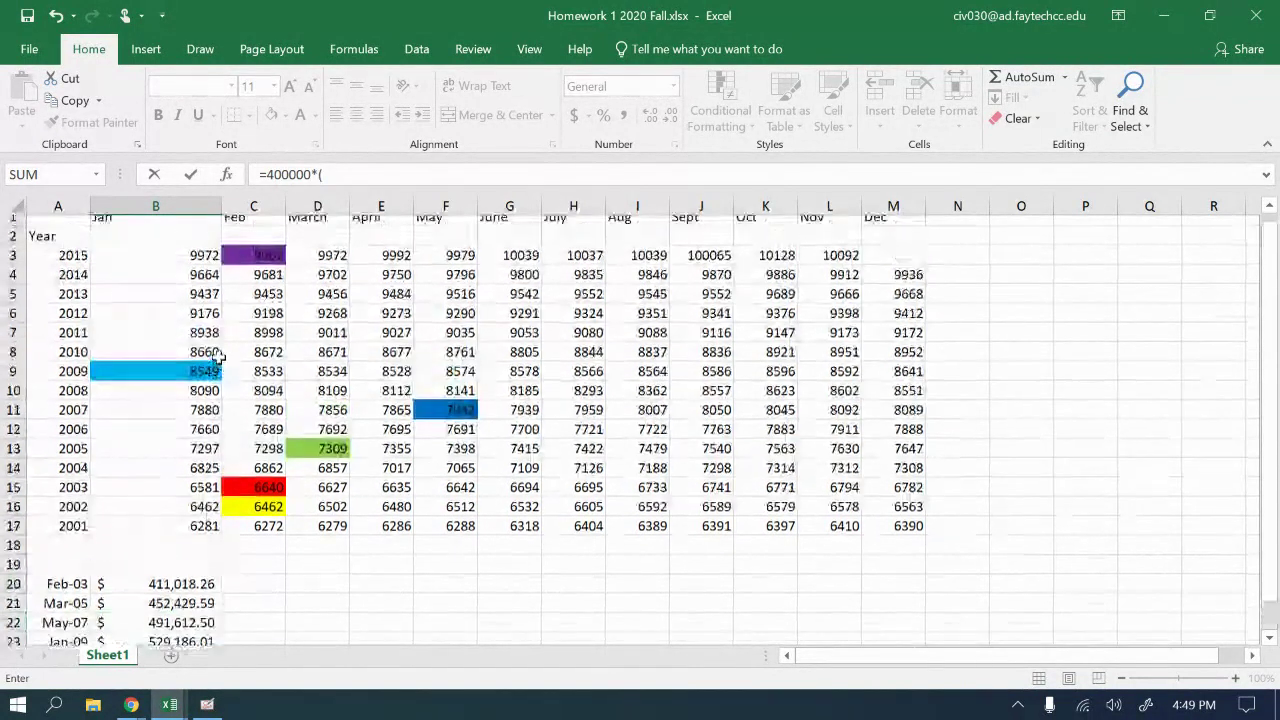
pyautogui.click(276, 263)
pyautogui.scroll(-1, 297, 437)
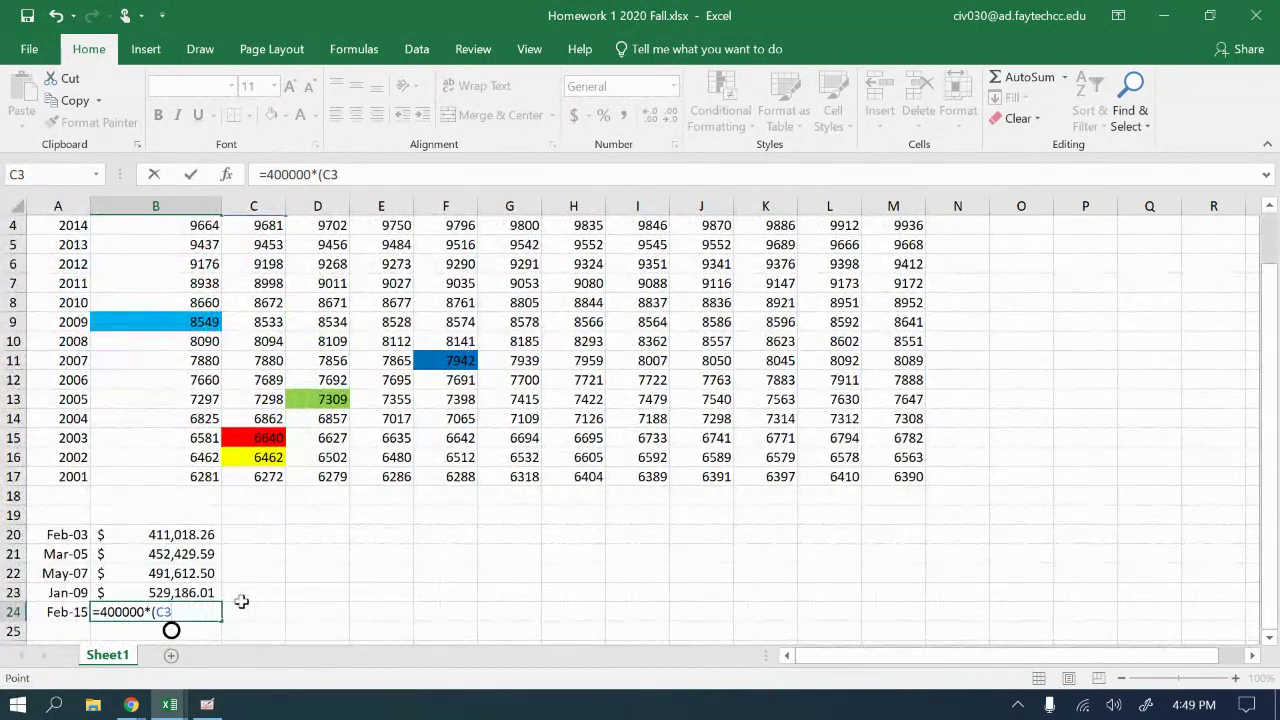
pyautogui.write('/')
pyautogui.click(256, 457)
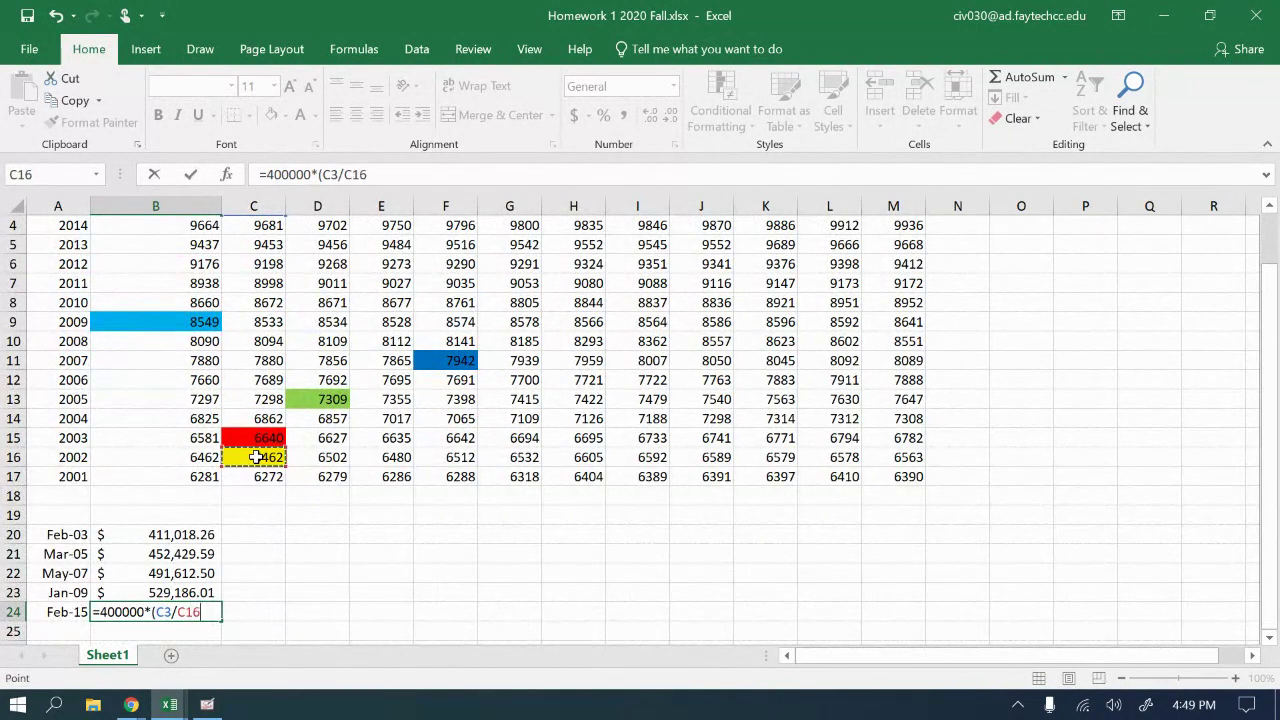
pyautogui.write(')')
pyautogui.press('Return')
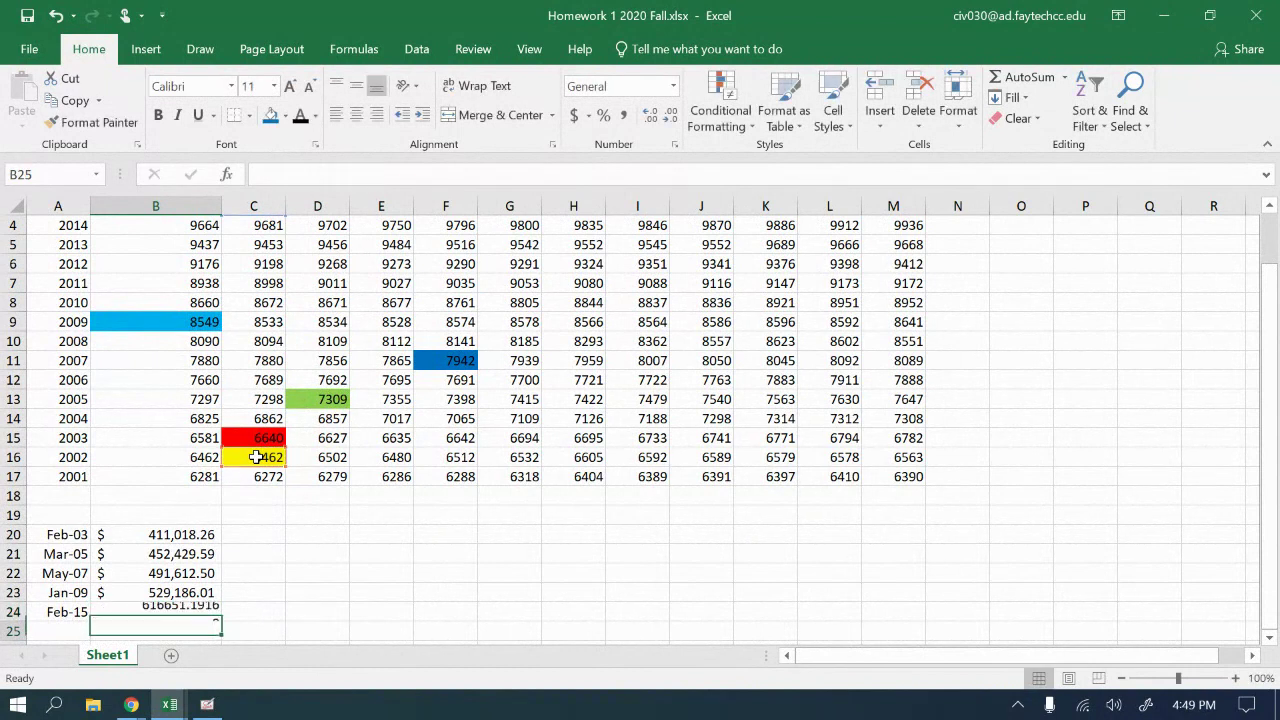
pyautogui.click(145, 614)
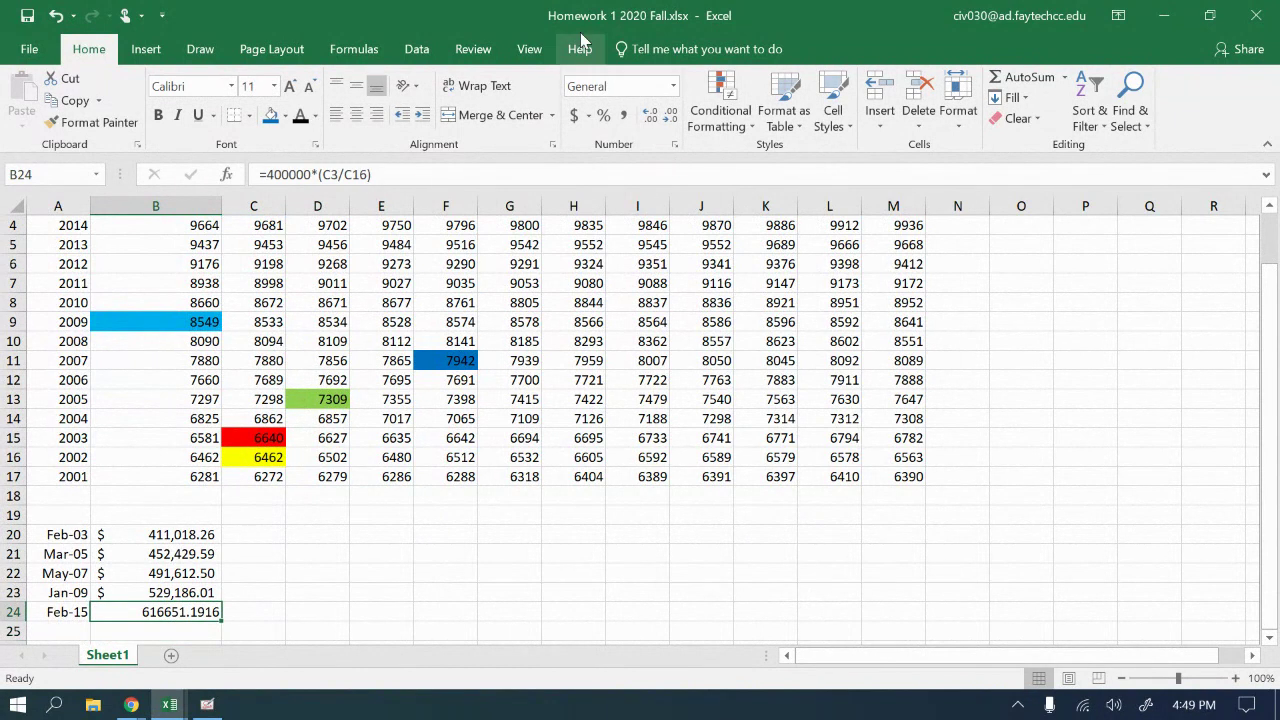
pyautogui.click(574, 115)
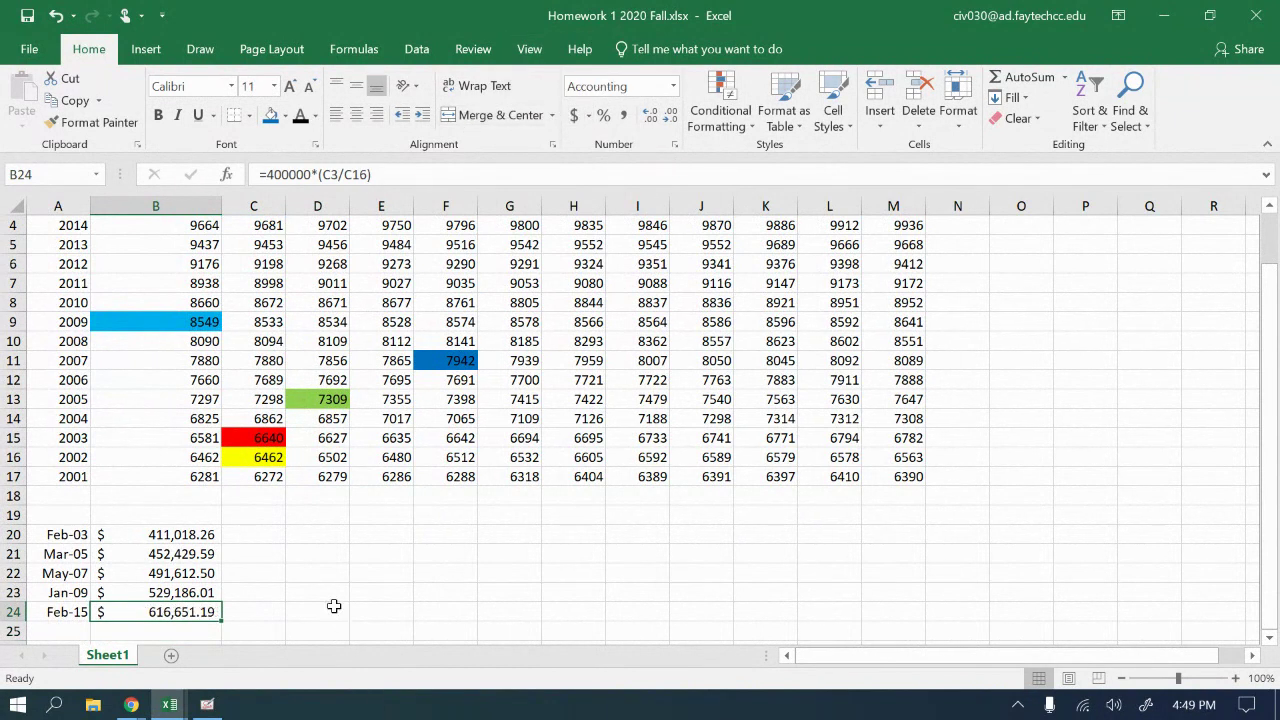
# - Check the highlighted February 2015 index in C3 and review the formulas behind the Jan-09, Feb-15 and May-07 costs
pyautogui.scroll(-1, 326, 589)
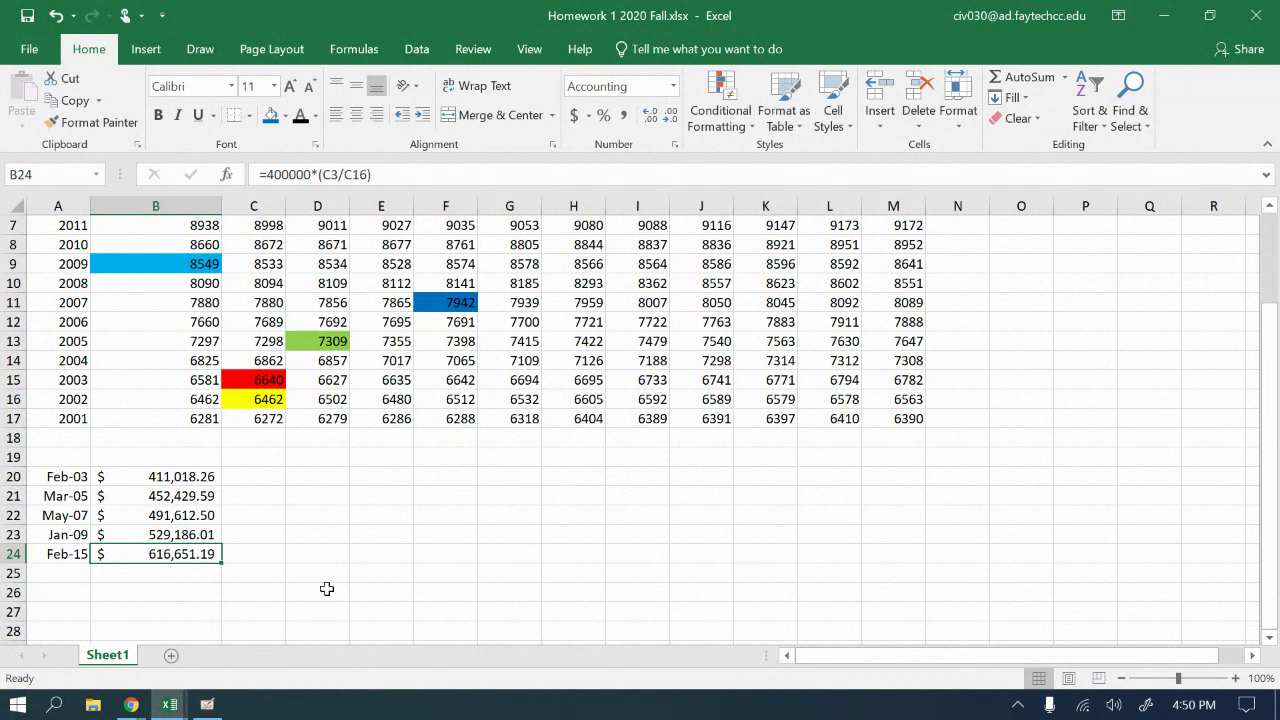
pyautogui.scroll(1, 326, 589)
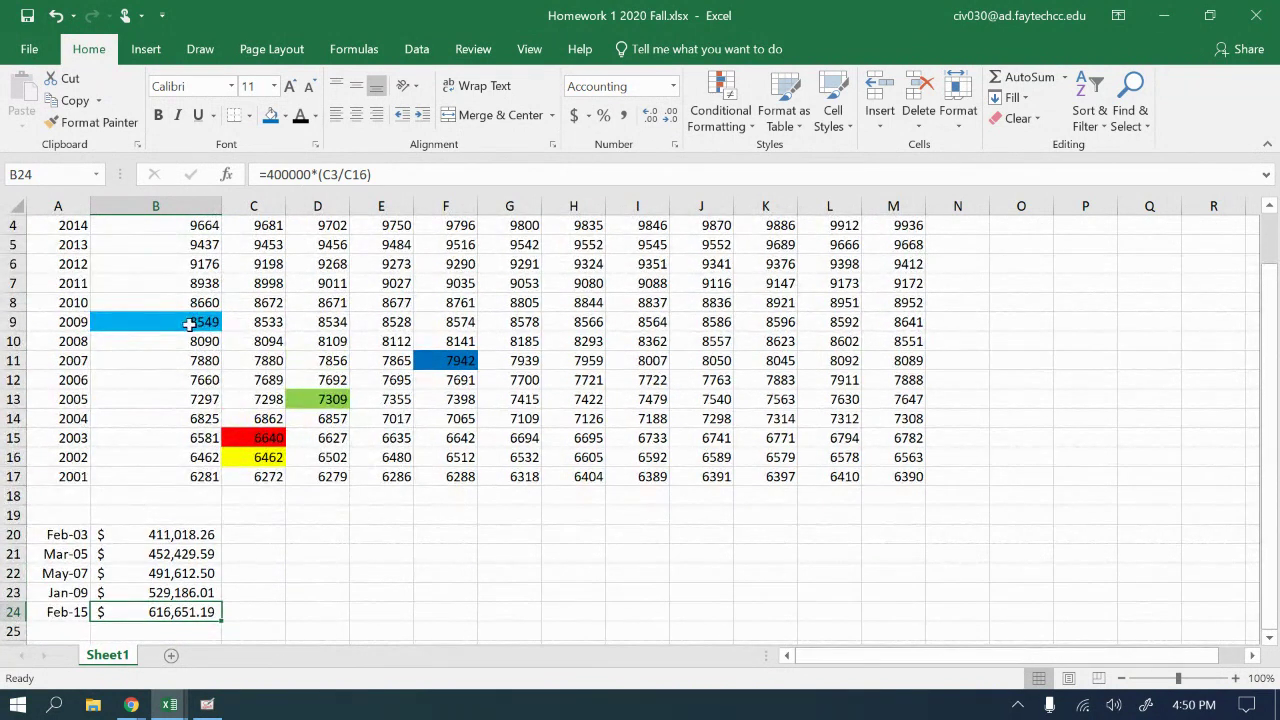
pyautogui.scroll(1, 191, 318)
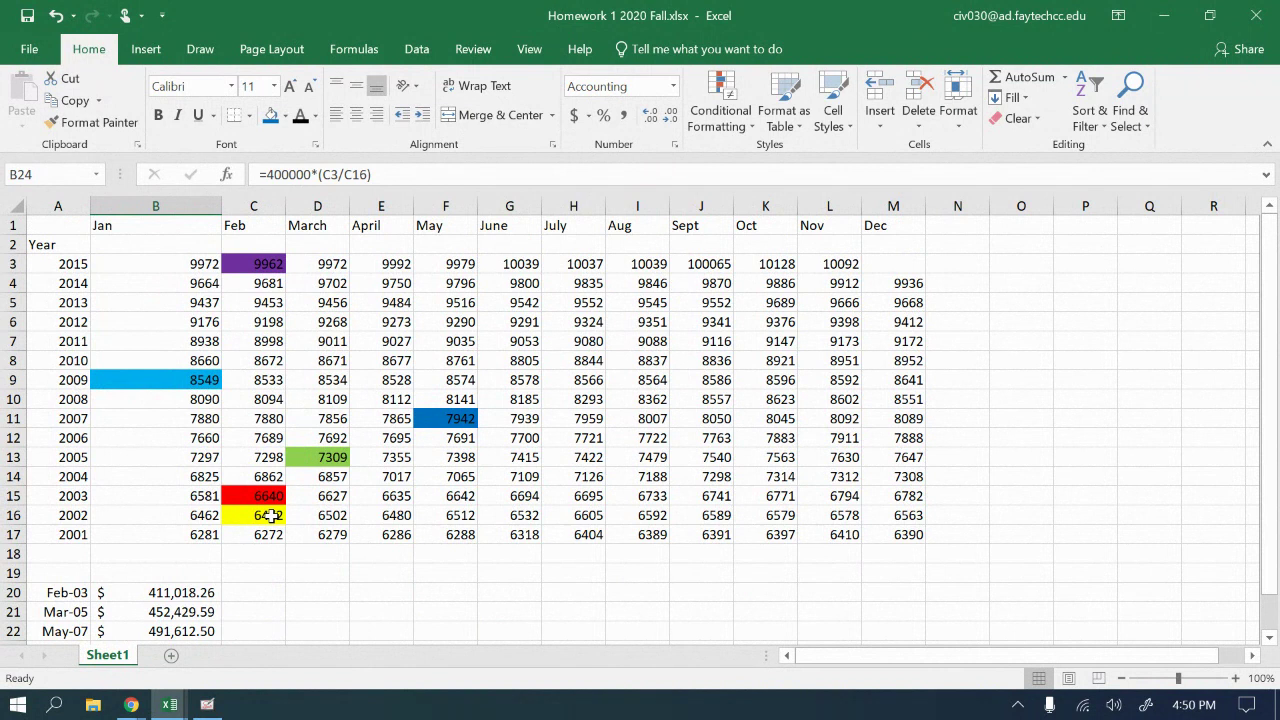
pyautogui.scroll(-2, 271, 515)
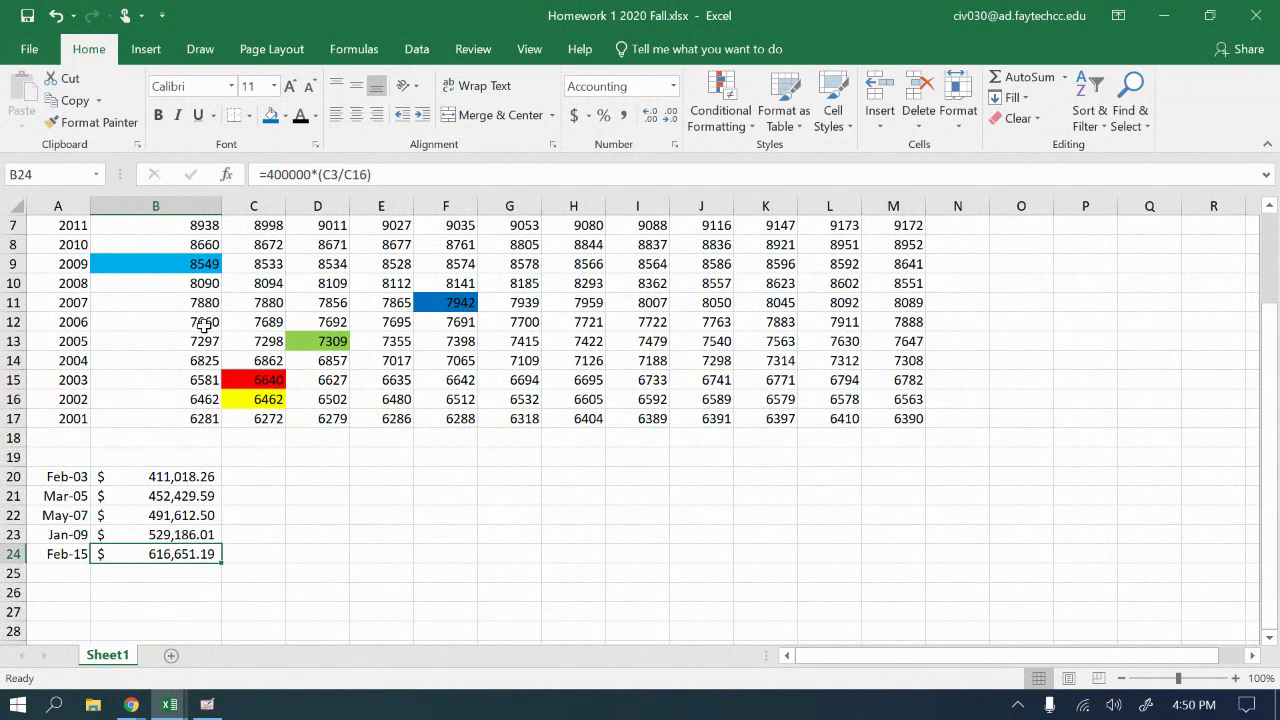
pyautogui.scroll(2, 235, 542)
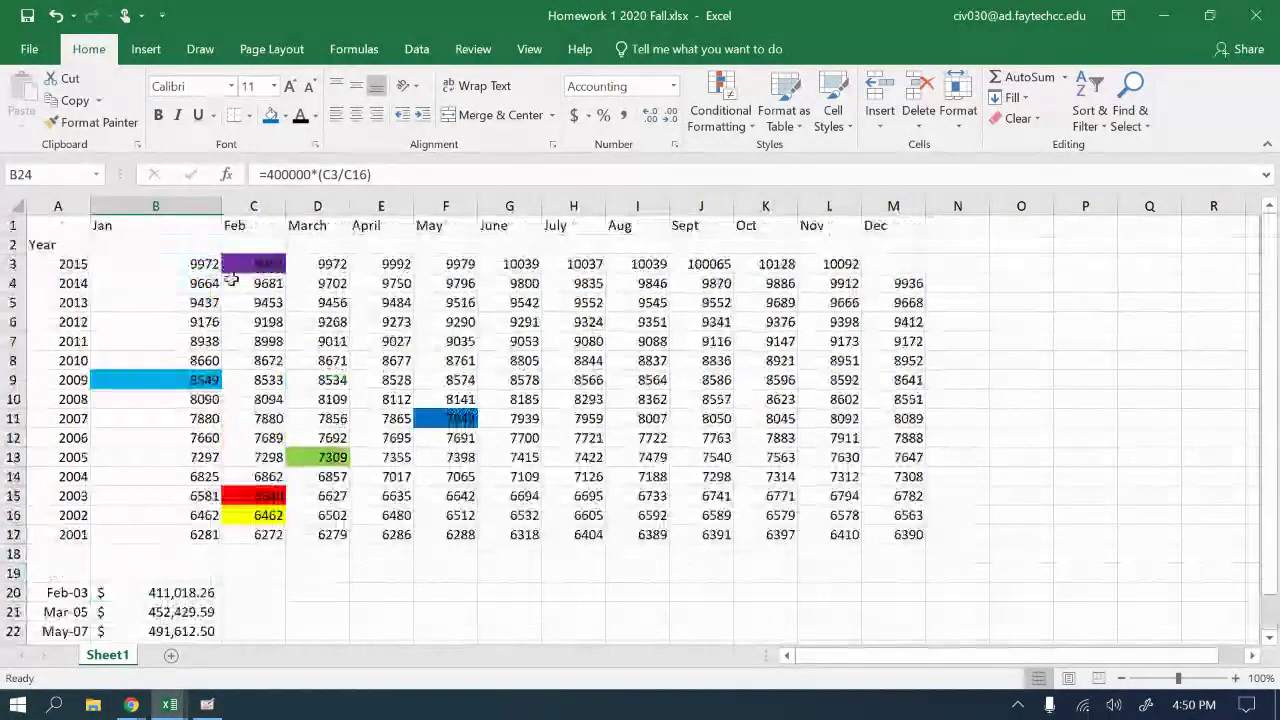
pyautogui.click(241, 264)
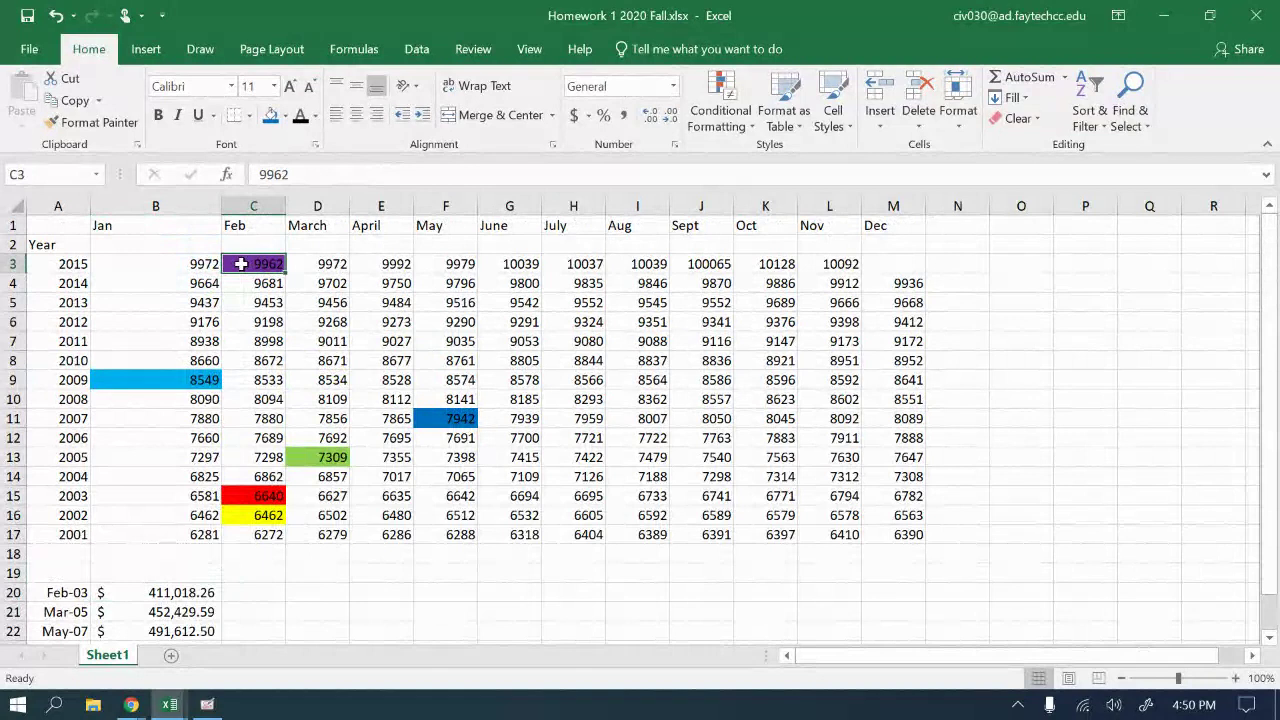
pyautogui.scroll(-2, 172, 592)
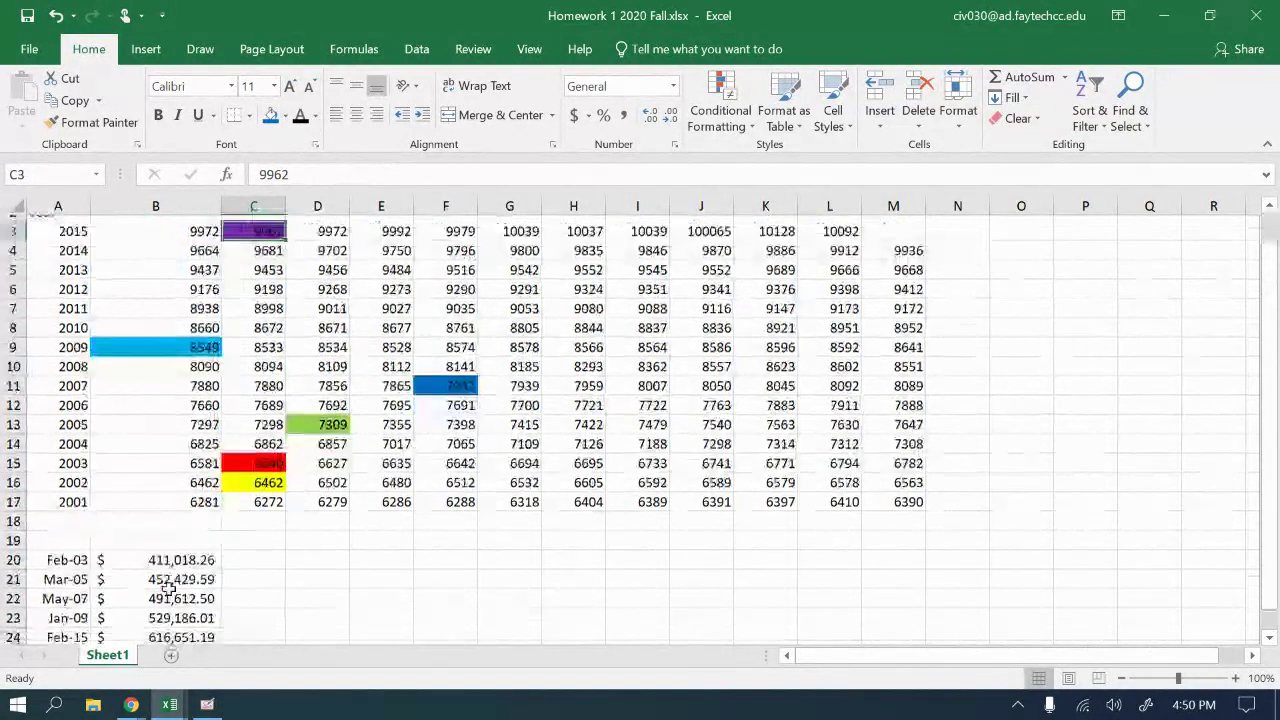
pyautogui.click(171, 535)
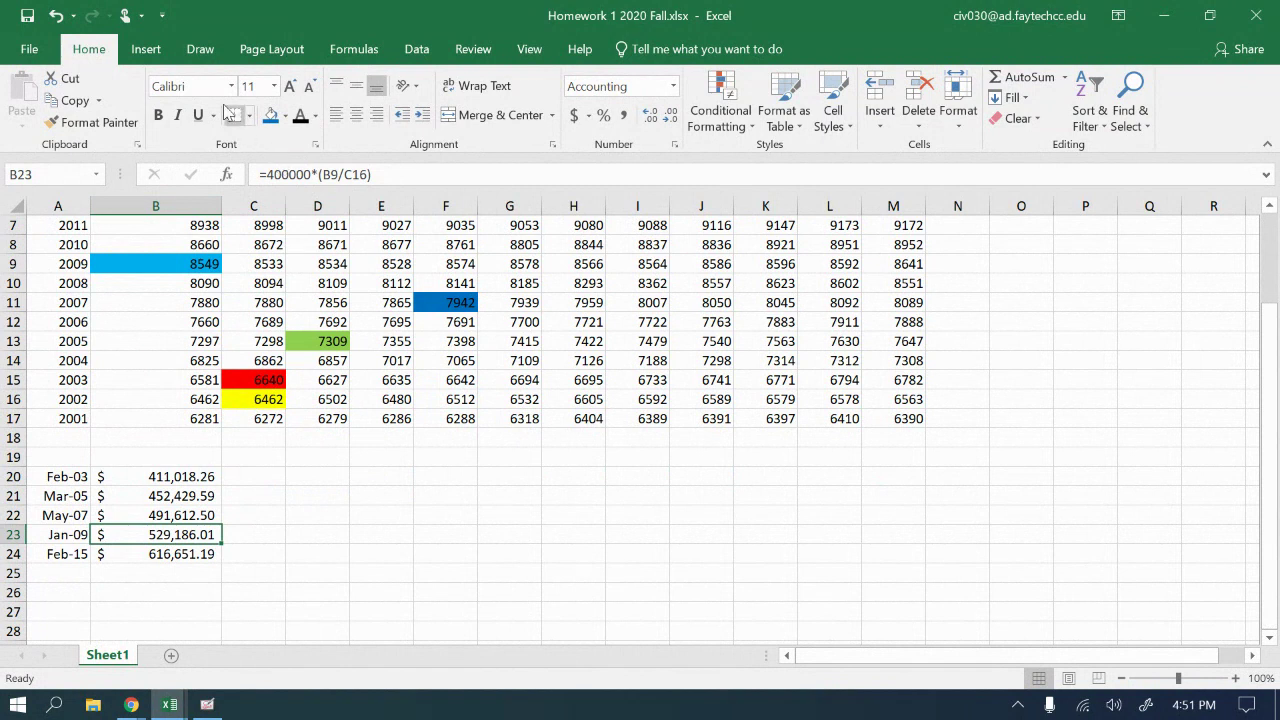
pyautogui.click(146, 50)
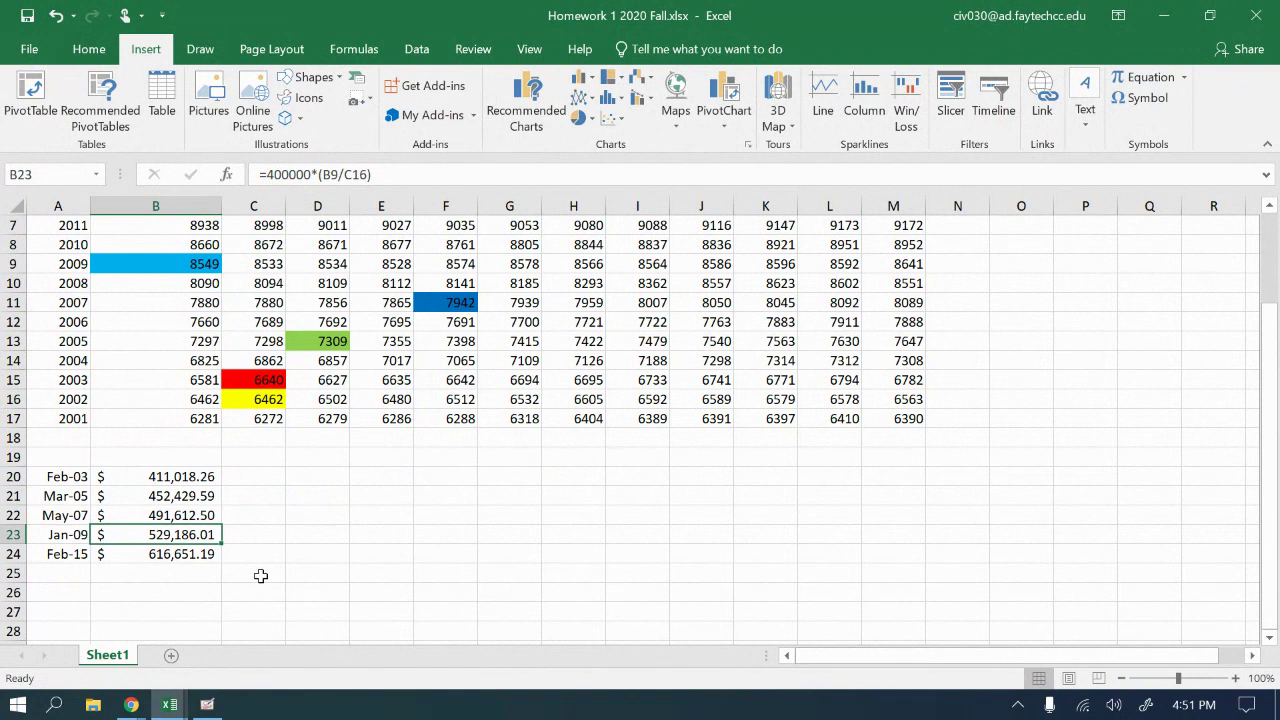
pyautogui.click(185, 553)
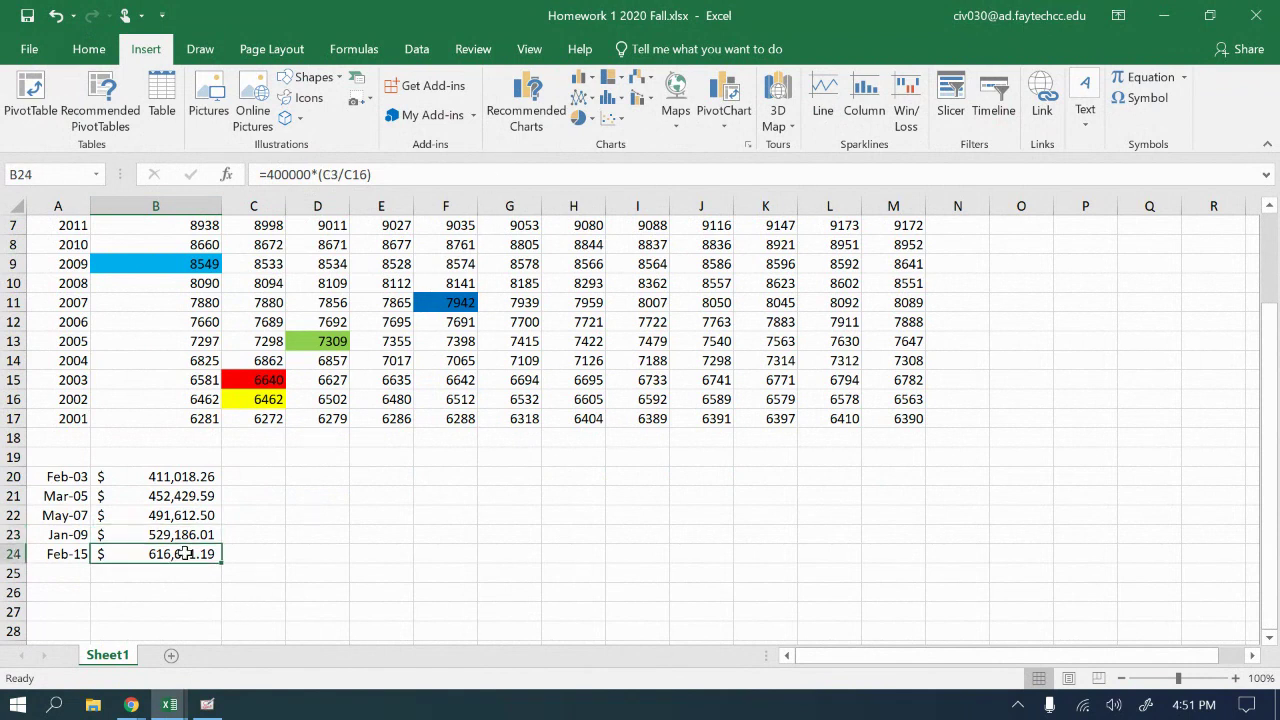
pyautogui.click(178, 531)
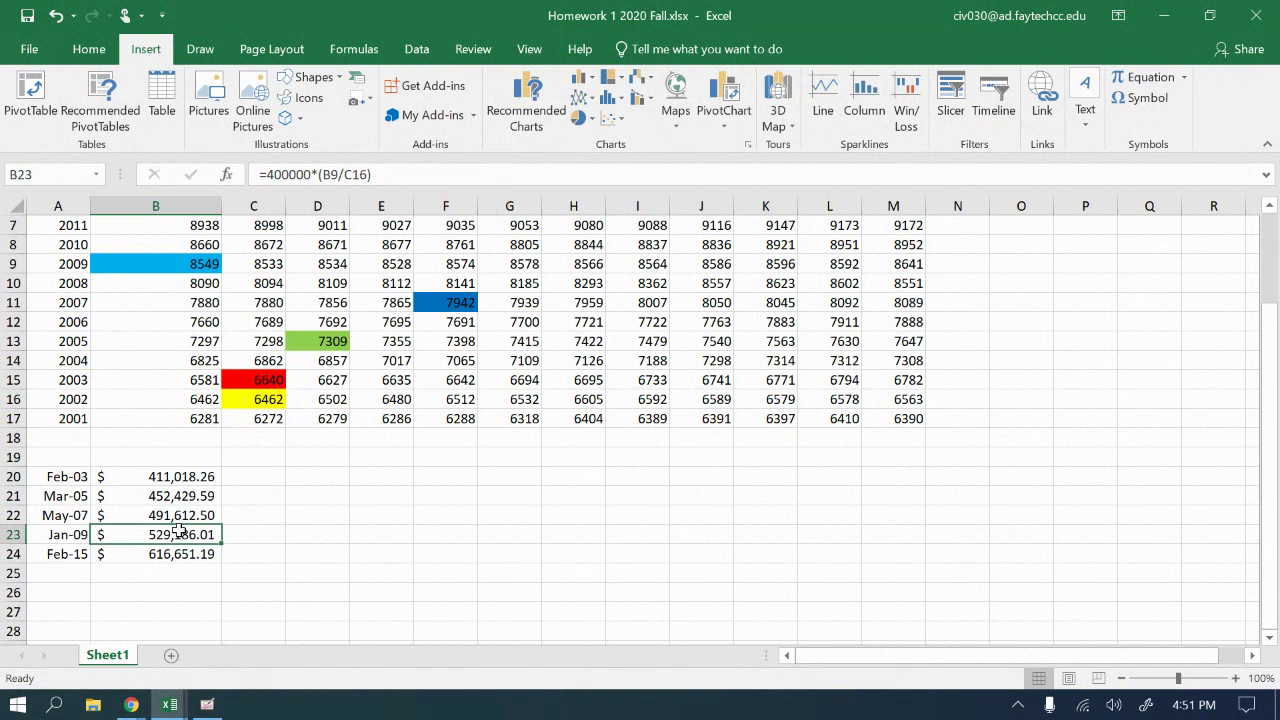
pyautogui.click(133, 510)
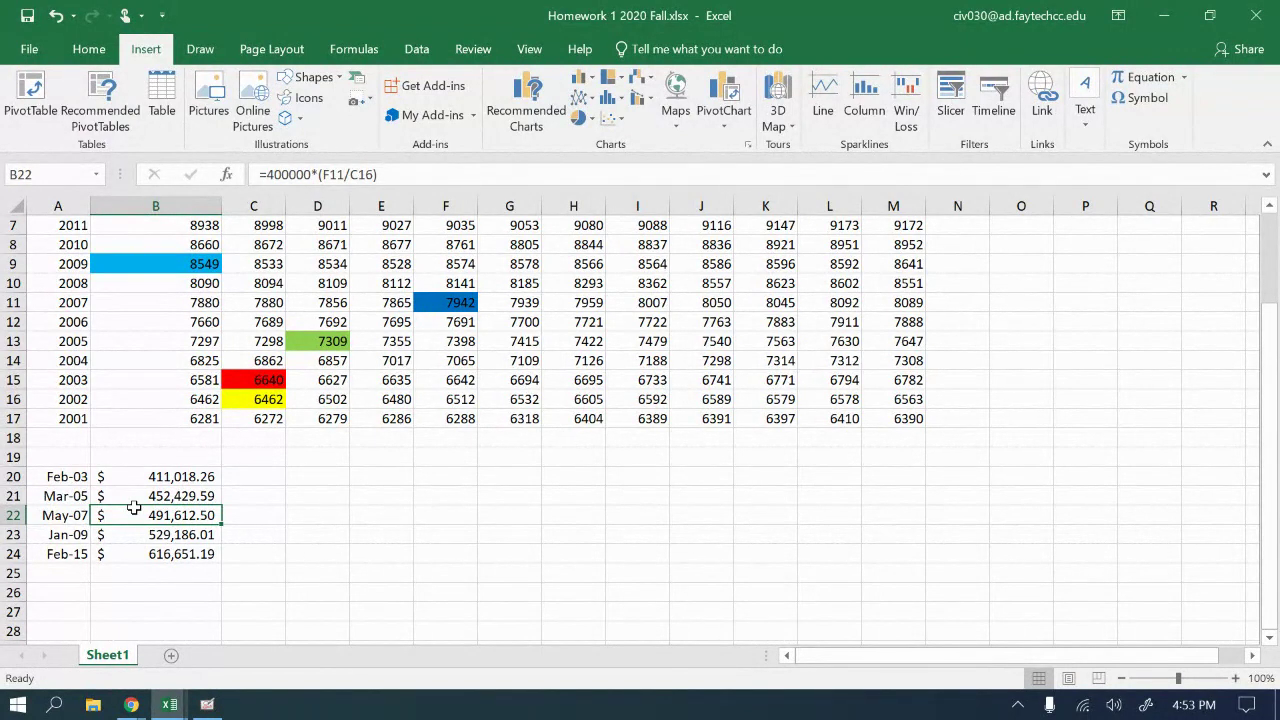
# - Insert a recommended Stacked Column chart from the full cost index table A1:M17
pyautogui.scroll(-1, 140, 520)
pyautogui.scroll(2, 251, 536)
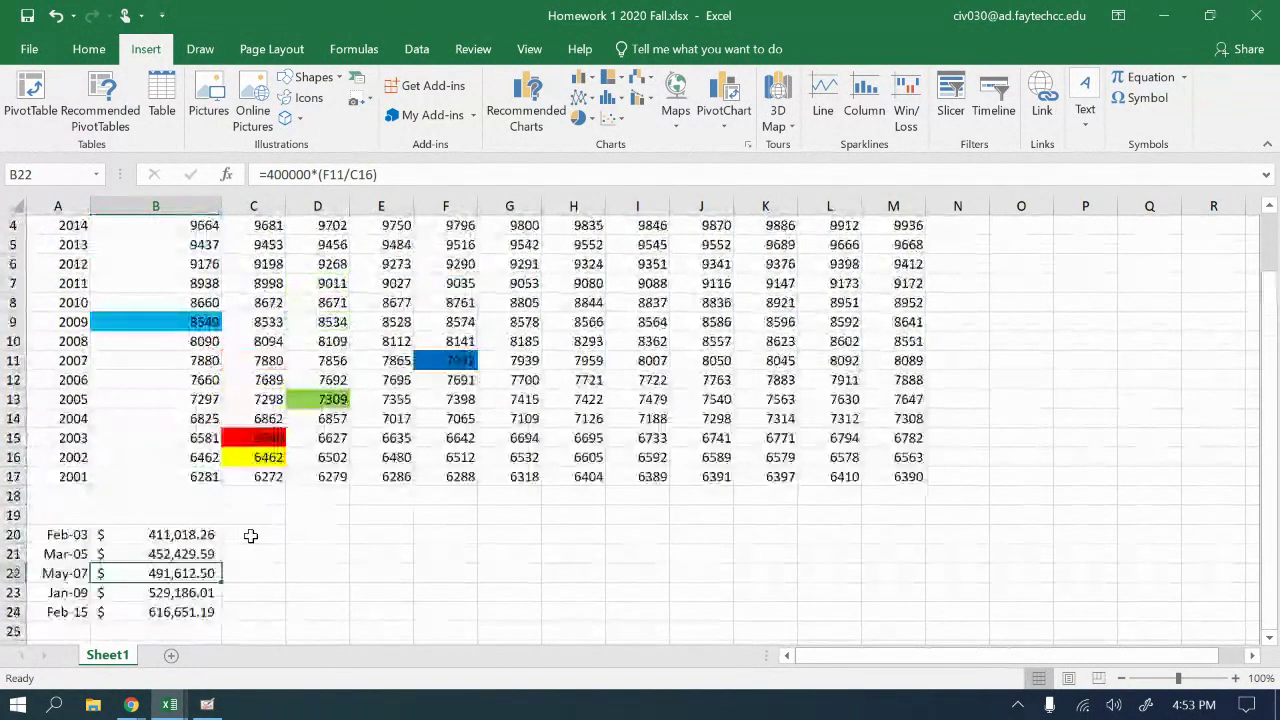
pyautogui.scroll(1, 251, 536)
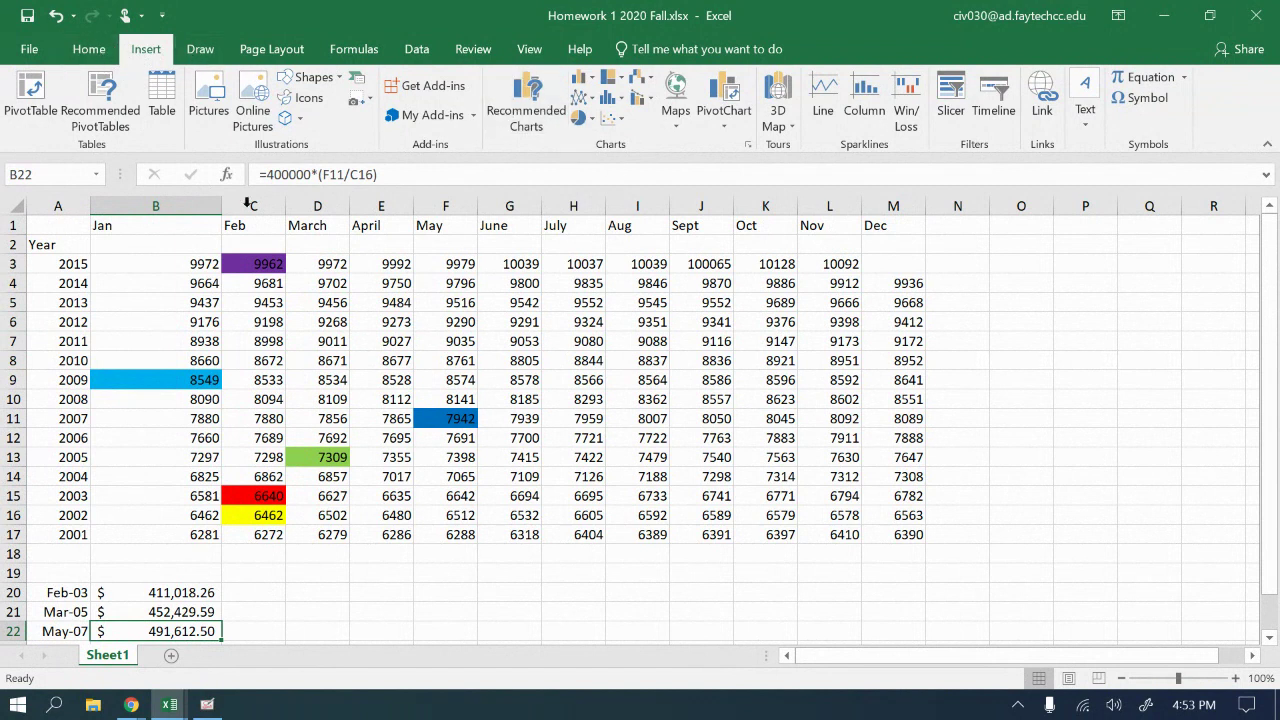
pyautogui.moveTo(48, 262); pyautogui.dragTo(515, 558)
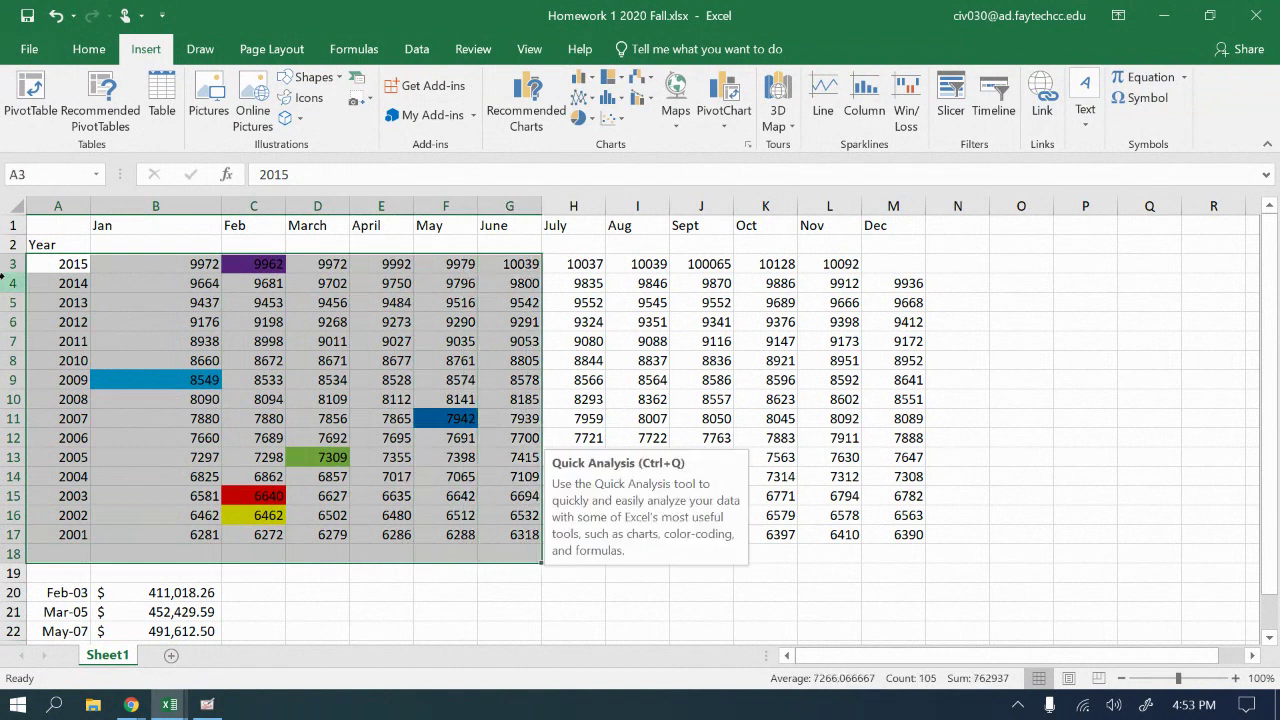
pyautogui.moveTo(50, 225); pyautogui.dragTo(900, 536)
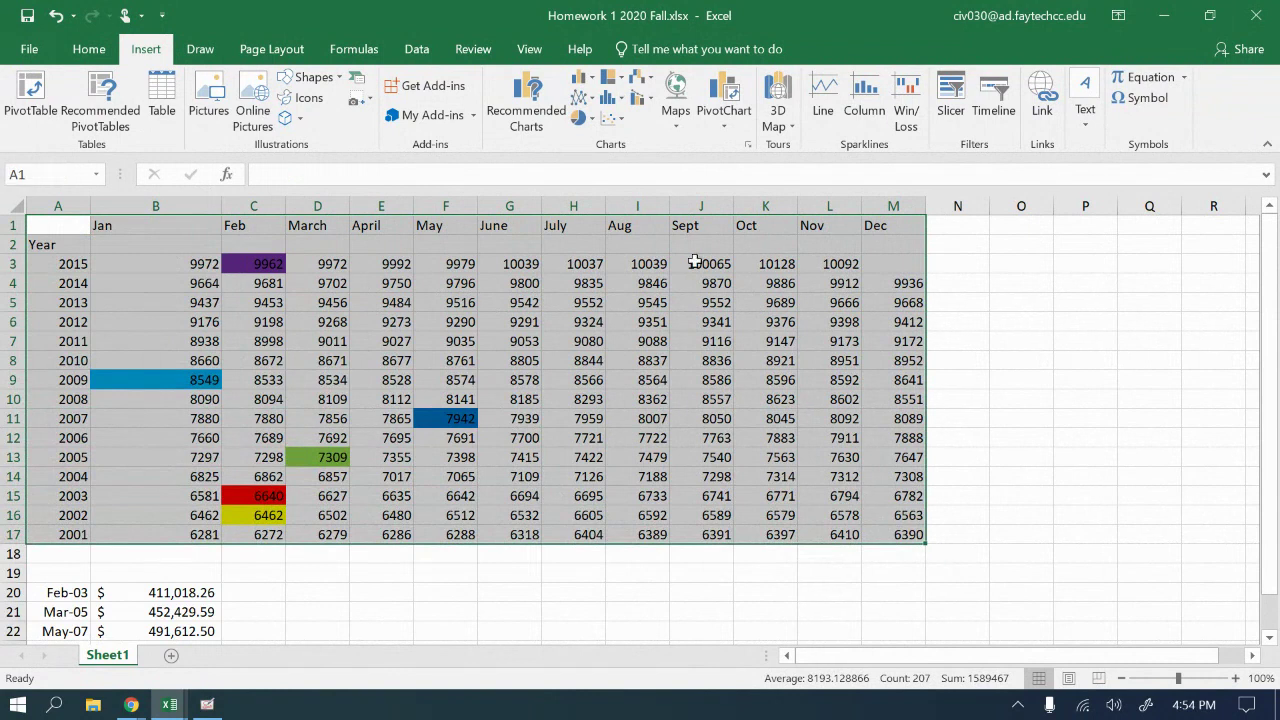
pyautogui.click(520, 110)
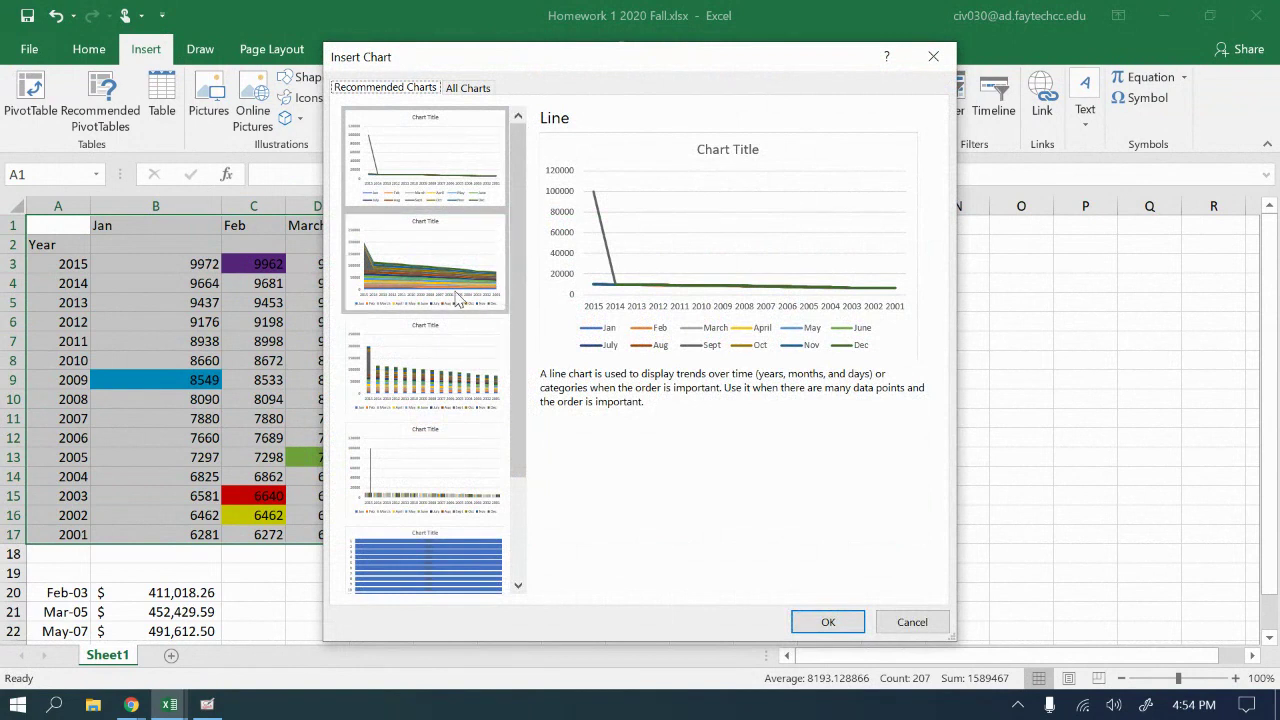
pyautogui.click(447, 390)
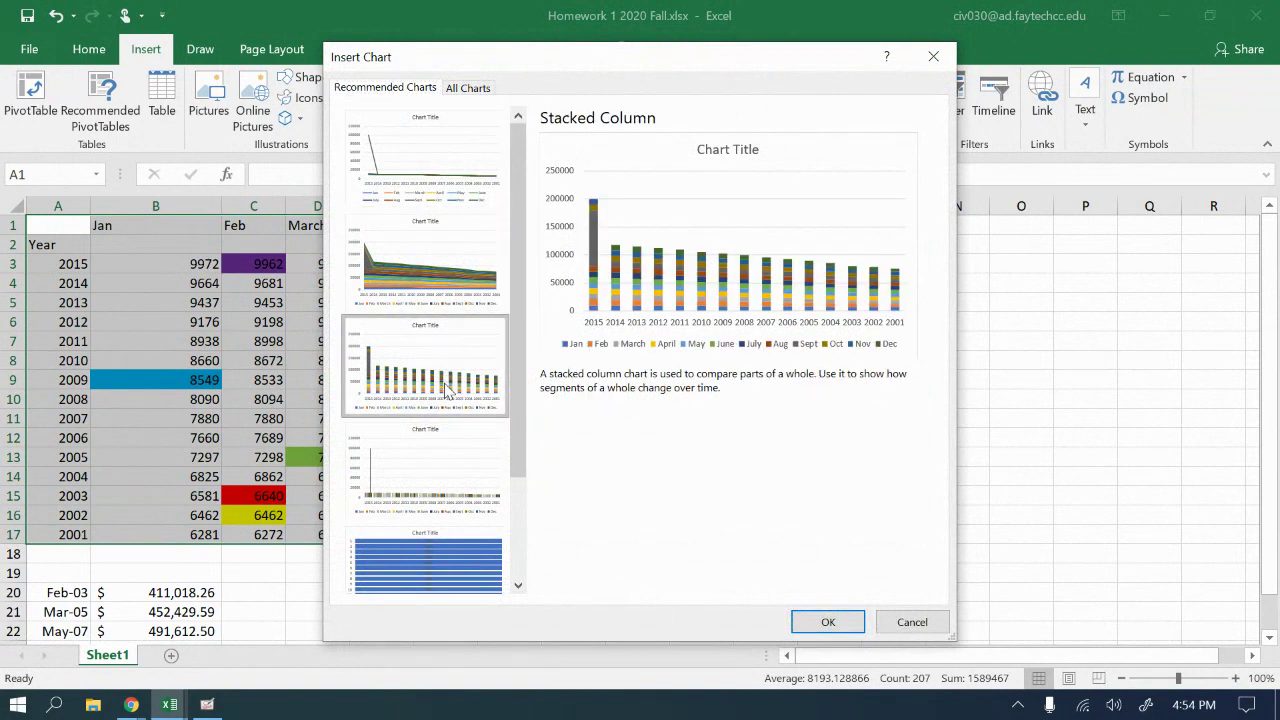
pyautogui.click(824, 621)
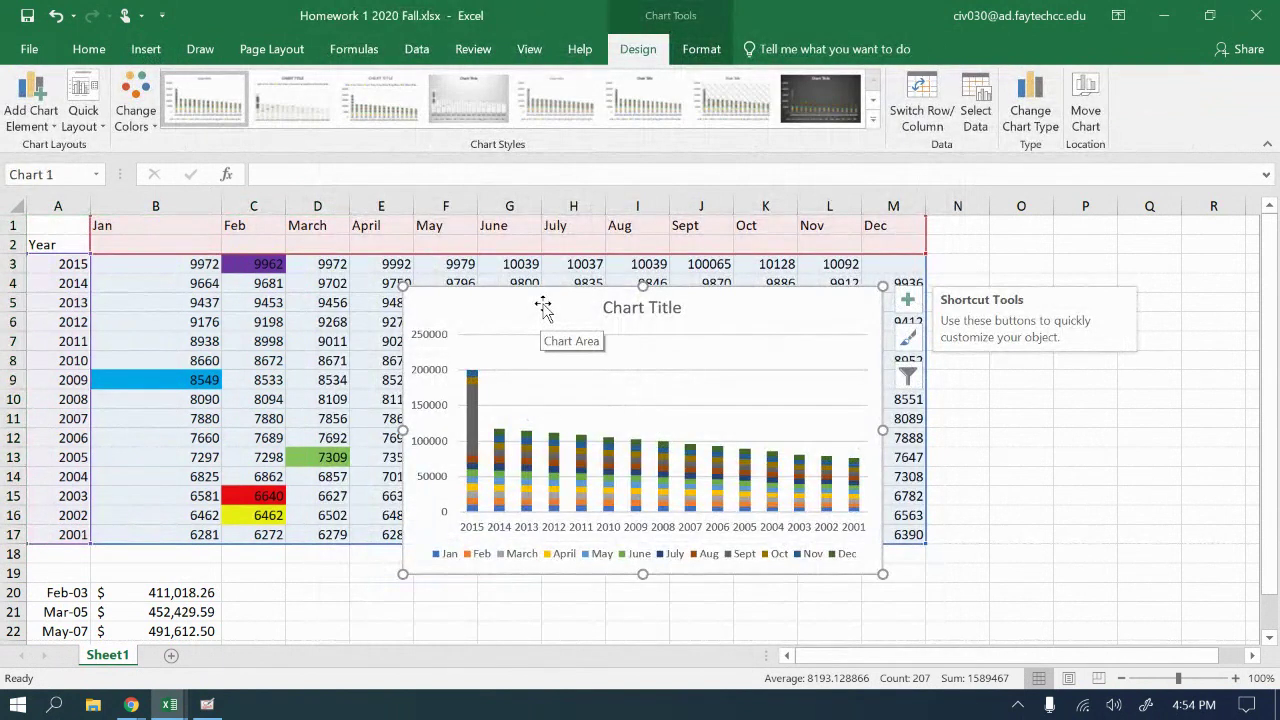
# - Move the stacked column chart below the index table, beside the calculated costs
pyautogui.moveTo(542, 308); pyautogui.dragTo(624, 403)
pyautogui.scroll(-2, 620, 380)
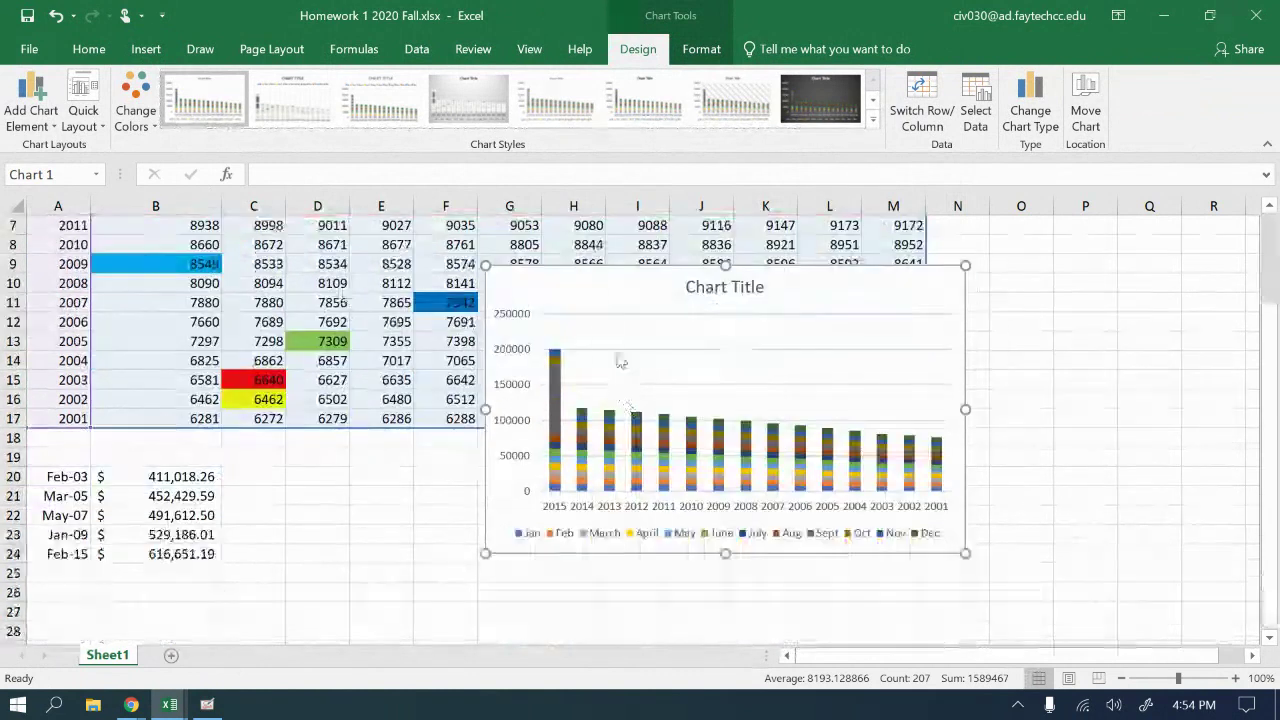
pyautogui.moveTo(586, 291); pyautogui.dragTo(412, 471)
pyautogui.scroll(-1, 571, 503)
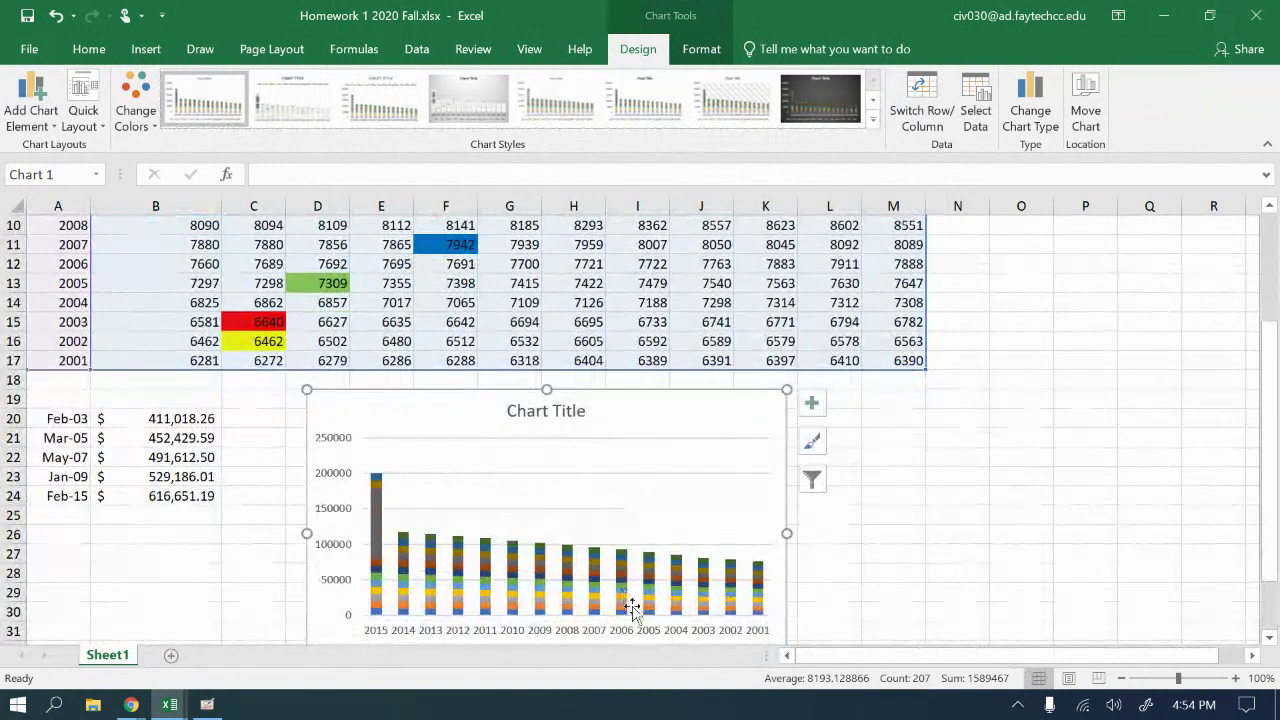
pyautogui.scroll(-1, 636, 608)
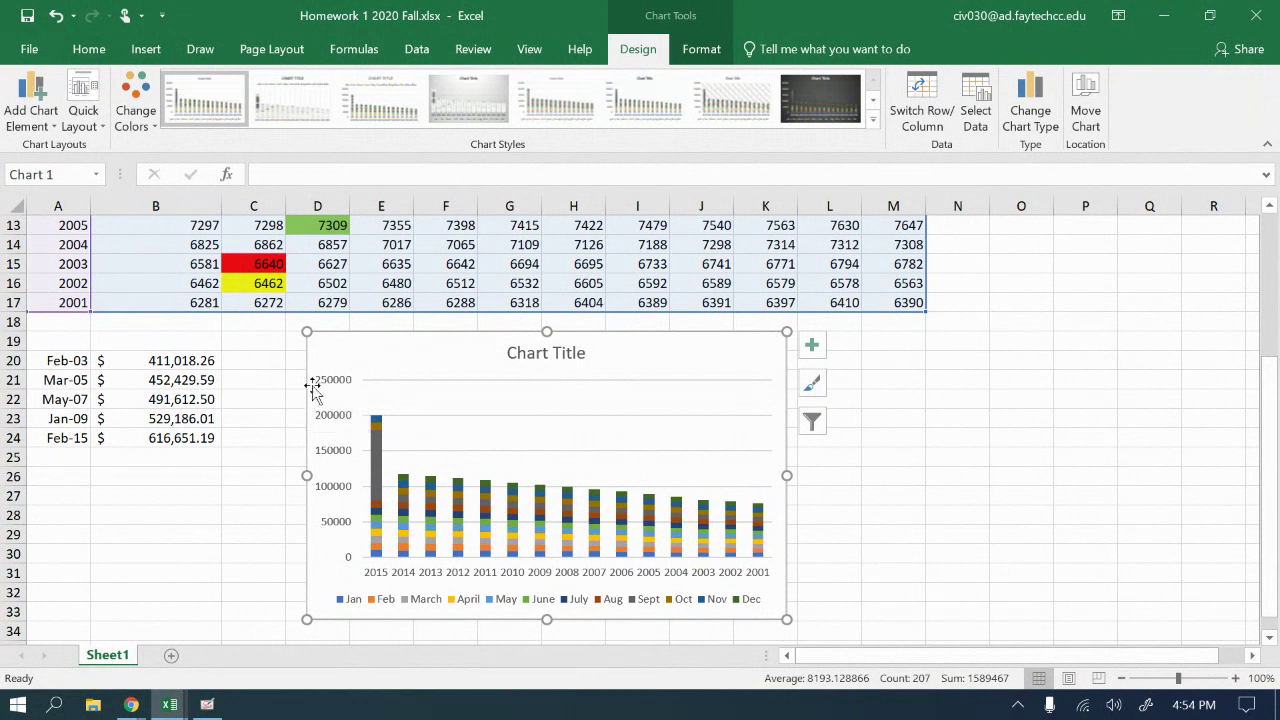
# - Delete the stacked column chart and return to the start of the index table
pyautogui.press('Delete')
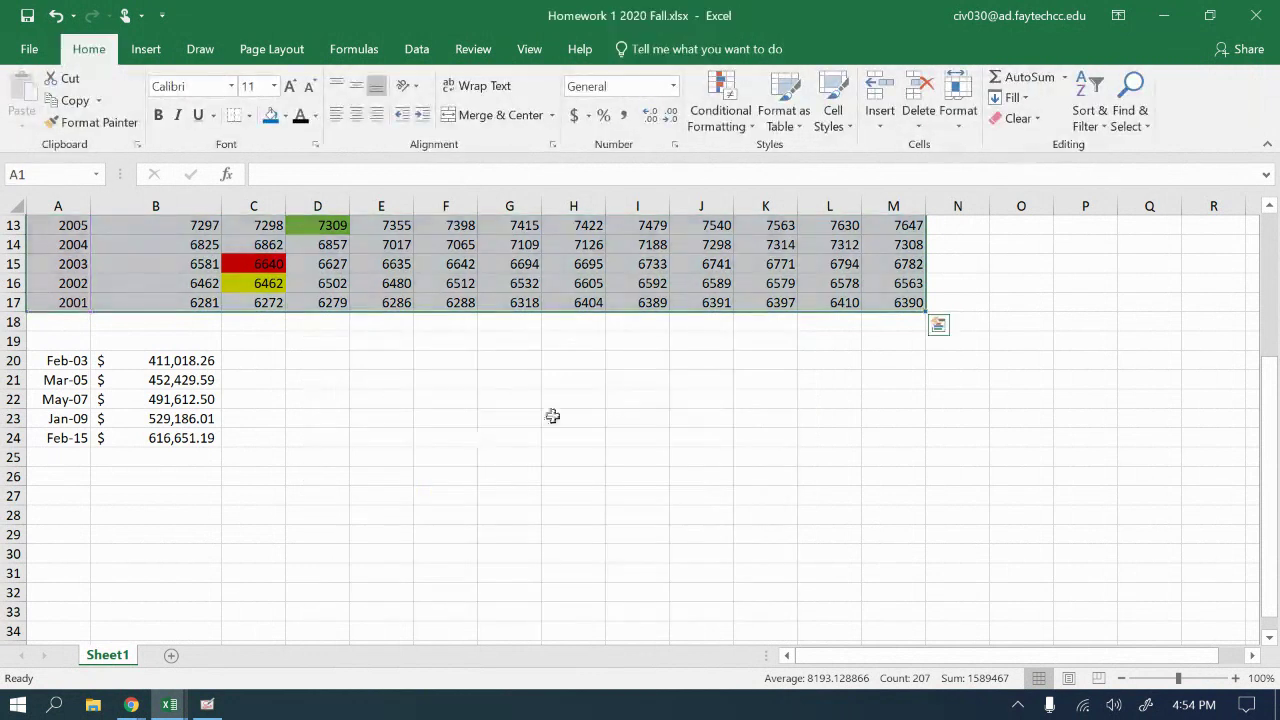
pyautogui.scroll(3, 460, 378)
pyautogui.scroll(3, 405, 366)
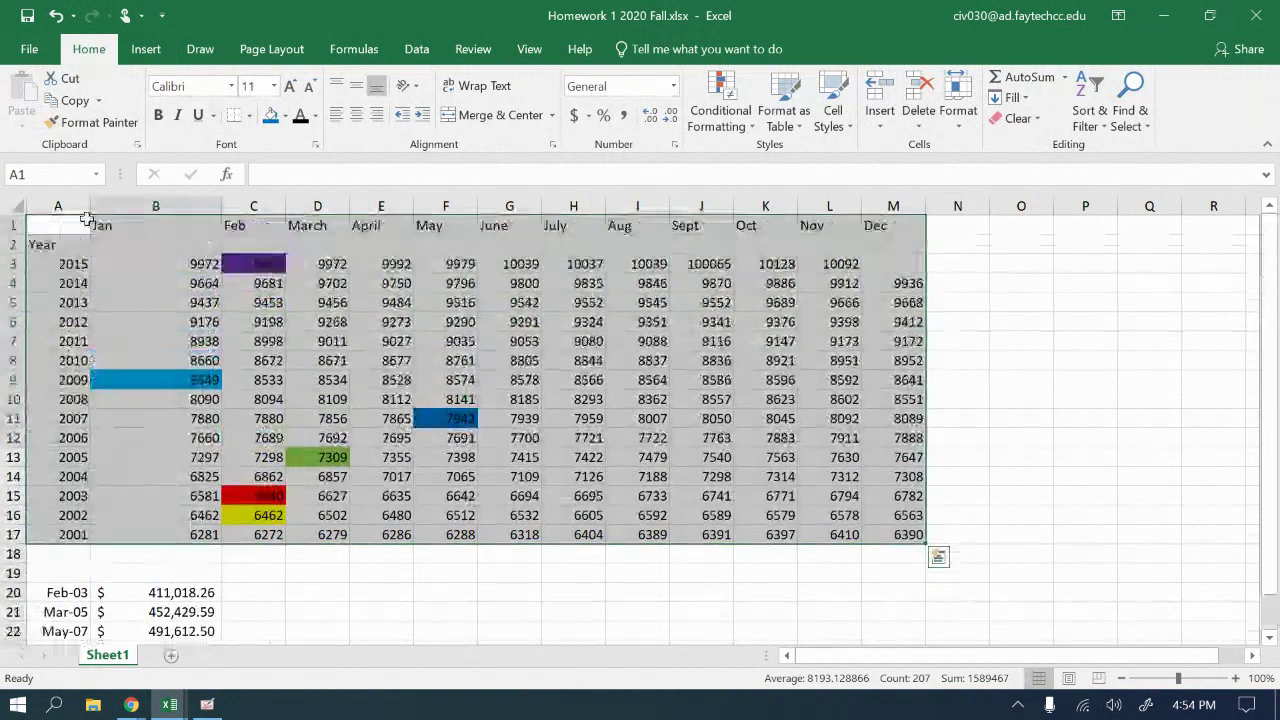
# - Review the recommended chart types for the full cost index table A1:M17 without inserting one
pyautogui.click(71, 245)
pyautogui.moveTo(71, 245); pyautogui.dragTo(25, 536)
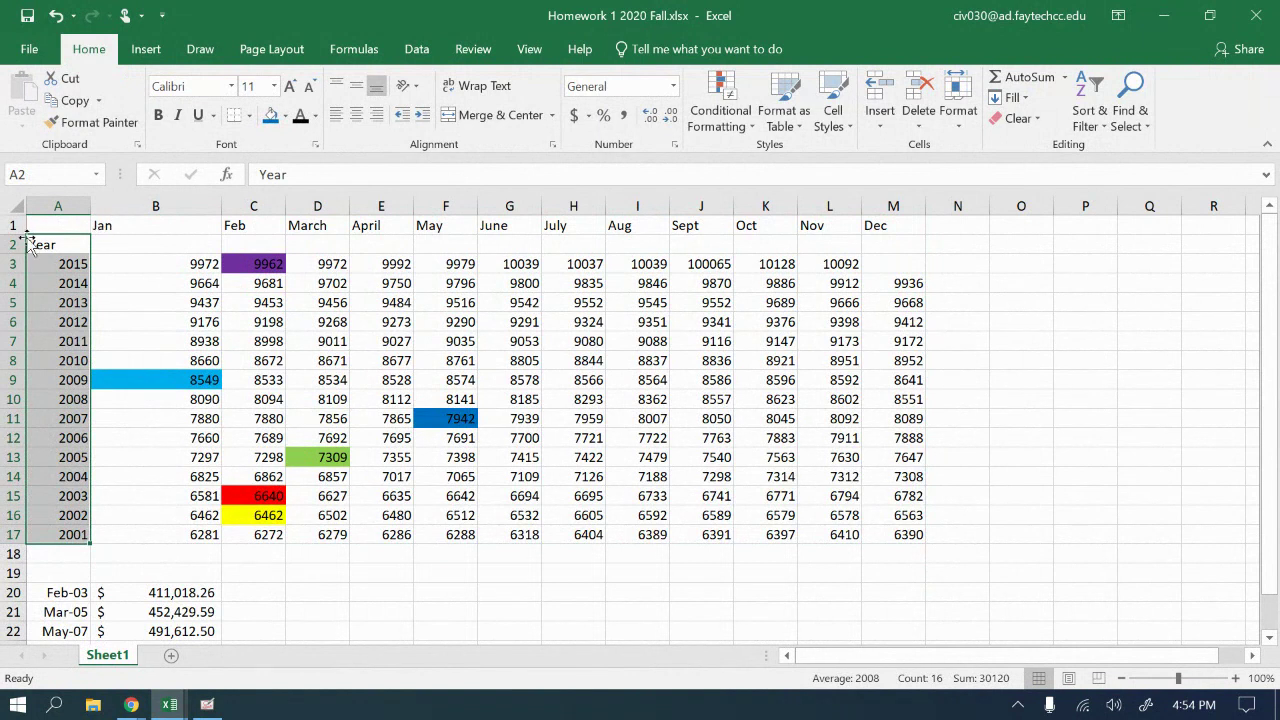
pyautogui.moveTo(40, 244); pyautogui.dragTo(517, 516)
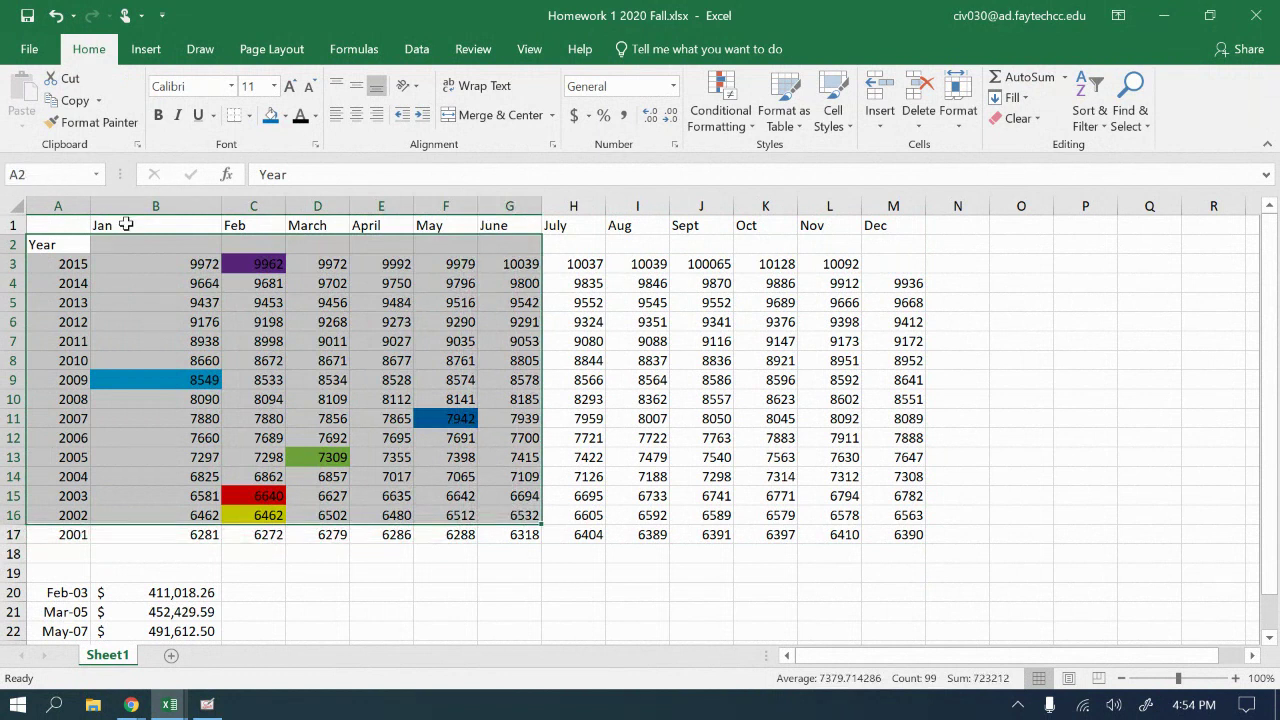
pyautogui.moveTo(48, 226); pyautogui.dragTo(905, 534)
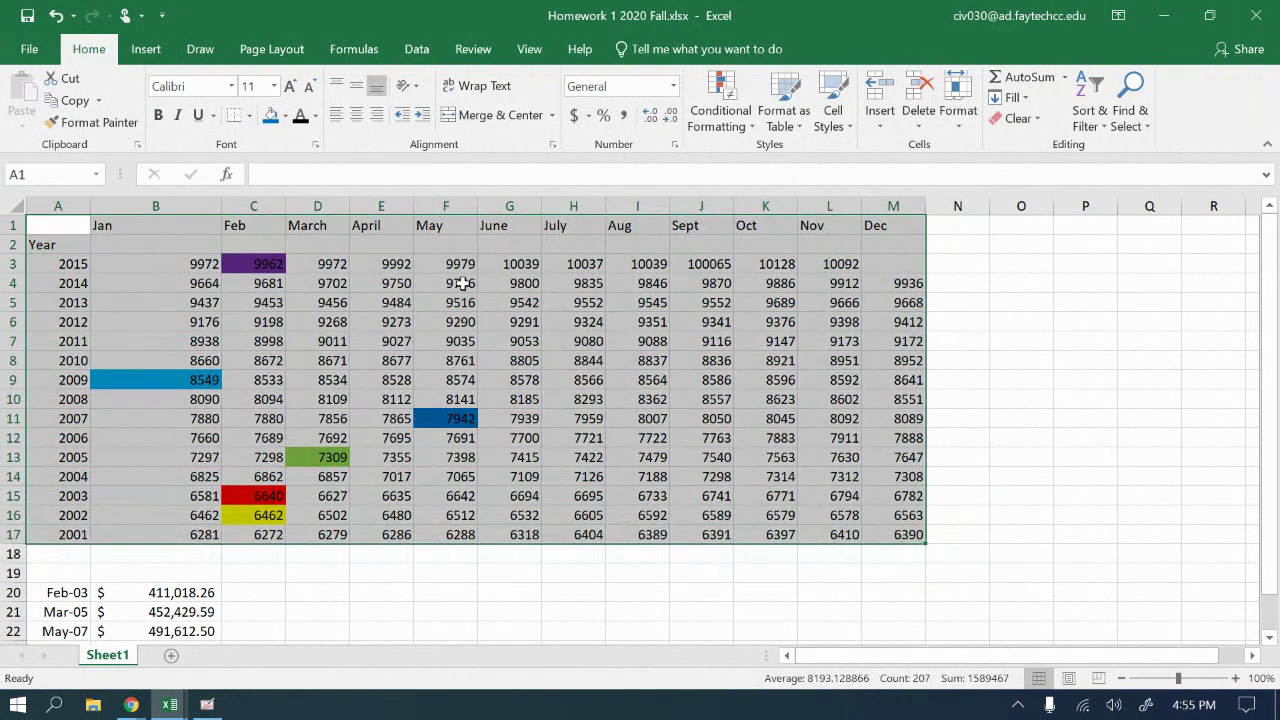
pyautogui.click(150, 48)
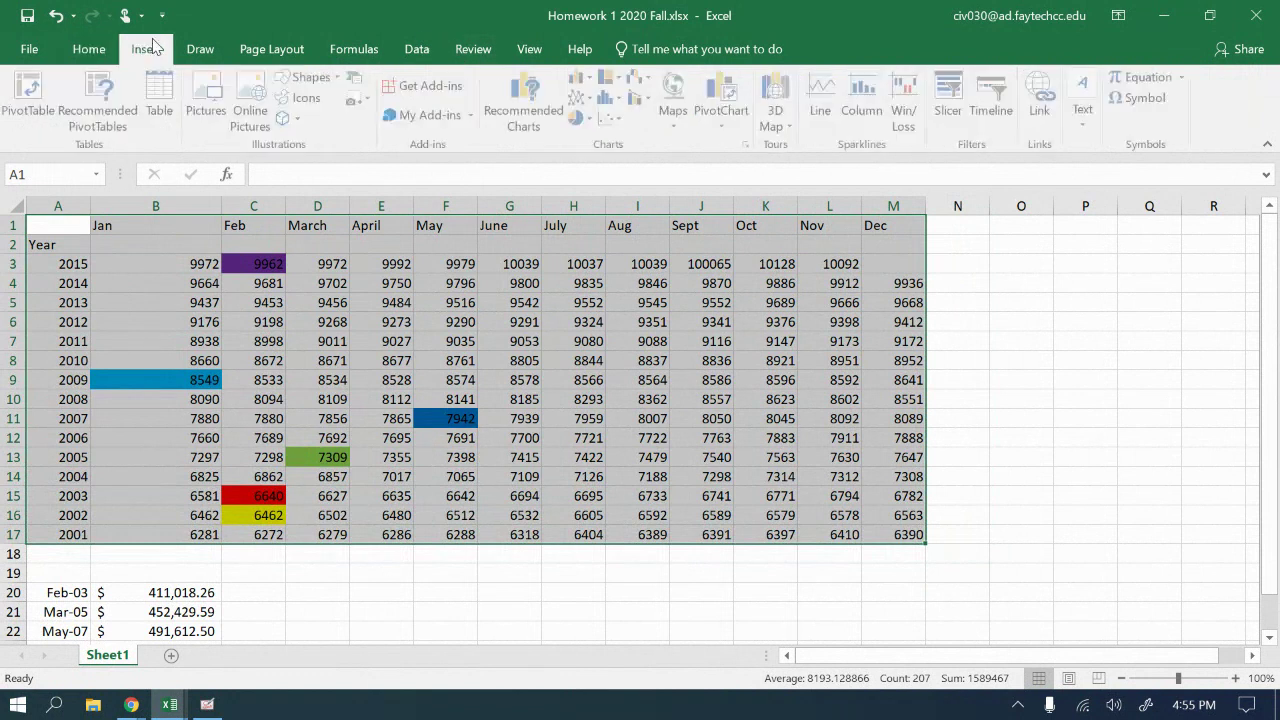
pyautogui.click(527, 100)
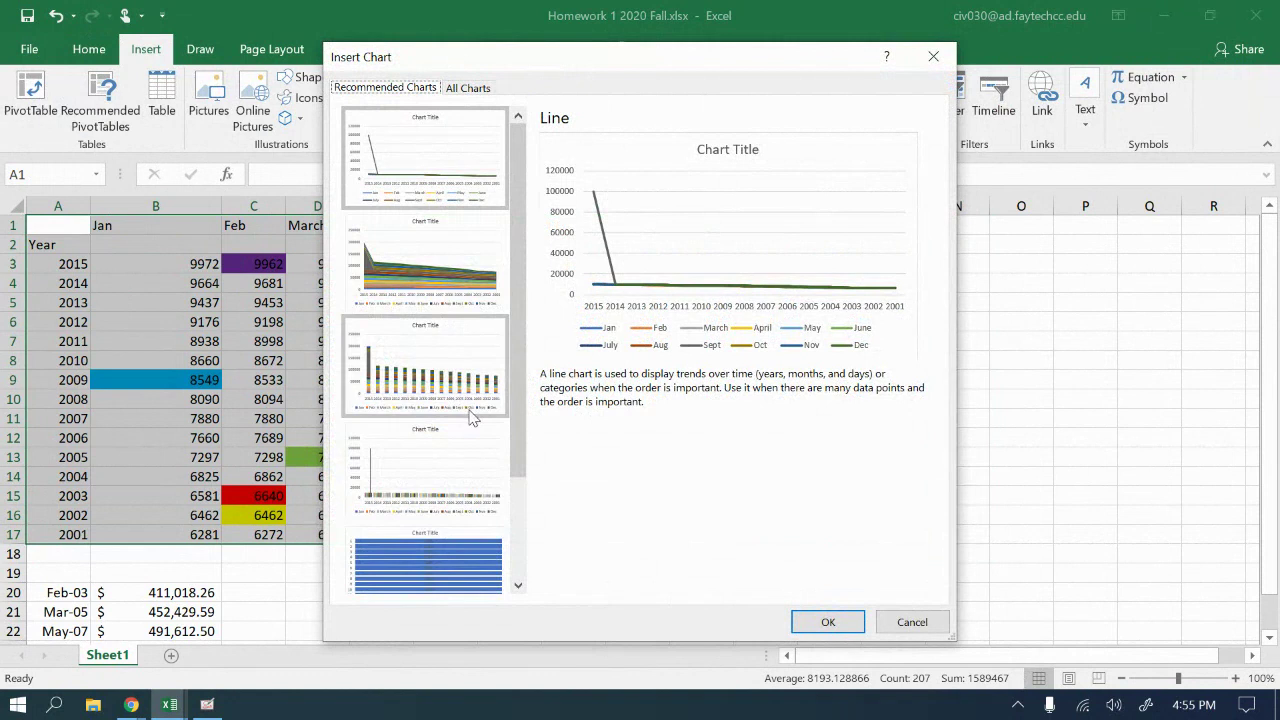
pyautogui.scroll(-3, 475, 420)
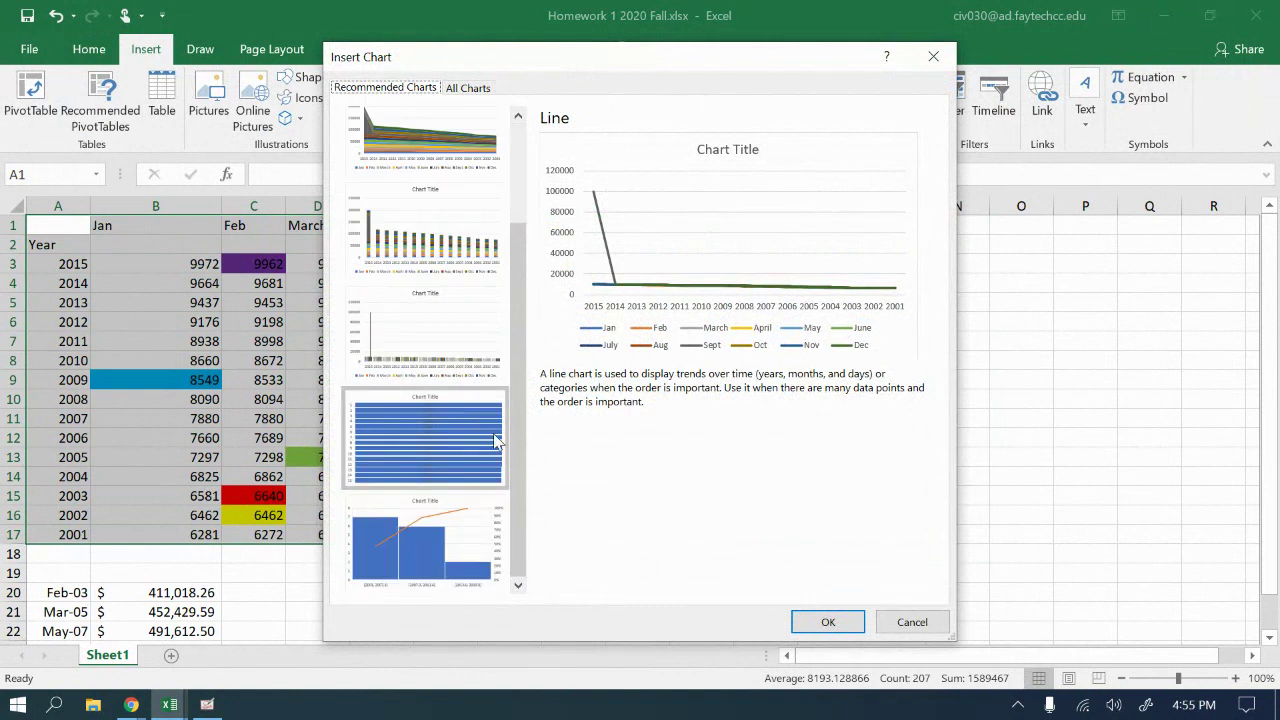
pyautogui.scroll(3, 497, 443)
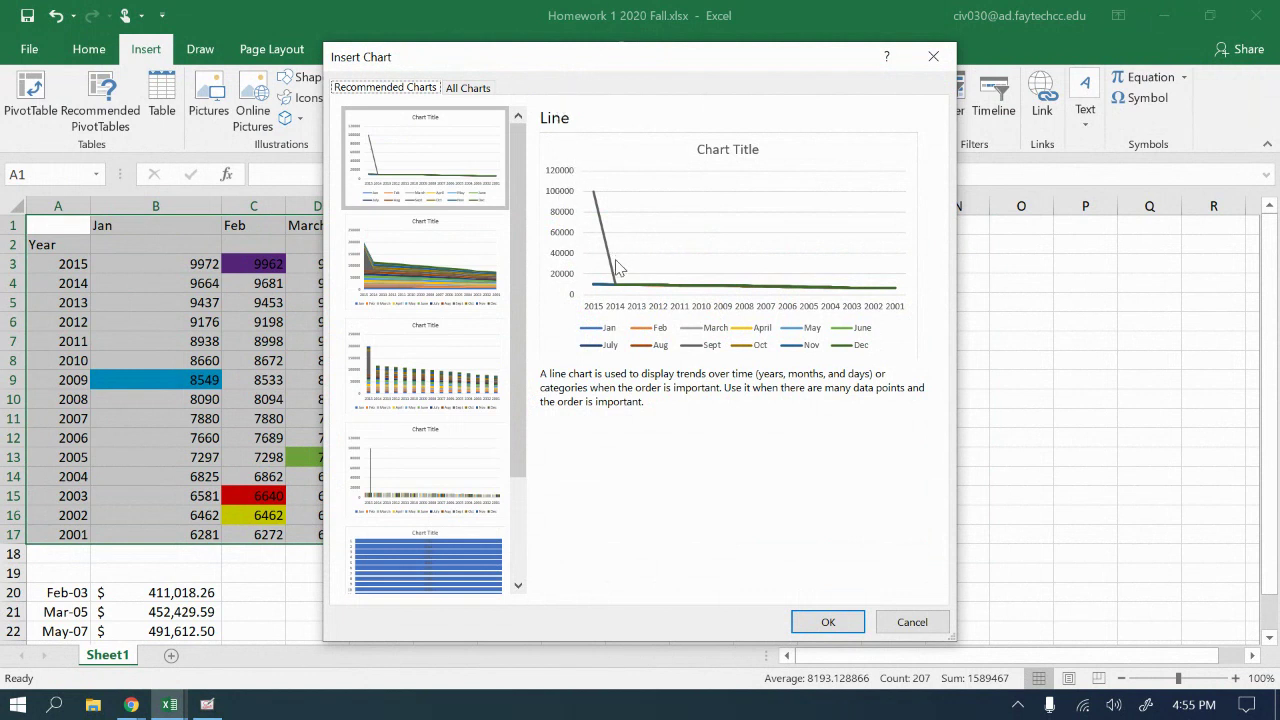
pyautogui.click(912, 622)
# - Insert a recommended Line chart from the calculated costs in A20:B24 and place it beside them, below the index table
pyautogui.click(40, 248)
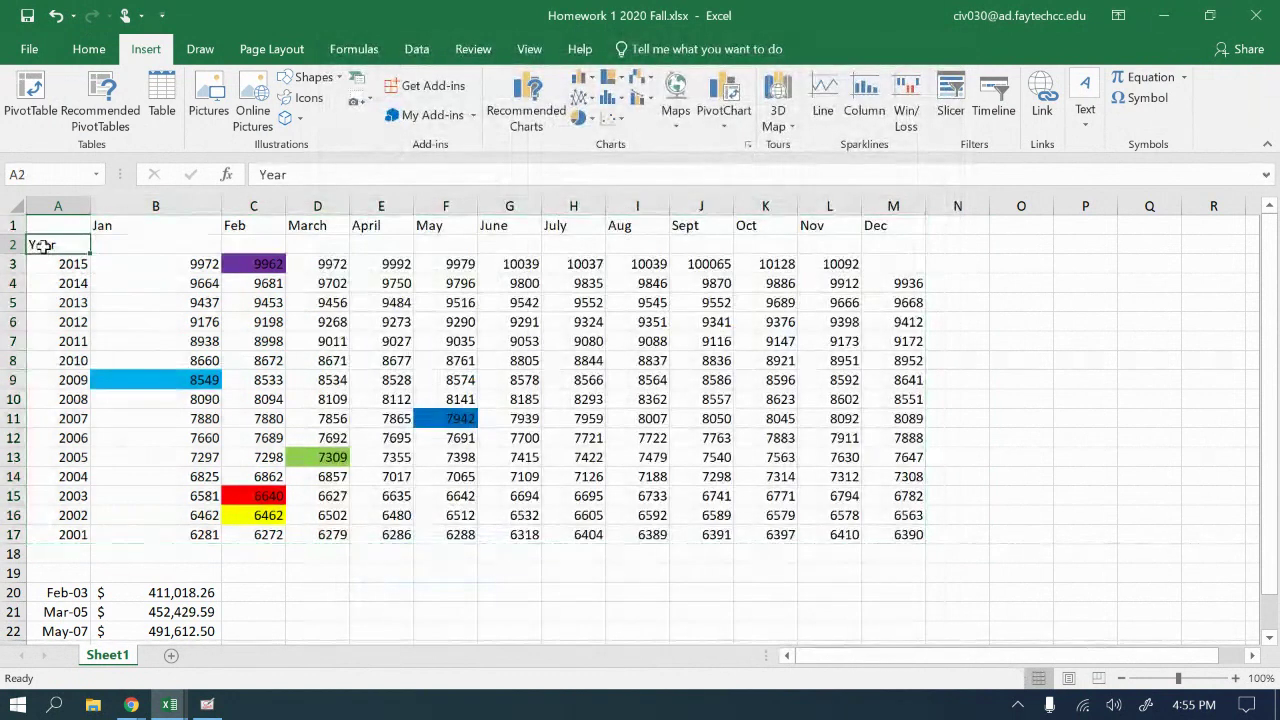
pyautogui.moveTo(40, 248); pyautogui.dragTo(42, 527)
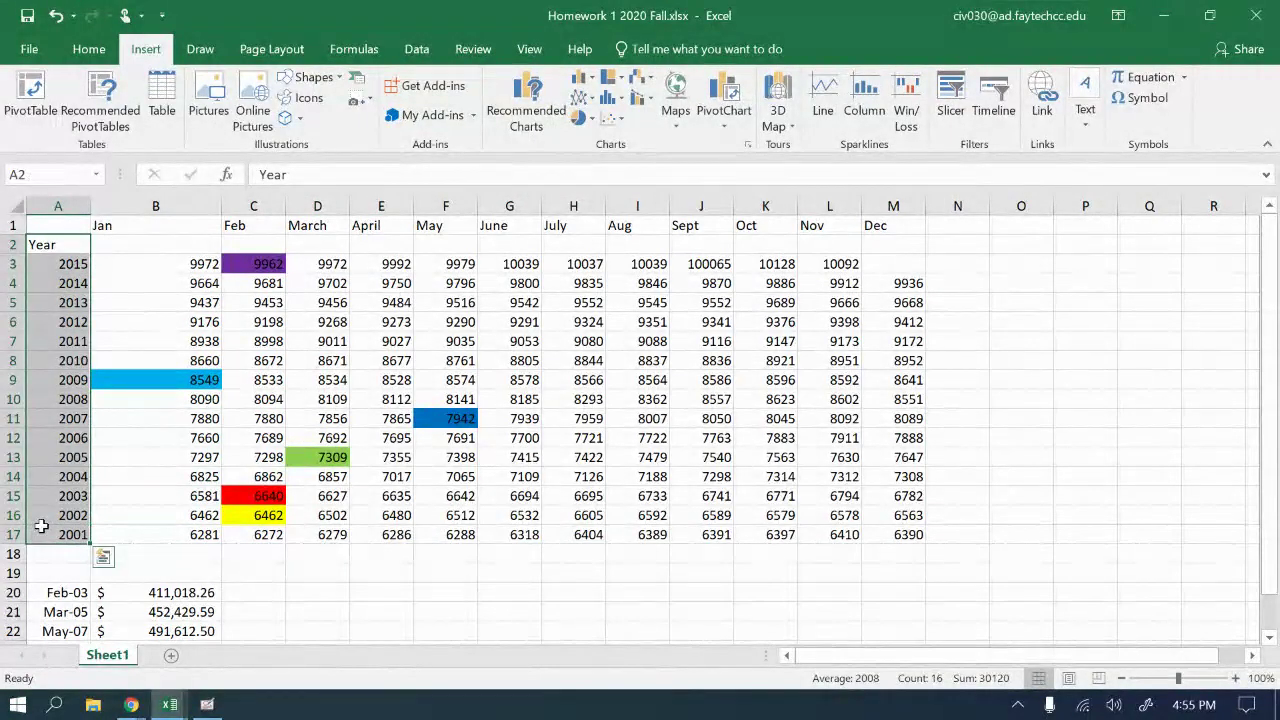
pyautogui.scroll(-2, 76, 500)
pyautogui.doubleClick(68, 478)
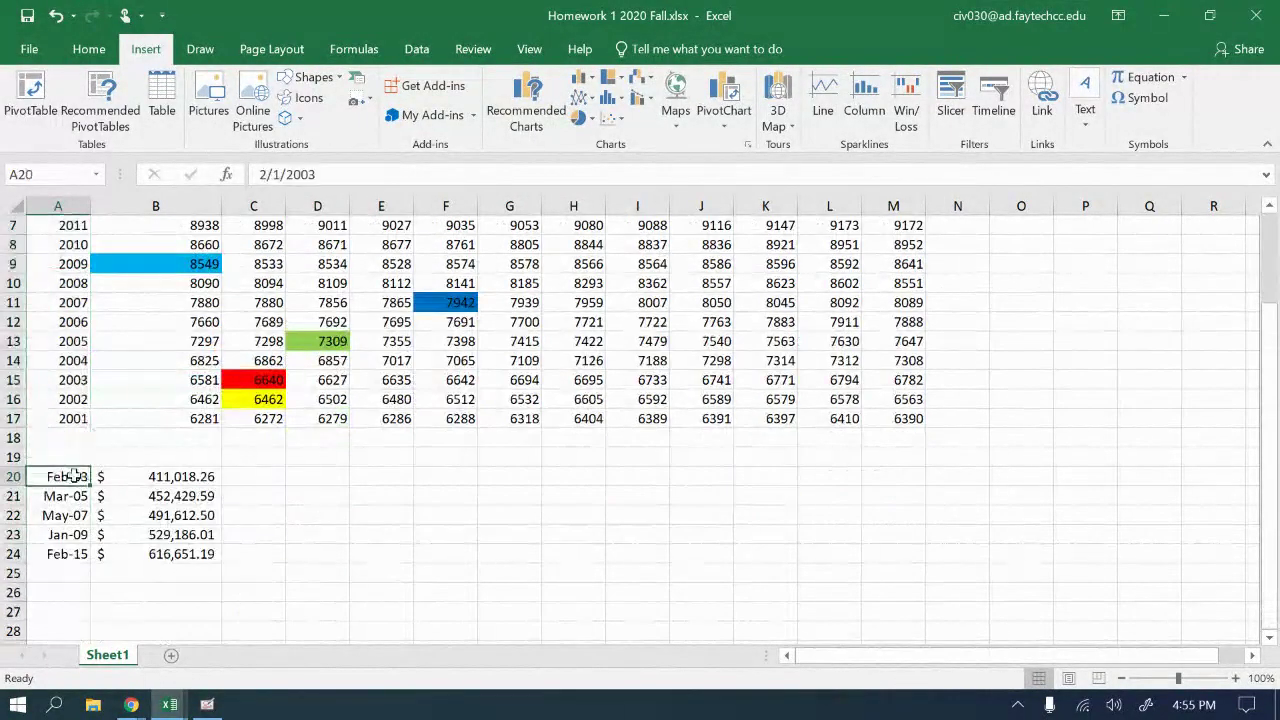
pyautogui.click(14, 478)
pyautogui.moveTo(60, 477); pyautogui.dragTo(145, 554)
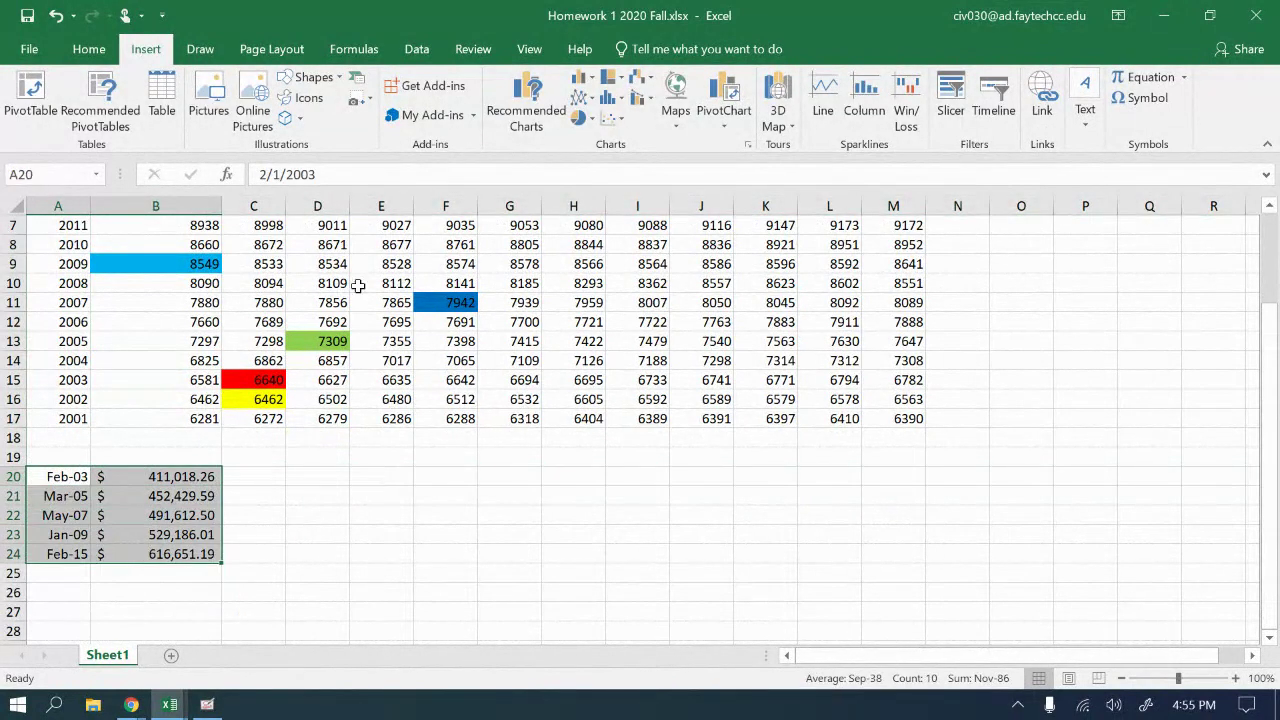
pyautogui.click(203, 52)
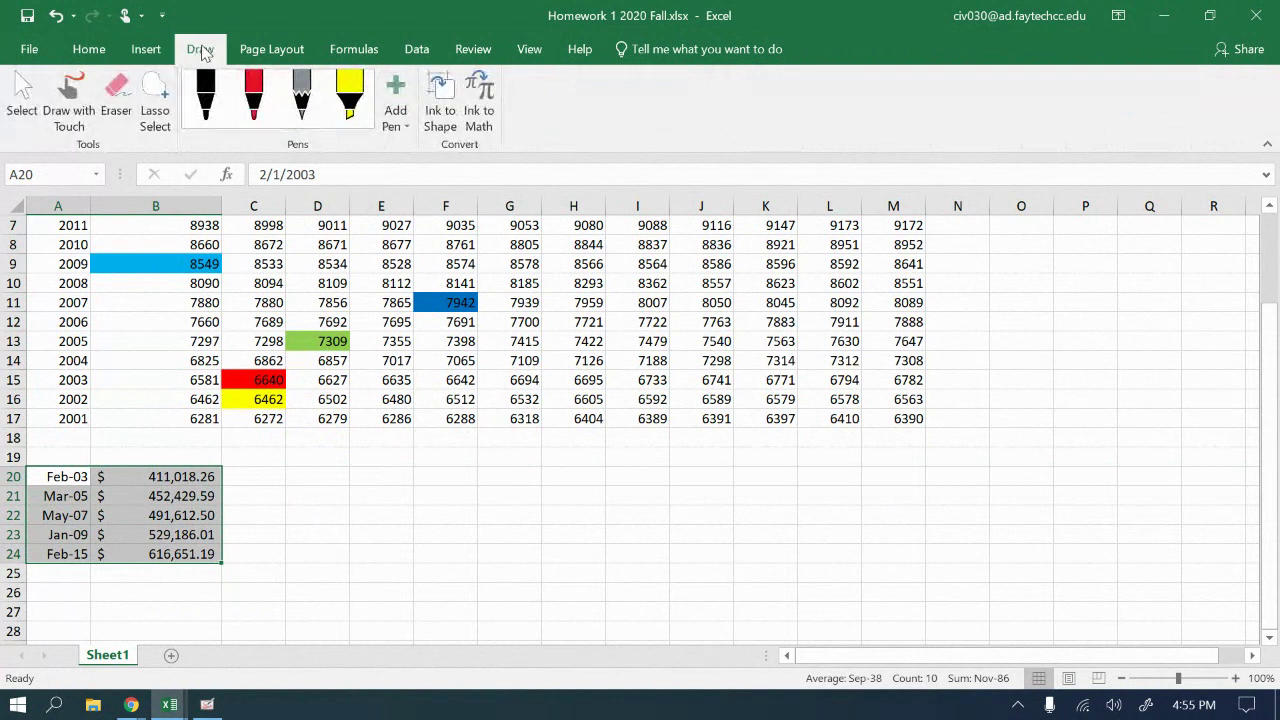
pyautogui.click(145, 50)
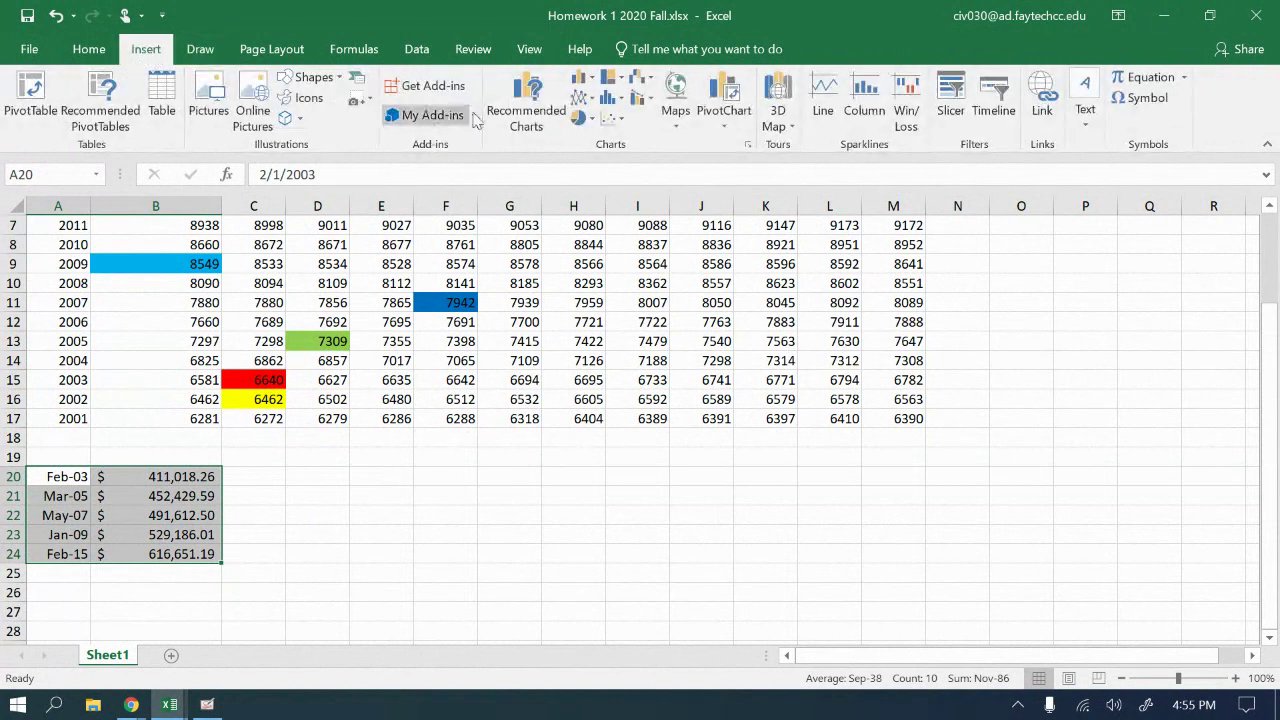
pyautogui.click(526, 105)
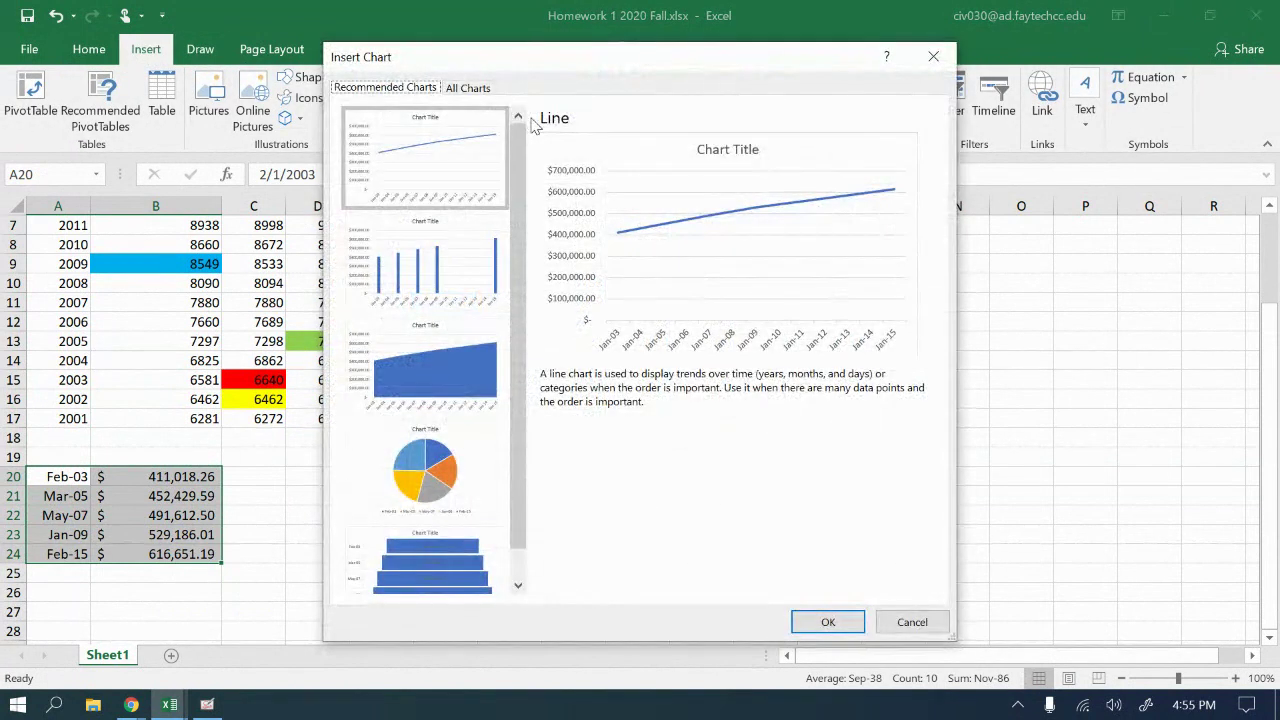
pyautogui.click(828, 622)
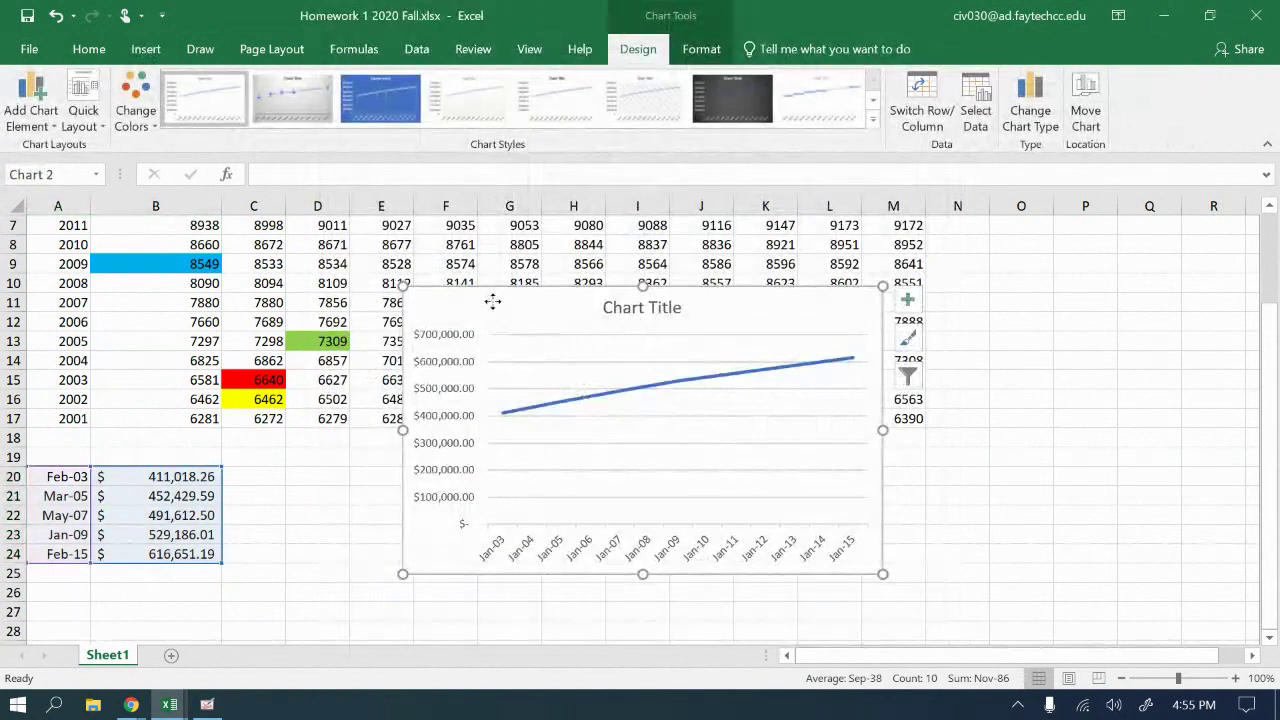
pyautogui.moveTo(491, 300); pyautogui.dragTo(437, 460)
pyautogui.scroll(-2, 520, 398)
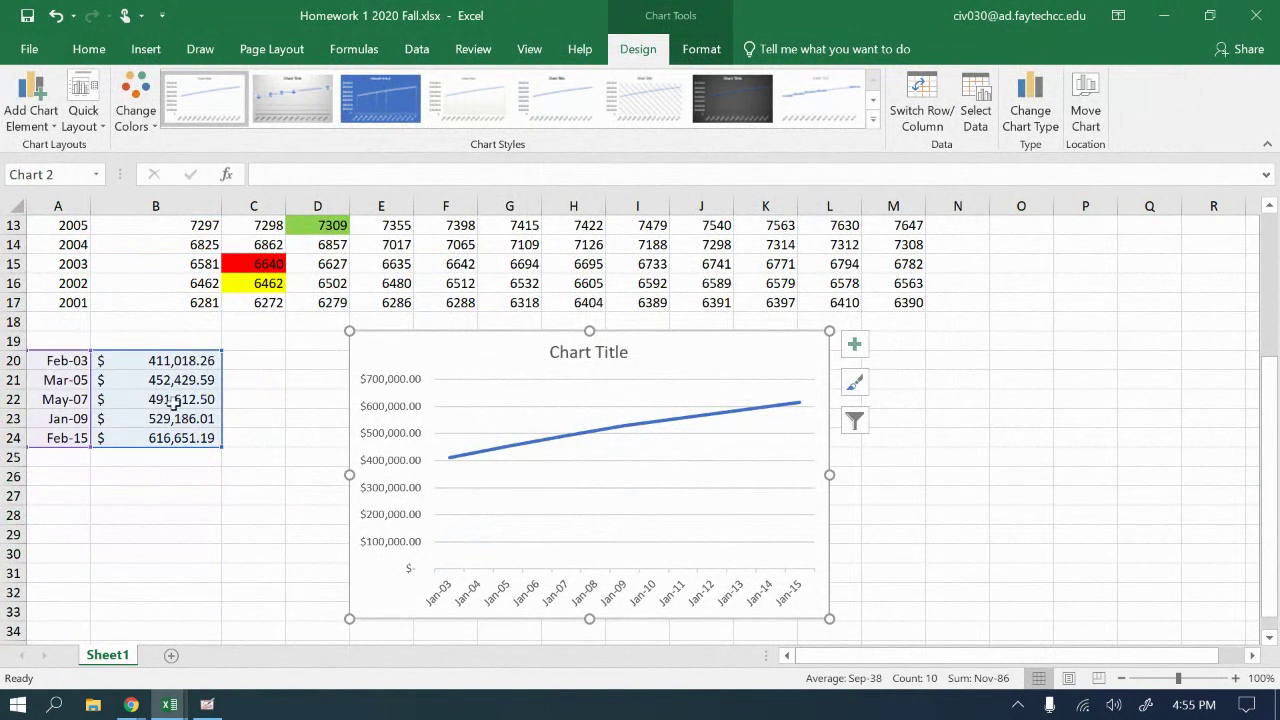
# - Select the full index table A1:M17 and preview its recommended charts, including Clustered Column and Stacked Area
pyautogui.scroll(2, 270, 519)
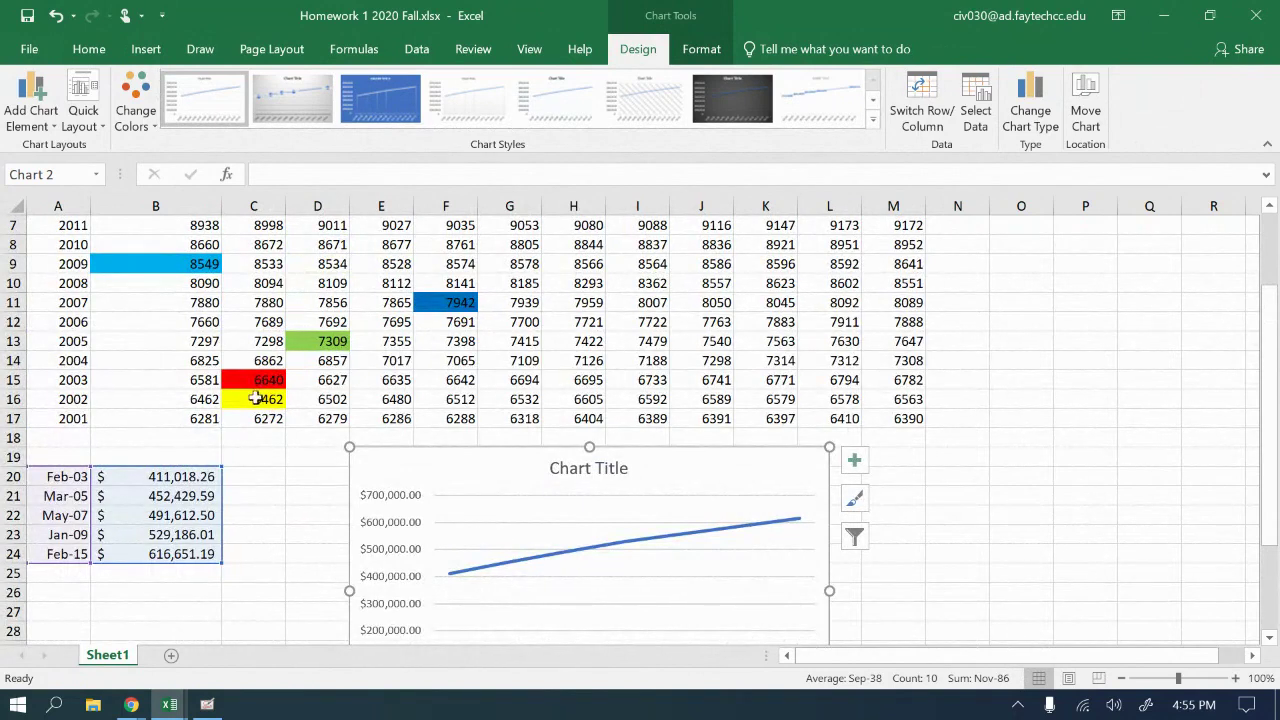
pyautogui.scroll(2, 262, 430)
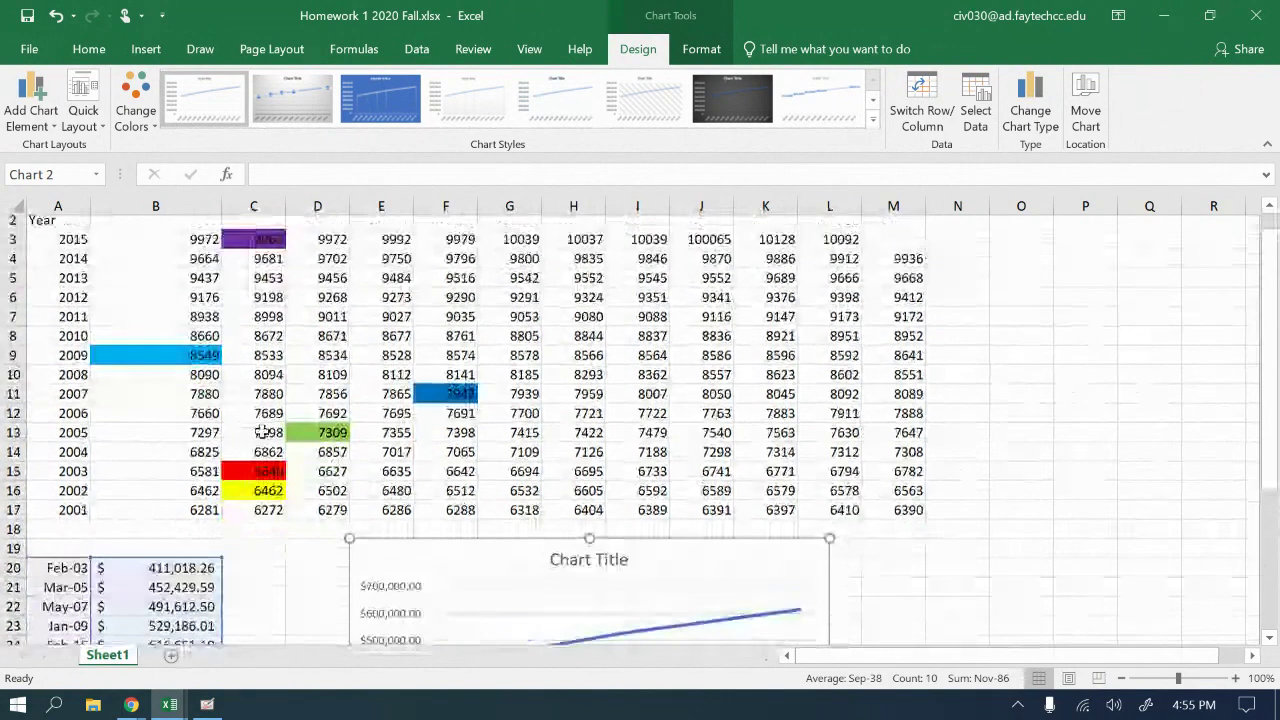
pyautogui.moveTo(71, 226); pyautogui.dragTo(903, 531)
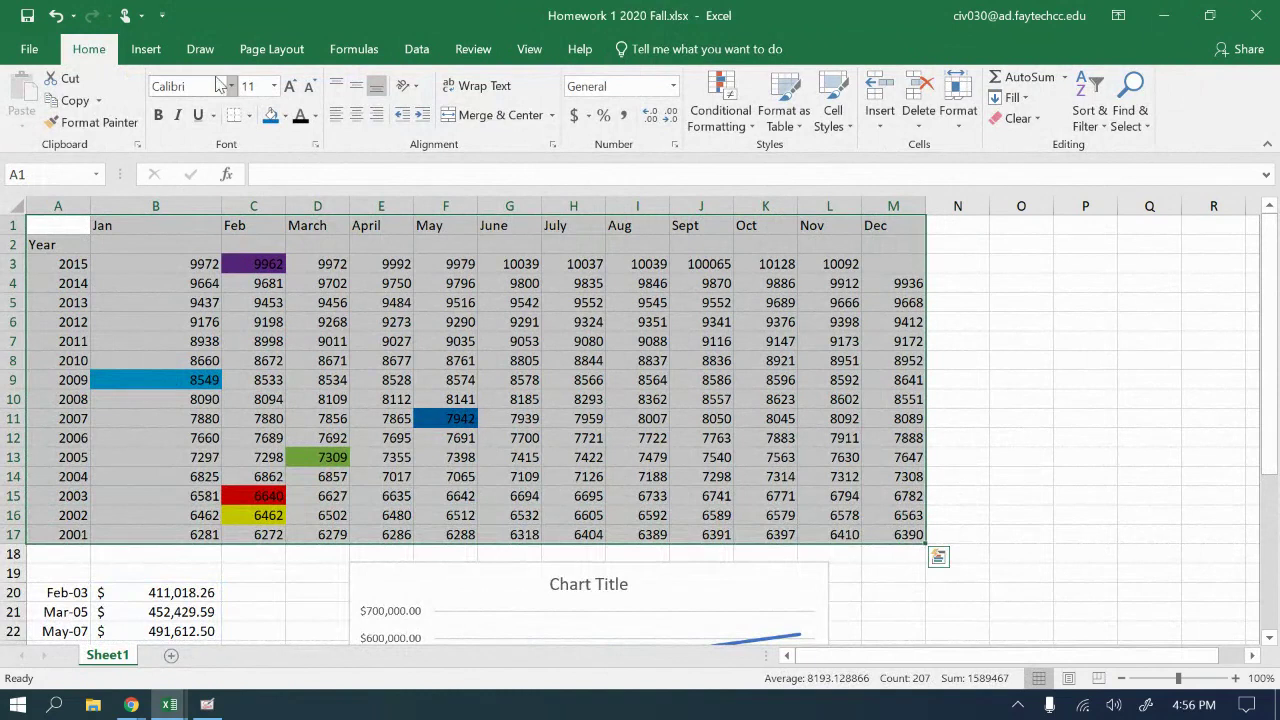
pyautogui.click(145, 50)
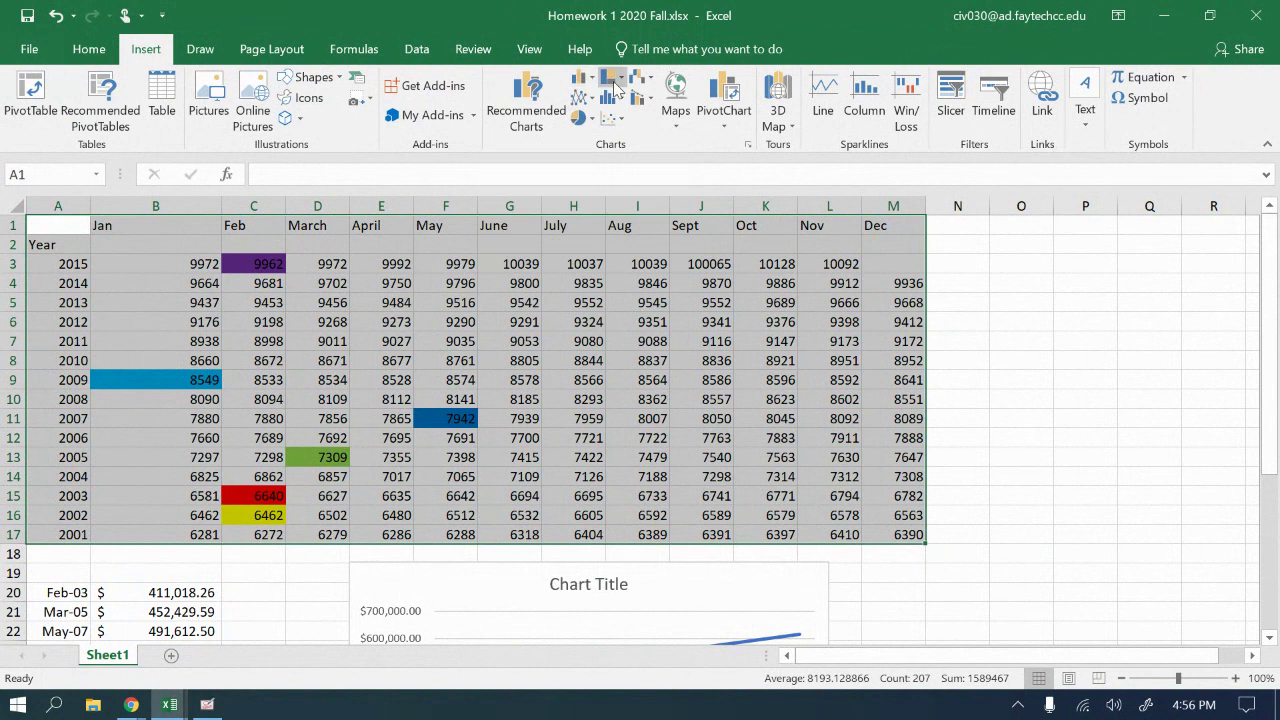
pyautogui.click(530, 100)
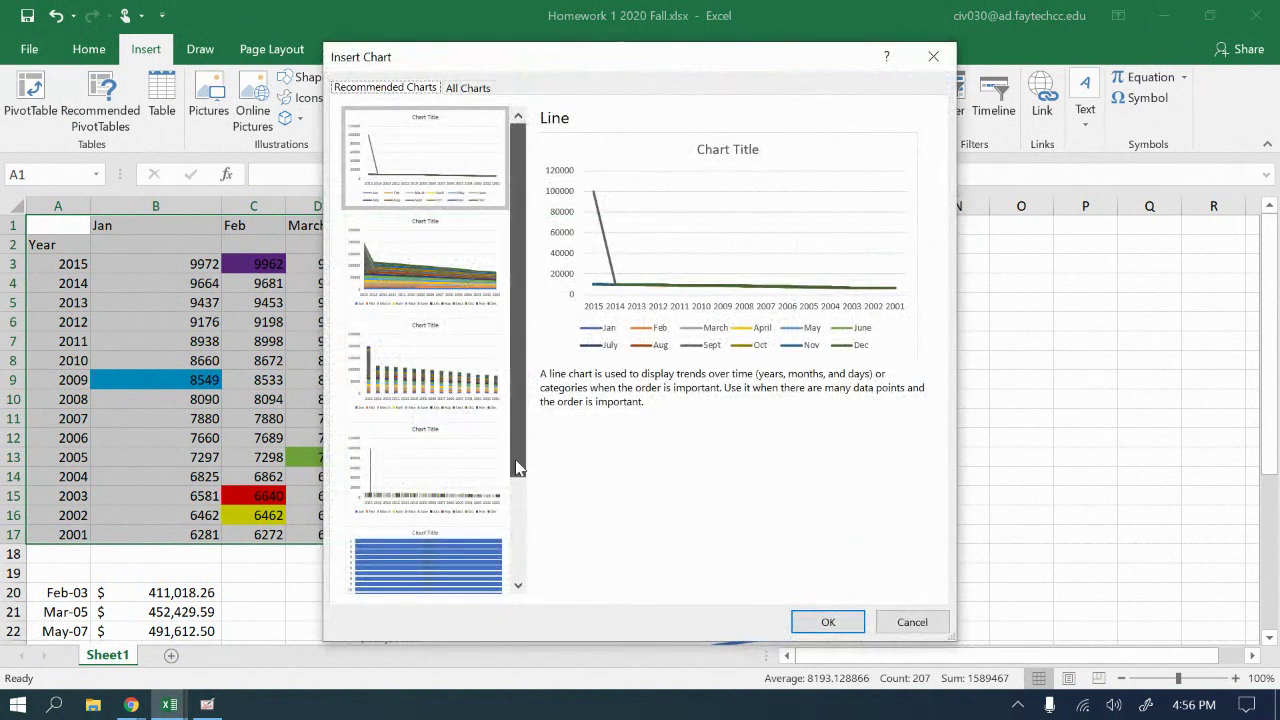
pyautogui.scroll(-1, 518, 467)
pyautogui.scroll(1, 481, 340)
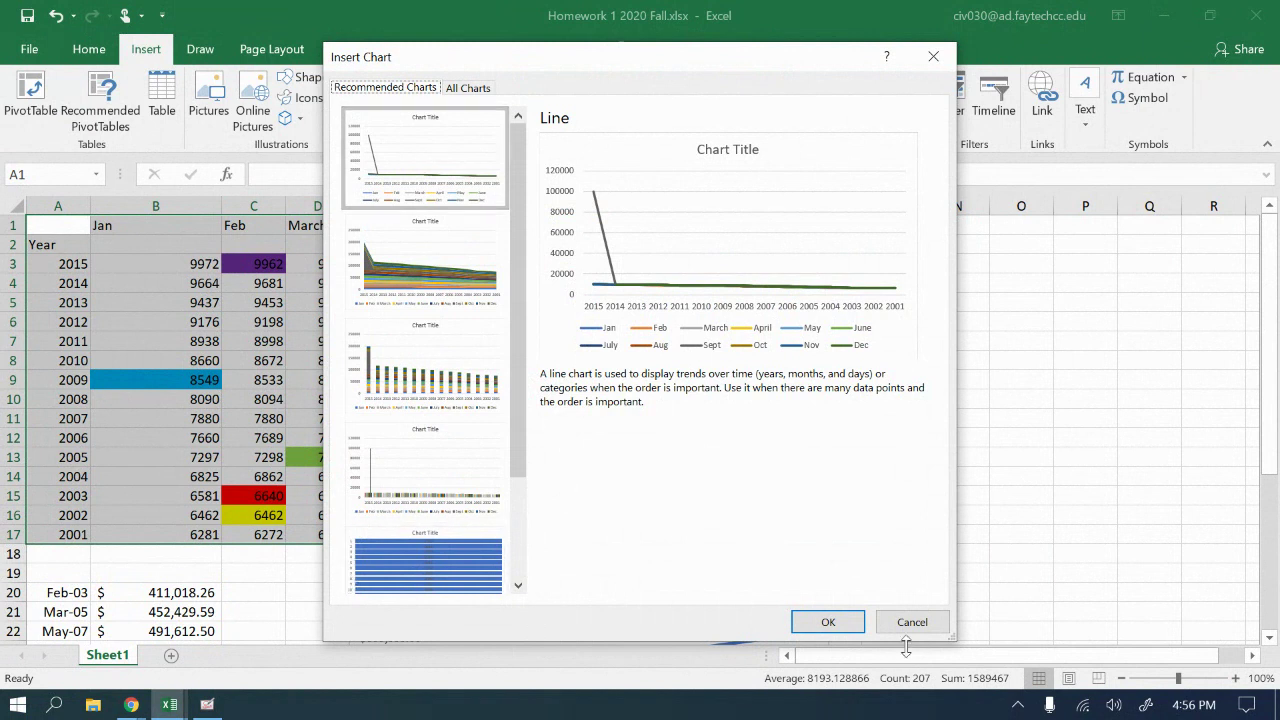
pyautogui.click(828, 622)
pyautogui.scroll(-2, 665, 605)
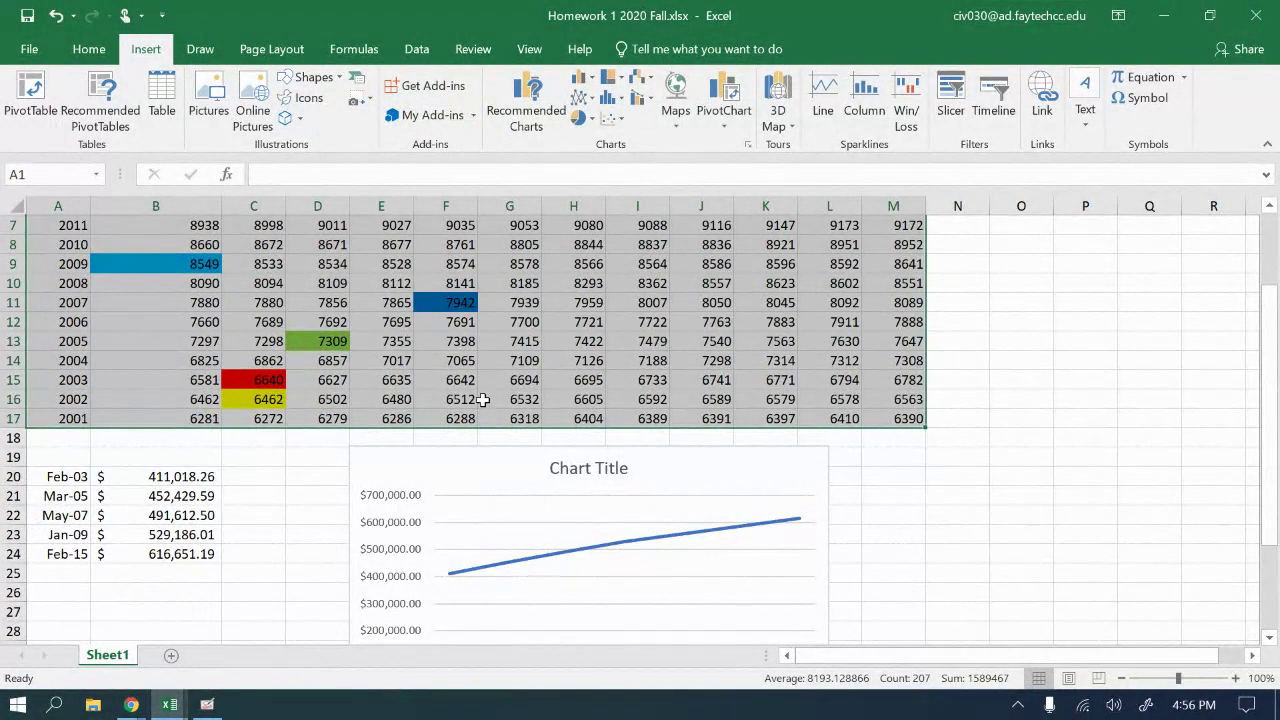
pyautogui.scroll(2, 483, 400)
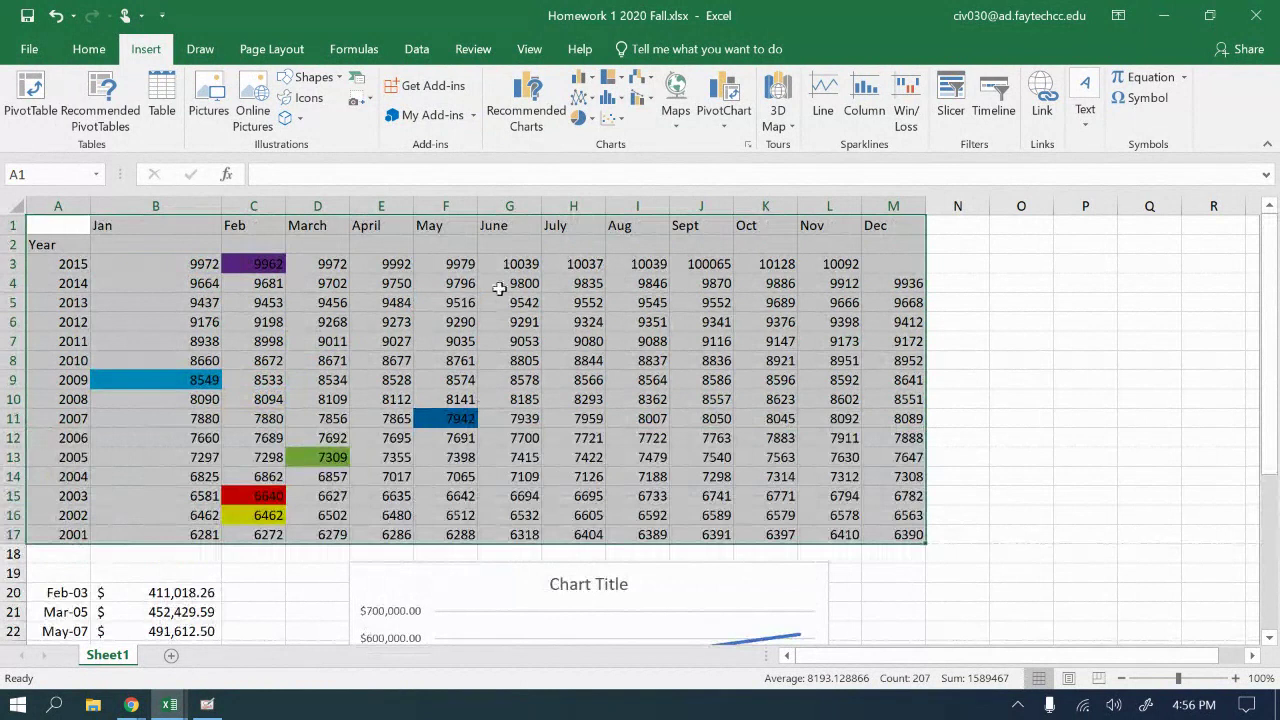
pyautogui.click(527, 100)
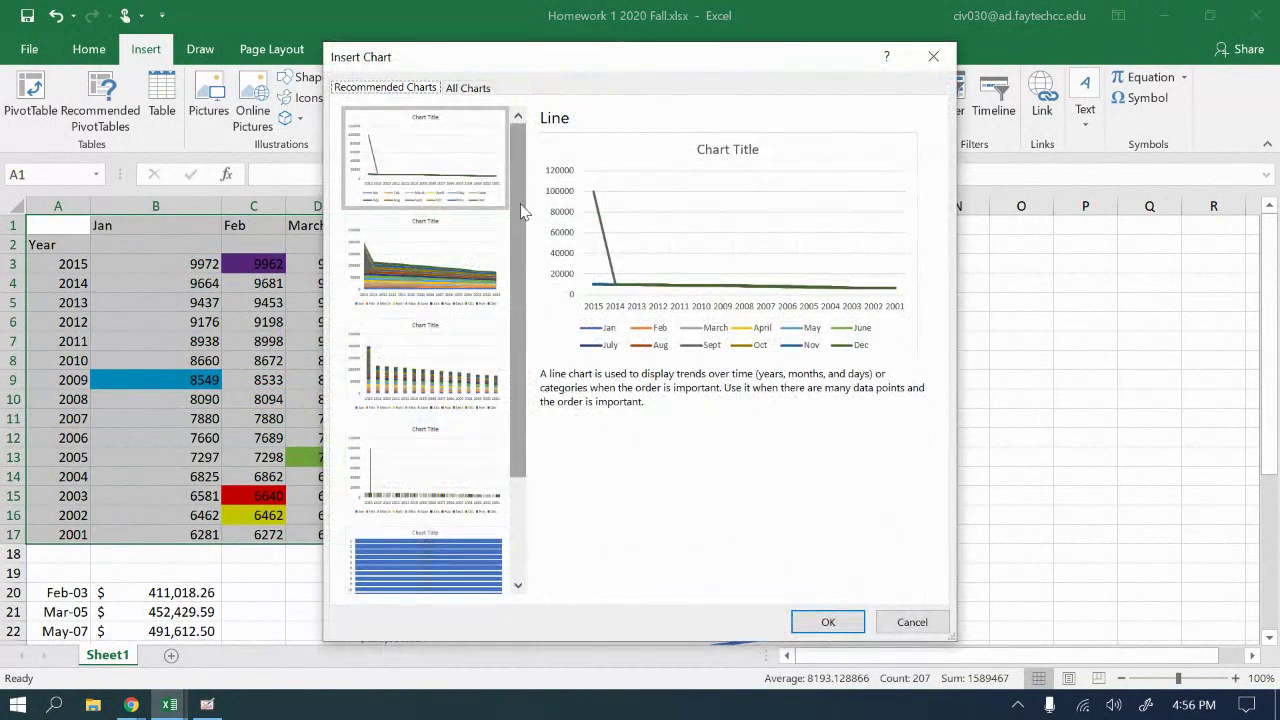
pyautogui.scroll(-1, 524, 300)
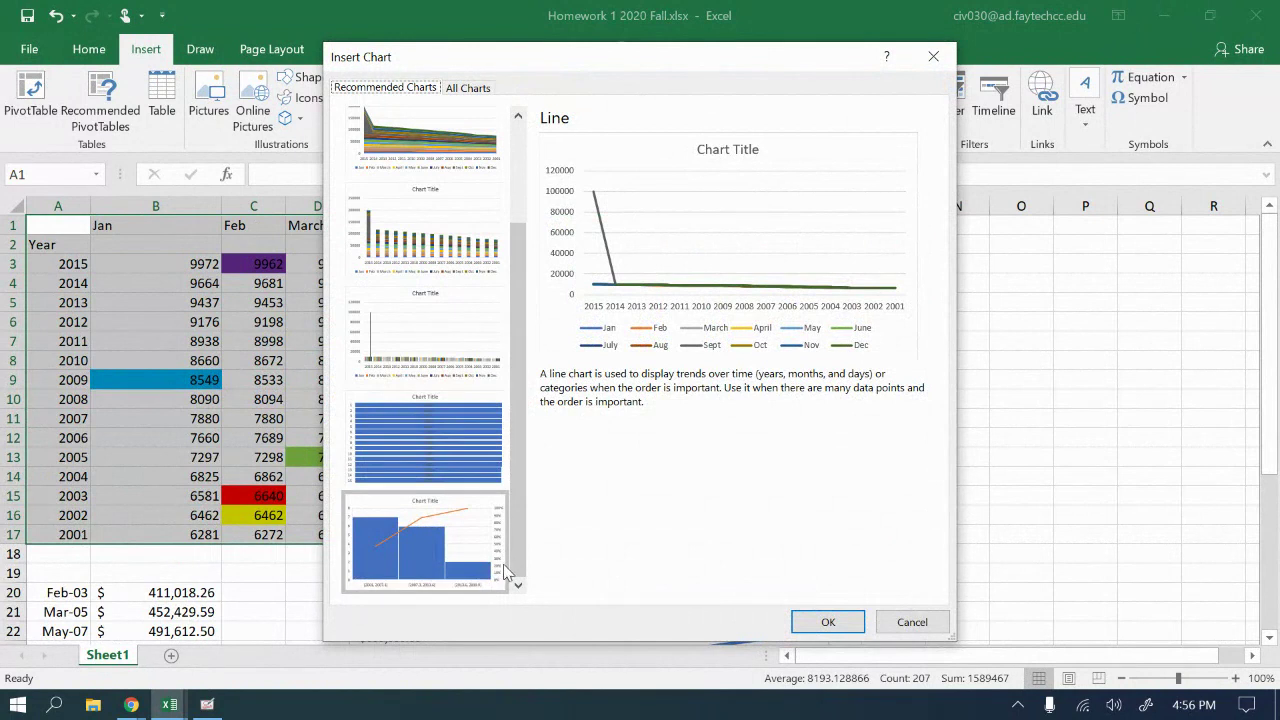
pyautogui.click(464, 346)
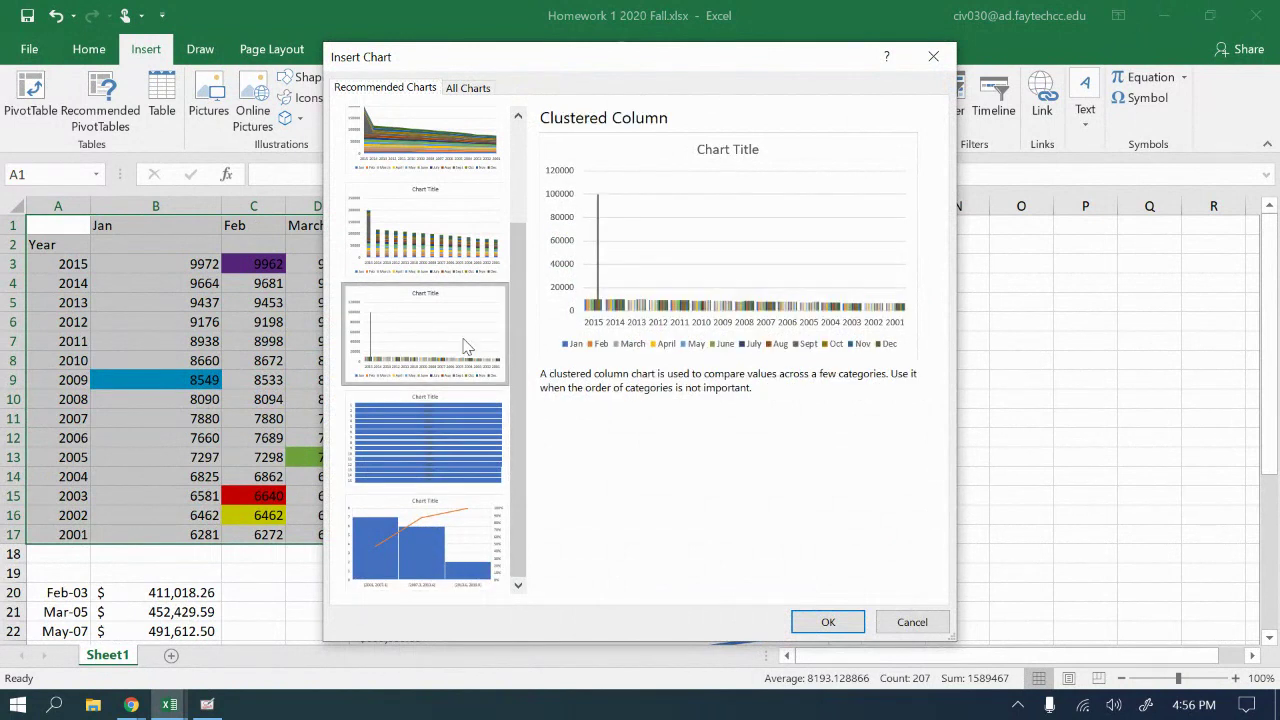
pyautogui.click(476, 272)
pyautogui.click(462, 158)
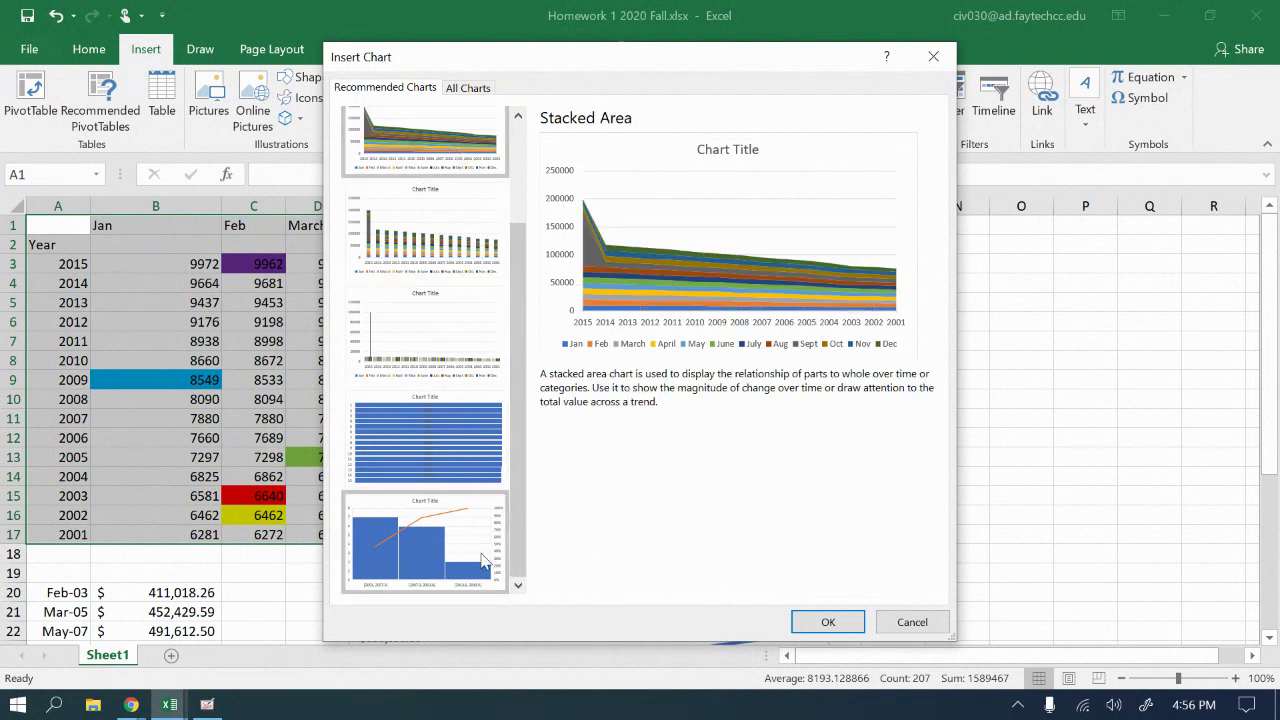
# - Browse all chart types, insert a Waterfall chart from A1:M17 and place it beside the line chart, below the index table
pyautogui.click(480, 97)
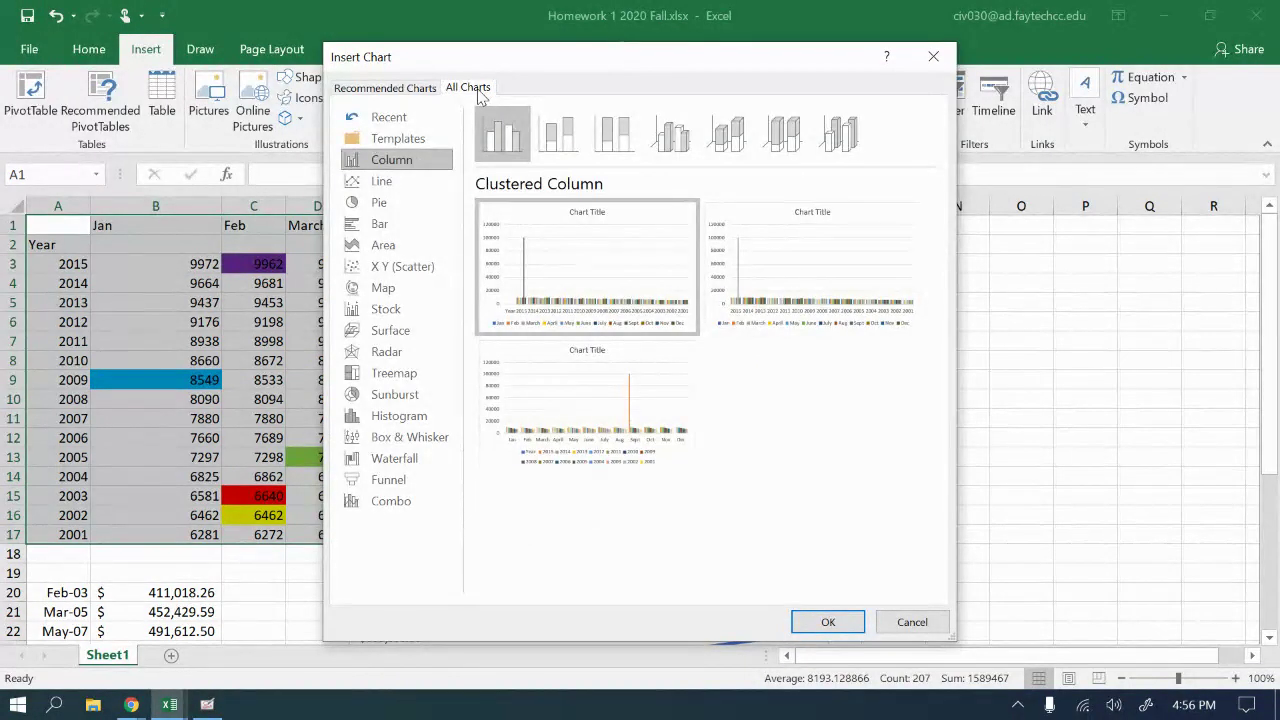
pyautogui.click(375, 224)
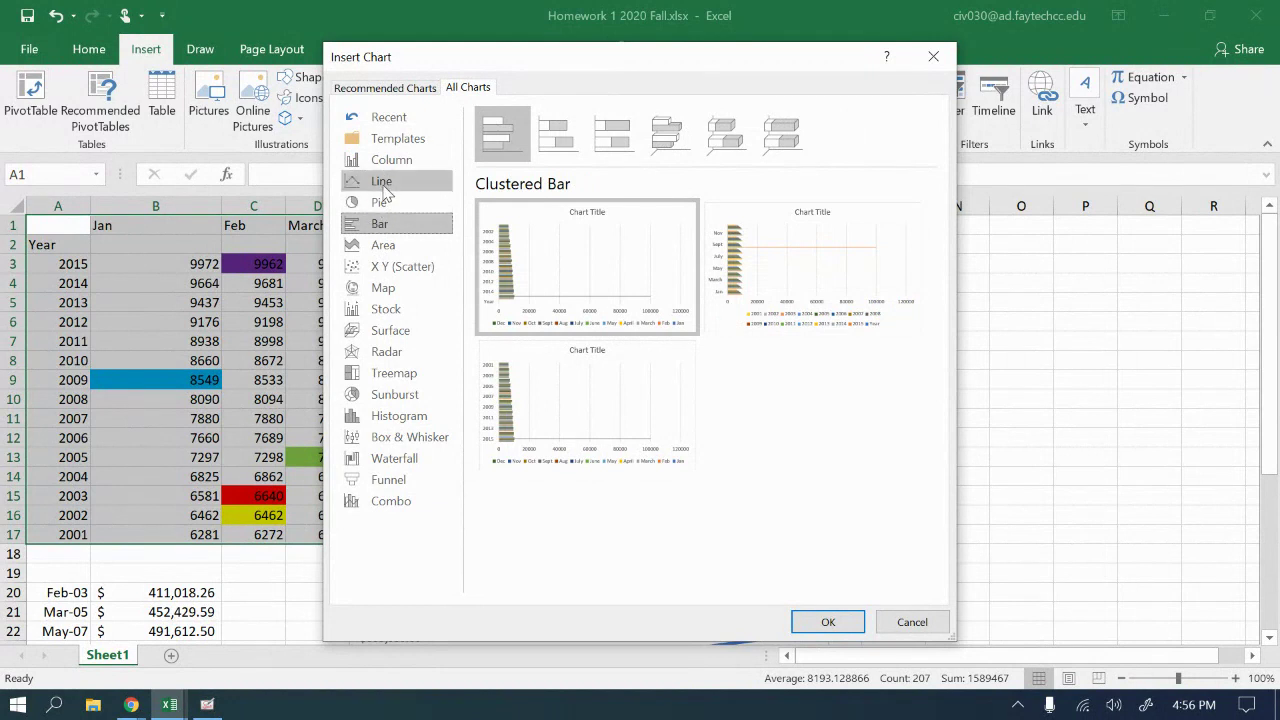
pyautogui.click(387, 181)
pyautogui.click(395, 162)
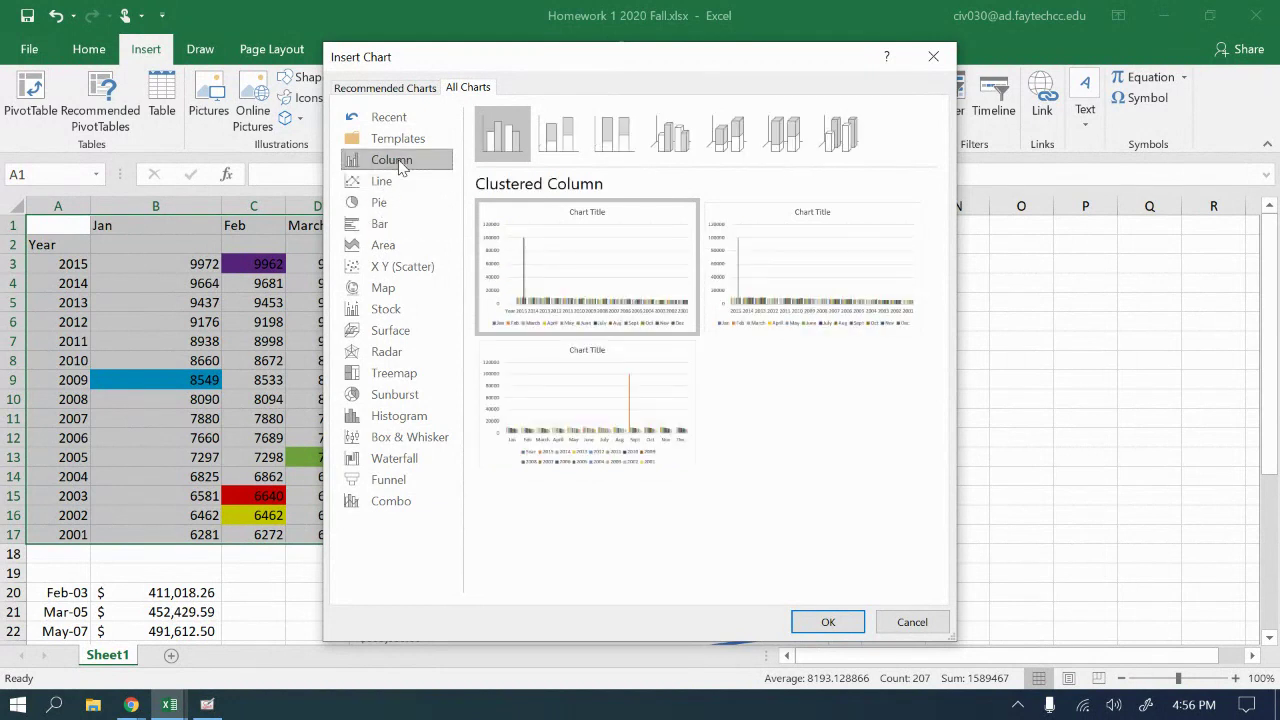
pyautogui.click(399, 501)
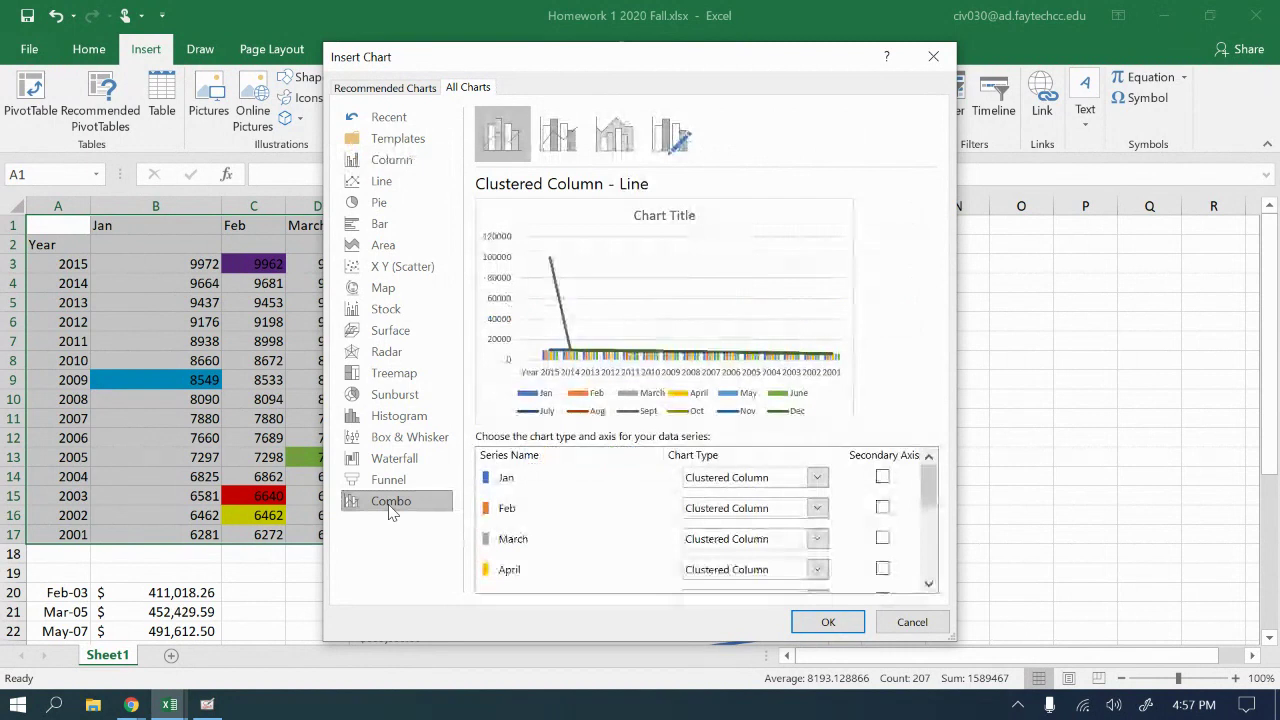
pyautogui.click(397, 465)
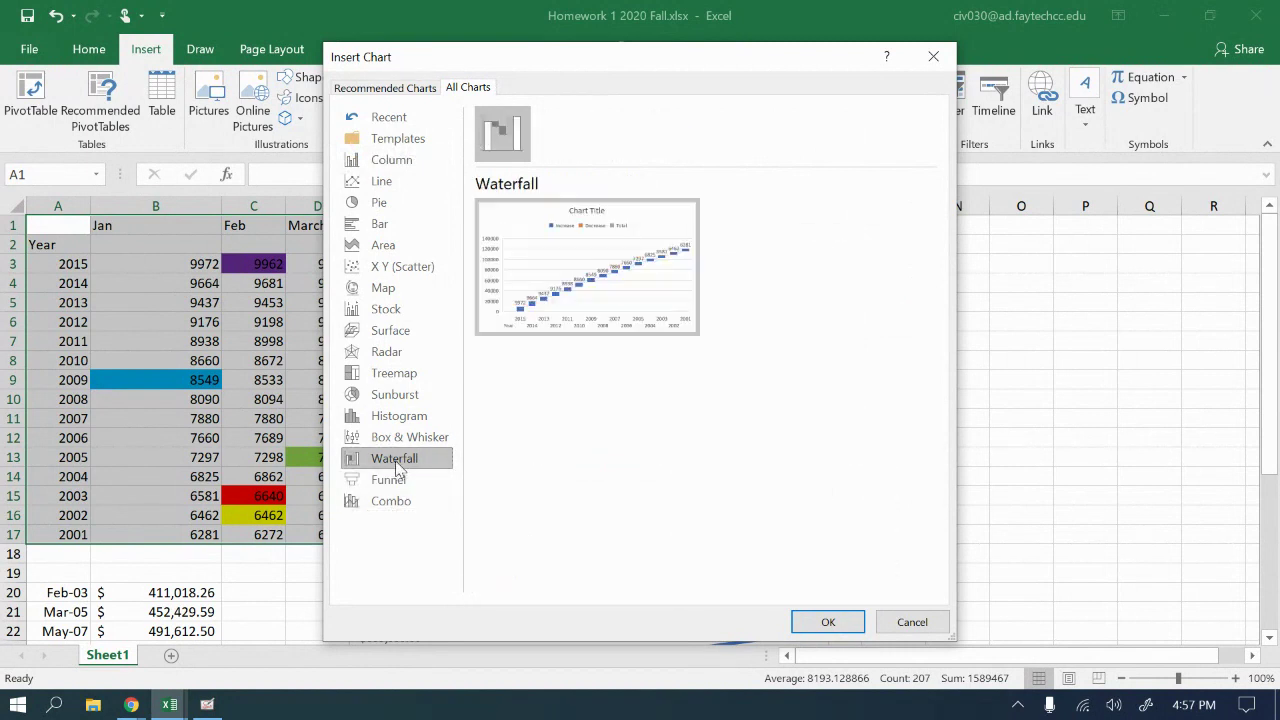
pyautogui.click(822, 620)
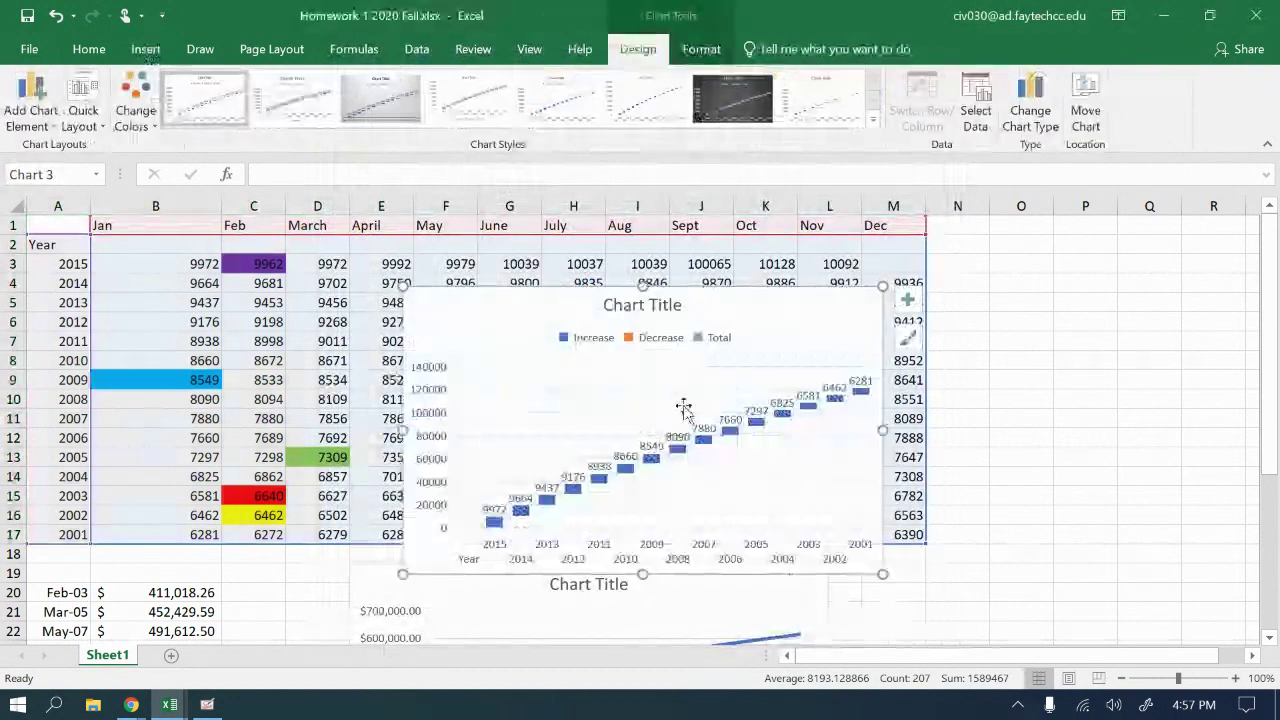
pyautogui.moveTo(450, 340); pyautogui.dragTo(966, 598)
pyautogui.scroll(-1, 245, 435)
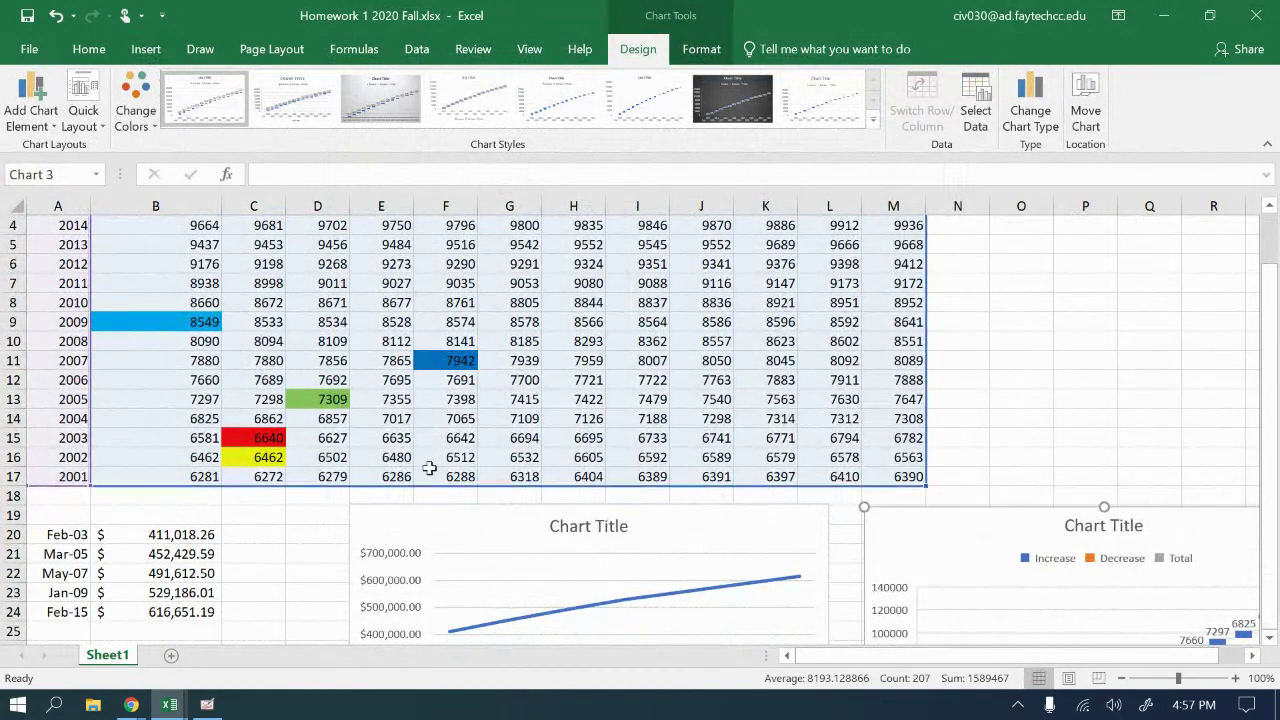
# - Change the index table's waterfall chart to the recommended clustered column chart
pyautogui.scroll(-3, 429, 468)
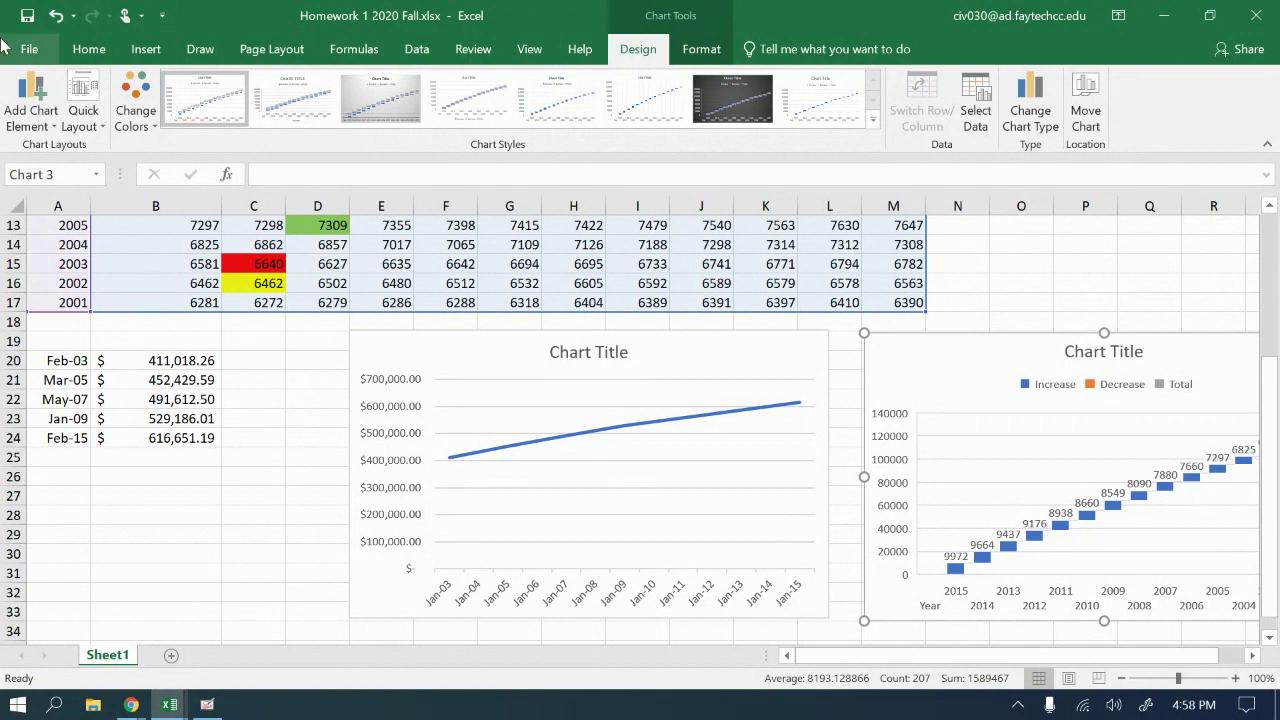
pyautogui.scroll(2, 613, 281)
pyautogui.scroll(2, 613, 281)
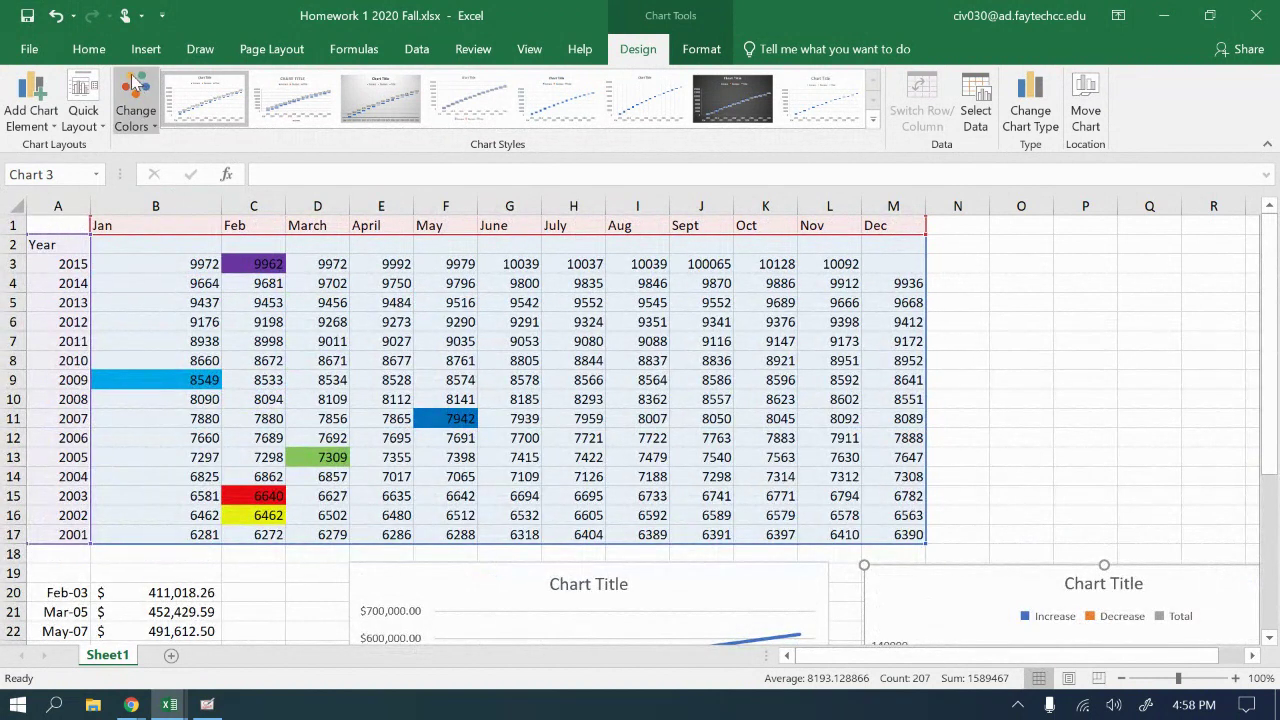
pyautogui.click(155, 55)
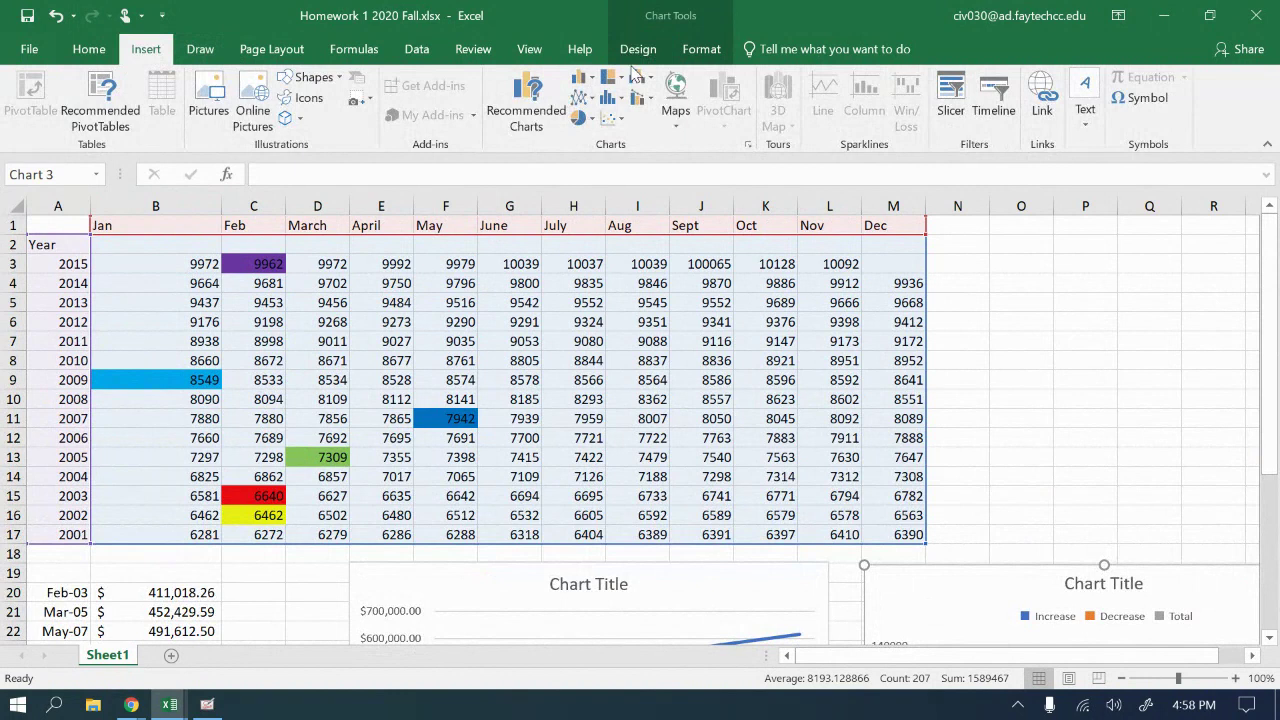
pyautogui.click(522, 80)
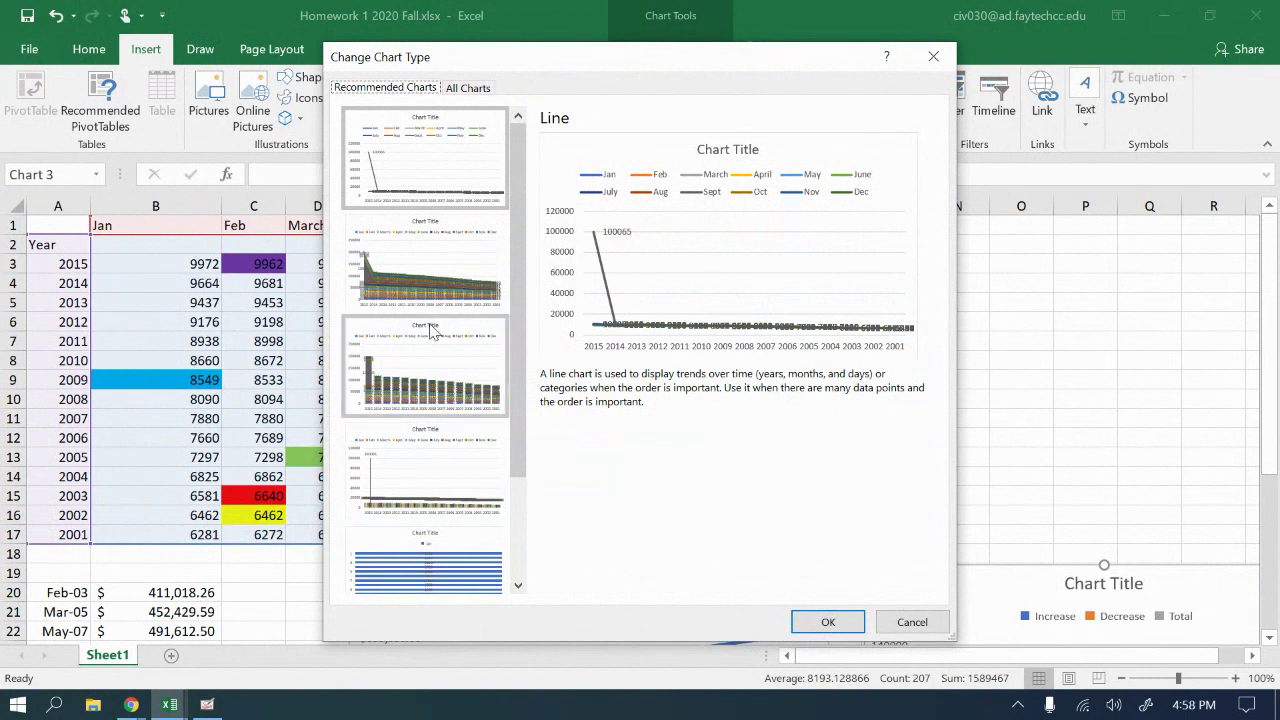
pyautogui.scroll(-2, 435, 488)
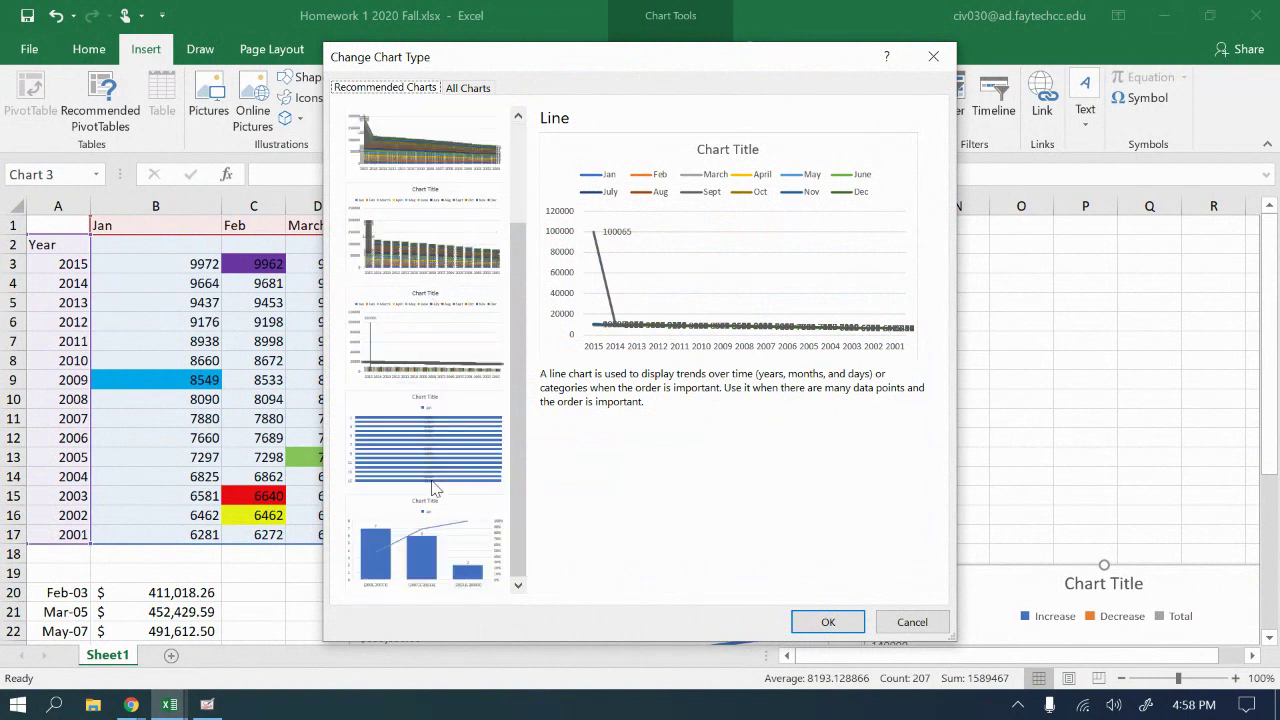
pyautogui.scroll(2, 435, 488)
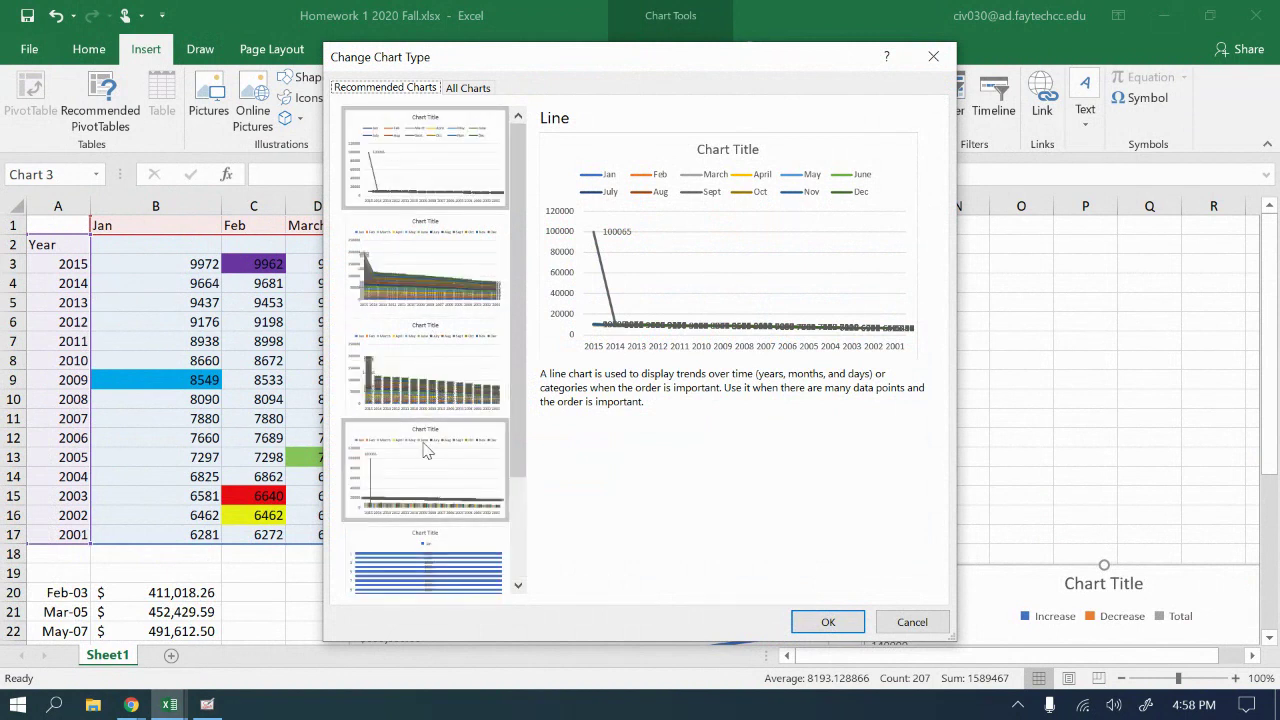
pyautogui.click(424, 450)
pyautogui.click(828, 622)
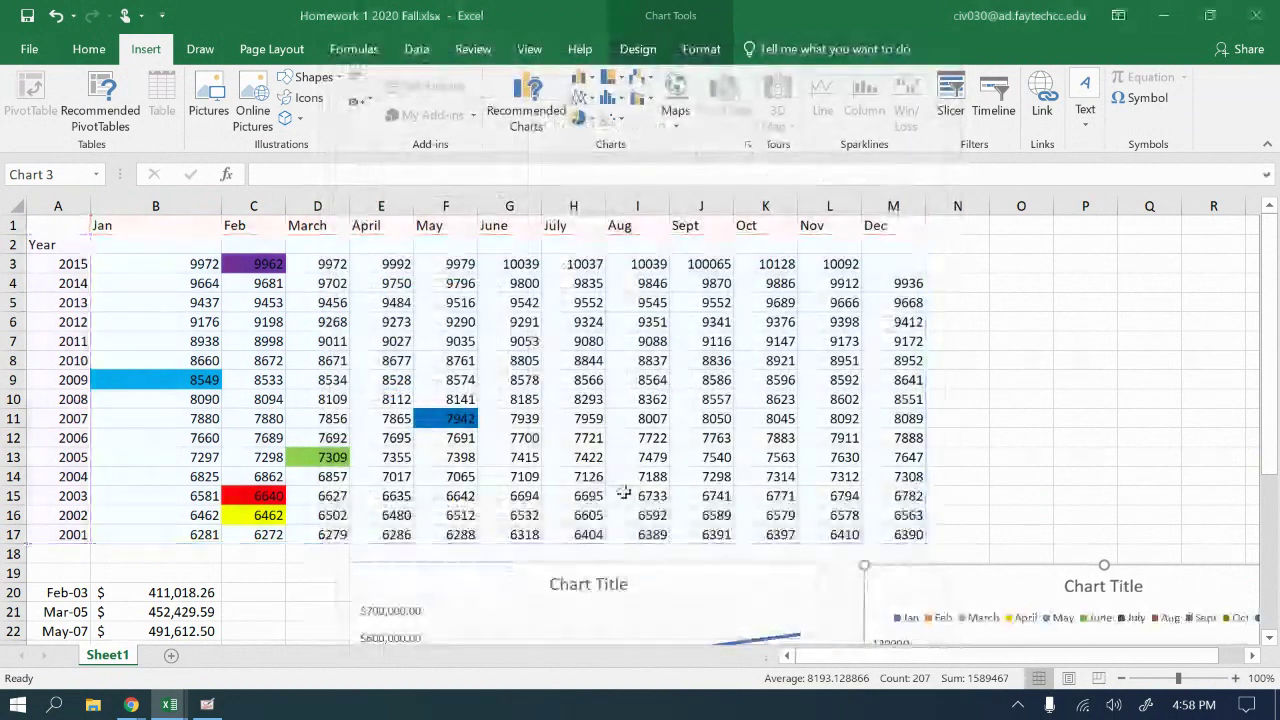
# - Inspect the index table's clustered column chart beside the line chart and delete it
pyautogui.scroll(-6, 540, 403)
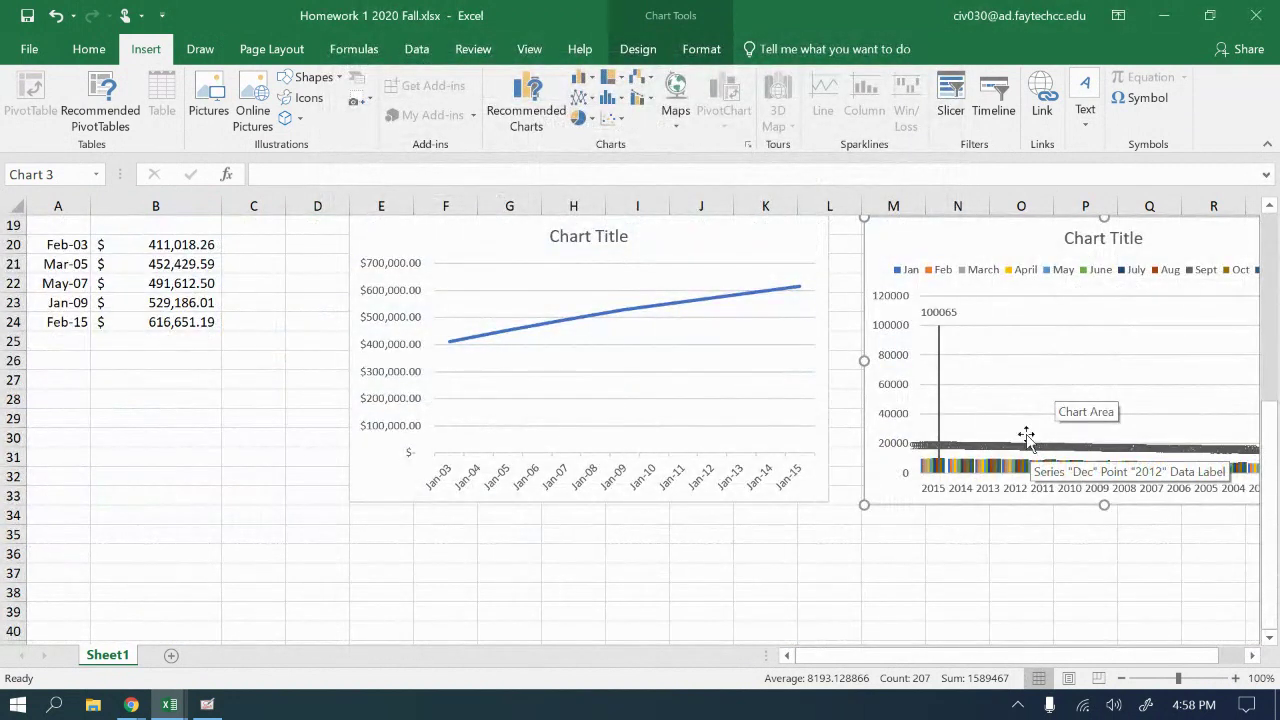
pyautogui.scroll(2, 1002, 430)
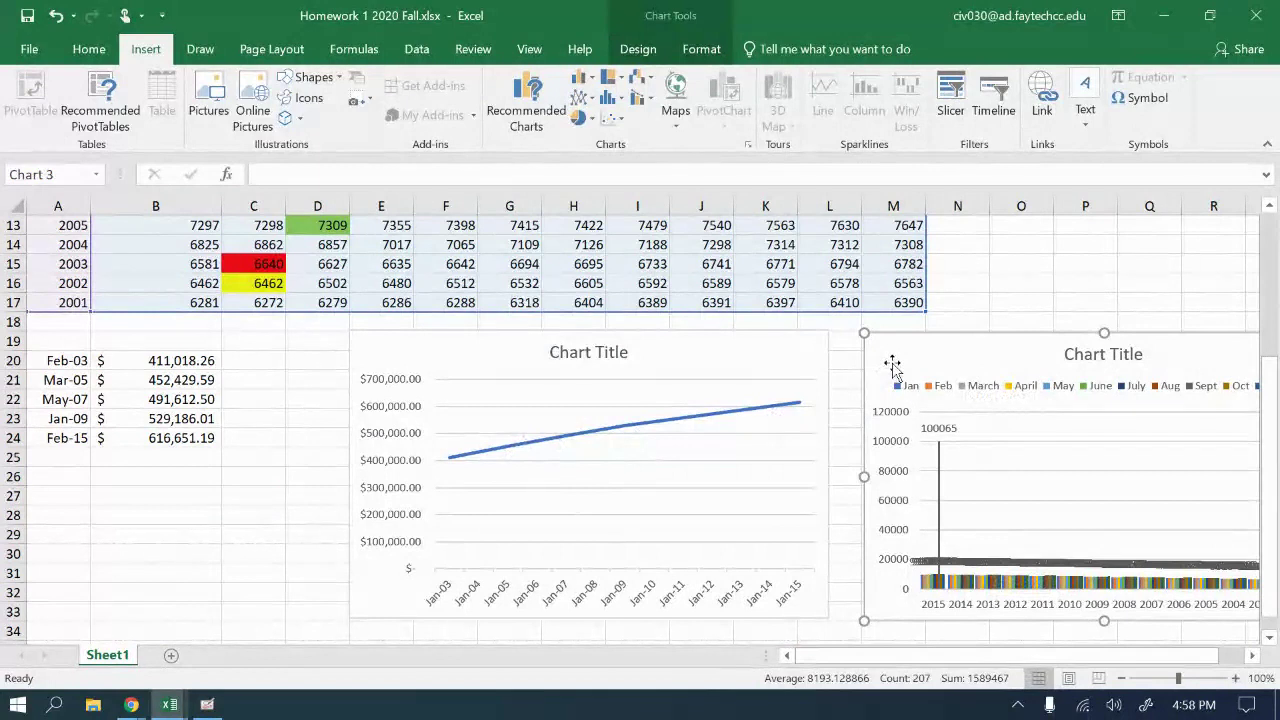
pyautogui.scroll(-3, 871, 400)
pyautogui.scroll(5, 858, 520)
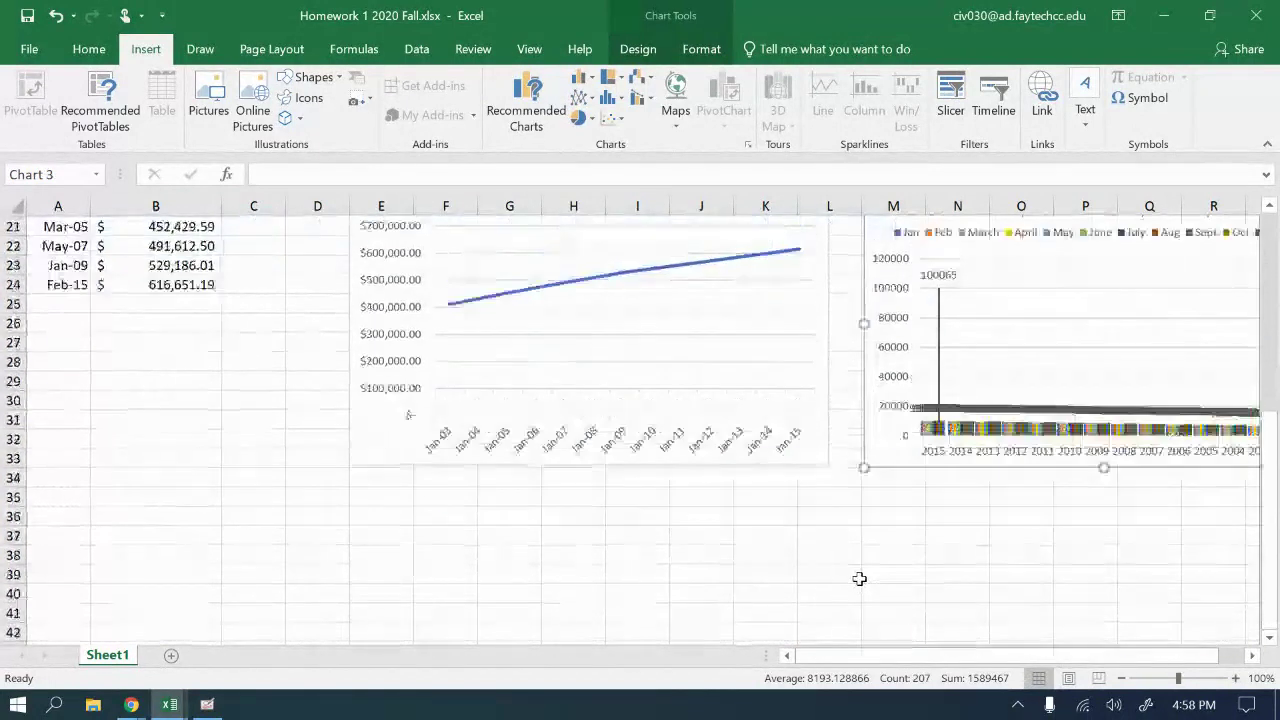
pyautogui.click(978, 501)
pyautogui.click(975, 456)
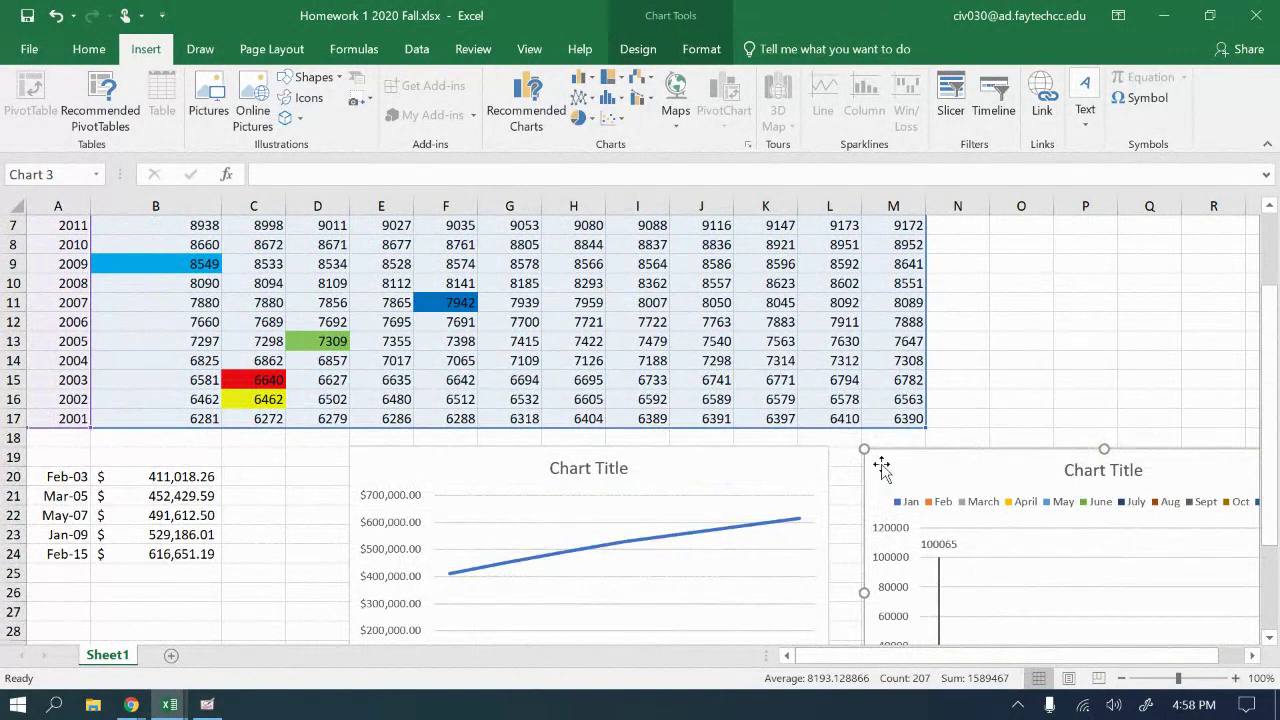
pyautogui.press('Delete')
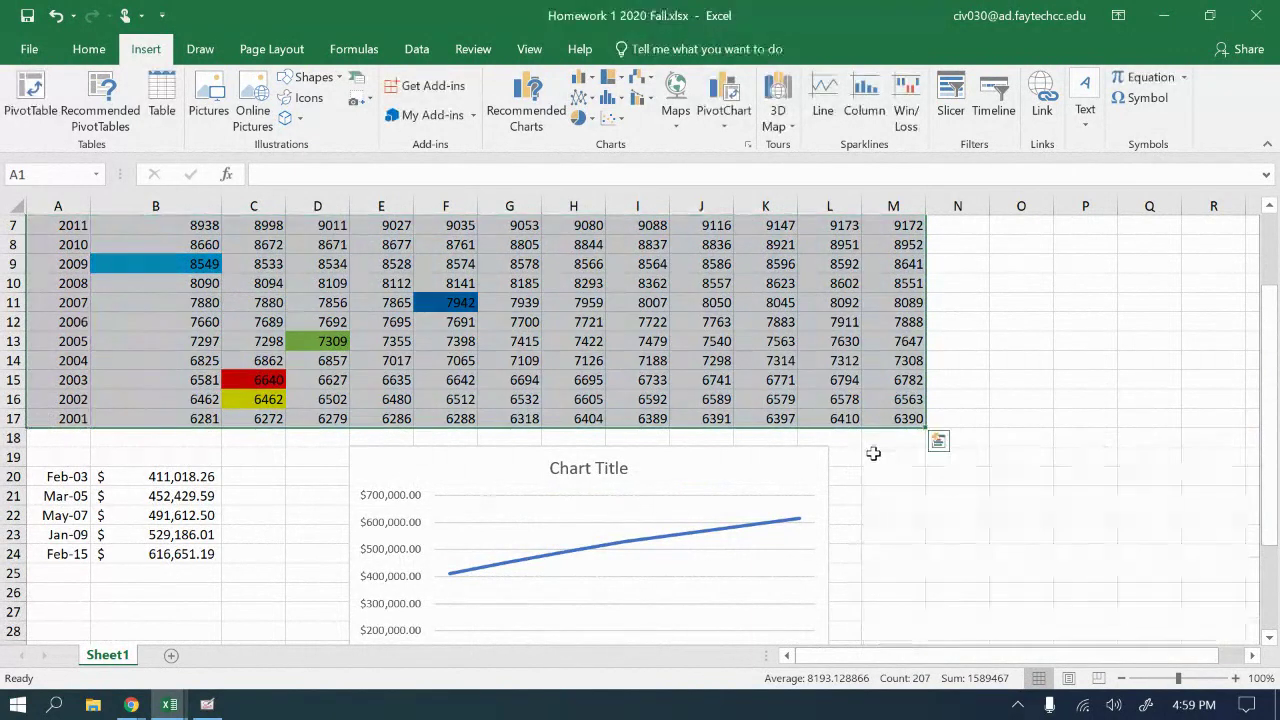
# - Try Color Scale conditional formatting on the index table A1:M17 and undo it
pyautogui.click(940, 445)
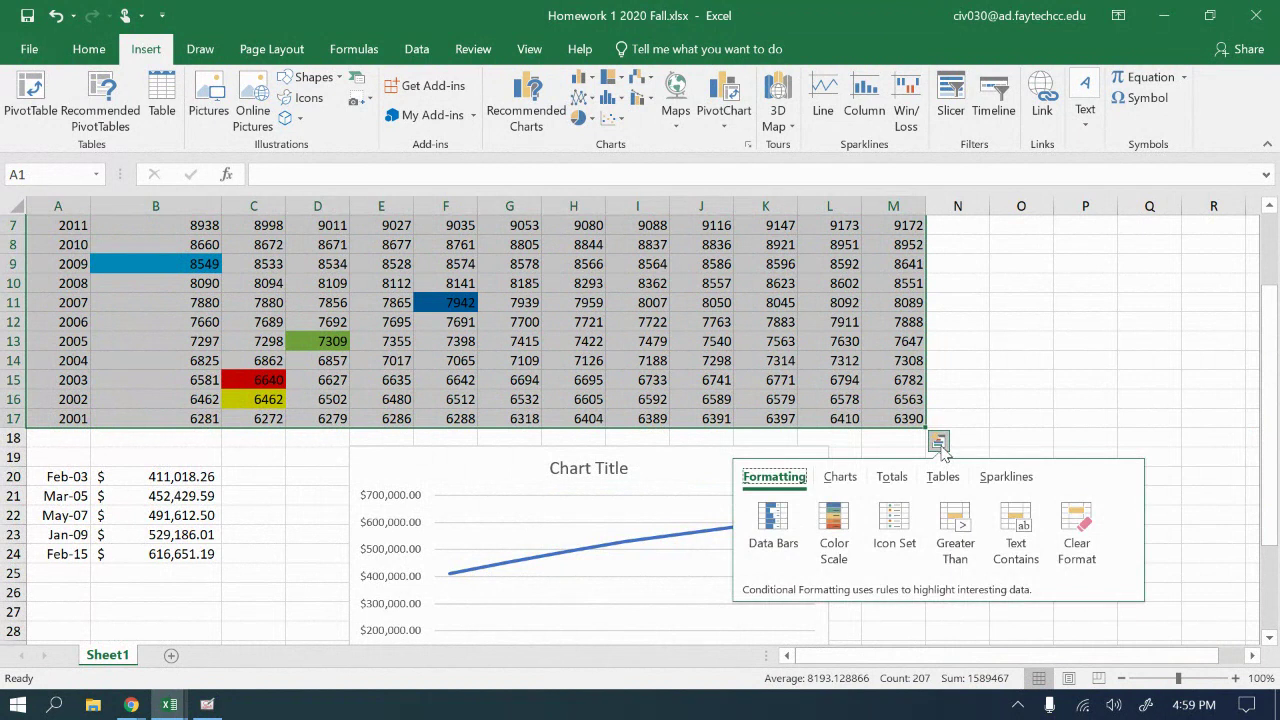
pyautogui.click(834, 522)
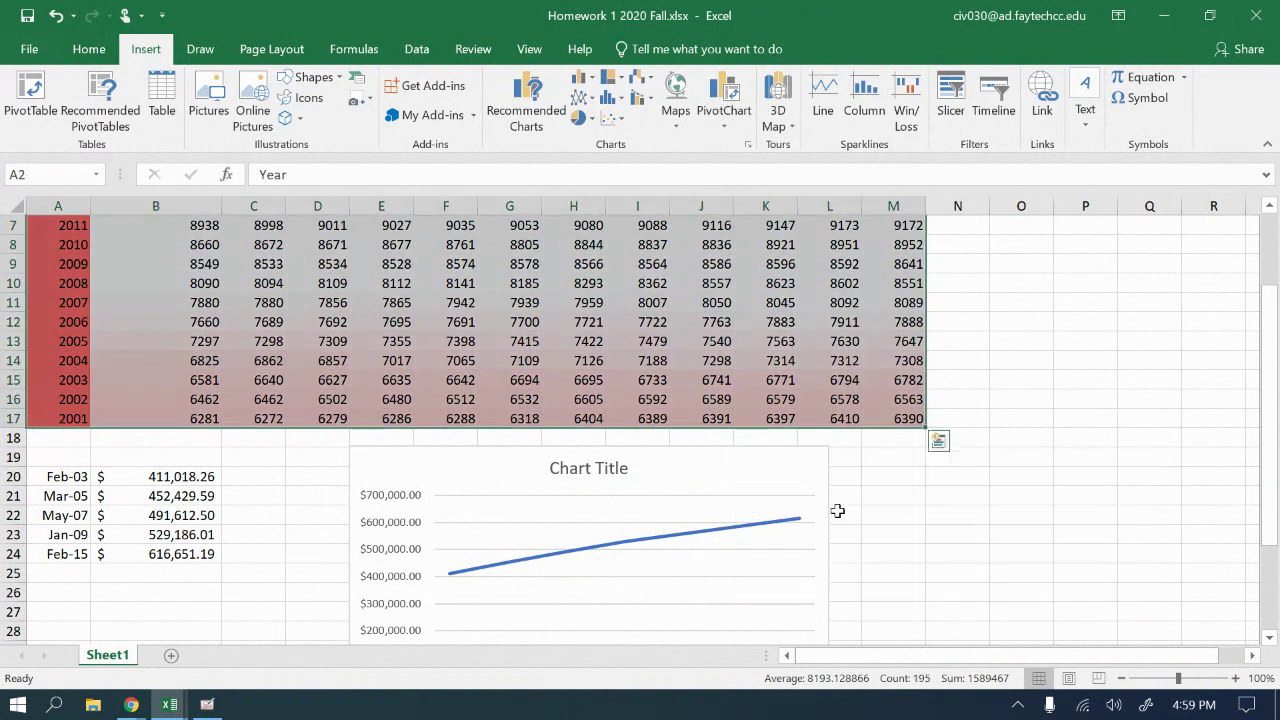
pyautogui.click(952, 575)
pyautogui.scroll(2, 985, 585)
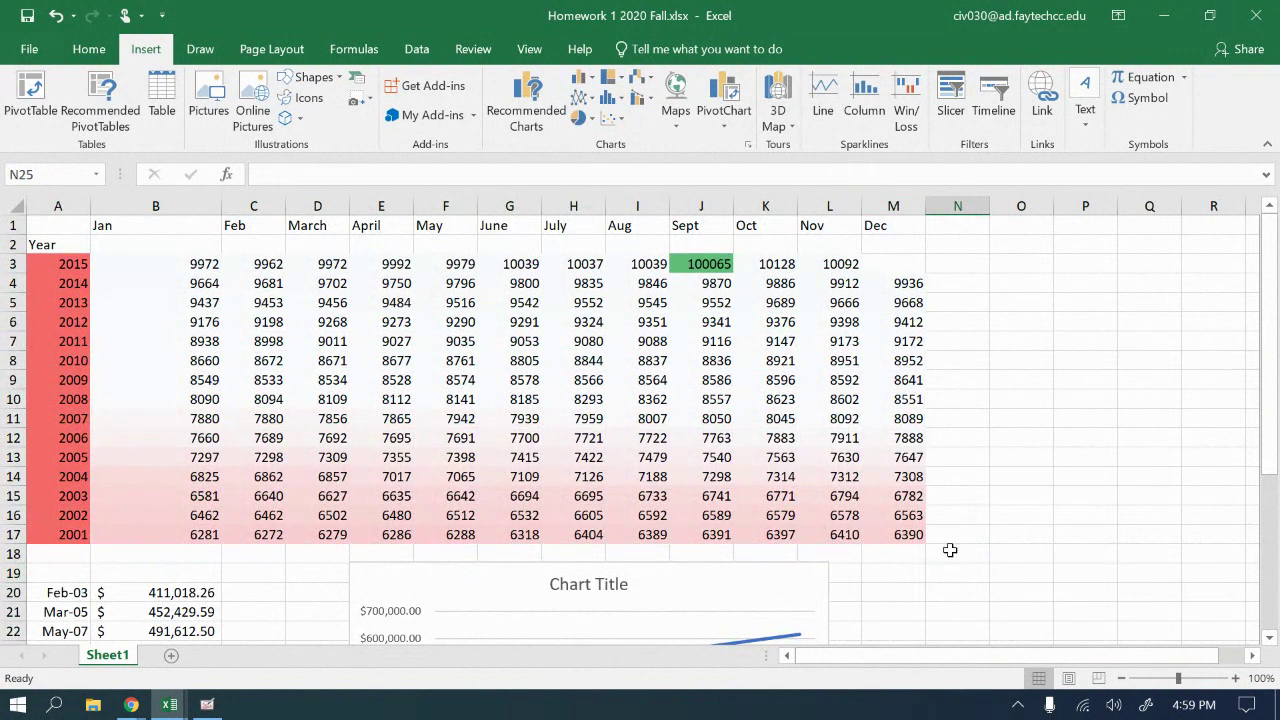
pyautogui.click(66, 17)
pyautogui.click(1086, 492)
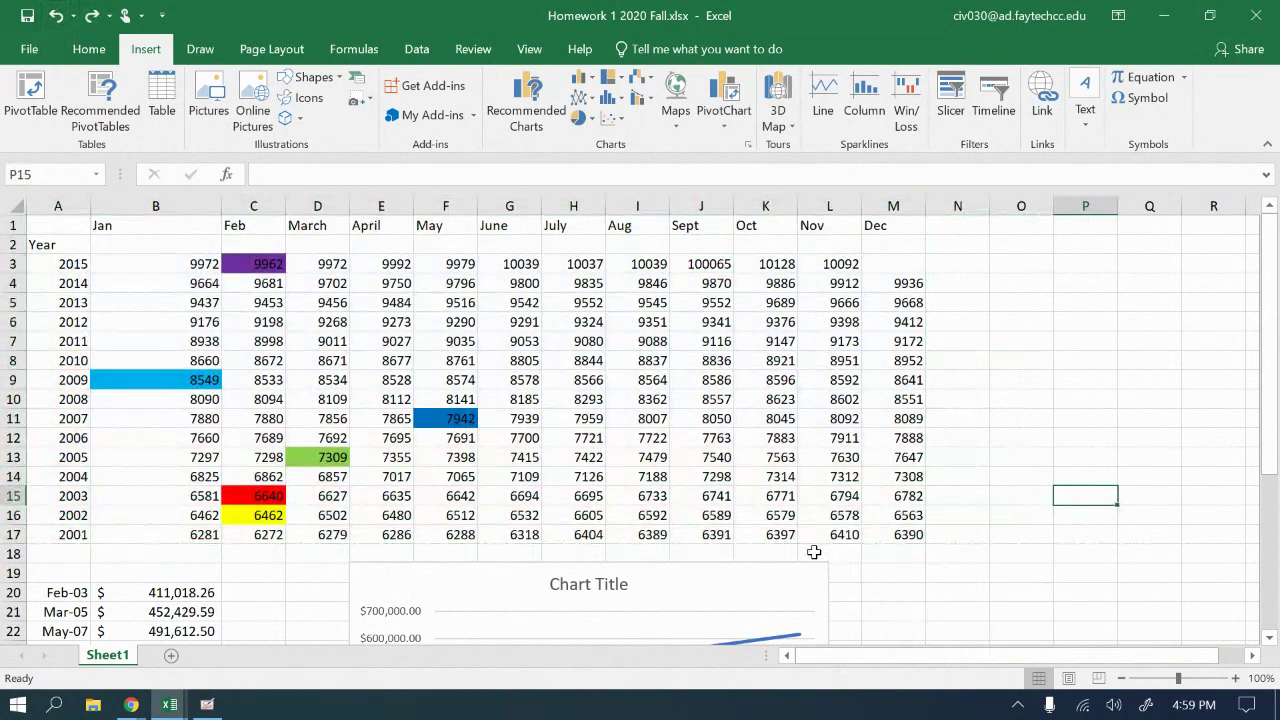
# - Select the full index table A1:M17, including the month and year headings, and review its recommended charts
pyautogui.scroll(-4, 811, 553)
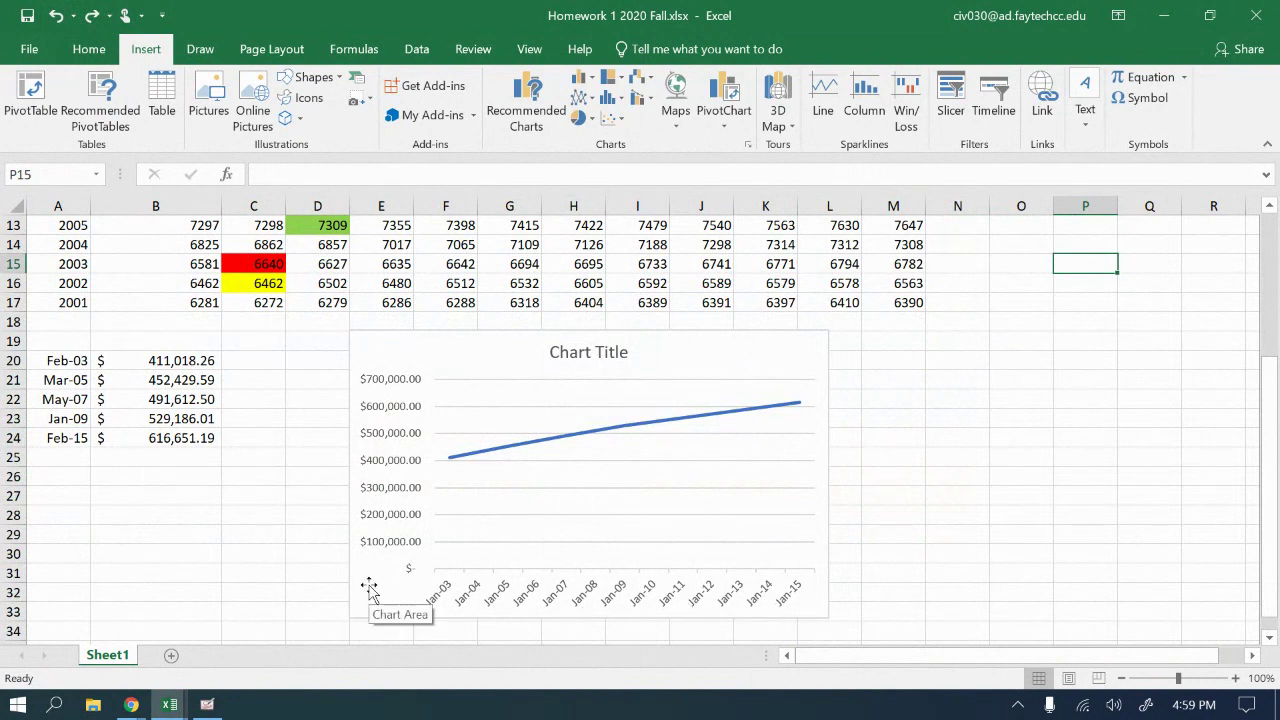
pyautogui.scroll(4, 369, 590)
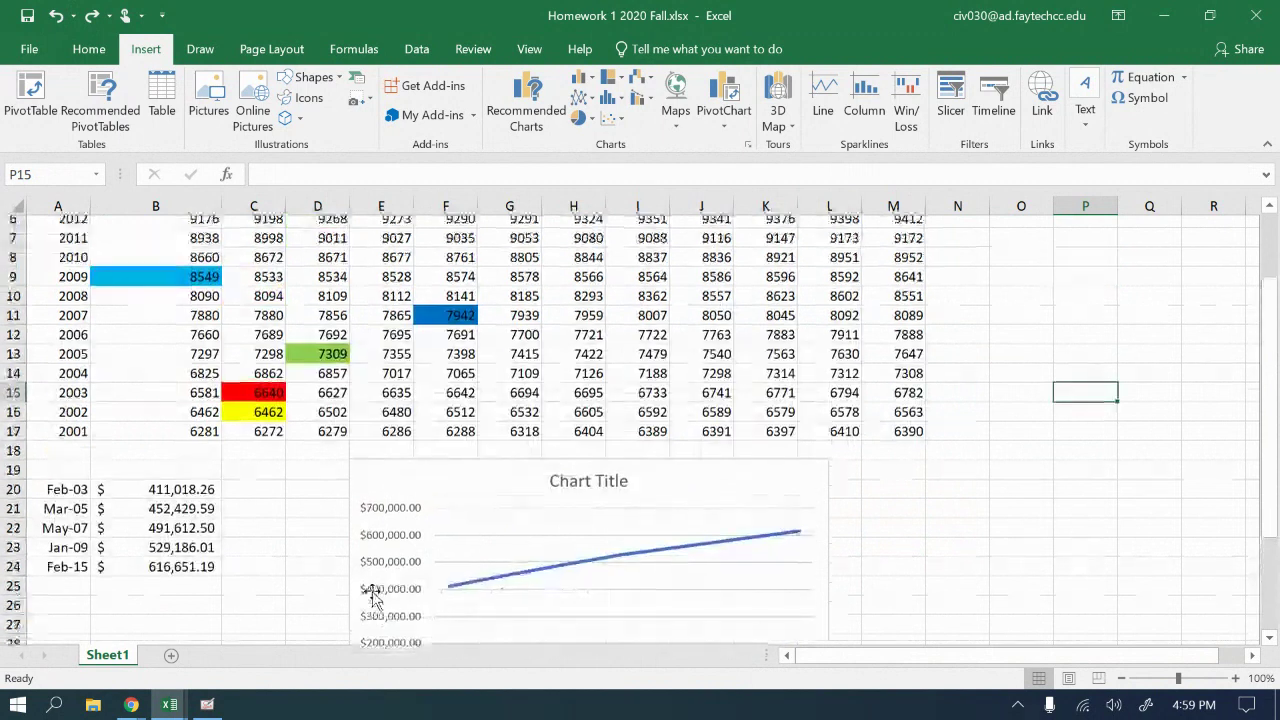
pyautogui.click(60, 262)
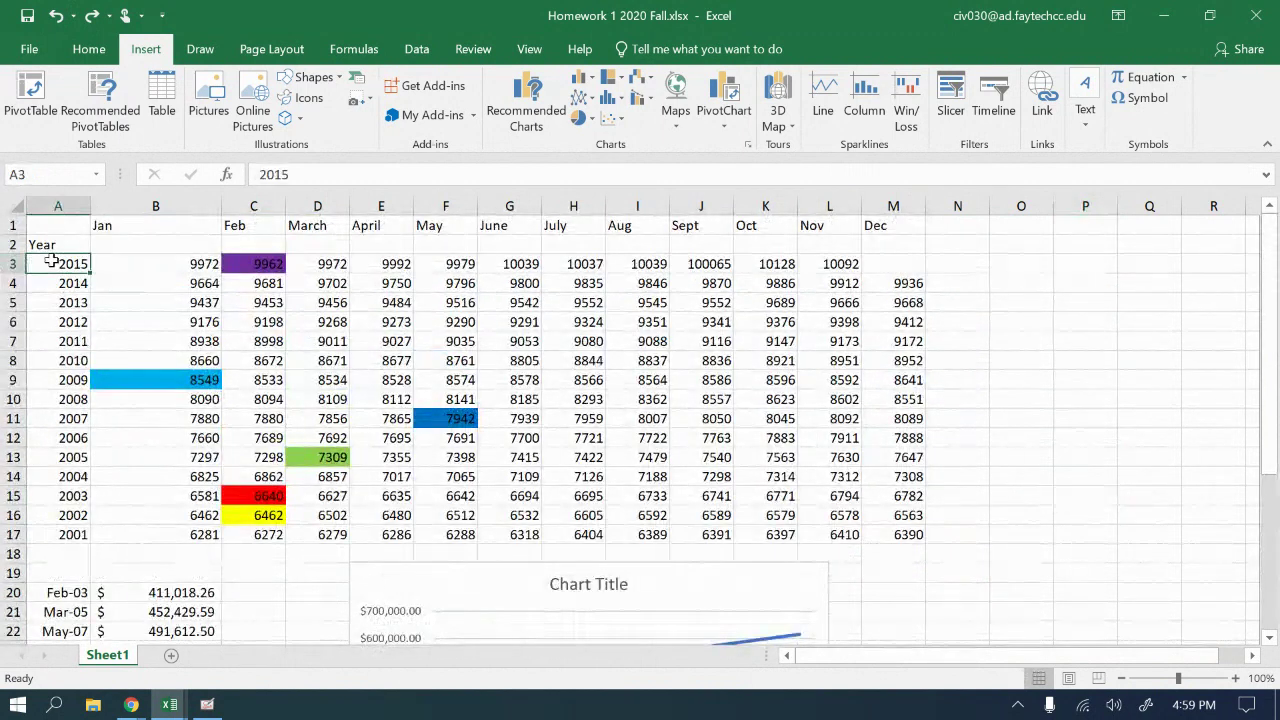
pyautogui.click(58, 245)
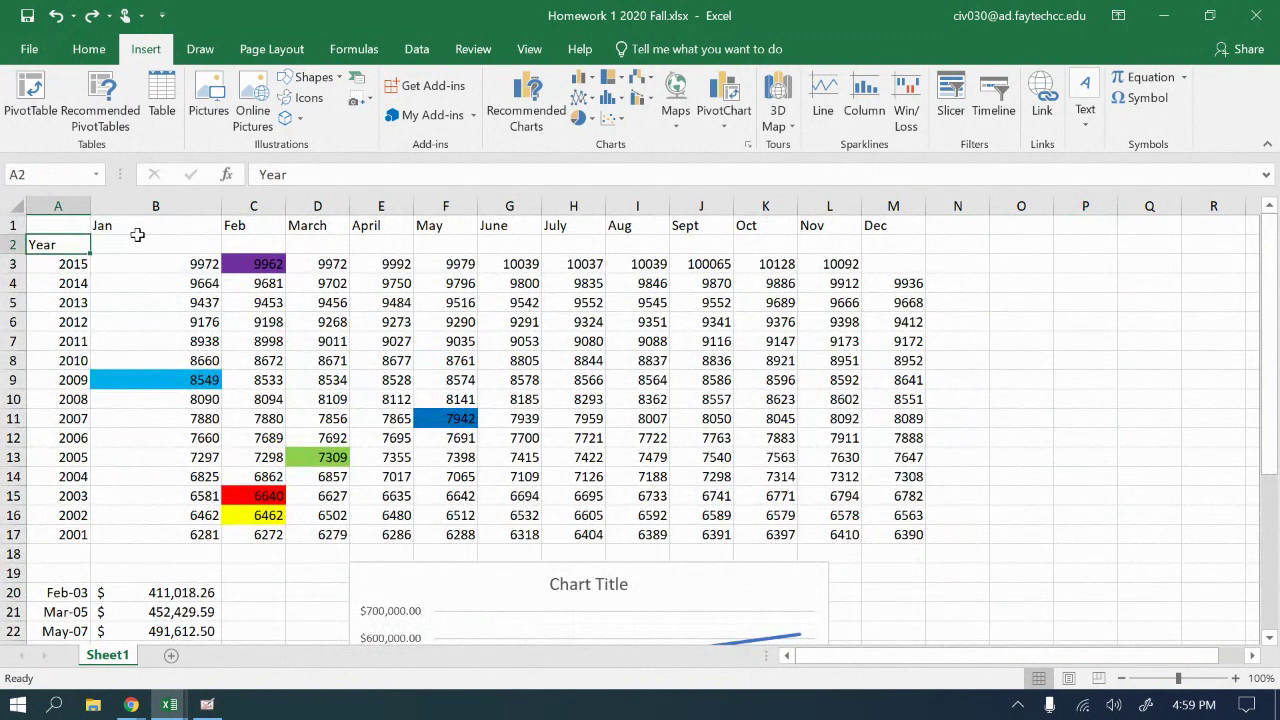
pyautogui.click(175, 229)
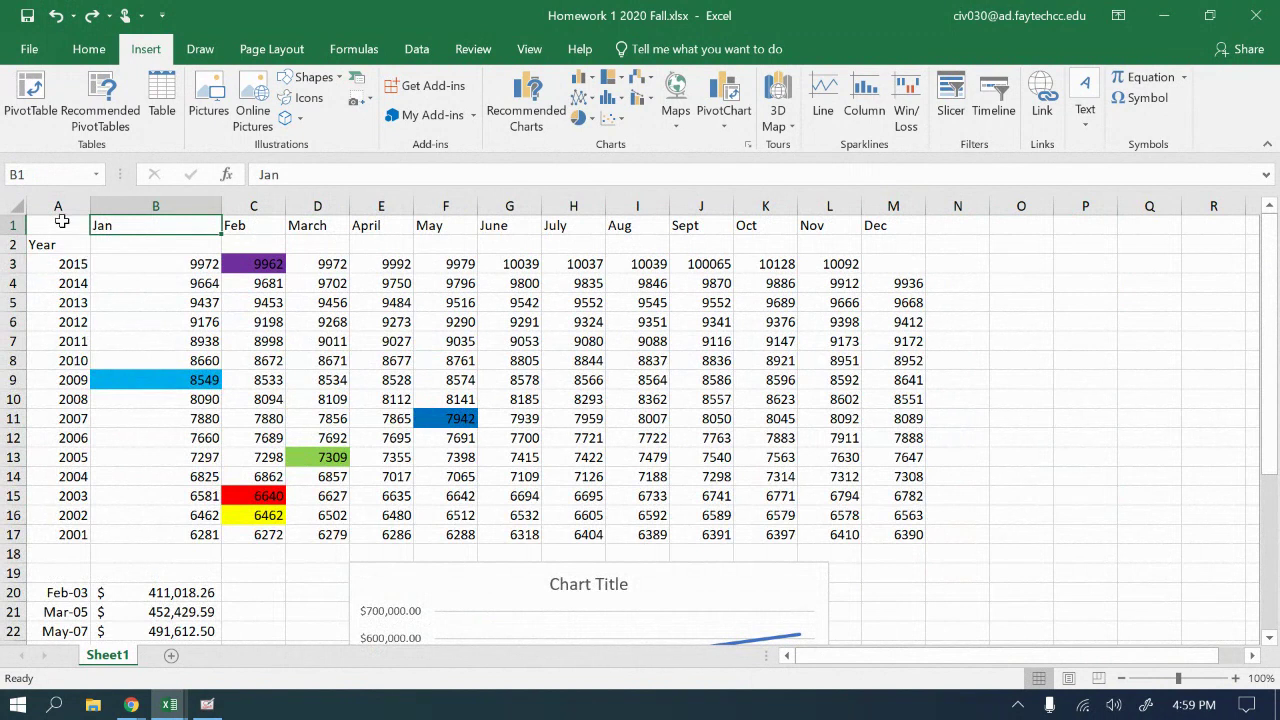
pyautogui.moveTo(58, 222); pyautogui.dragTo(906, 534)
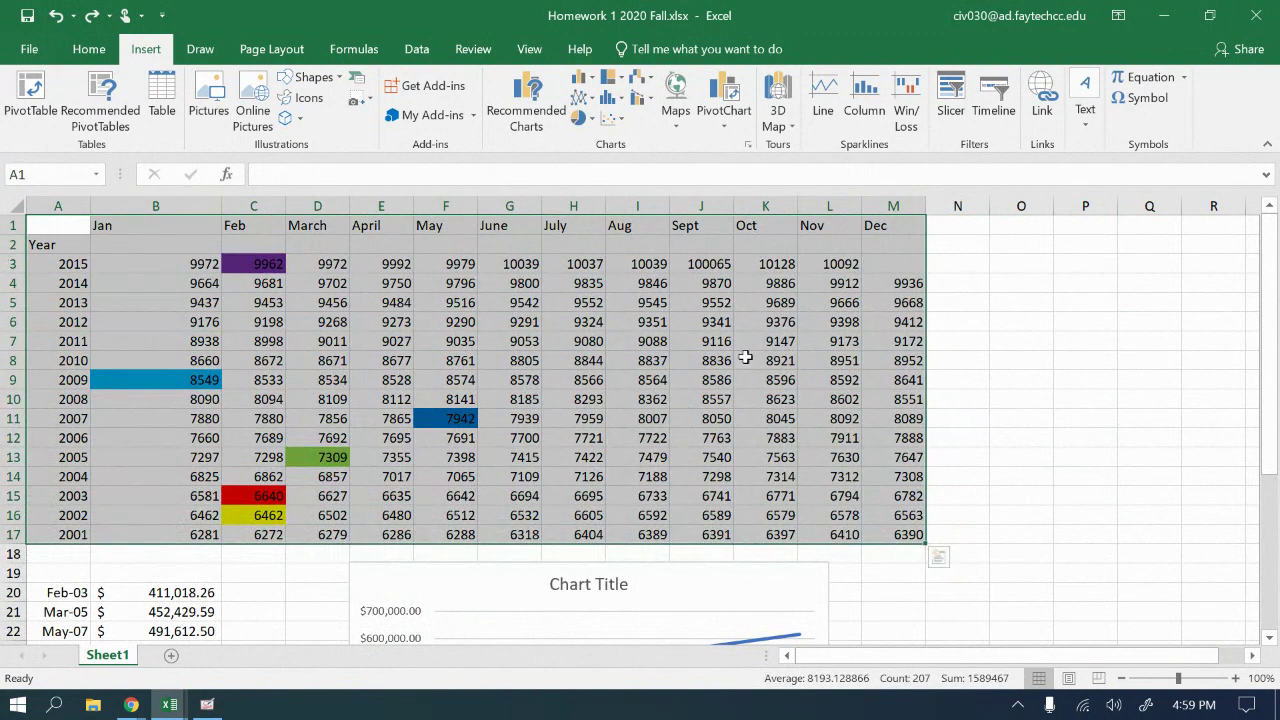
pyautogui.click(520, 110)
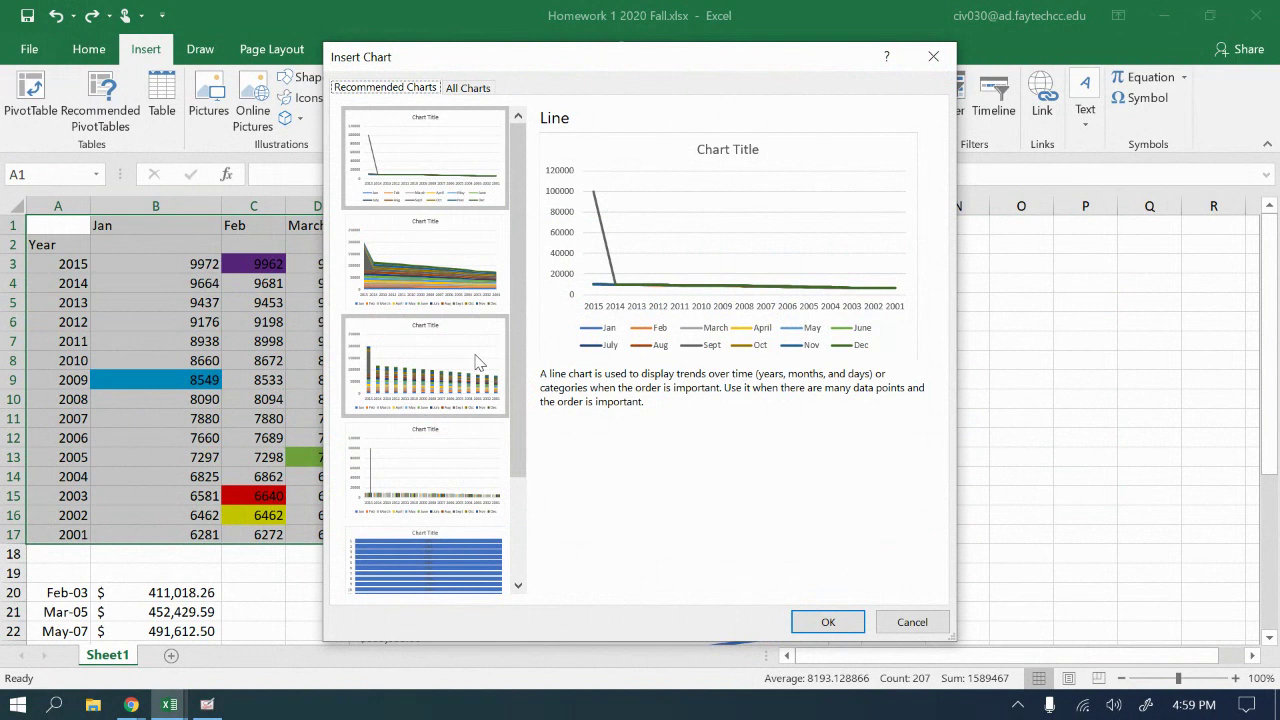
pyautogui.scroll(-1, 478, 364)
pyautogui.scroll(1, 433, 456)
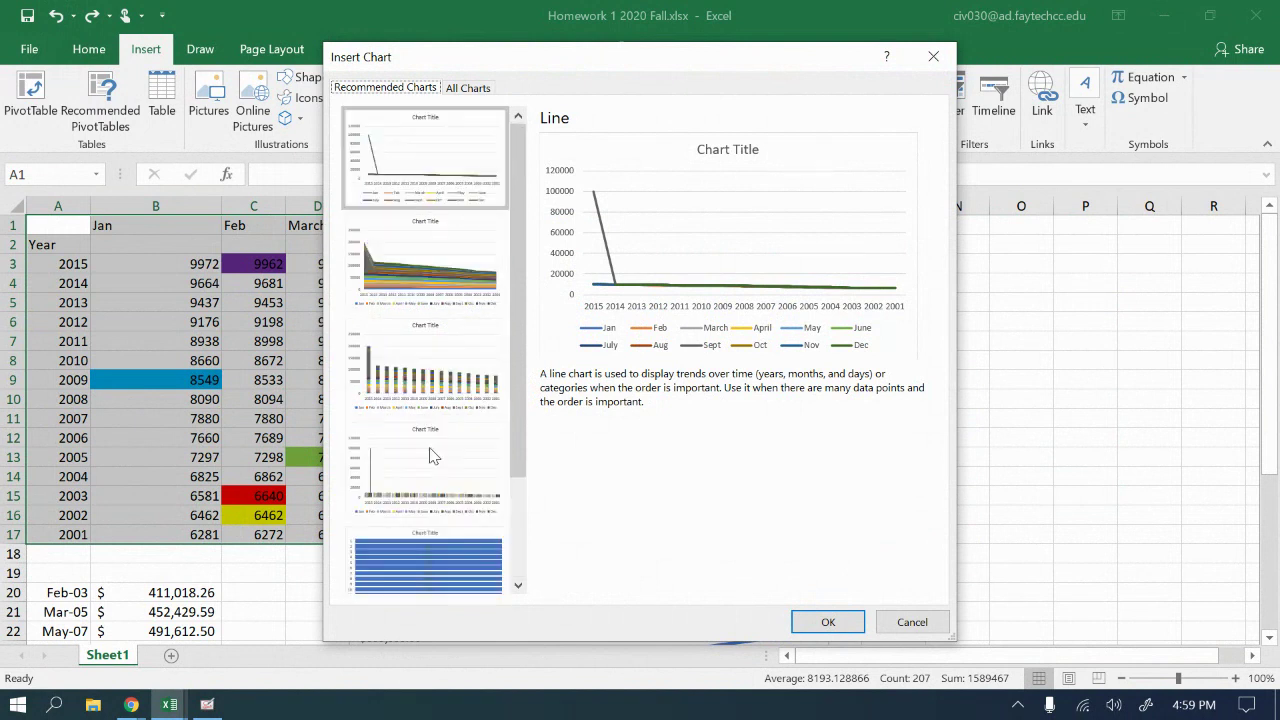
# - Compare the Pie, Bar, Surface, Radar and other chart types, insert a Waterfall chart and place it beside the index table, right of column M
pyautogui.click(463, 89)
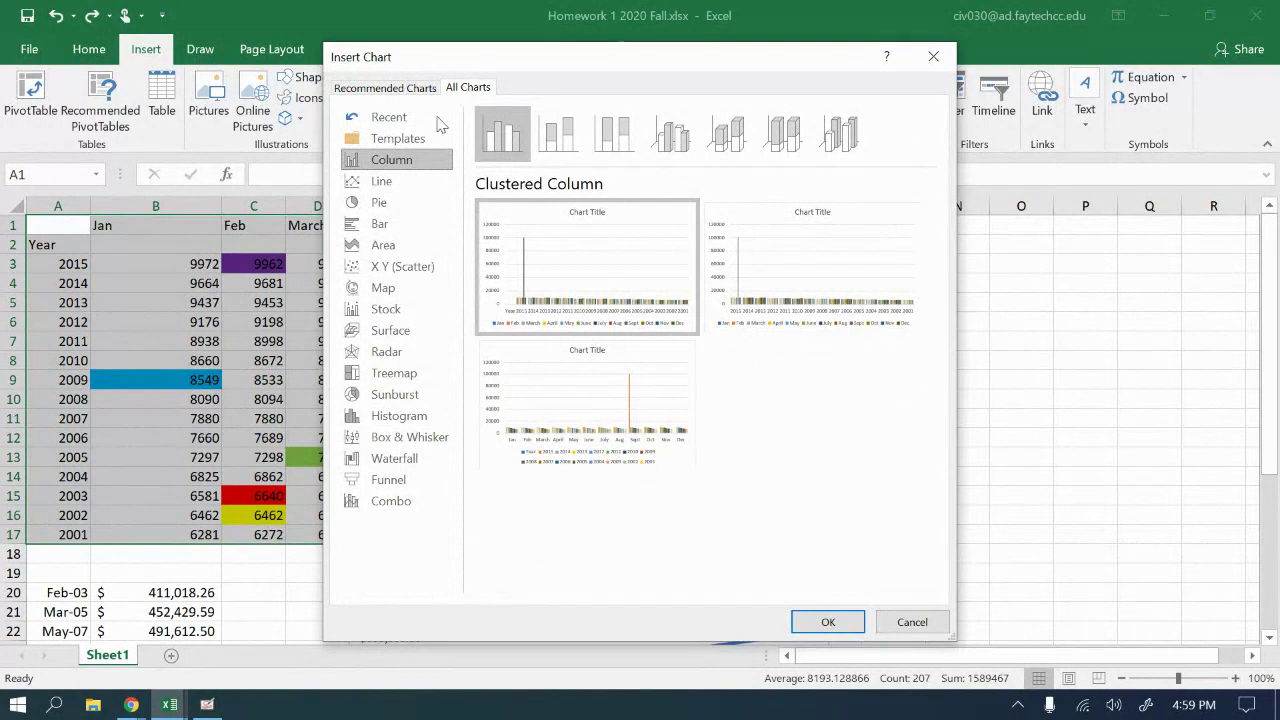
pyautogui.click(390, 203)
pyautogui.click(382, 224)
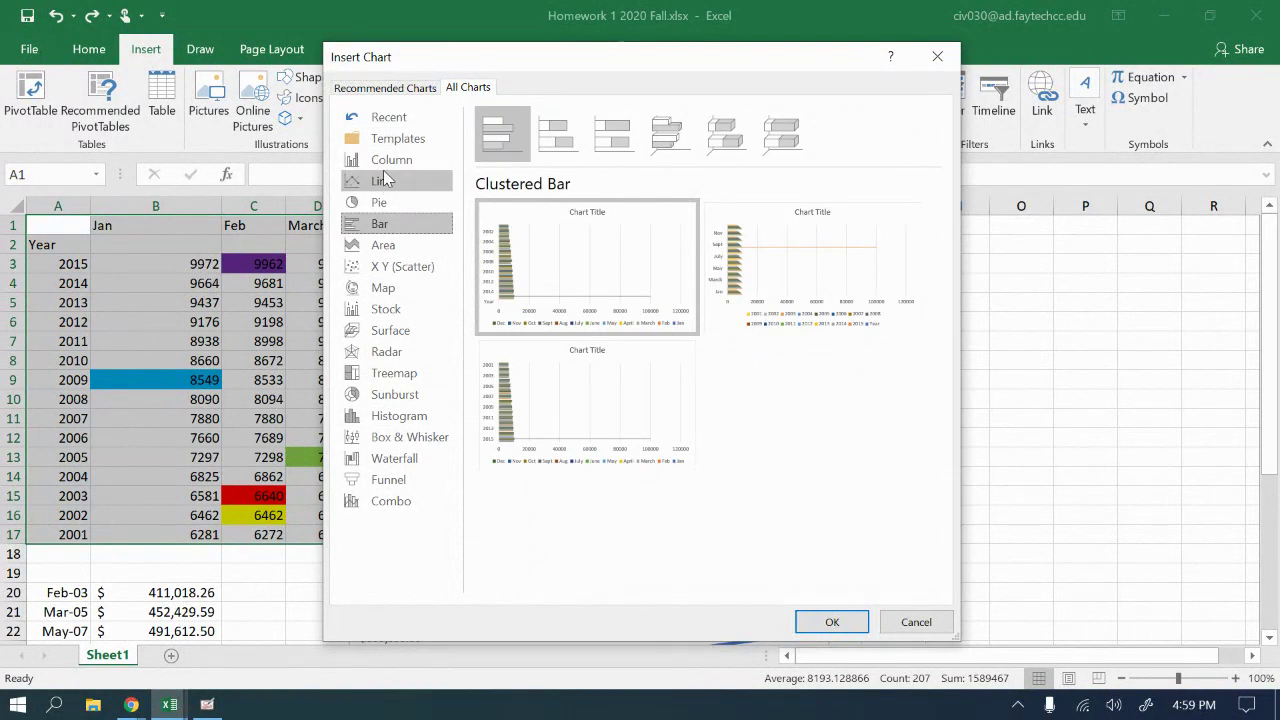
pyautogui.click(392, 329)
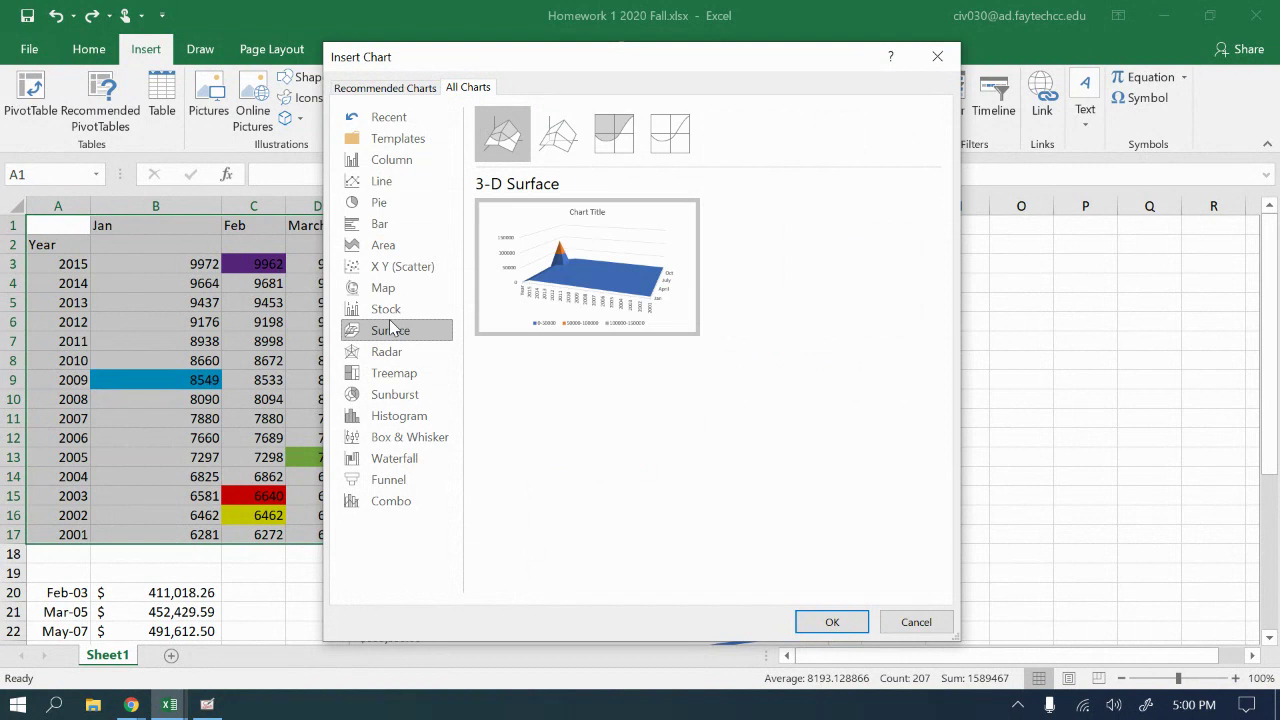
pyautogui.click(382, 374)
pyautogui.click(397, 357)
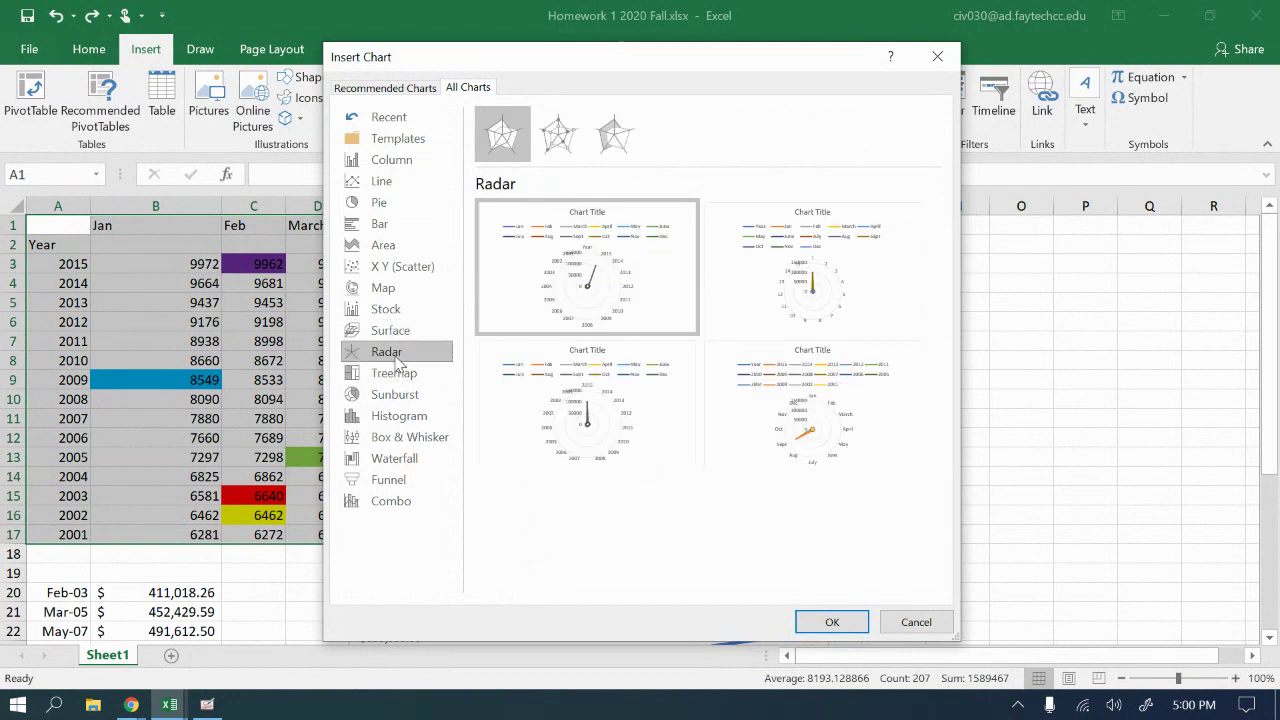
pyautogui.click(408, 480)
pyautogui.click(412, 465)
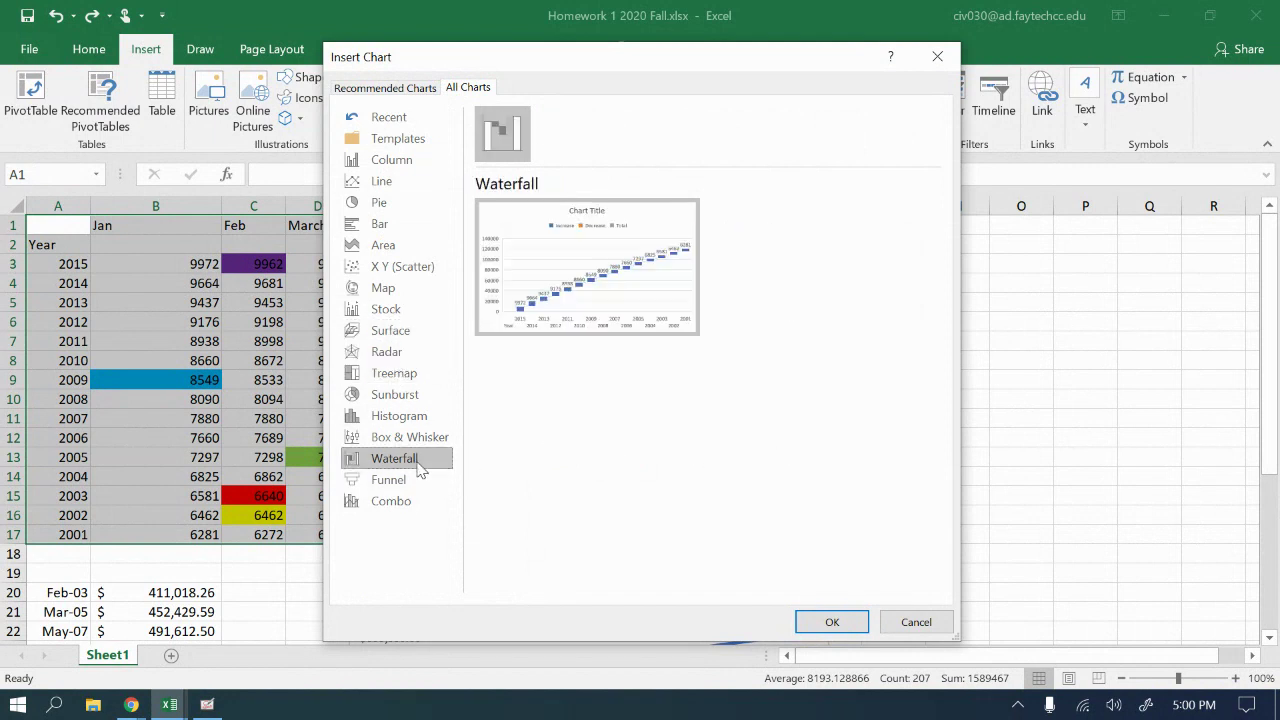
pyautogui.click(829, 624)
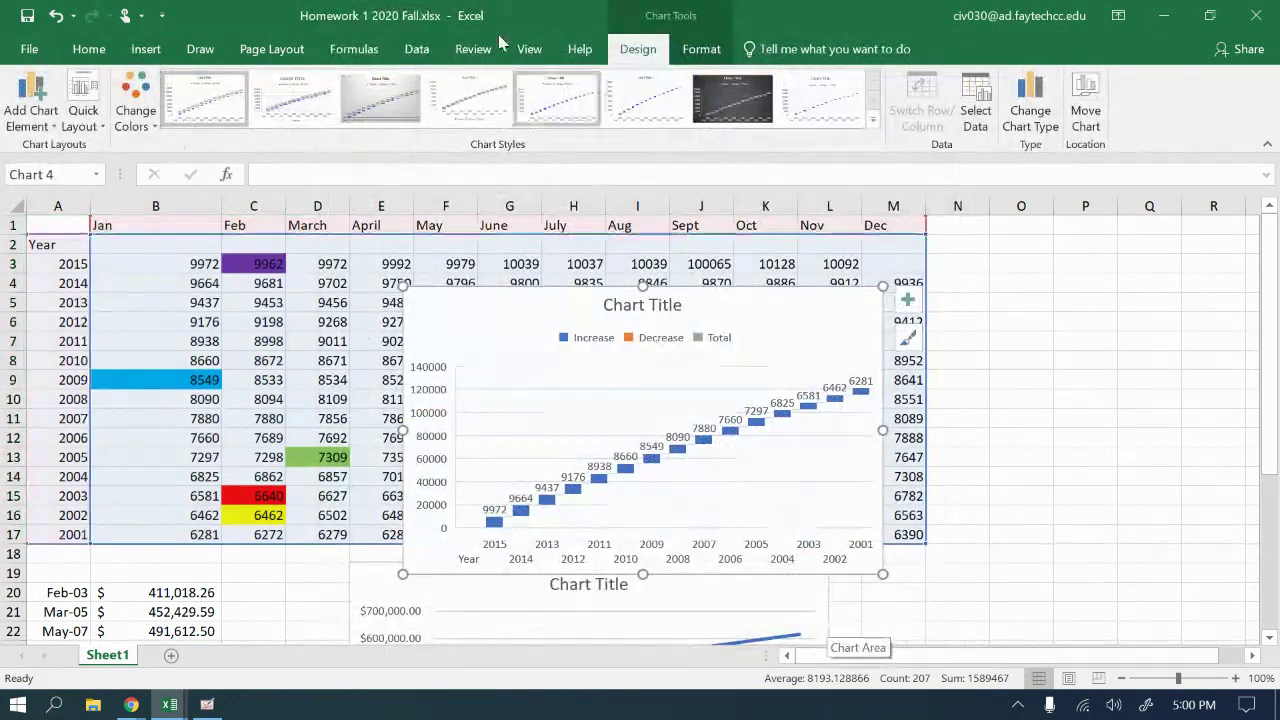
pyautogui.moveTo(499, 306); pyautogui.dragTo(1061, 288)
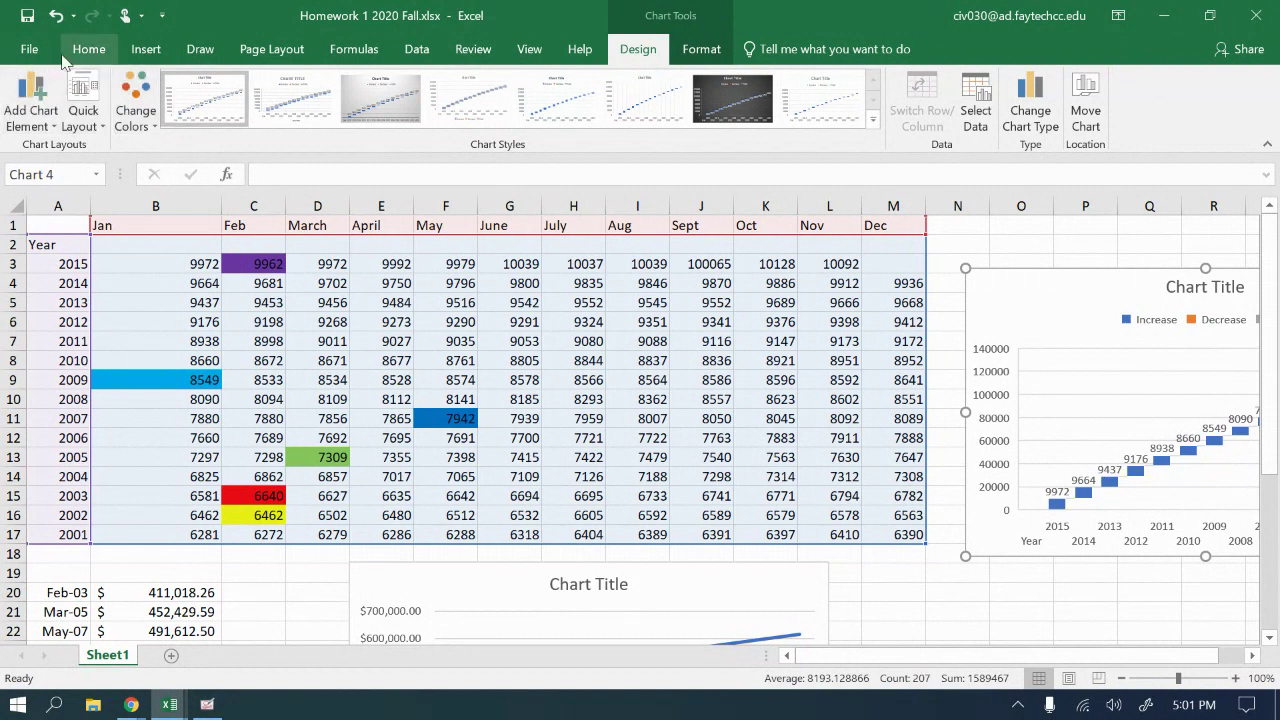
# - Open the formatting options for the waterfall chart's title and look over the cost line chart below the index table
pyautogui.click(145, 50)
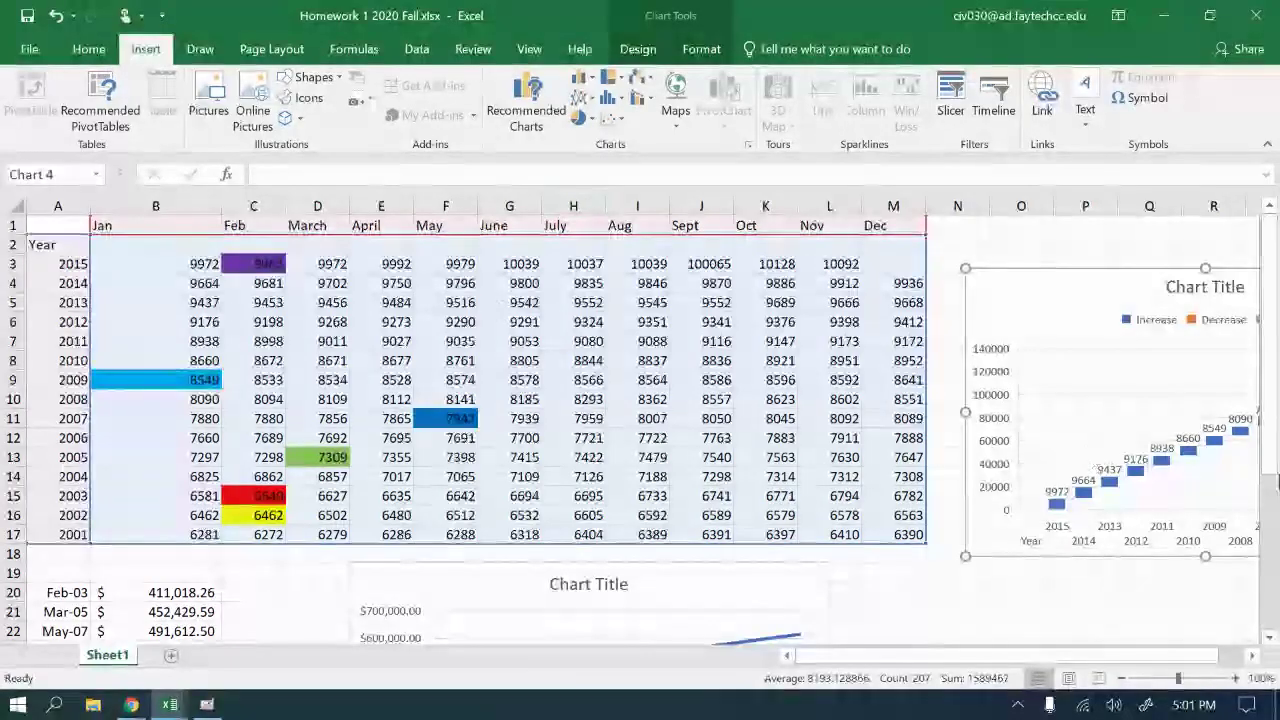
pyautogui.click(1169, 285)
pyautogui.doubleClick(1169, 285)
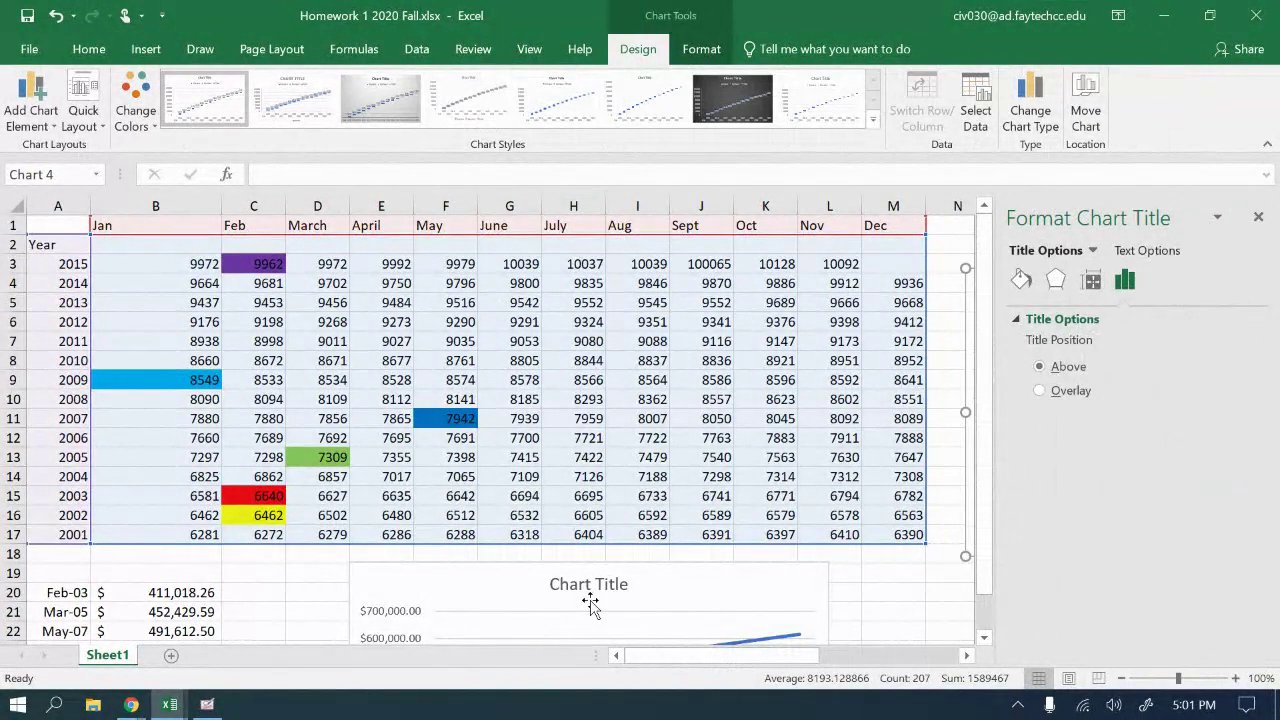
pyautogui.scroll(-2, 591, 606)
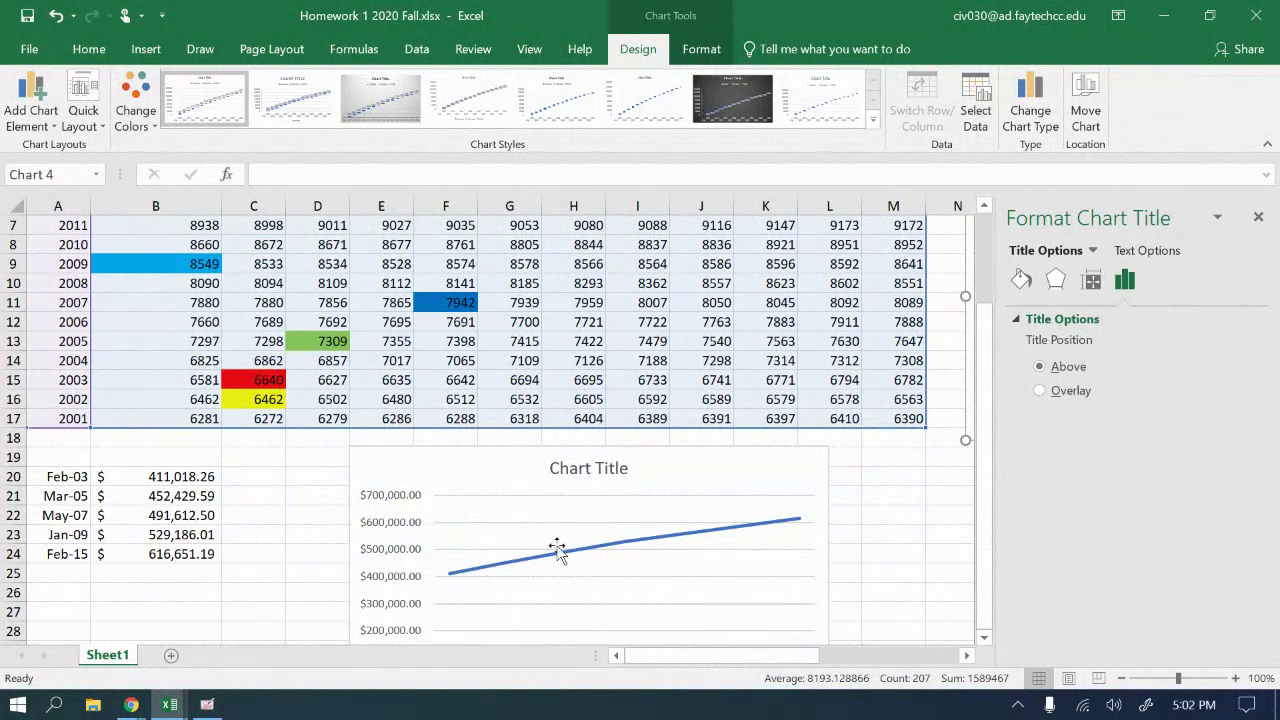
pyautogui.scroll(-2, 583, 503)
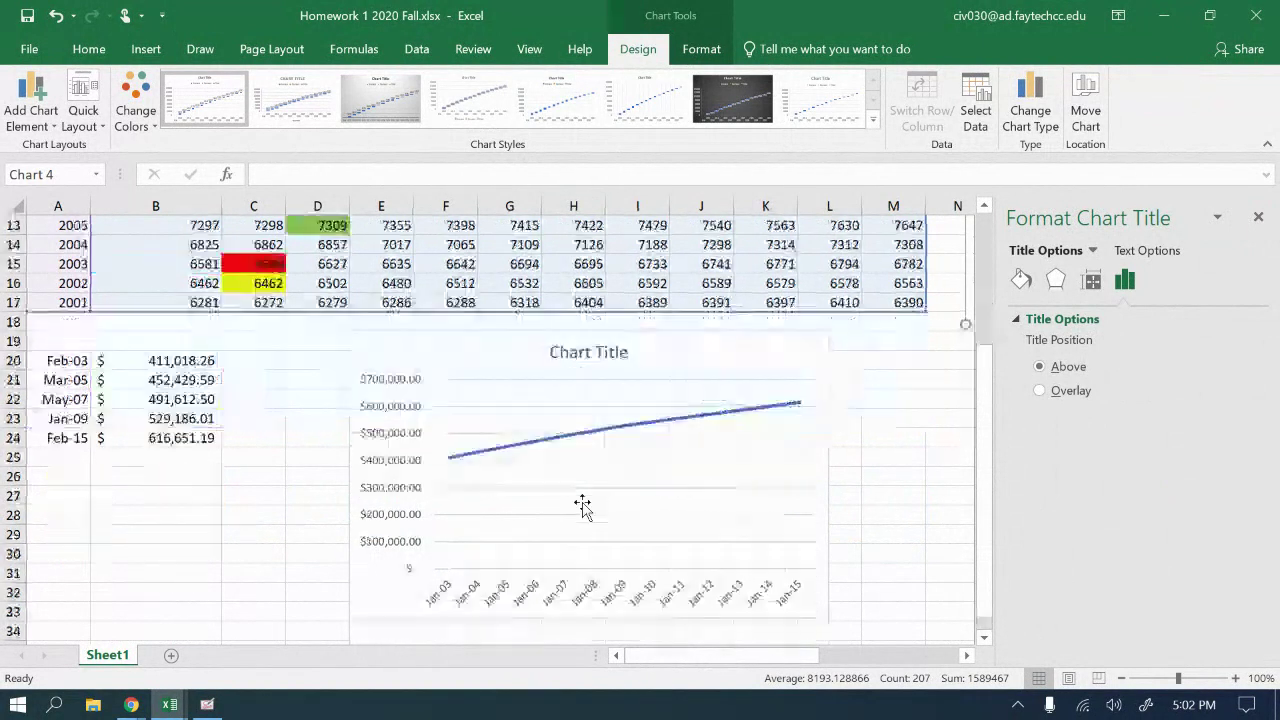
pyautogui.scroll(-2, 590, 510)
pyautogui.scroll(3, 592, 515)
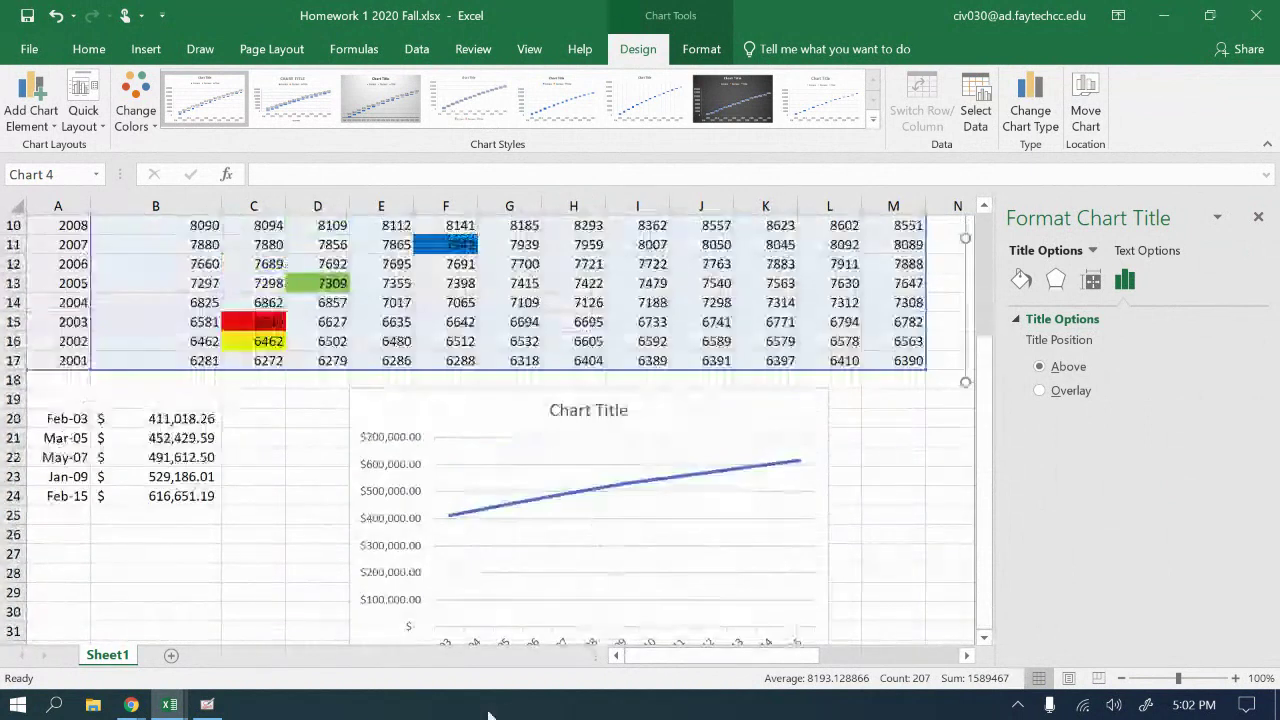
pyautogui.moveTo(745, 658); pyautogui.dragTo(903, 663)
pyautogui.scroll(3, 751, 543)
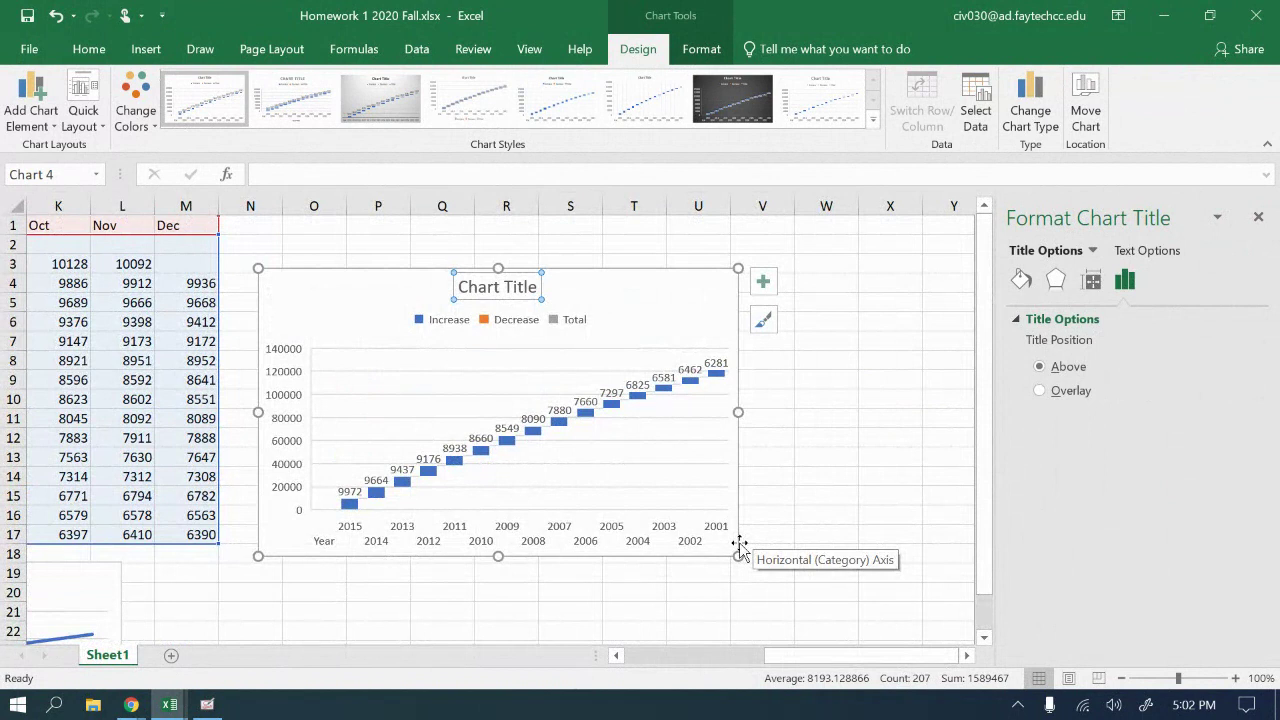
# - Clear the placeholder text from the waterfall chart's title
pyautogui.click(463, 287)
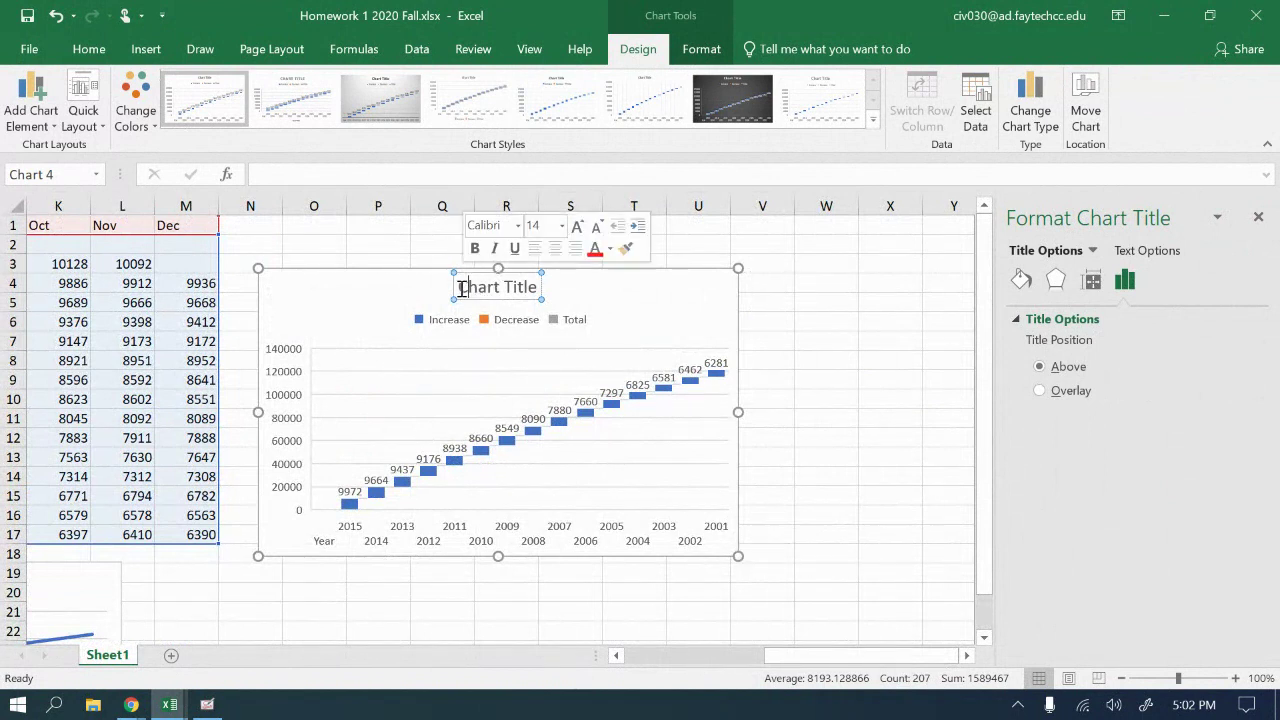
pyautogui.press('Delete')
pyautogui.press('Delete')
pyautogui.press('Delete')
pyautogui.press('Delete')
pyautogui.press('Delete')
pyautogui.press('Delete')
pyautogui.press('Delete')
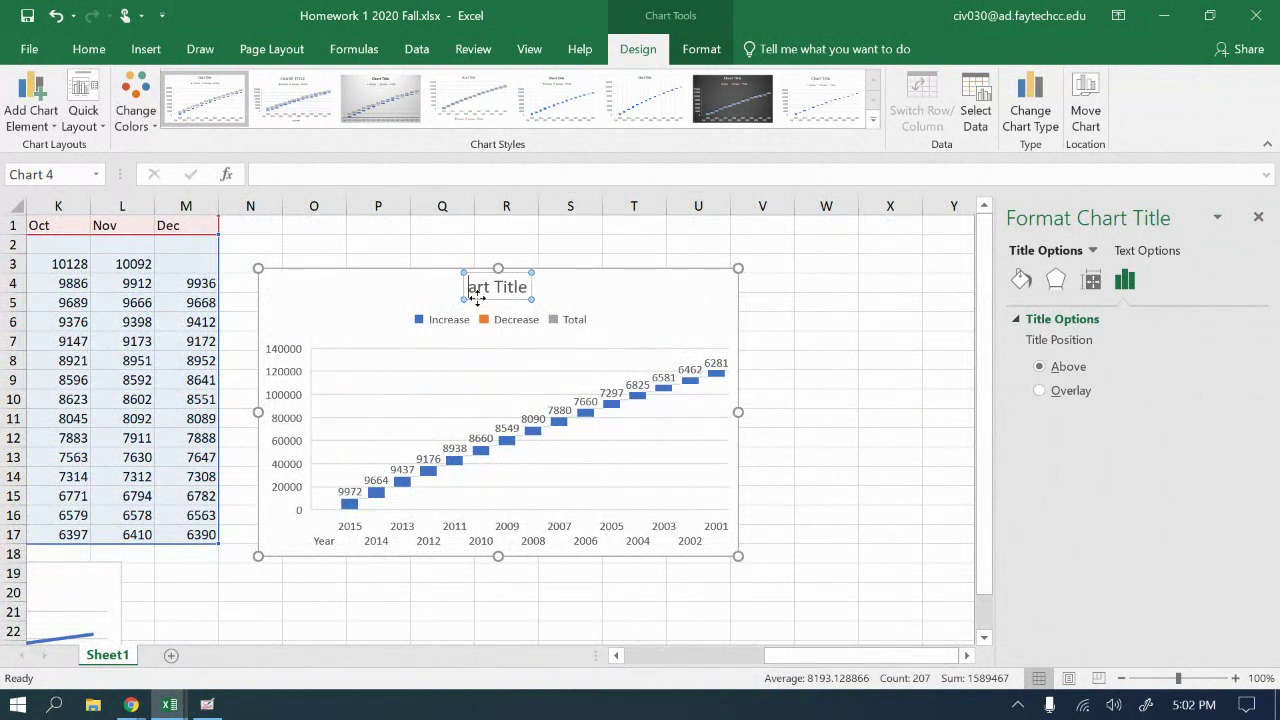
pyautogui.press('Delete')
pyautogui.press('Delete')
pyautogui.press('Delete')
pyautogui.press('Delete')
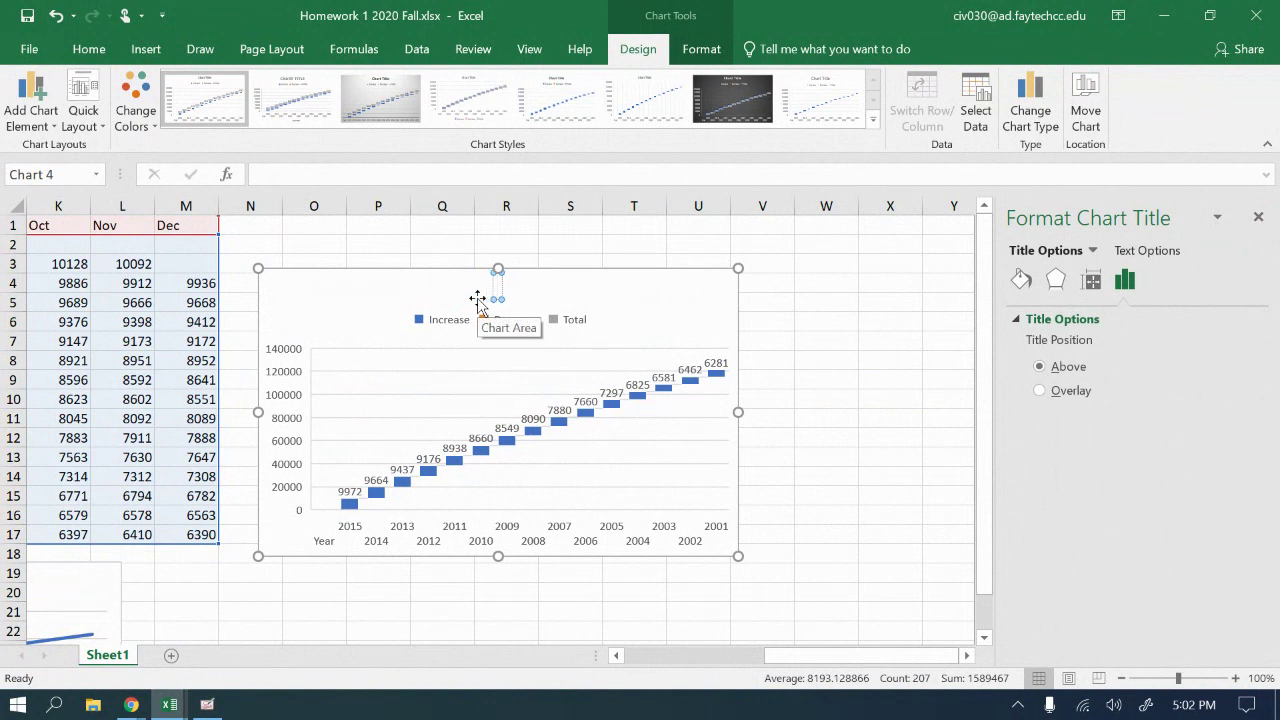
# - Delete the waterfall chart beside the index table
pyautogui.click(286, 492)
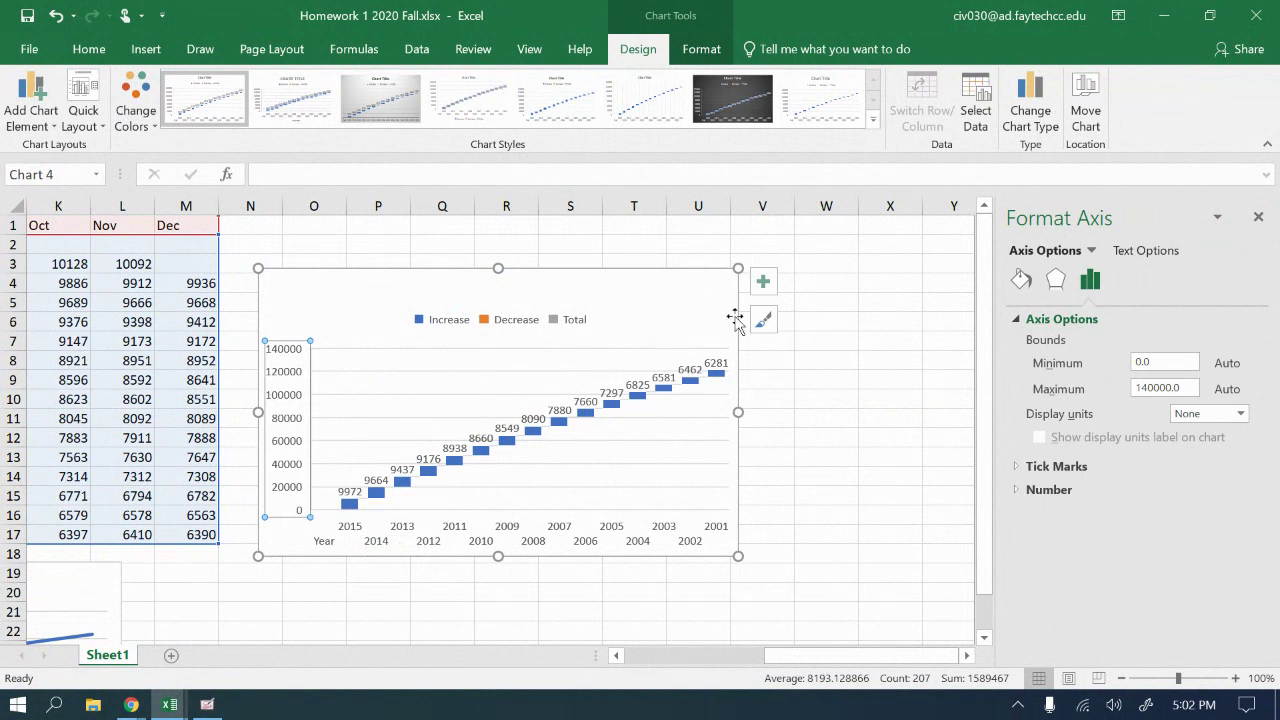
pyautogui.click(702, 290)
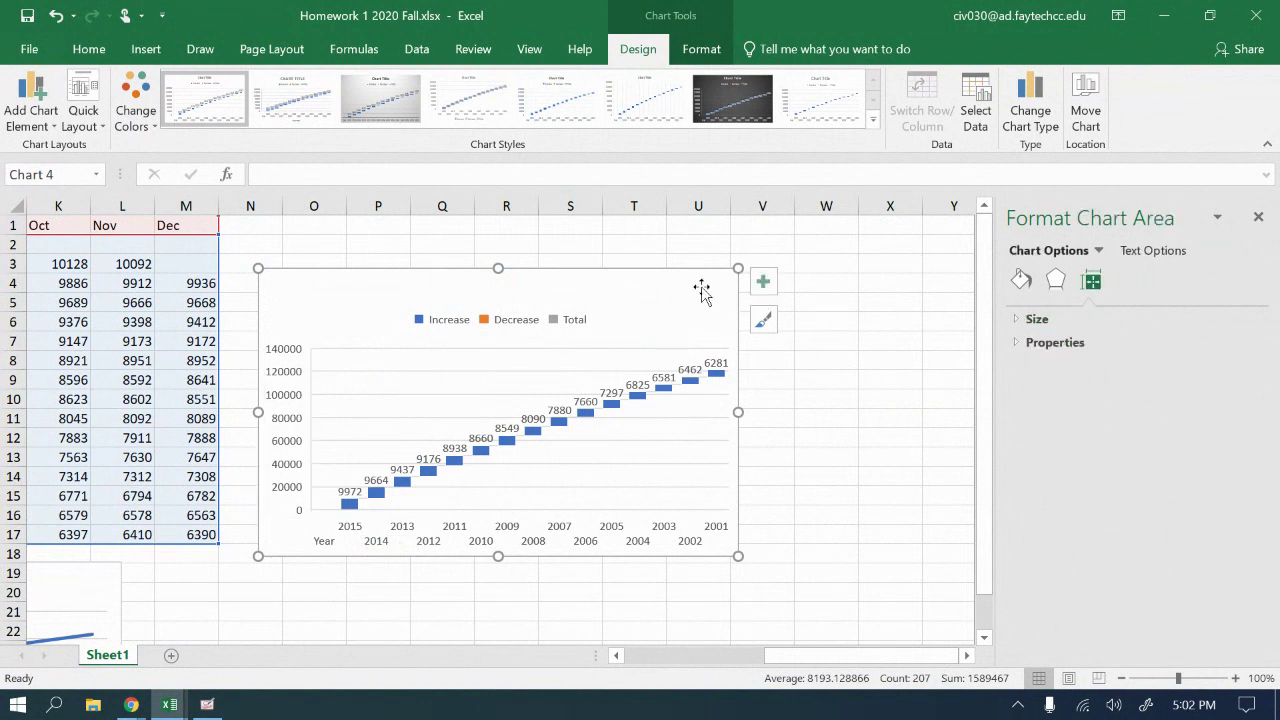
pyautogui.press('Delete')
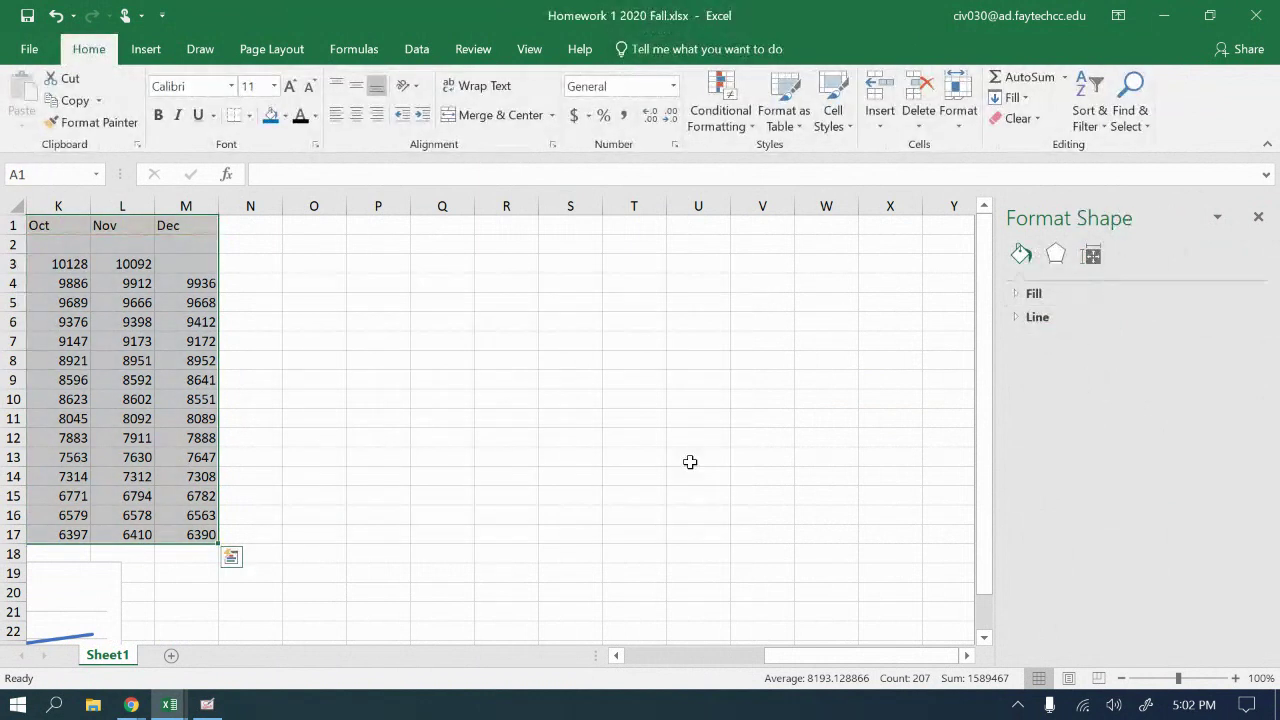
# - Review the recommended charts for the selected index table once more
pyautogui.click(148, 50)
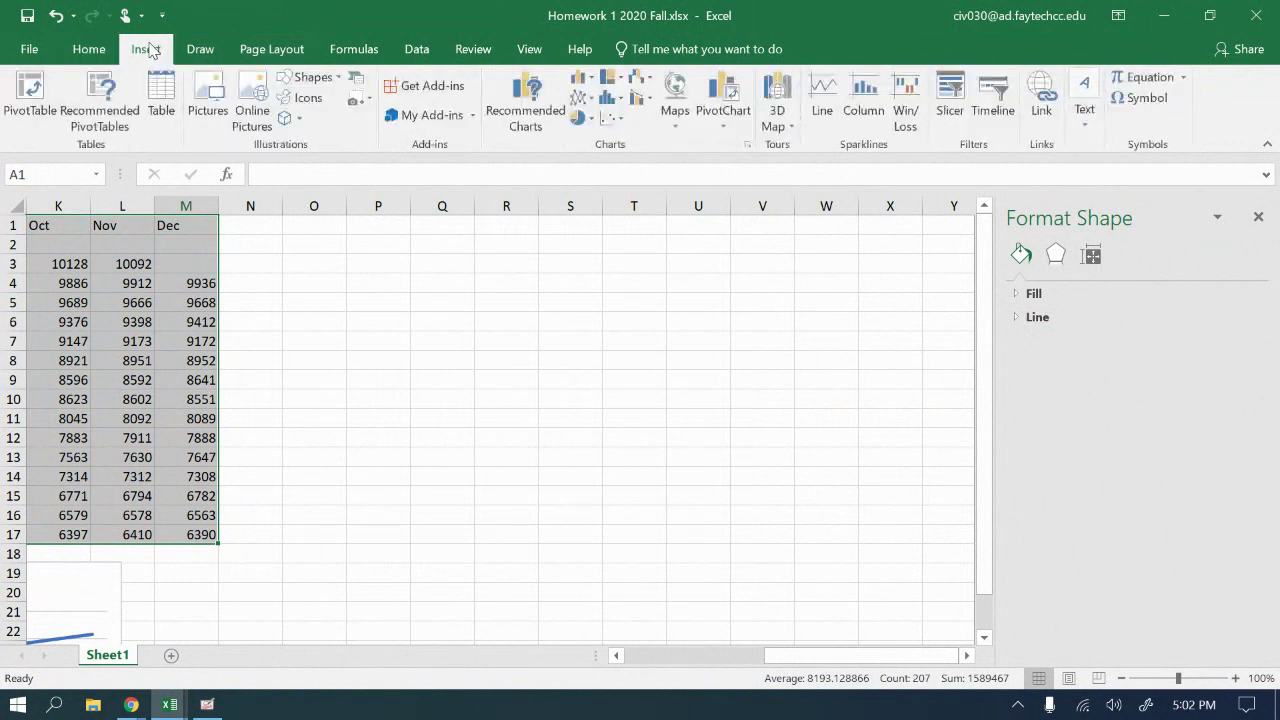
pyautogui.click(522, 118)
pyautogui.scroll(-3, 505, 555)
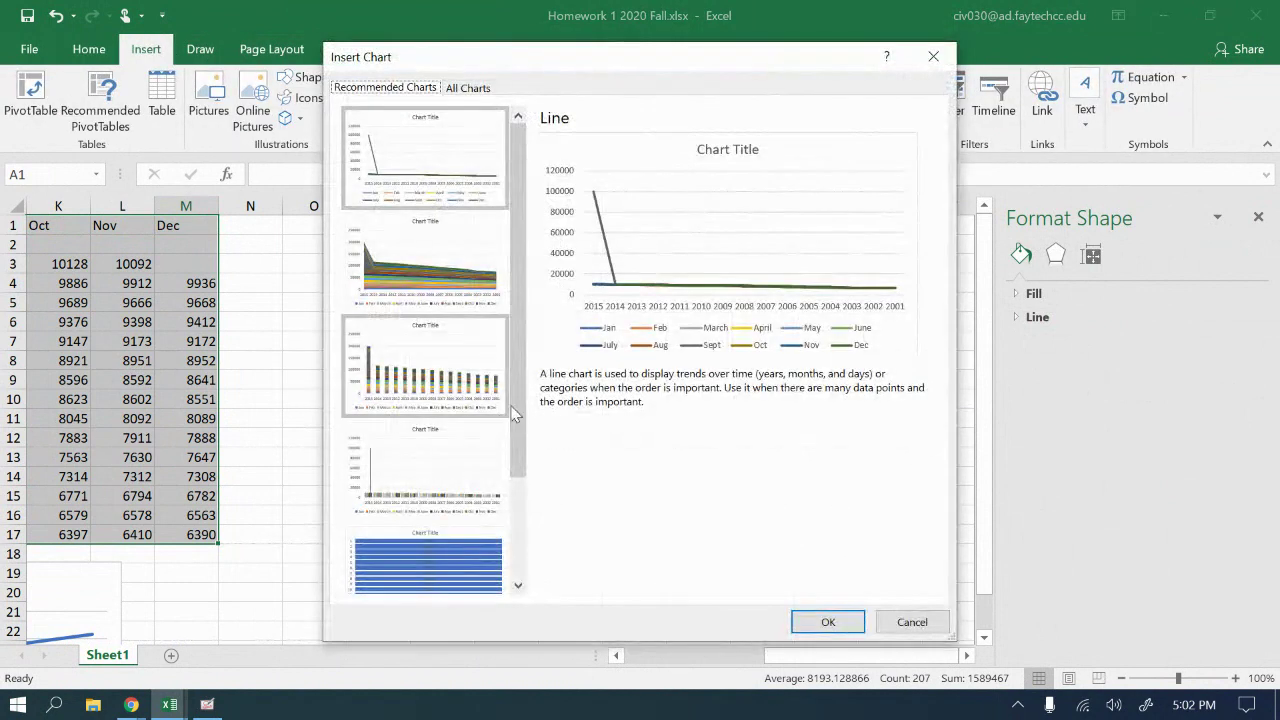
pyautogui.scroll(5, 503, 573)
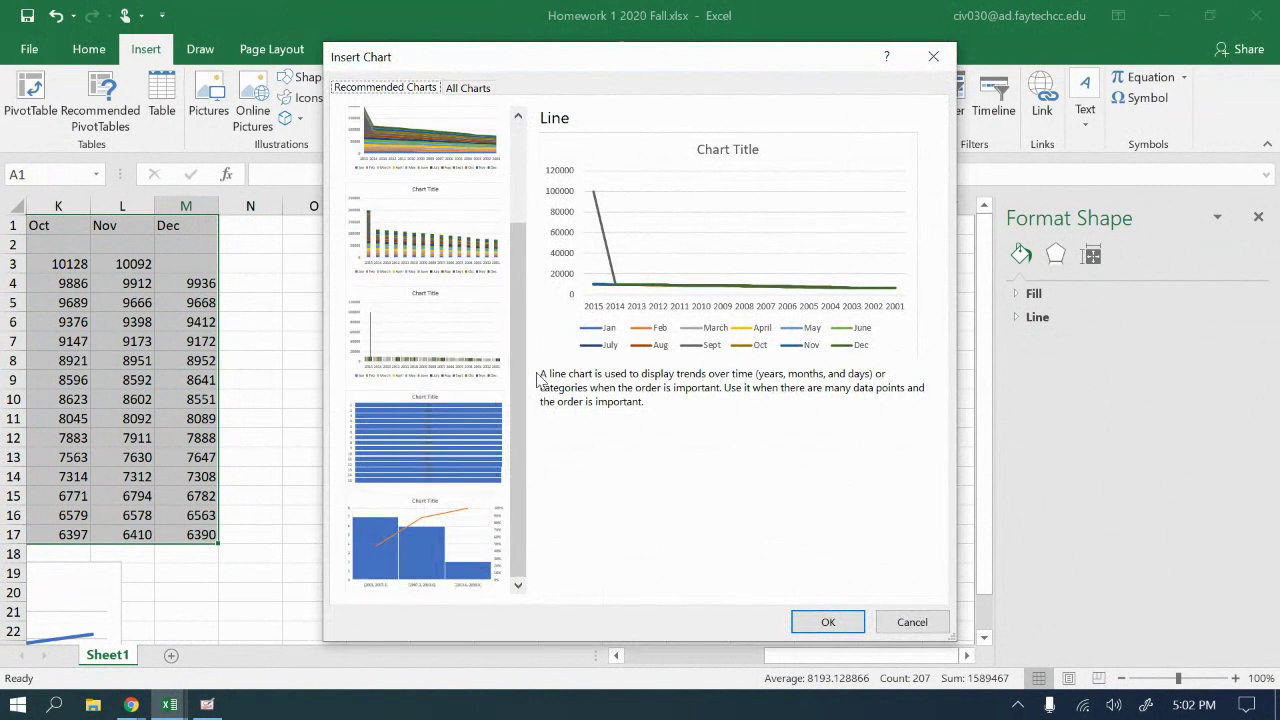
# - Compare the Radar, Treemap, Sunburst, Histogram, Waterfall and Box & Whisker types and insert a Funnel chart of the index table
pyautogui.click(472, 88)
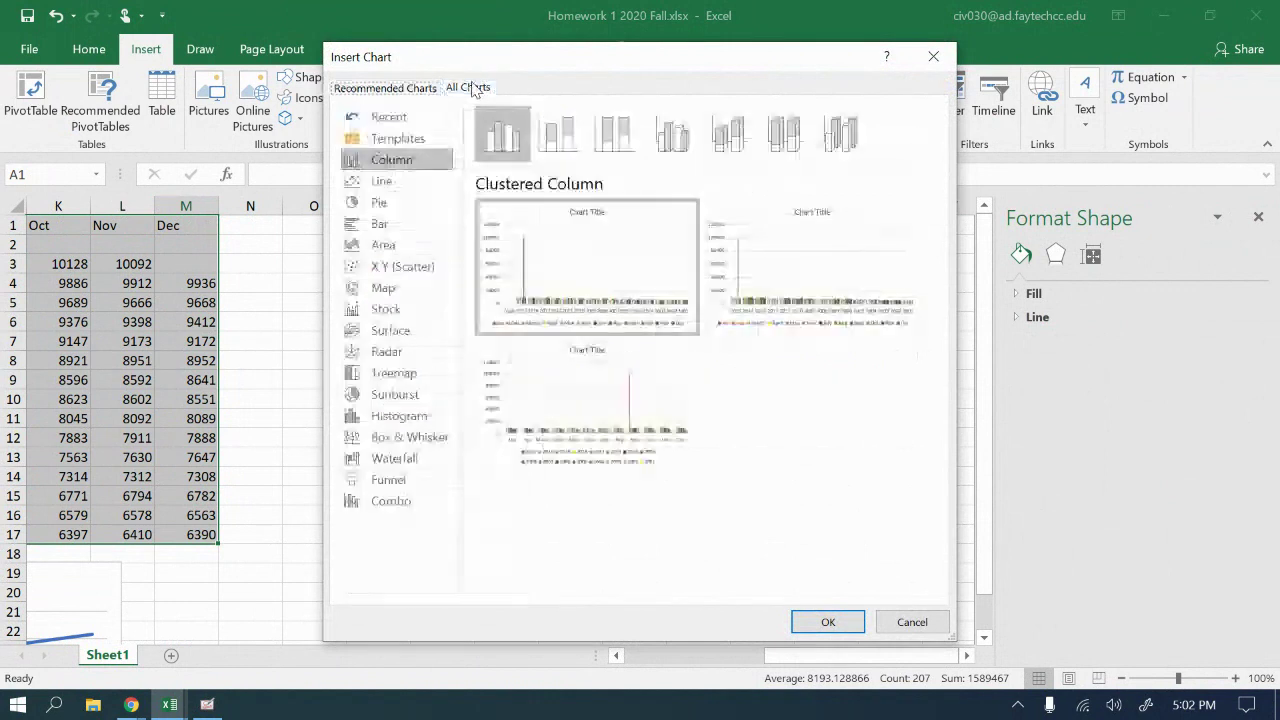
pyautogui.click(375, 353)
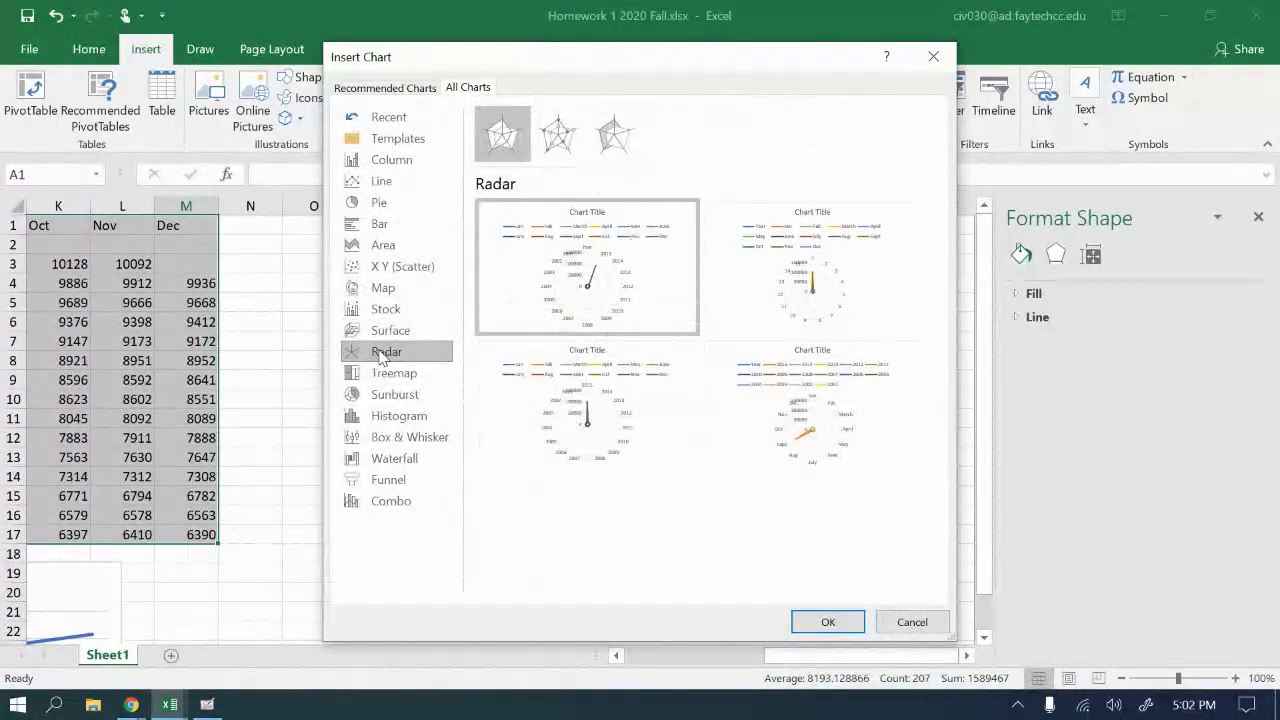
pyautogui.click(385, 376)
pyautogui.click(385, 396)
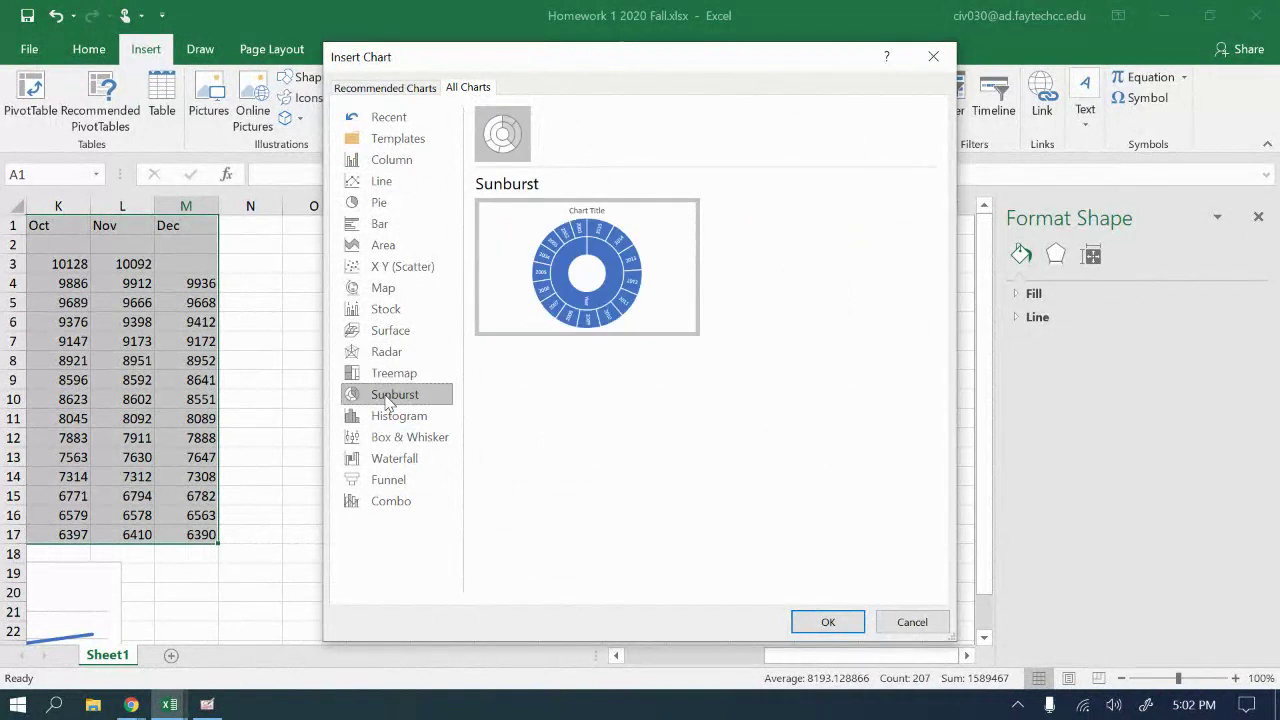
pyautogui.click(390, 418)
pyautogui.click(395, 458)
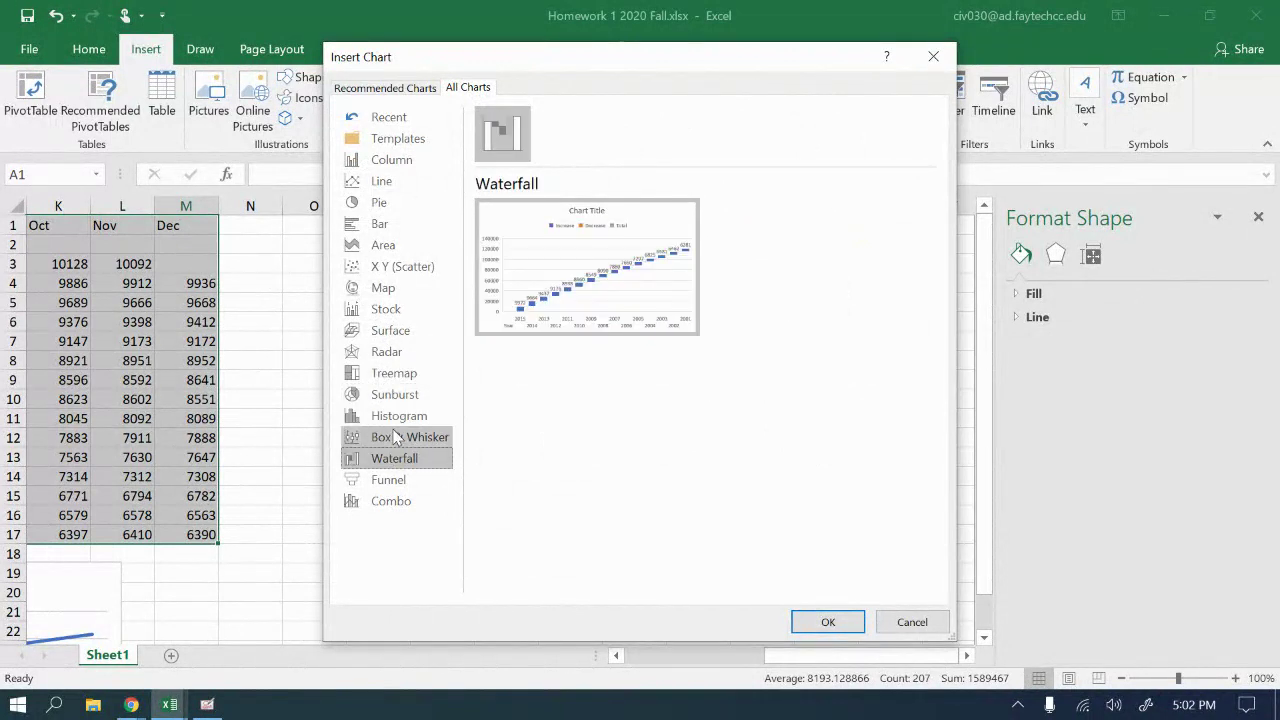
pyautogui.click(398, 437)
pyautogui.click(390, 479)
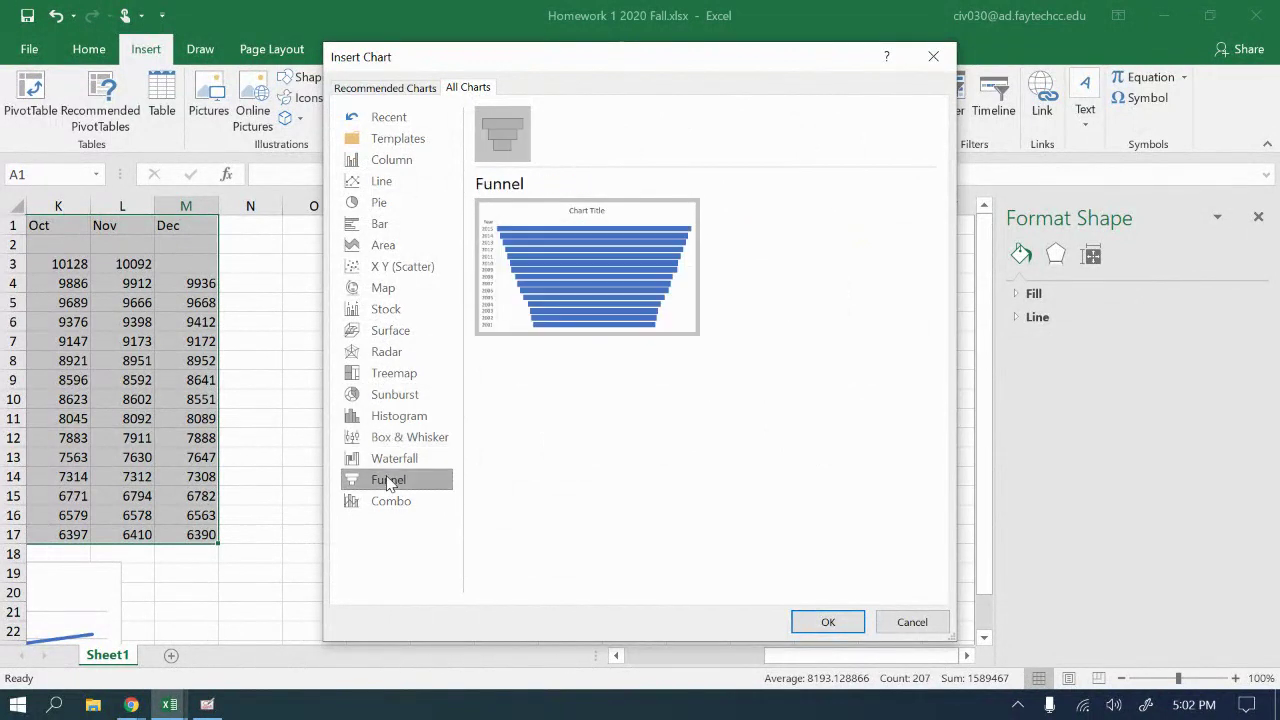
pyautogui.click(836, 621)
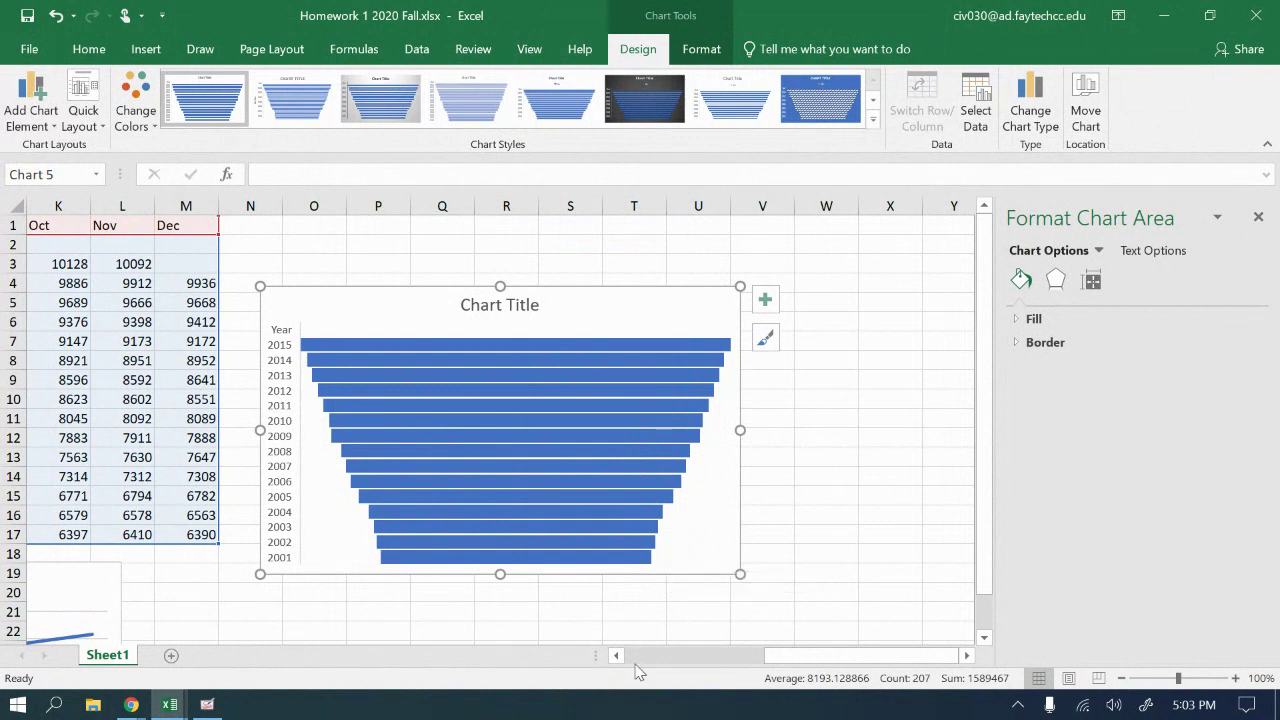
# - Inspect the Jan-09 date in A23 and the escalated cost formula in B23
pyautogui.moveTo(811, 653); pyautogui.dragTo(560, 656)
pyautogui.scroll(-1, 149, 591)
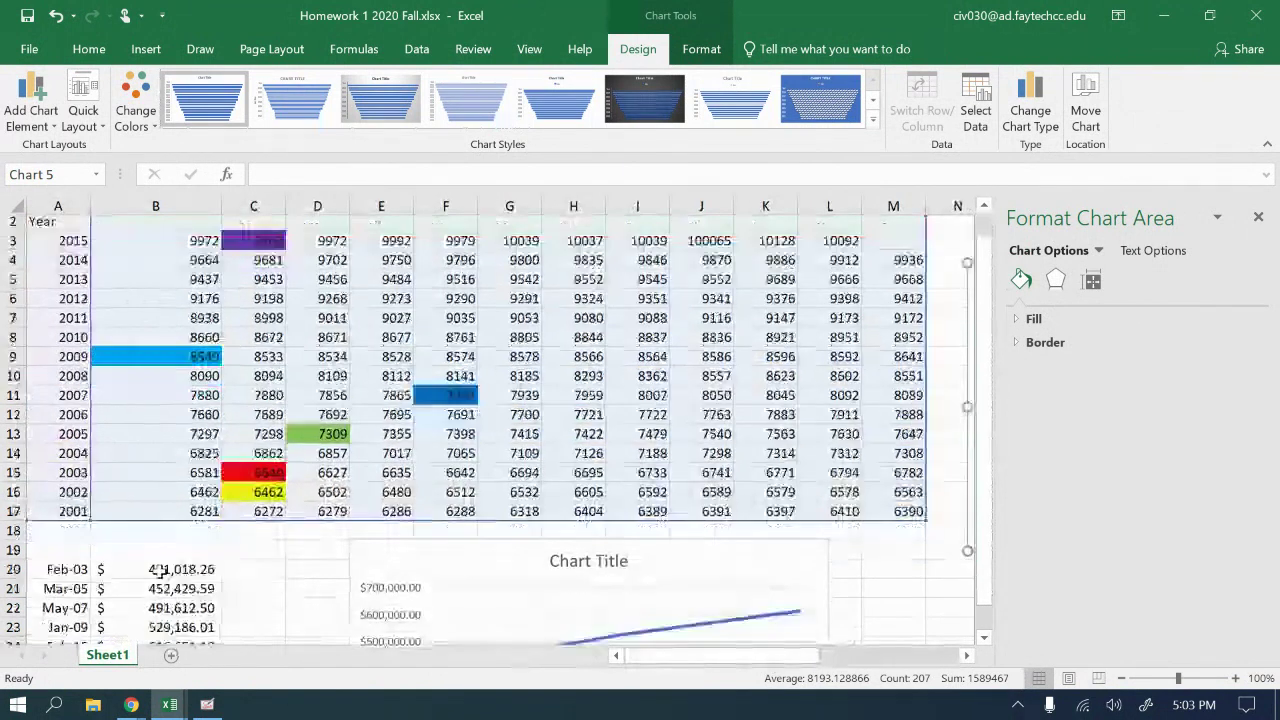
pyautogui.click(64, 593)
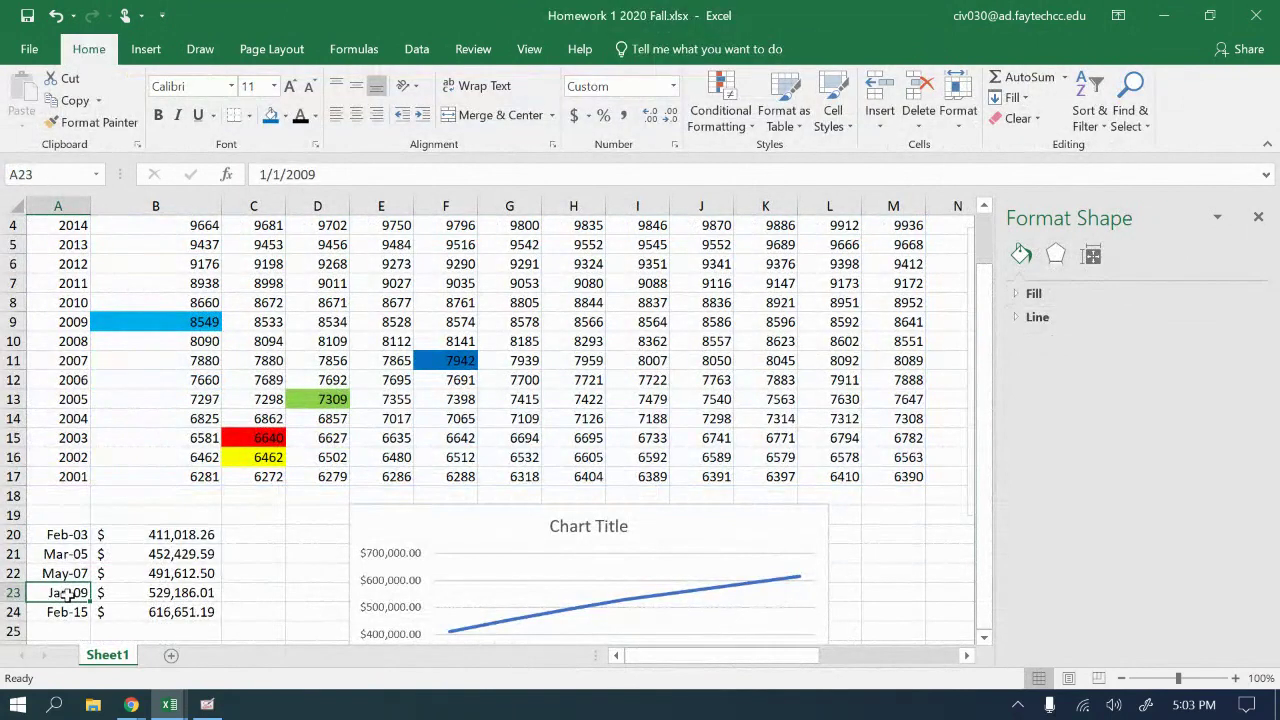
pyautogui.click(197, 592)
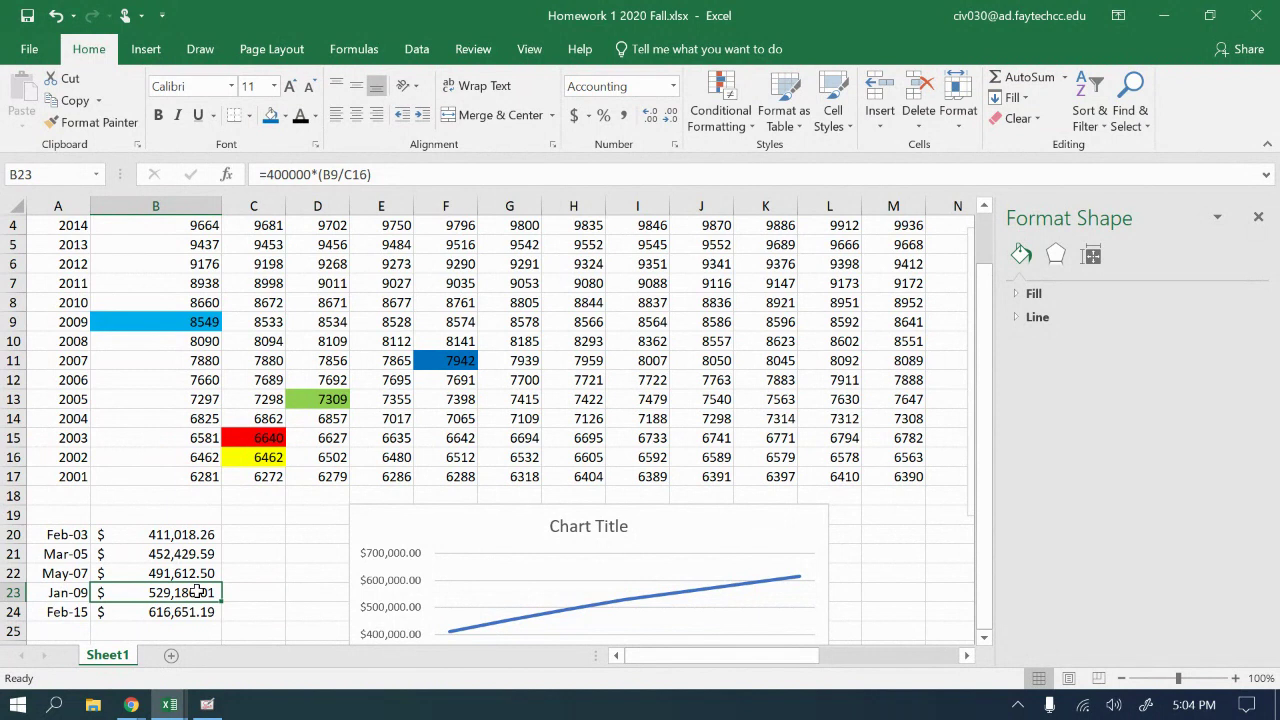
# - Enter the list number "1)" in cell A35 below the cost table and save the workbook
pyautogui.scroll(-6, 197, 592)
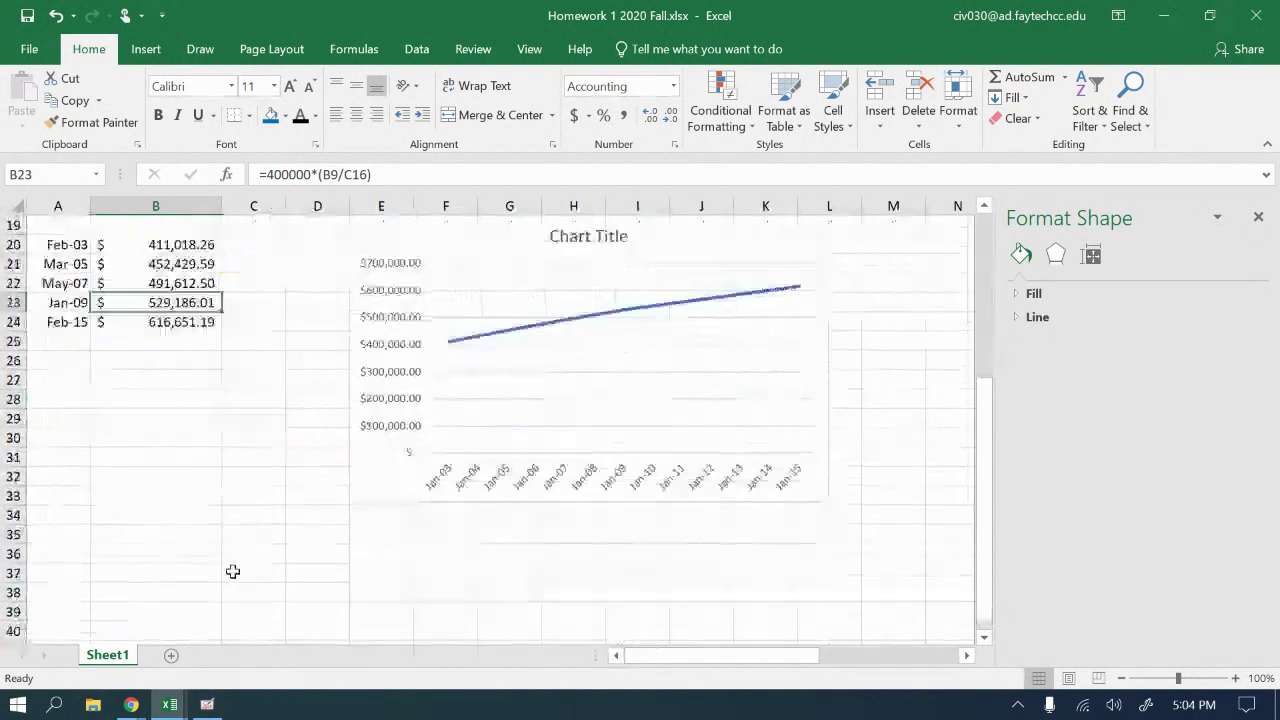
pyautogui.click(80, 458)
pyautogui.click(85, 476)
pyautogui.write('1')
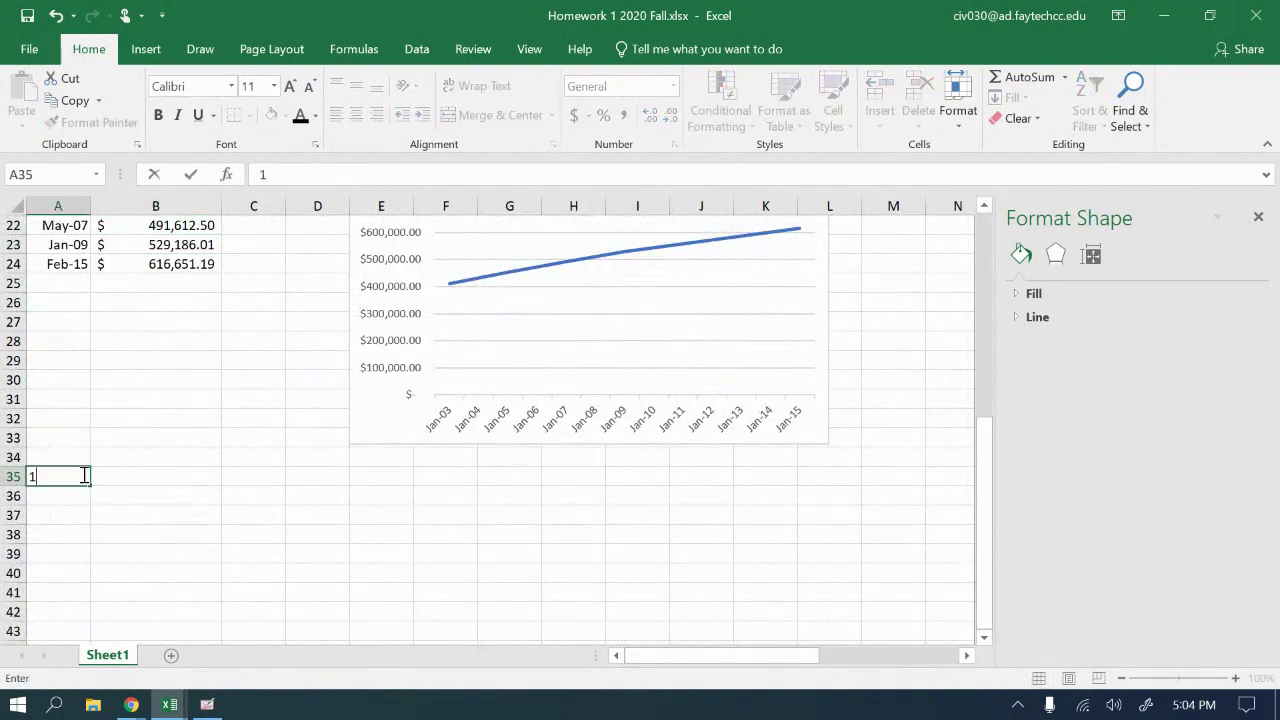
pyautogui.write(')')
pyautogui.click(27, 17)
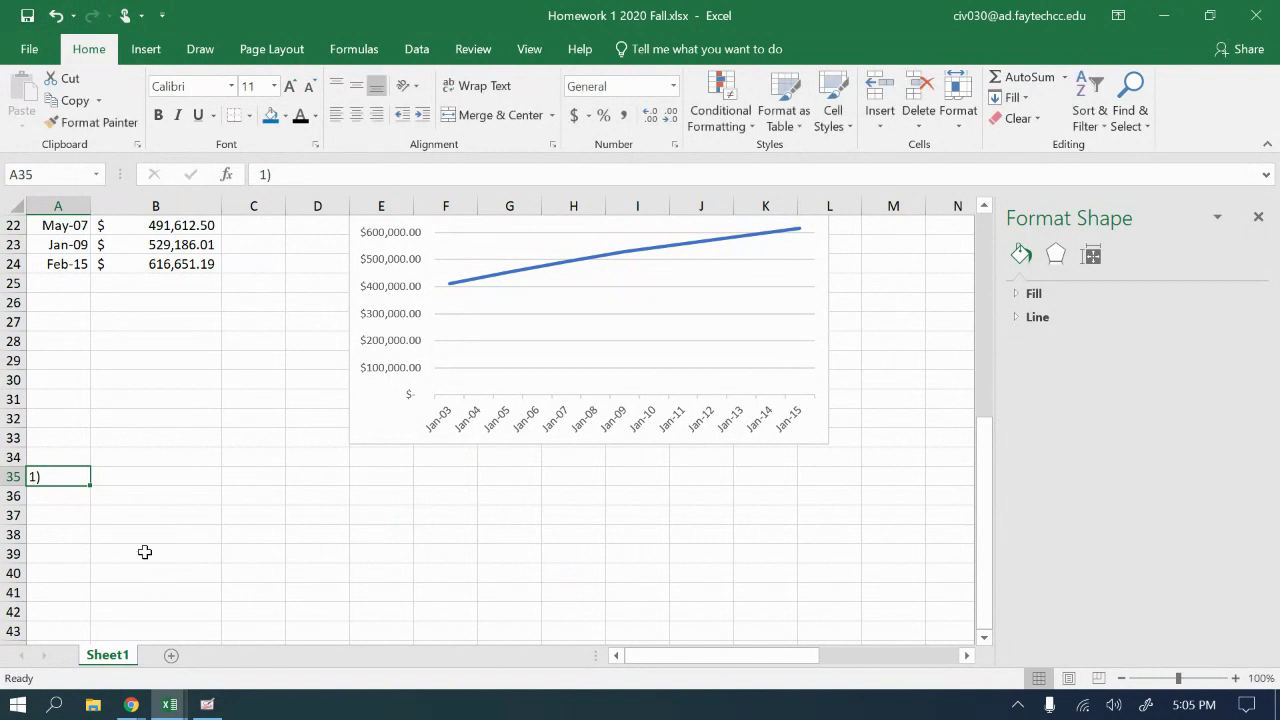
# - Switch to Chrome, go to the Module Five course page and open the Homework 2.pdf attachment to read the assignment
pyautogui.scroll(2, 410, 466)
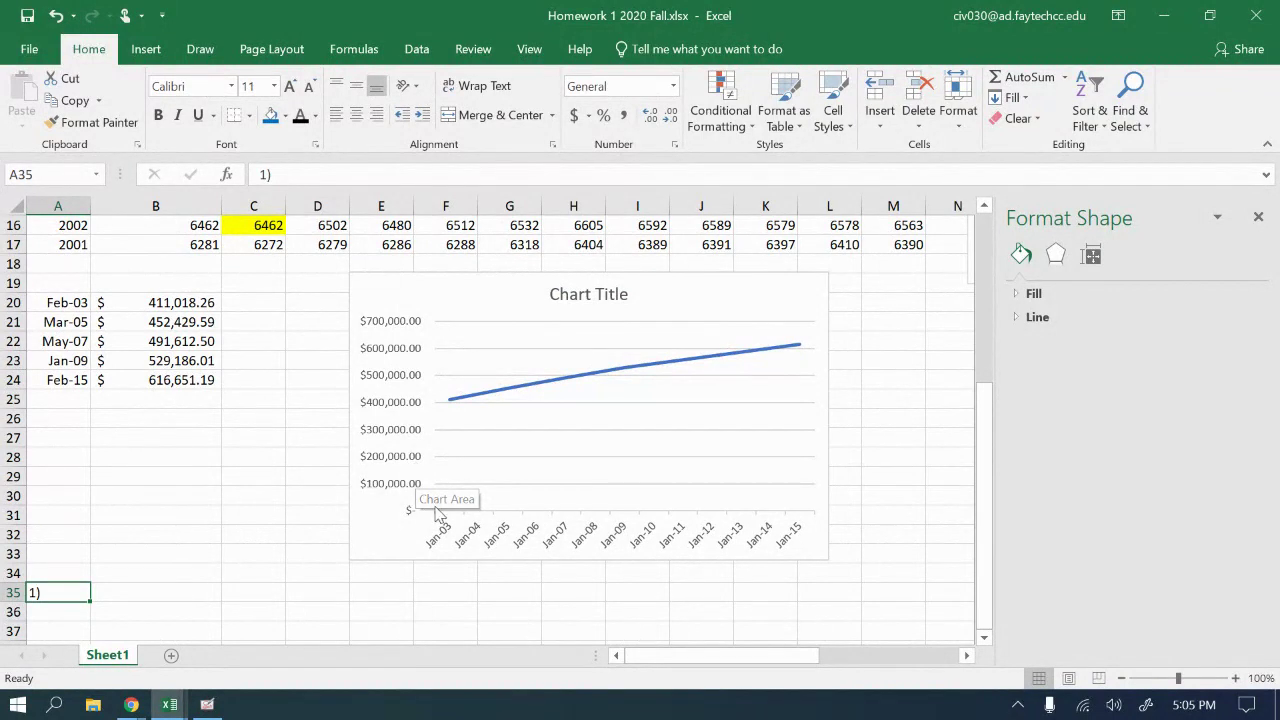
pyautogui.click(129, 706)
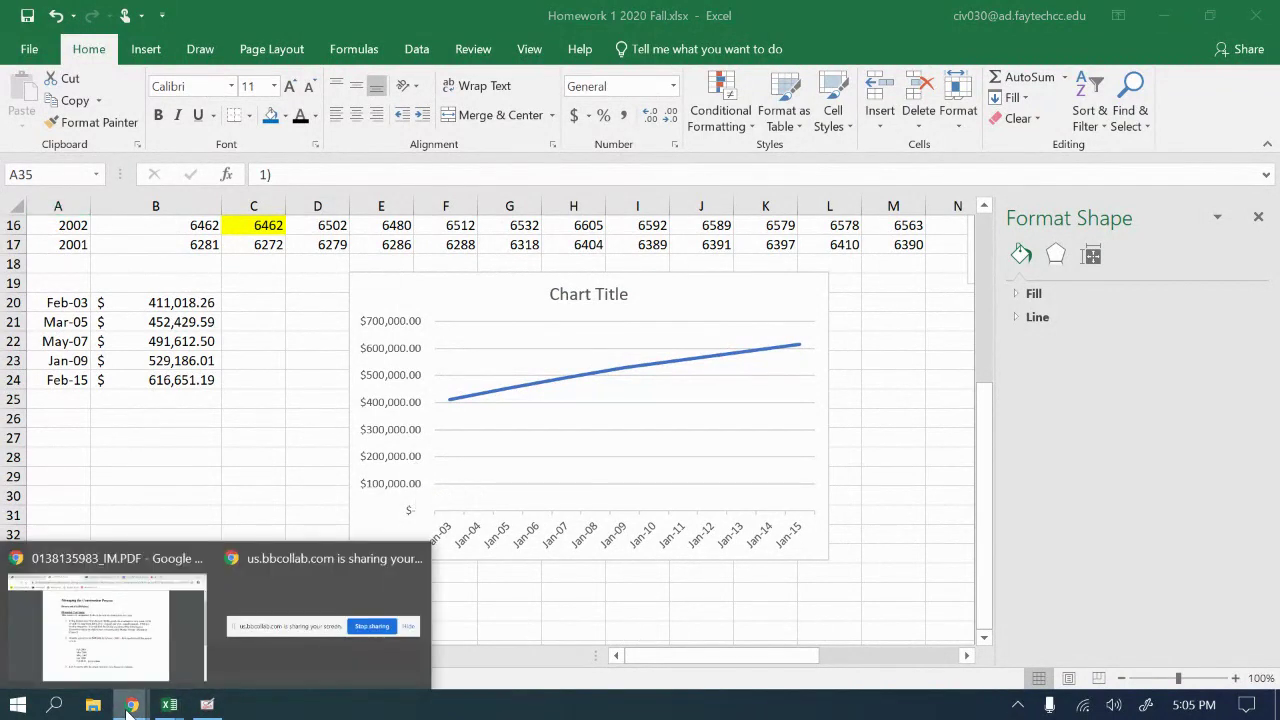
pyautogui.click(100, 630)
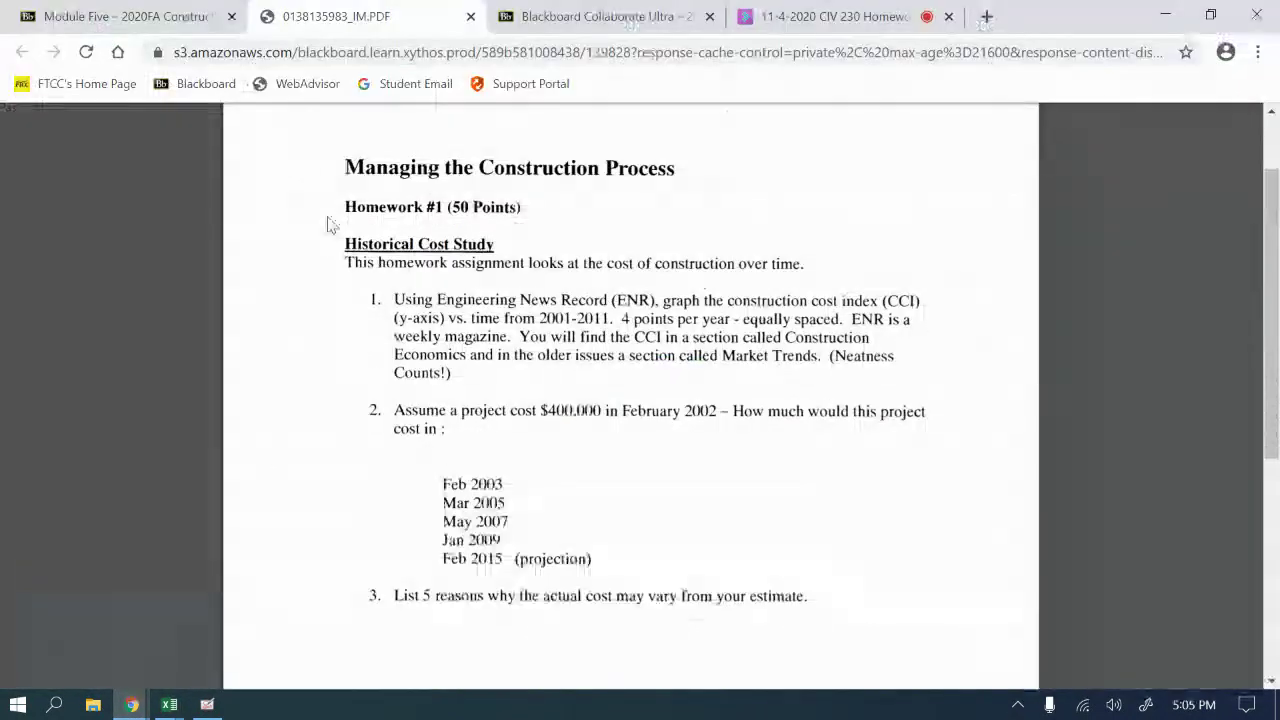
pyautogui.click(214, 22)
pyautogui.scroll(-1, 390, 385)
pyautogui.scroll(-2, 390, 385)
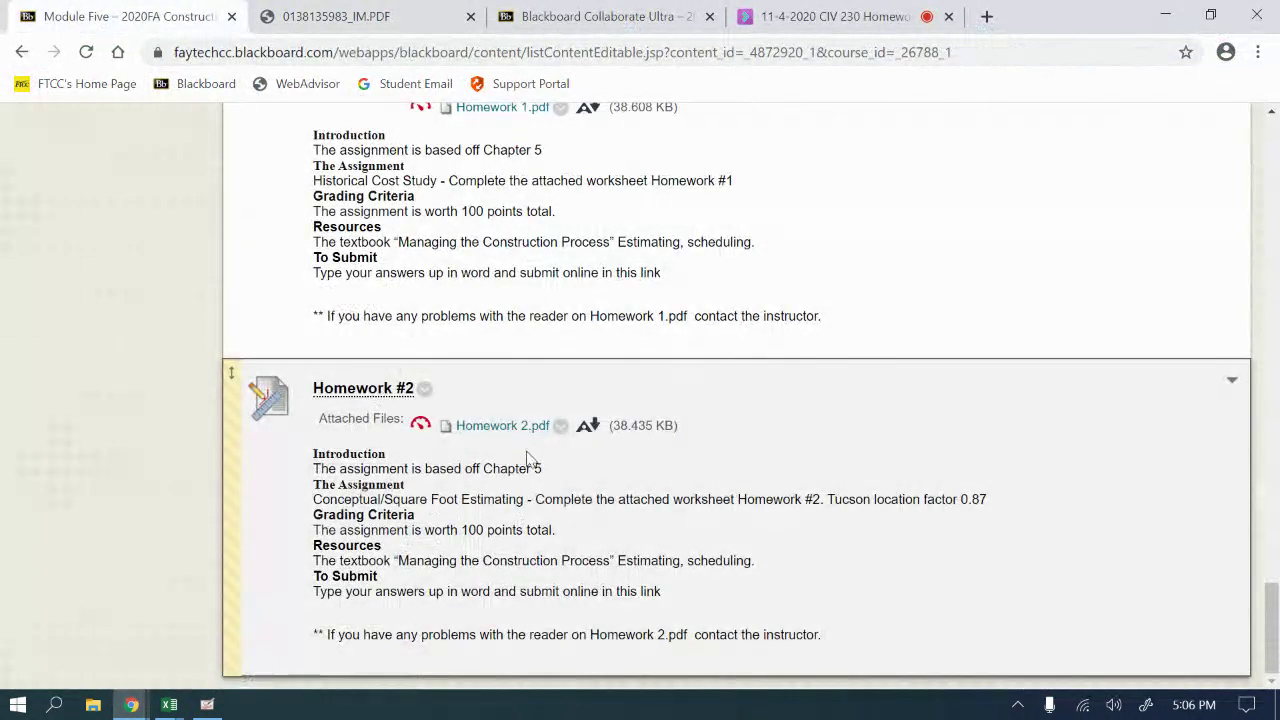
pyautogui.click(505, 428)
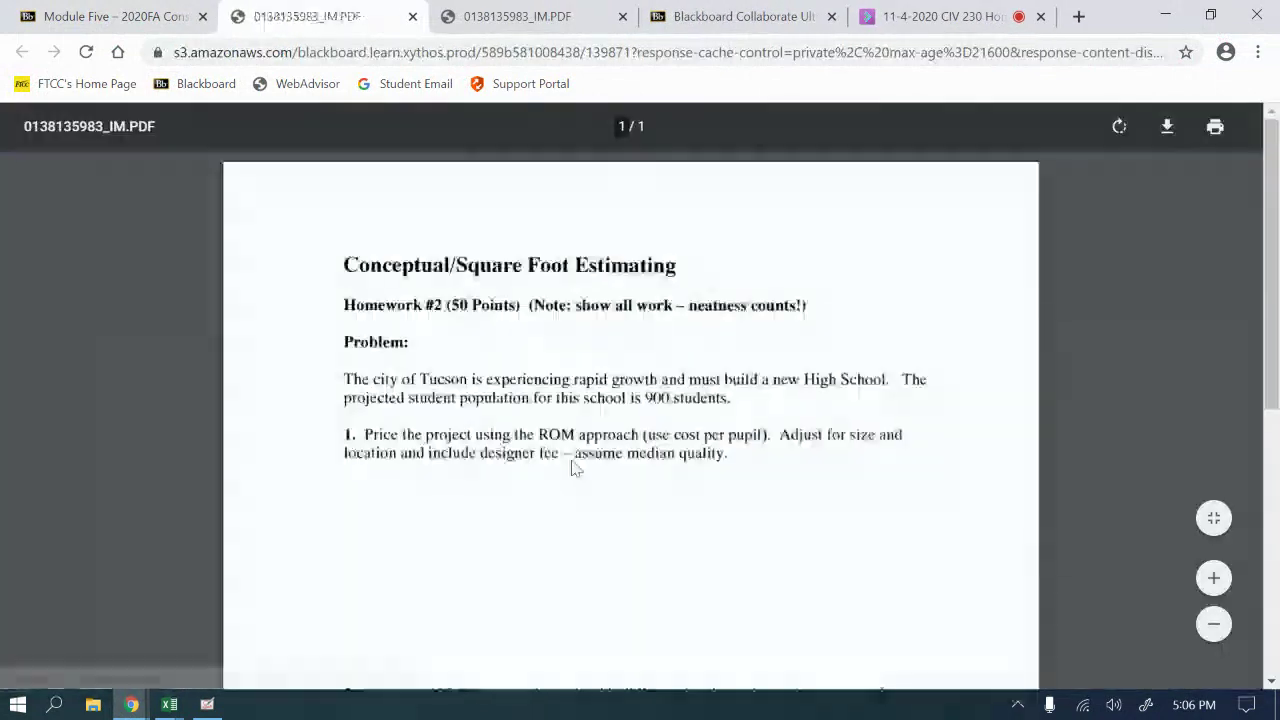
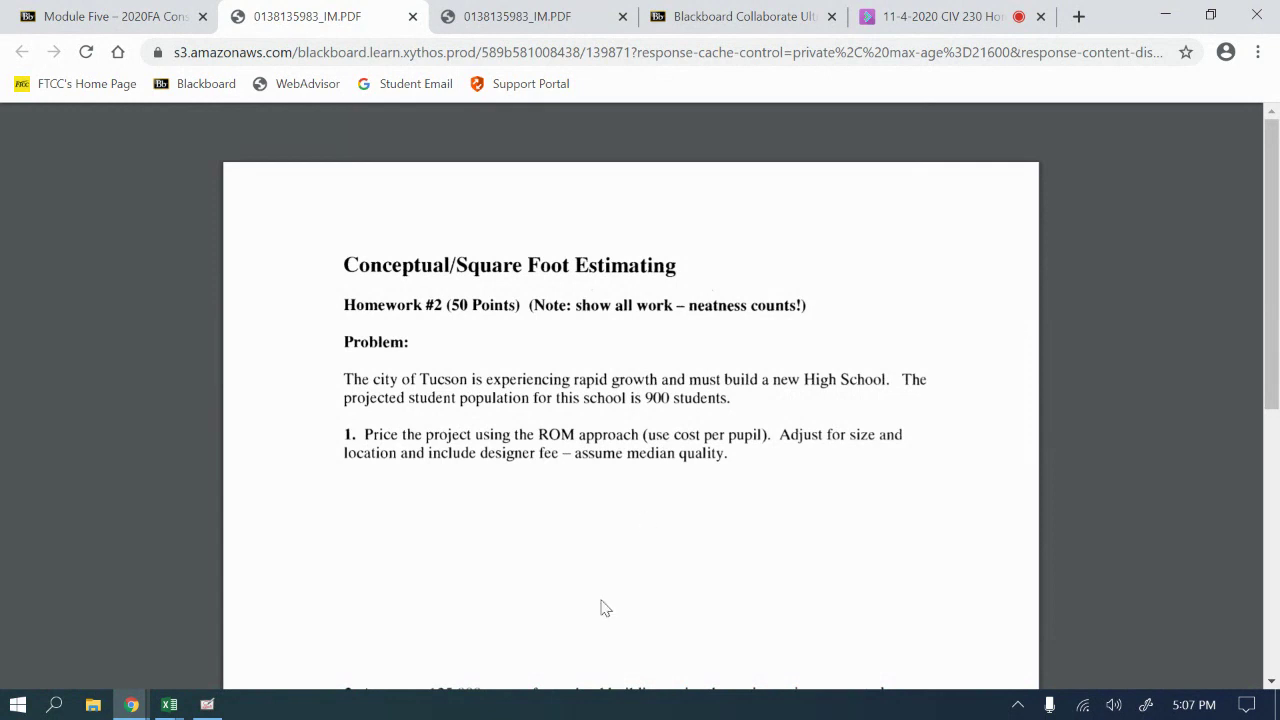
# - Switch to the Homework 1 2020 Fall workbook in Excel and inspect the escalated cost formulas in B22, B23 and B24
pyautogui.click(160, 705)
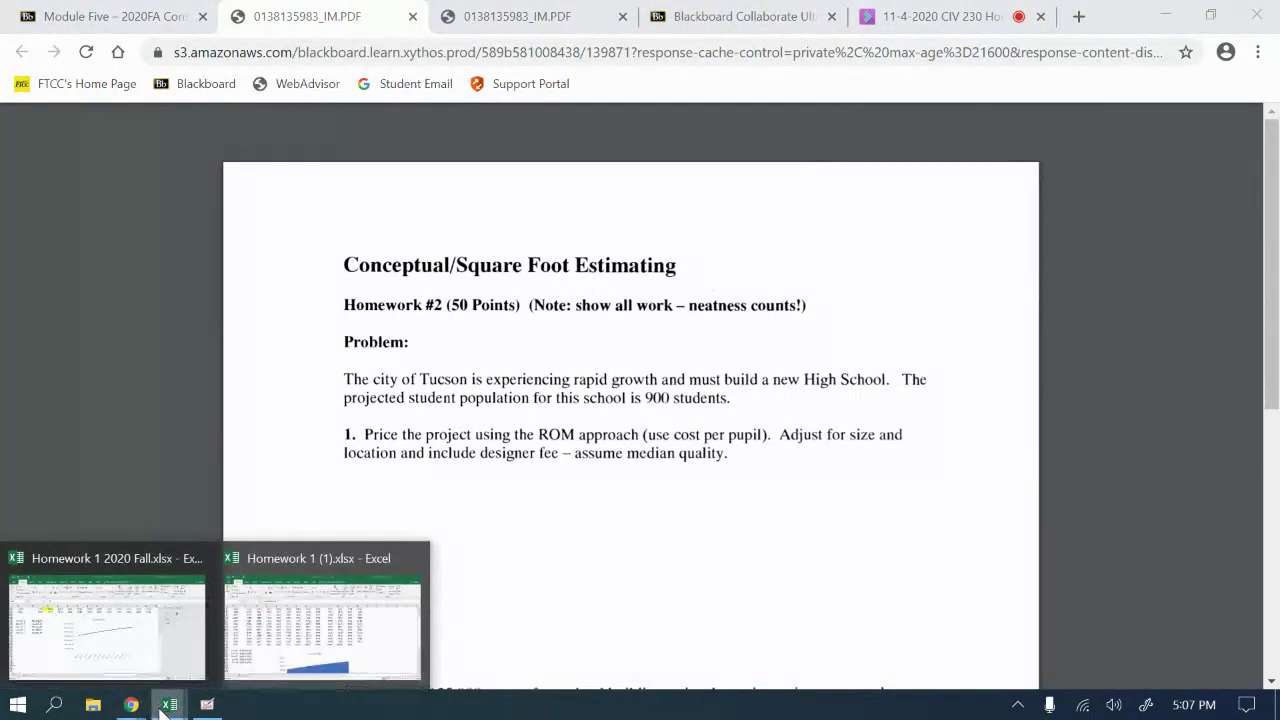
pyautogui.moveTo(176, 668)
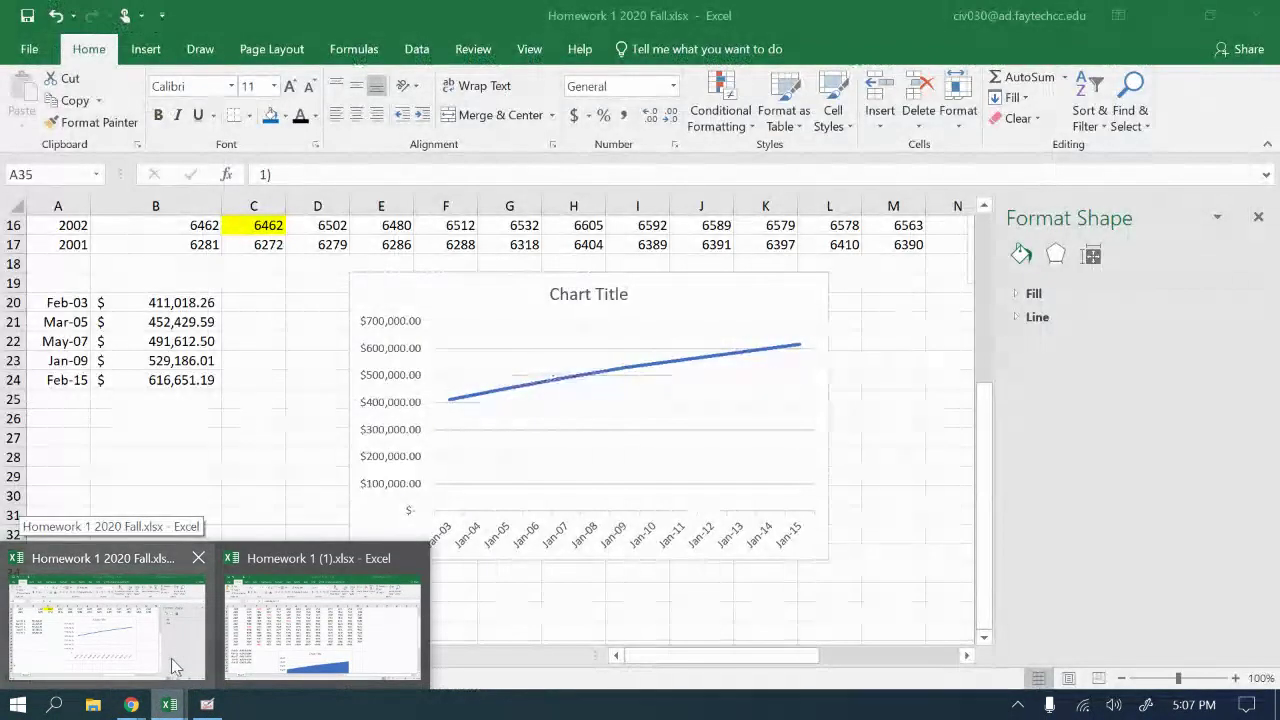
pyautogui.click(176, 668)
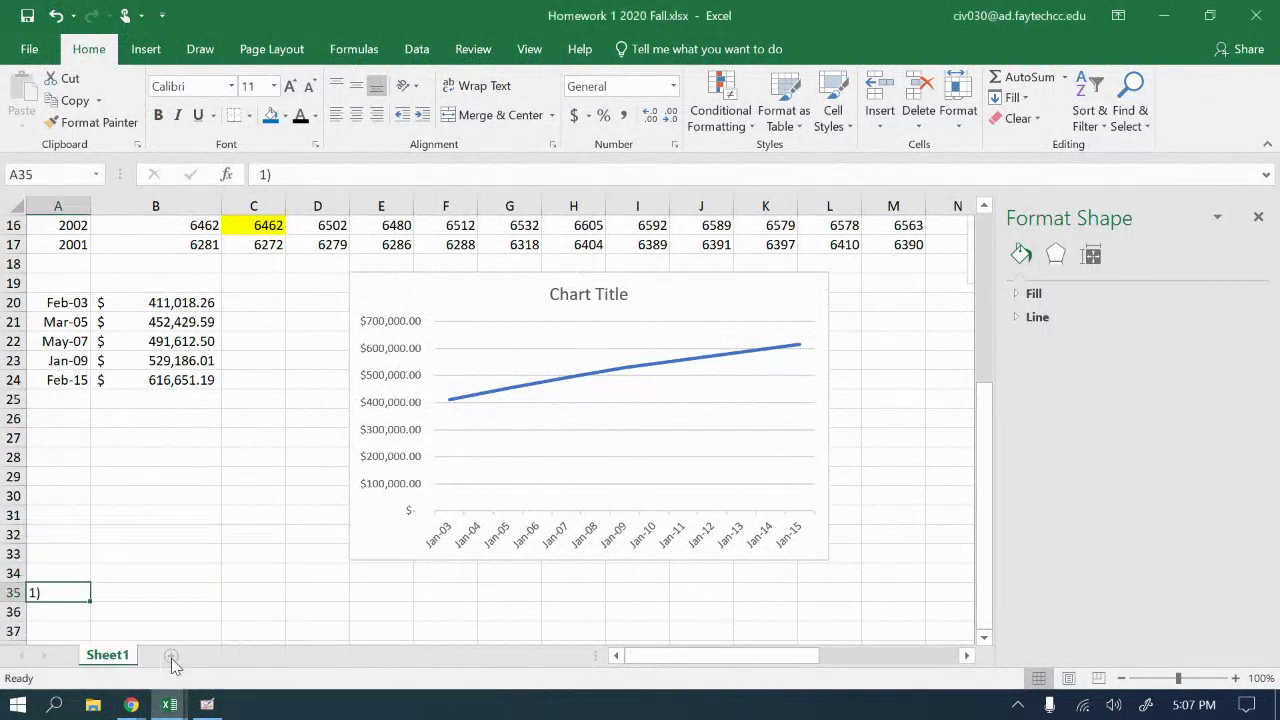
pyautogui.scroll(3, 98, 268)
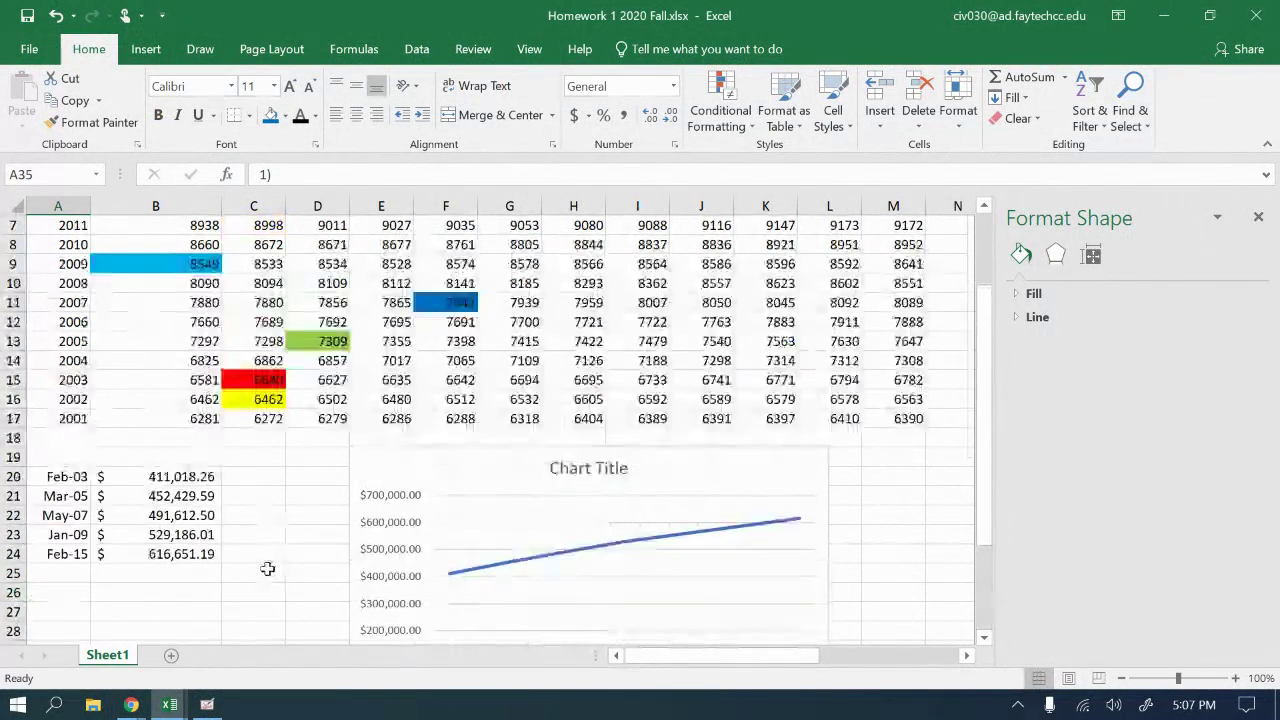
pyautogui.click(176, 552)
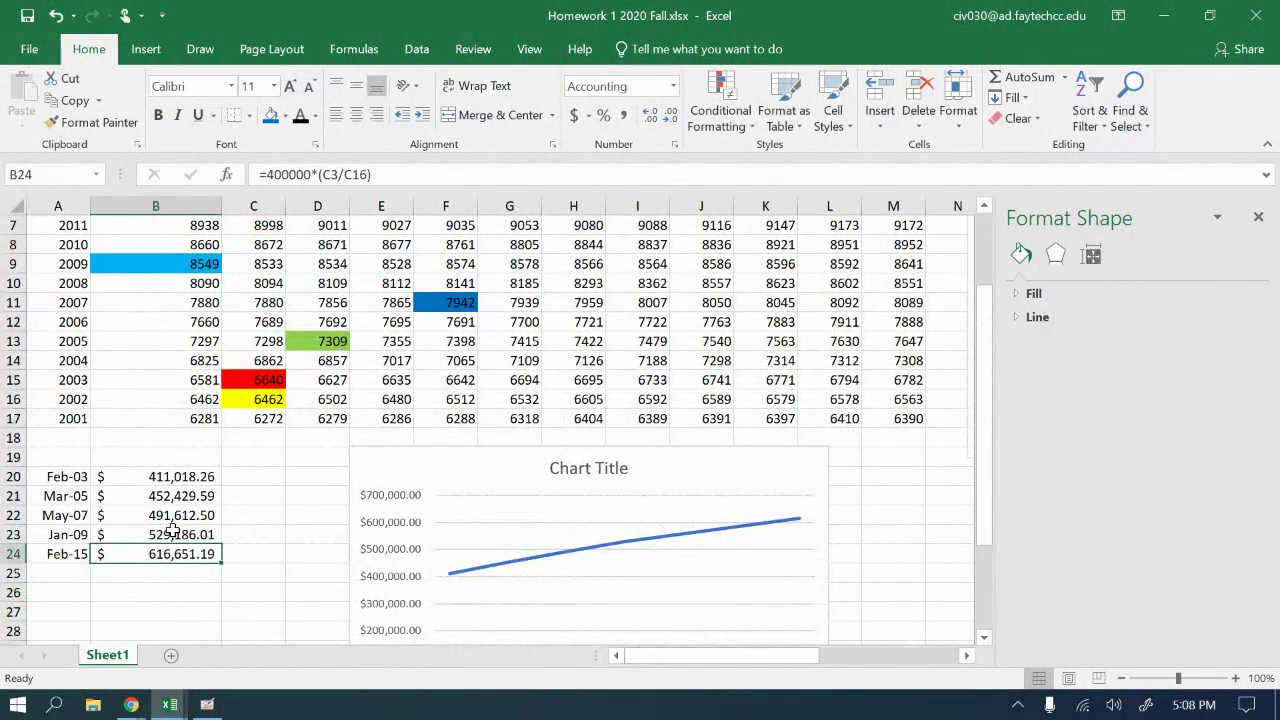
pyautogui.click(174, 535)
pyautogui.click(172, 516)
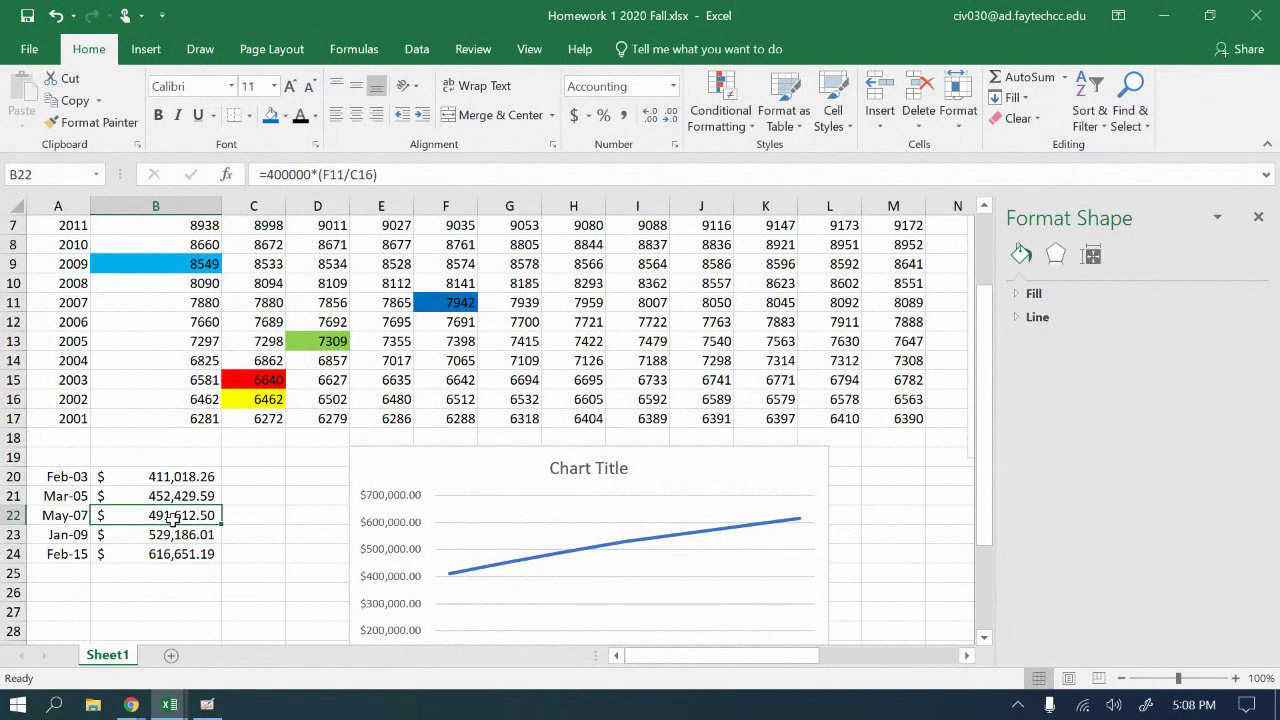
pyautogui.click(176, 535)
pyautogui.click(181, 553)
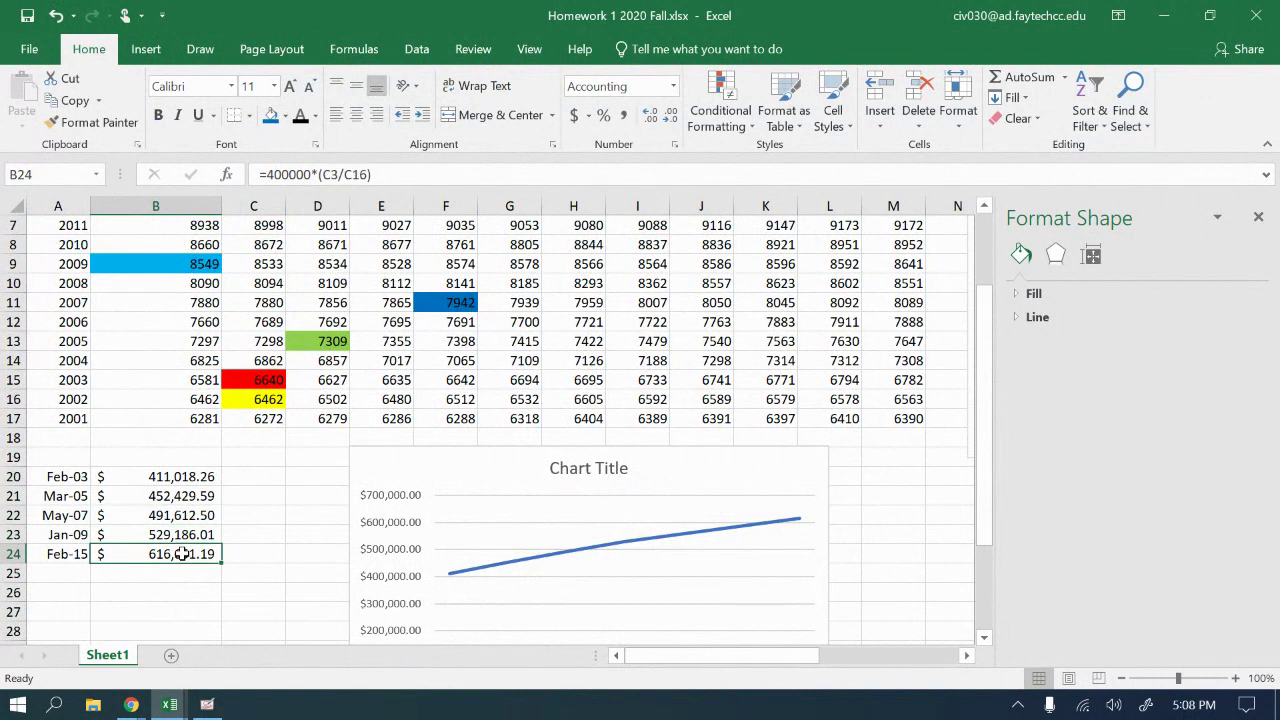
# - Review the index table and the cost line chart, and close the Homework 1 2020 Fall workbook
pyautogui.scroll(-3, 388, 555)
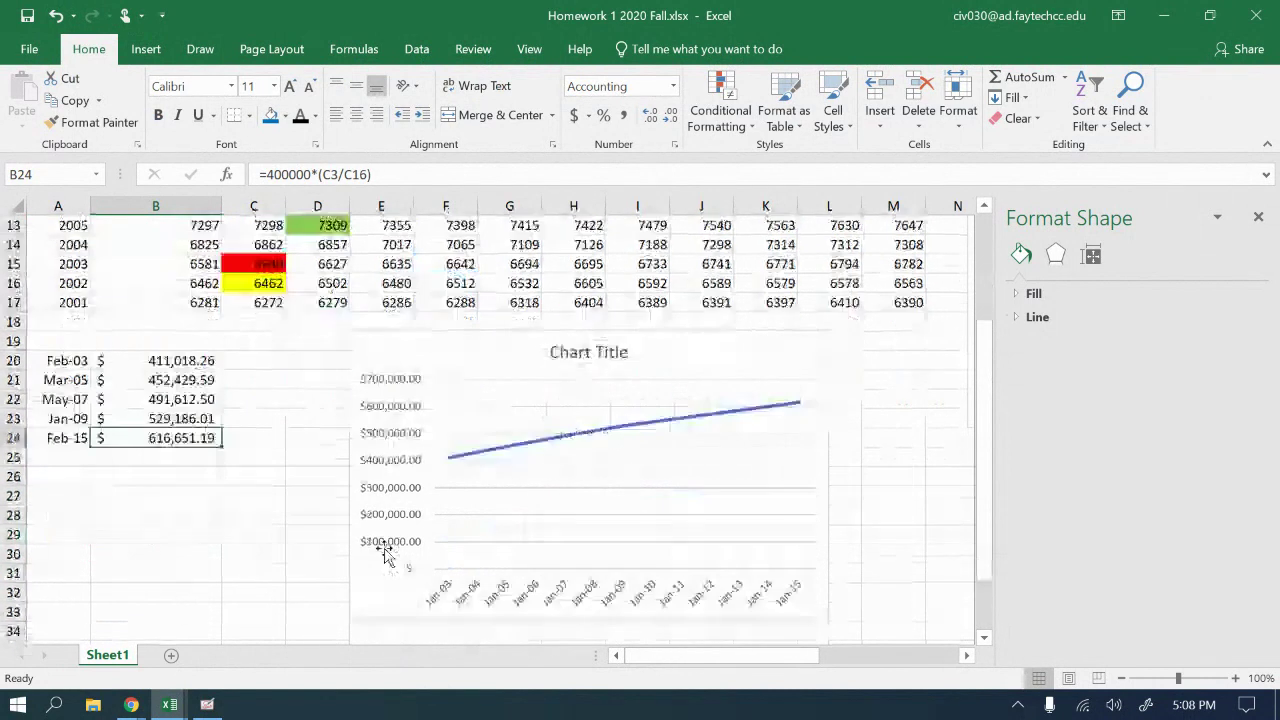
pyautogui.scroll(3, 386, 554)
pyautogui.scroll(2, 386, 555)
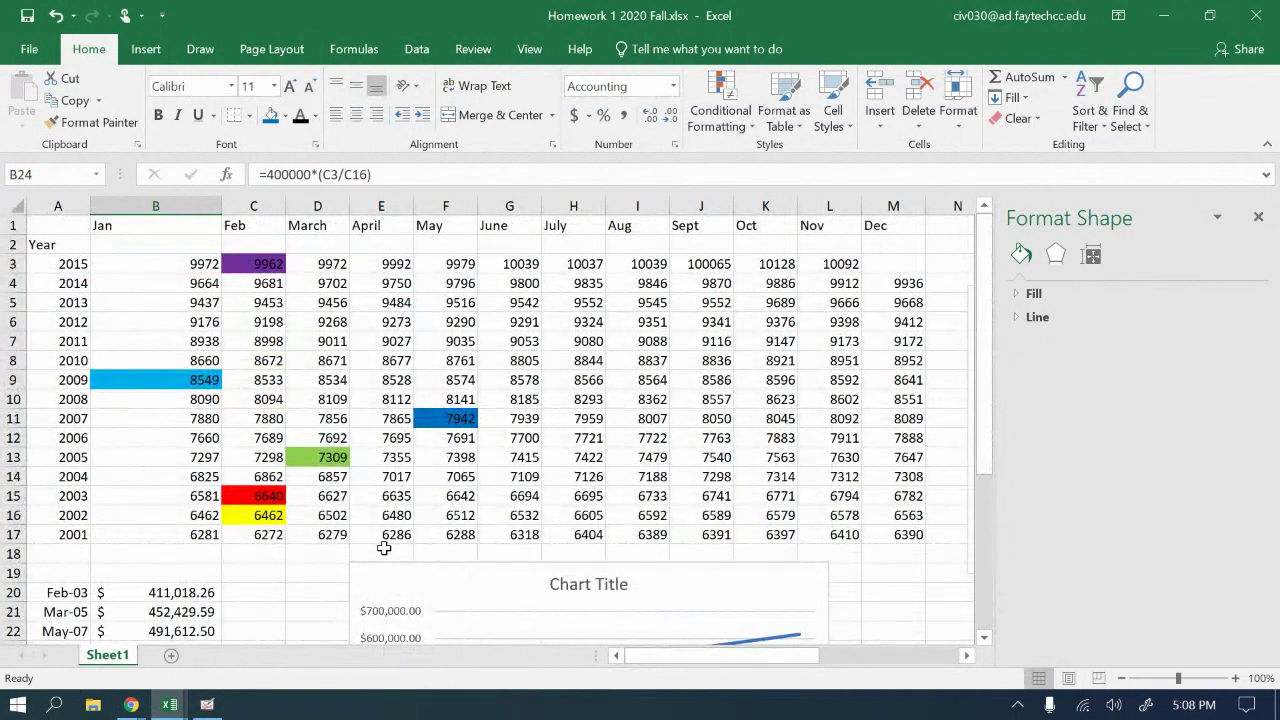
pyautogui.scroll(-4, 384, 548)
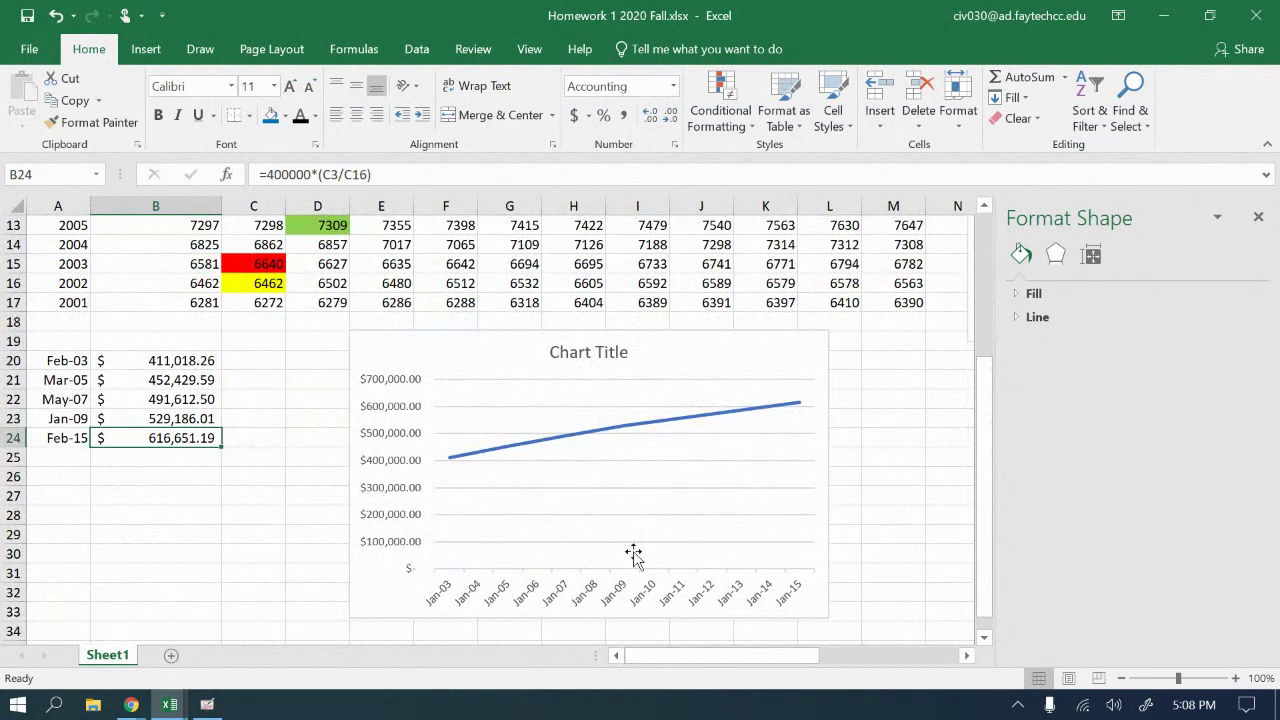
pyautogui.scroll(1, 123, 594)
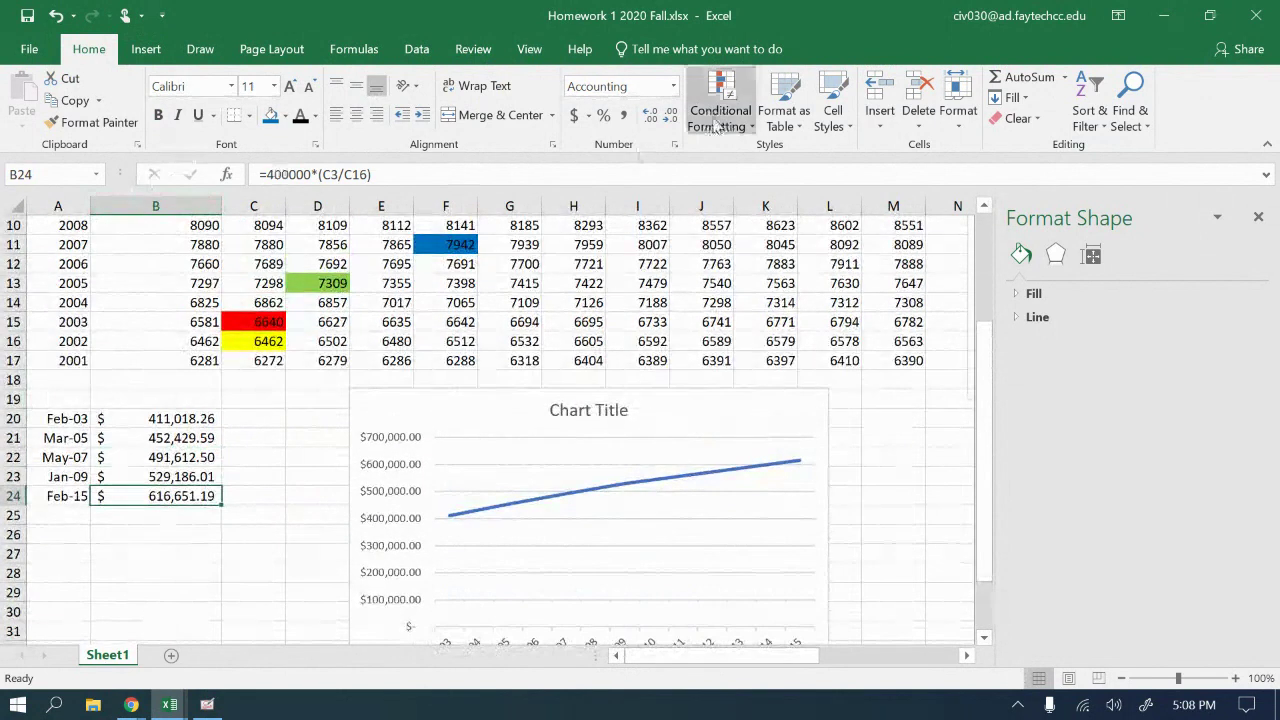
pyautogui.click(1258, 16)
# - Review the index table, escalated costs and area chart in Homework 1 (1).xlsx and close that workbook
pyautogui.scroll(-1, 548, 397)
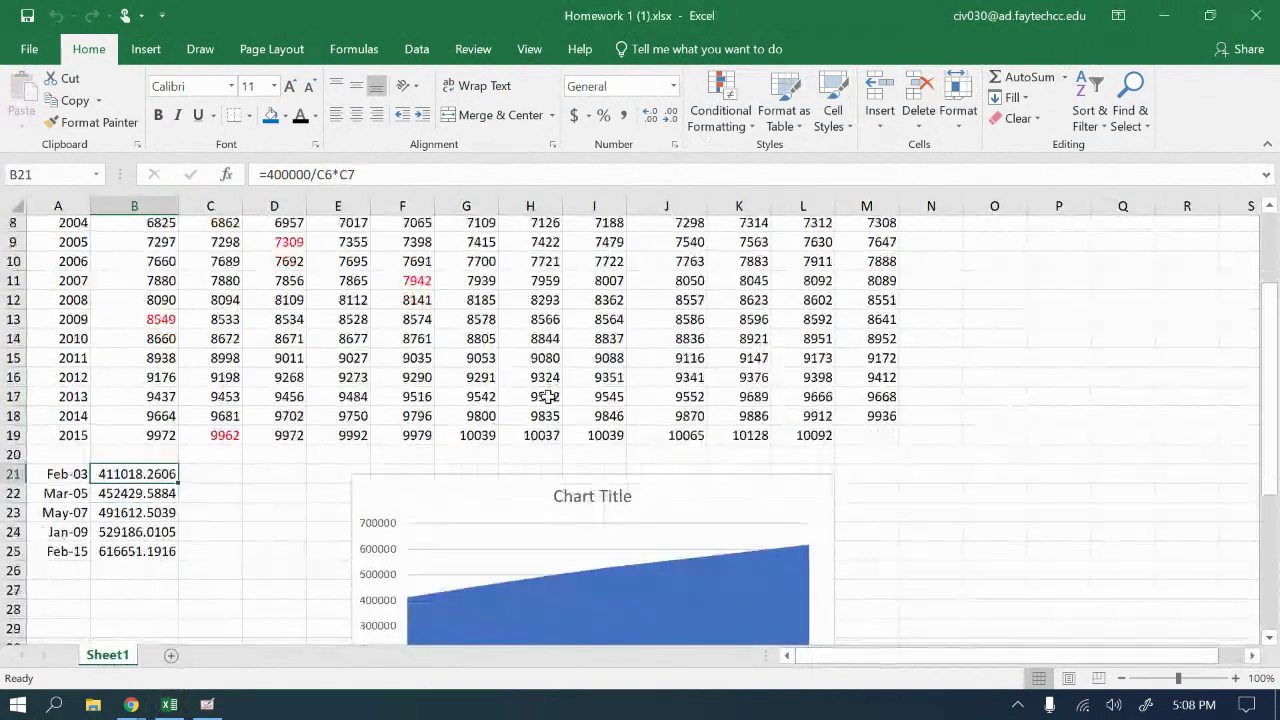
pyautogui.scroll(-3, 548, 397)
pyautogui.scroll(4, 500, 450)
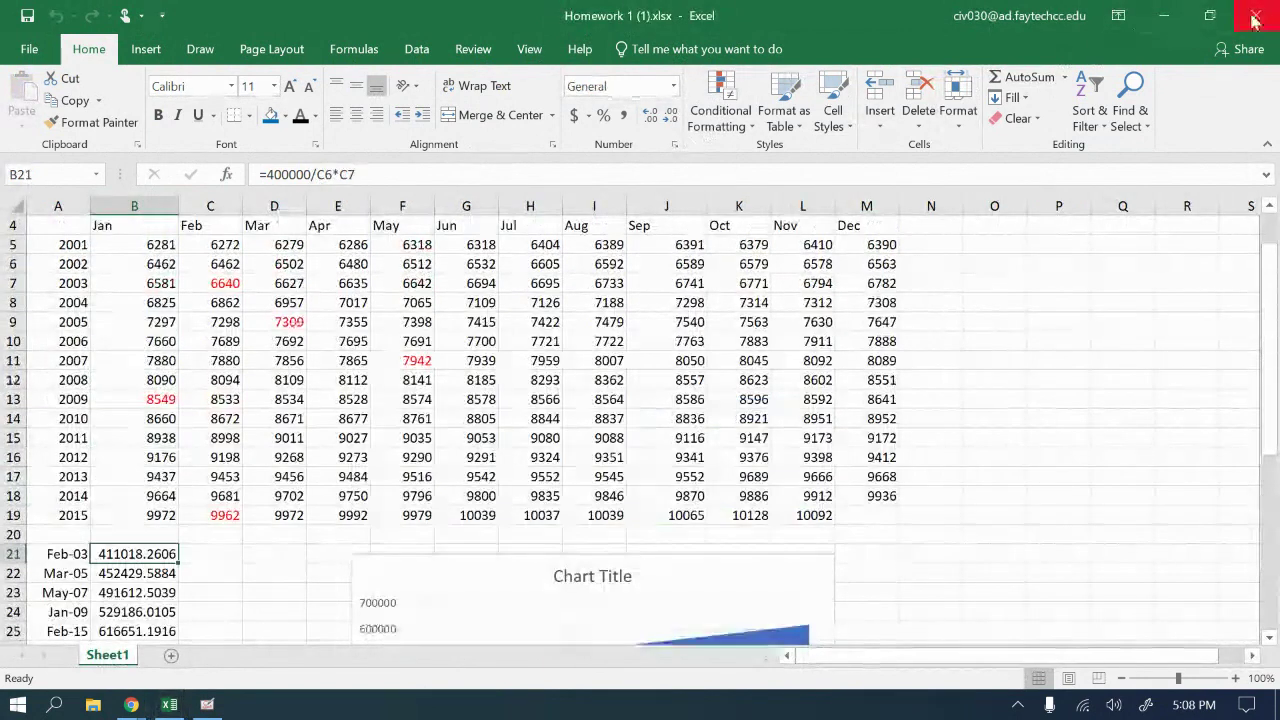
pyautogui.scroll(-3, 700, 500)
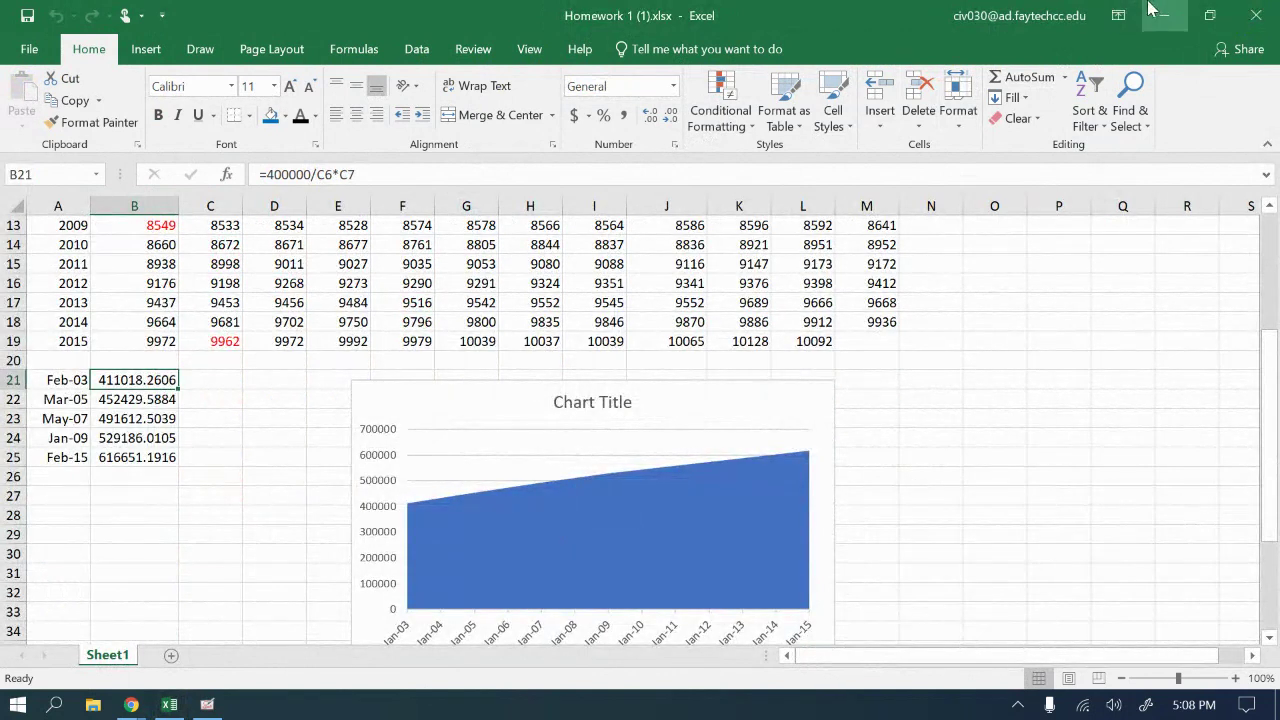
pyautogui.click(1262, 12)
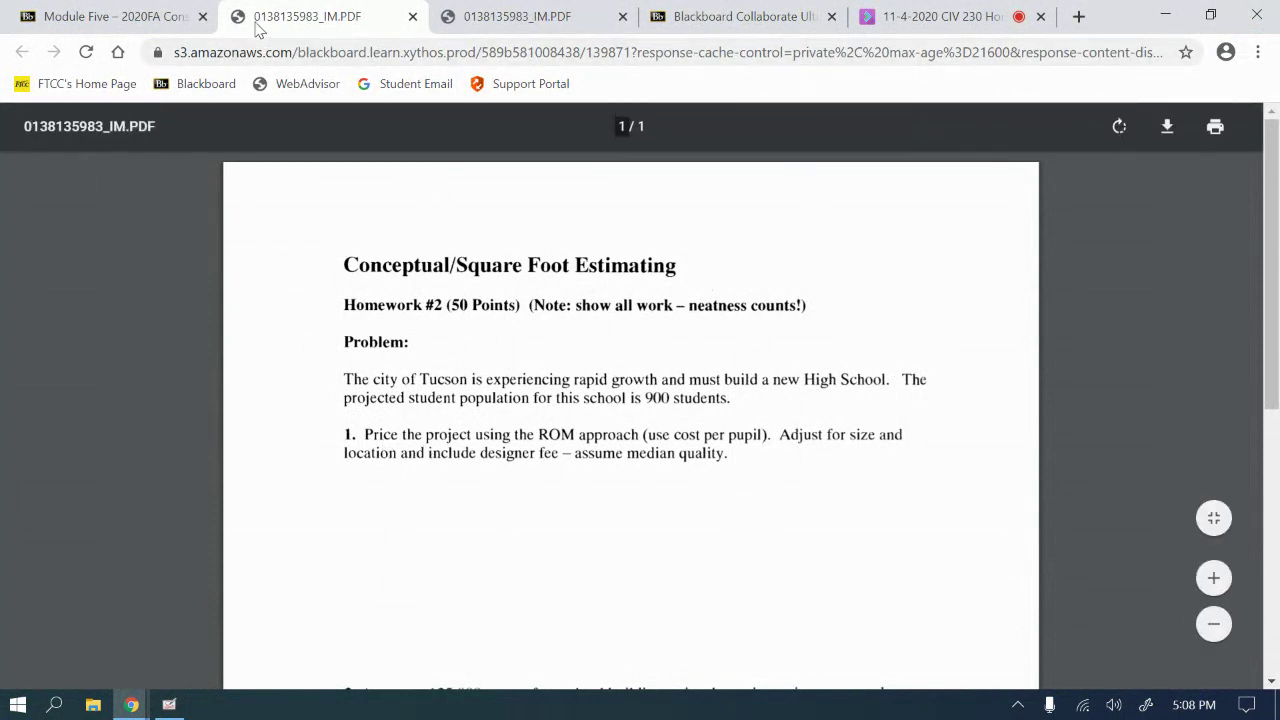
# - Close the Homework 2 and Homework 1 PDFs in Chrome and return to the 11-4-2020 CIV 230 Collaborate session
pyautogui.click(412, 17)
pyautogui.click(345, 17)
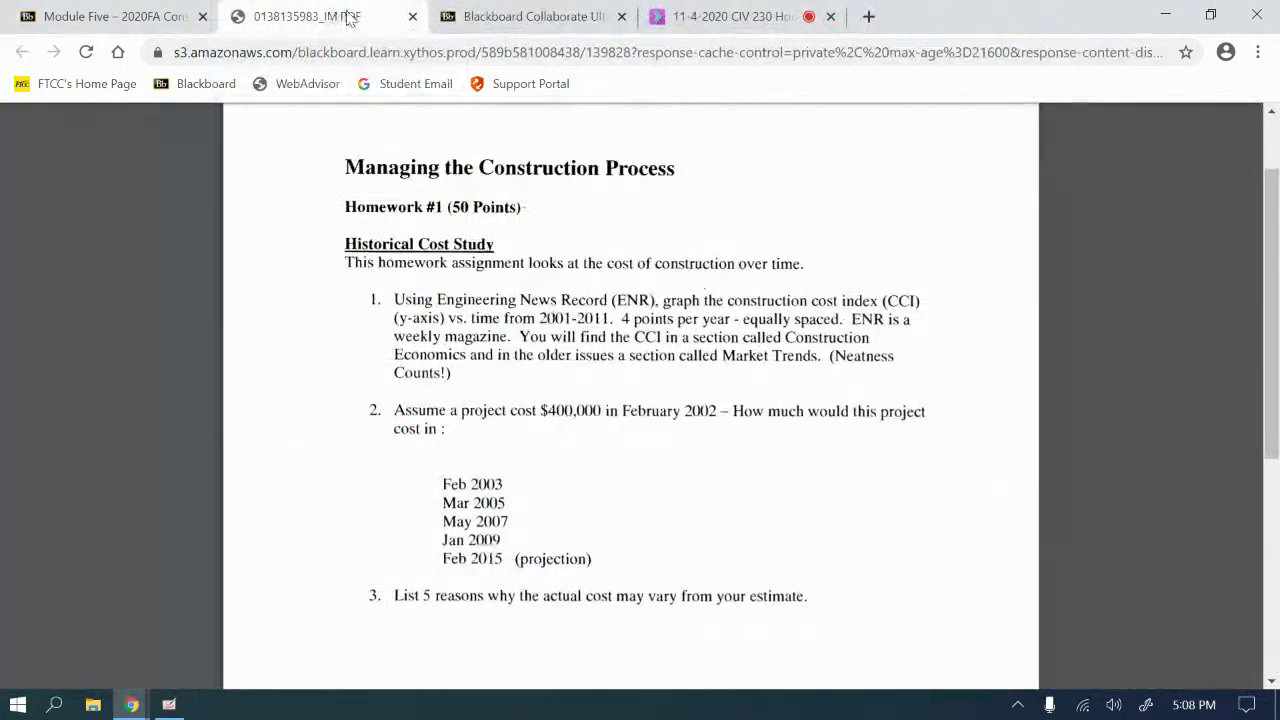
pyautogui.click(411, 18)
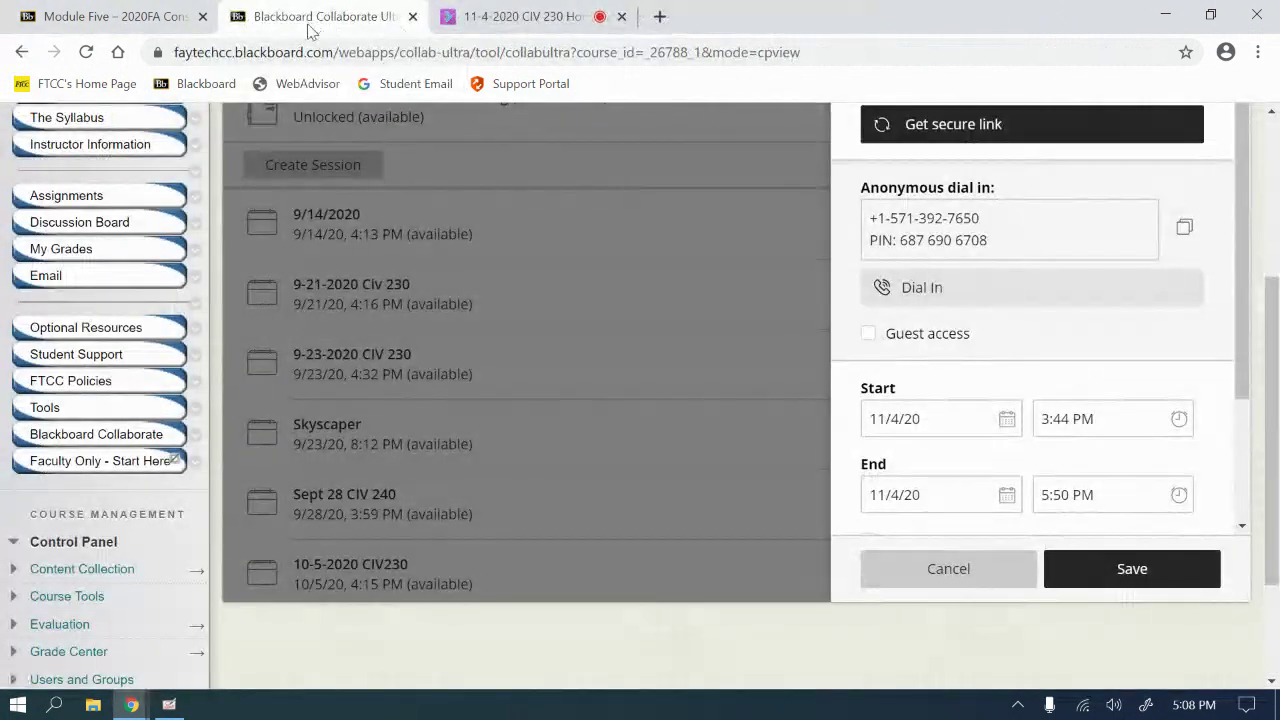
pyautogui.scroll(3, 538, 352)
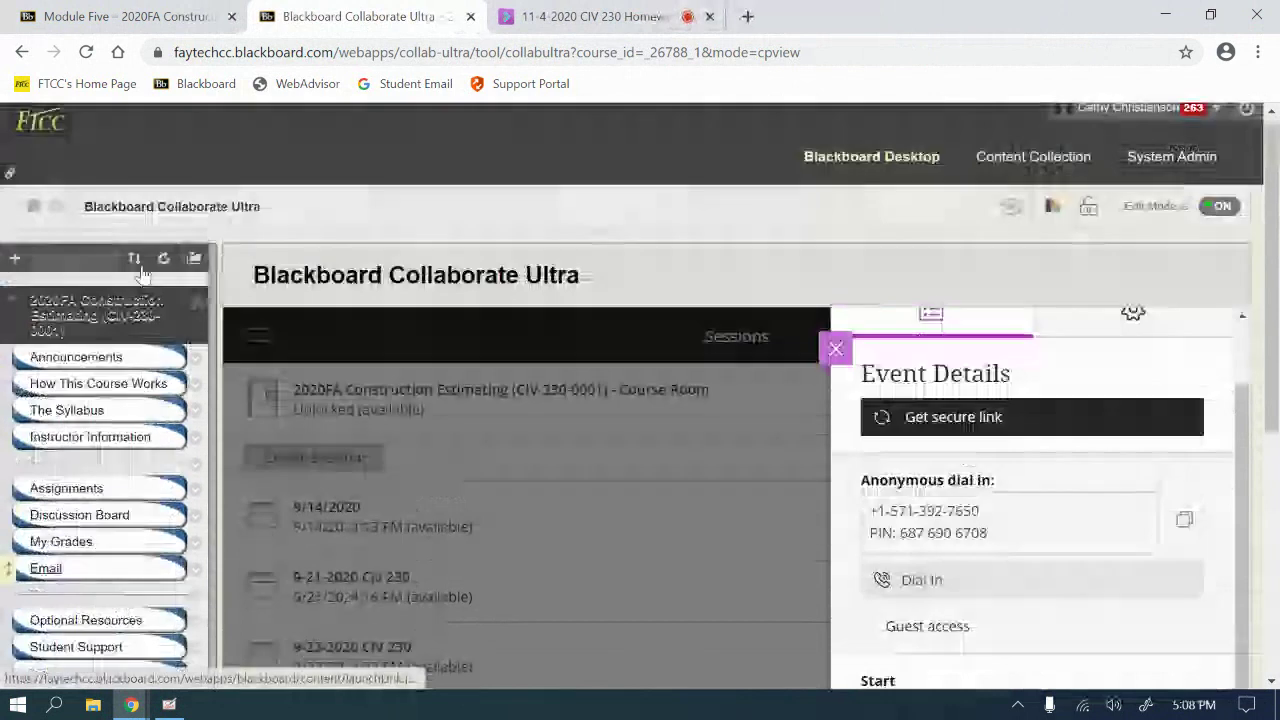
pyautogui.click(580, 16)
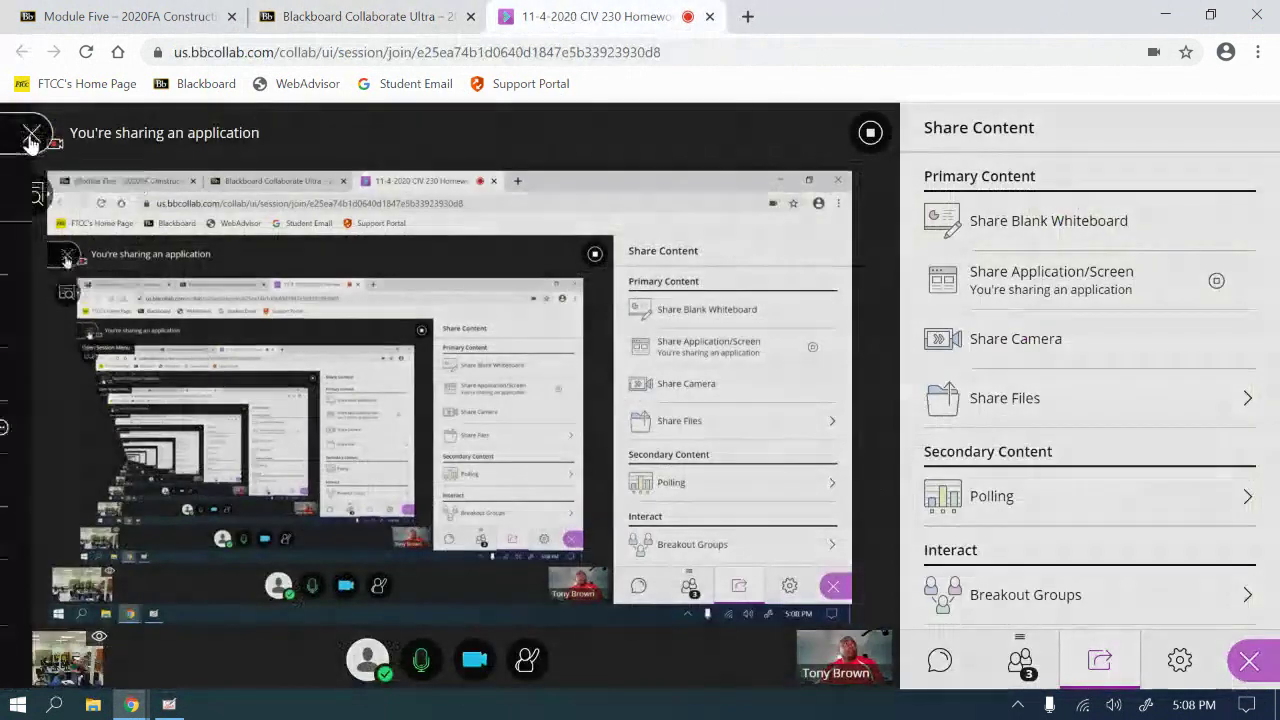